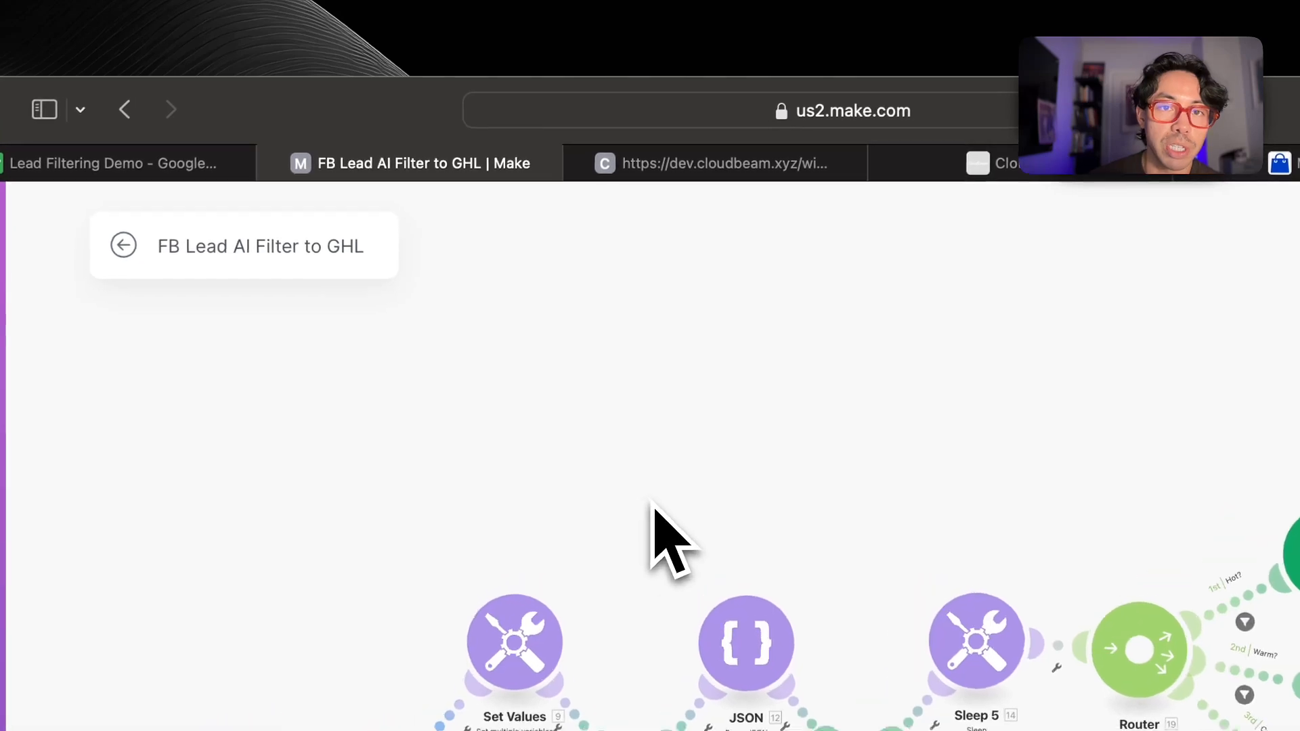
Switch to the CloudBeam lead form page, with Full Name and Marketing Budget still empty.
click(718, 163)
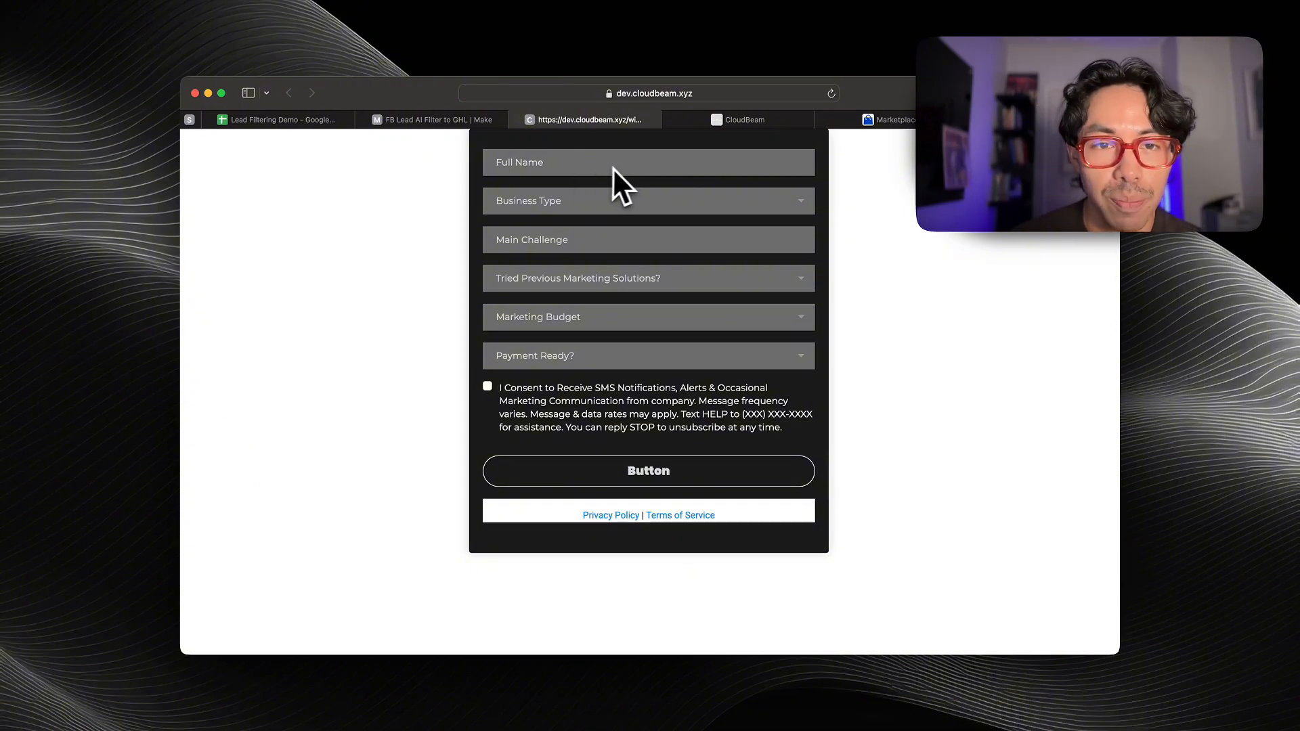
Preview the Business Type, Tried Previous, Marketing Budget and Payment Ready? answer choices without selecting.
click(613, 198)
click(578, 191)
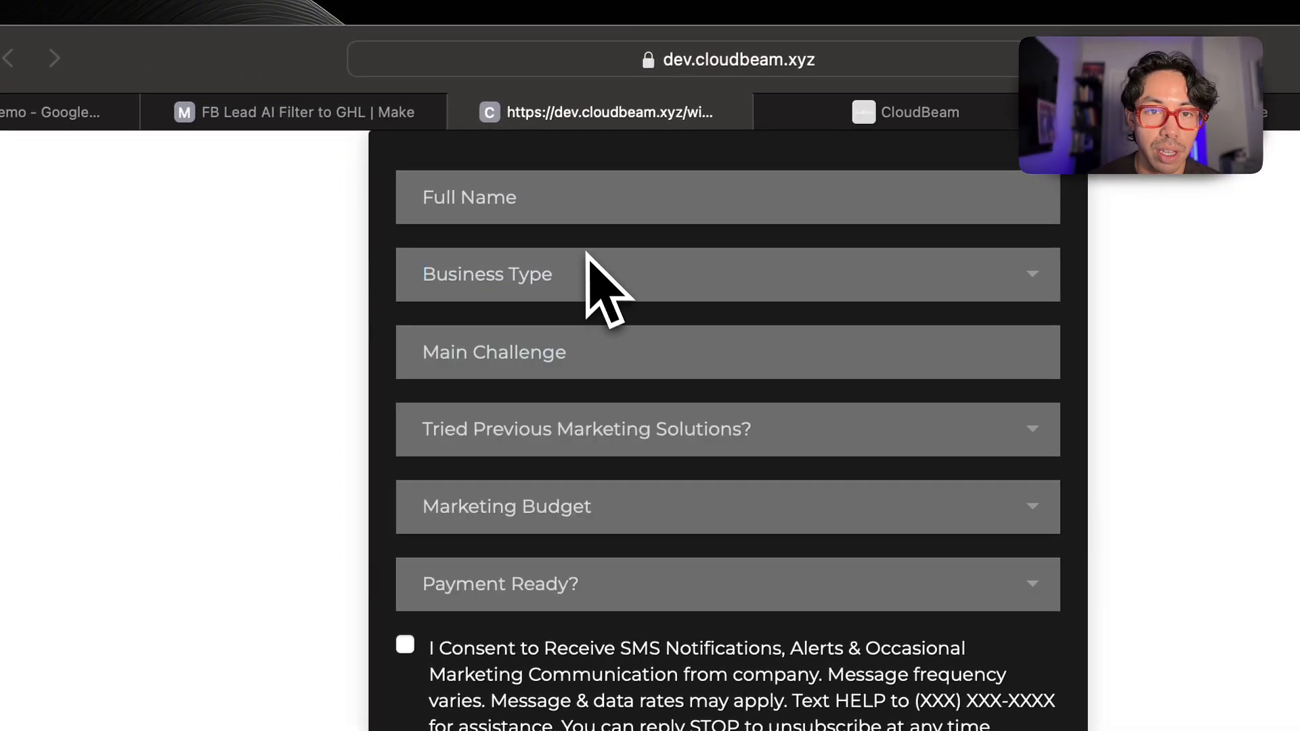
click(605, 429)
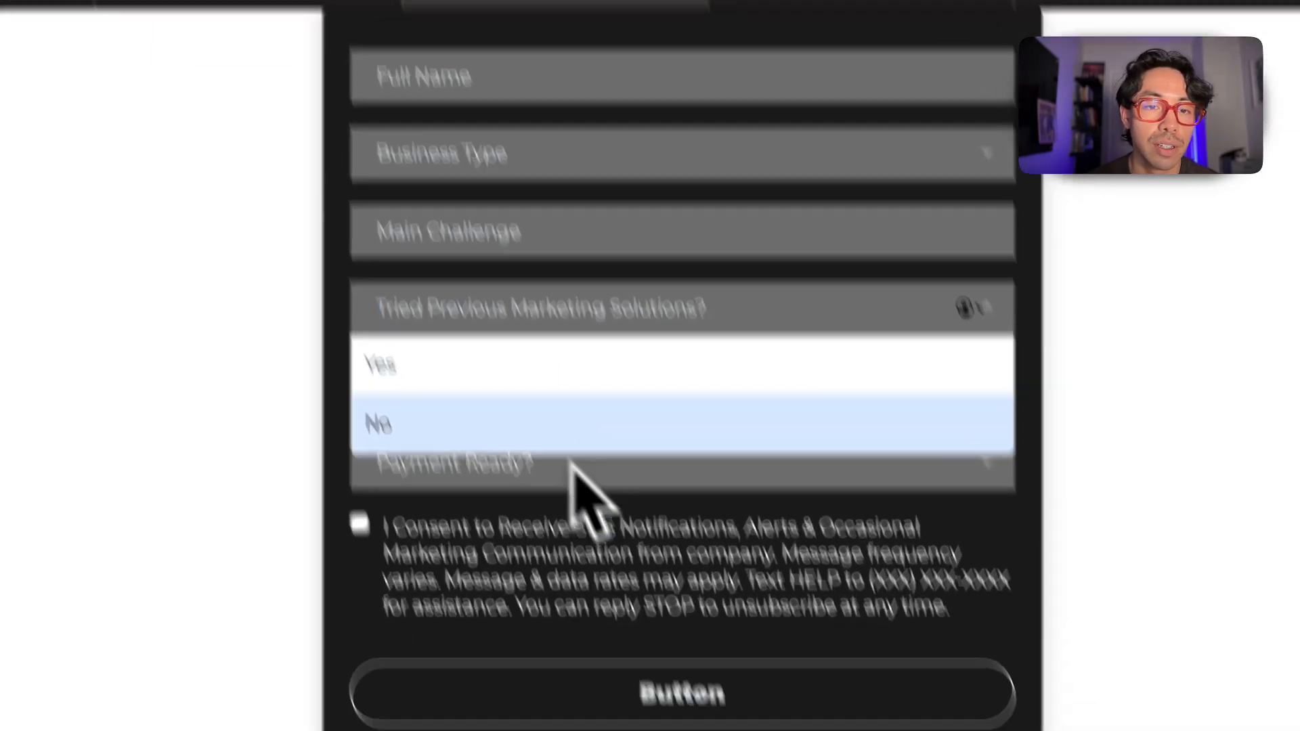
click(567, 617)
click(543, 522)
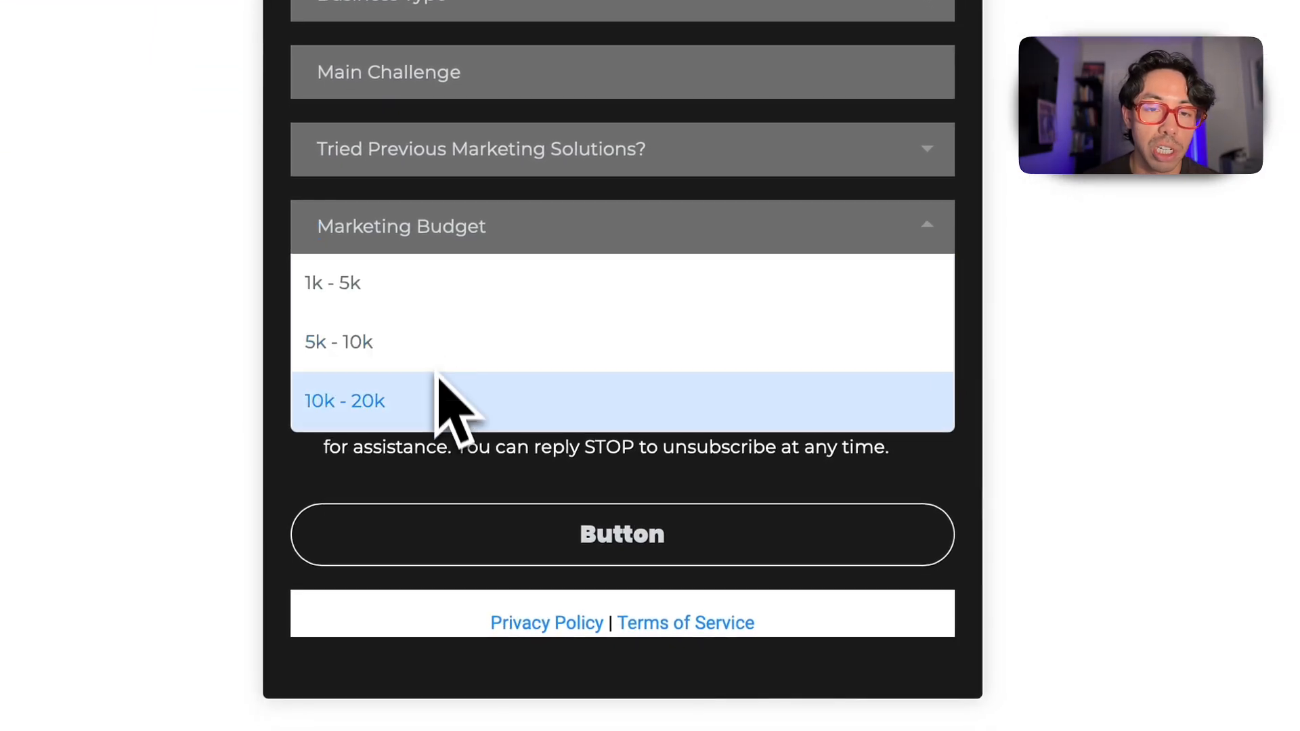
click(670, 474)
click(595, 308)
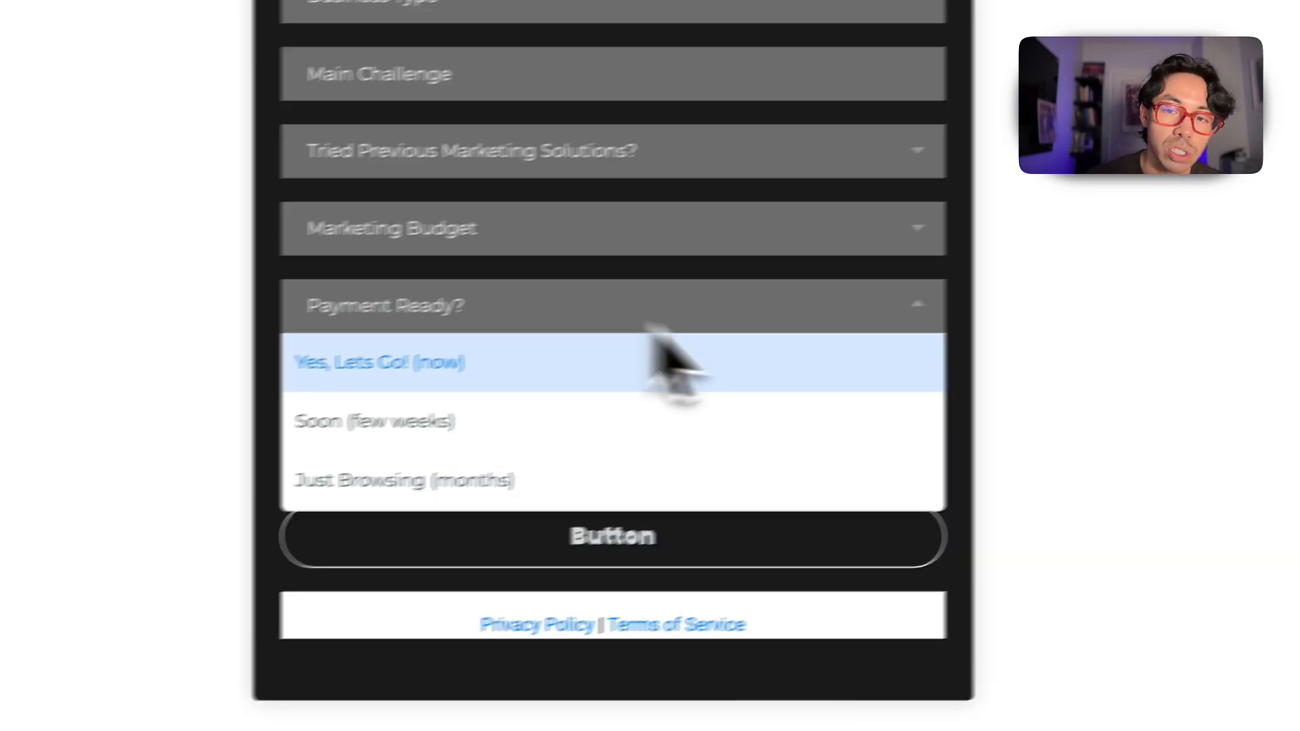
click(973, 297)
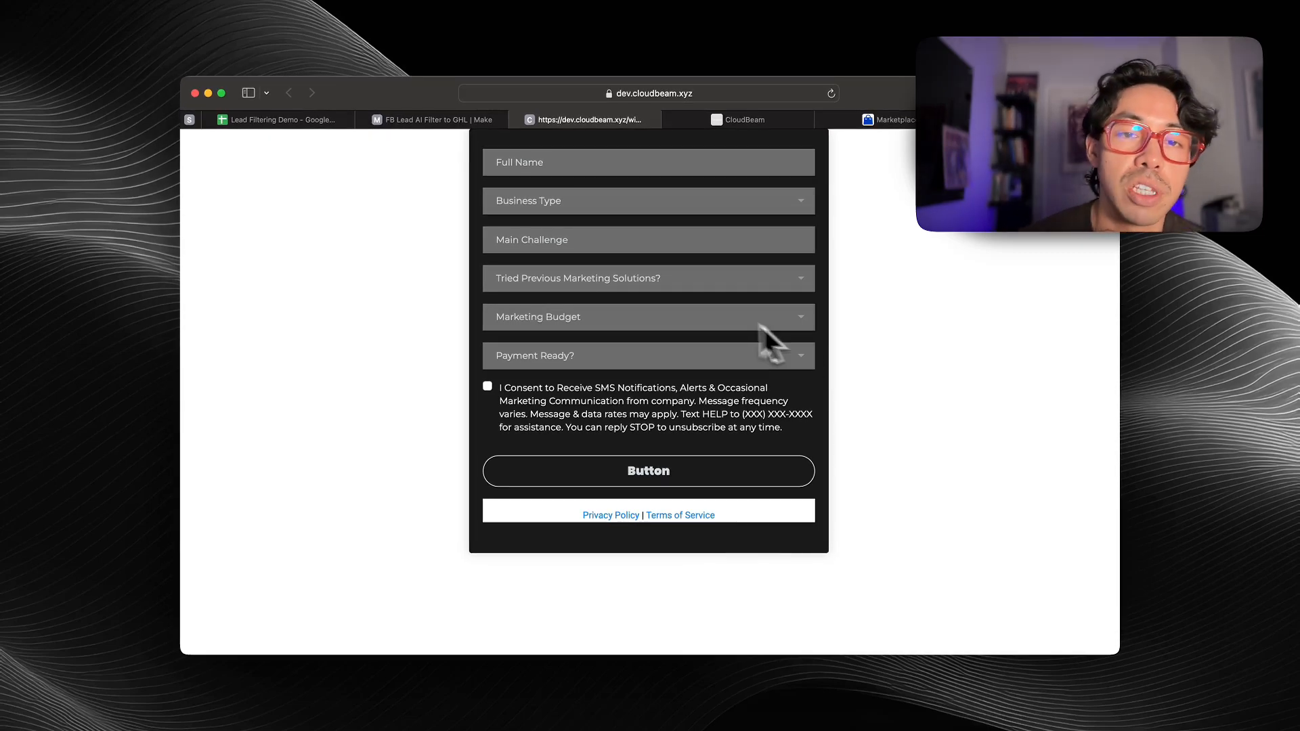
click(678, 281)
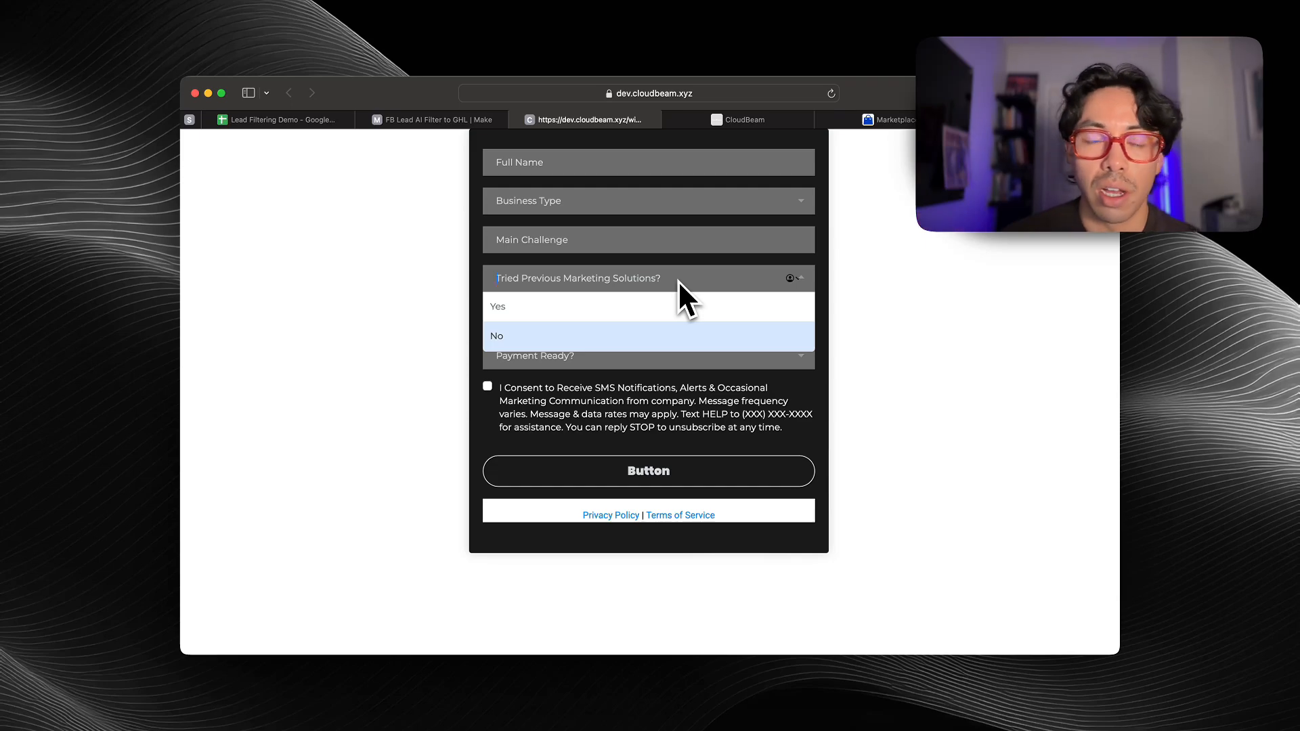
Look over the answer lists again and set Marketing Budget to 1k - 5k.
click(621, 211)
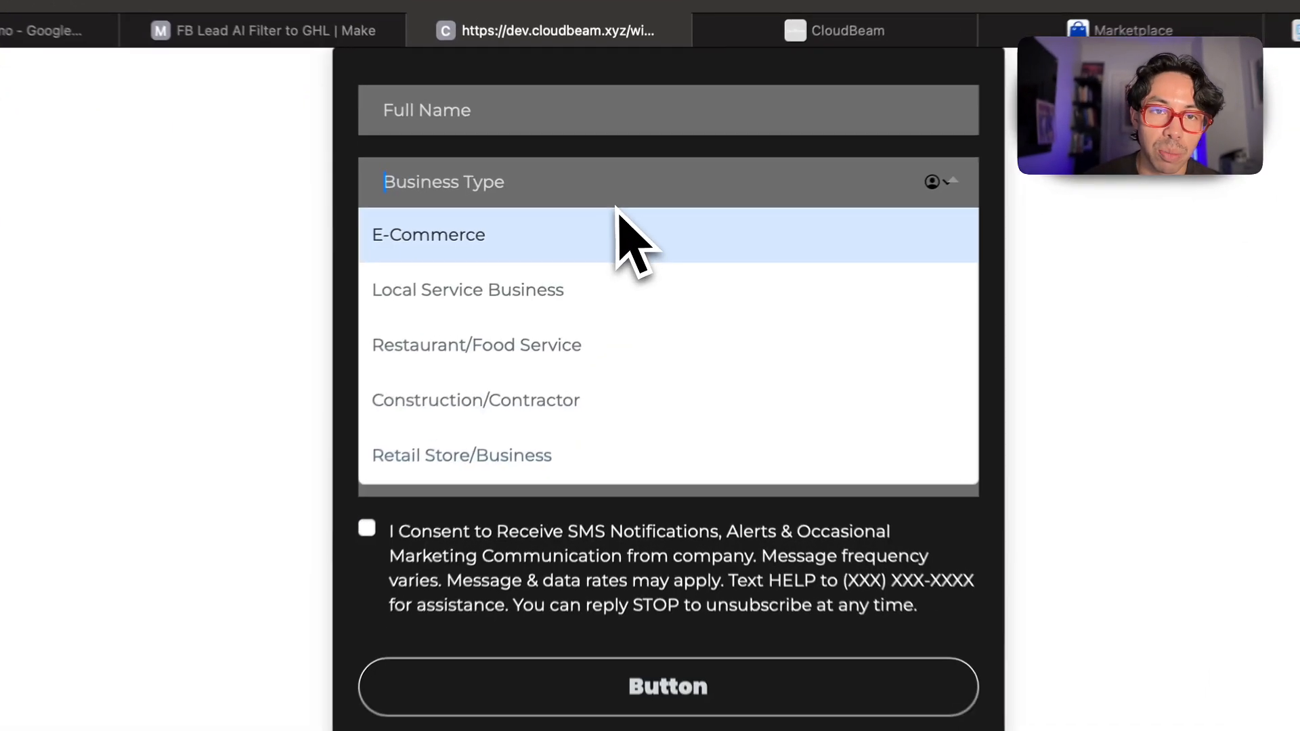
click(591, 544)
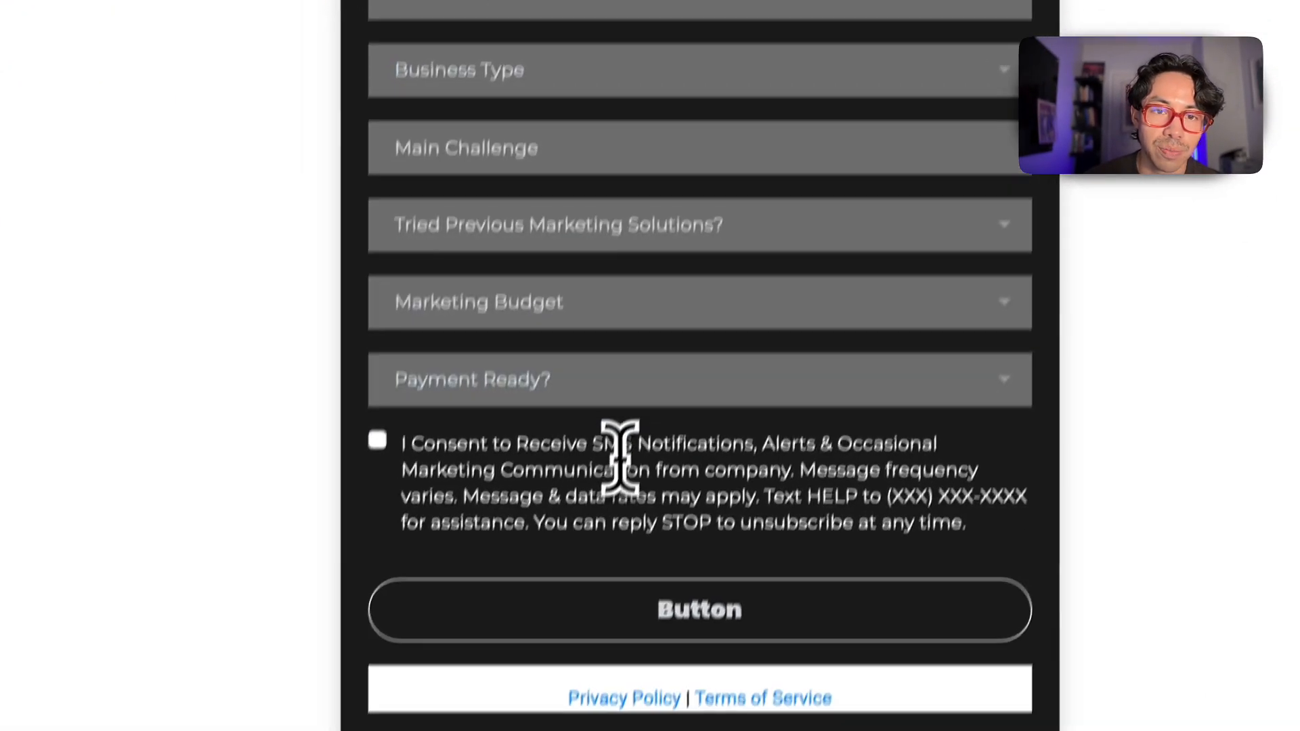
click(583, 474)
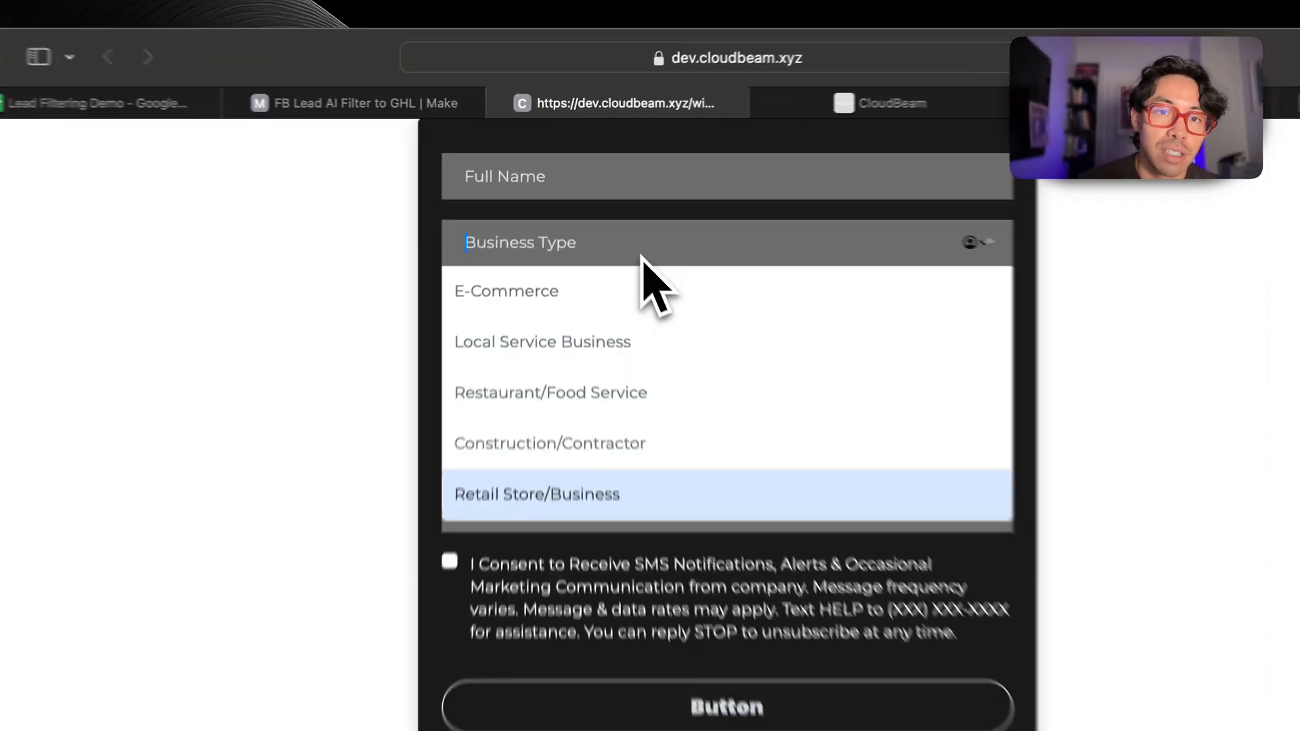
click(643, 254)
click(635, 336)
click(620, 406)
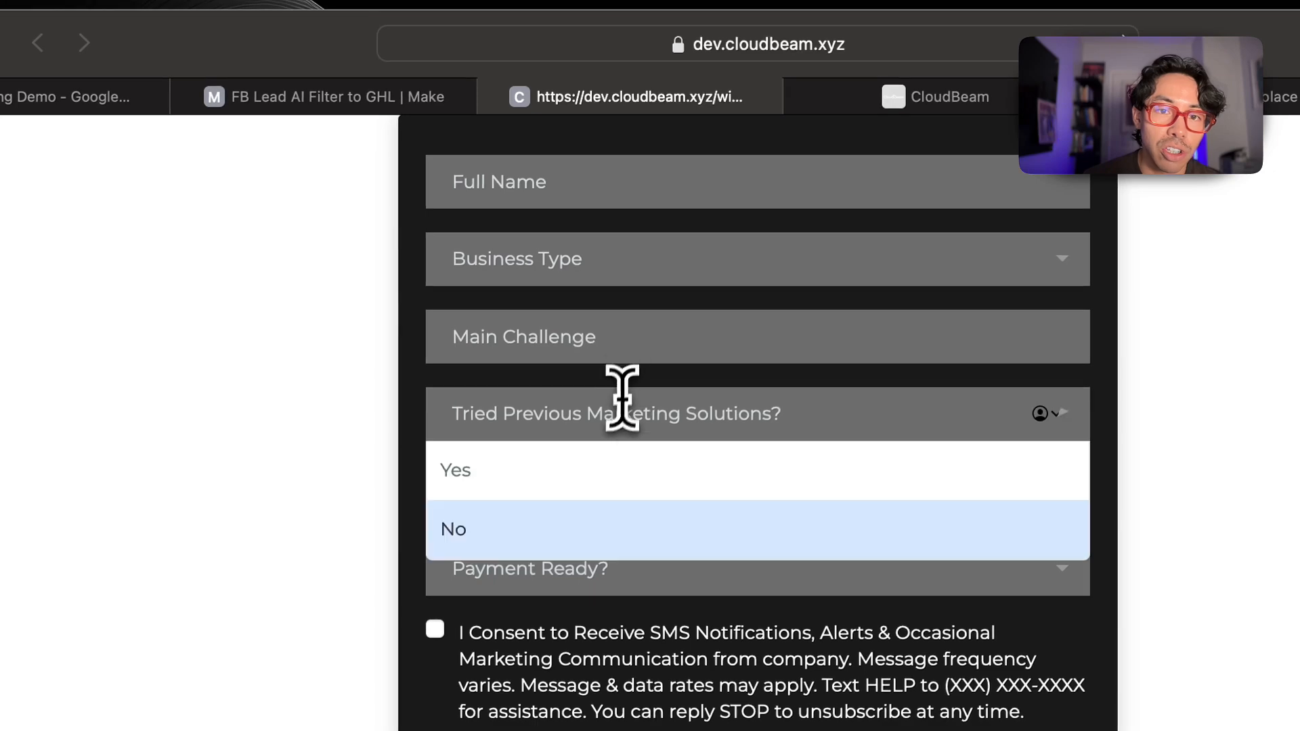
click(590, 261)
click(580, 203)
click(581, 474)
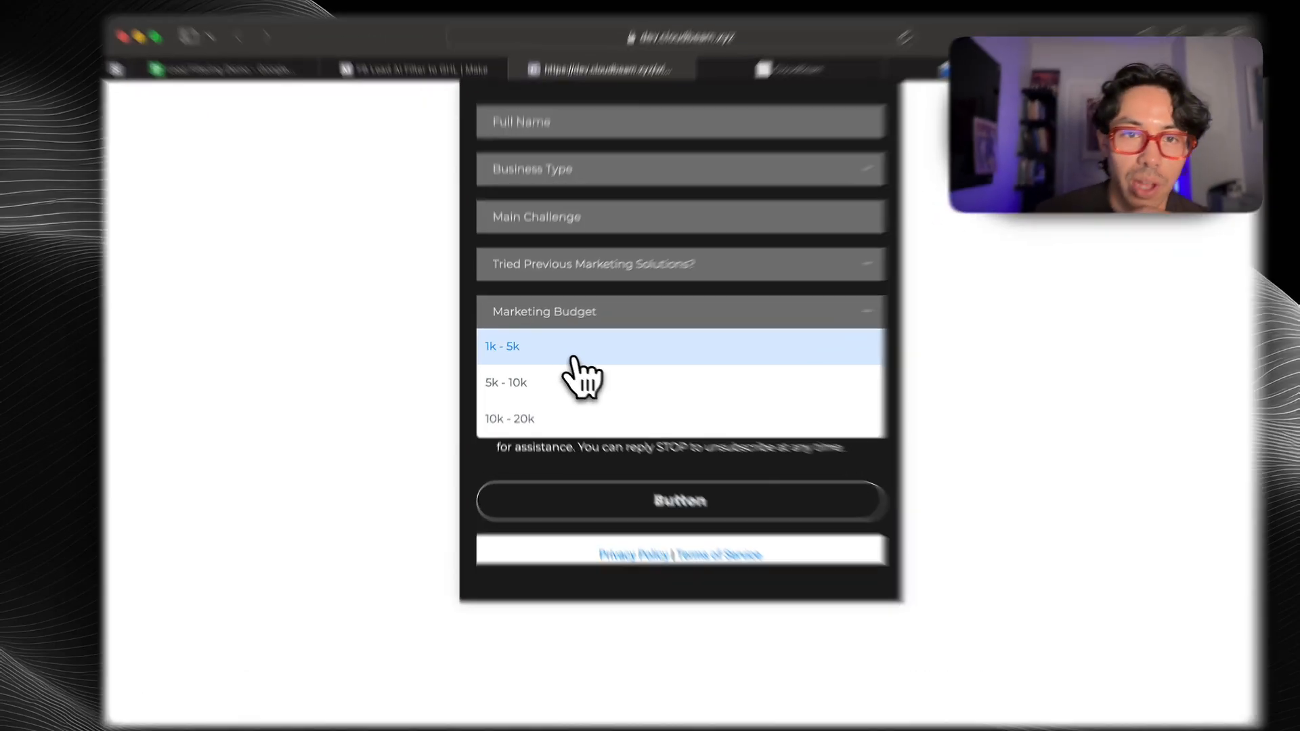
click(562, 348)
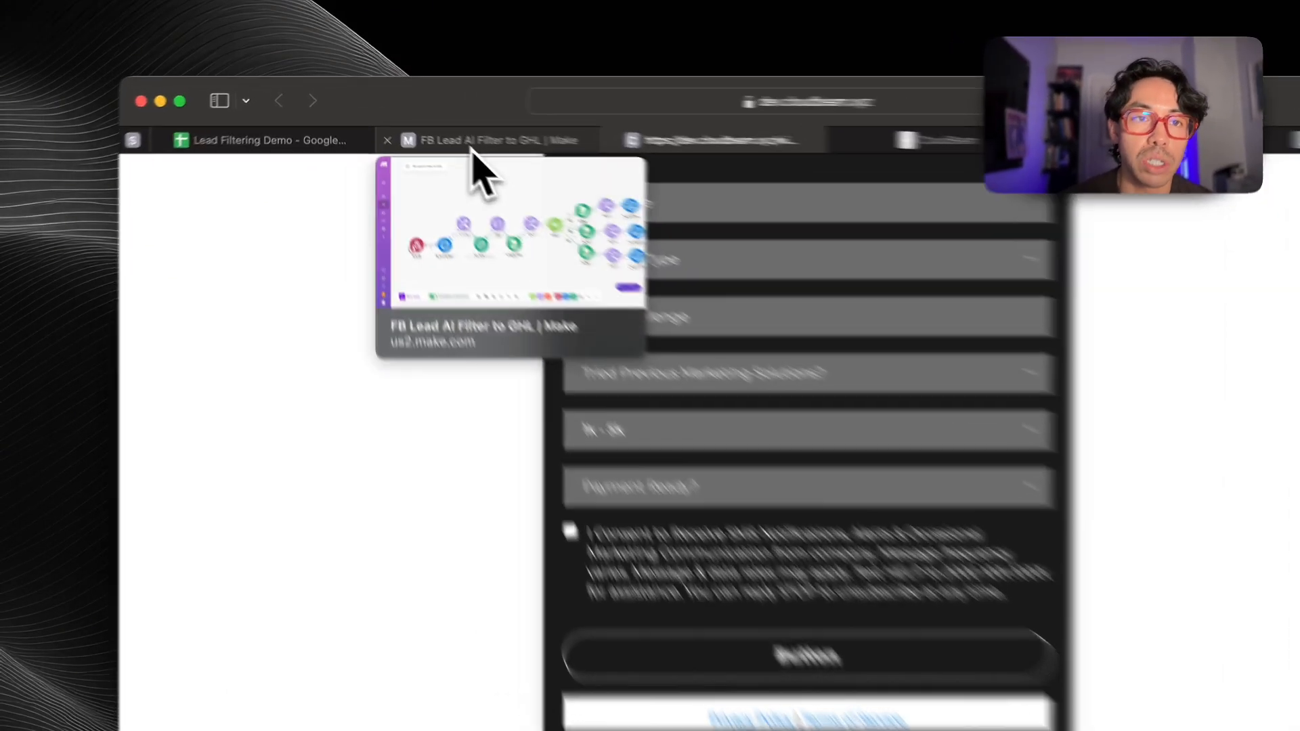
Turn off 'Immediately as data arrives' and start Run once so the scenario waits for form data.
click(420, 126)
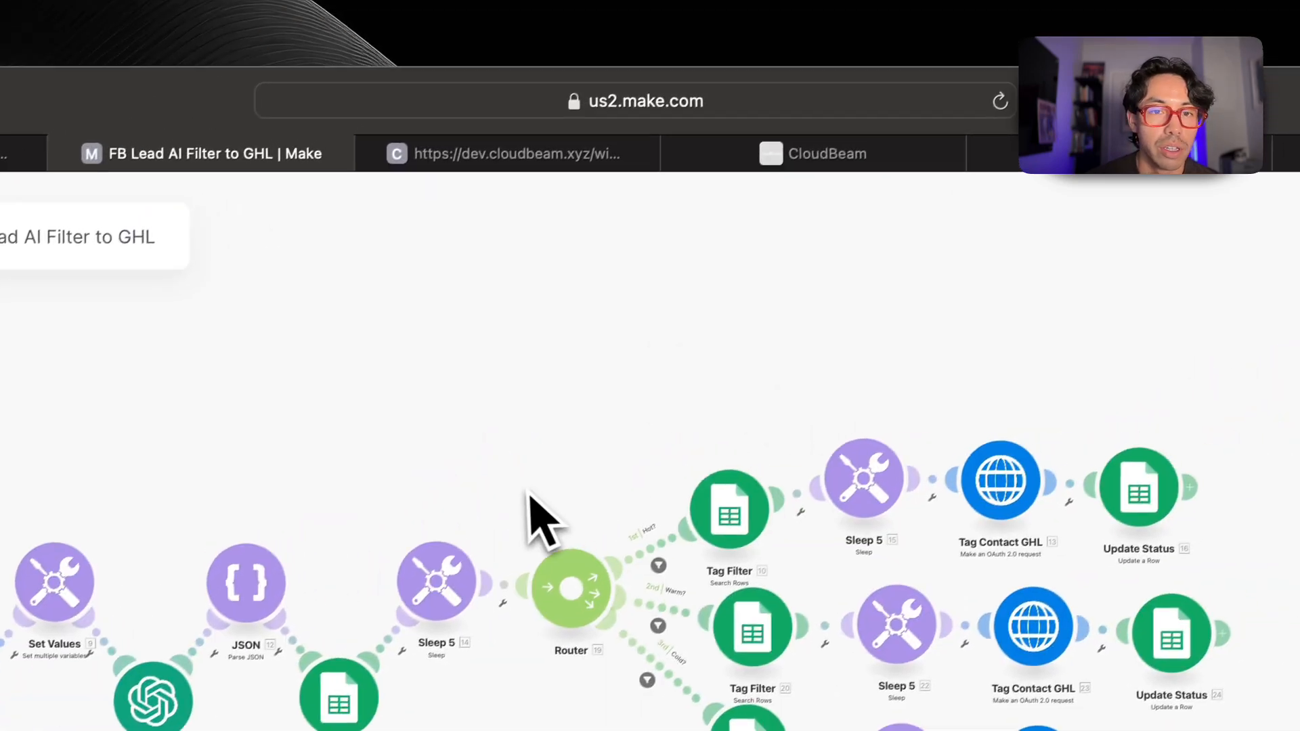
click(584, 156)
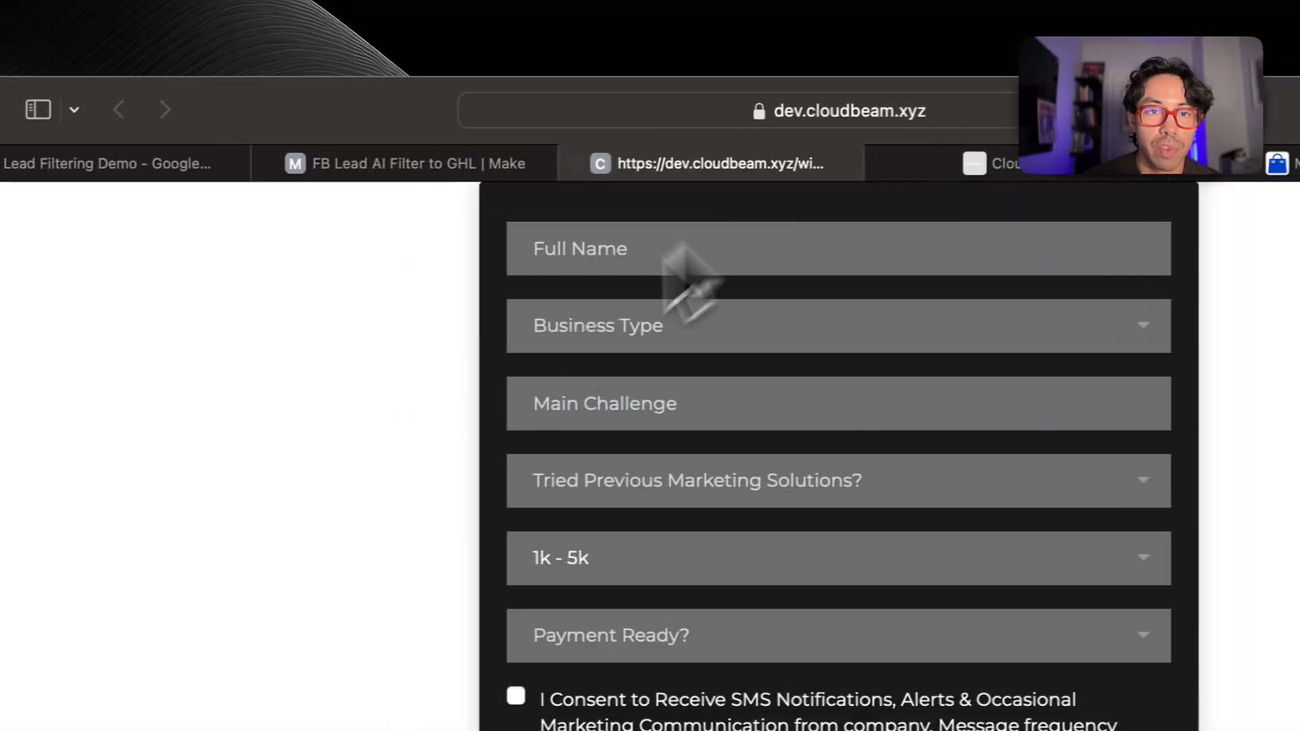
click(427, 166)
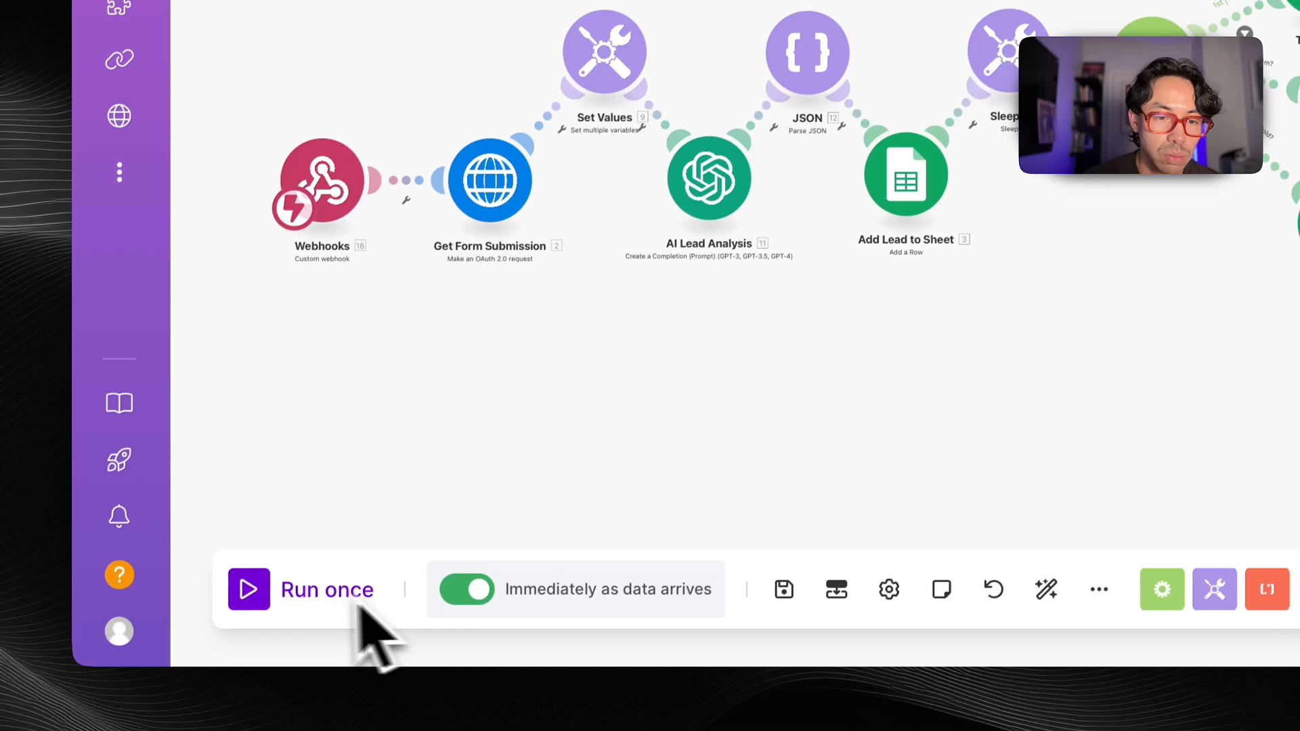
click(467, 578)
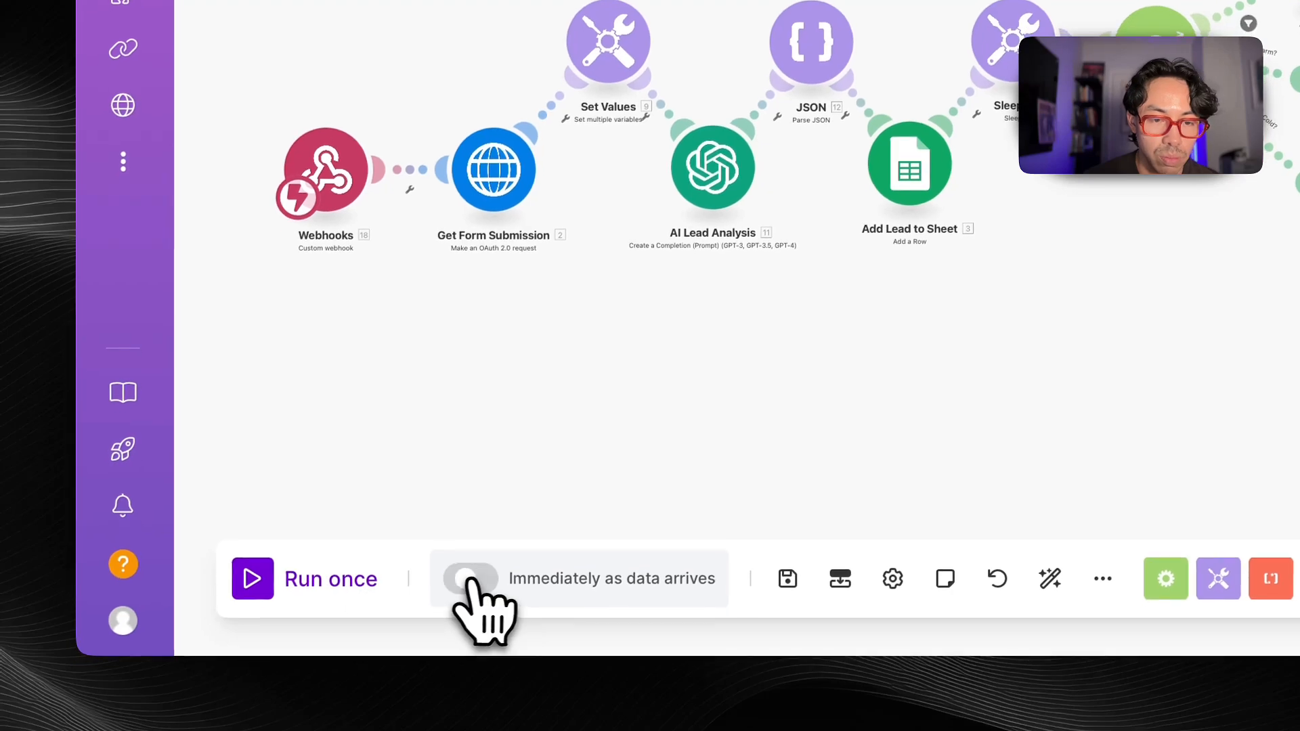
click(266, 575)
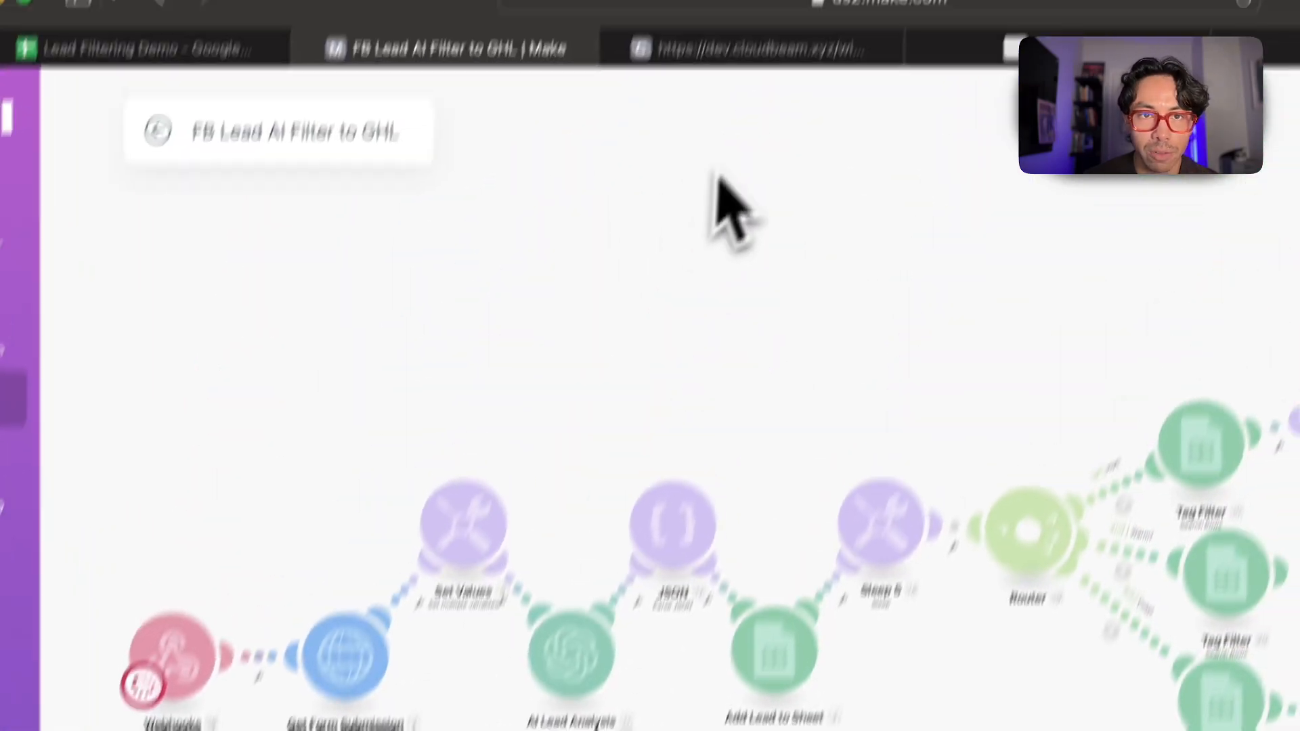
click(725, 46)
click(682, 220)
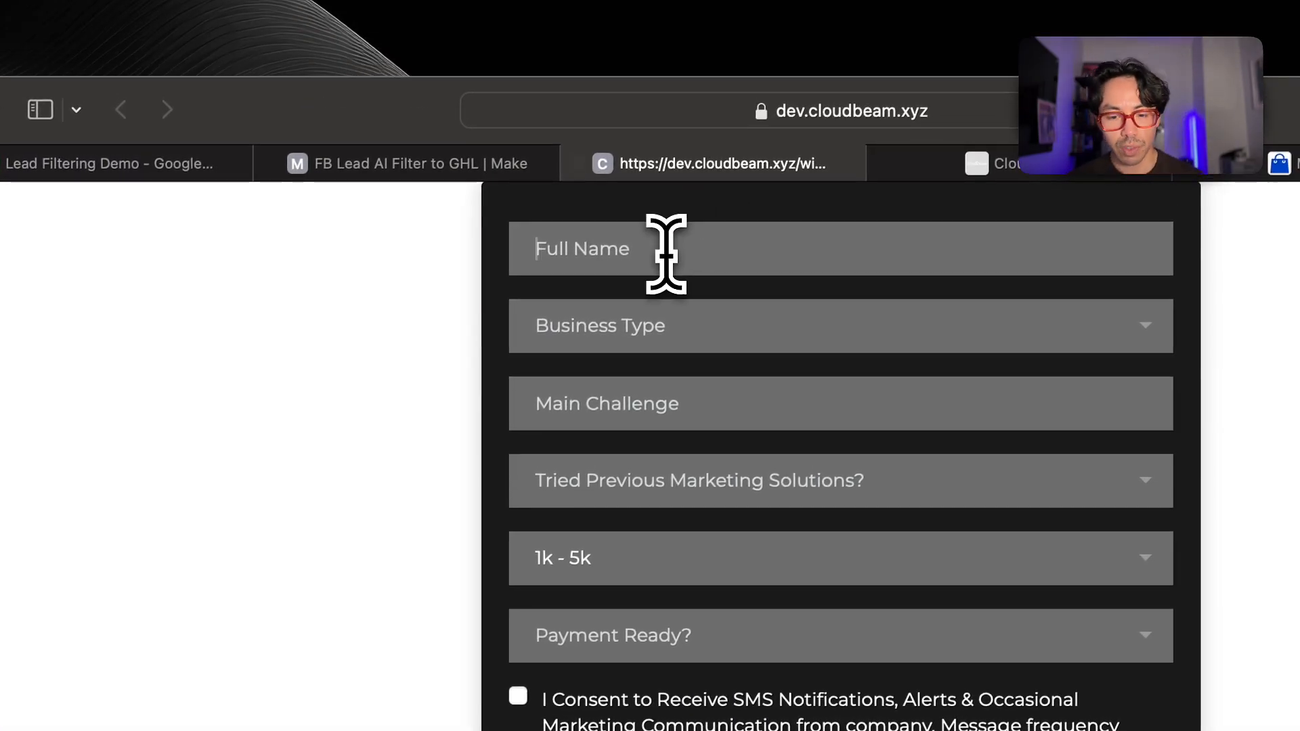
Enter 'Youtube Demo' as the full name, choose E-Commerce, and fill in the main challenge.
text(Ypu)
key(BackSpace)
key(BackSpace)
key(BackSpace)
text(Youtu)
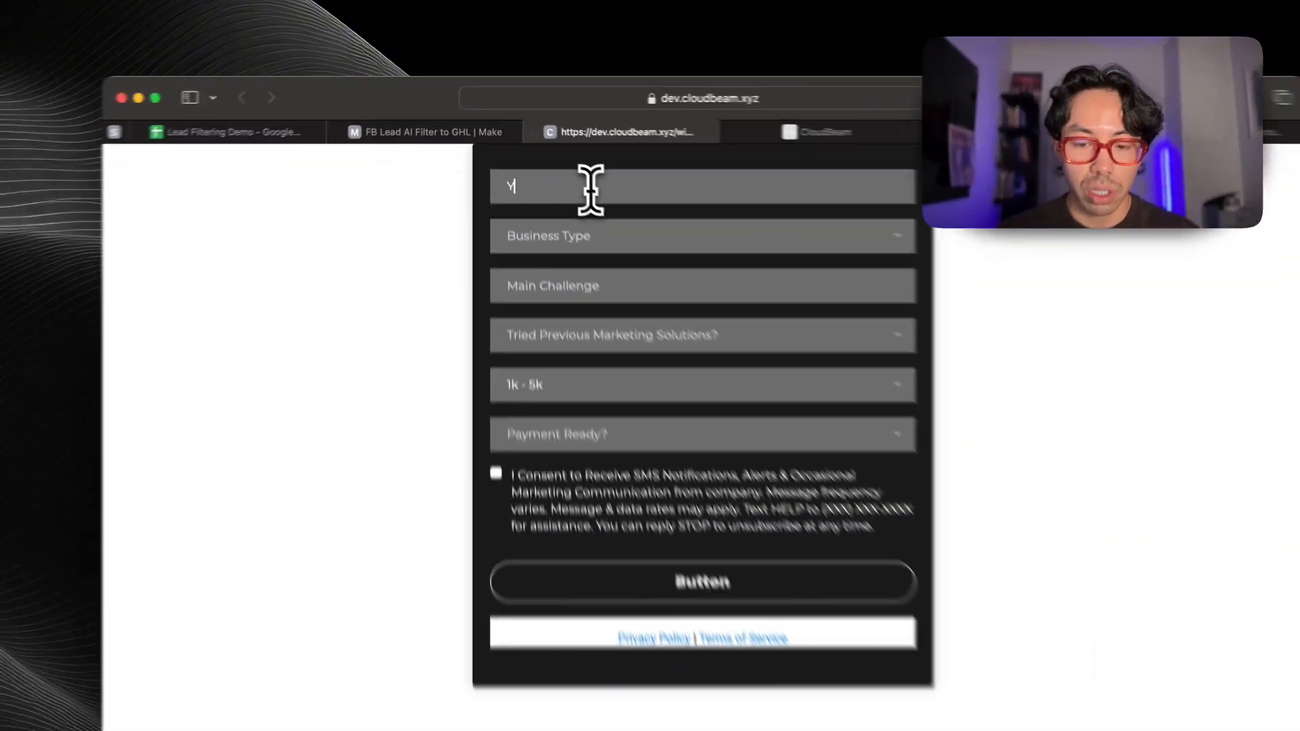
text(be Demo)
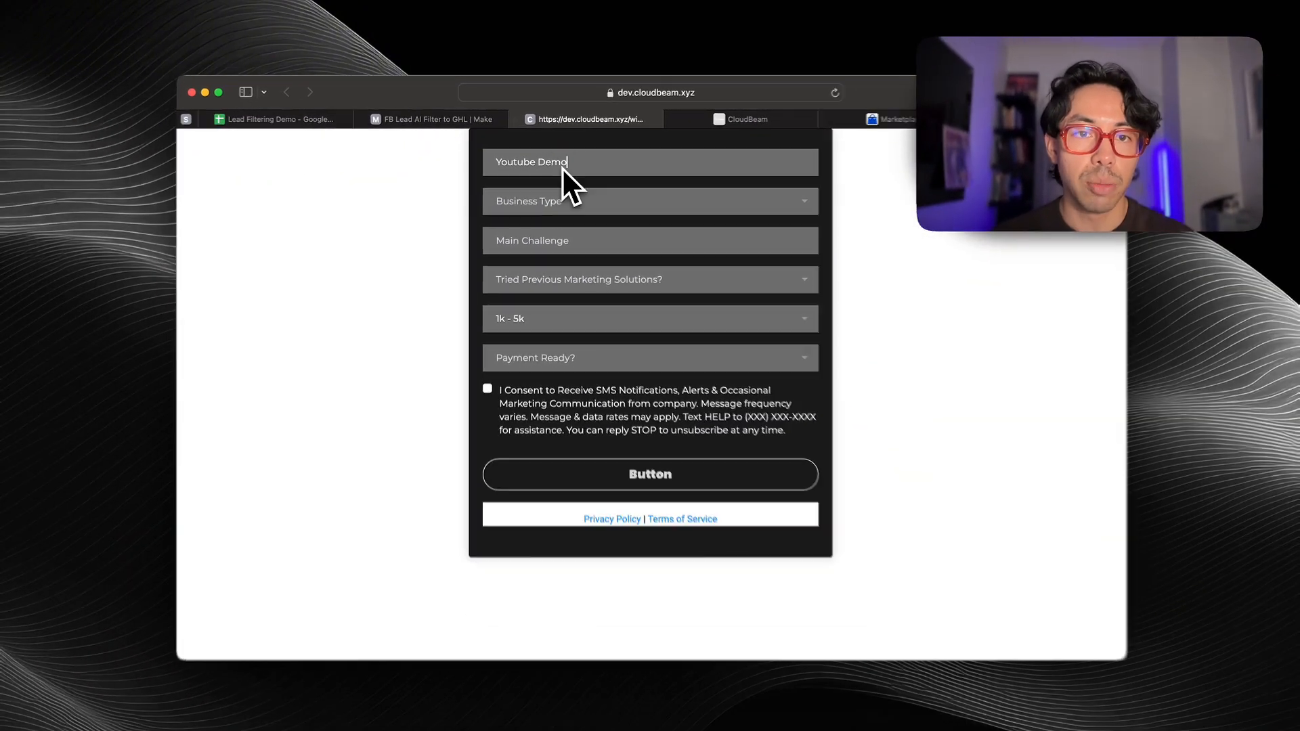
click(540, 210)
click(579, 271)
click(581, 328)
text(No lea)
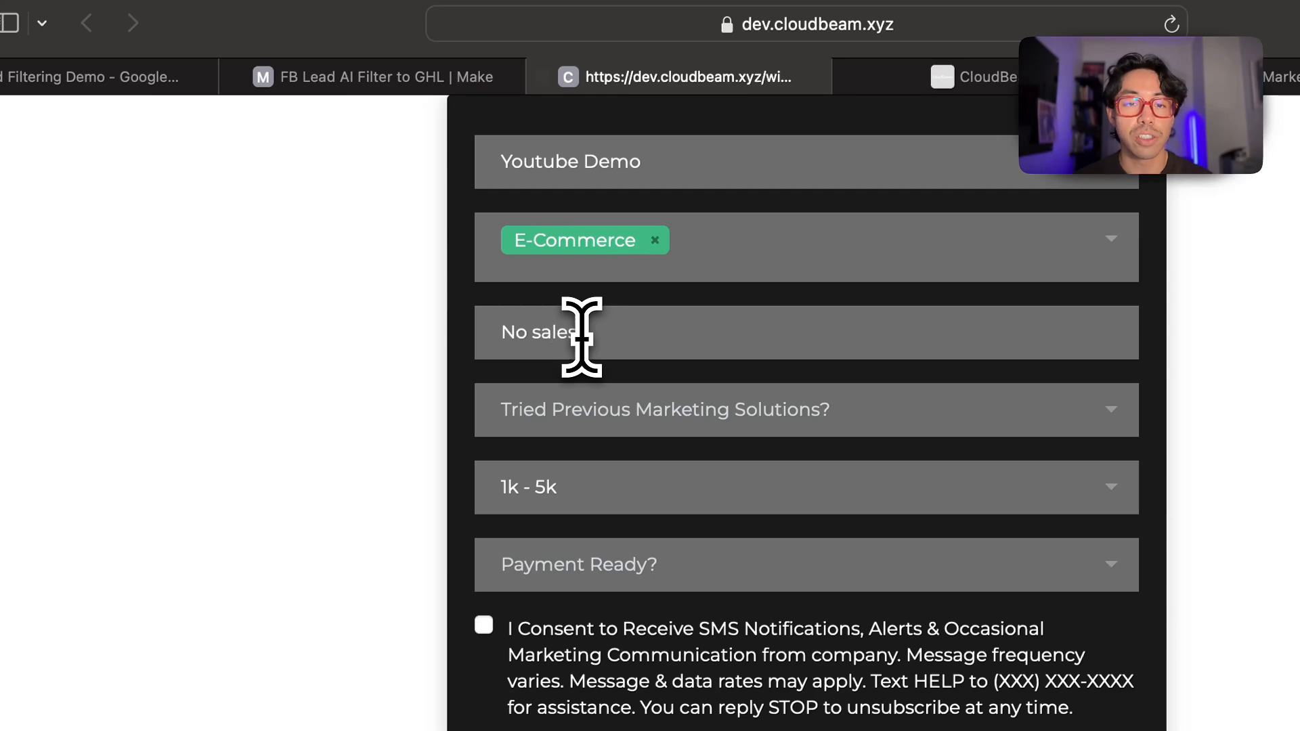
Answer No, 1k - 5k and Soon (few weeks), submit the lead, then open the Lead Filtering Demo sheet.
click(613, 416)
click(619, 515)
click(616, 511)
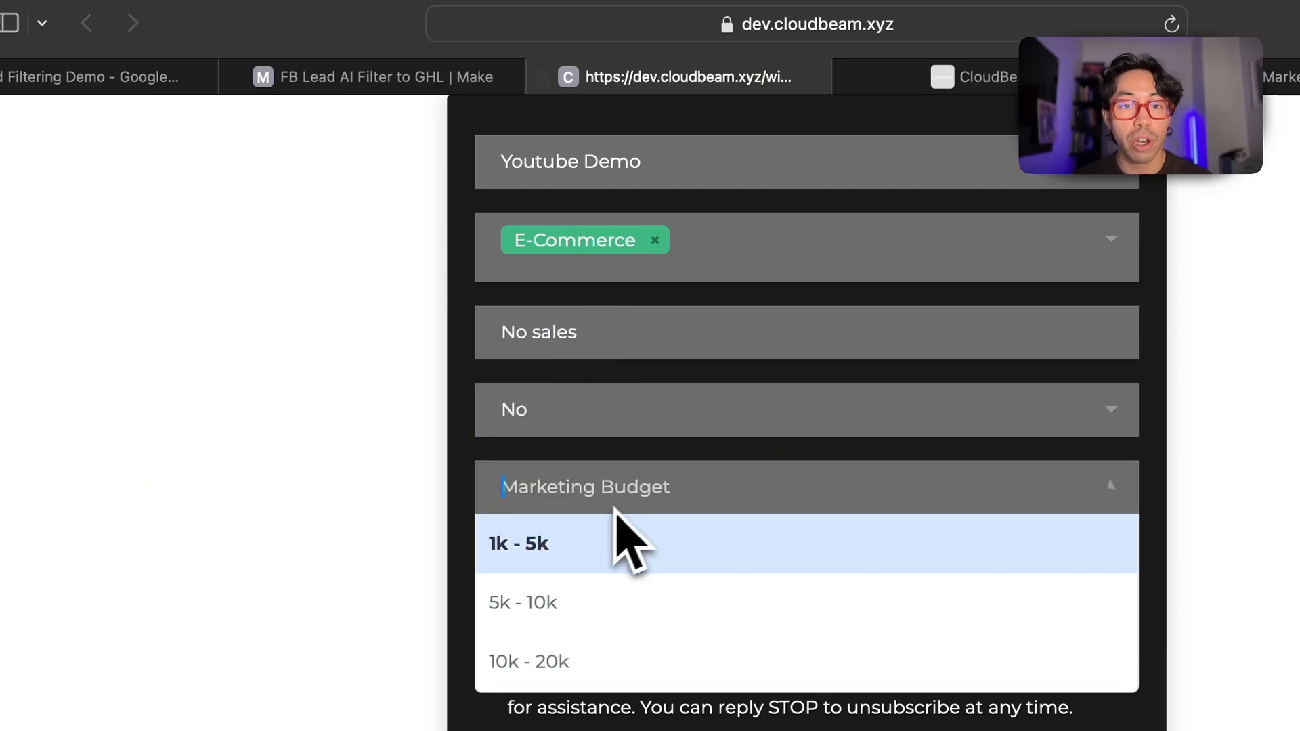
click(630, 545)
click(608, 563)
click(609, 674)
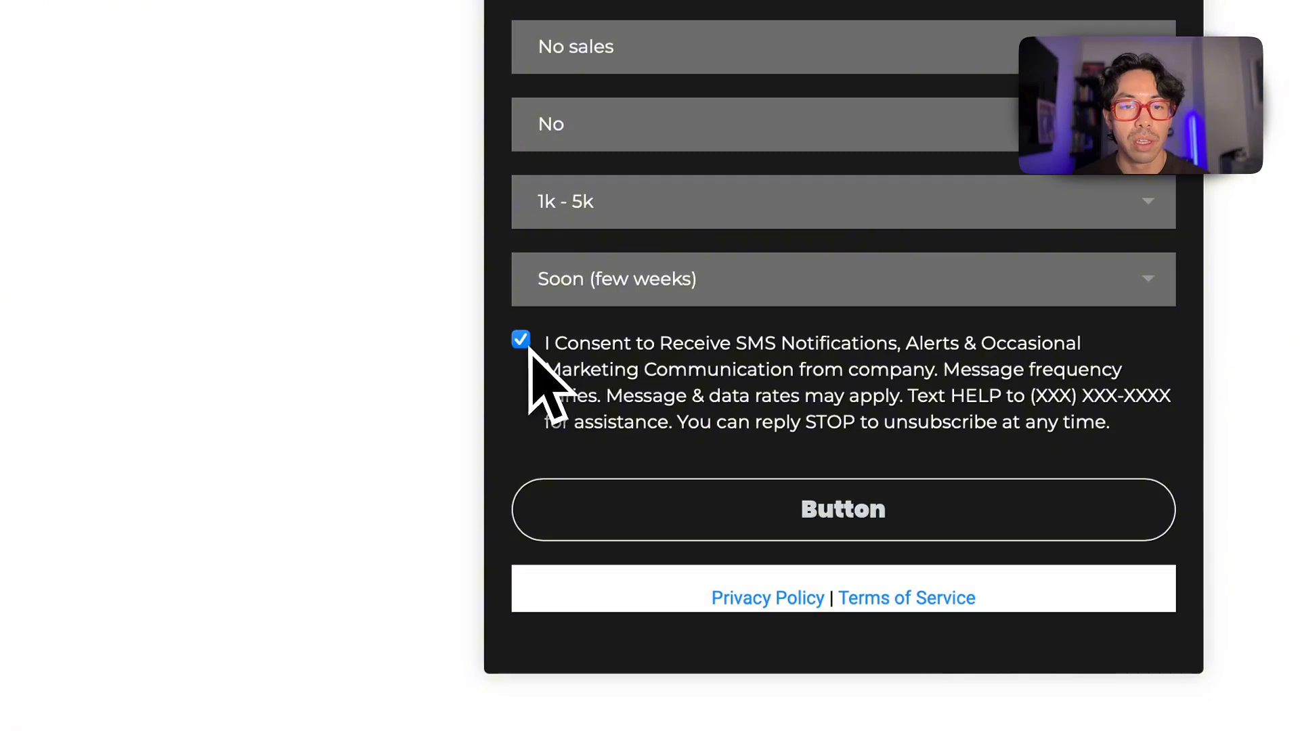
click(657, 524)
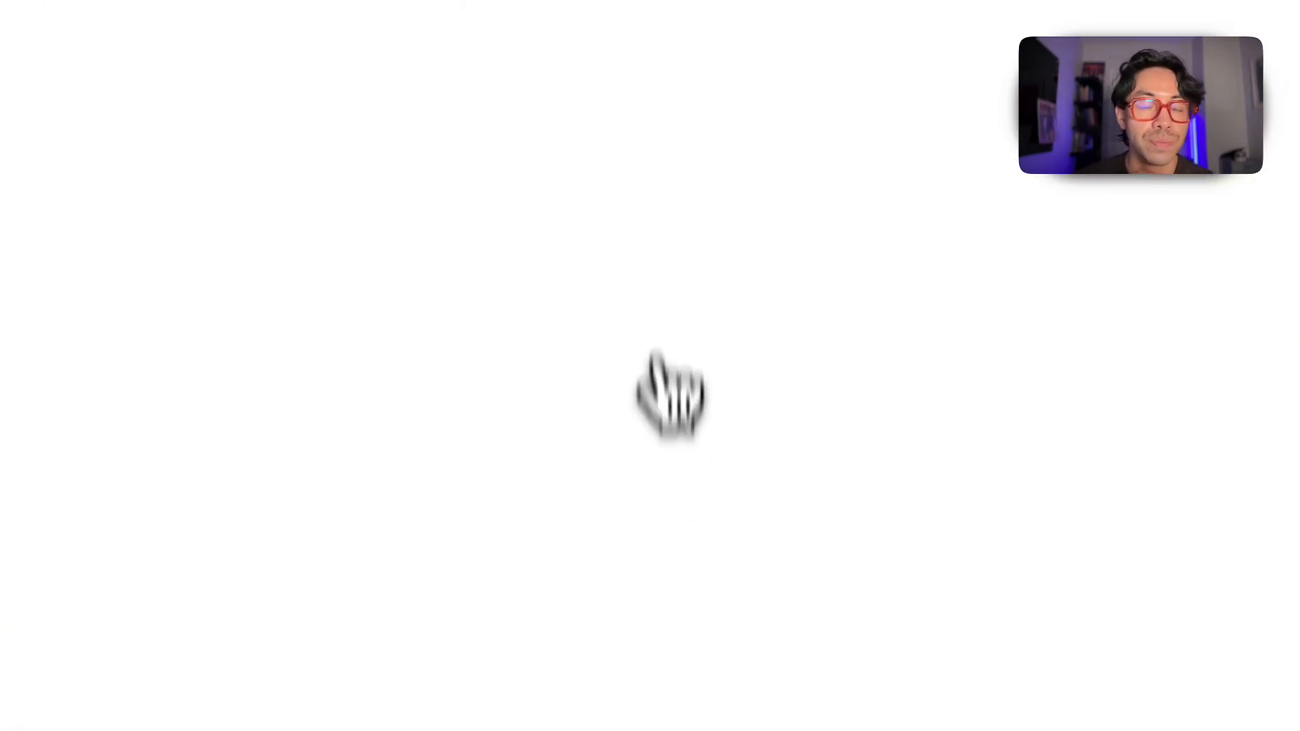
click(451, 163)
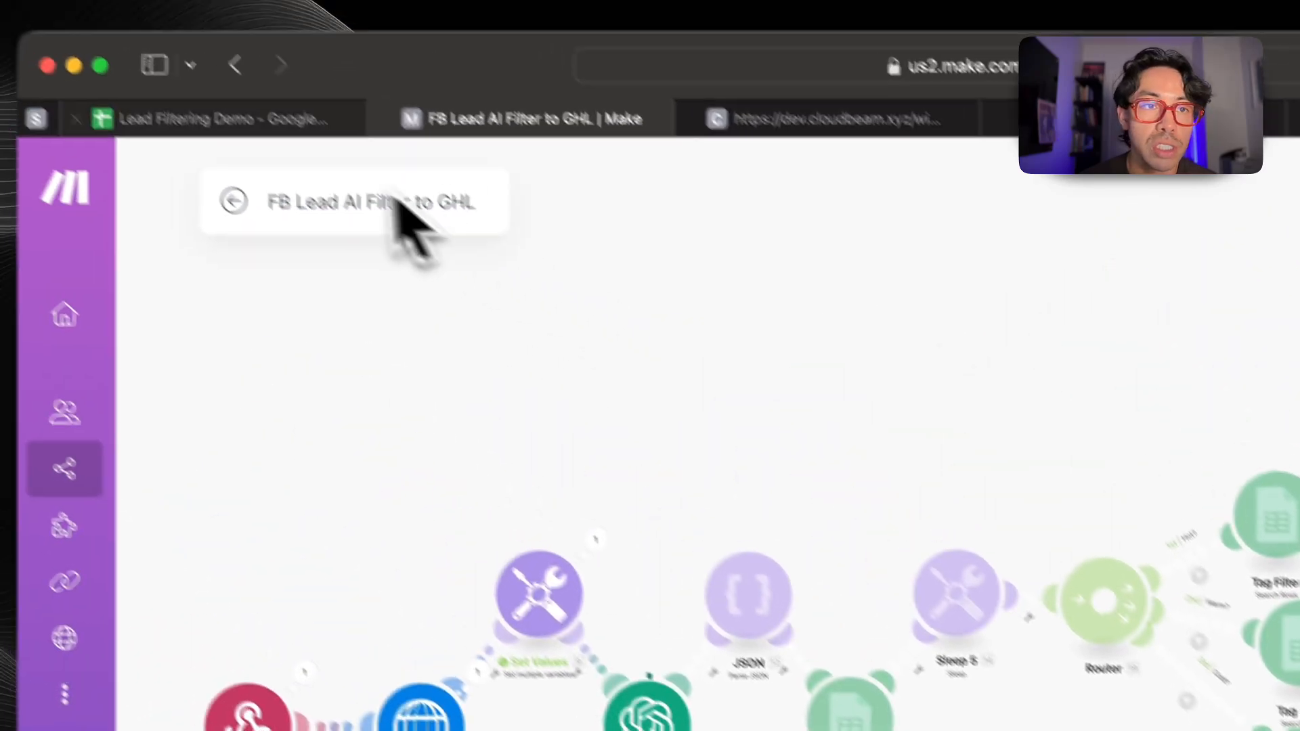
click(325, 169)
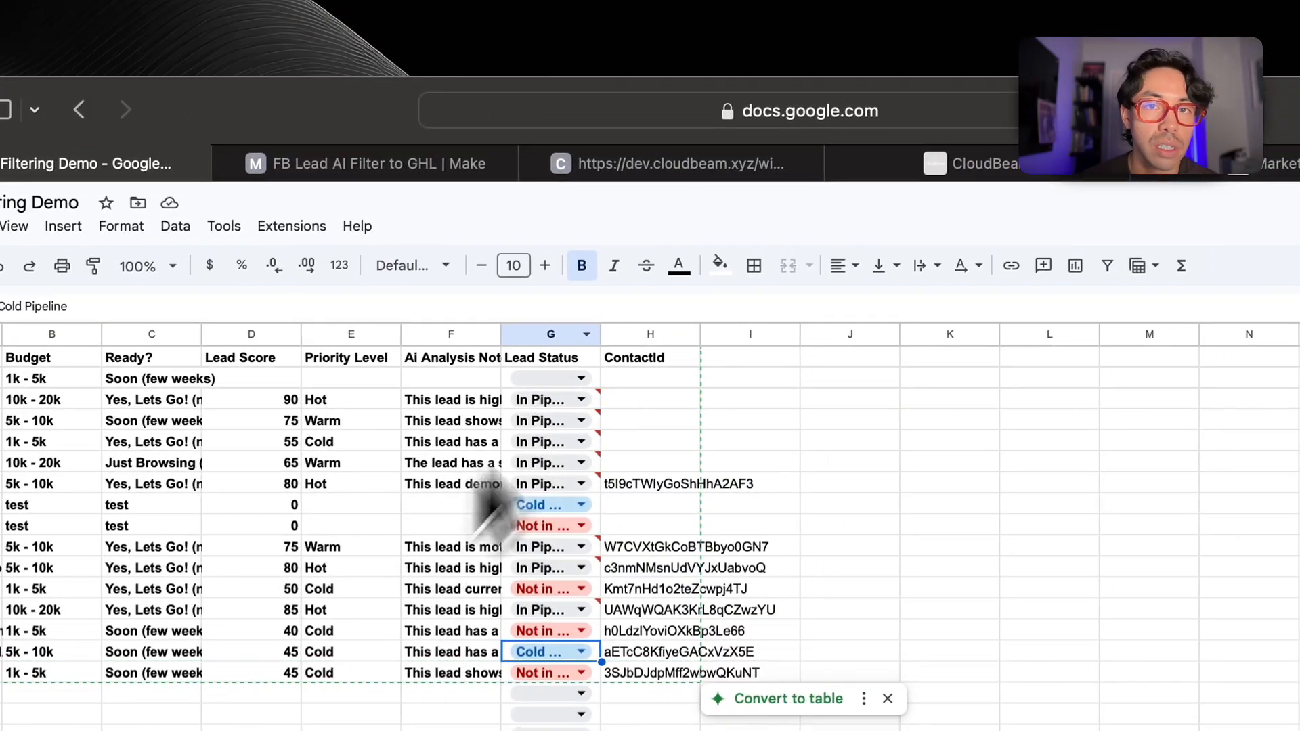
Reload the Lead Filtering Demo sheet and scroll to the newly added test lead row.
click(957, 110)
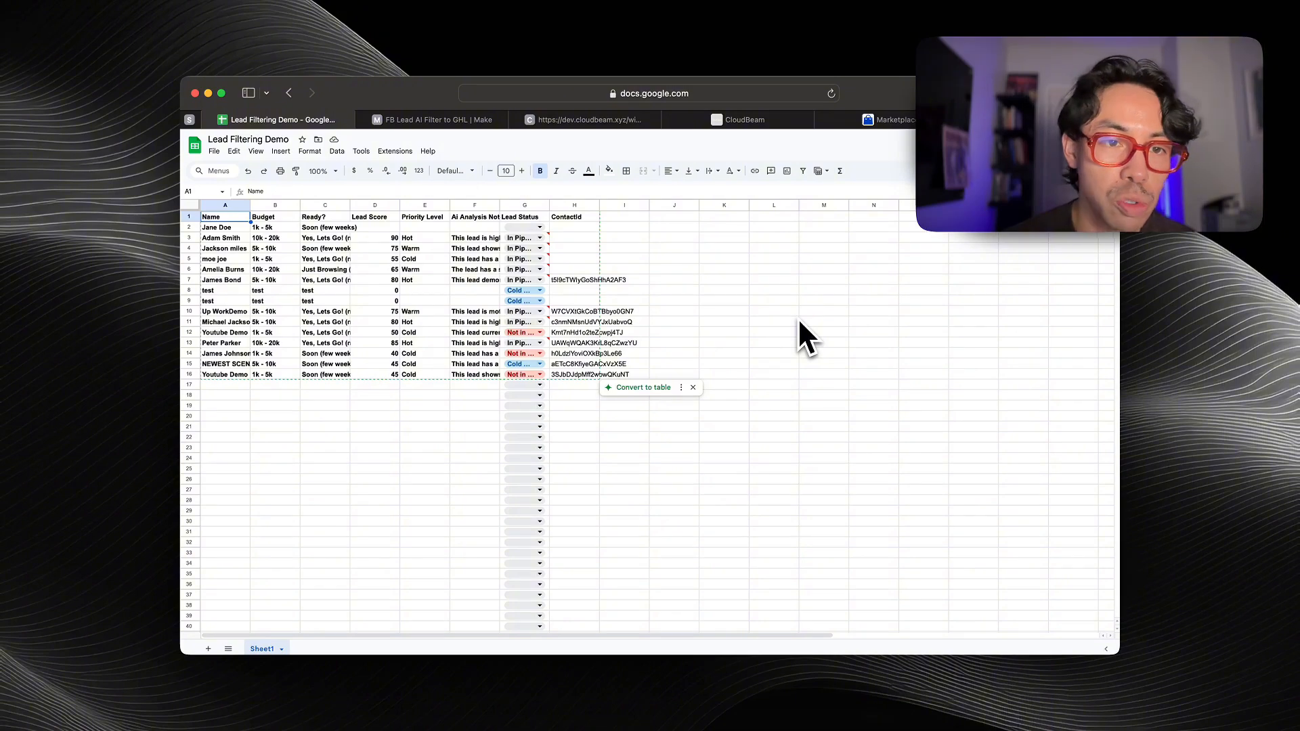
drag(344, 440, 459, 441)
click(458, 441)
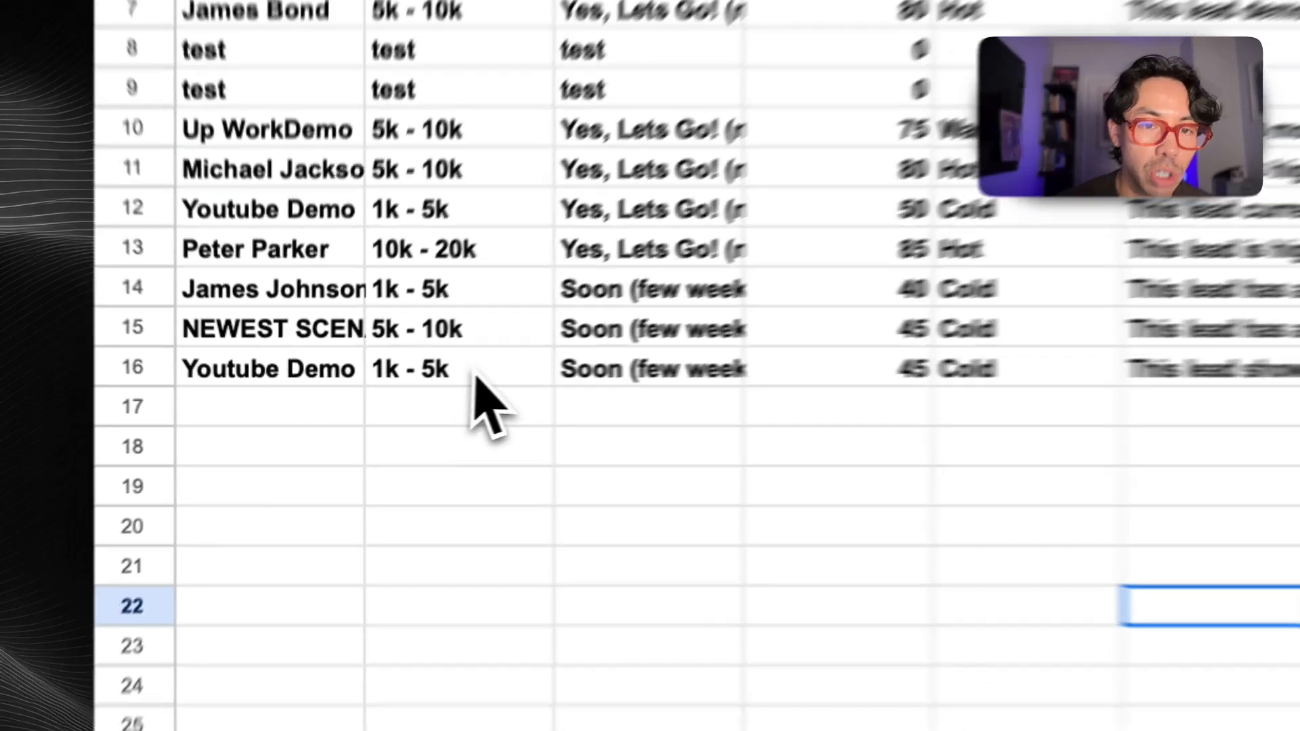
scroll(550, 394, right, 3)
scroll(555, 396, left, 2)
scroll(555, 396, up, 2)
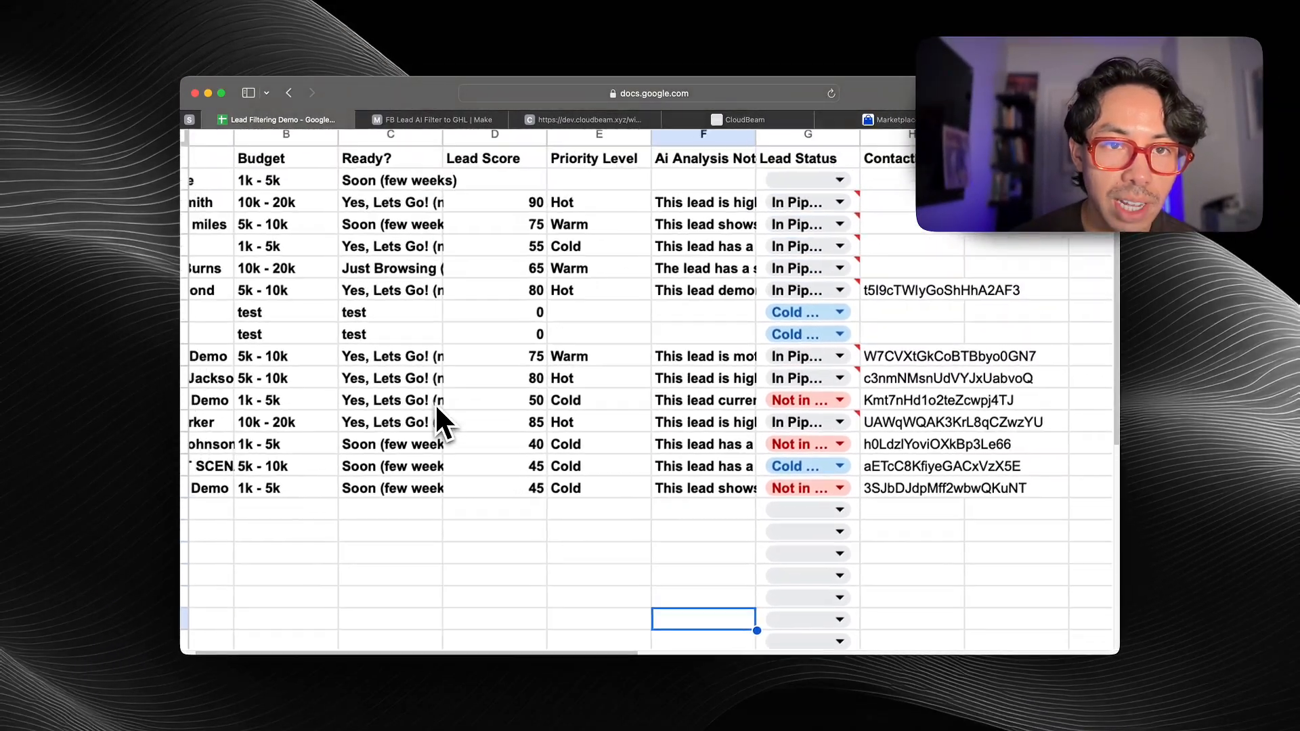
scroll(501, 515, down, 5)
scroll(501, 514, right, 1)
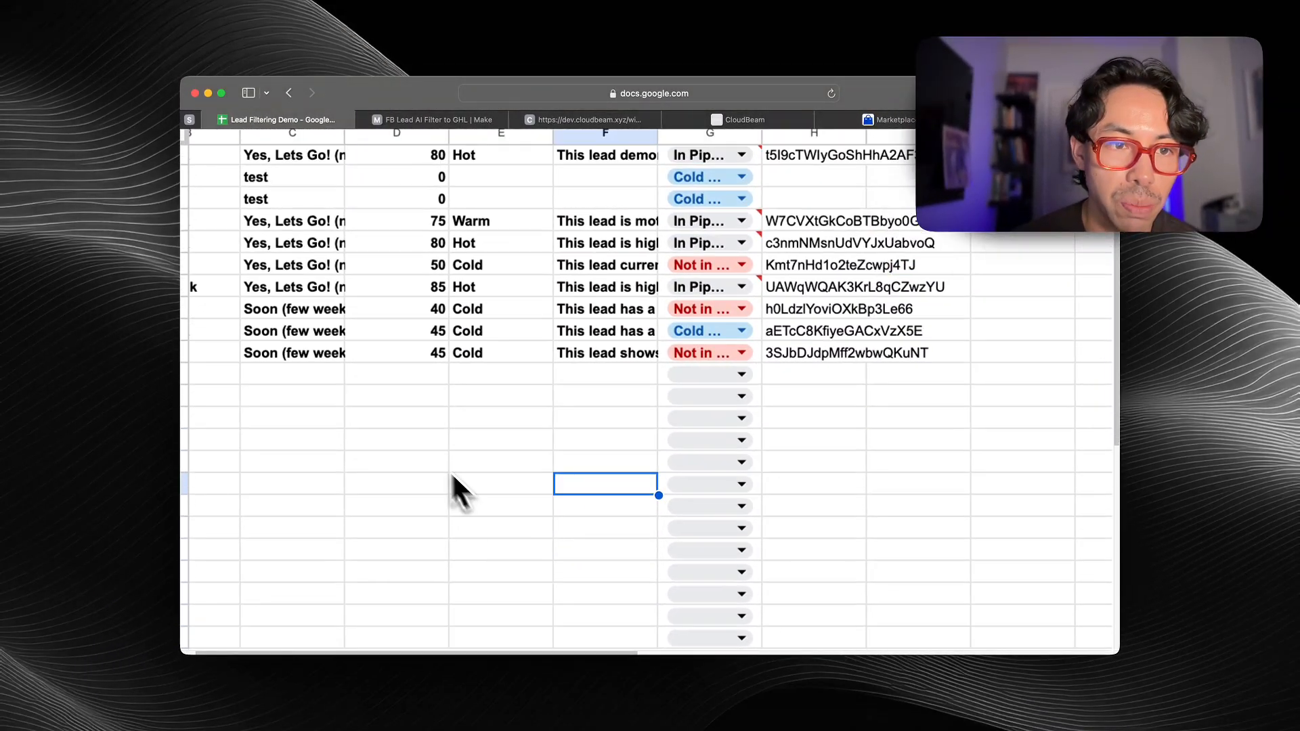
scroll(452, 473, left, 2)
scroll(446, 444, up, 1)
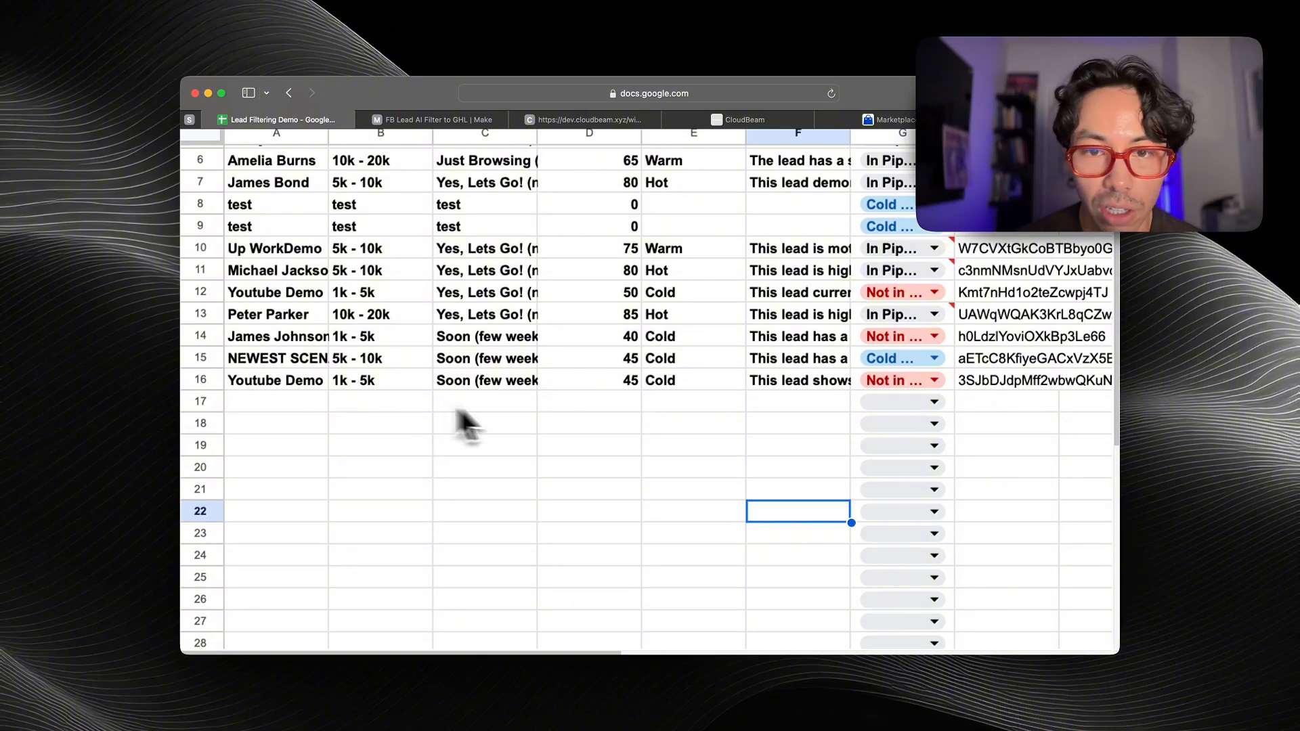
scroll(515, 427, right, 5)
scroll(551, 429, up, 1)
scroll(551, 429, left, 3)
scroll(551, 429, up, 3)
scroll(551, 429, right, 2)
scroll(551, 429, down, 7)
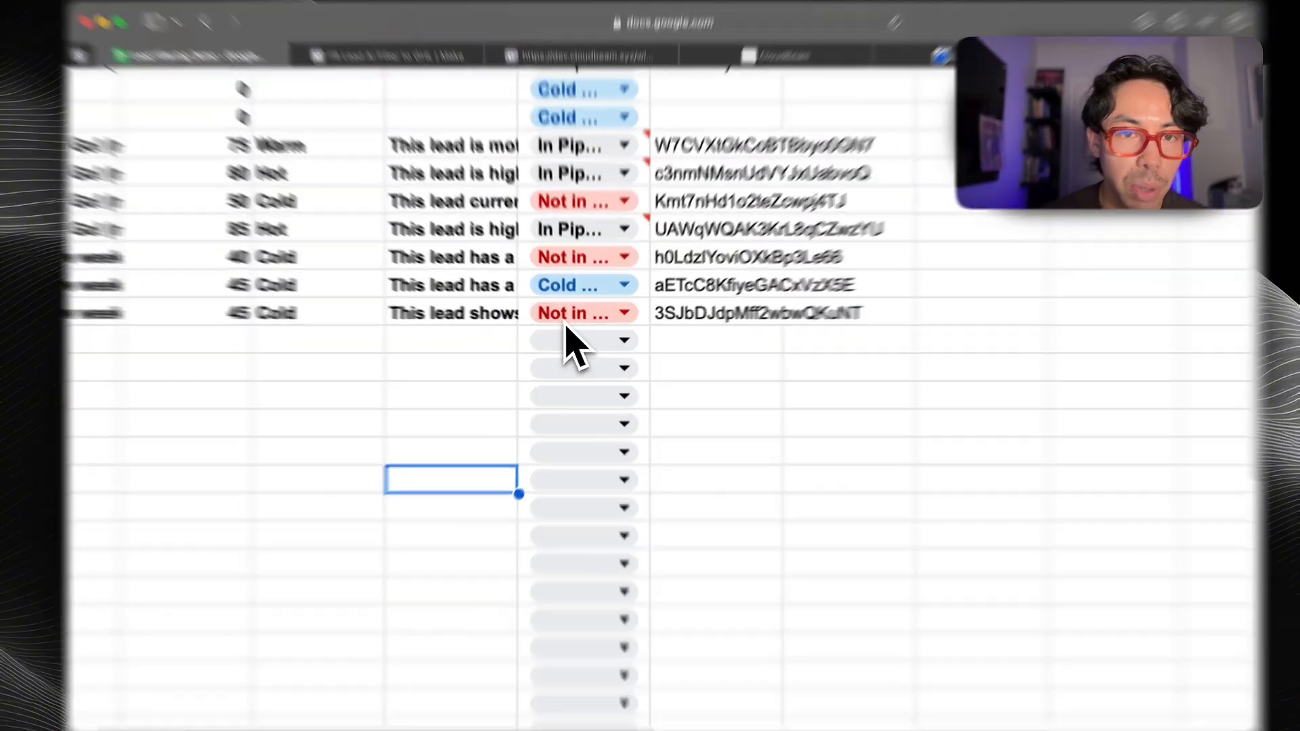
Inspect row 16's contact ID and its Lead Status of Not in Pipeline.
click(501, 328)
click(581, 387)
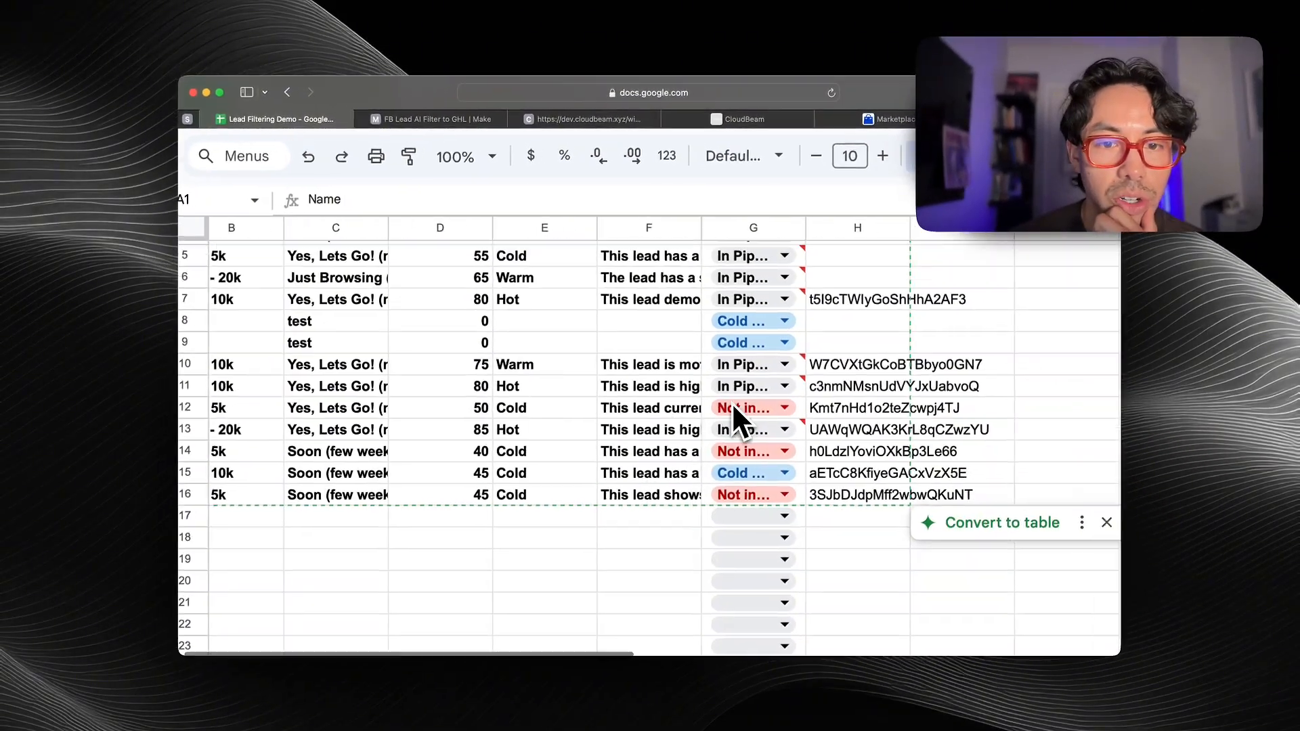
scroll(732, 405, right, 2)
scroll(733, 404, down, 1)
click(682, 402)
click(610, 402)
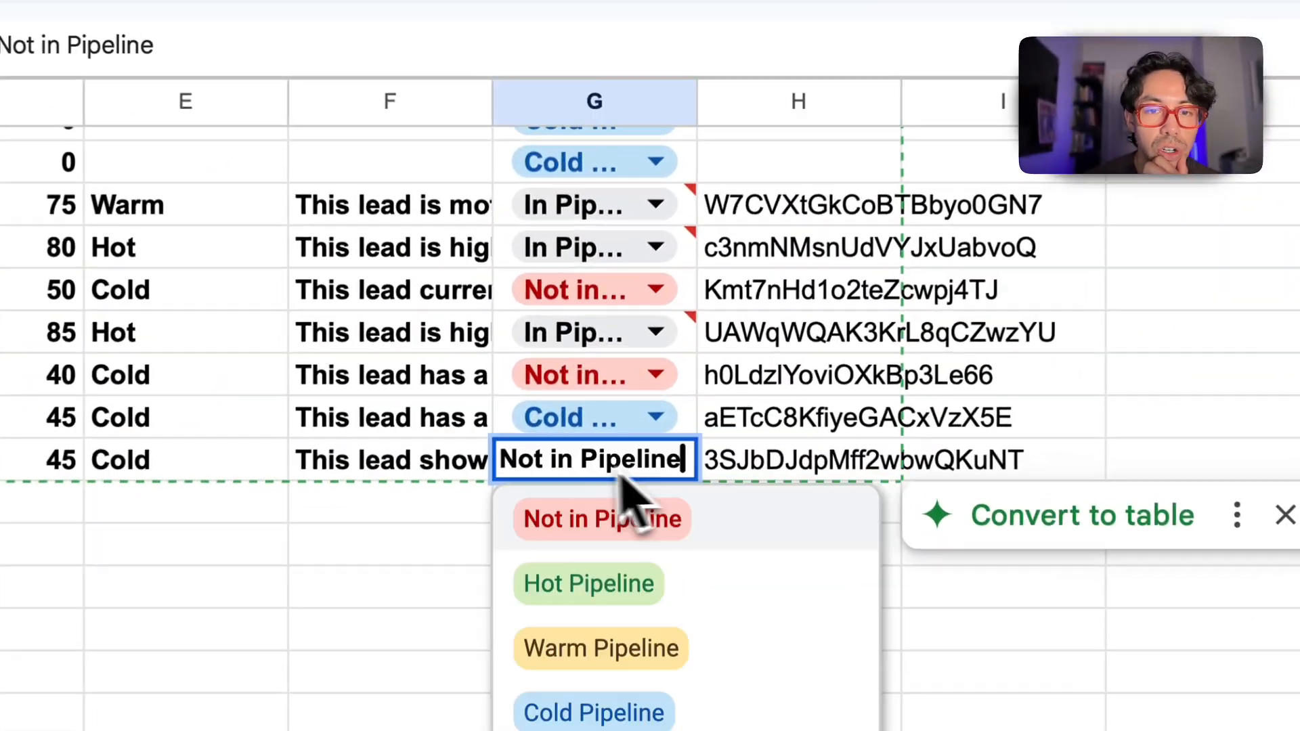
drag(453, 502, 399, 382)
Inspect the tagging HTTP request's output bundle, showing a 404 Cannot POST error.
click(637, 75)
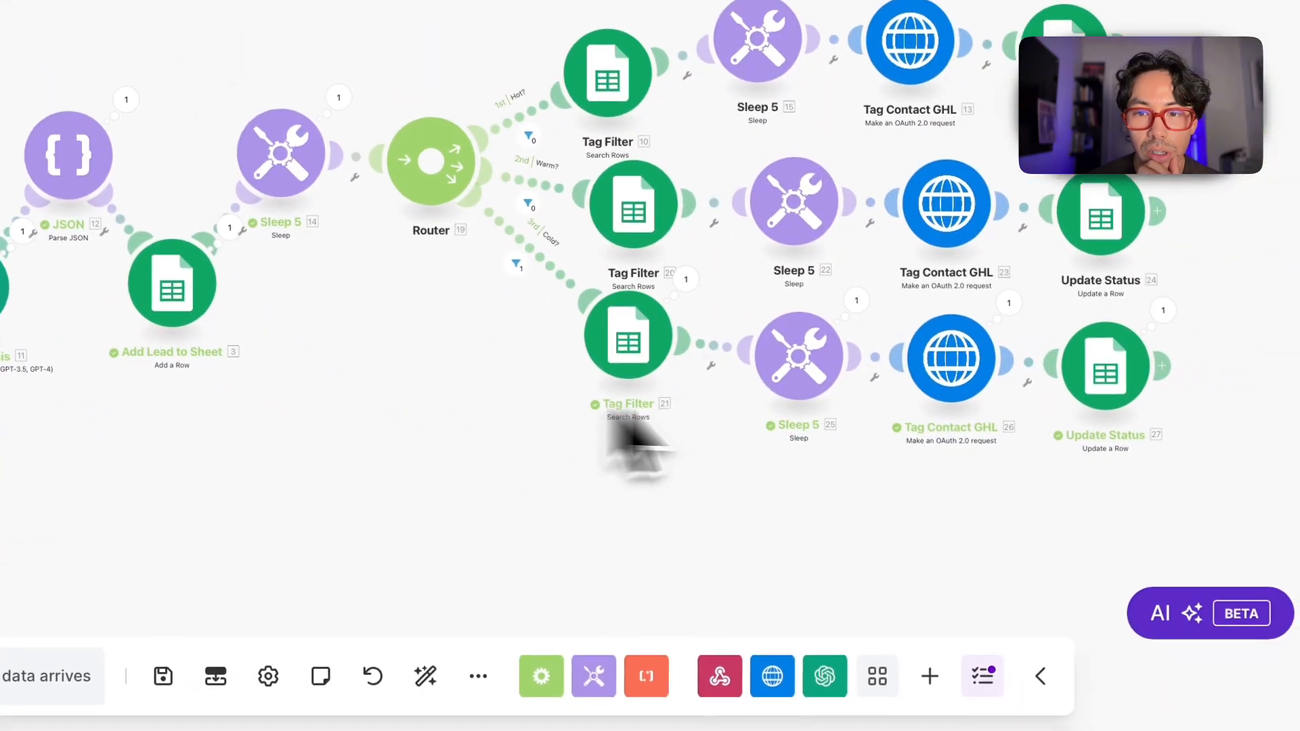
click(982, 301)
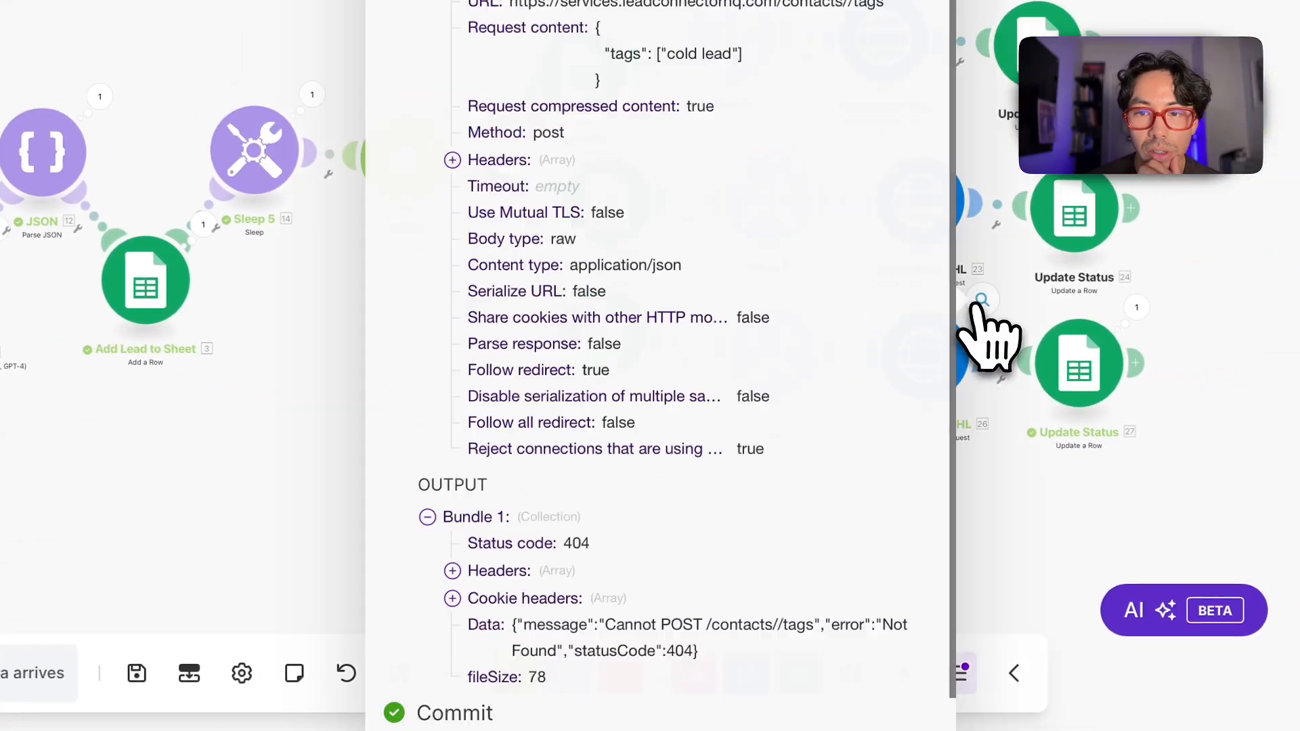
scroll(734, 304, down, 2)
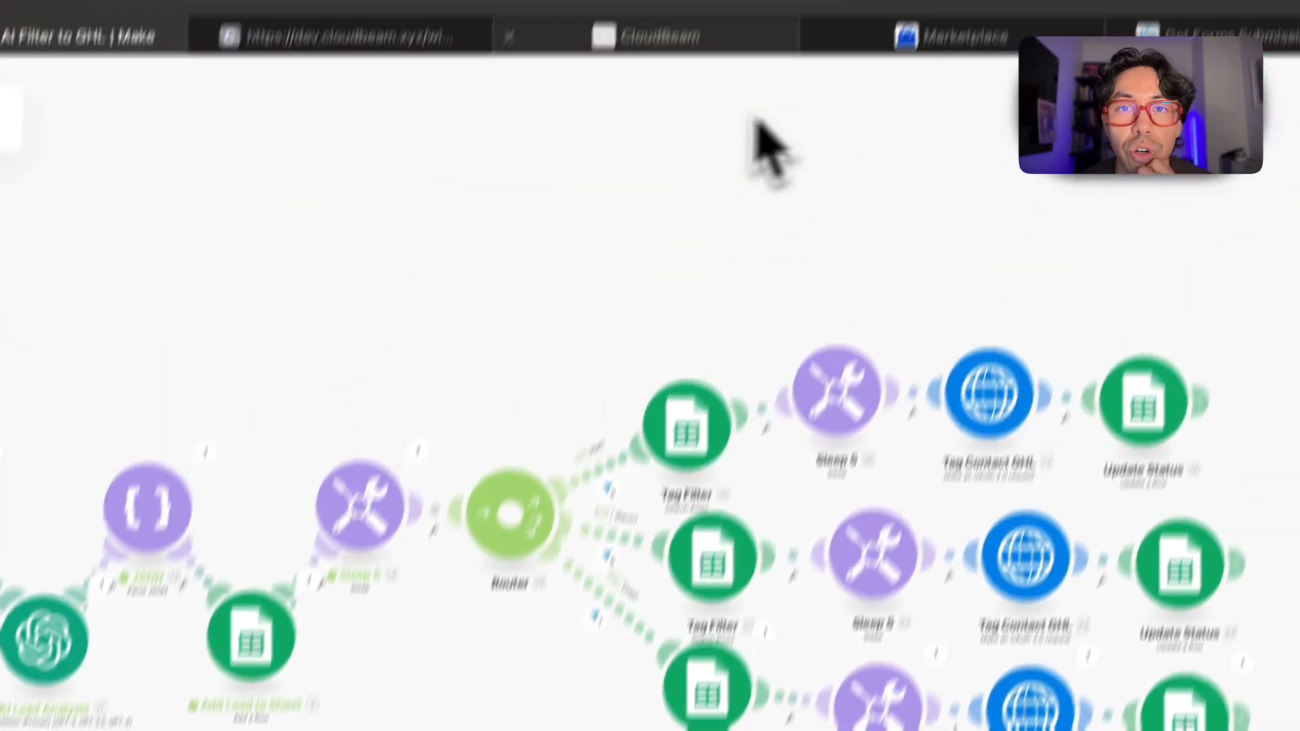
click(680, 35)
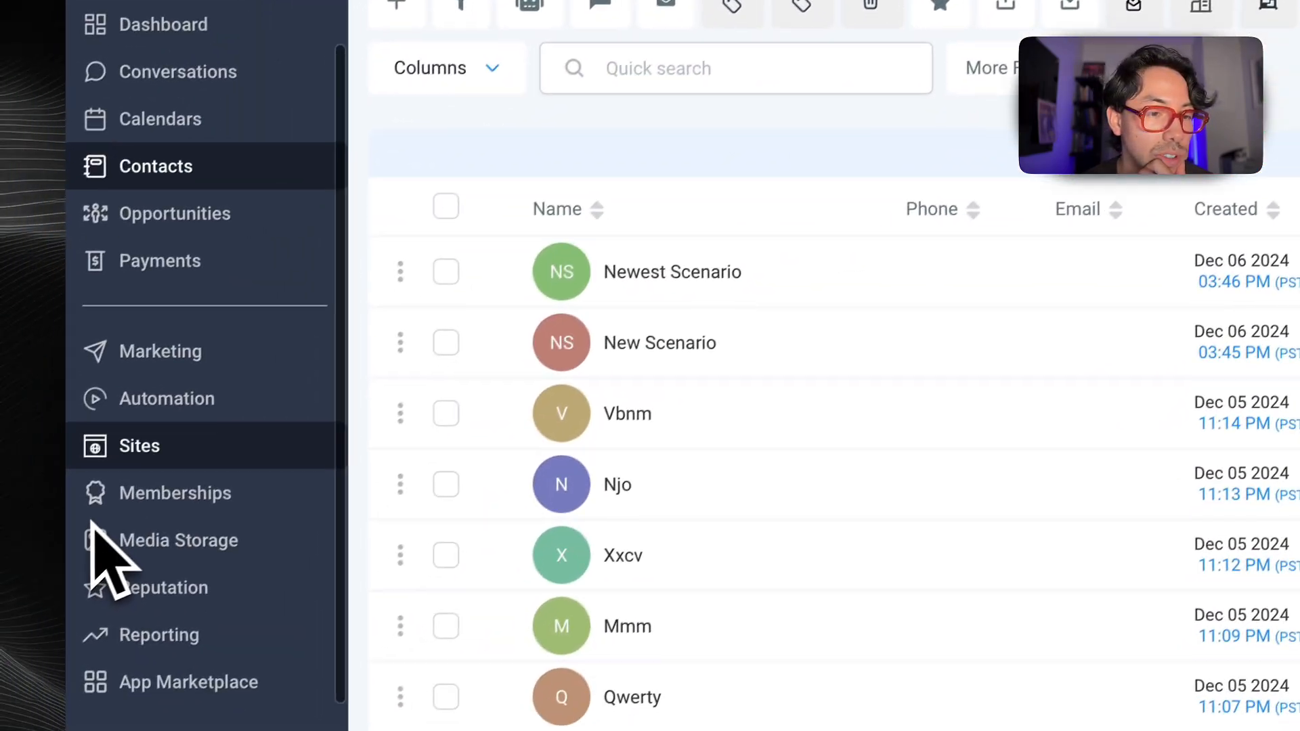
Open CloudBeam Settings > Tags to confirm the cold lead, hot lead and warm lead tags exist.
click(149, 643)
scroll(218, 595, down, 10)
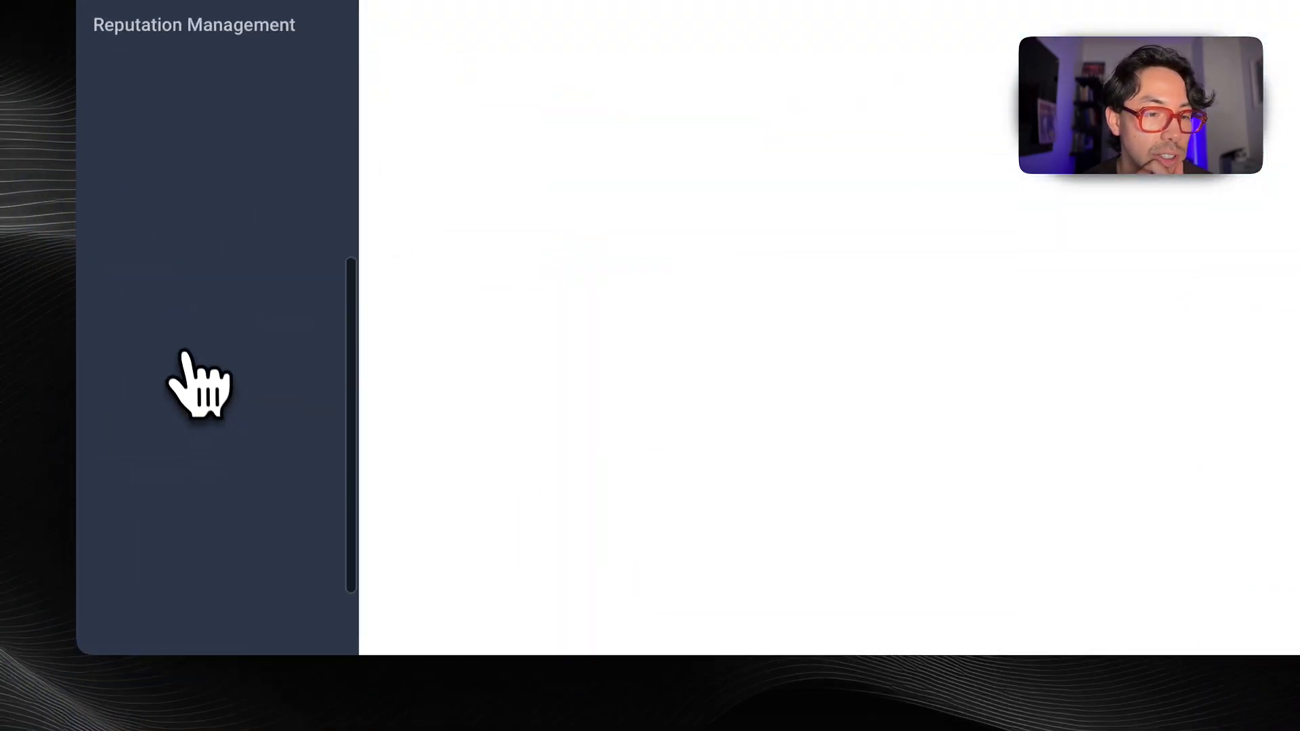
click(177, 436)
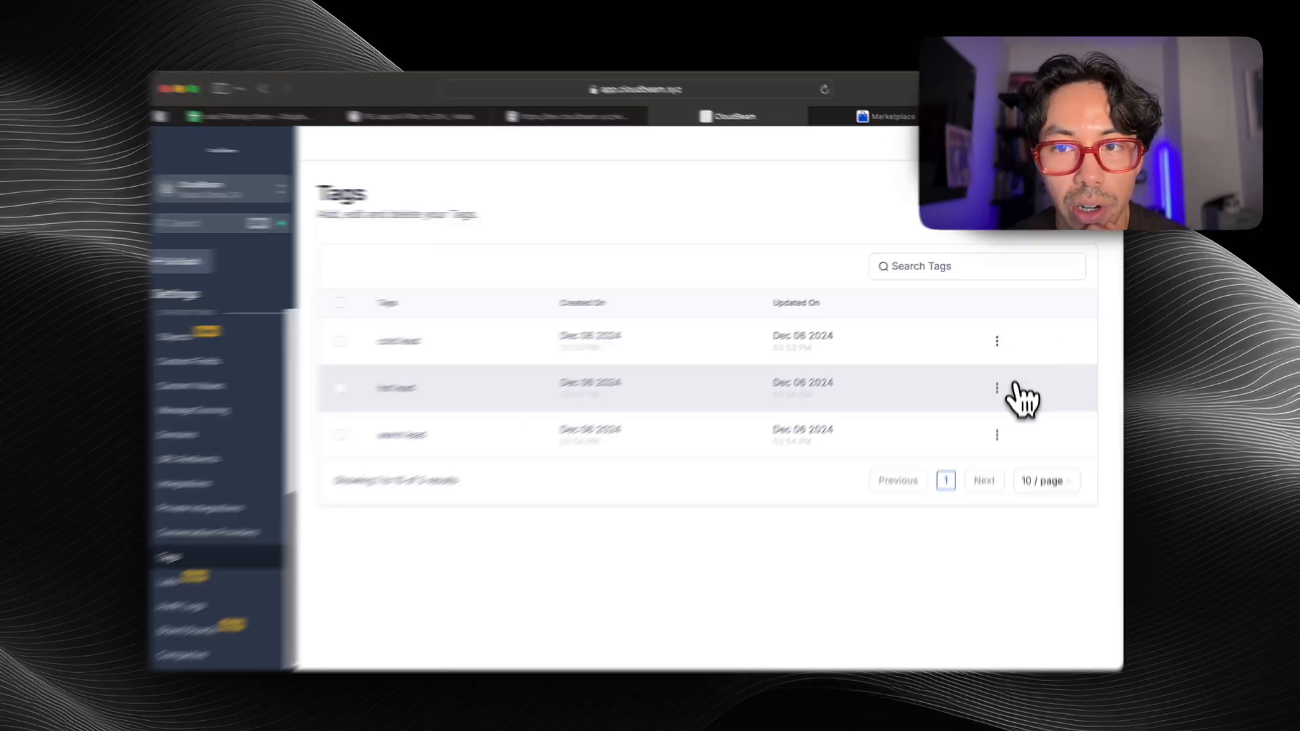
click(1014, 387)
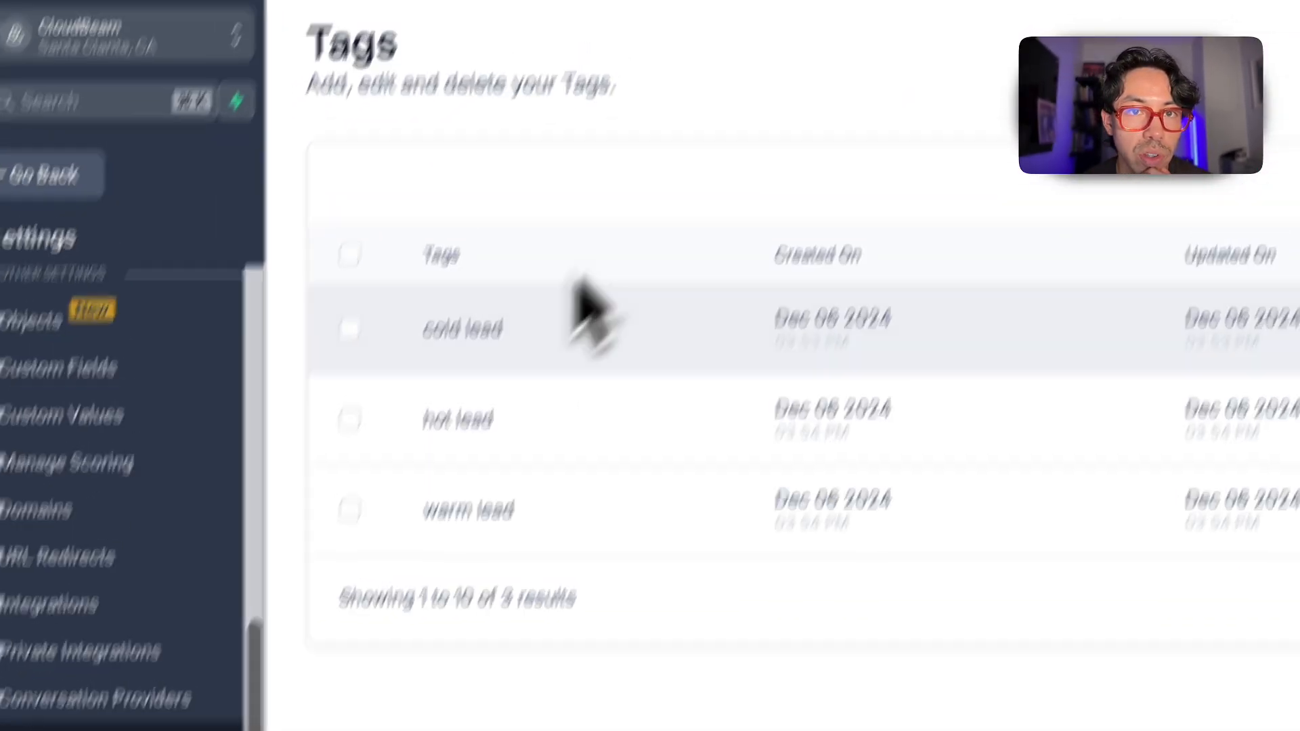
click(435, 133)
Open Tag Contact GHL's settings and check its raw JSON body applying the 'cold lead' tag.
click(210, 133)
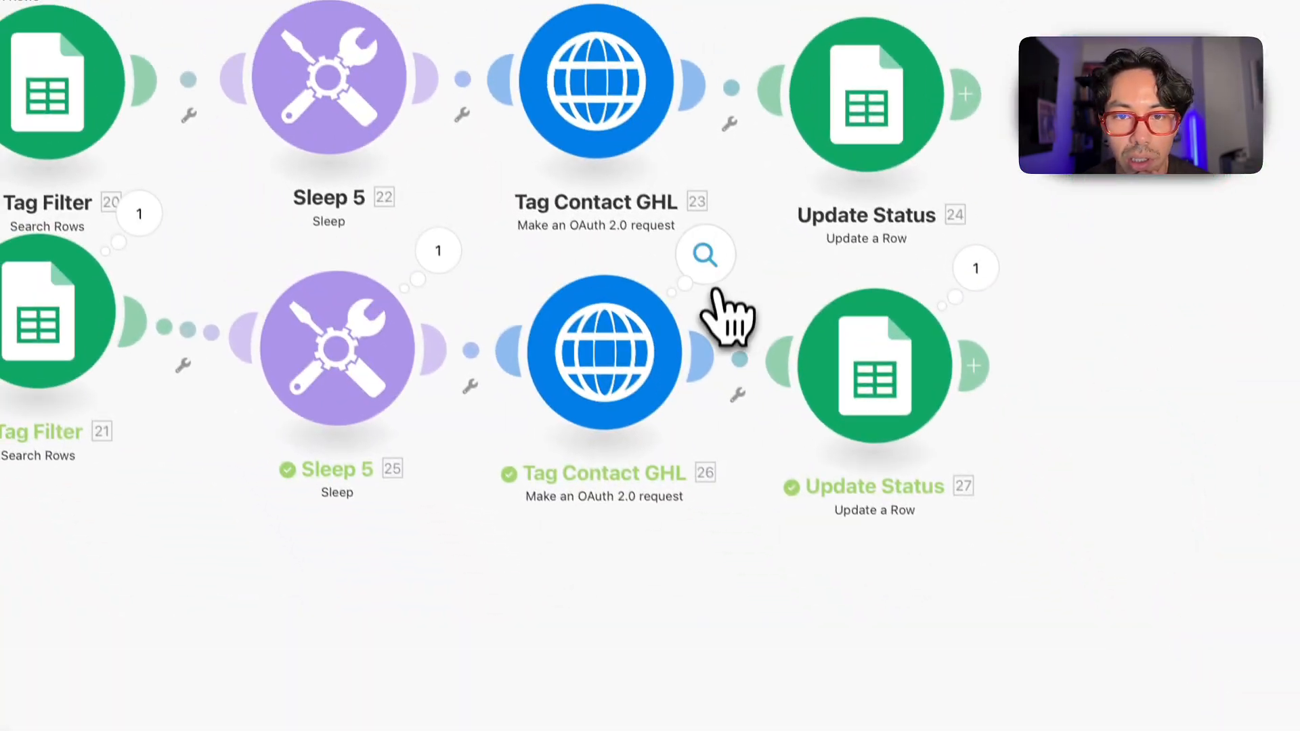
click(712, 279)
click(638, 401)
scroll(725, 307, down, 10)
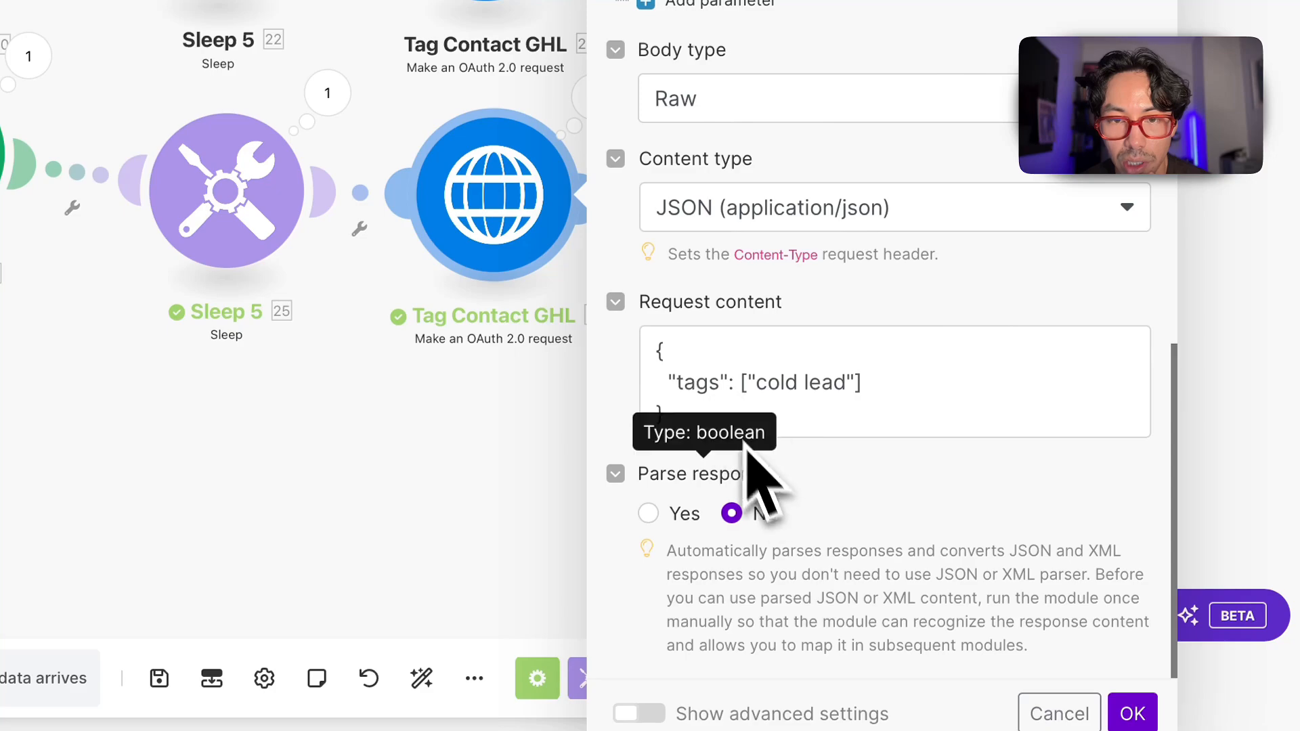
click(807, 394)
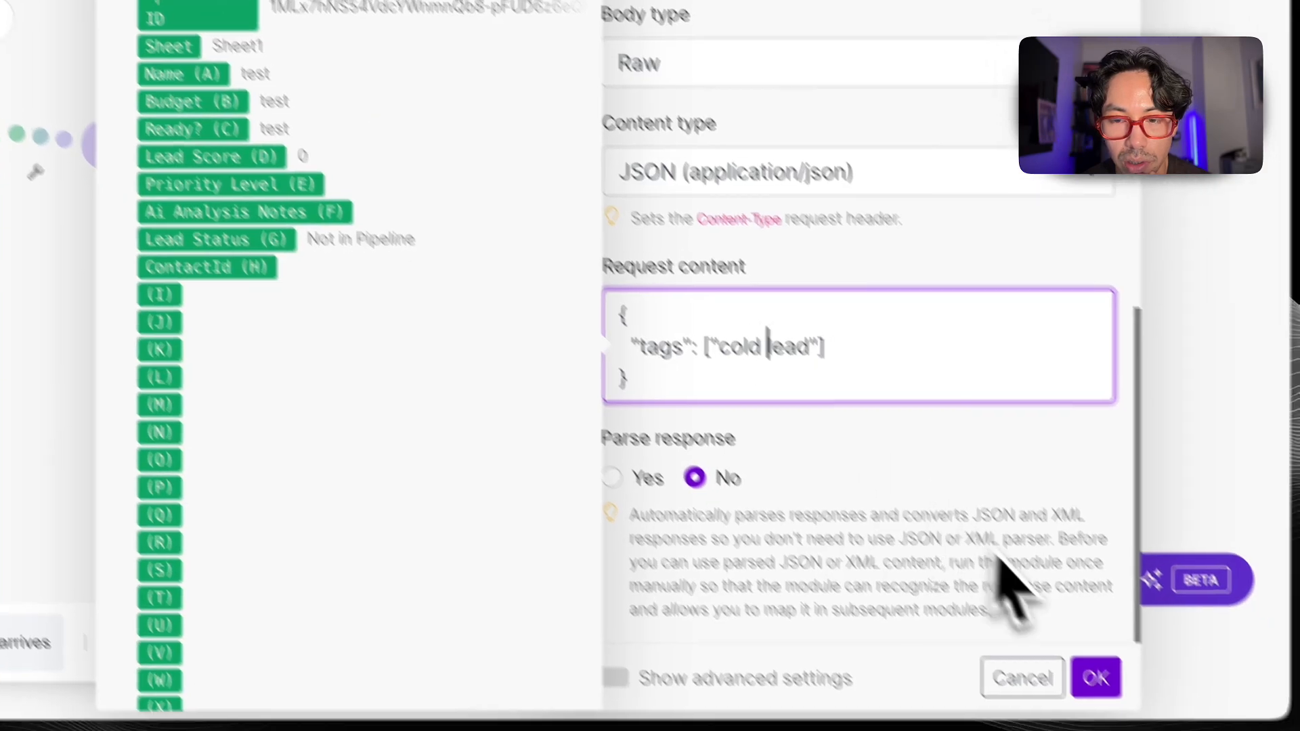
Run Tag Contact GHL alone, pasting the newest lead's contact ID from H16 into ContactId.
click(1130, 713)
right_click(676, 179)
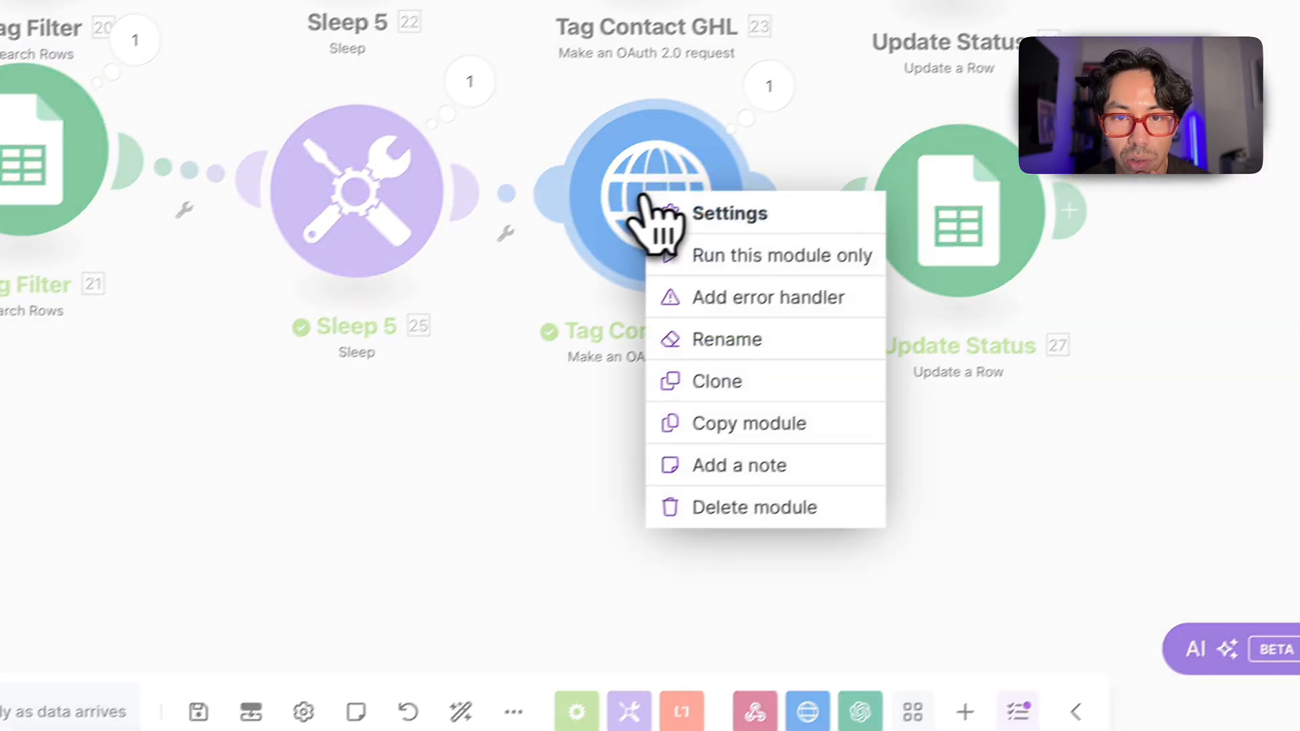
click(711, 230)
click(836, 667)
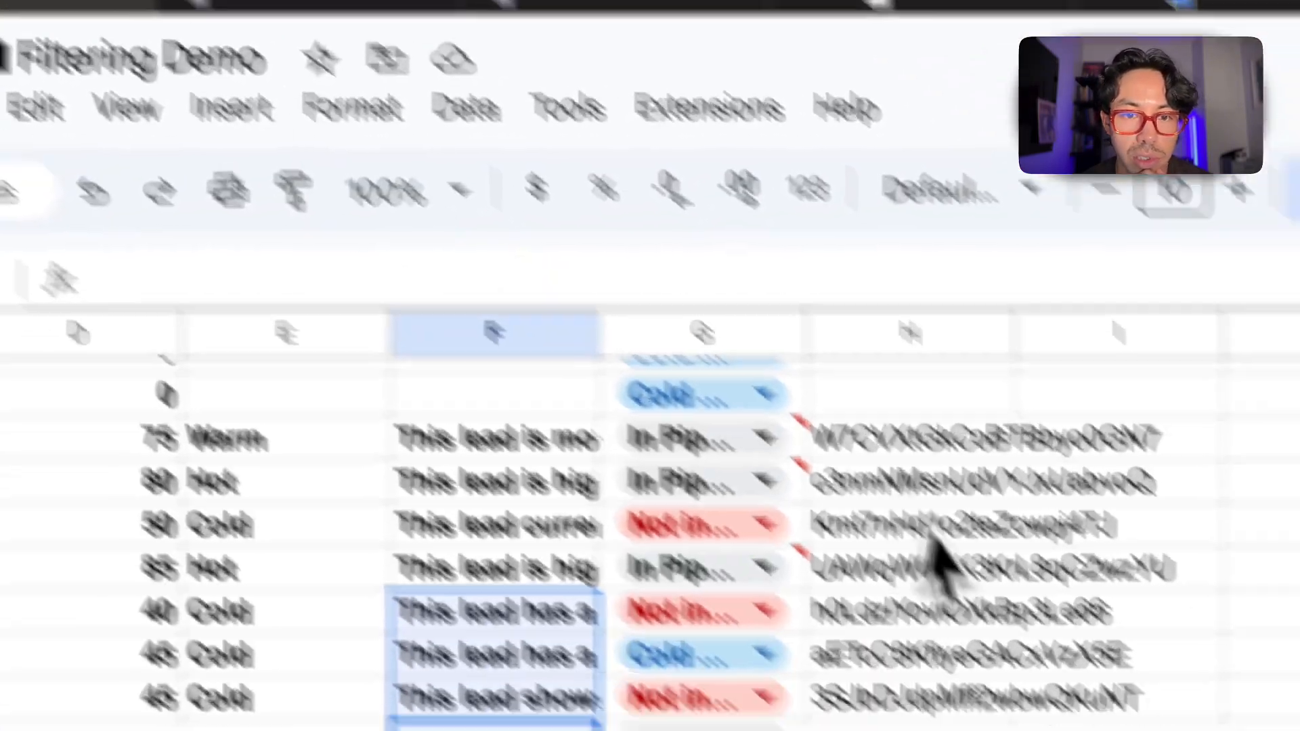
click(723, 496)
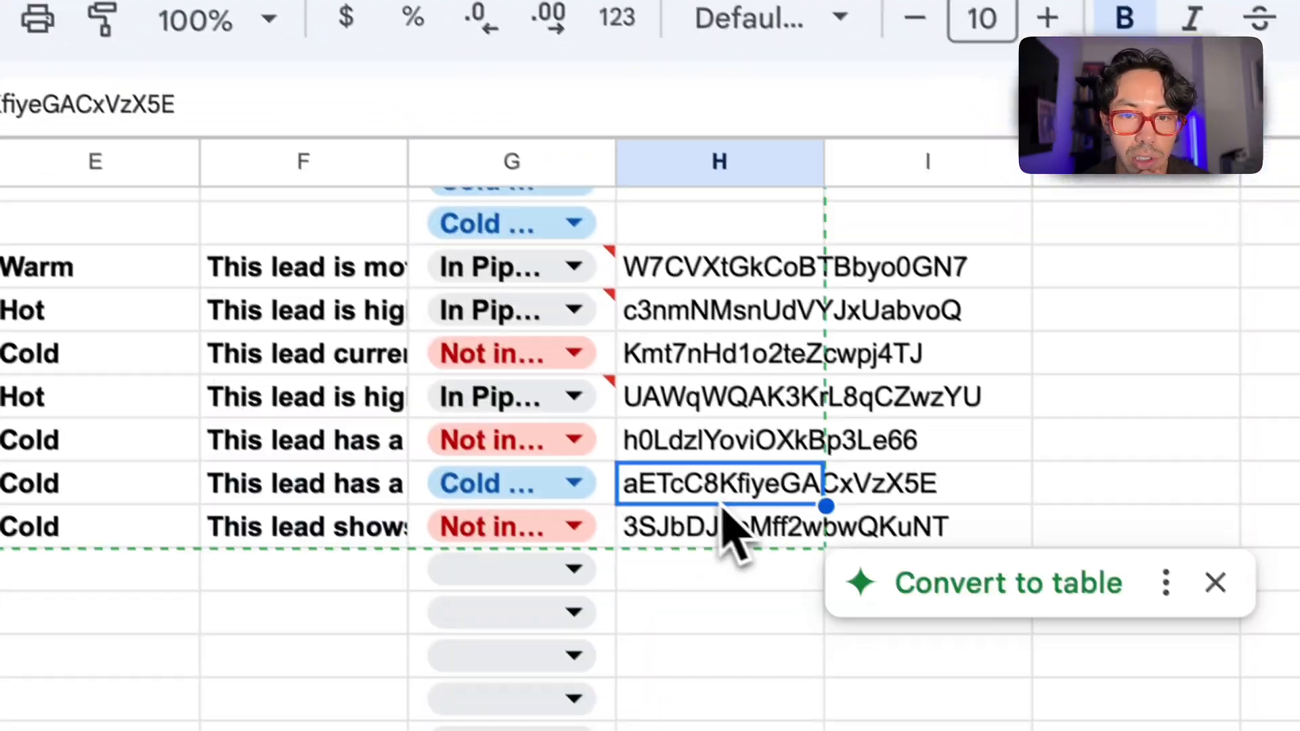
click(689, 502)
triple_click(682, 508)
key(ctrl+c)
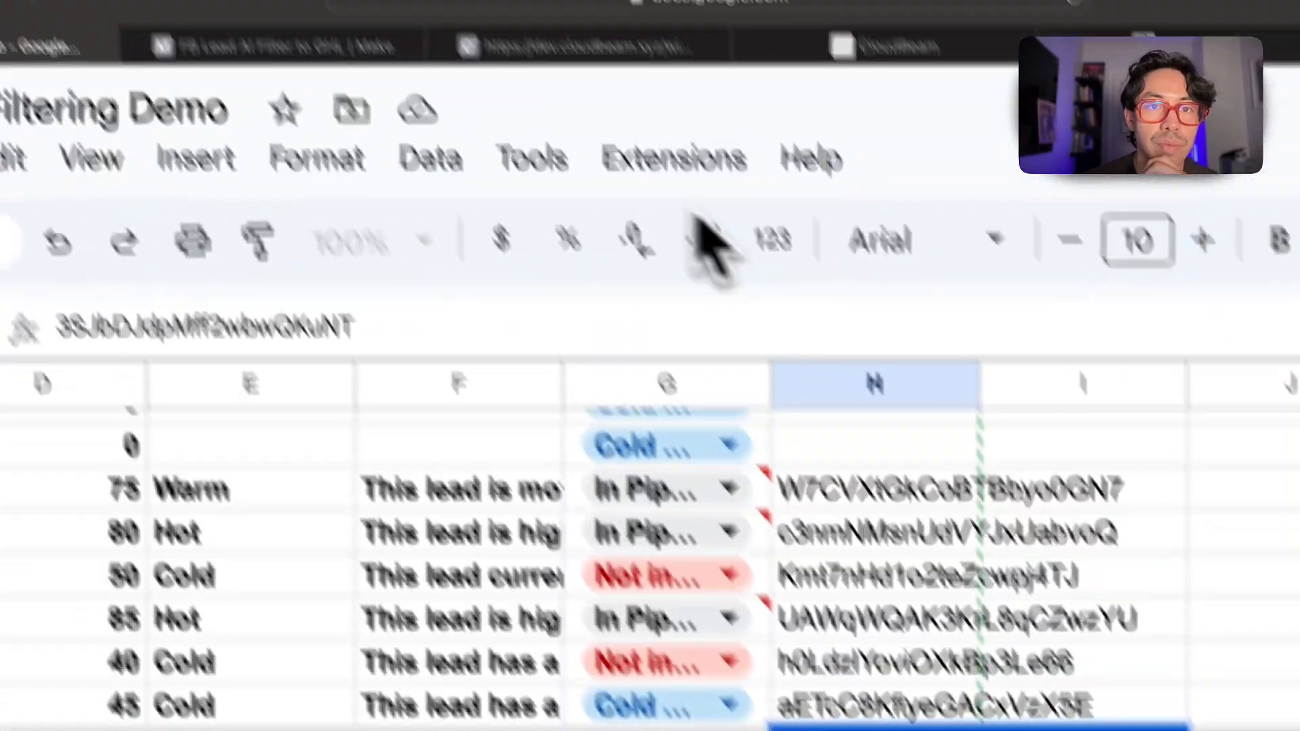
click(371, 152)
key(ctrl+v)
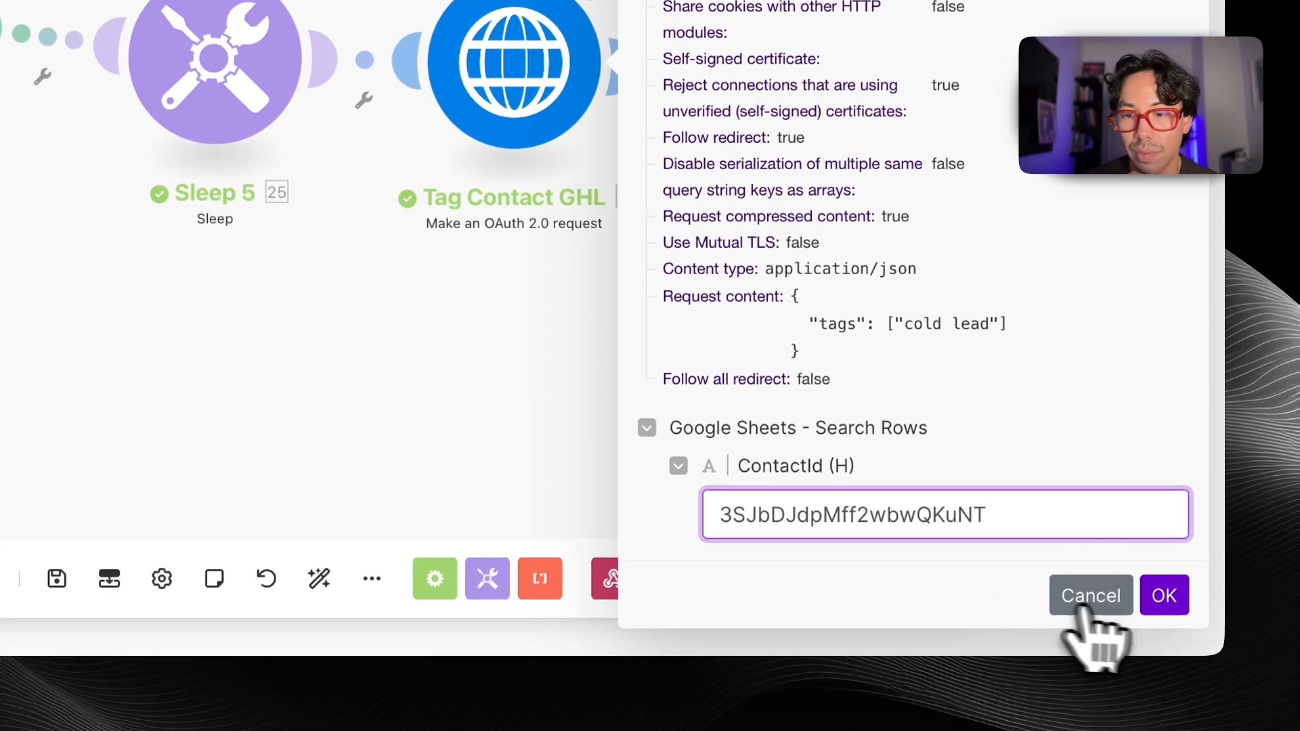
Execute the test run and confirm the 201 response adding the cold lead tag.
click(1263, 709)
click(910, 260)
scroll(947, 407, down, 2)
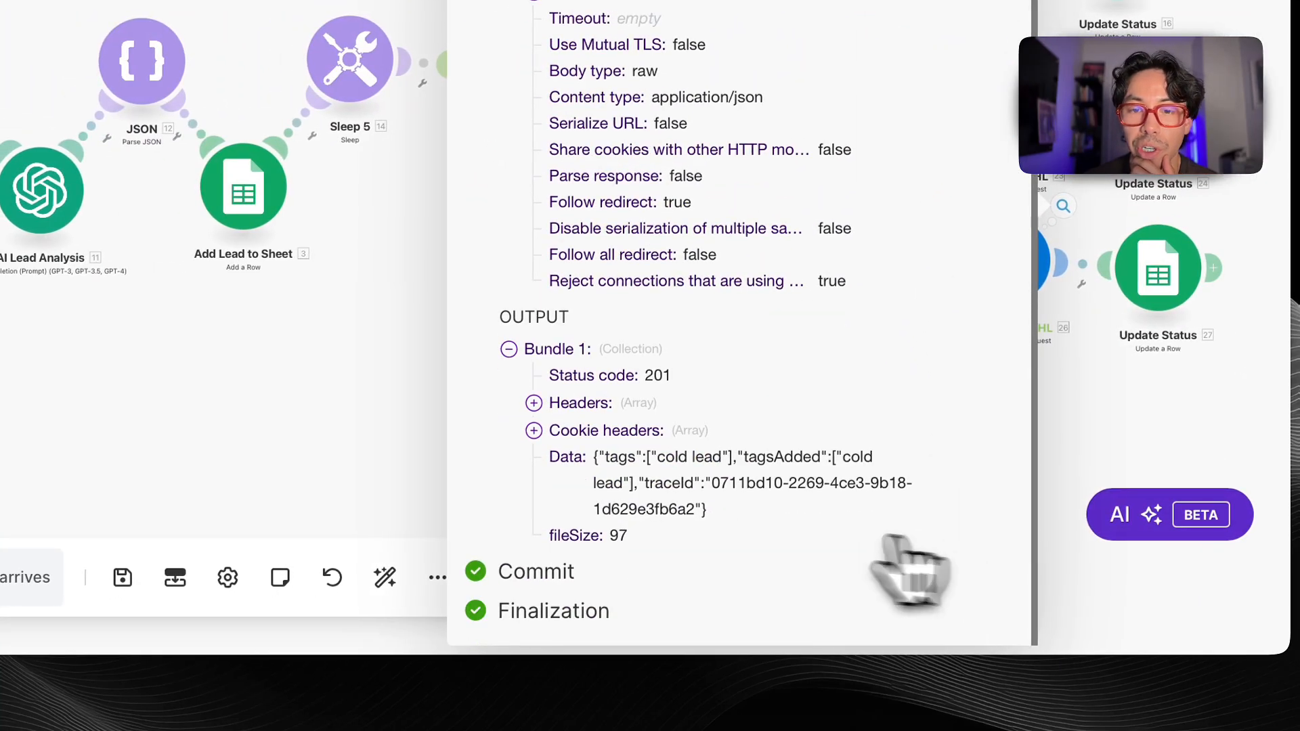
click(423, 433)
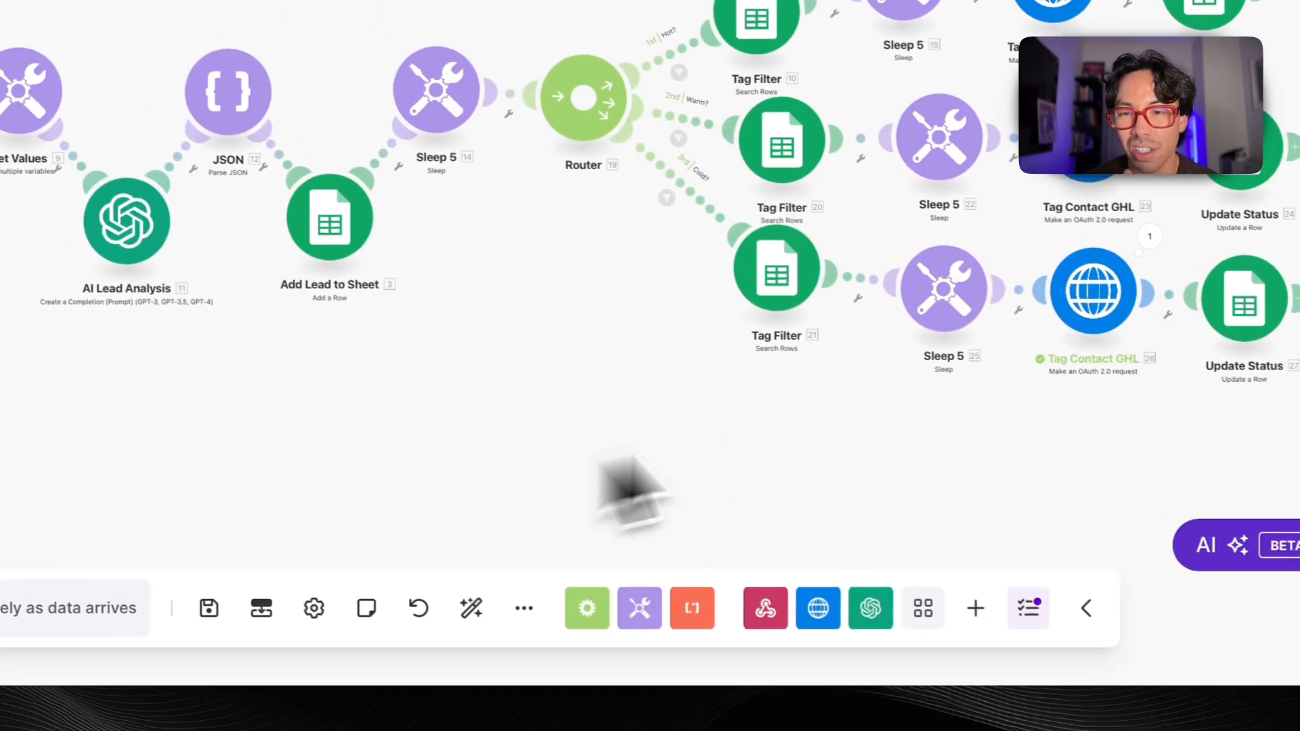
scroll(527, 292, down, 1)
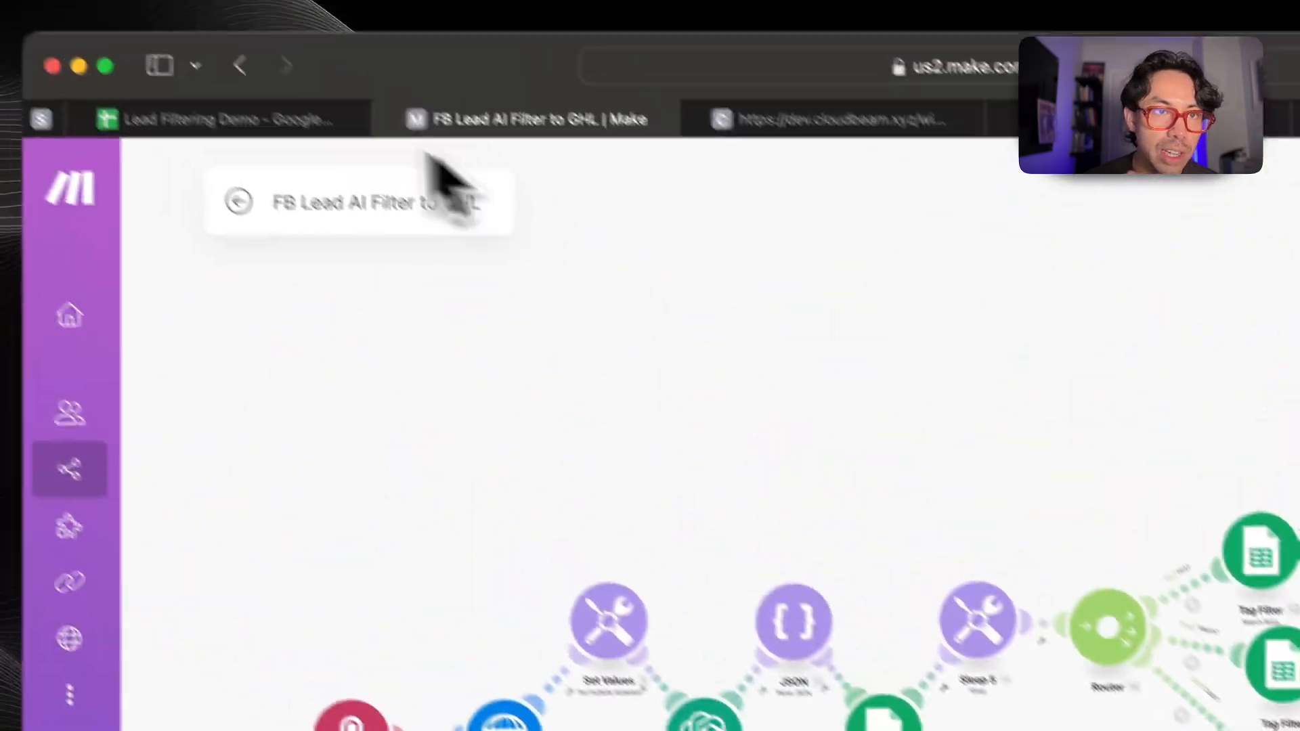
click(223, 119)
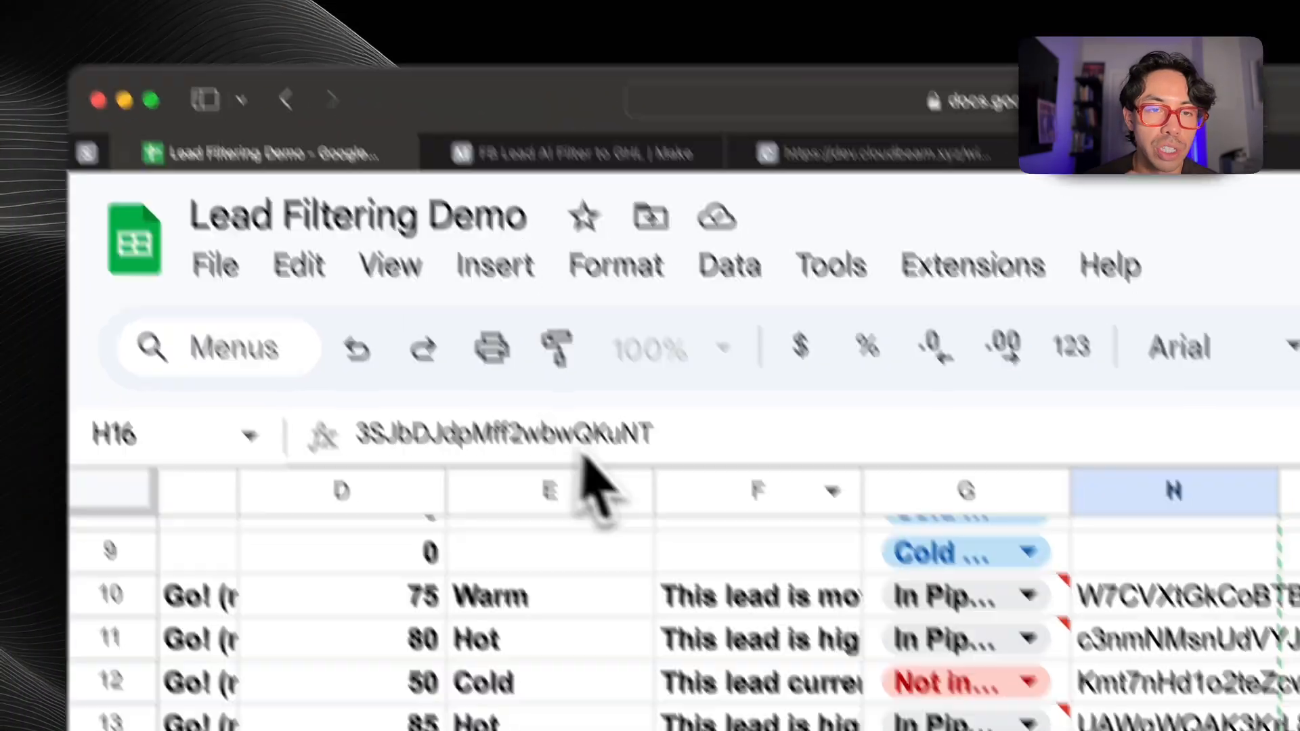
Scroll through the Lead Filtering Demo sheet to review the leads' statuses.
scroll(610, 474, up, 4)
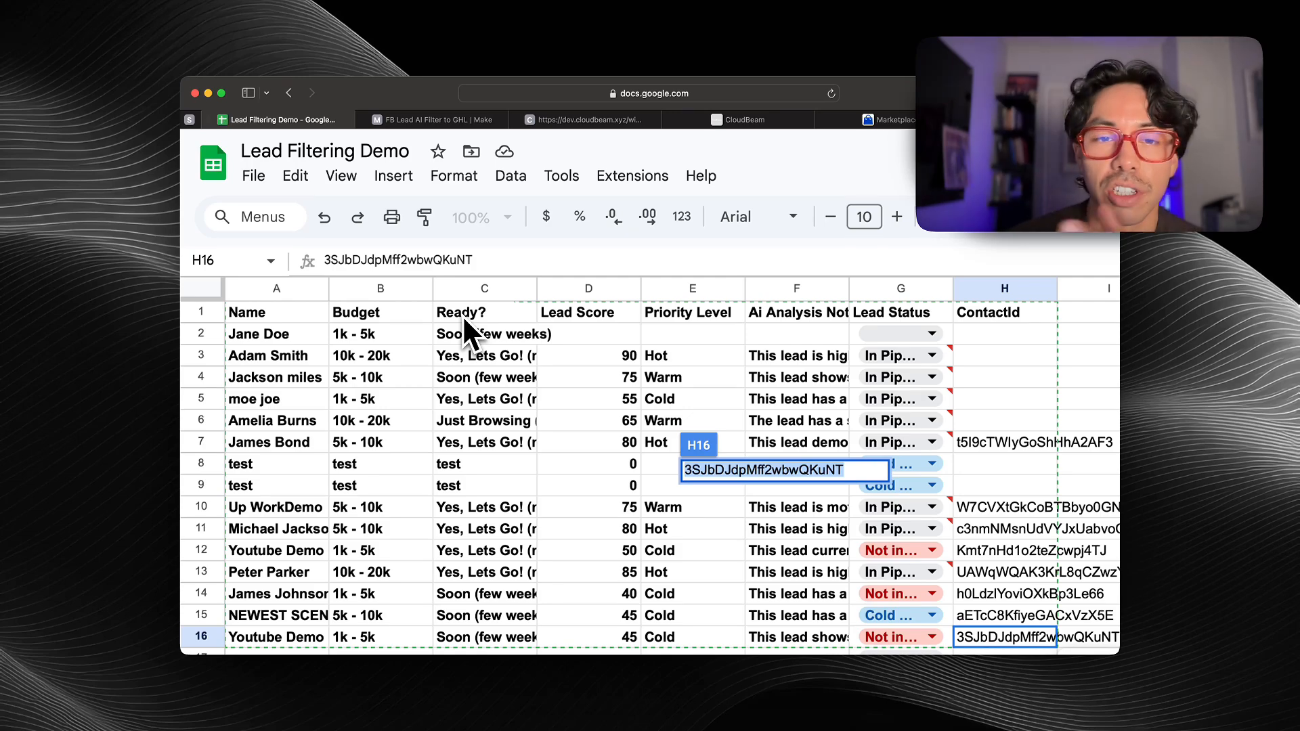
scroll(560, 343, right, 3)
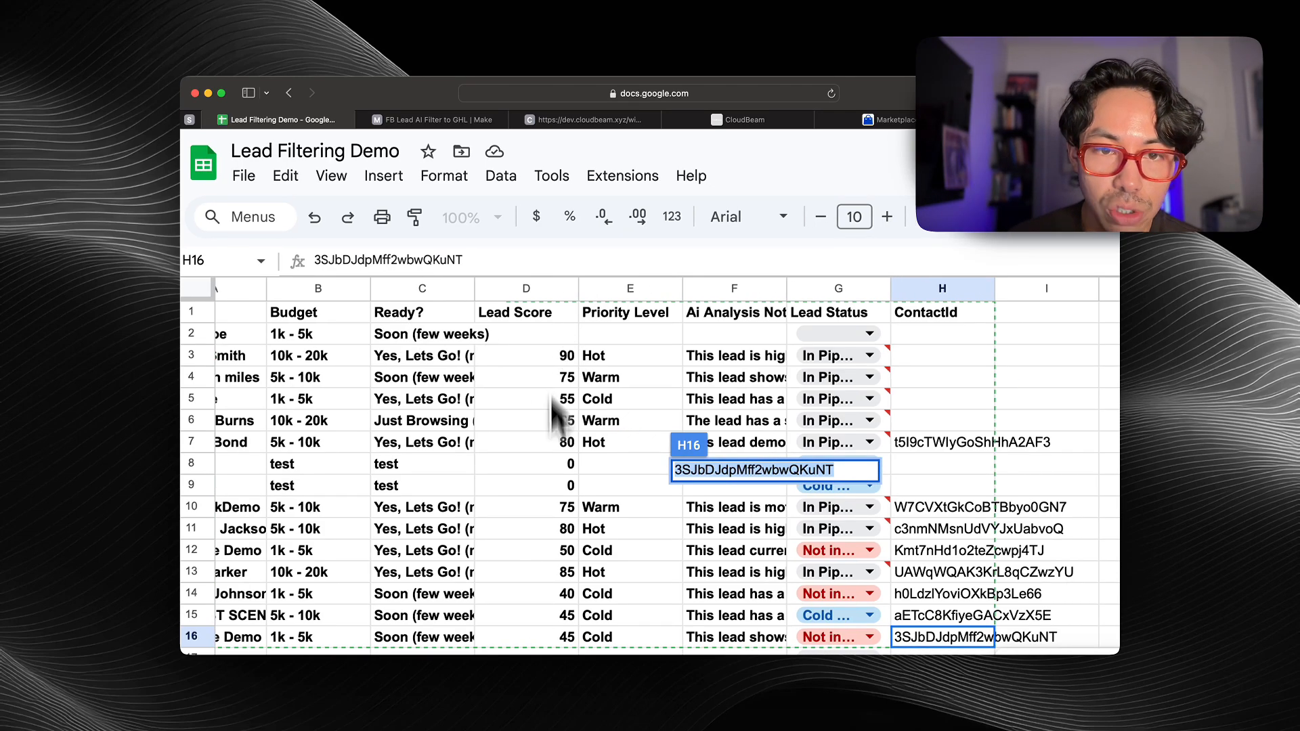
scroll(623, 509, down, 5)
scroll(623, 509, up, 5)
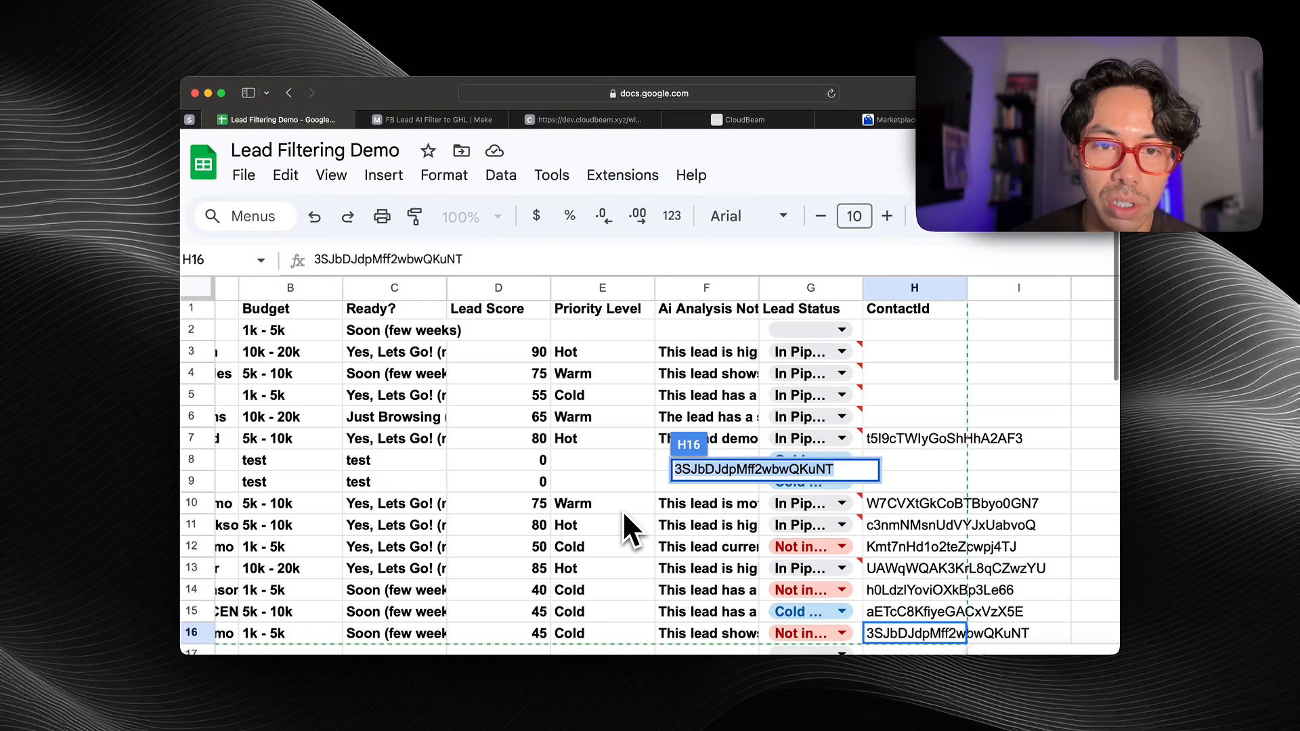
scroll(623, 509, right, 2)
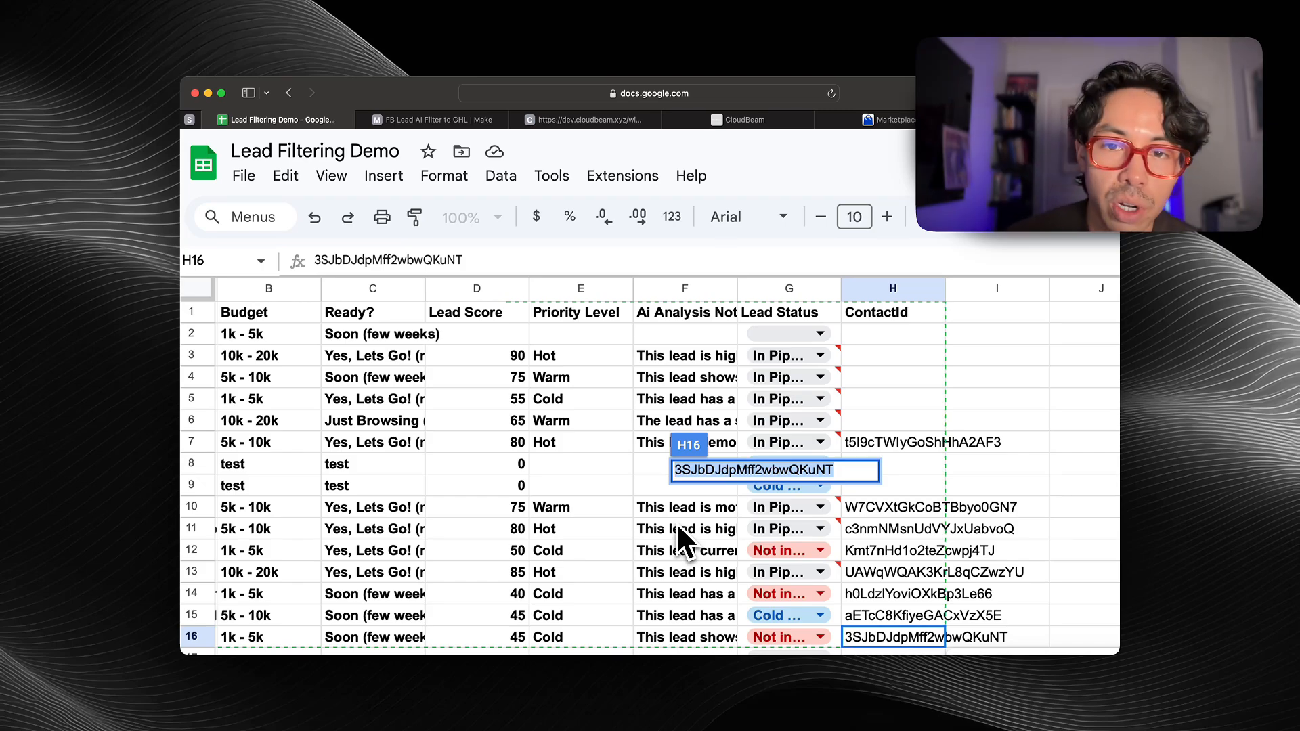
scroll(721, 473, down, 10)
scroll(768, 487, up, 10)
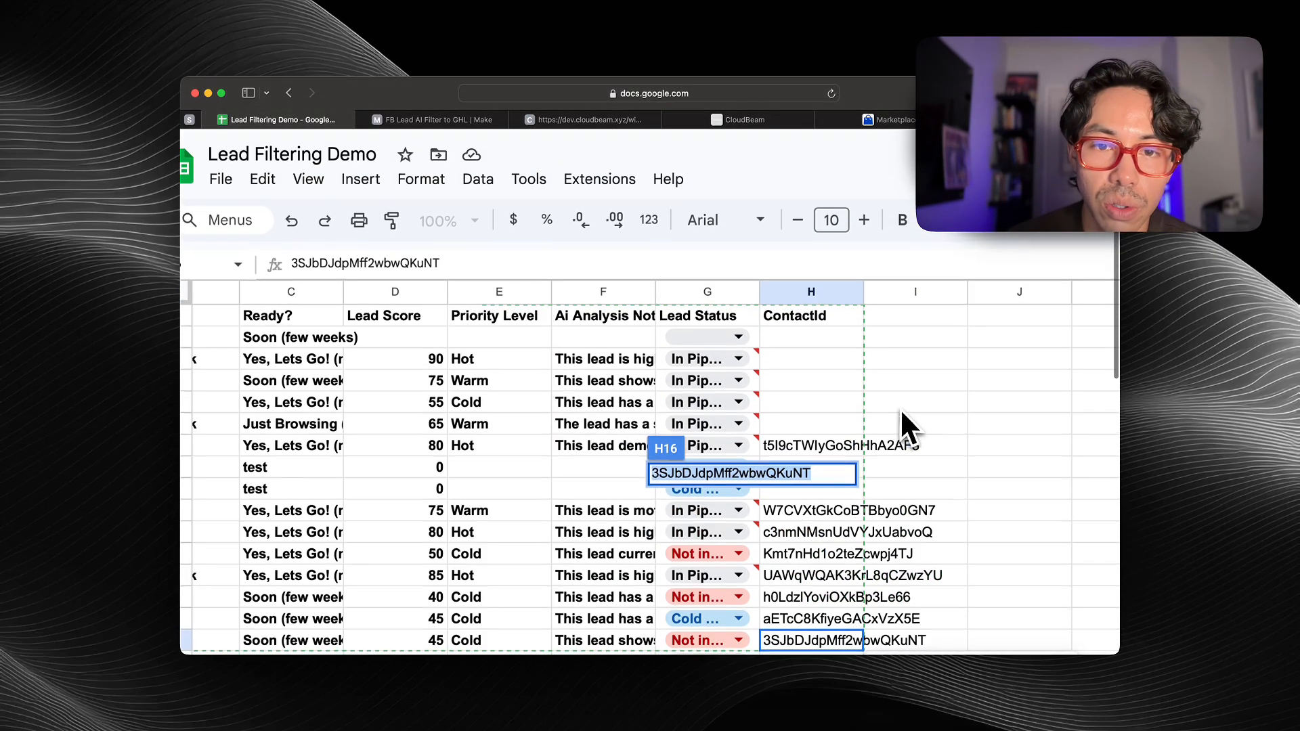
Check the Lead Status choices for the 55 Cold lead, leaving the status unchanged.
click(735, 404)
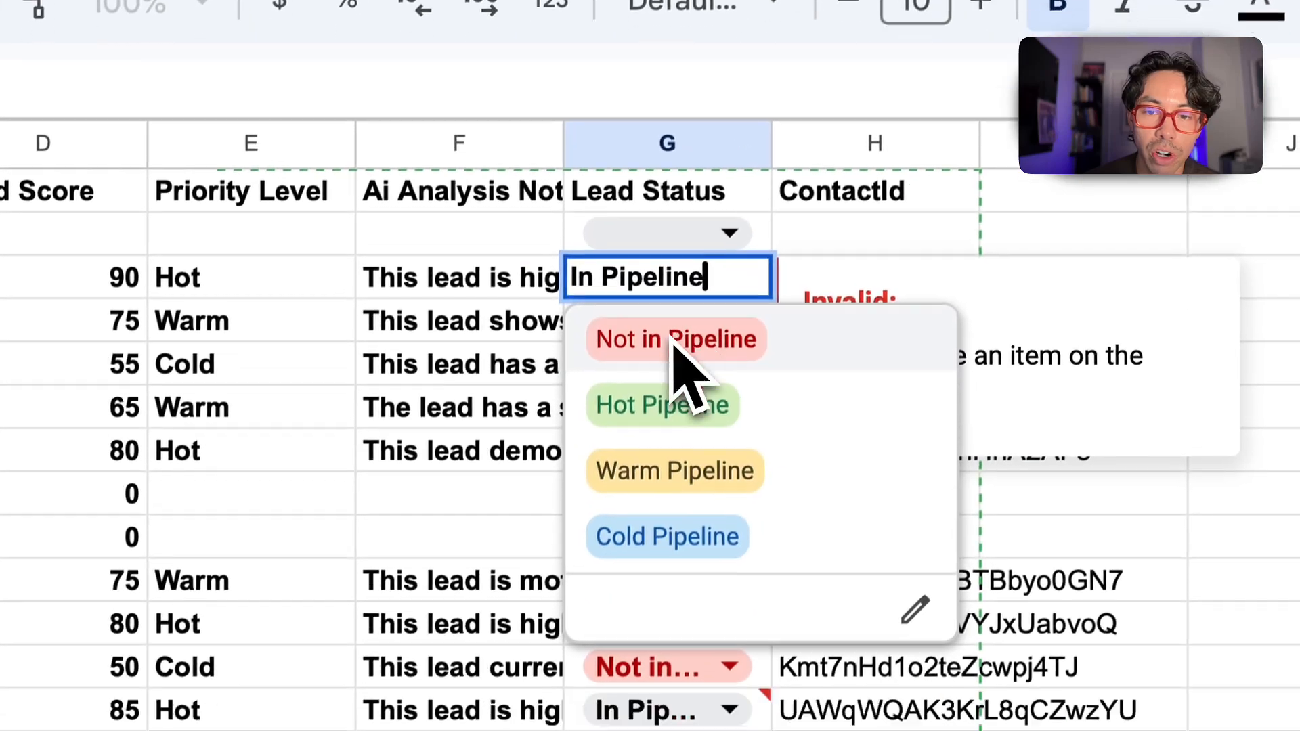
scroll(691, 474, down, 10)
scroll(738, 454, up, 2)
click(735, 453)
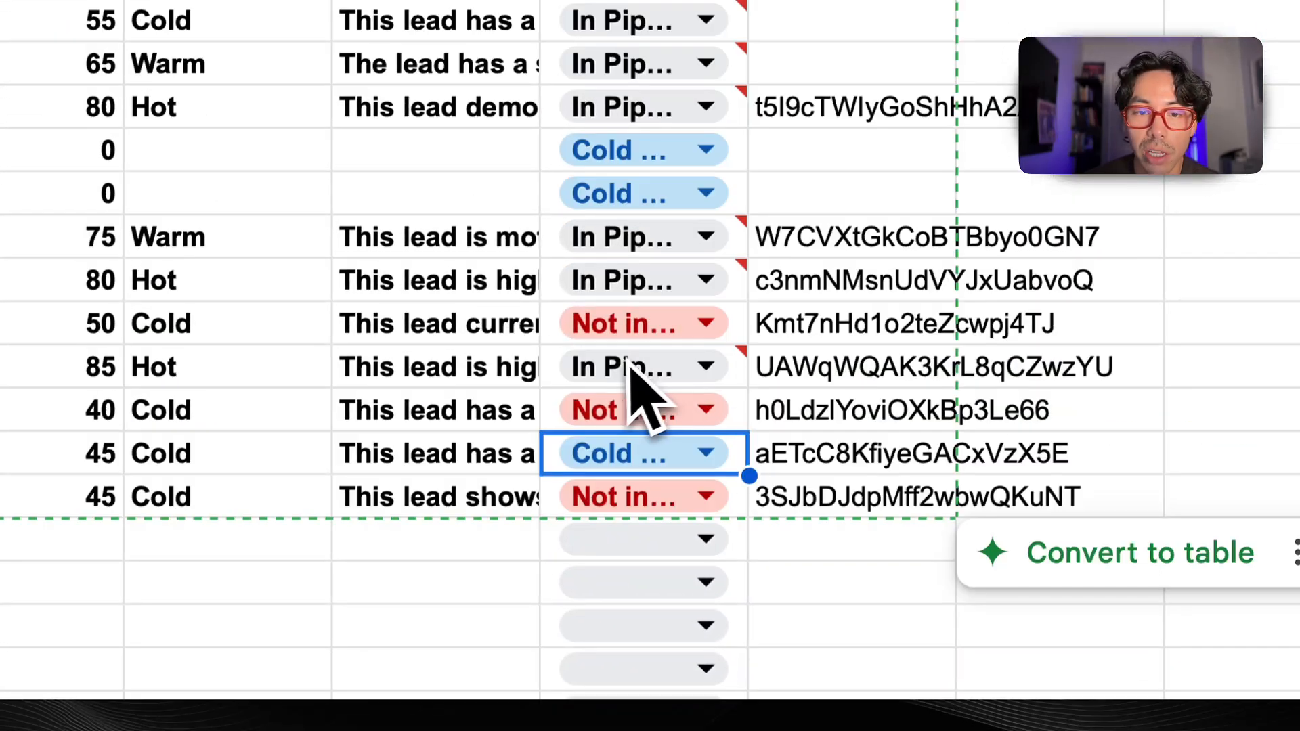
mouse_move(618, 294)
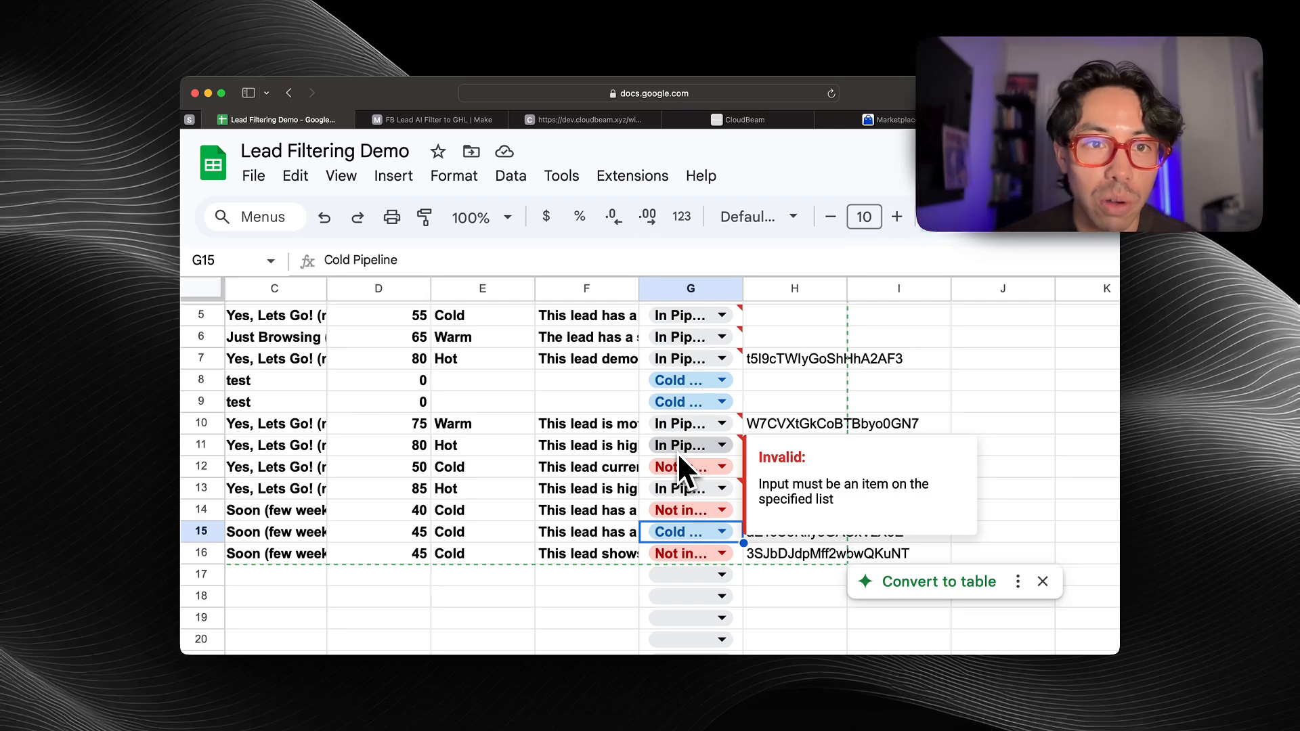
click(437, 120)
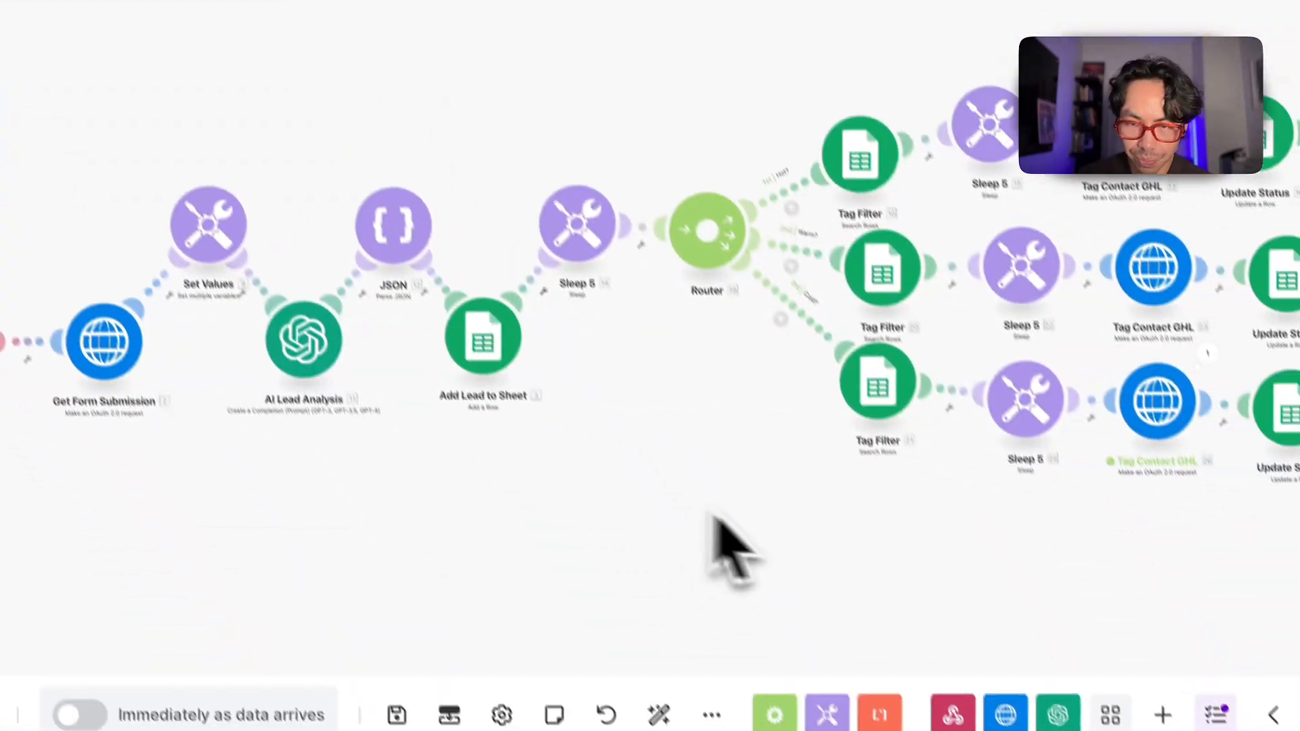
Run the Make scenario once so it waits for data, and reload the lead form blank.
scroll(667, 481, up, 2)
scroll(662, 476, down, 5)
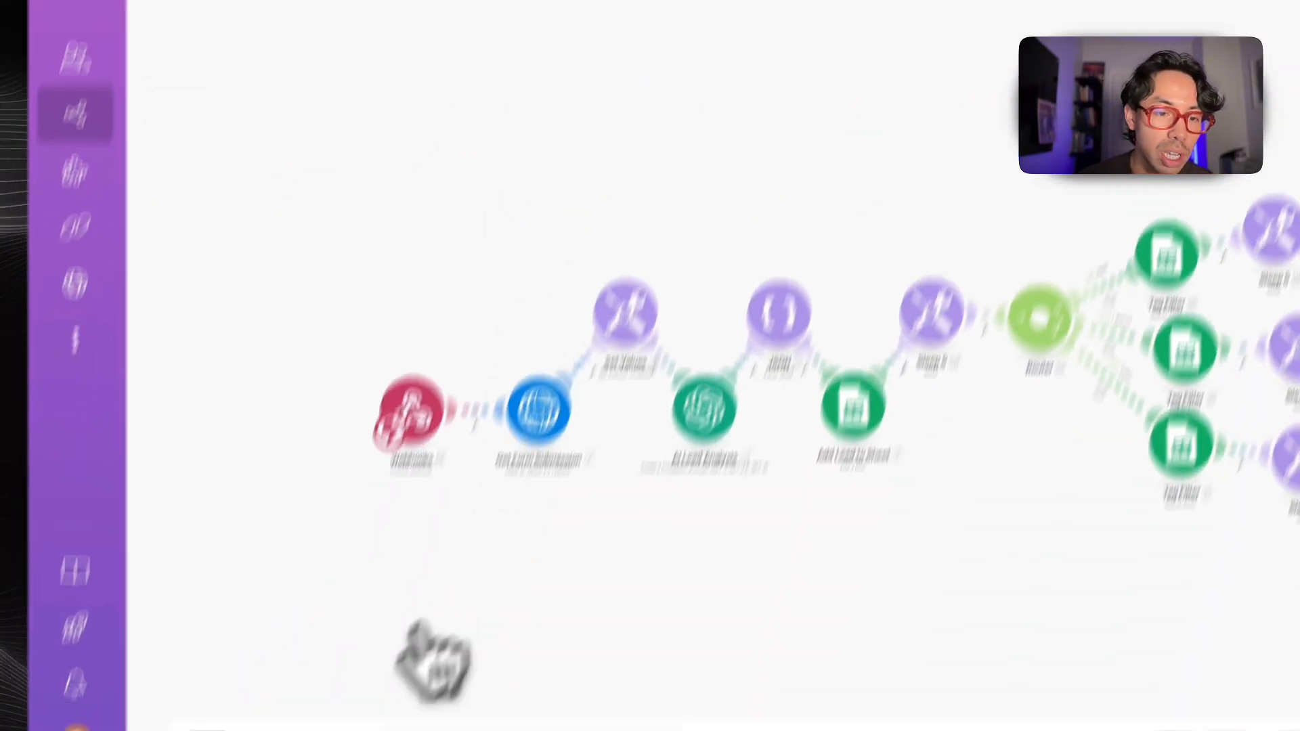
click(0, 679)
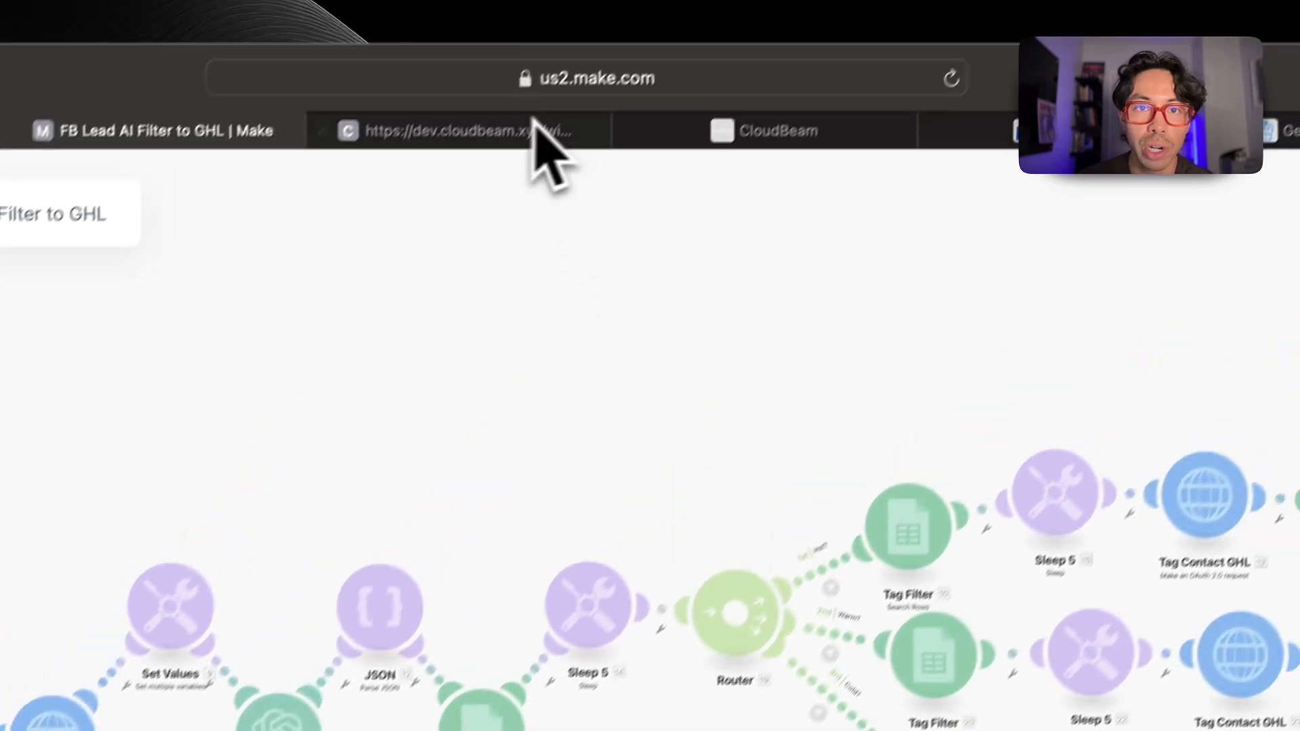
click(538, 132)
click(912, 110)
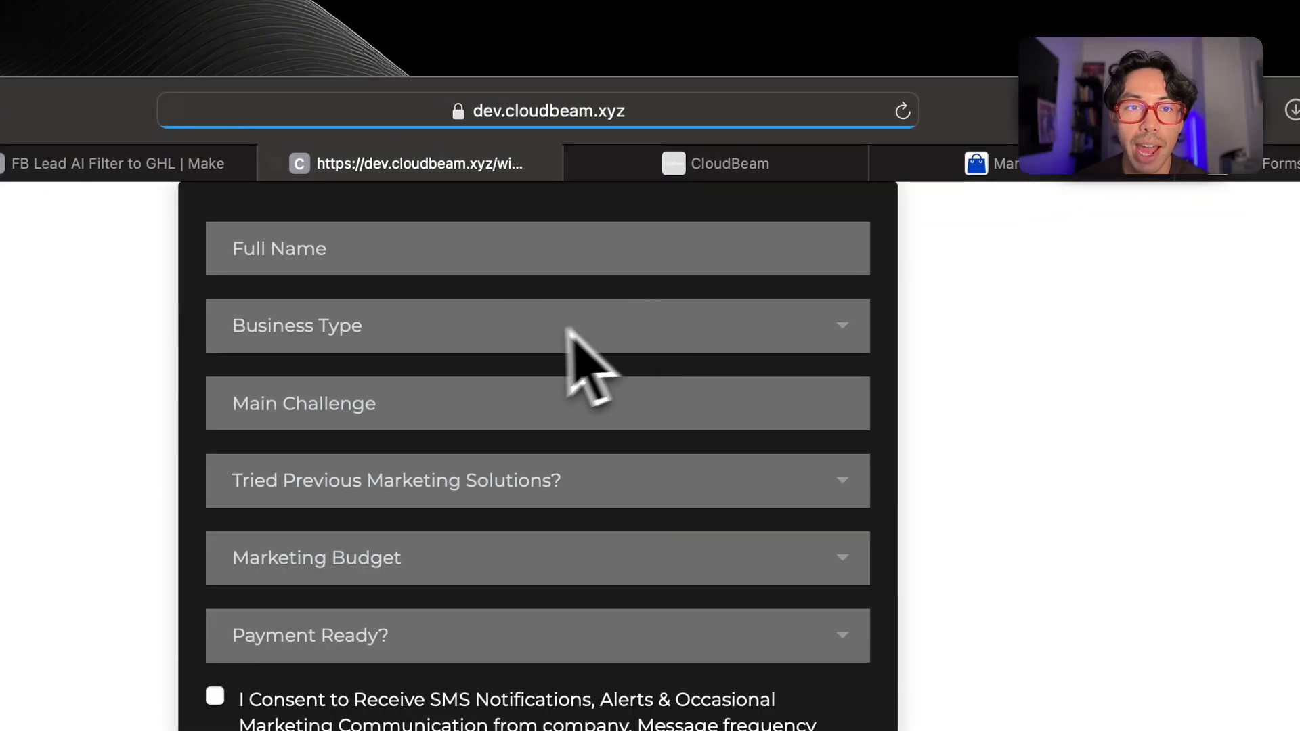
Enter the lead's full name, Local Service Business type, and 'No leads' as main challenge.
click(453, 247)
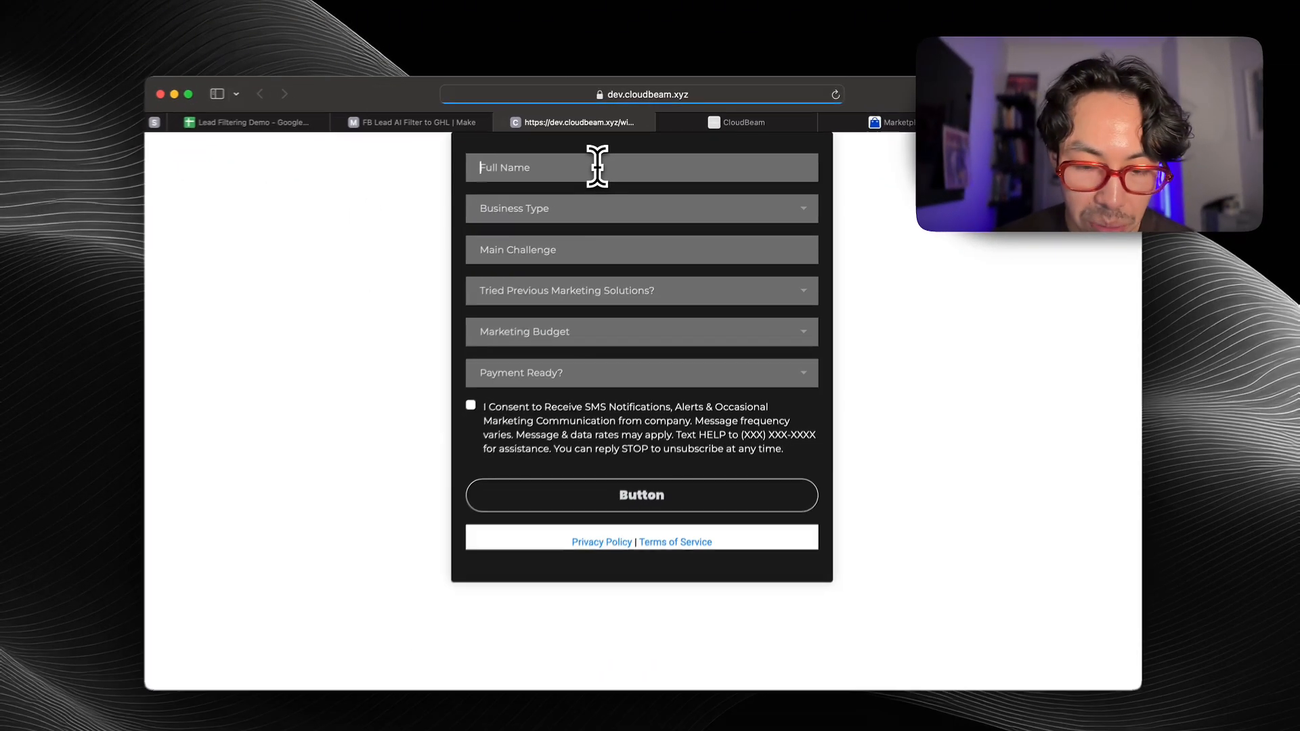
text(Ace )
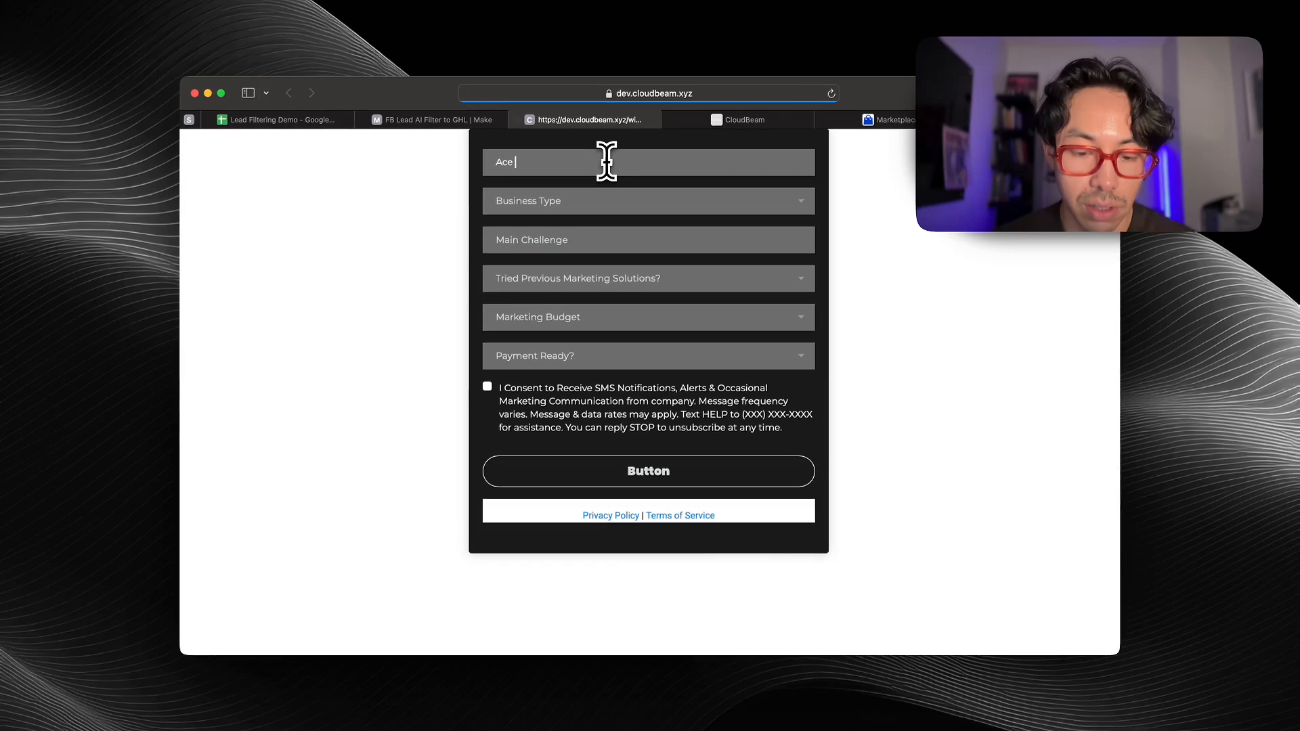
text(Ventura)
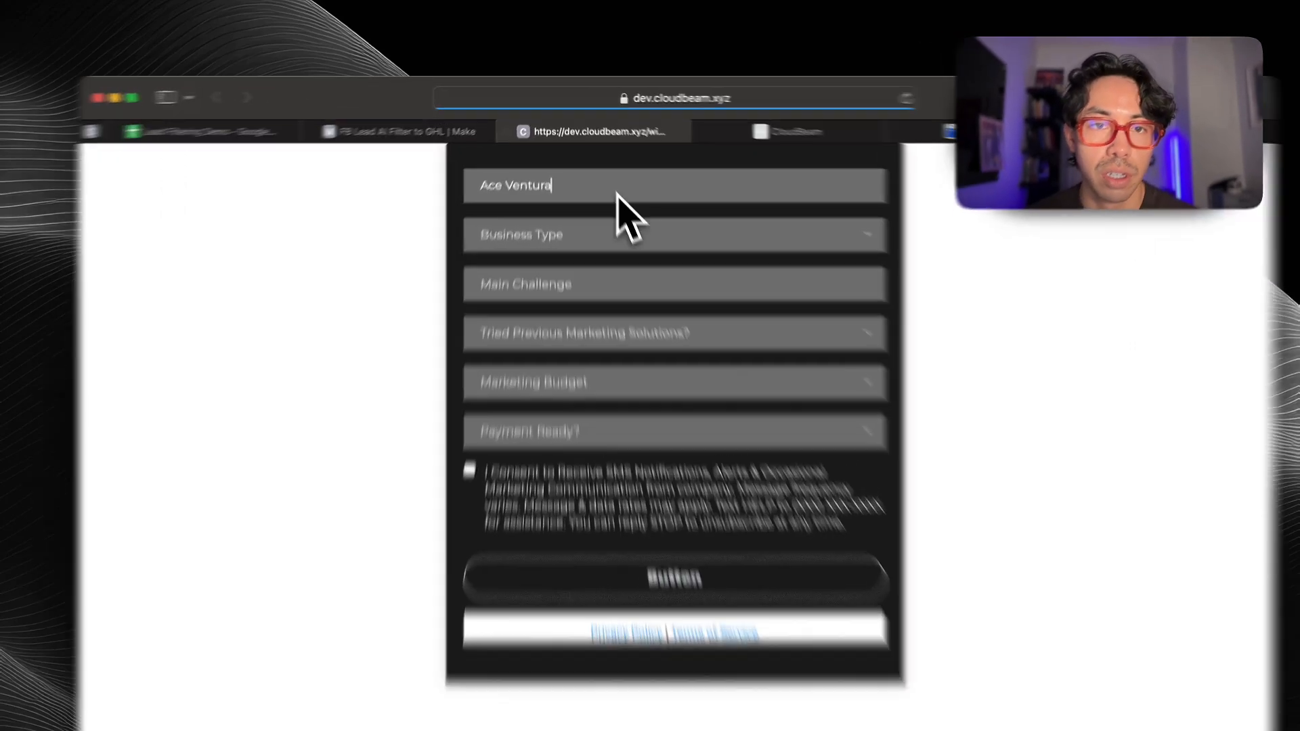
click(596, 203)
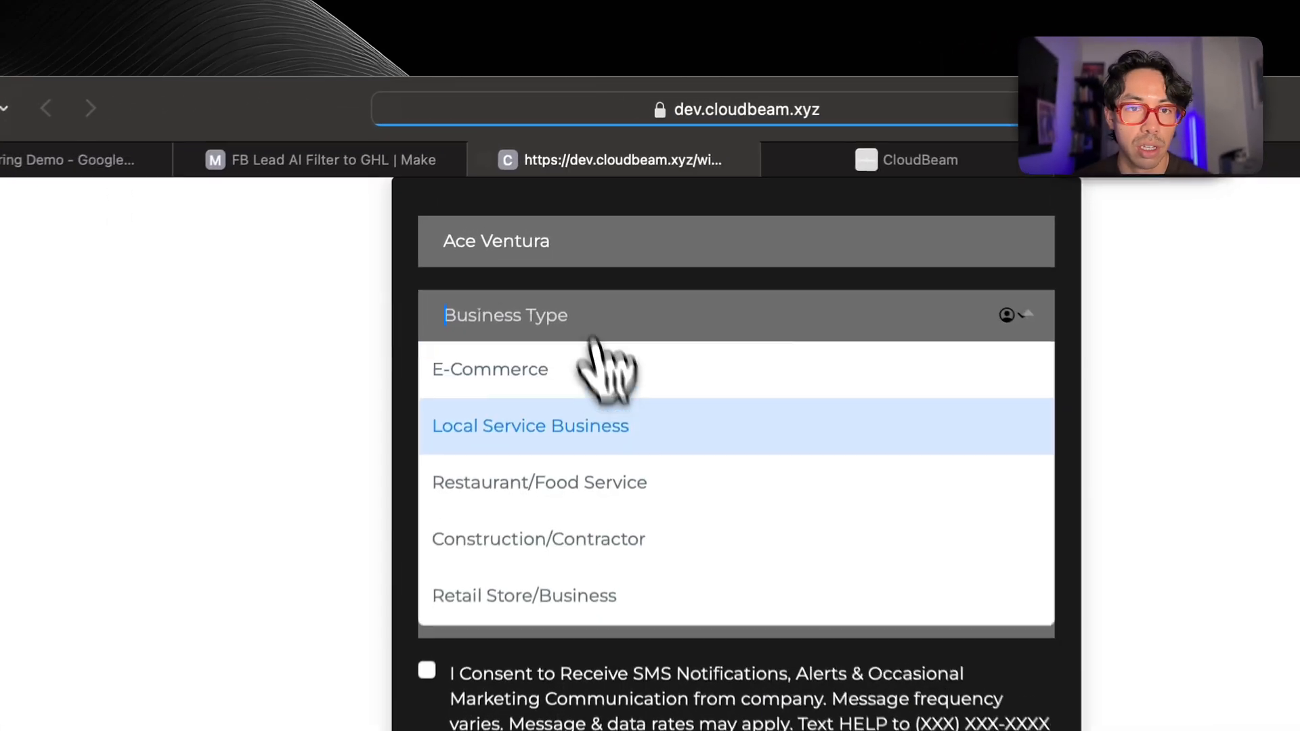
click(577, 260)
click(593, 411)
text(No leads)
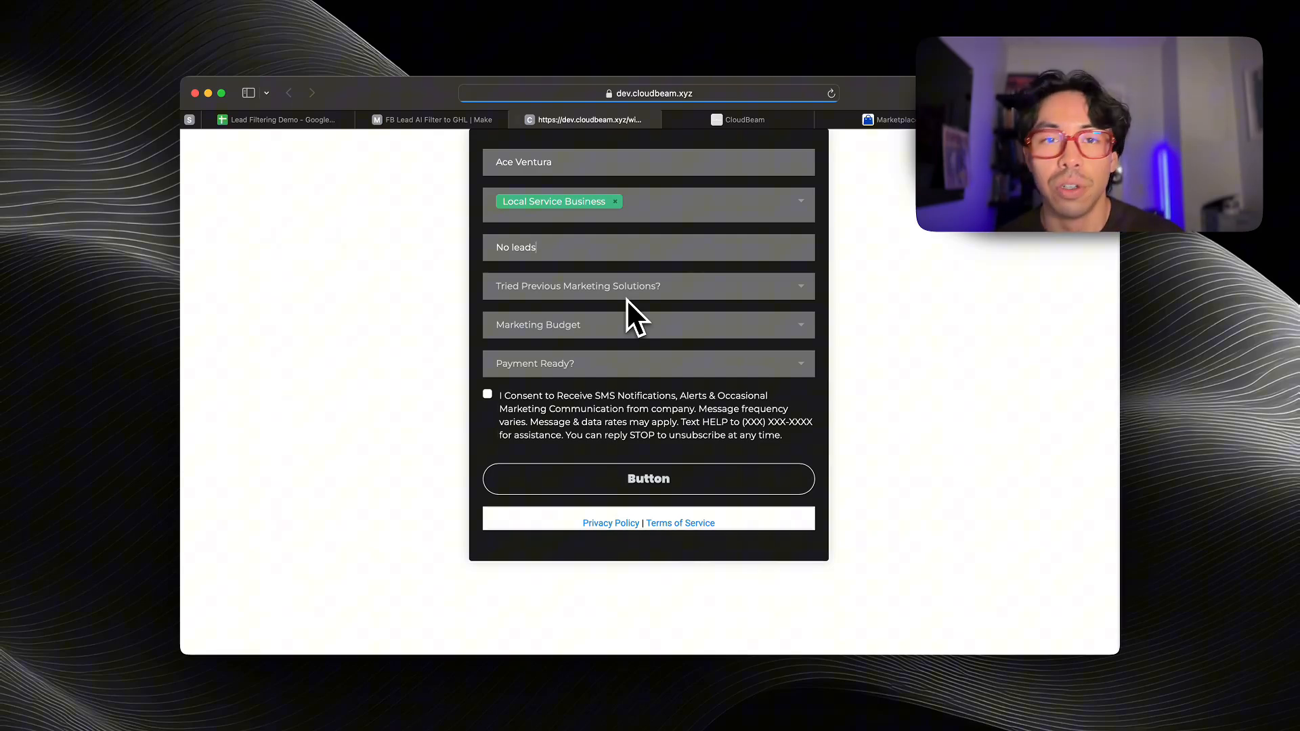
Answer No to previous marketing, set budget to 10k - 20k, and mark ready to pay now.
click(607, 287)
click(583, 320)
click(568, 294)
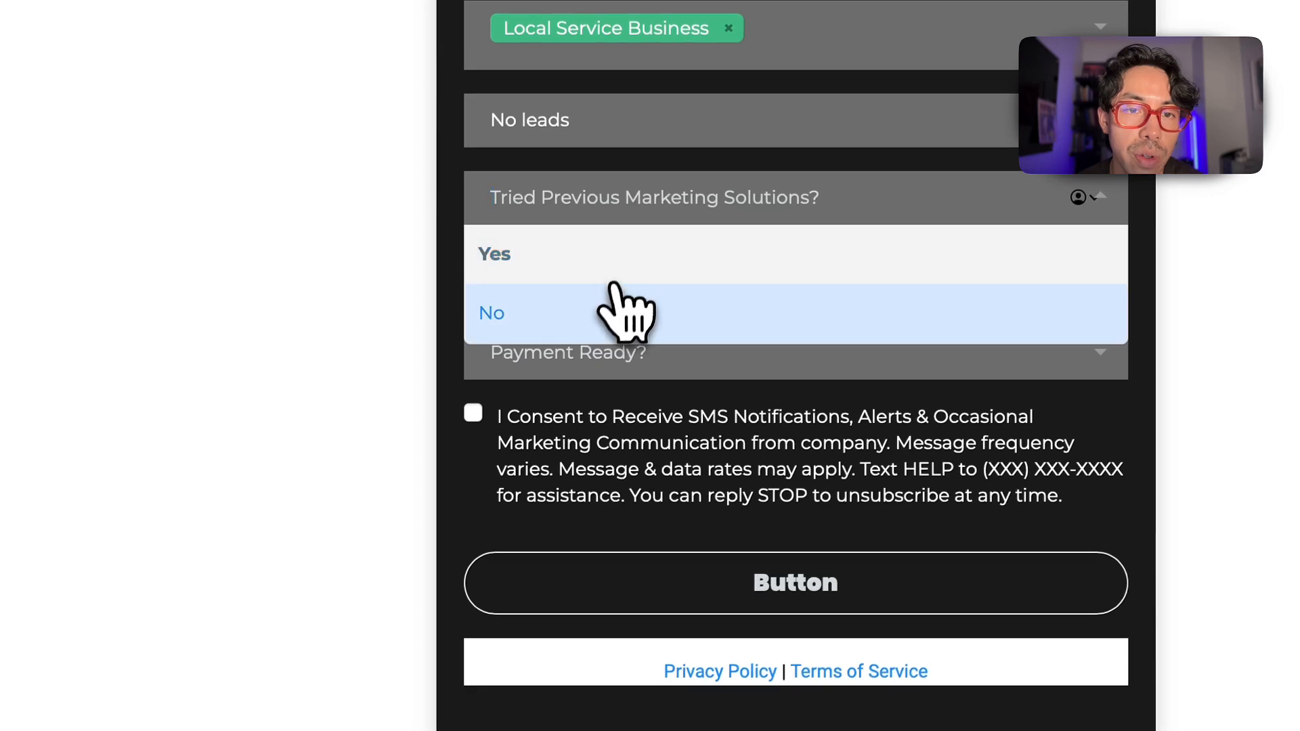
click(617, 301)
click(630, 285)
click(647, 443)
click(632, 350)
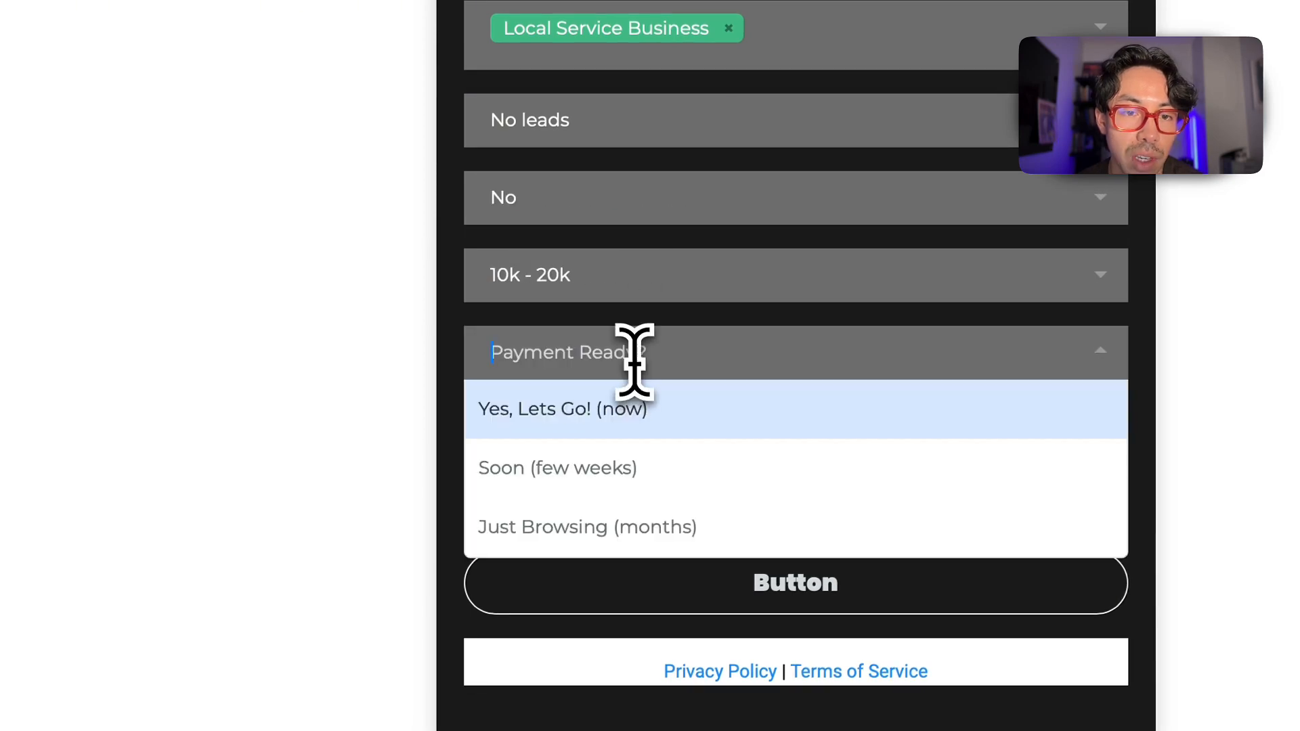
click(595, 423)
Confirm the 10k - 20k marketing budget and submit the completed lead form.
click(582, 288)
click(576, 386)
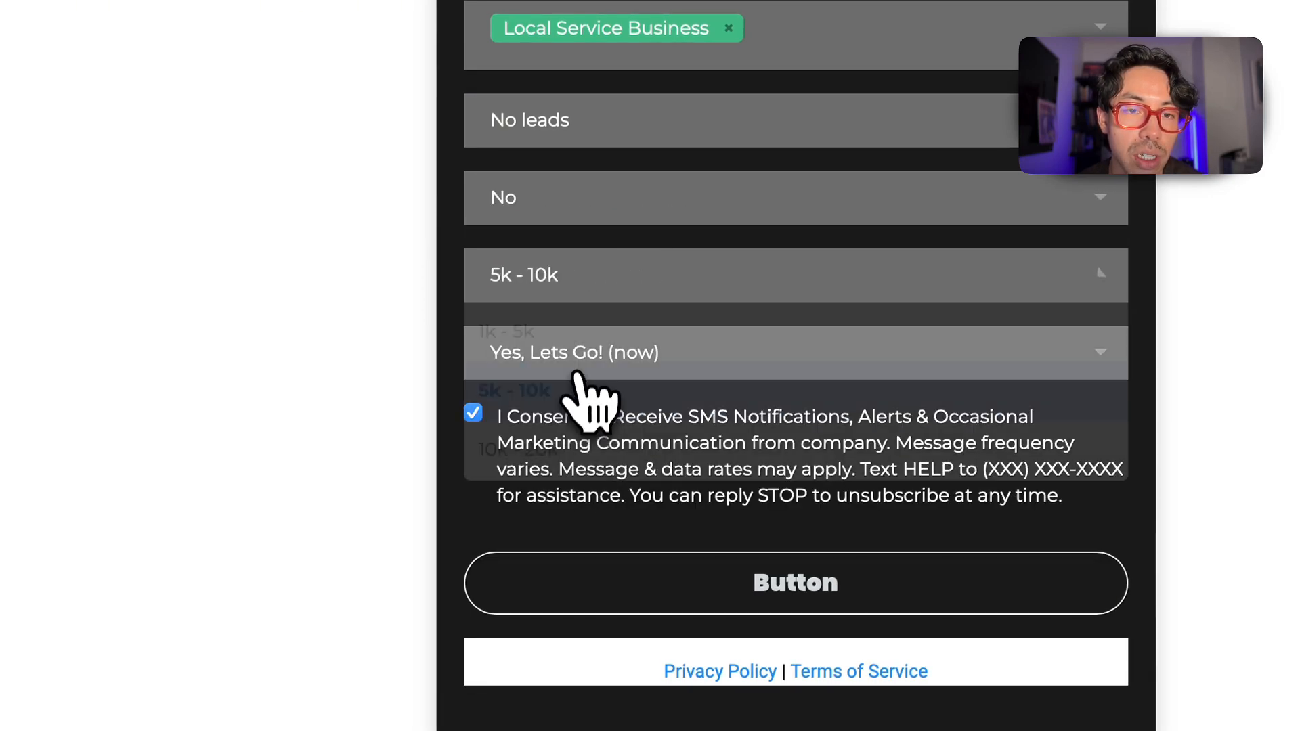
click(613, 295)
click(596, 450)
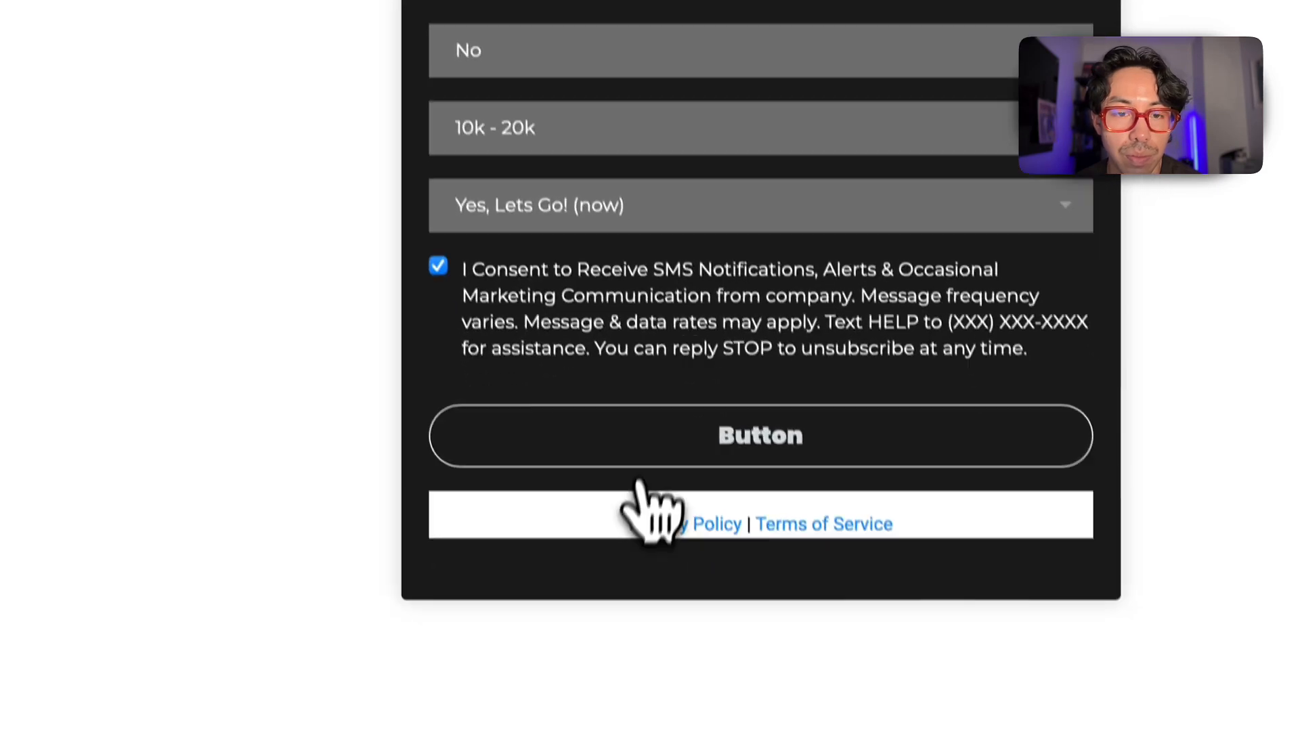
click(694, 596)
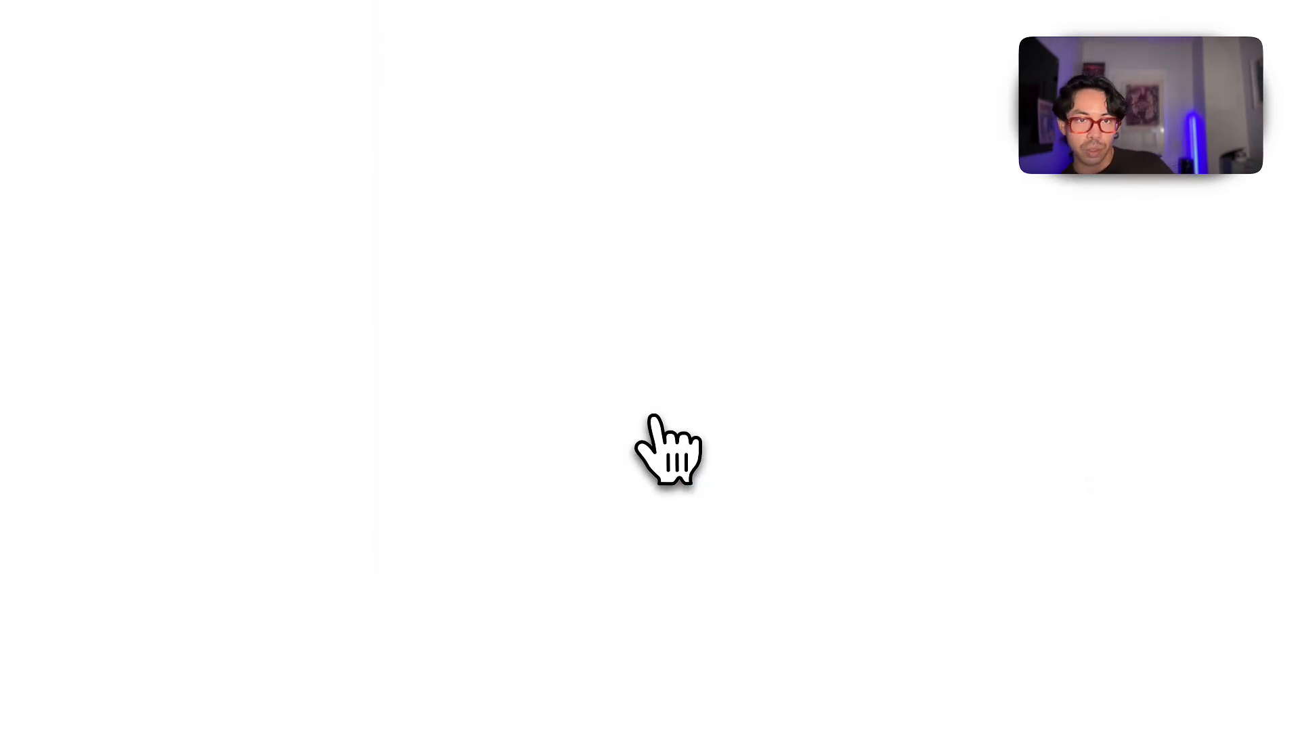
Check the Lead Filtering Demo sheet's row 17: score 76, Hot, Hot Pipeline.
click(433, 80)
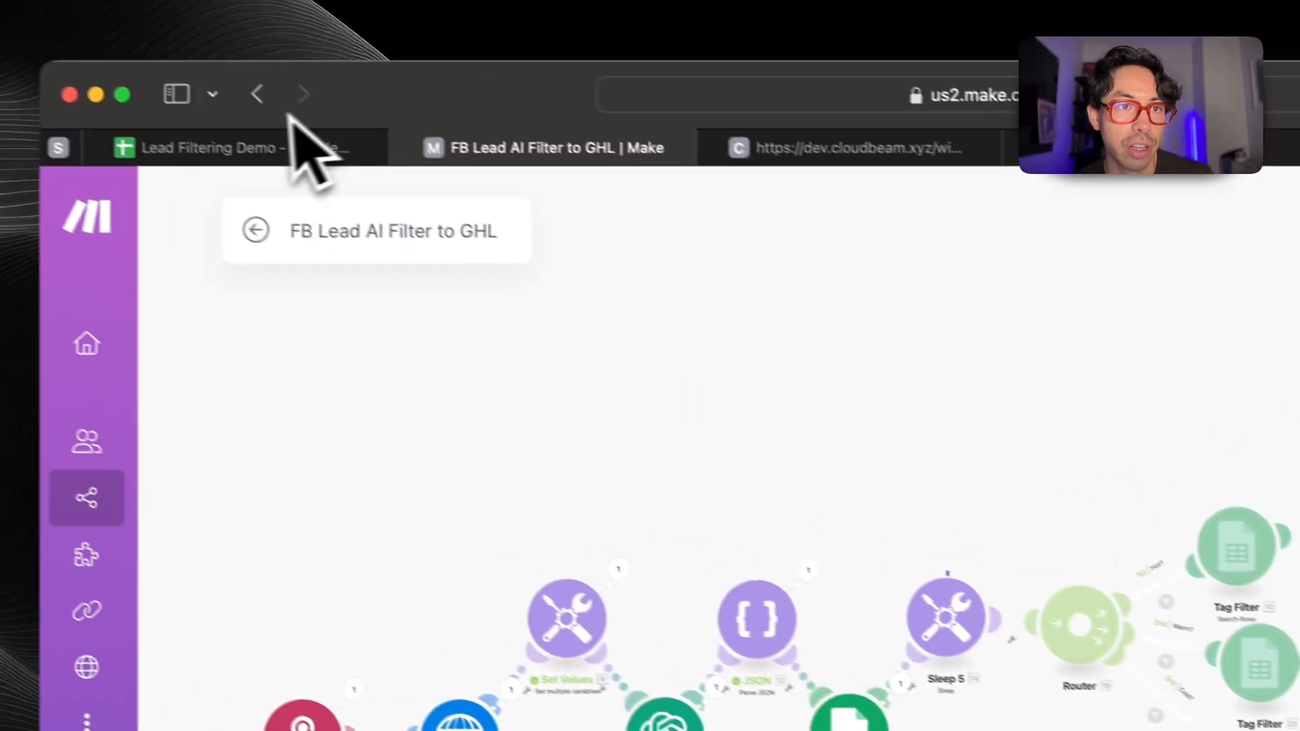
click(81, 88)
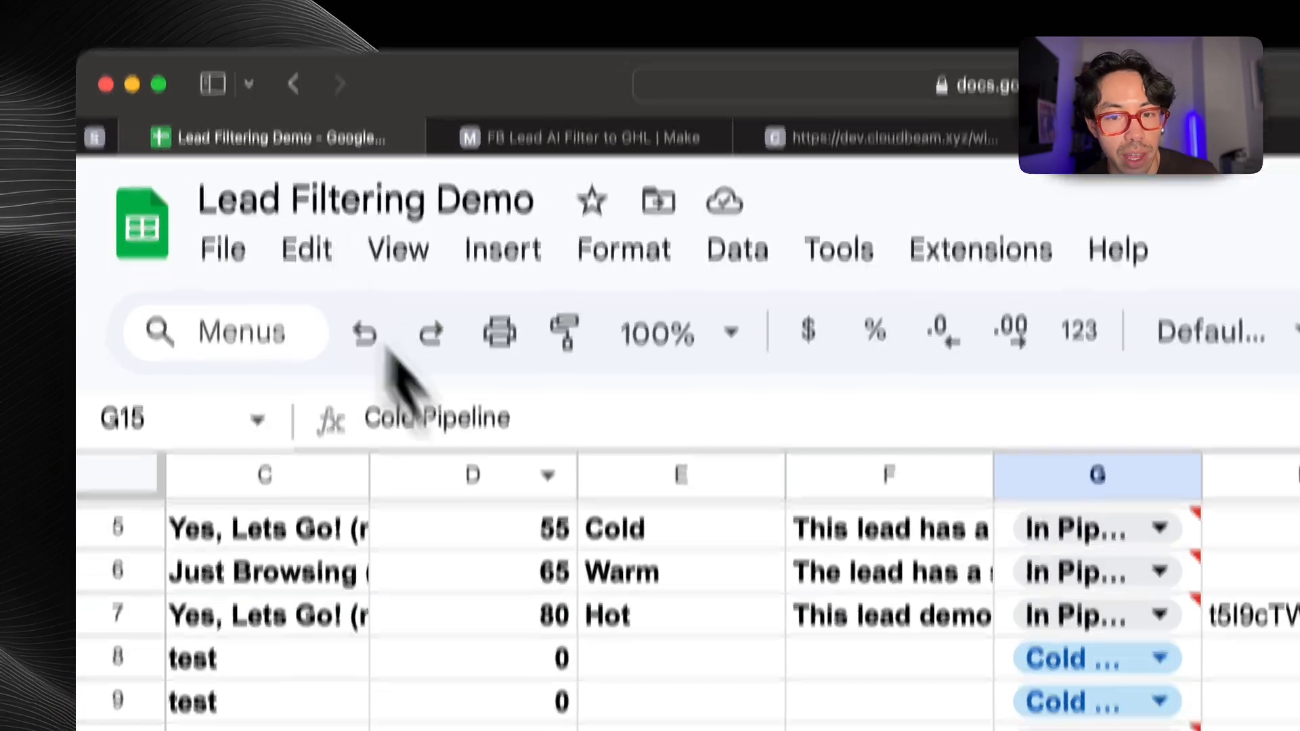
scroll(521, 596, left, 2)
scroll(522, 596, down, 1)
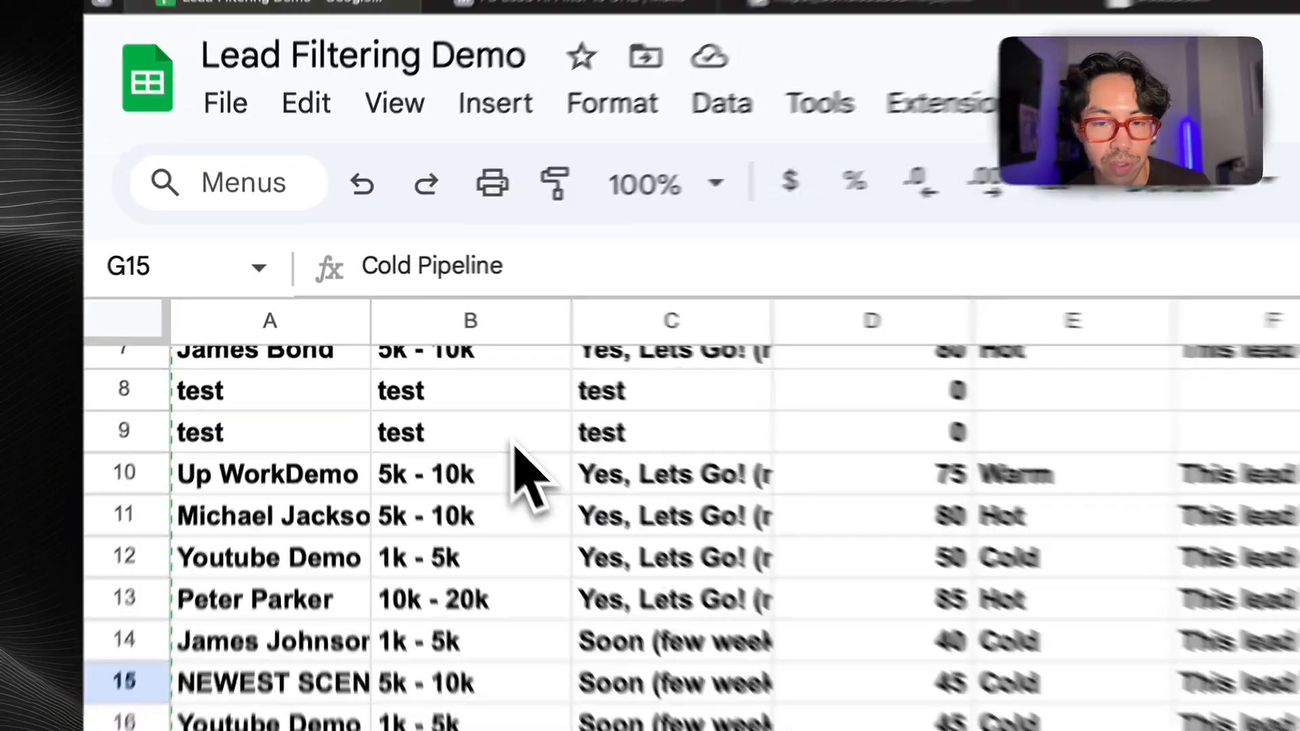
scroll(518, 597, down, 1)
scroll(418, 364, up, 1)
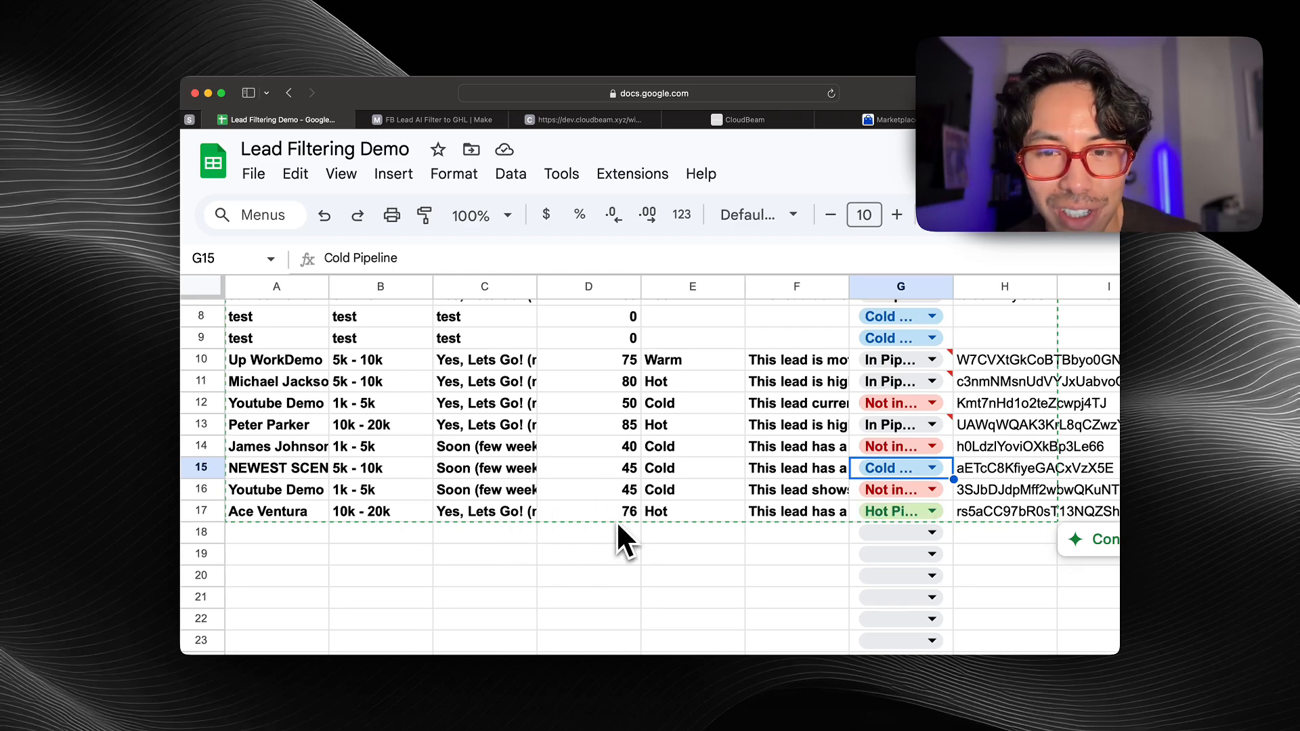
scroll(619, 520, right, 1)
click(609, 120)
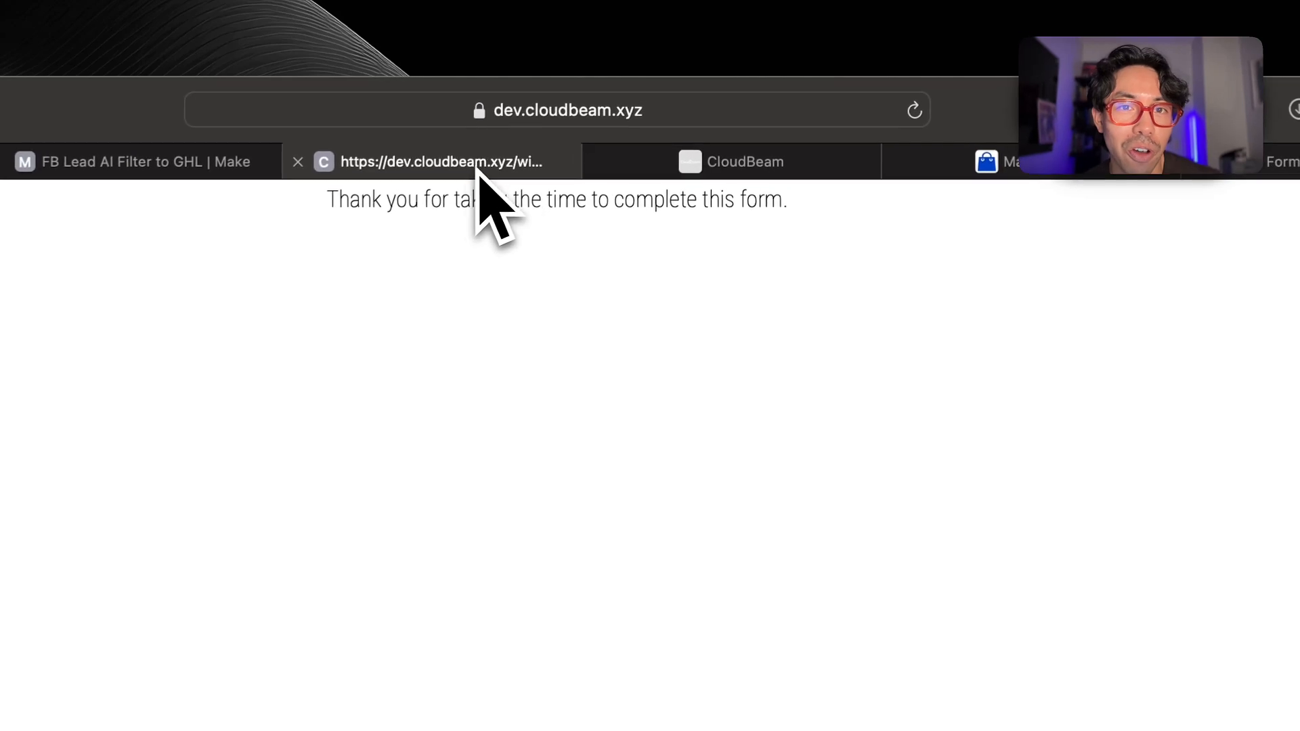
Inspect the Tag Contact GHL output in Make: status 201 with the hot lead tag added.
click(909, 110)
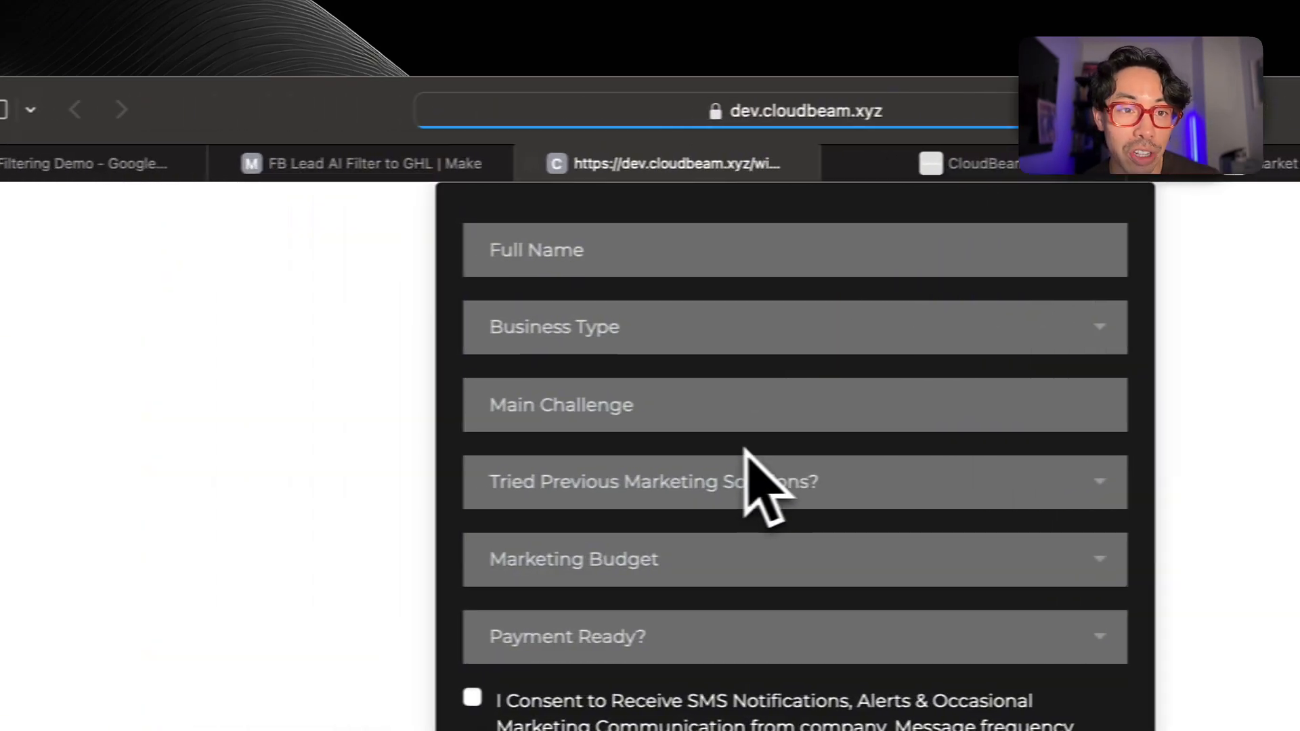
click(397, 166)
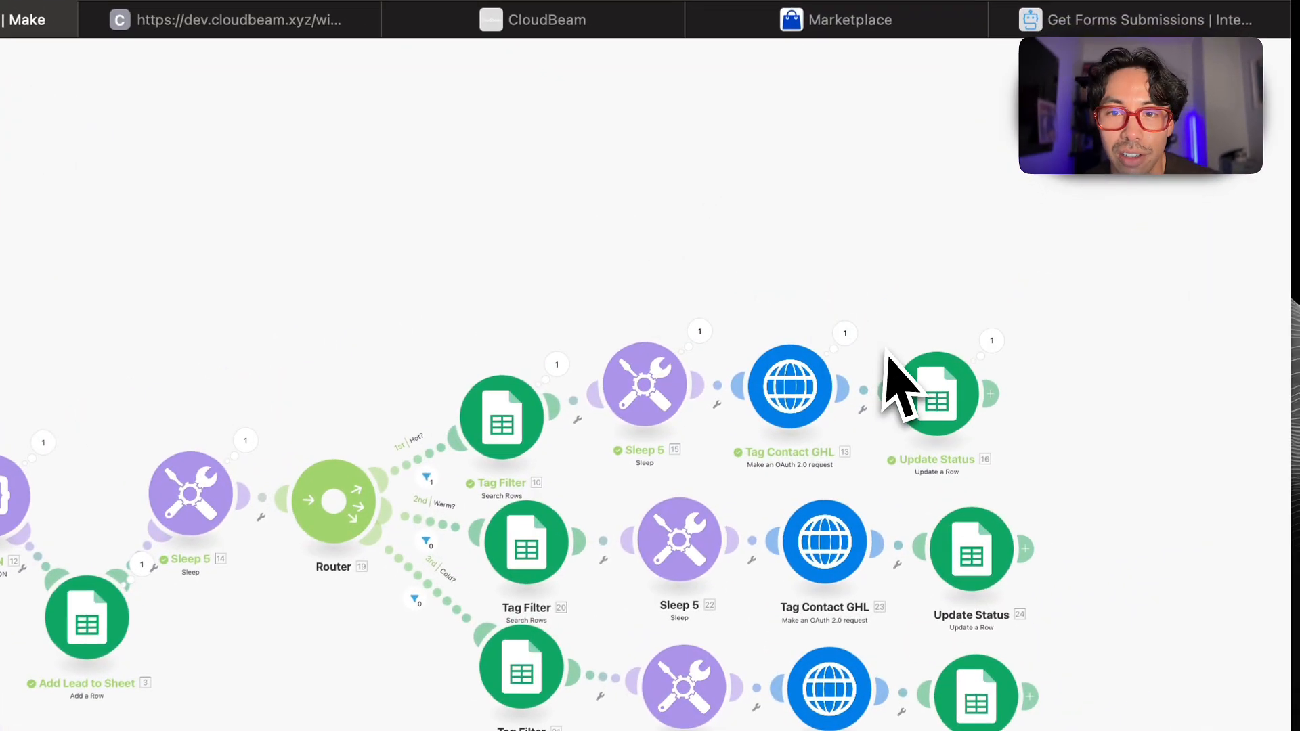
click(960, 278)
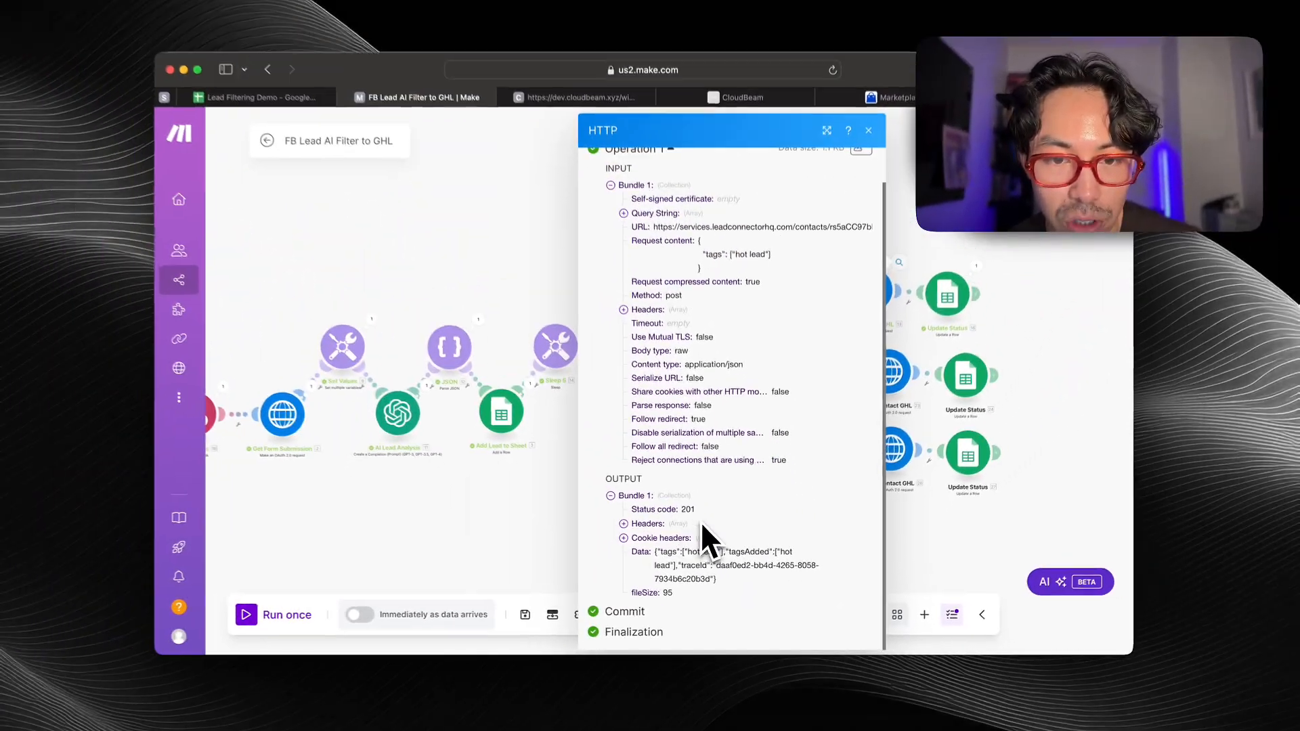
click(867, 130)
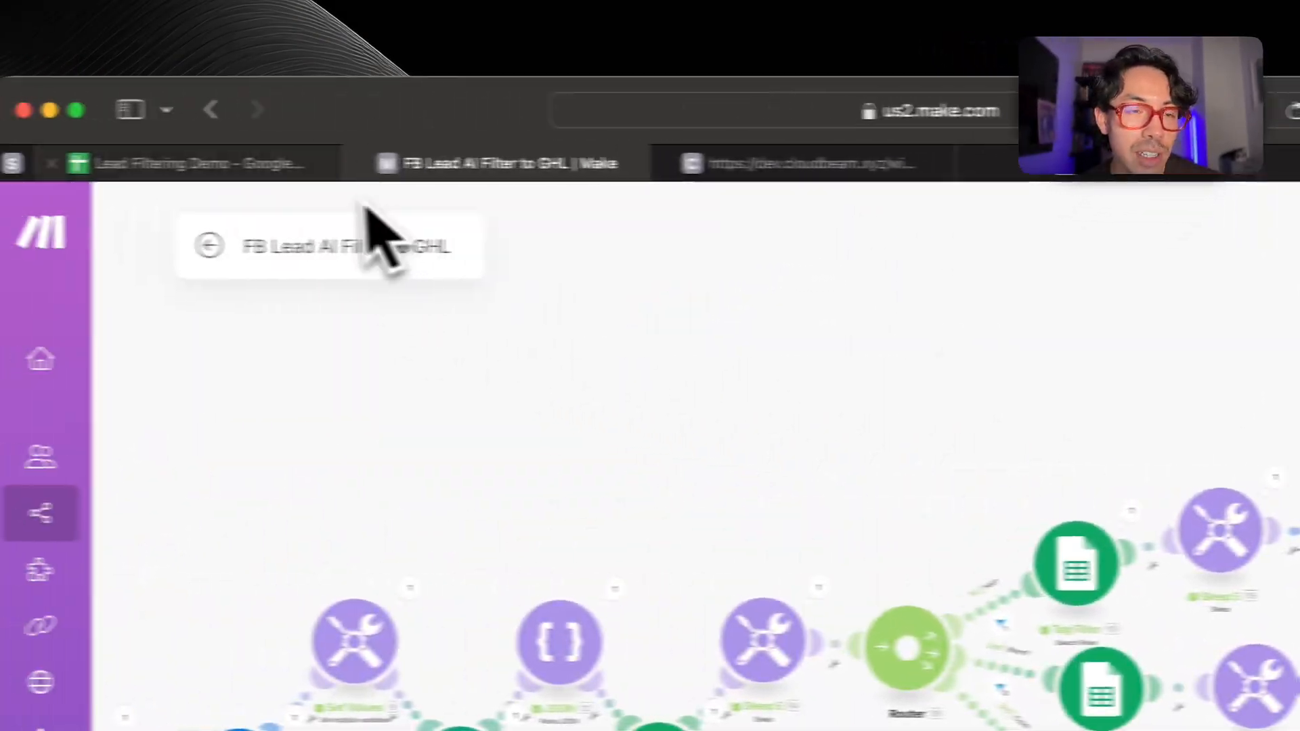
Recheck the logged lead rows in the Lead Filtering Demo sheet.
click(284, 164)
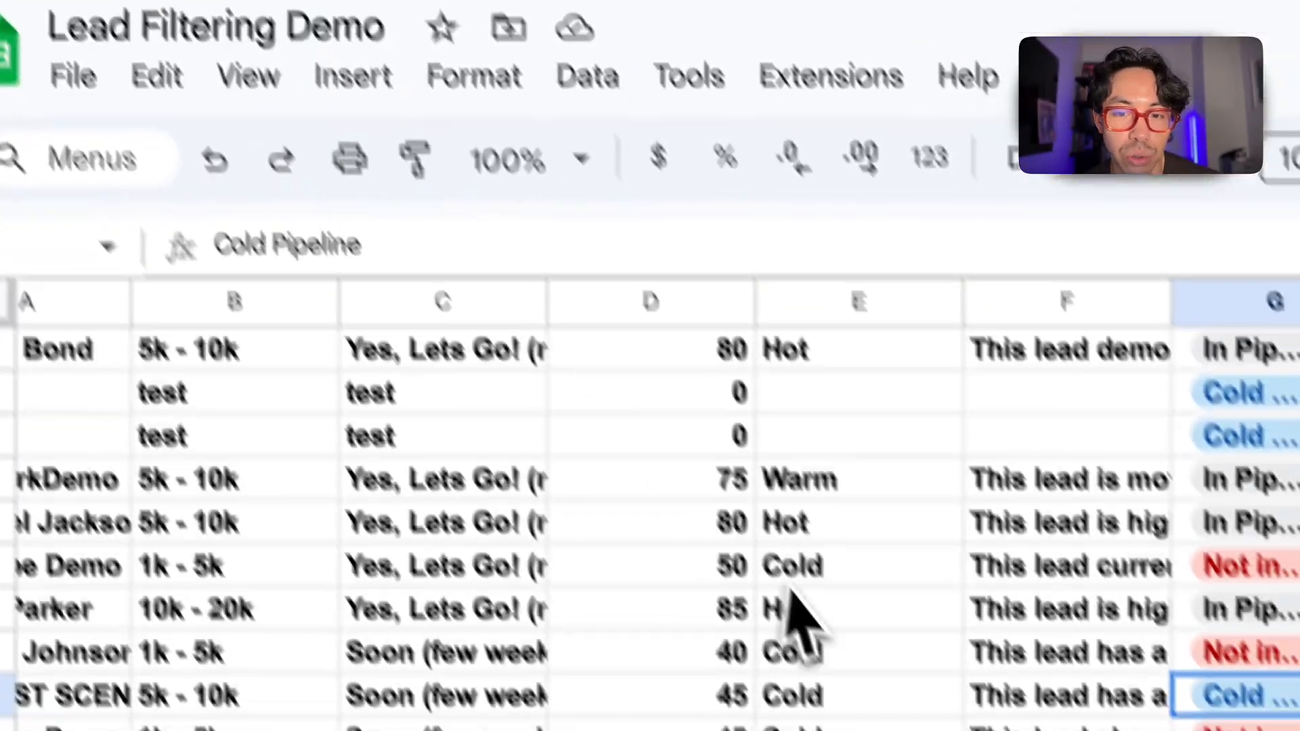
scroll(789, 587, down, 2)
scroll(789, 587, right, 2)
scroll(843, 660, up, 2)
scroll(843, 660, left, 2)
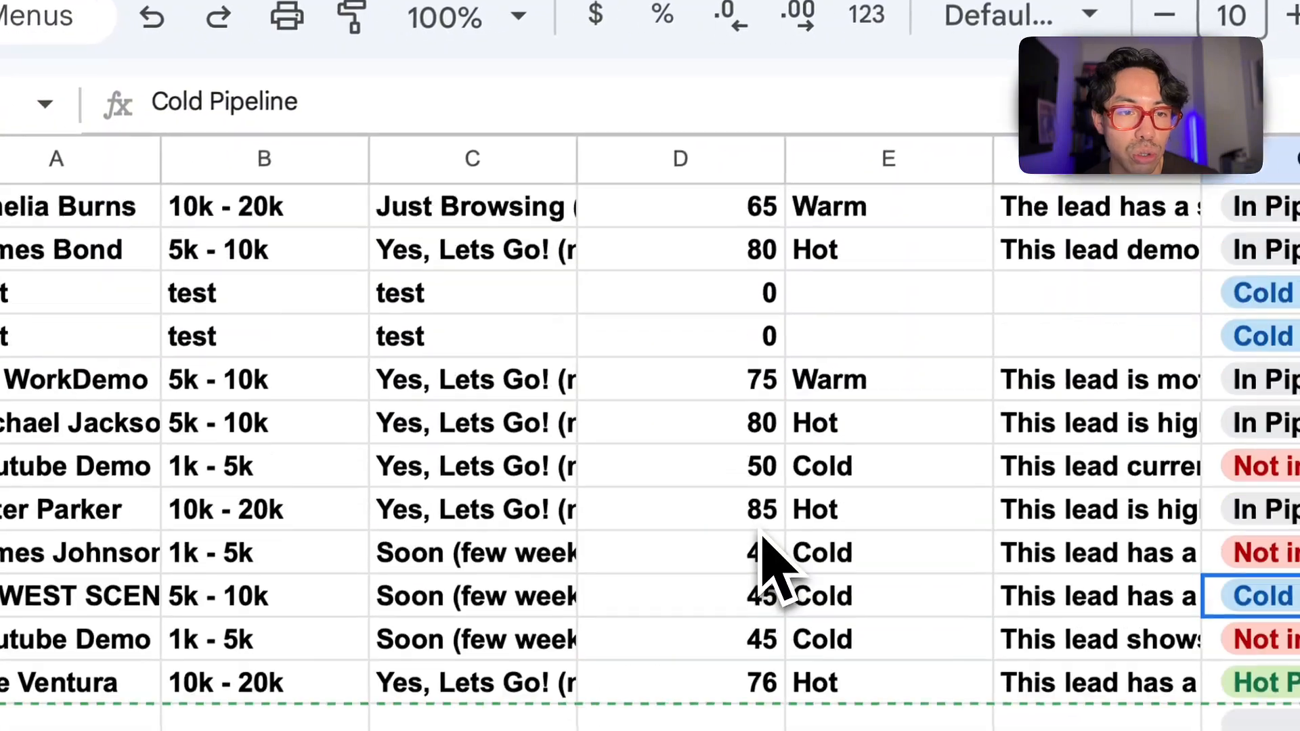
scroll(818, 671, down, 1)
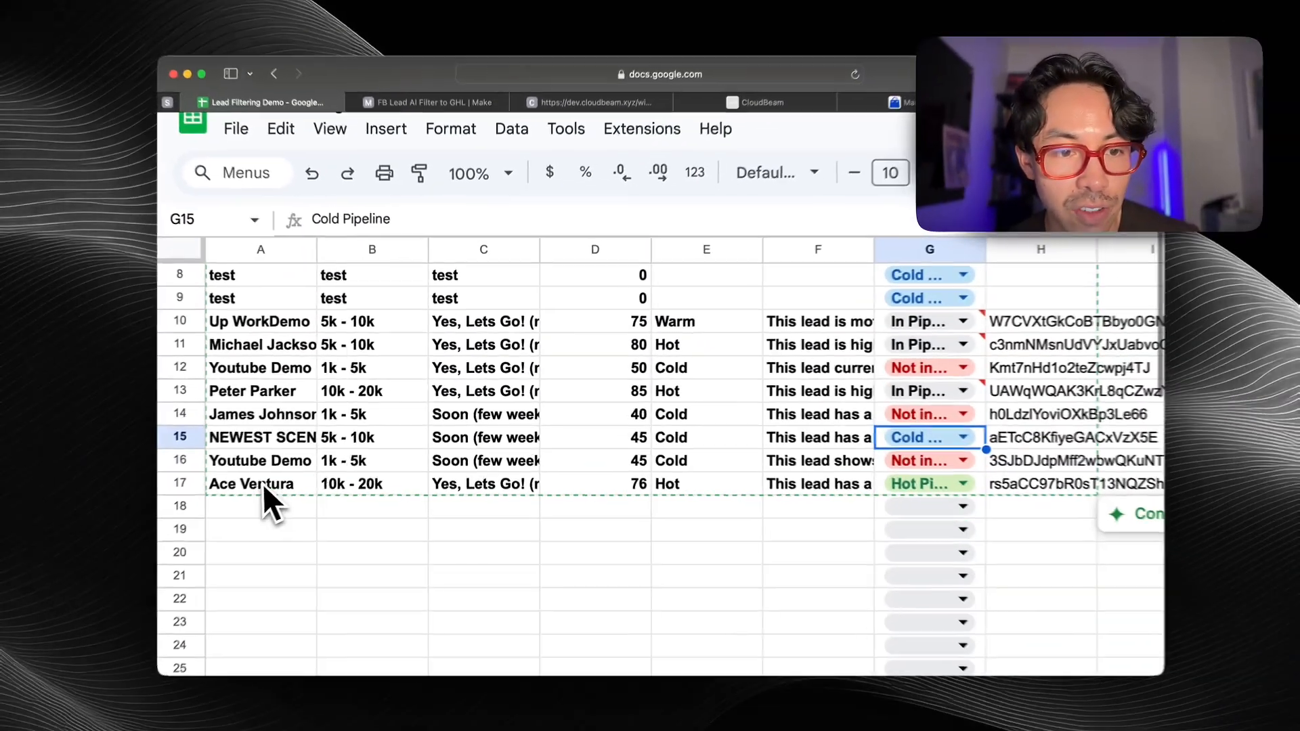
scroll(474, 477, right, 5)
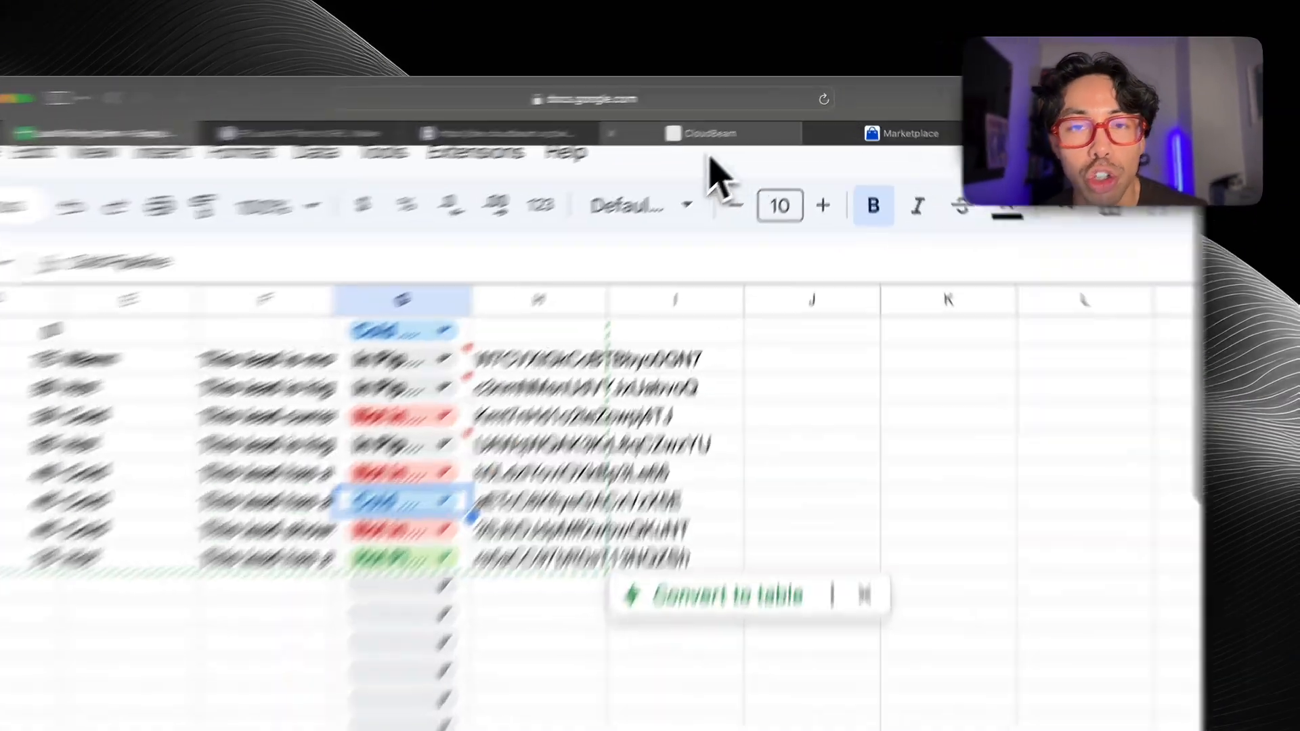
click(745, 119)
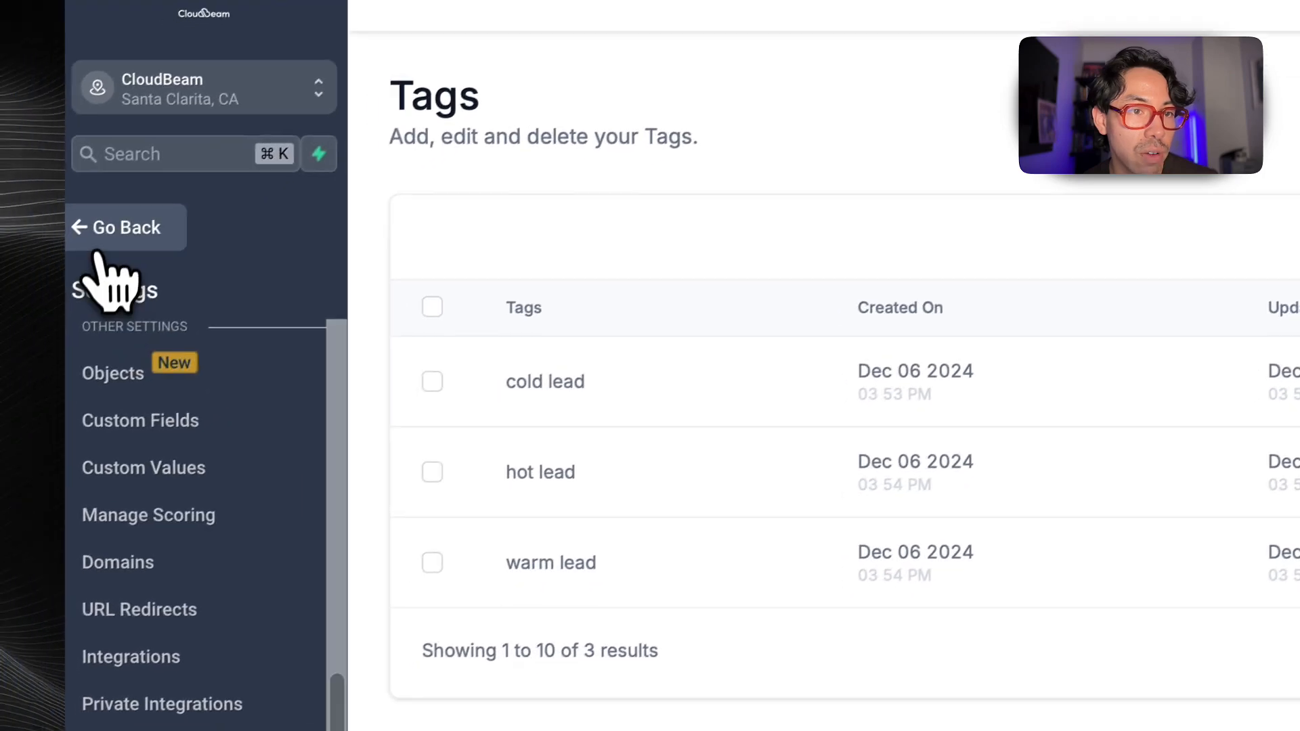
Go back to CloudBeam's Contacts and verify the top contact carries its lead tag.
click(118, 230)
scroll(196, 406, down, 1)
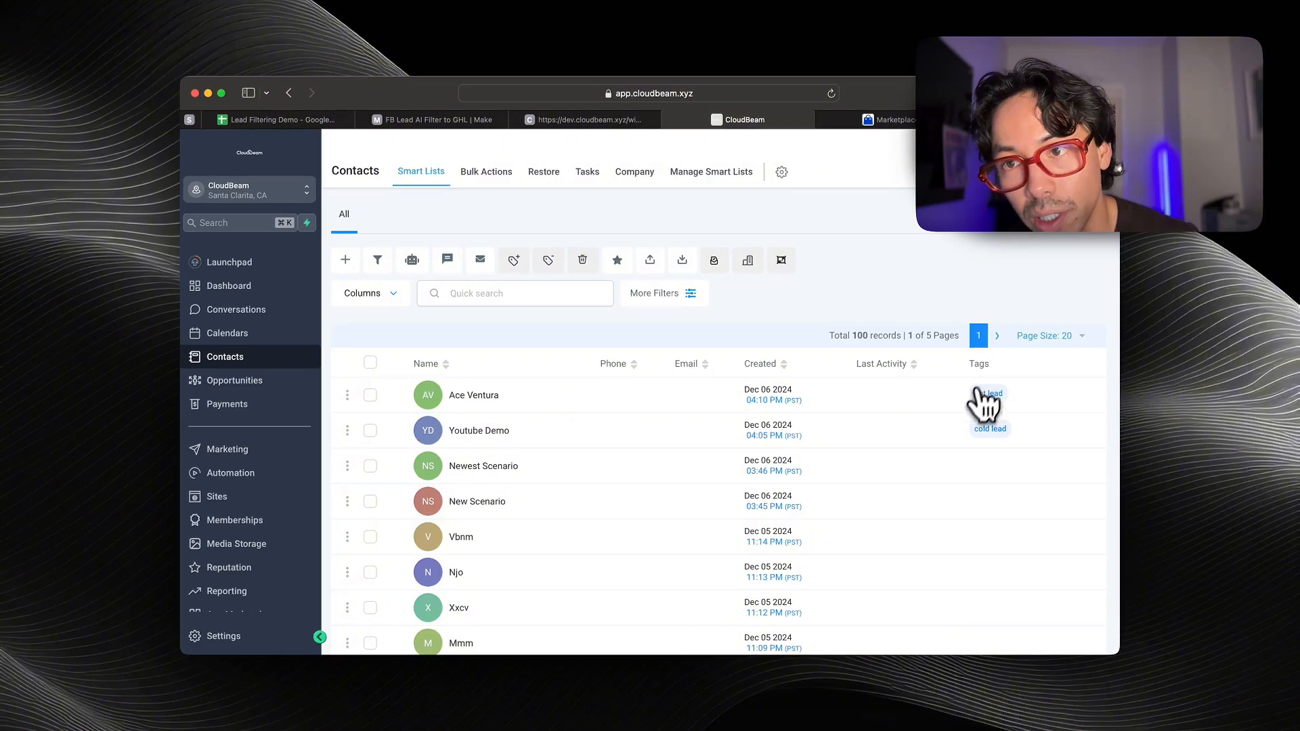
click(433, 120)
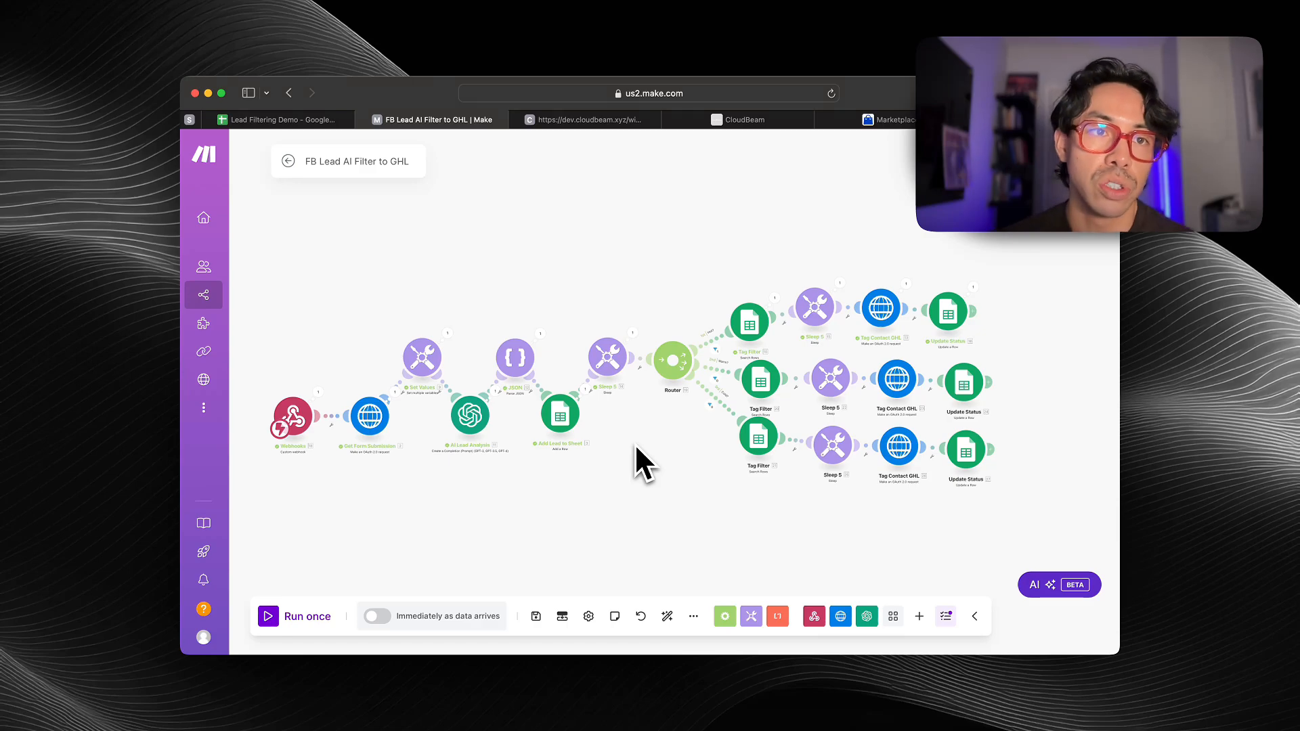
Review the Marketplace, Get Forms Submissions docs, contacts and form tabs, then open a blank tab.
click(888, 119)
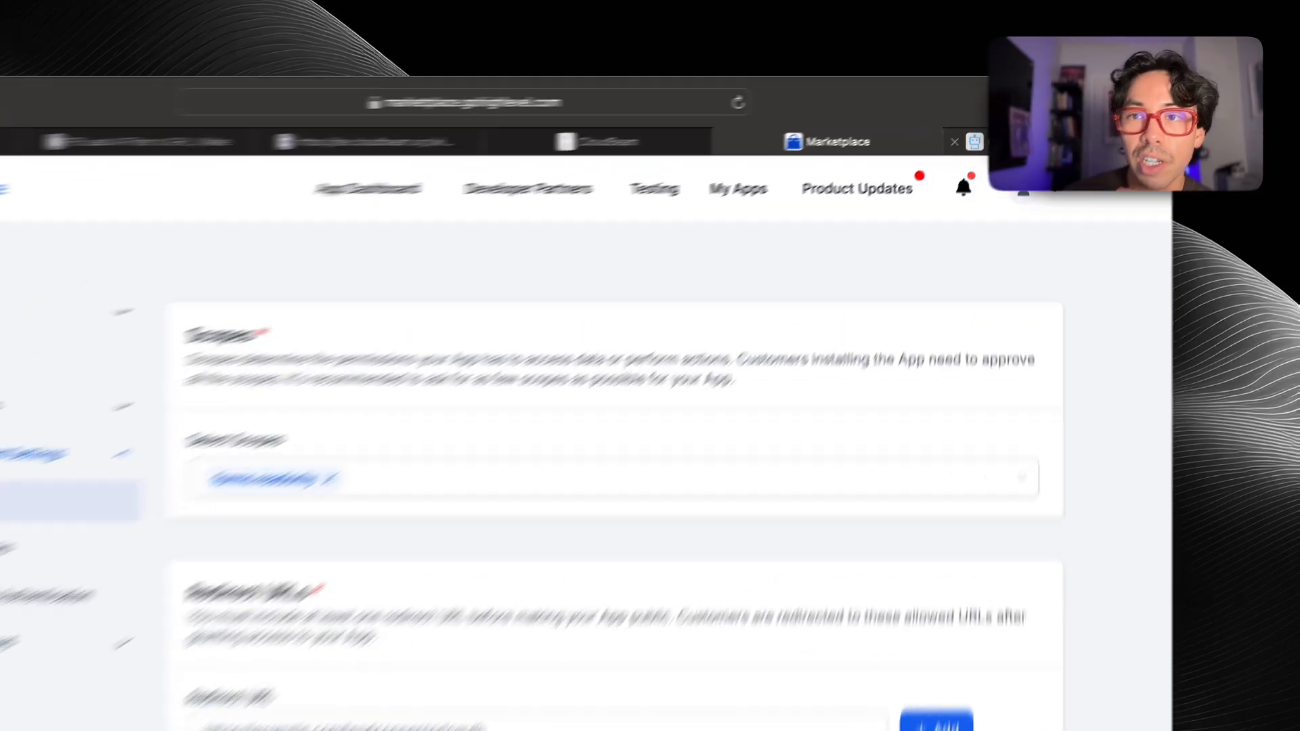
click(1046, 142)
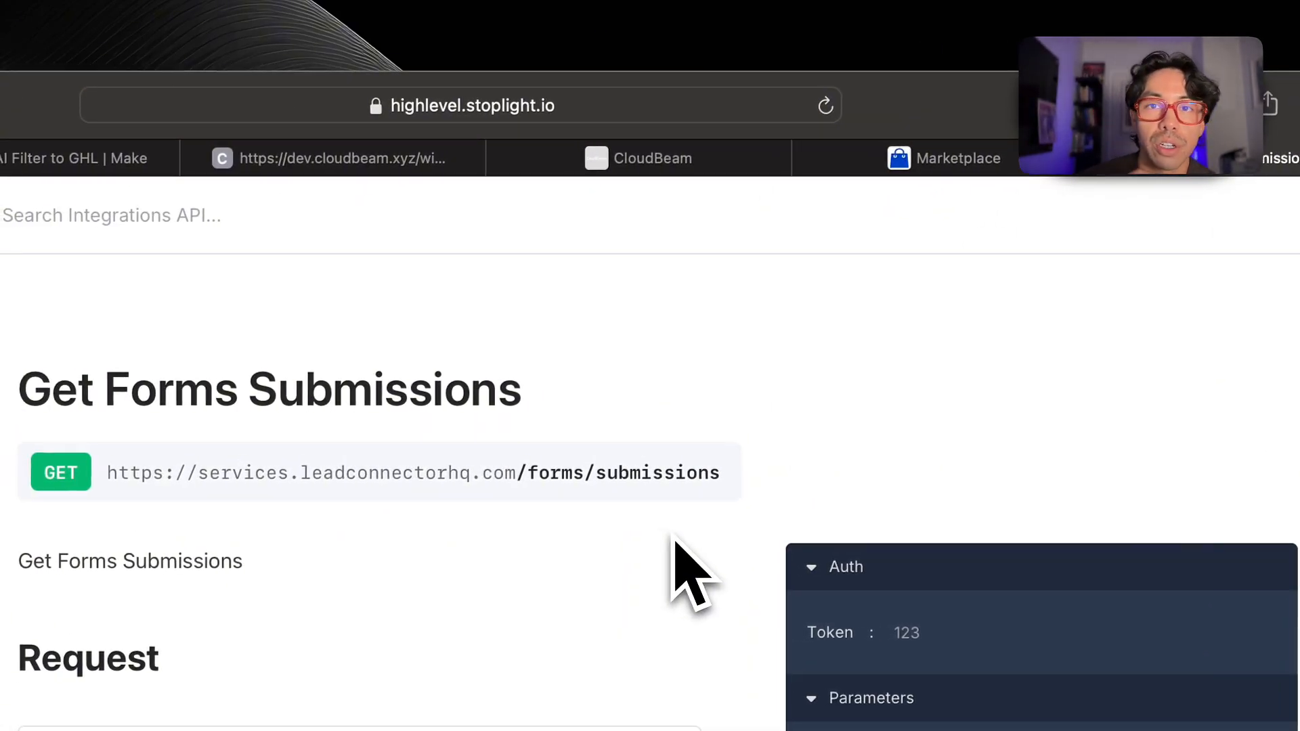
click(575, 161)
click(335, 163)
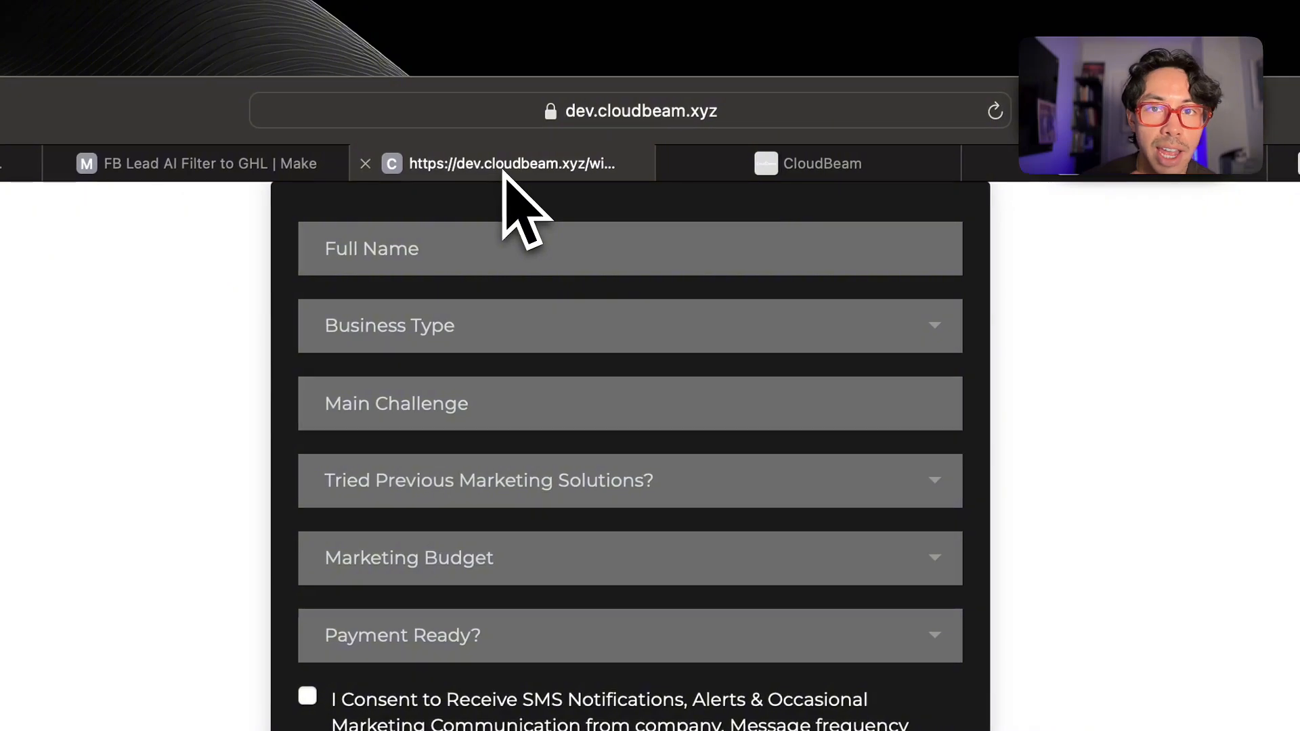
click(825, 166)
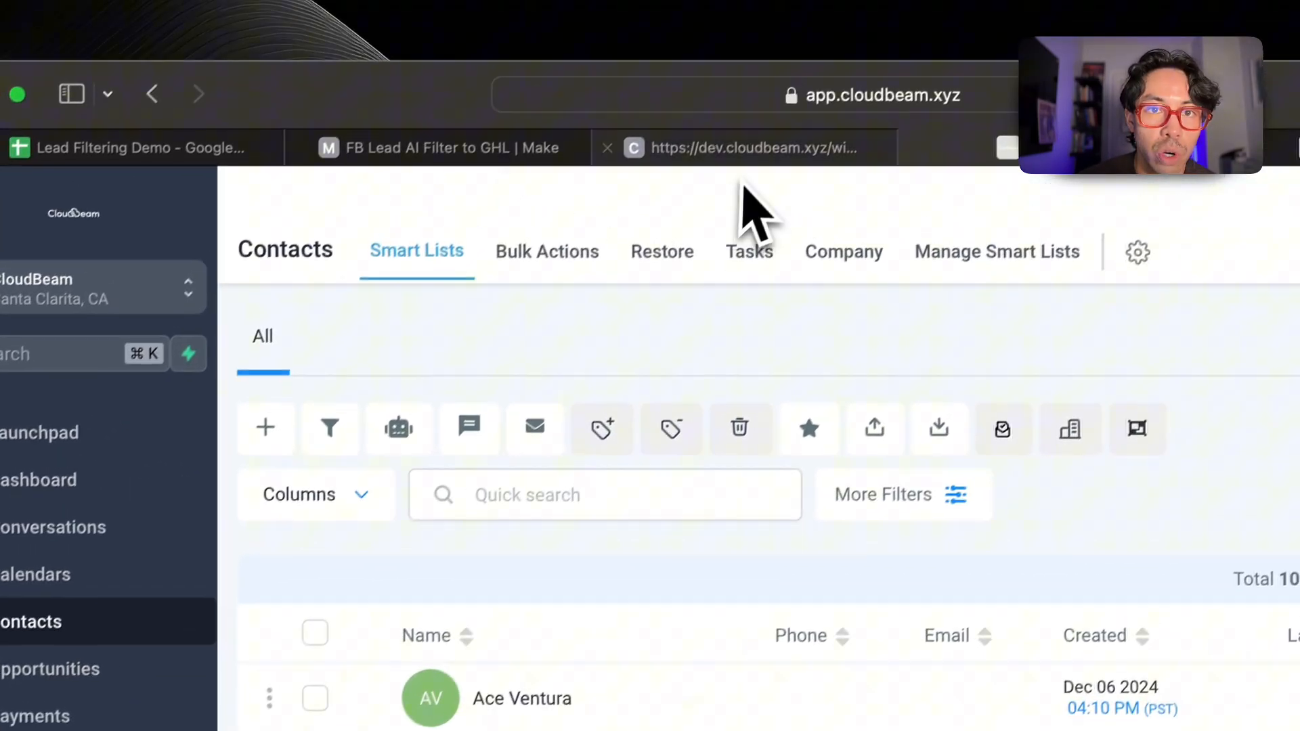
click(880, 108)
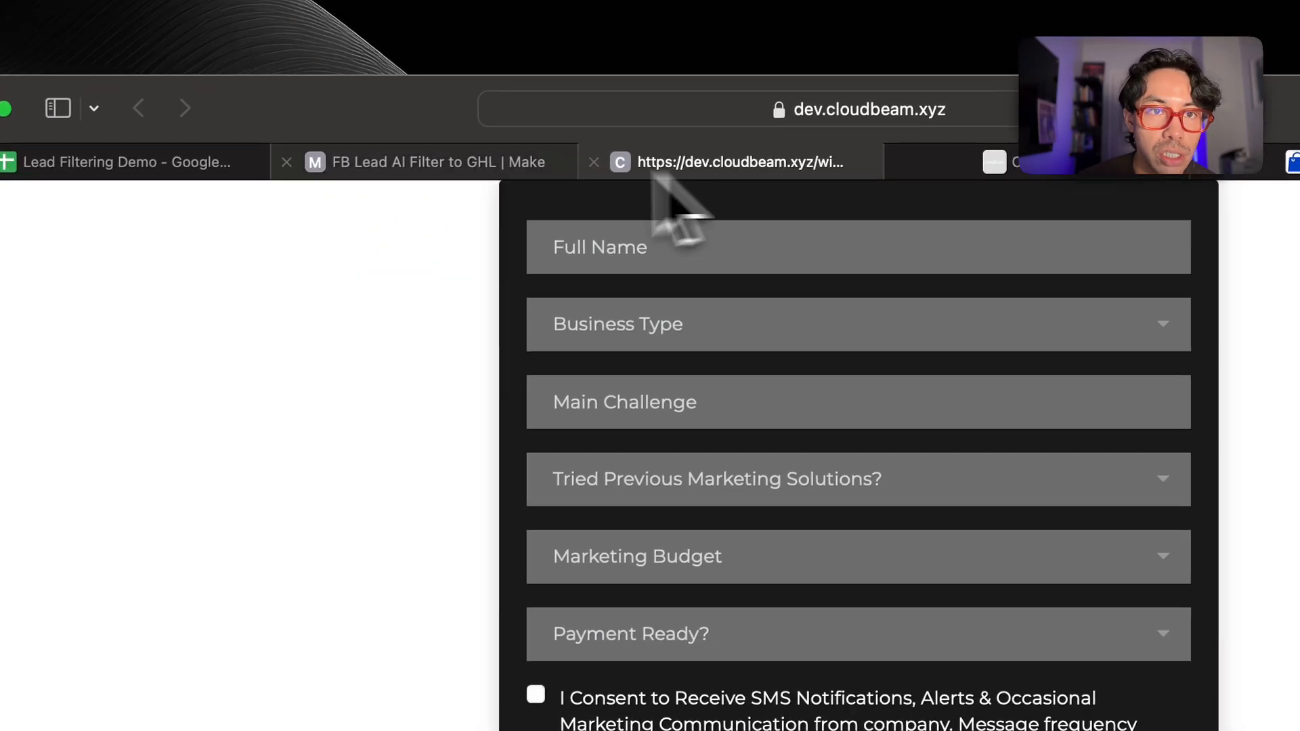
click(583, 107)
click(1157, 112)
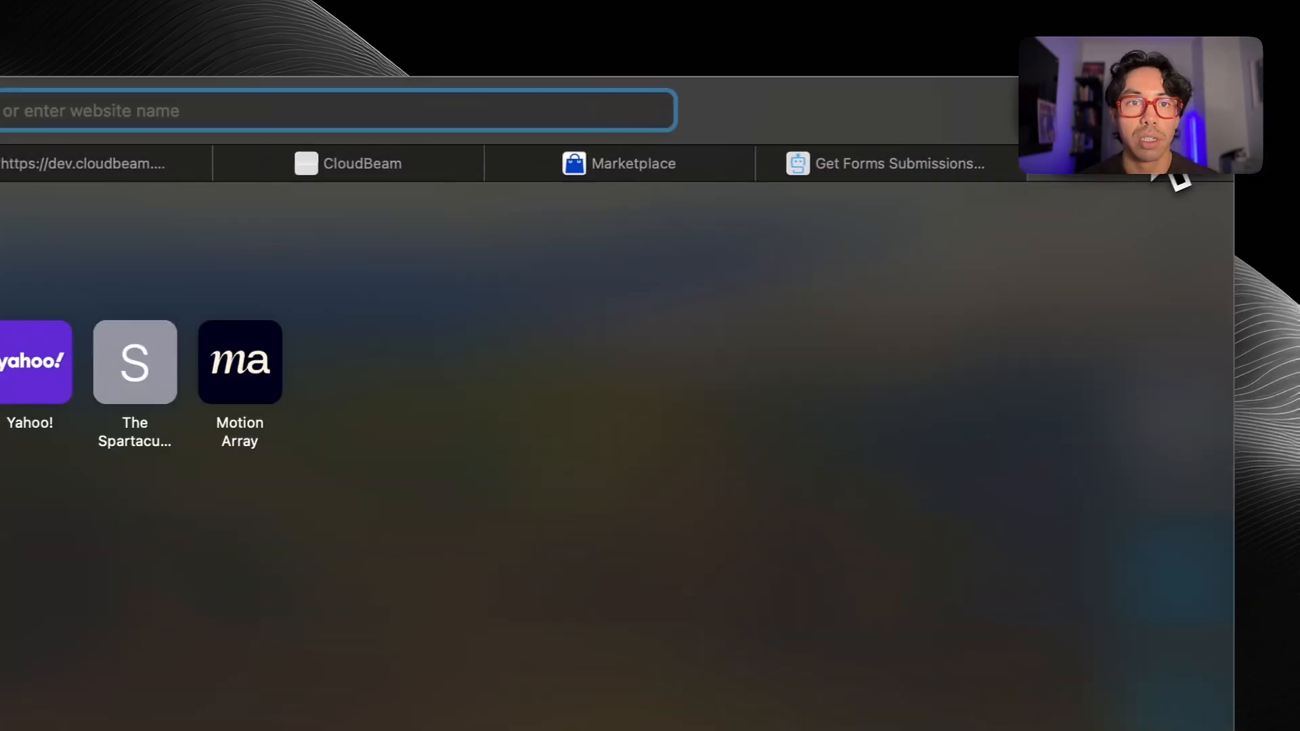
Load the Make site in a new browser tab using the copied scenario address.
click(290, 180)
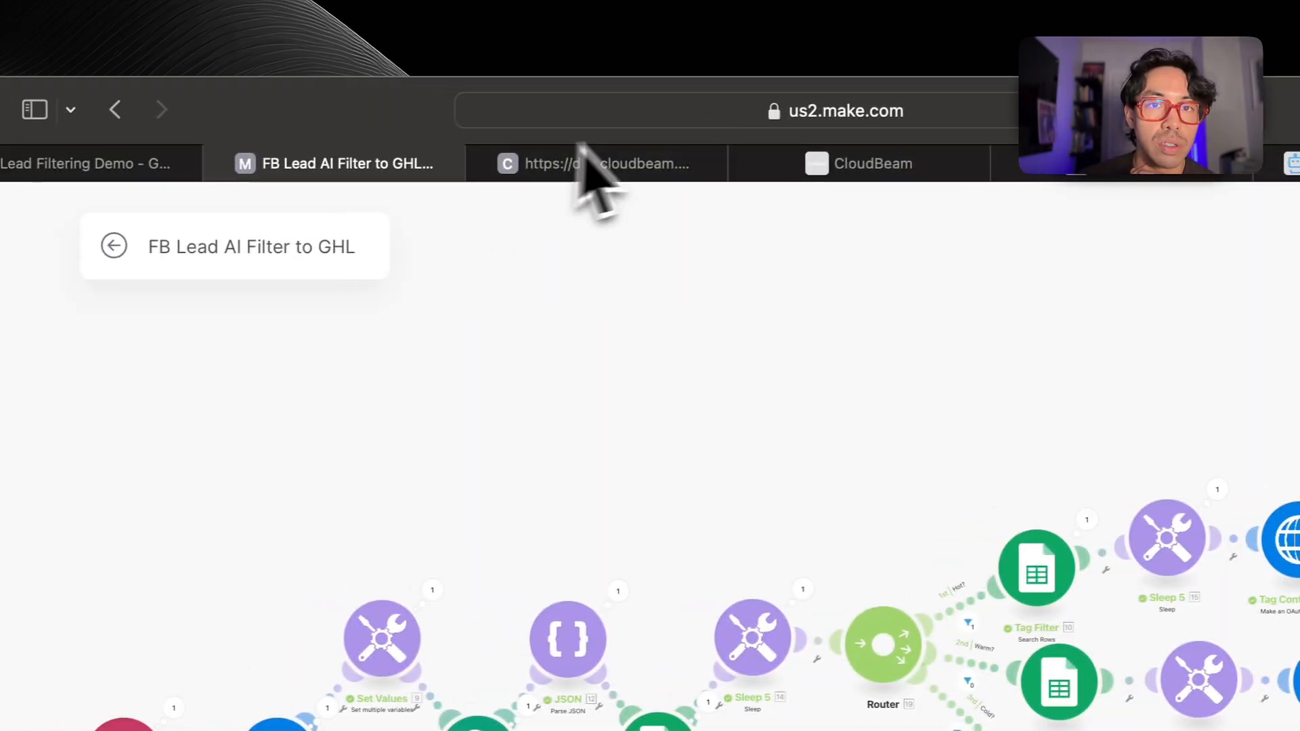
click(683, 122)
key(super+c)
key(super+t)
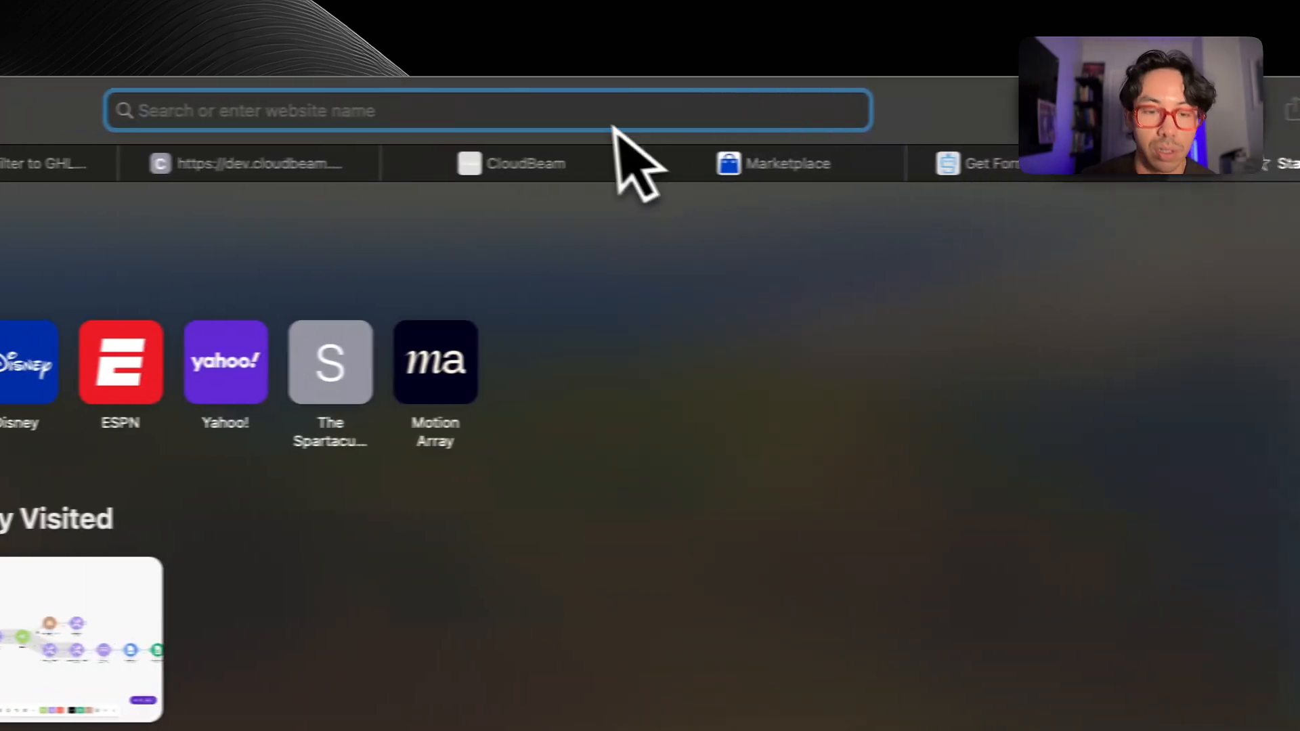
key(super+v)
key(Return)
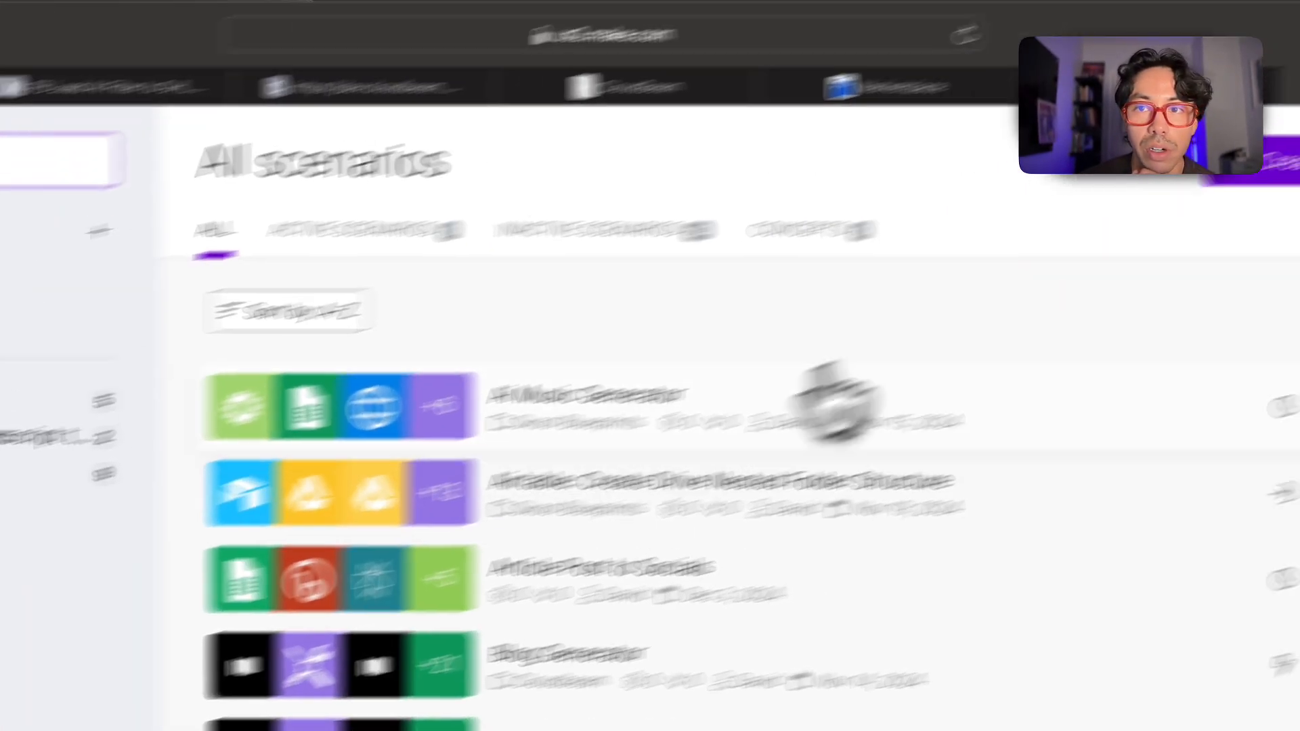
Create a new scenario named 'YT Demo Lead Filter' and search its apps for 'webhook'.
click(1052, 228)
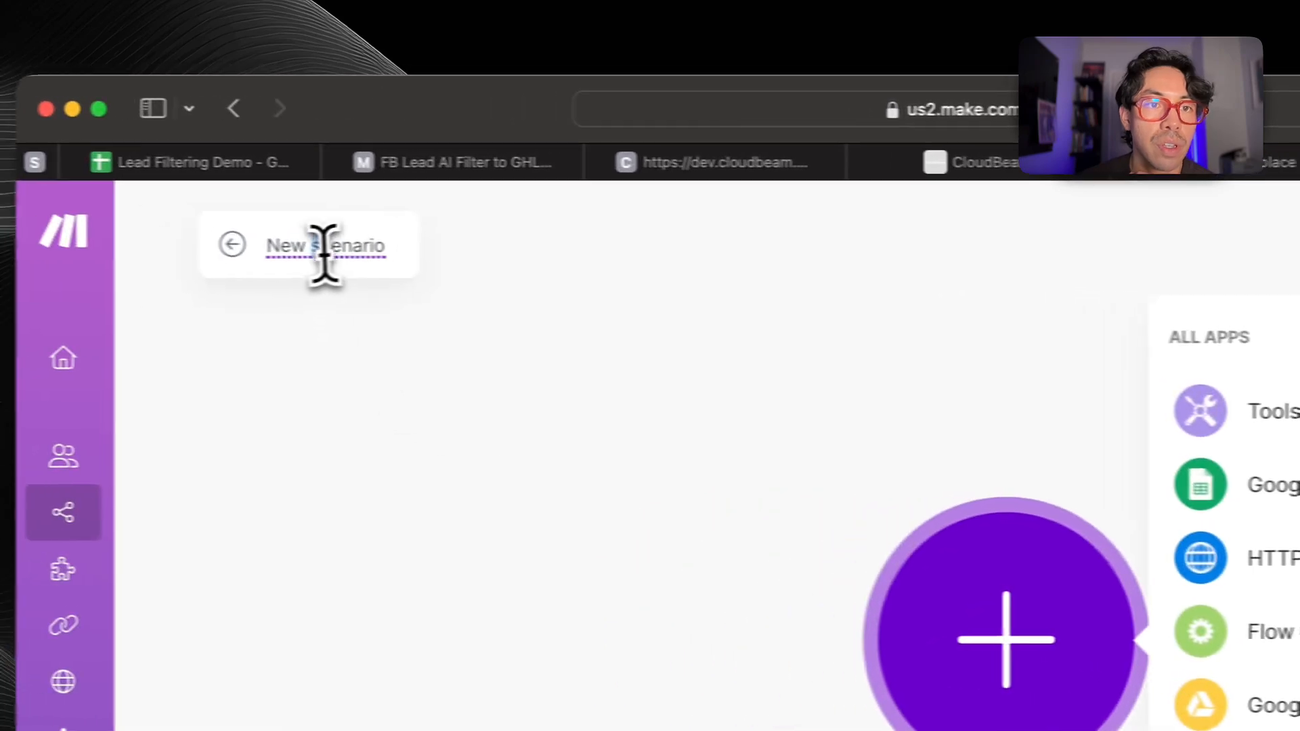
click(10, 240)
text(YT Demo)
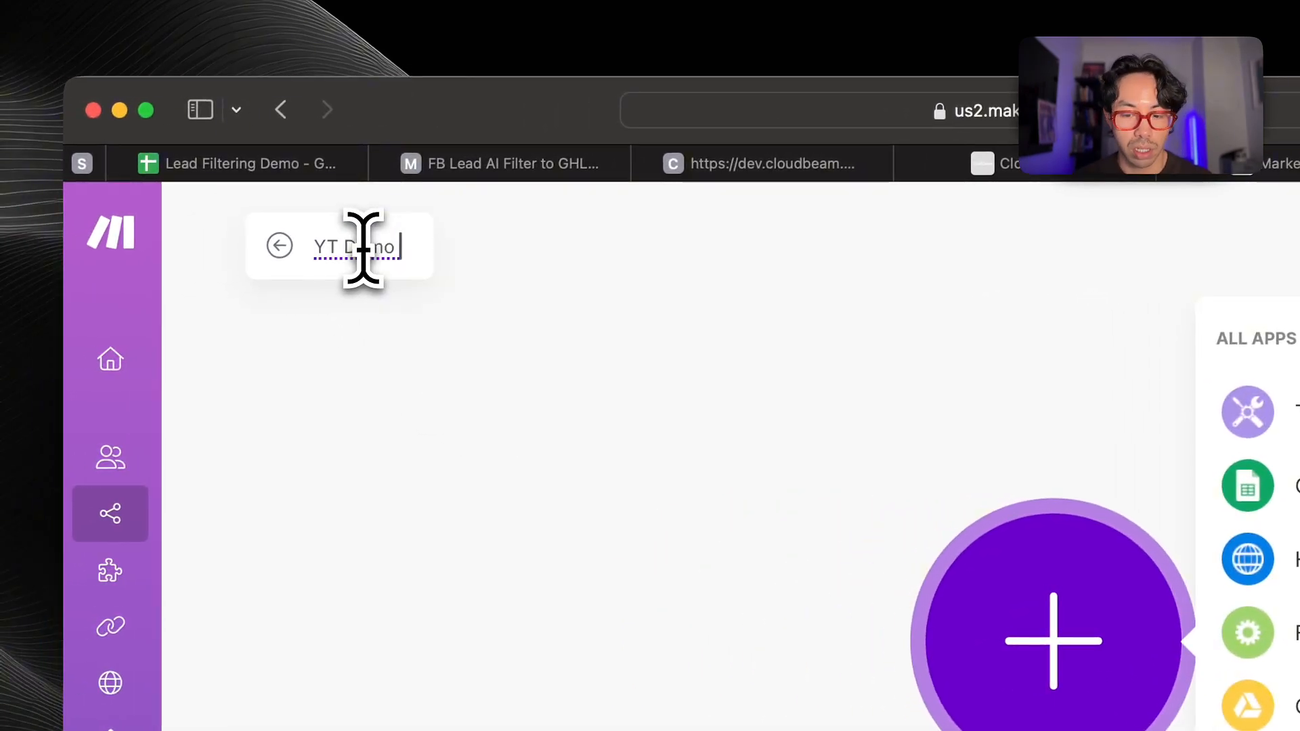
text( Lead Filter)
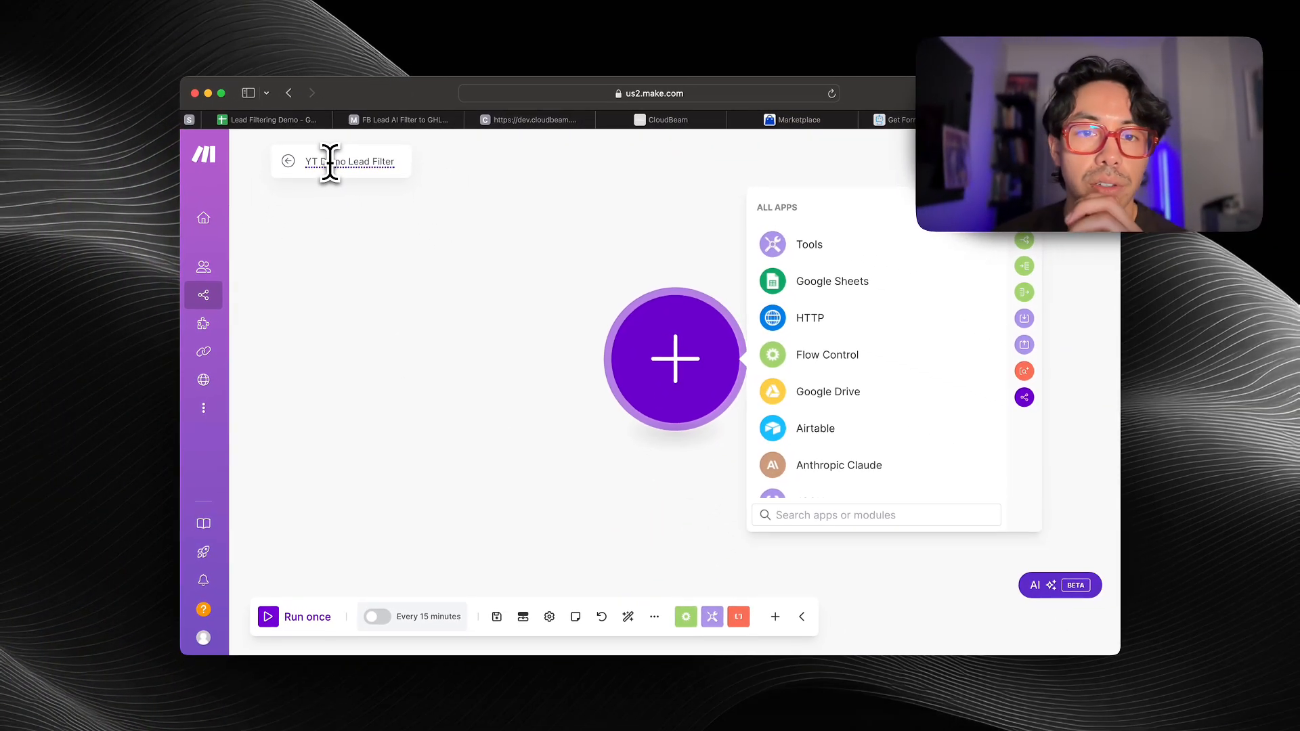
click(780, 515)
text(webhook)
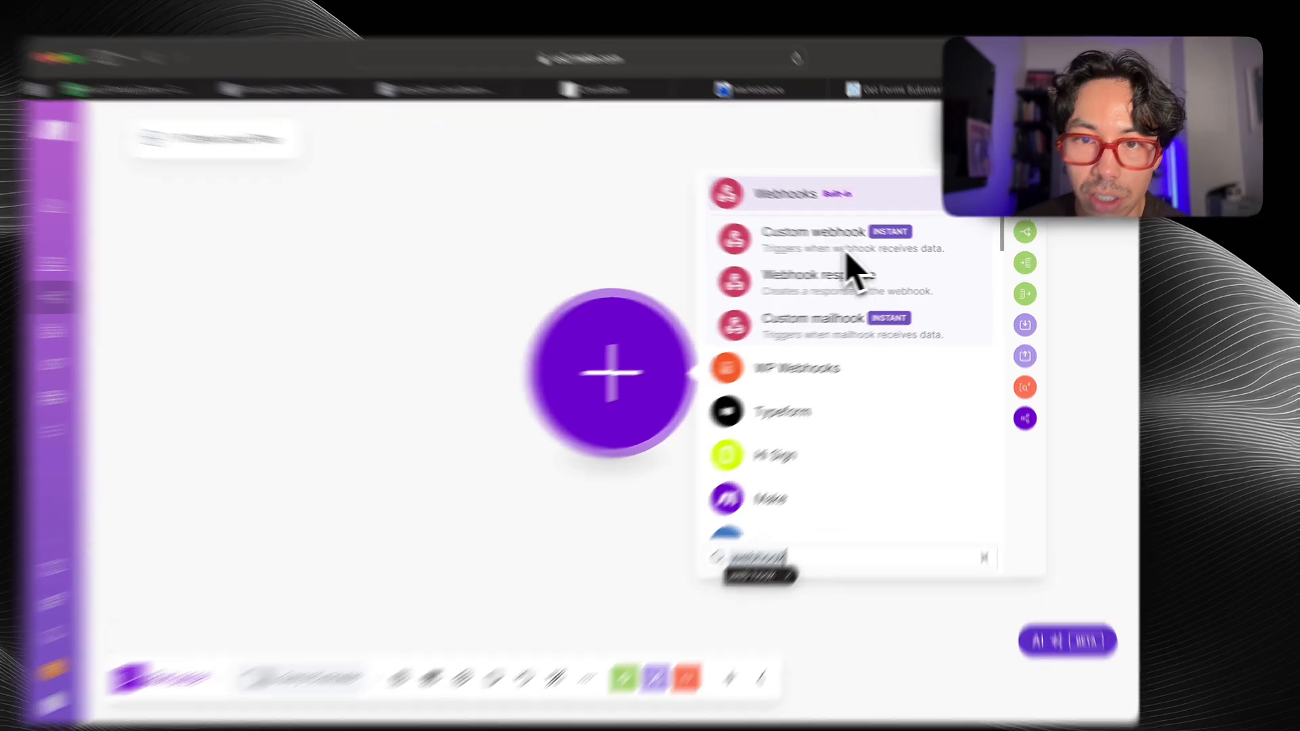
Add a Custom webhook trigger with a new hook named 'YT Demo CB' and save it.
click(868, 252)
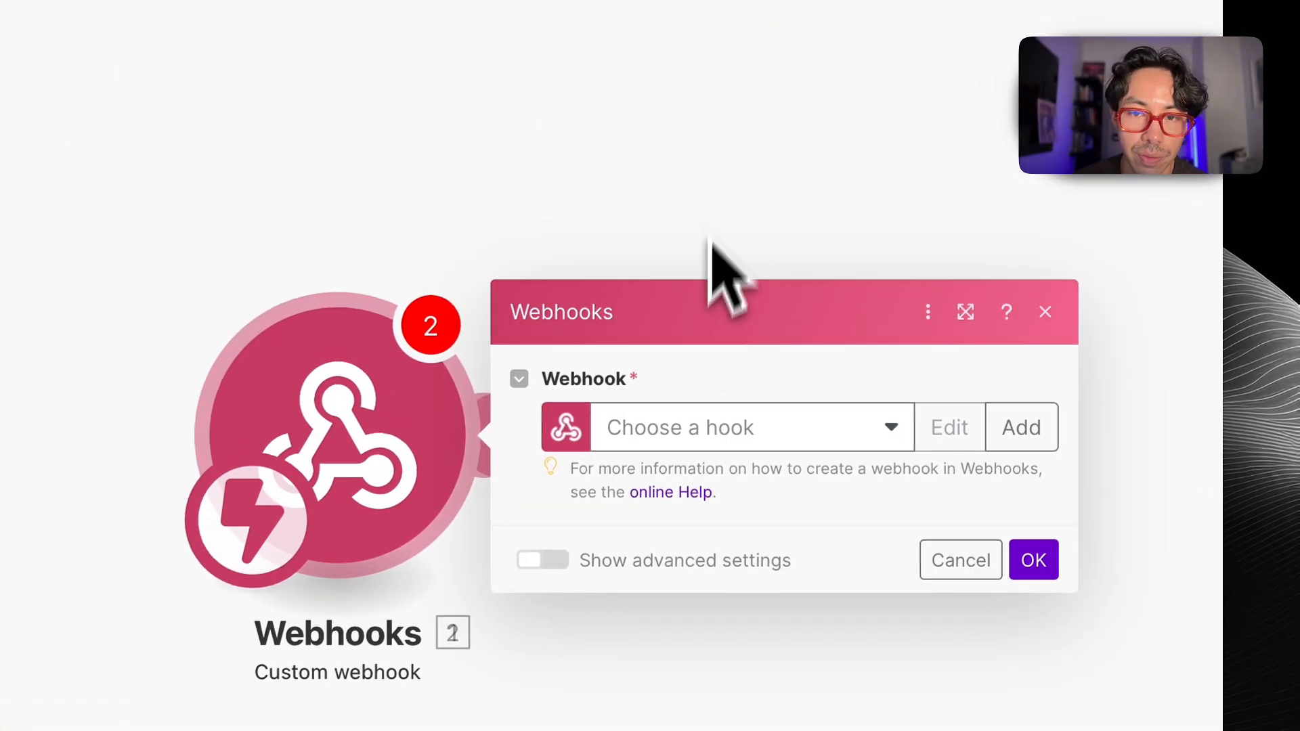
click(714, 433)
click(715, 433)
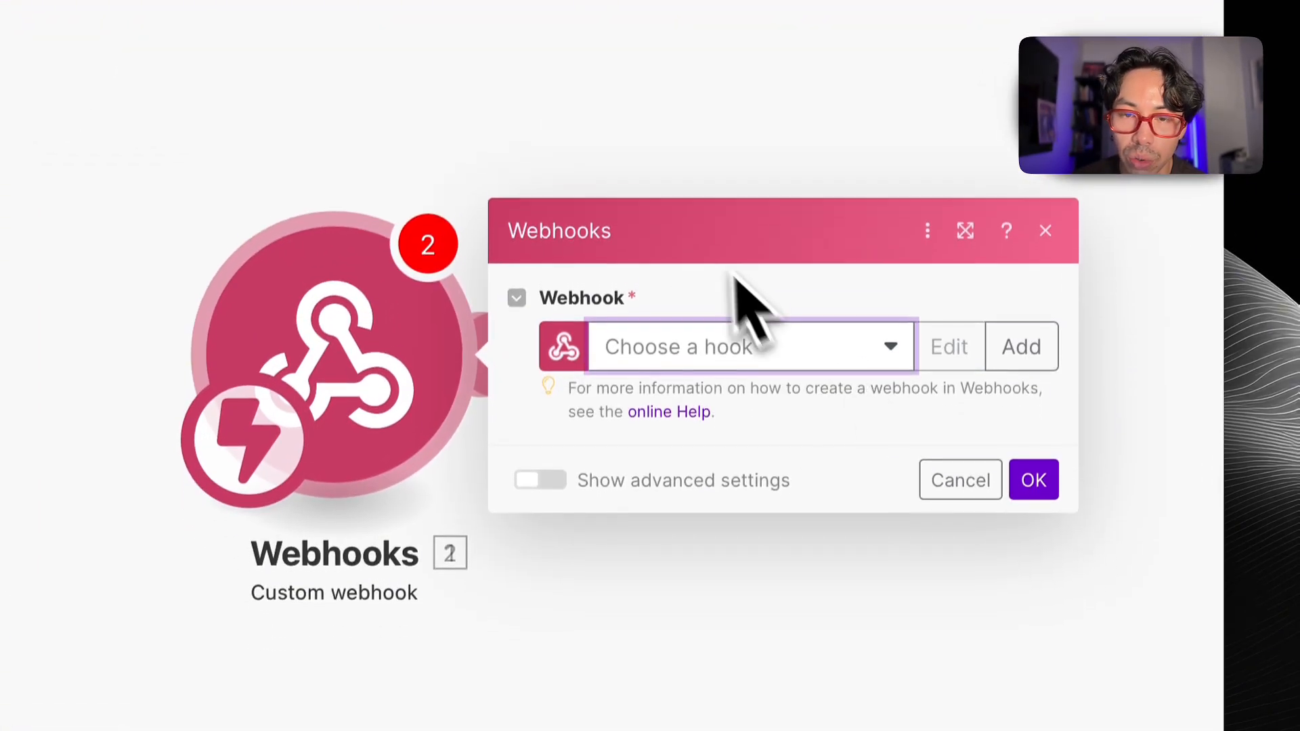
click(760, 347)
click(1020, 346)
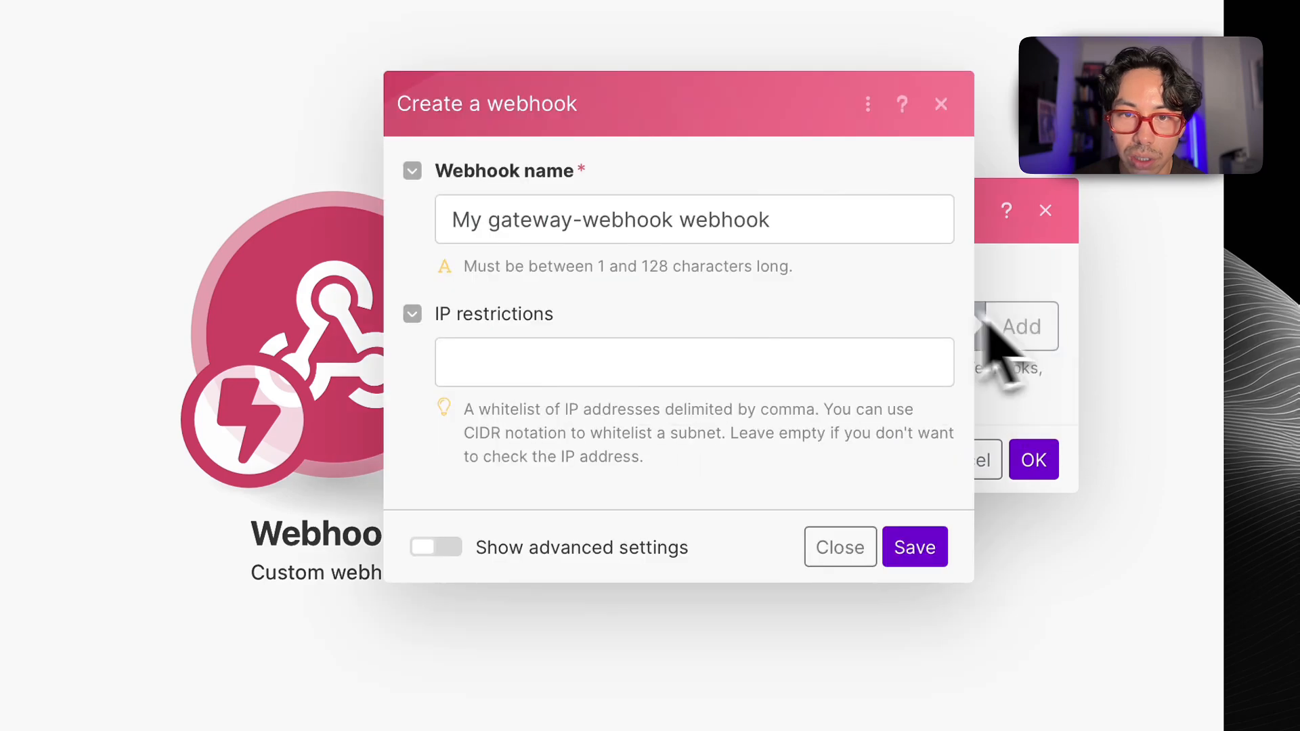
double_click(735, 220)
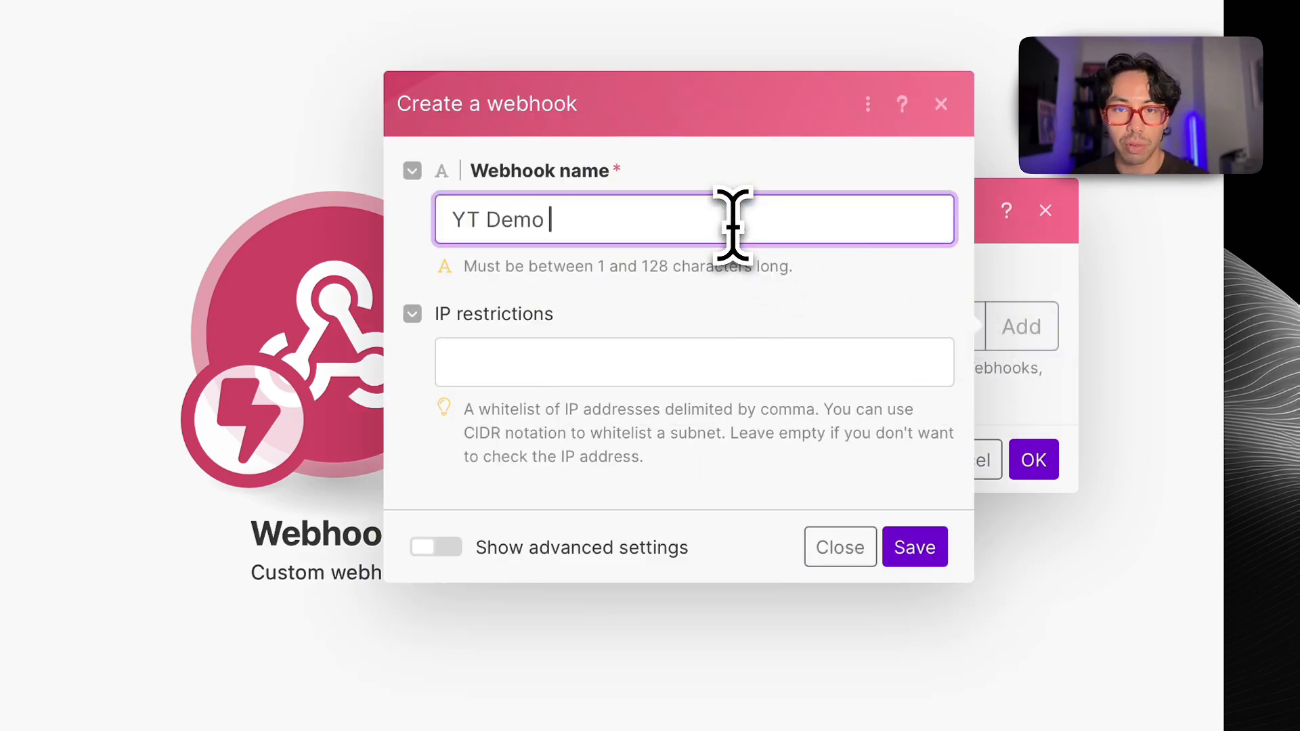
text(YT Demo CB)
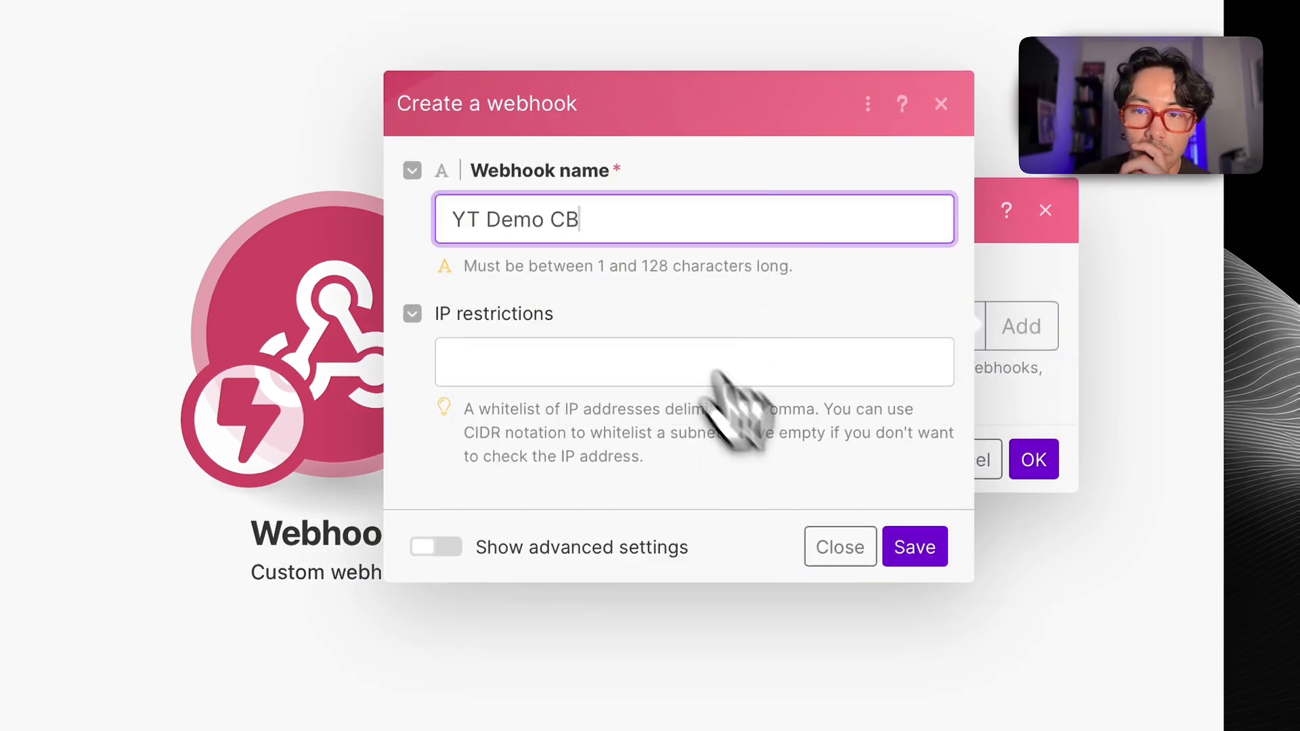
click(917, 547)
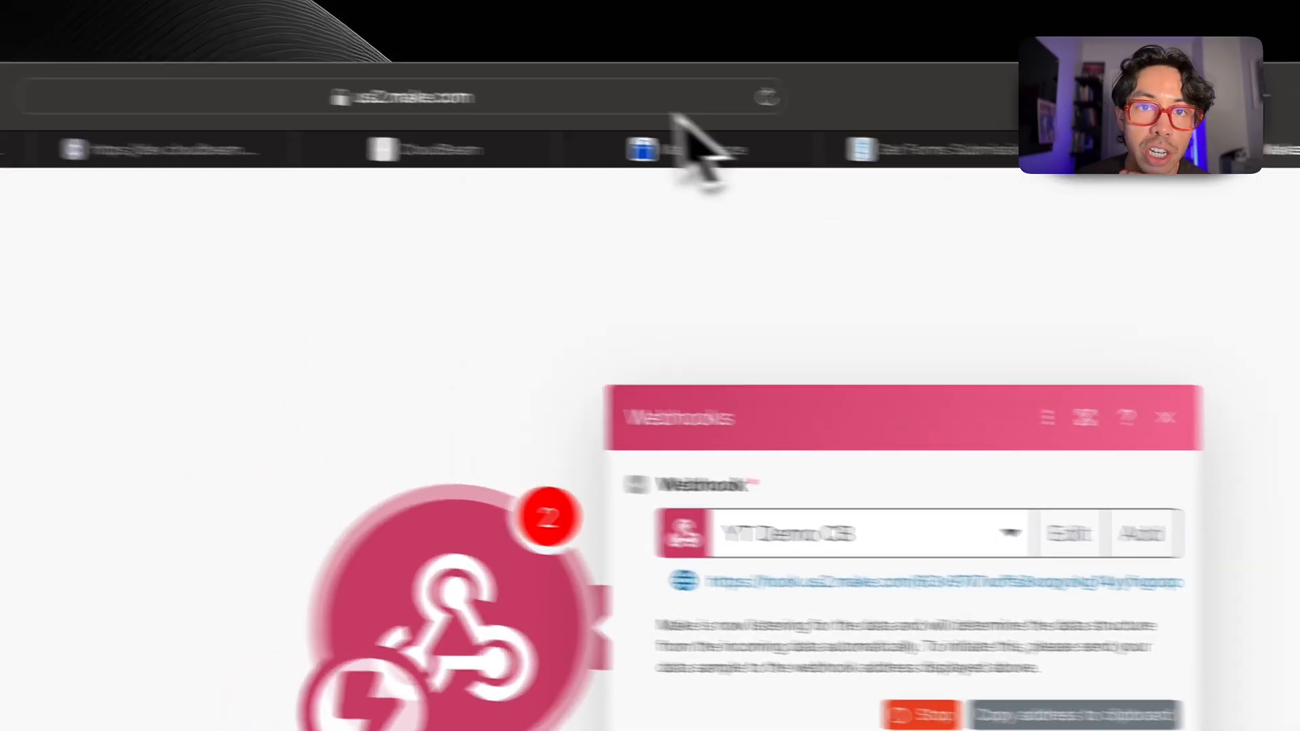
click(695, 178)
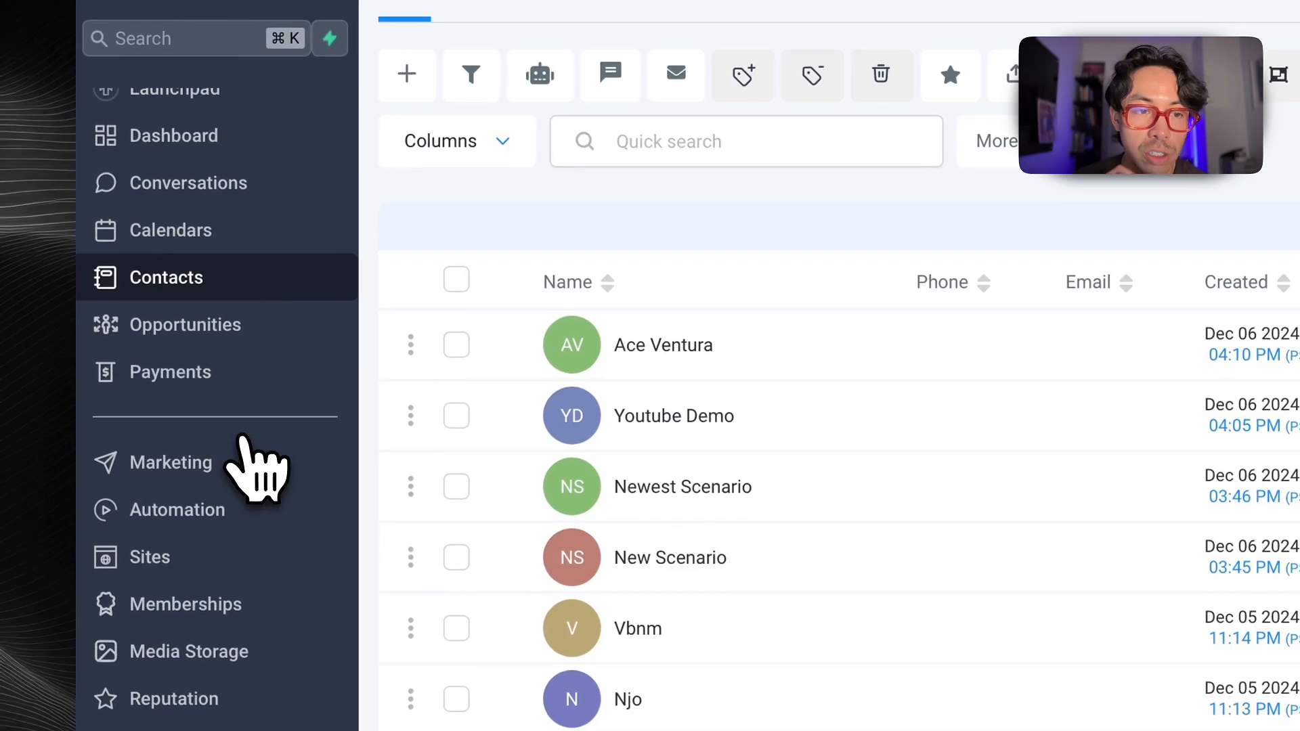
Create a blank CloudBeam workflow from scratch under Automation.
click(217, 521)
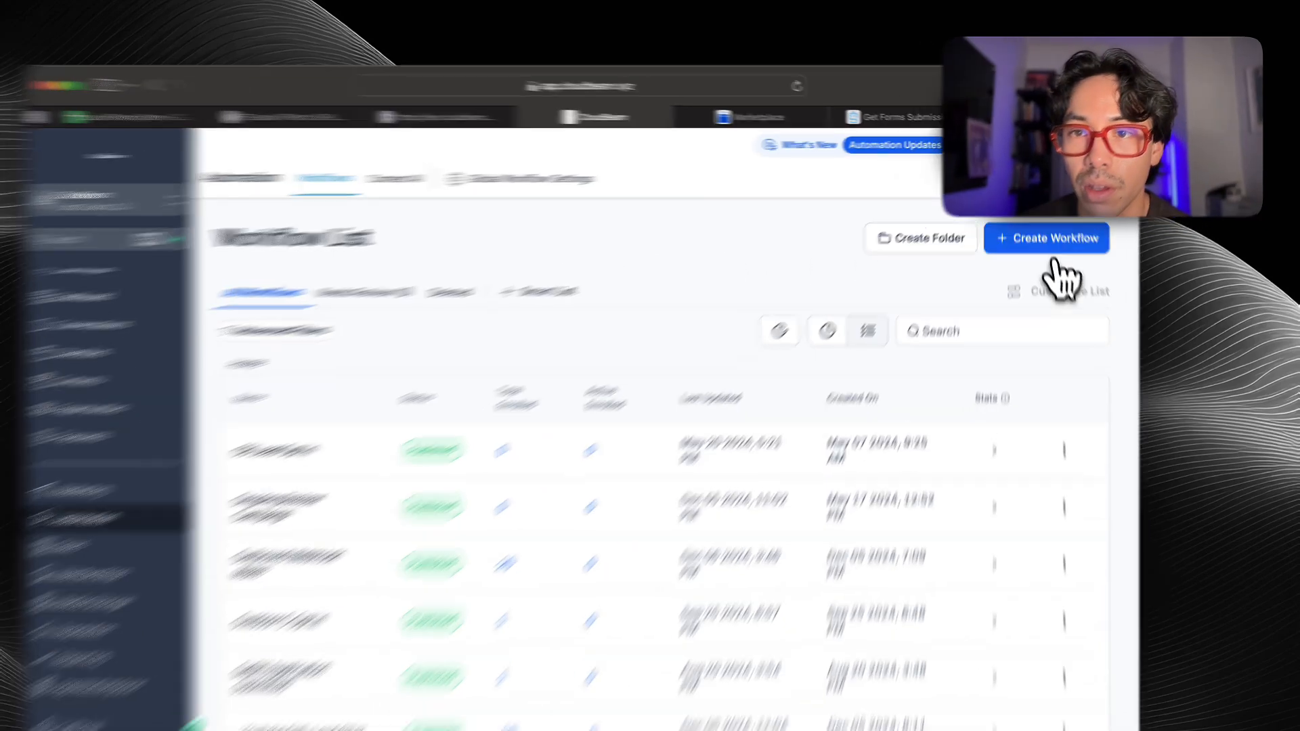
click(1039, 225)
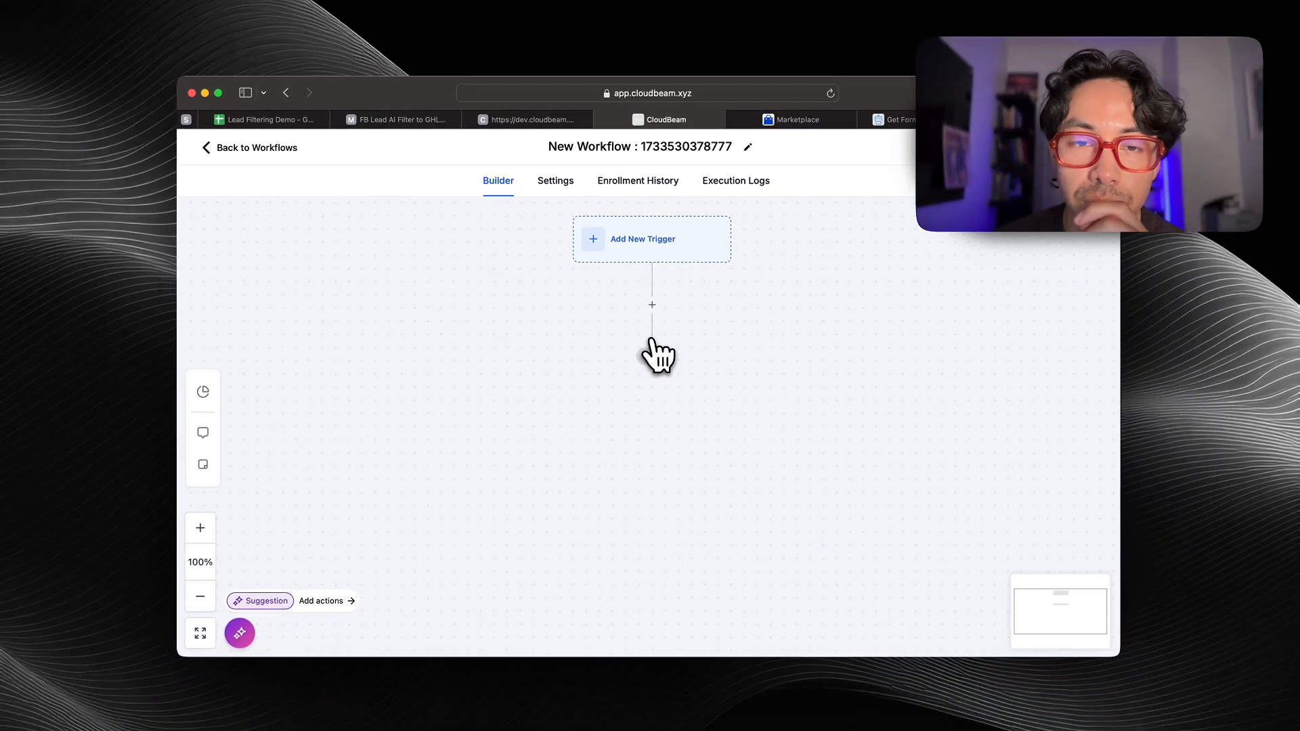
scroll(656, 352, up, 5)
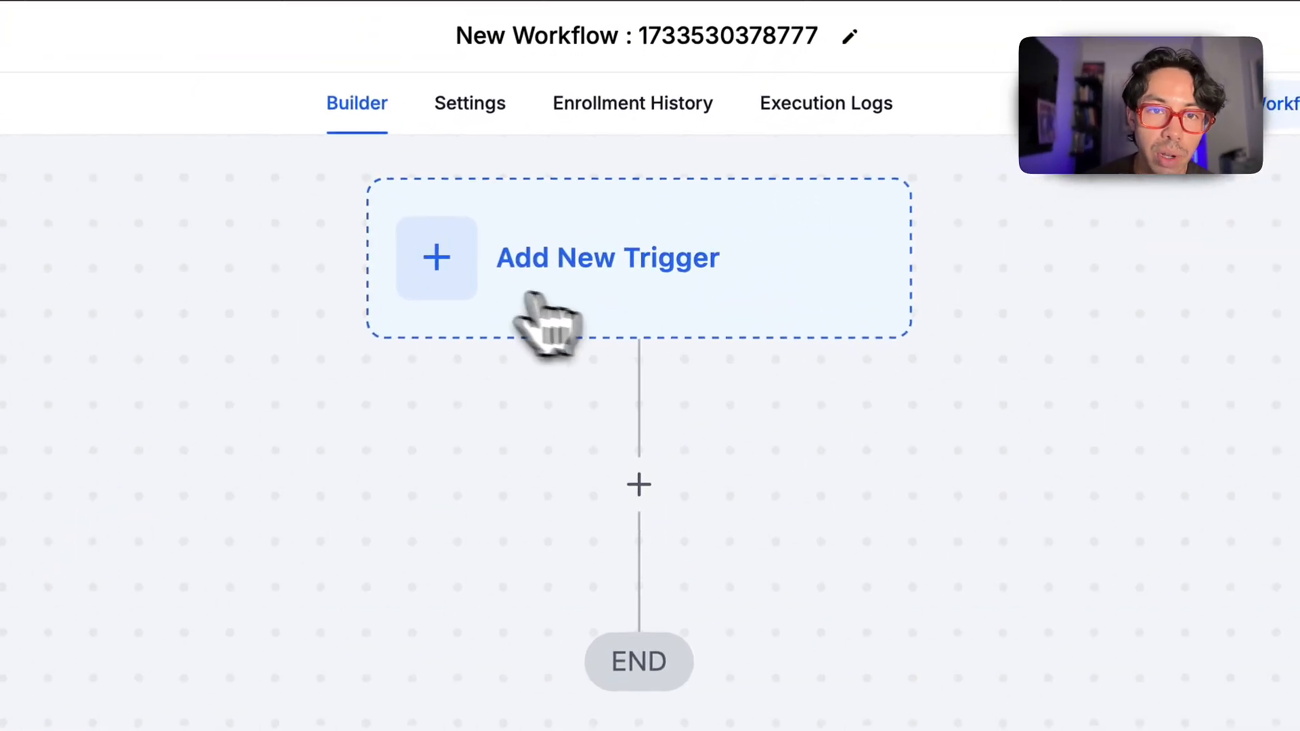
Add a Form Submitted trigger named 'Webhook Form' to the workflow.
click(545, 264)
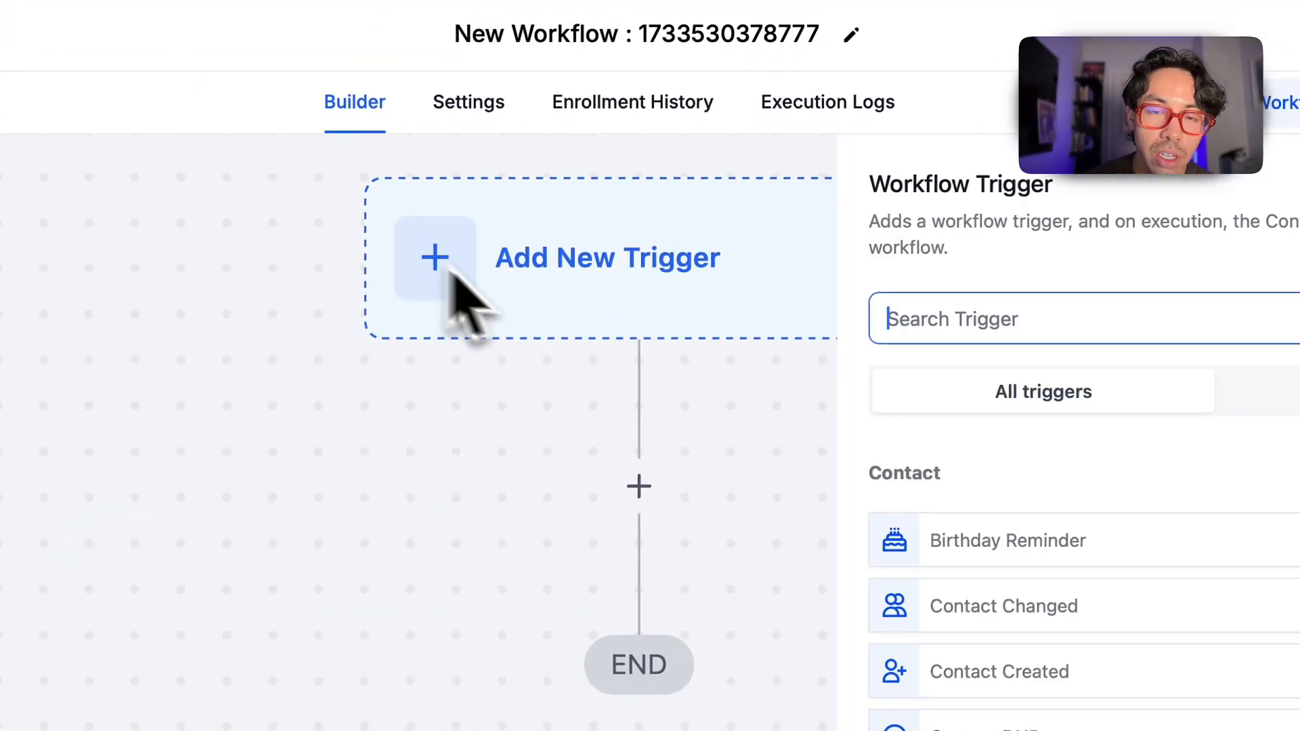
text(form)
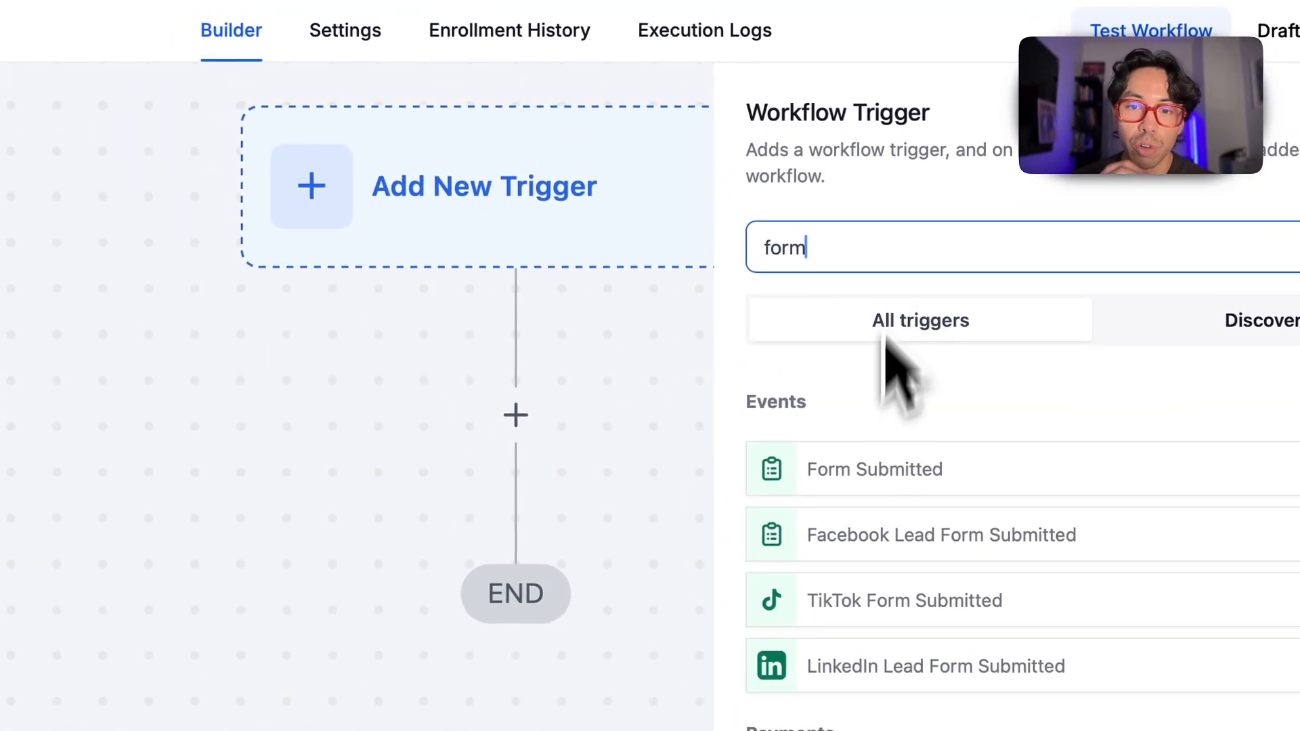
click(884, 489)
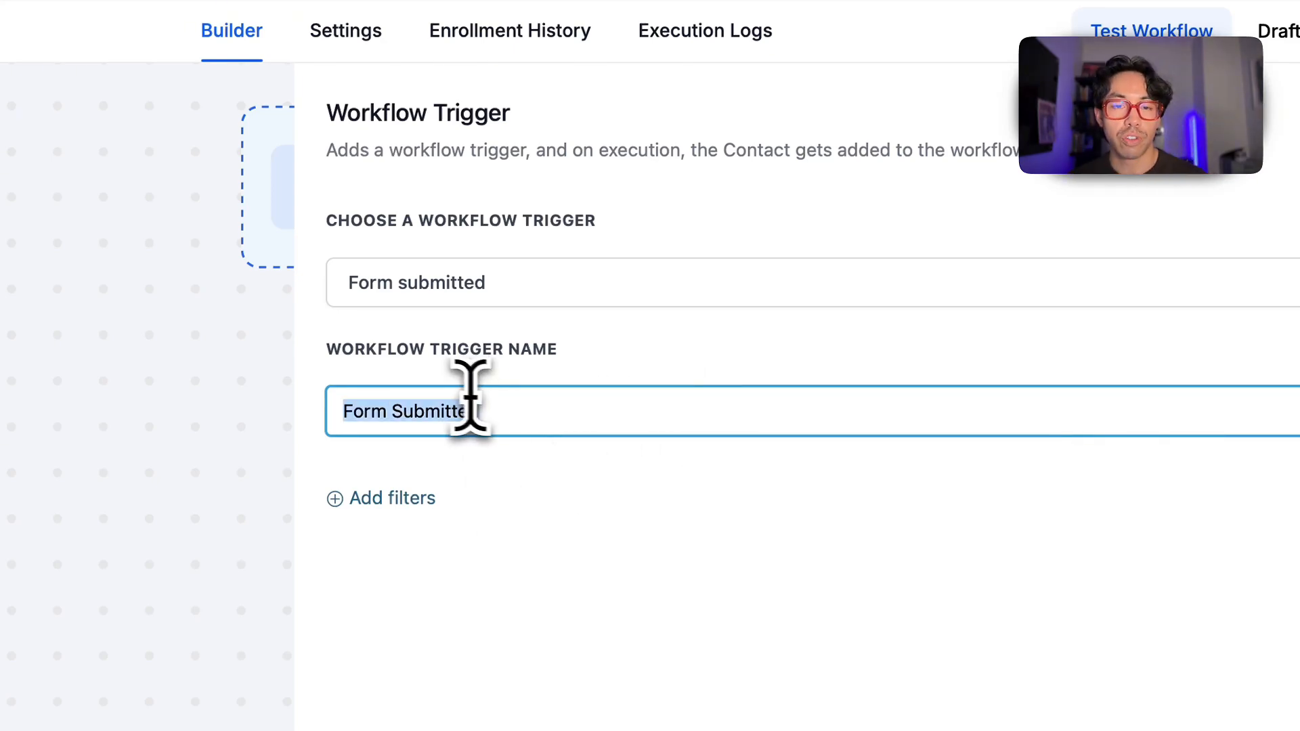
click(538, 416)
text(Webhook Form)
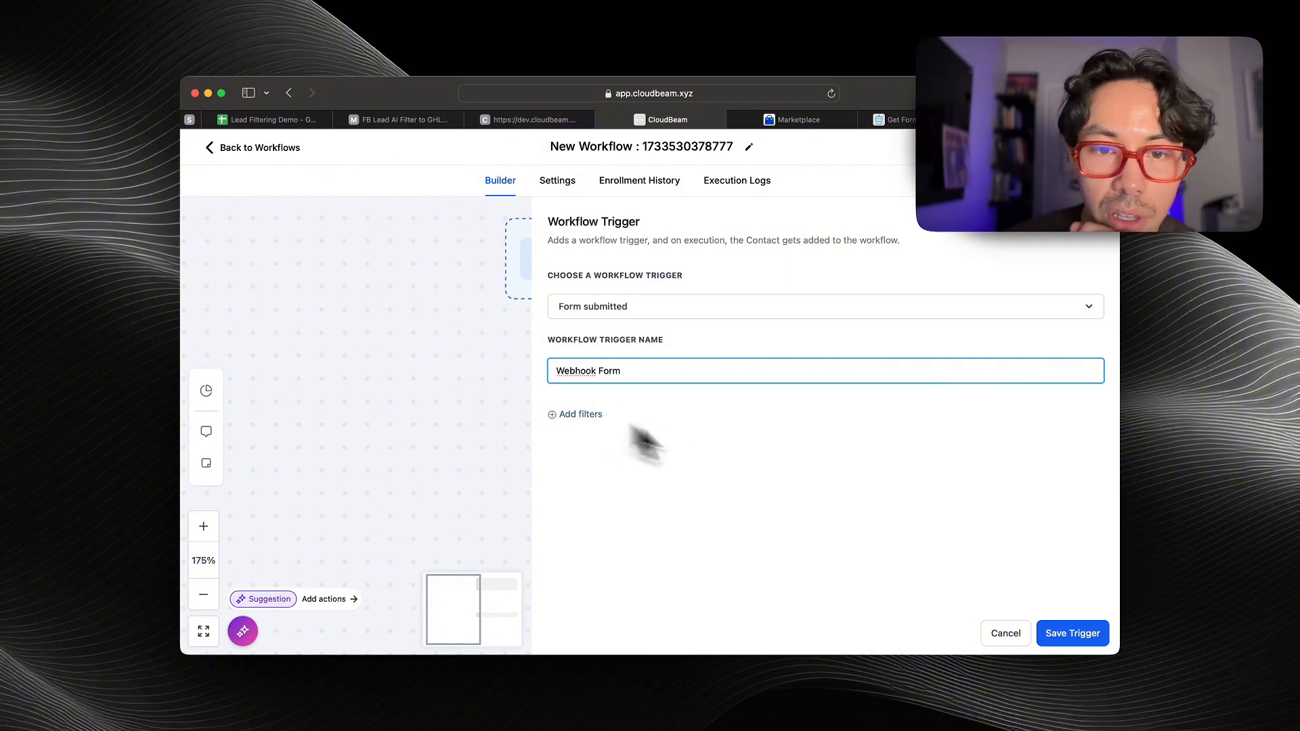
click(1073, 638)
Filter the Webhook Form trigger to the Upwork GHL Demo form and save it.
click(545, 258)
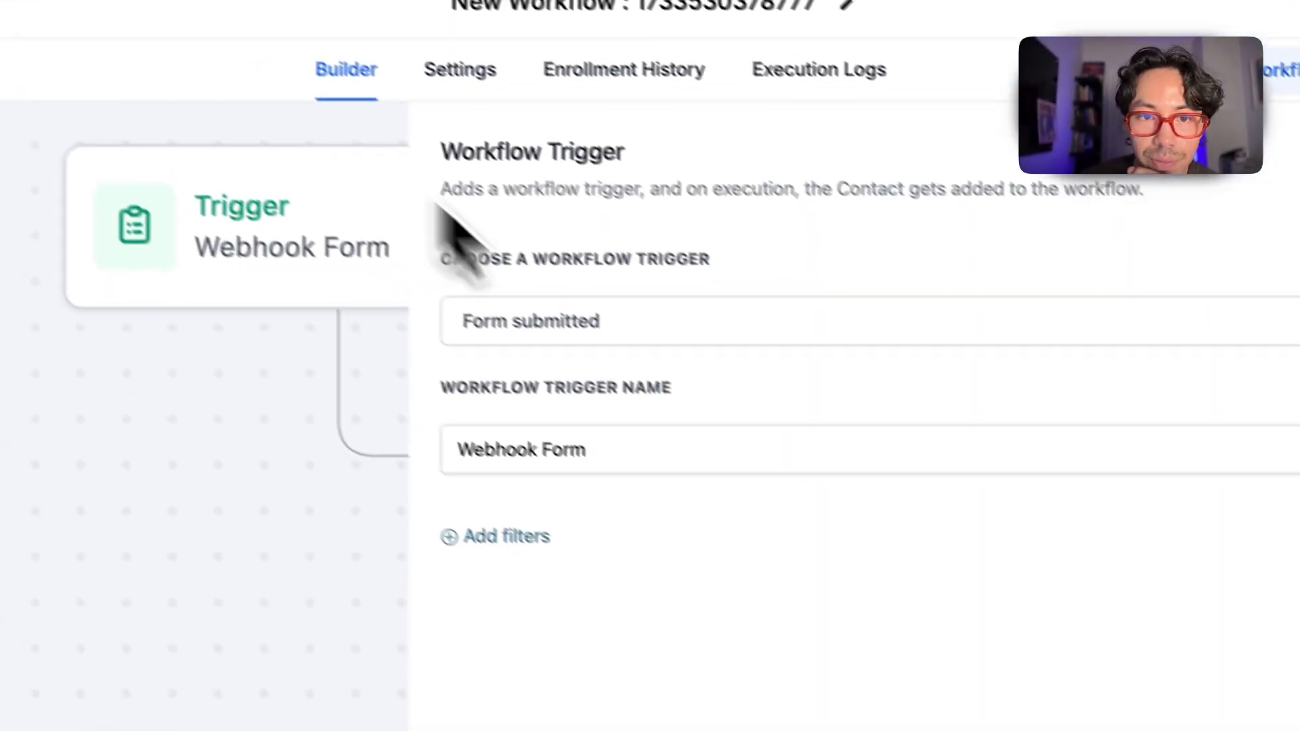
click(584, 414)
click(531, 351)
click(508, 532)
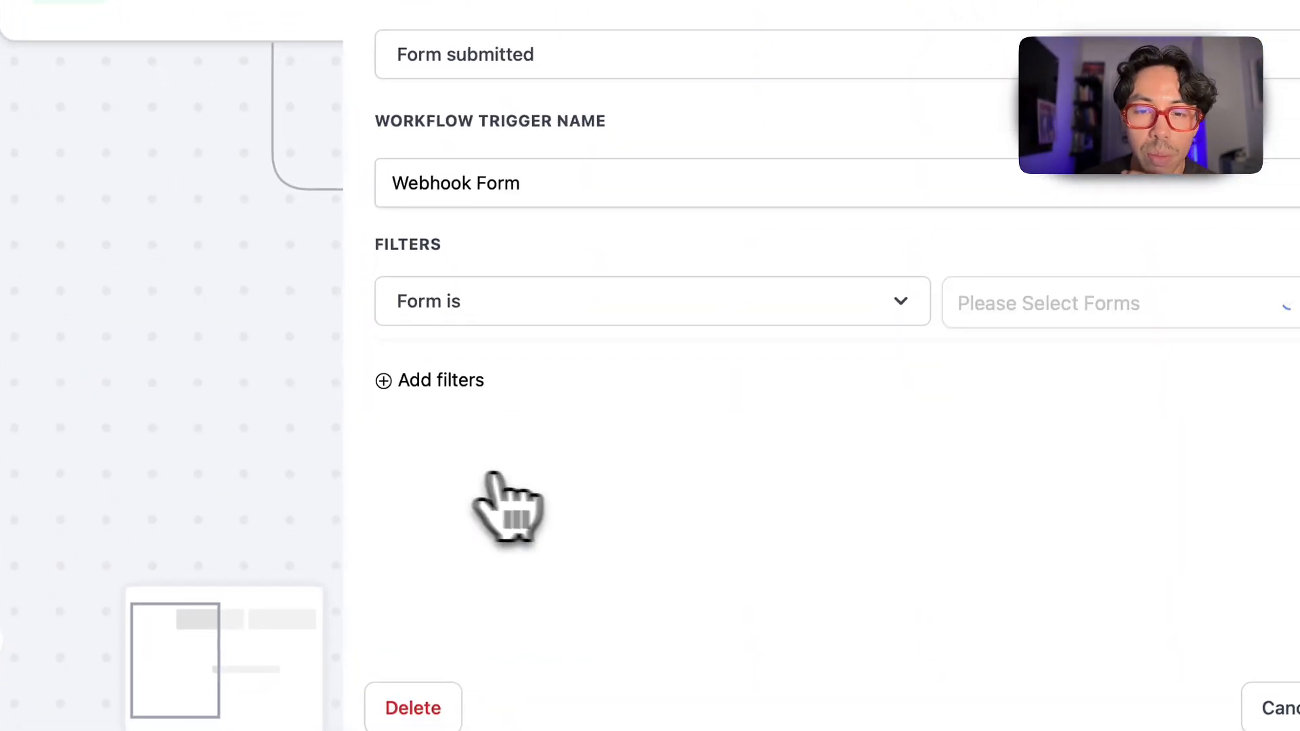
click(914, 261)
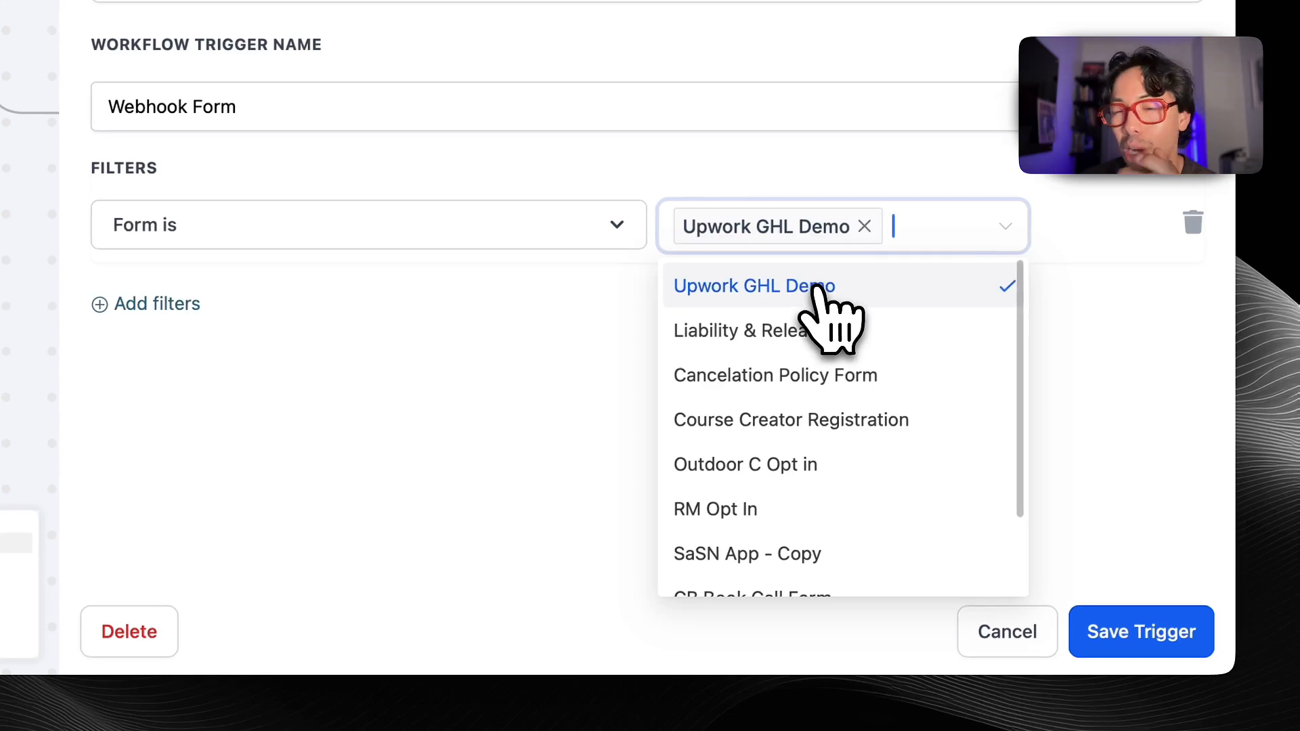
click(551, 319)
click(1141, 631)
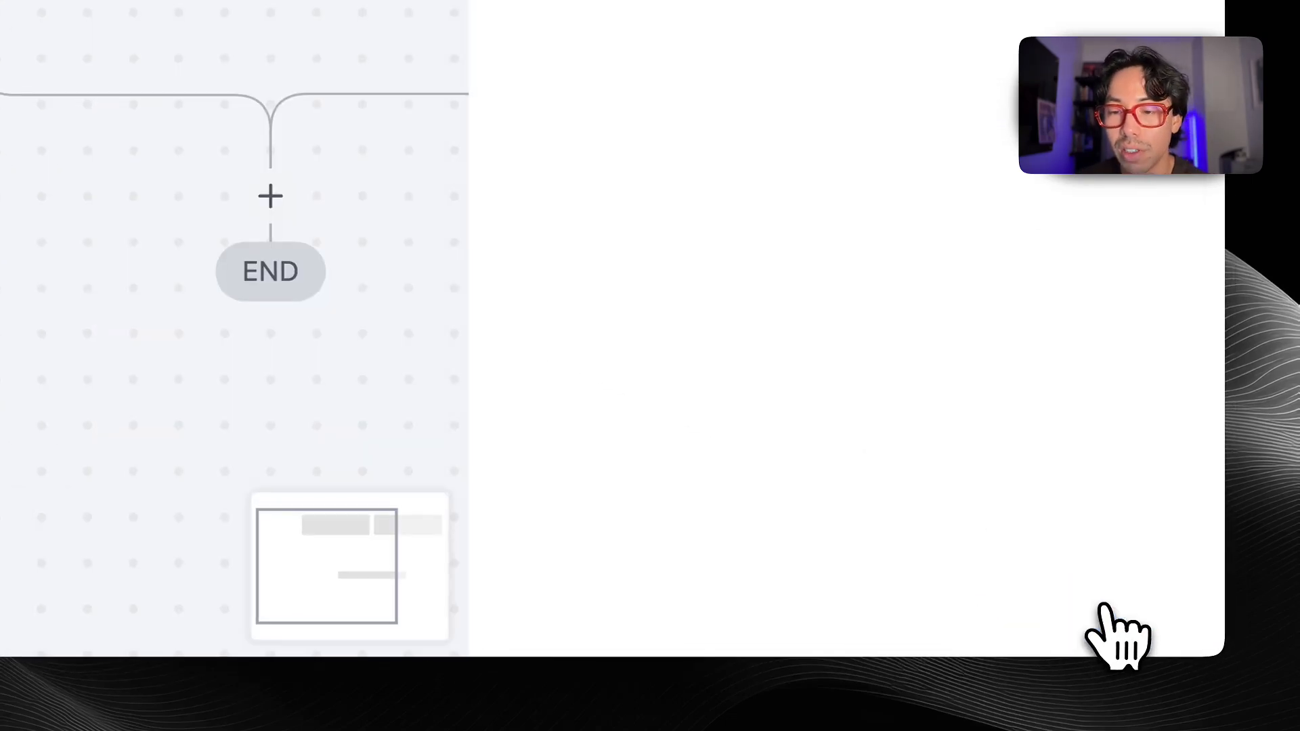
Add a Webhook action using method GET aimed at the Make hook URL, and save it.
click(364, 245)
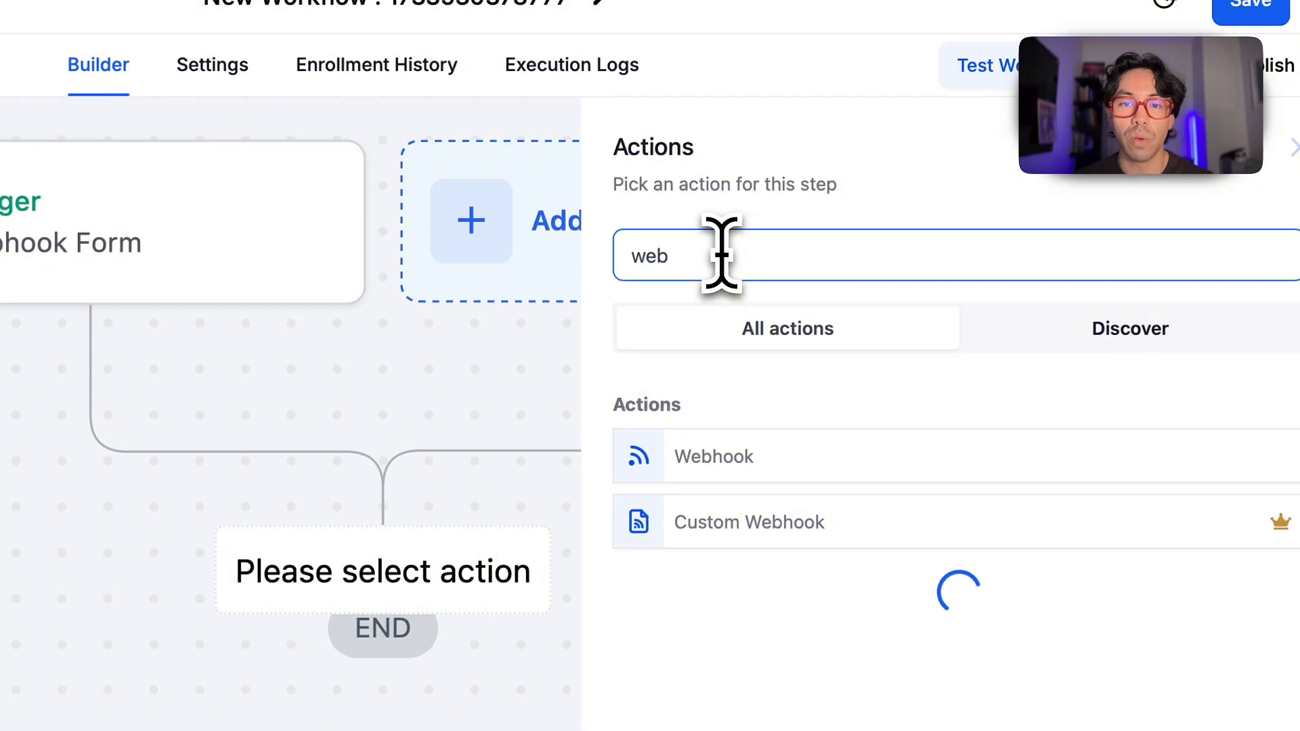
click(784, 471)
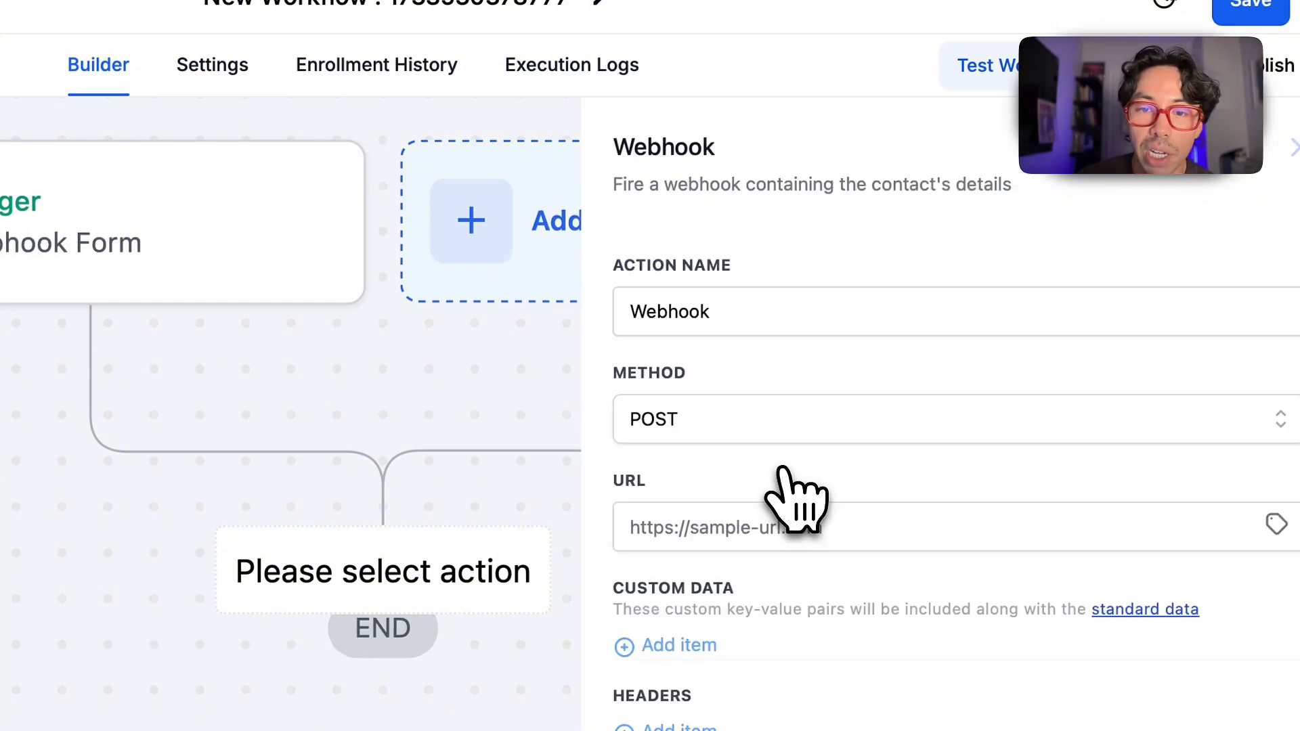
click(775, 429)
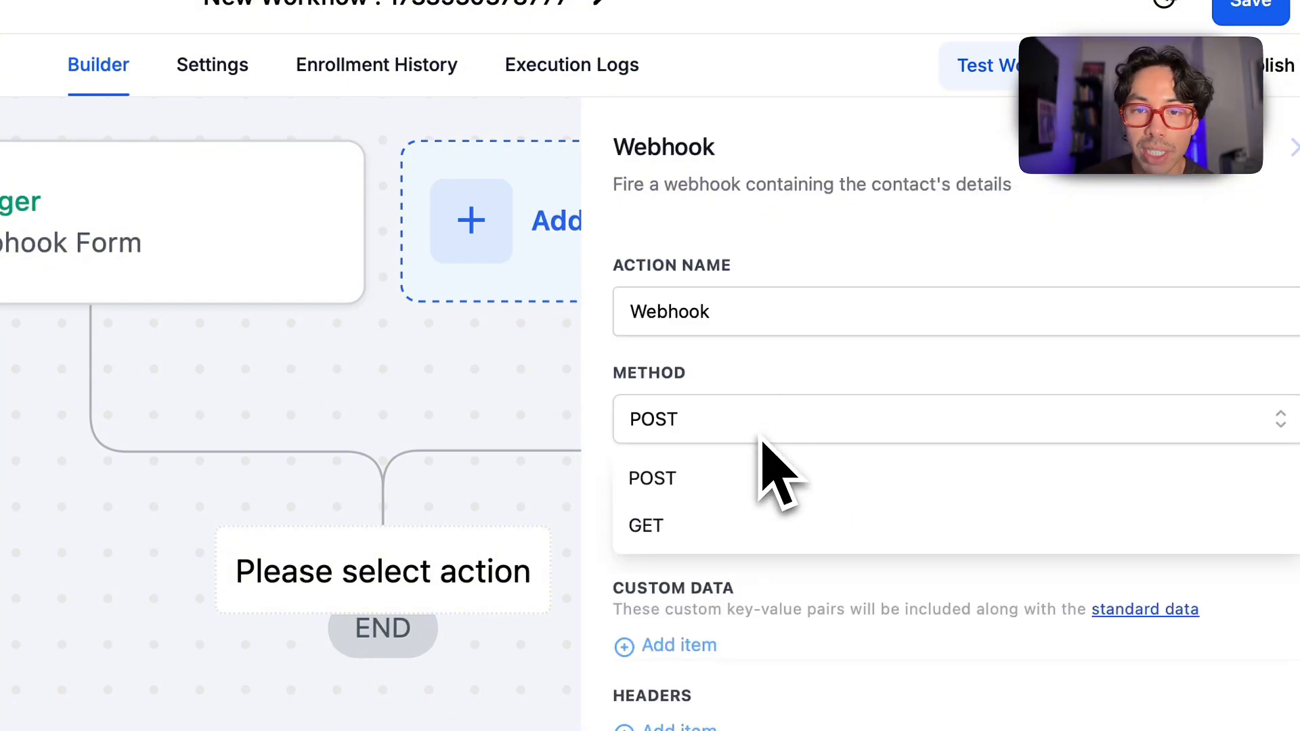
click(744, 535)
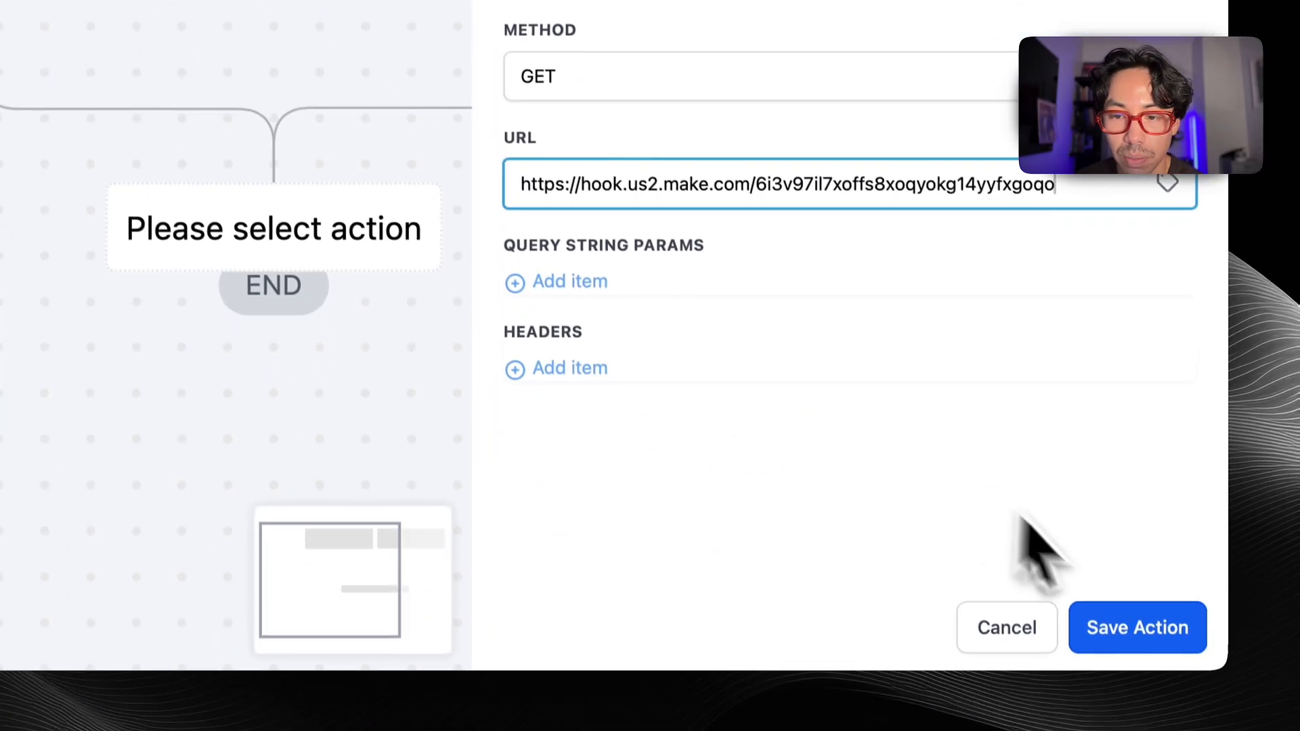
click(1127, 630)
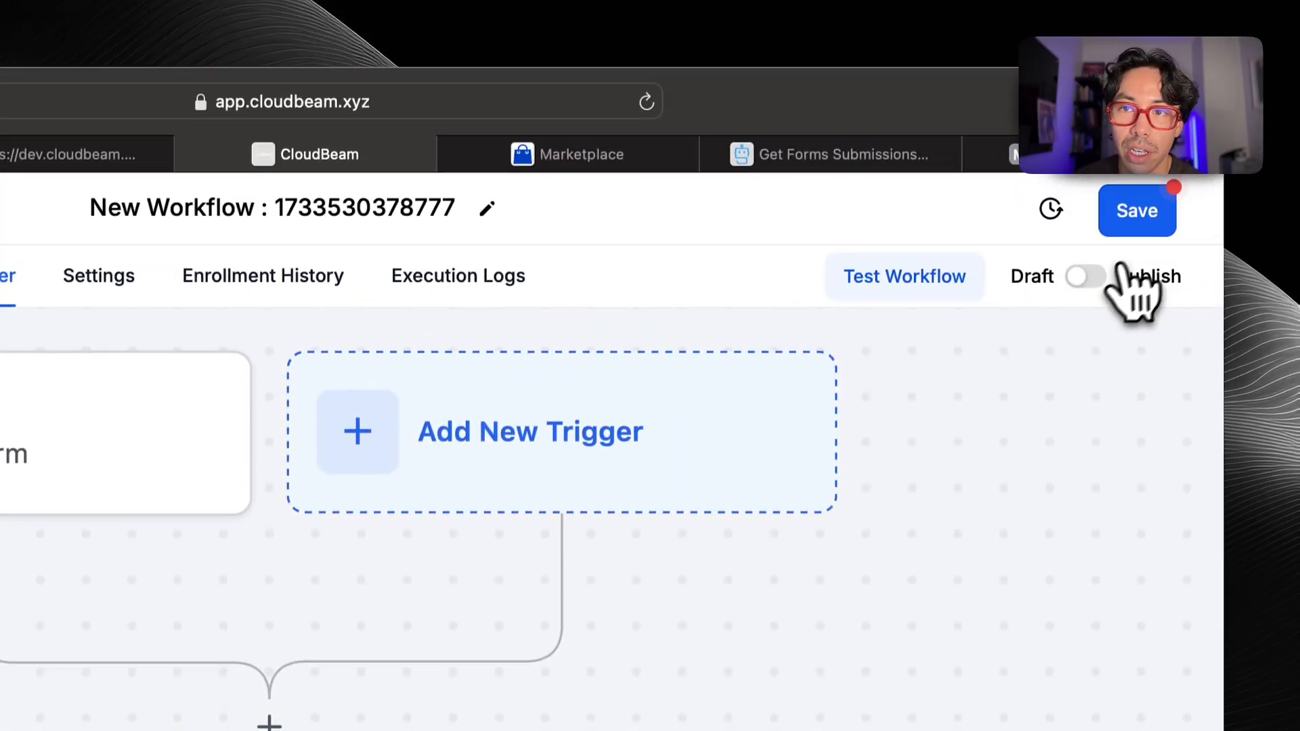
Publish the CloudBeam workflow, rename it 'YT Demo Lead Filter', and save it.
click(1091, 283)
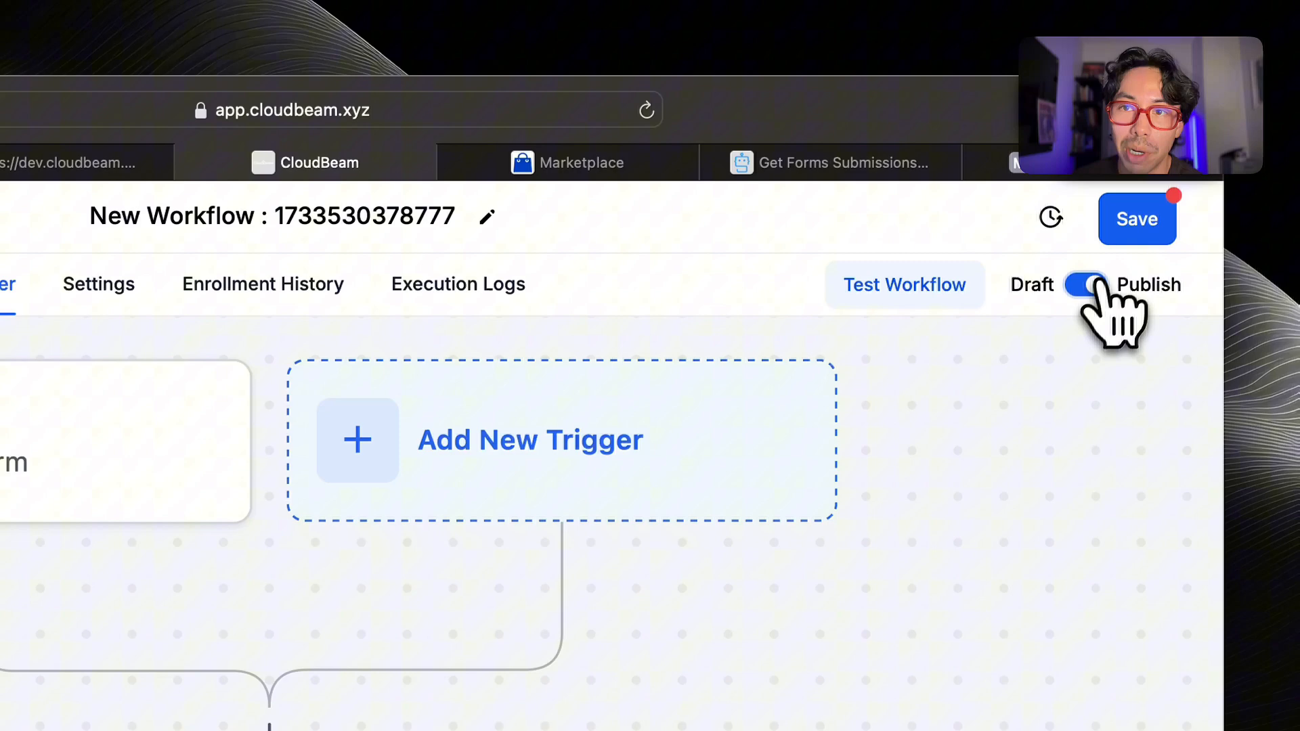
click(1146, 224)
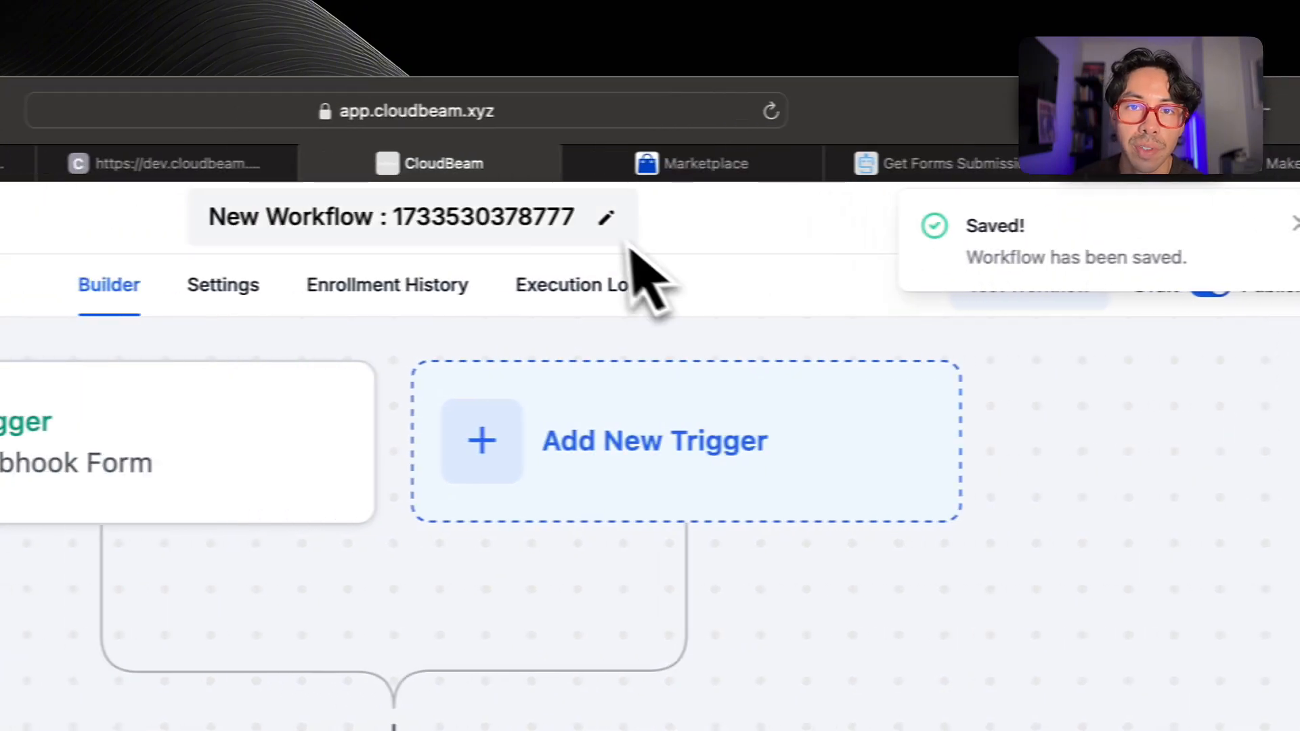
click(466, 218)
text(Y)
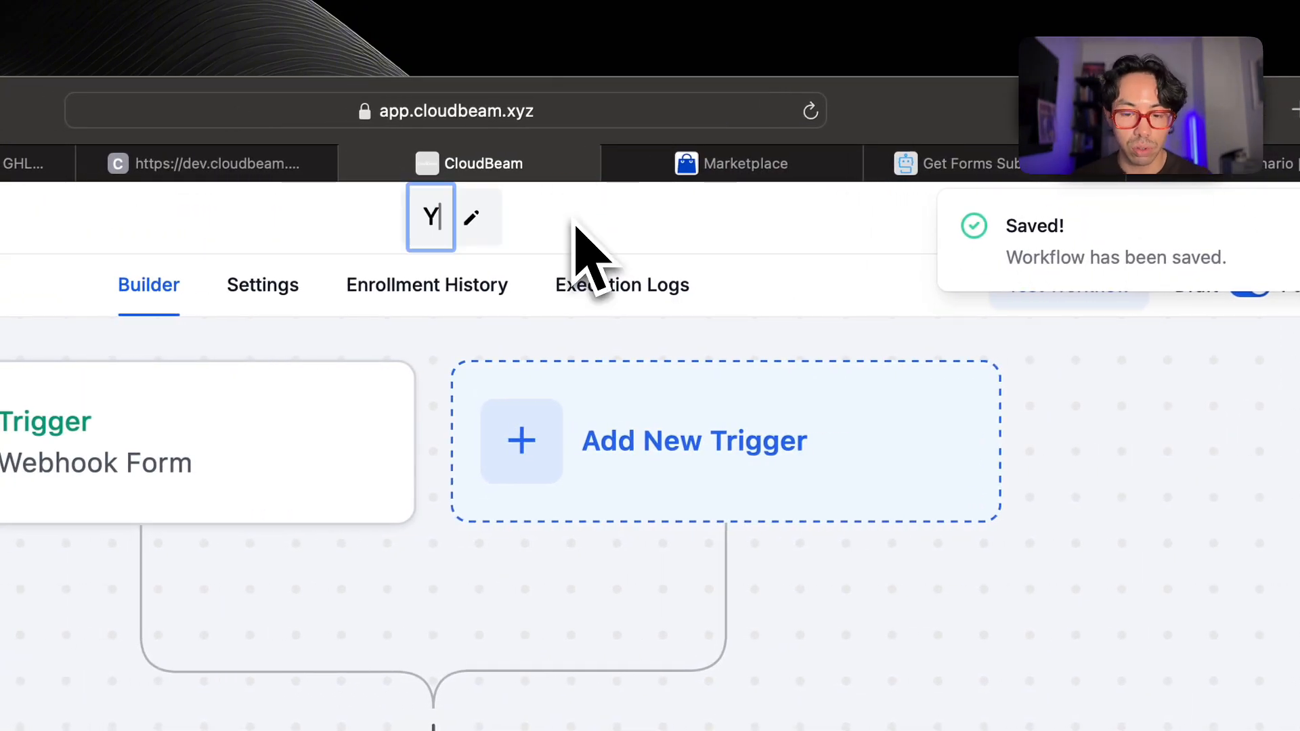
text(T )
text(Demo)
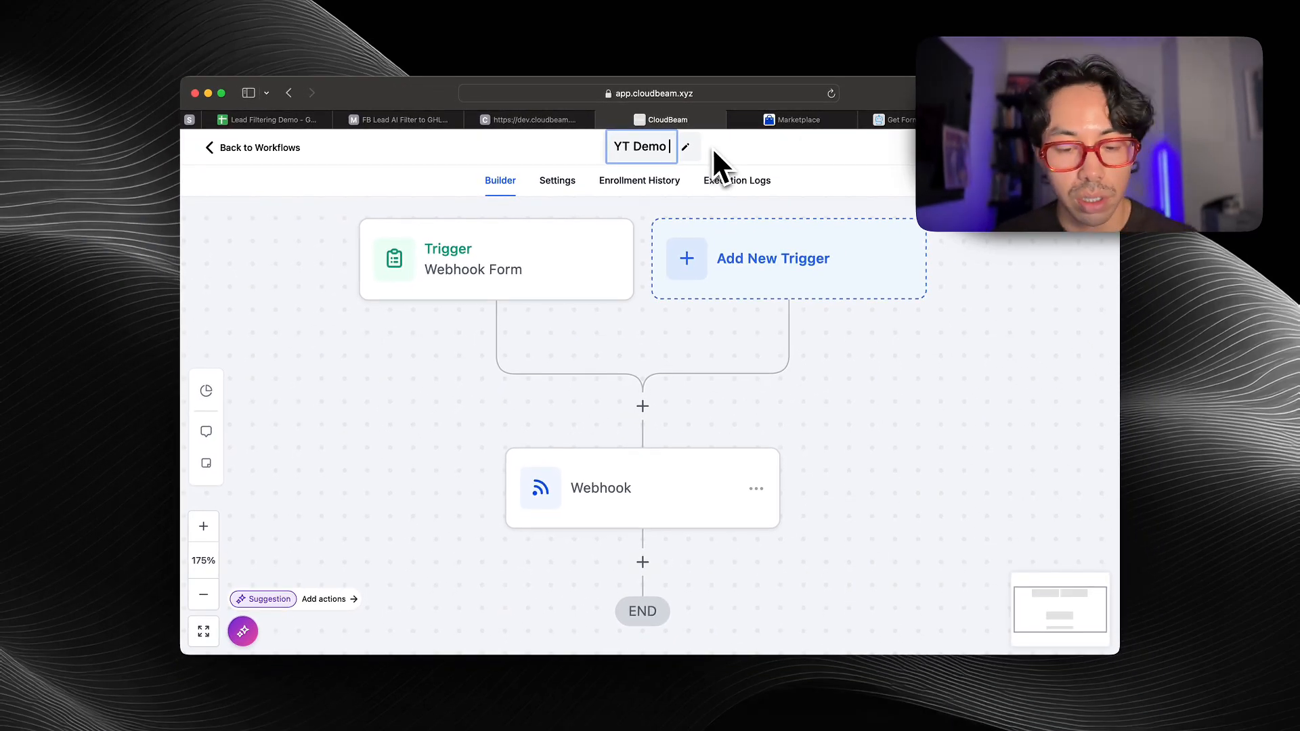
text( Lead Fi)
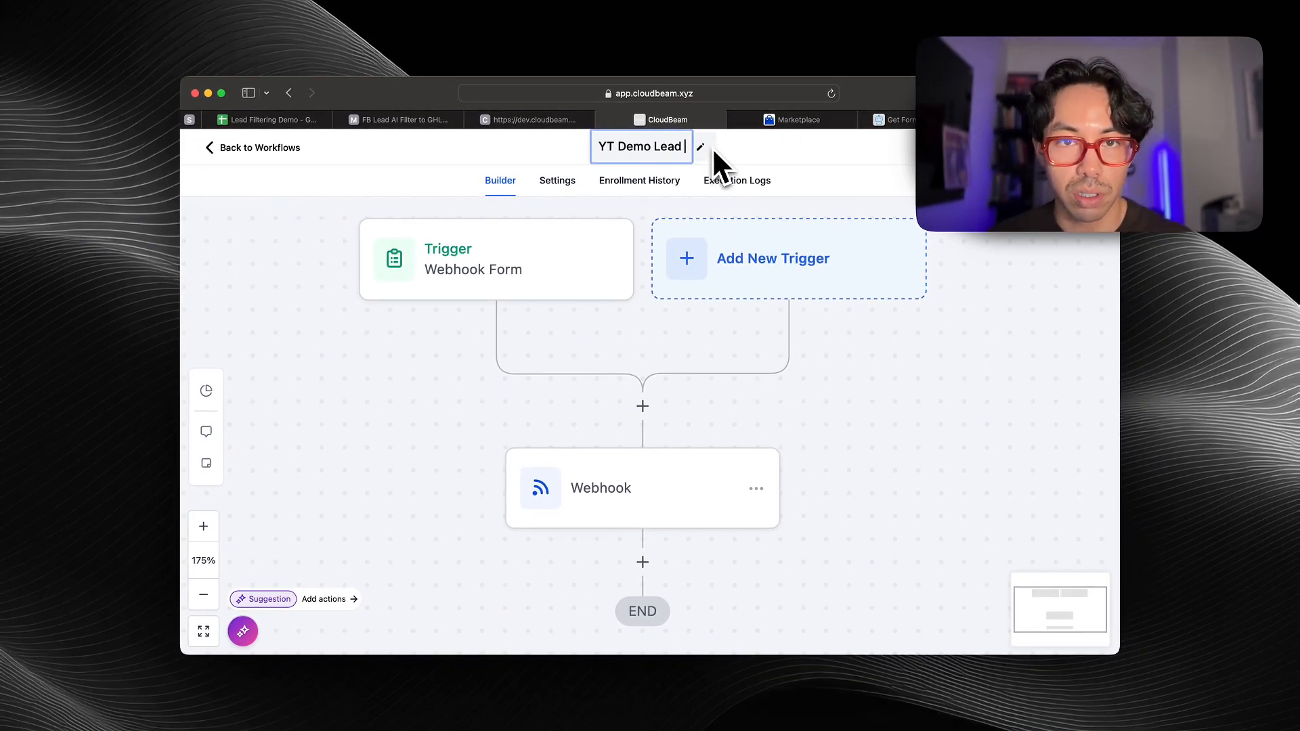
text(lter)
key(Return)
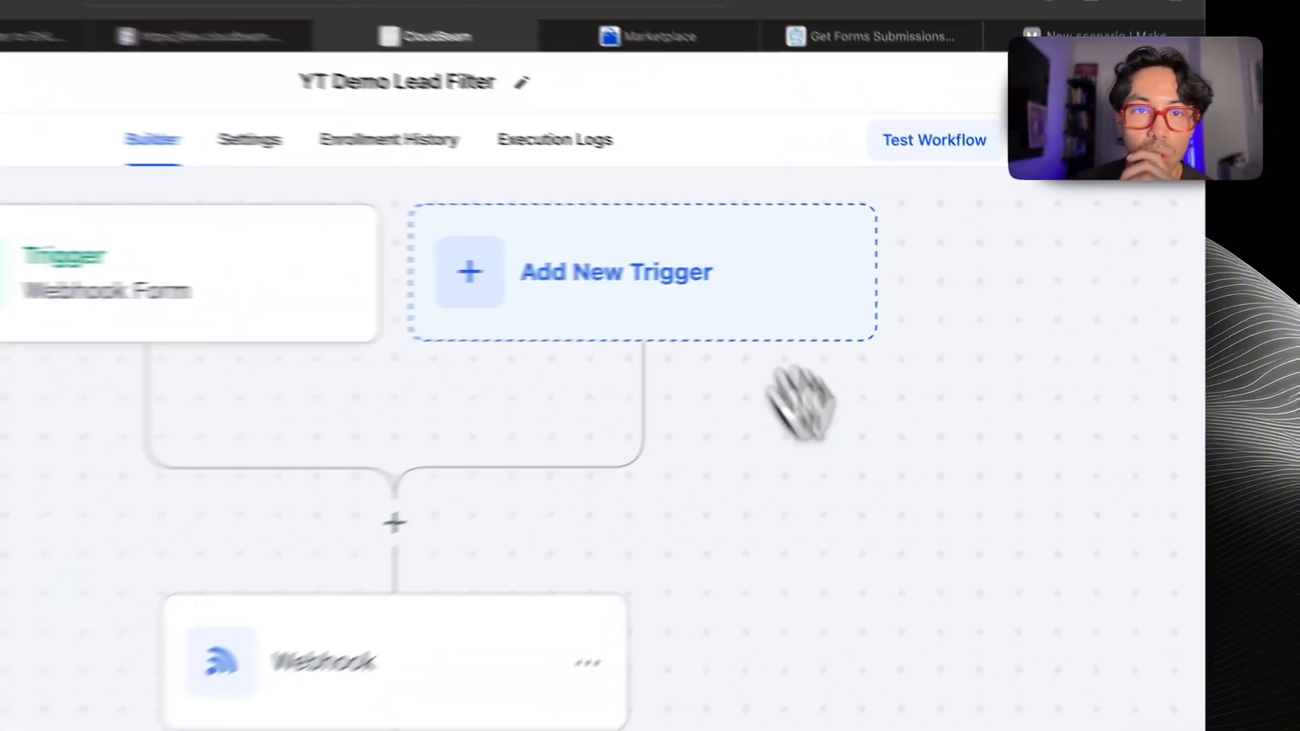
click(1121, 206)
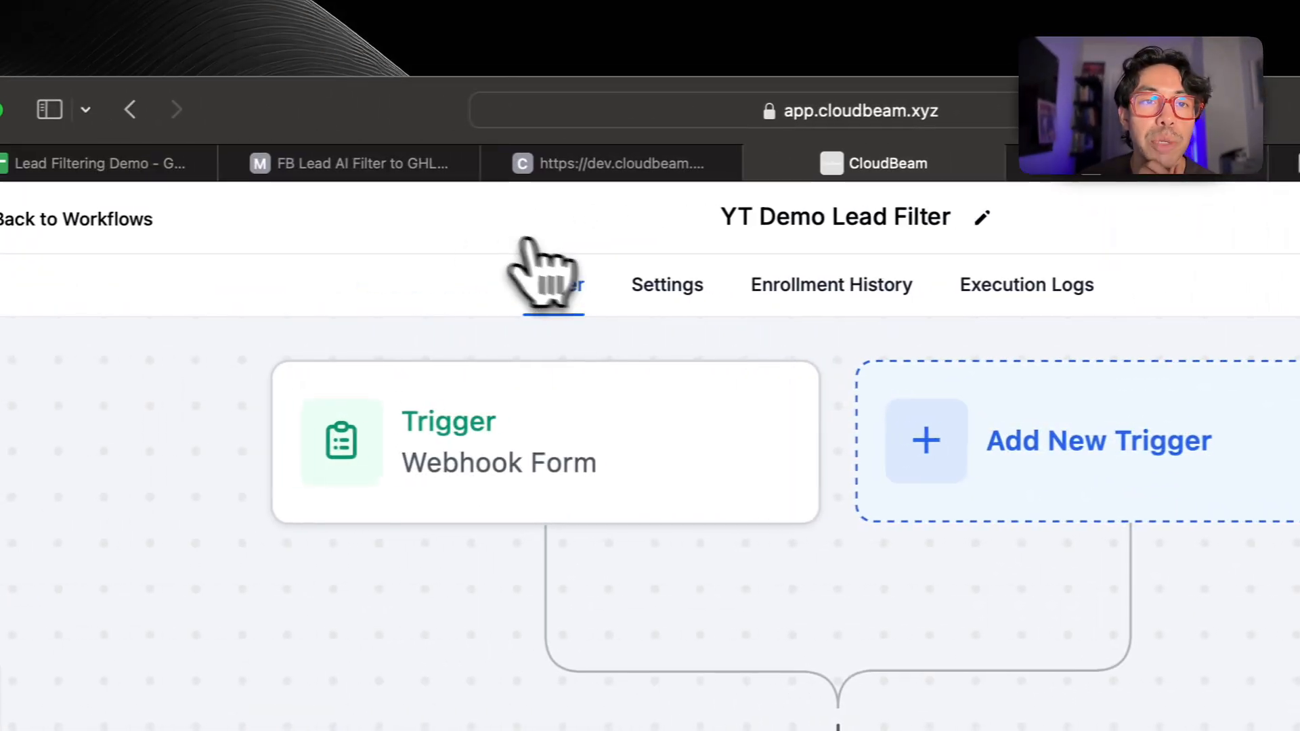
click(388, 173)
Close the webhook settings without changes and run only the Webhooks module.
click(627, 173)
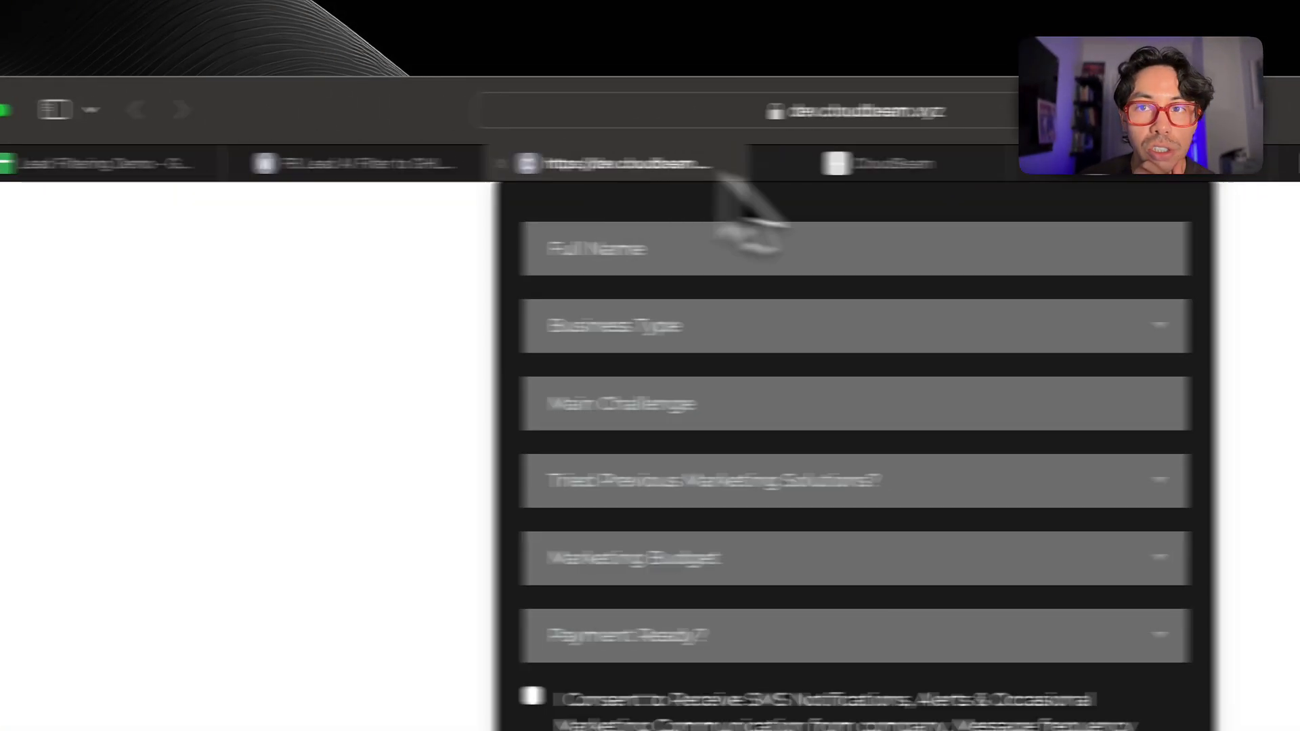
drag(1171, 177, 516, 187)
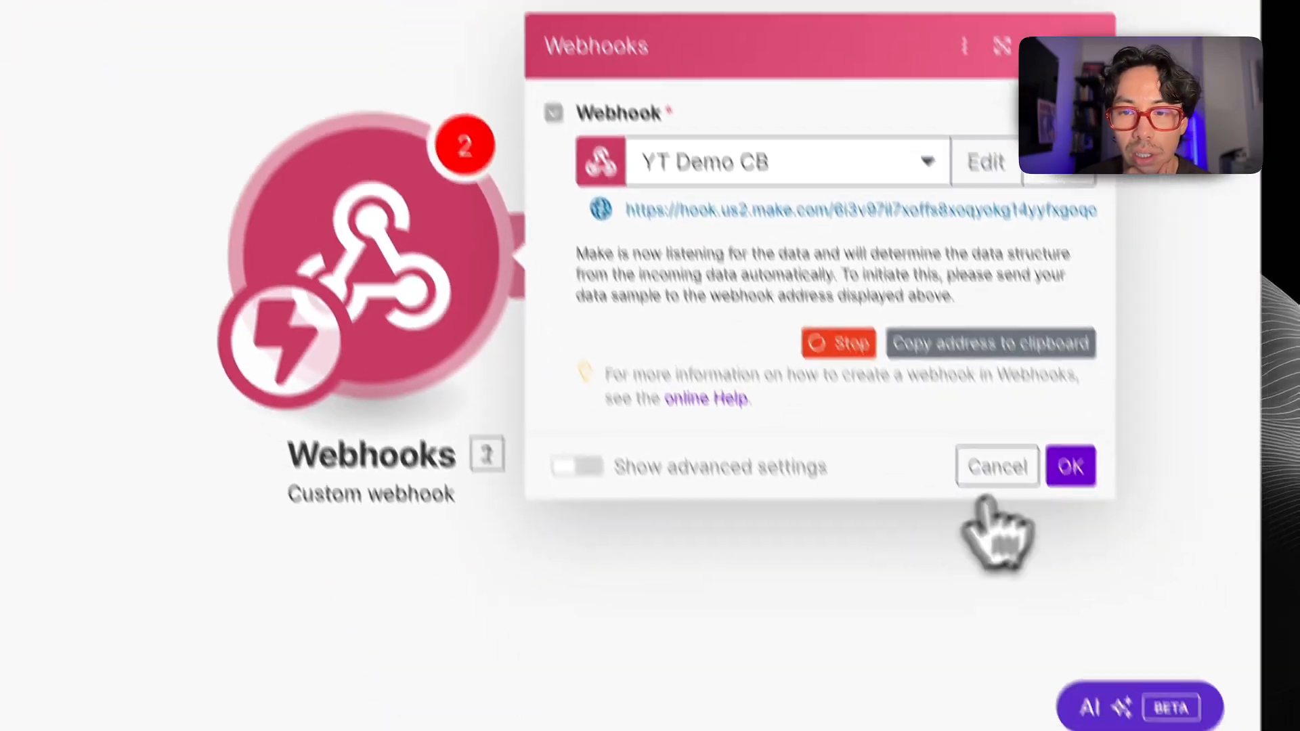
click(993, 464)
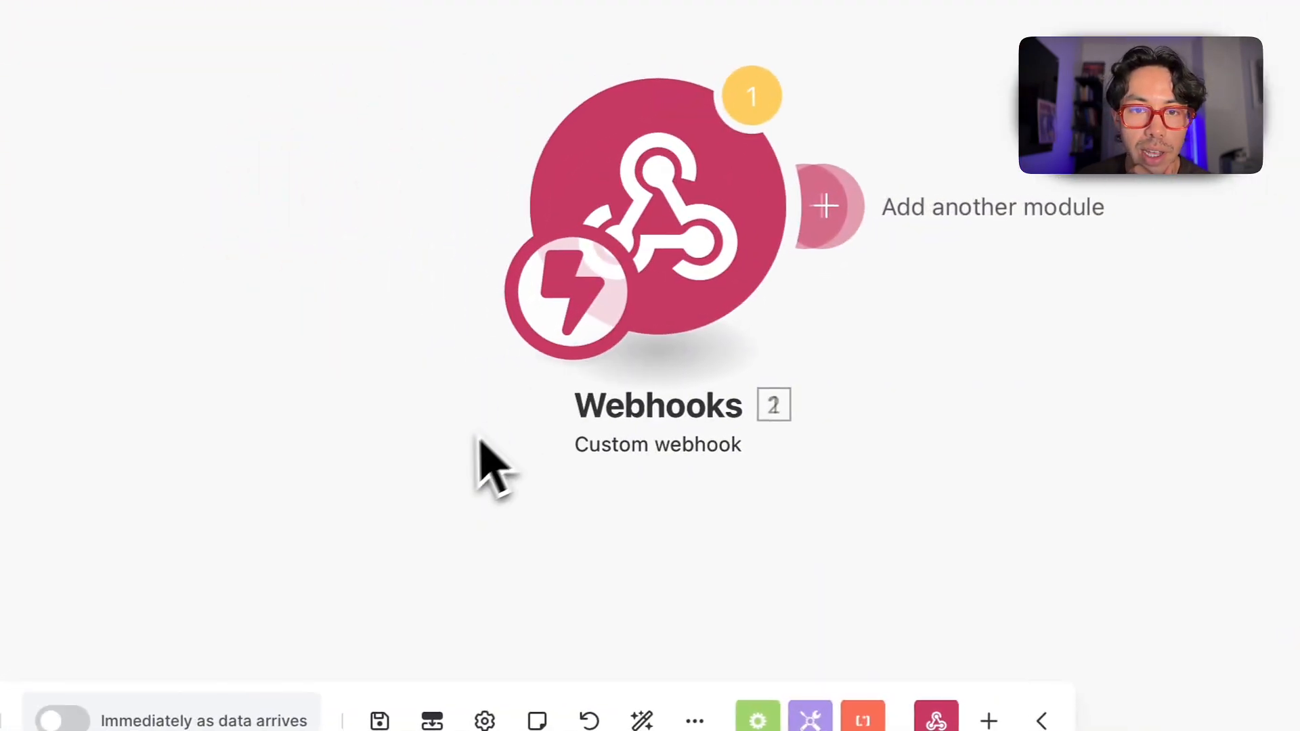
right_click(621, 177)
click(718, 295)
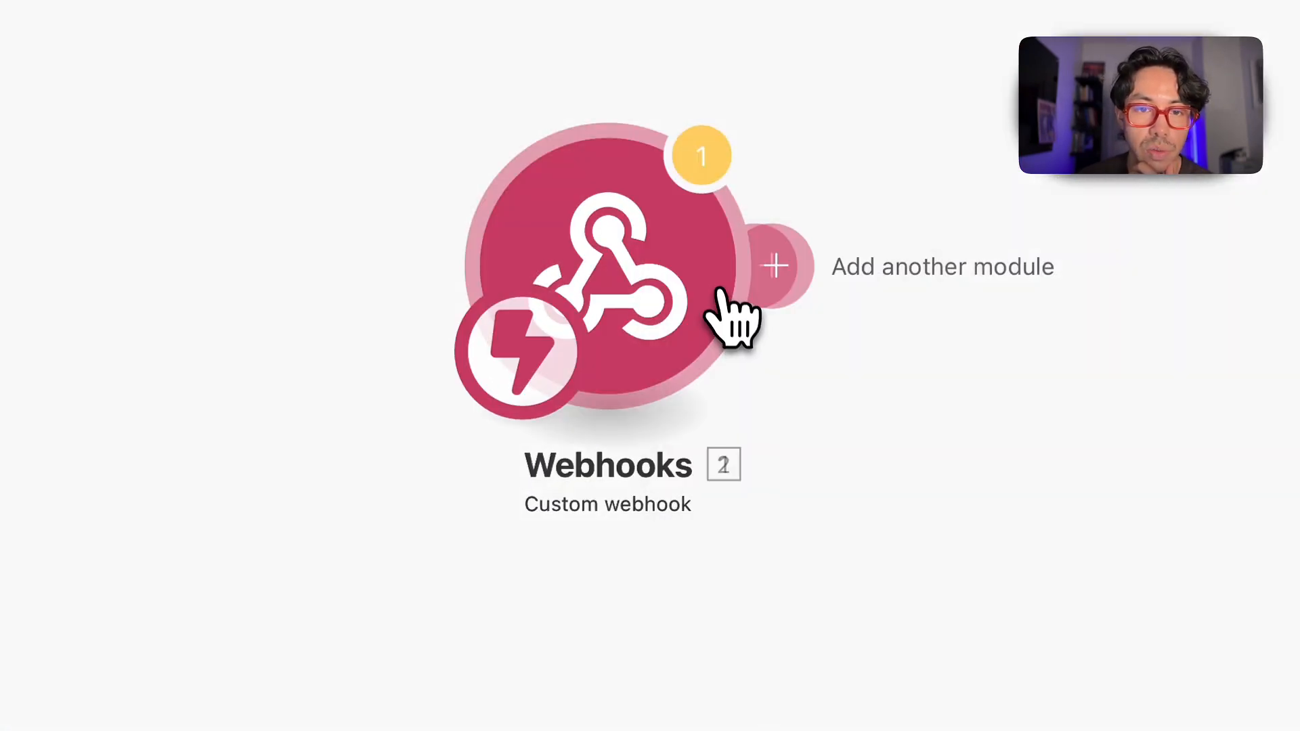
click(582, 419)
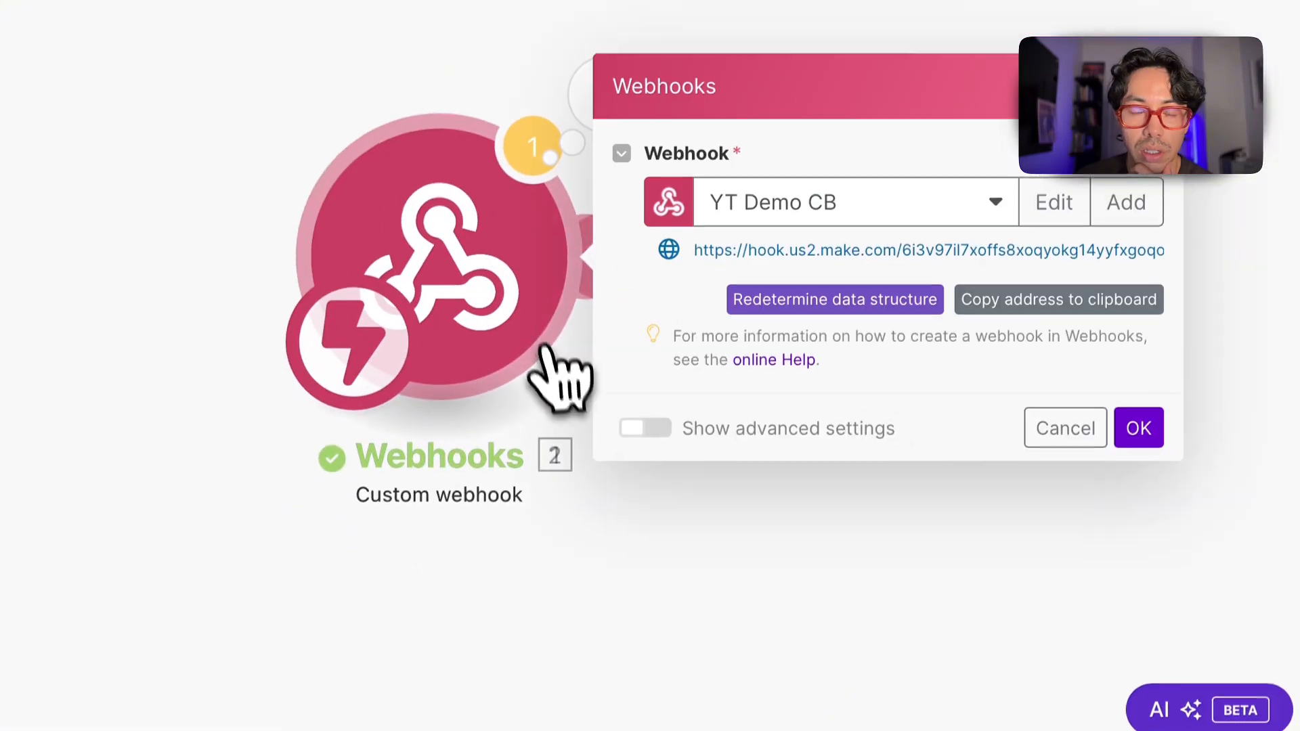
click(611, 606)
right_click(512, 416)
click(582, 438)
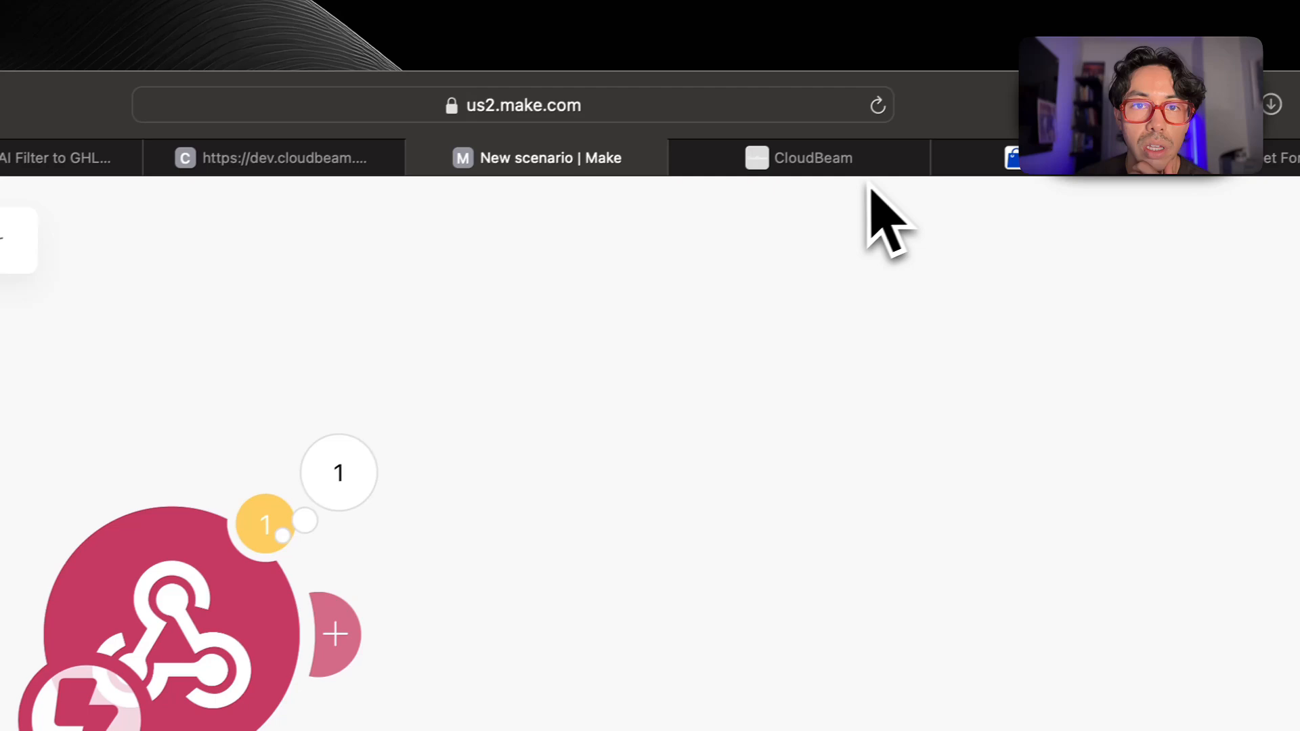
Review the webhook's no-bundles result and dismiss its warning message.
click(838, 161)
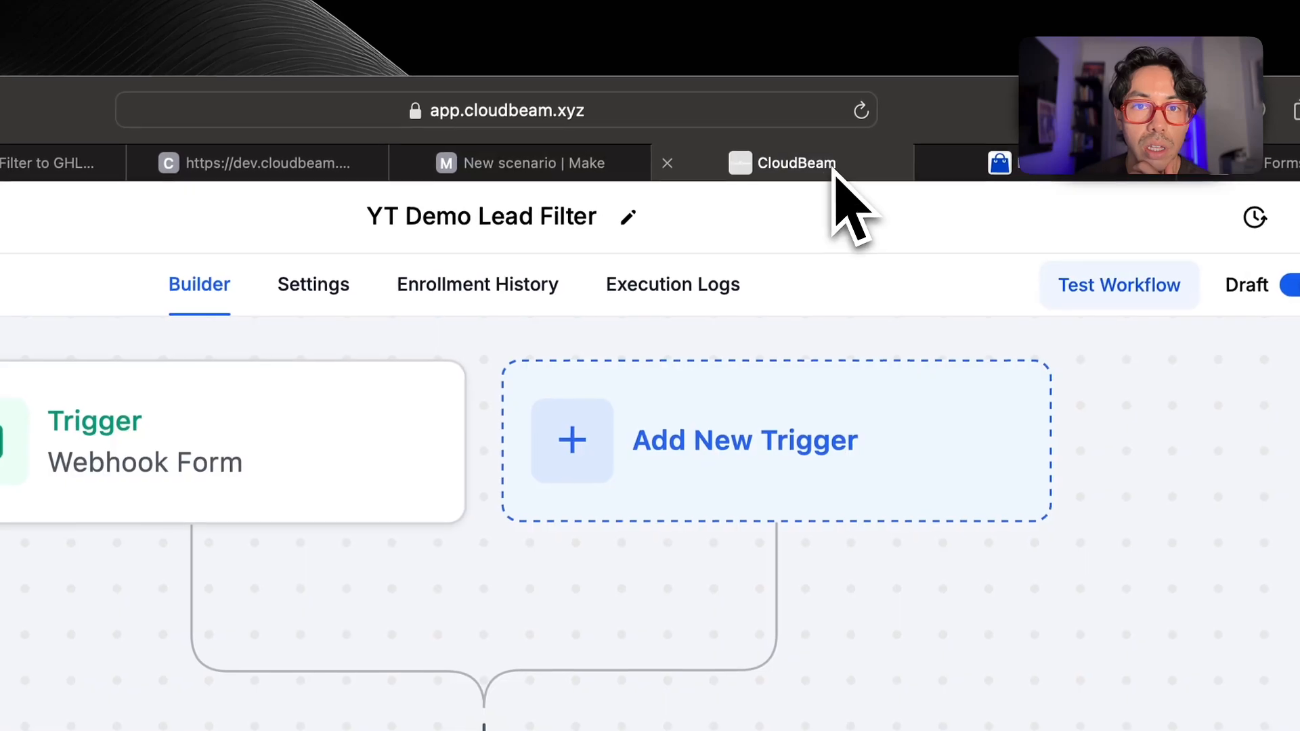
click(592, 159)
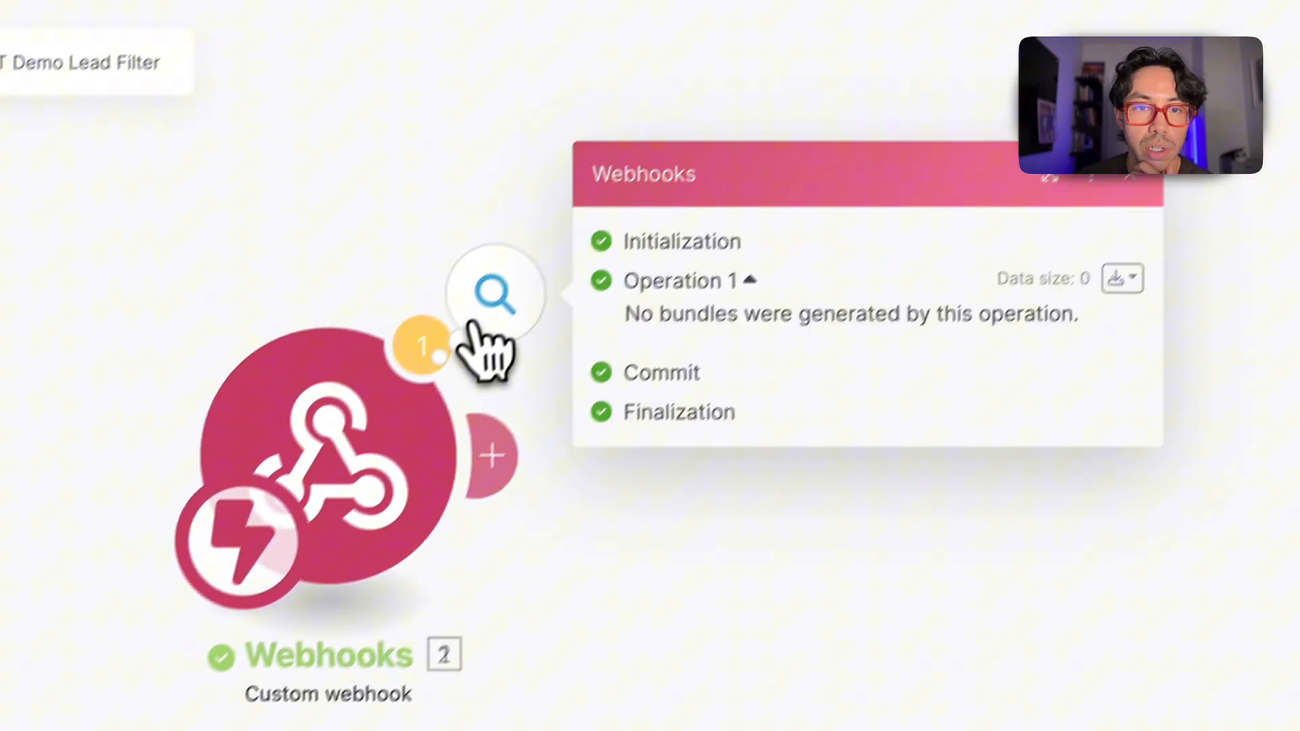
click(256, 527)
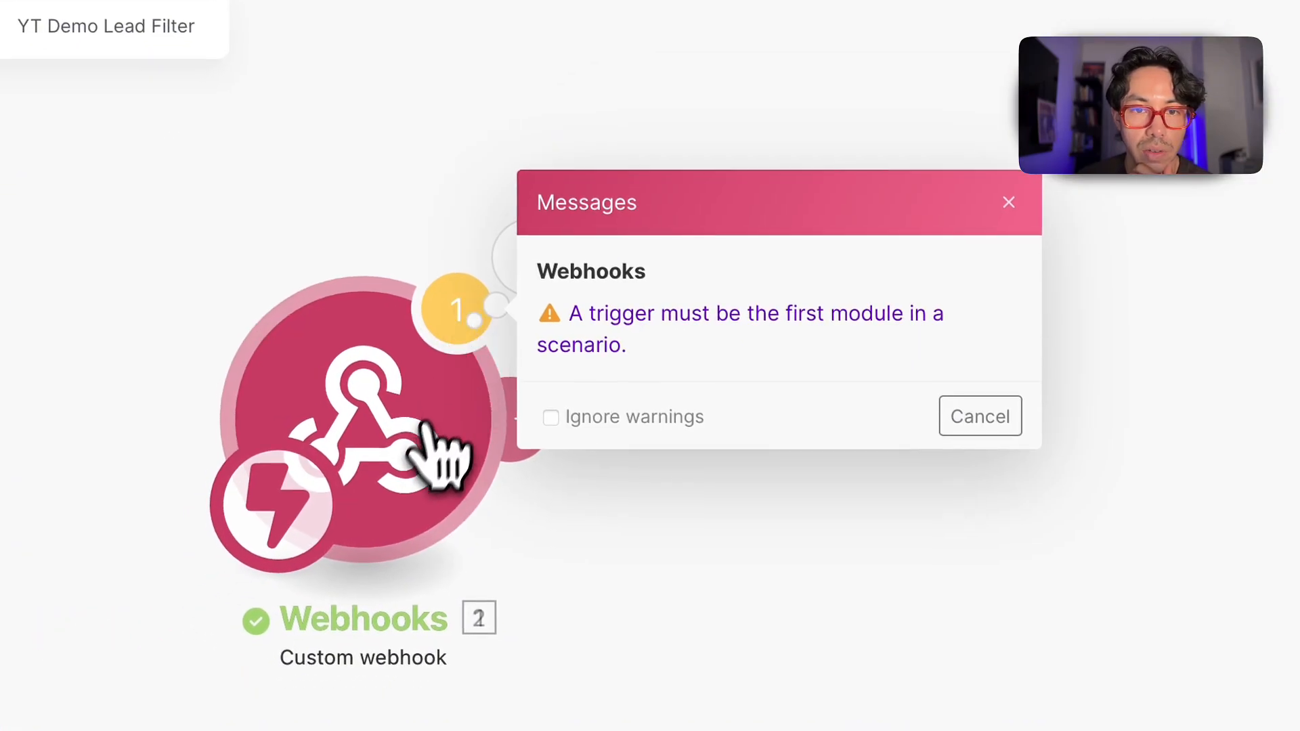
click(666, 471)
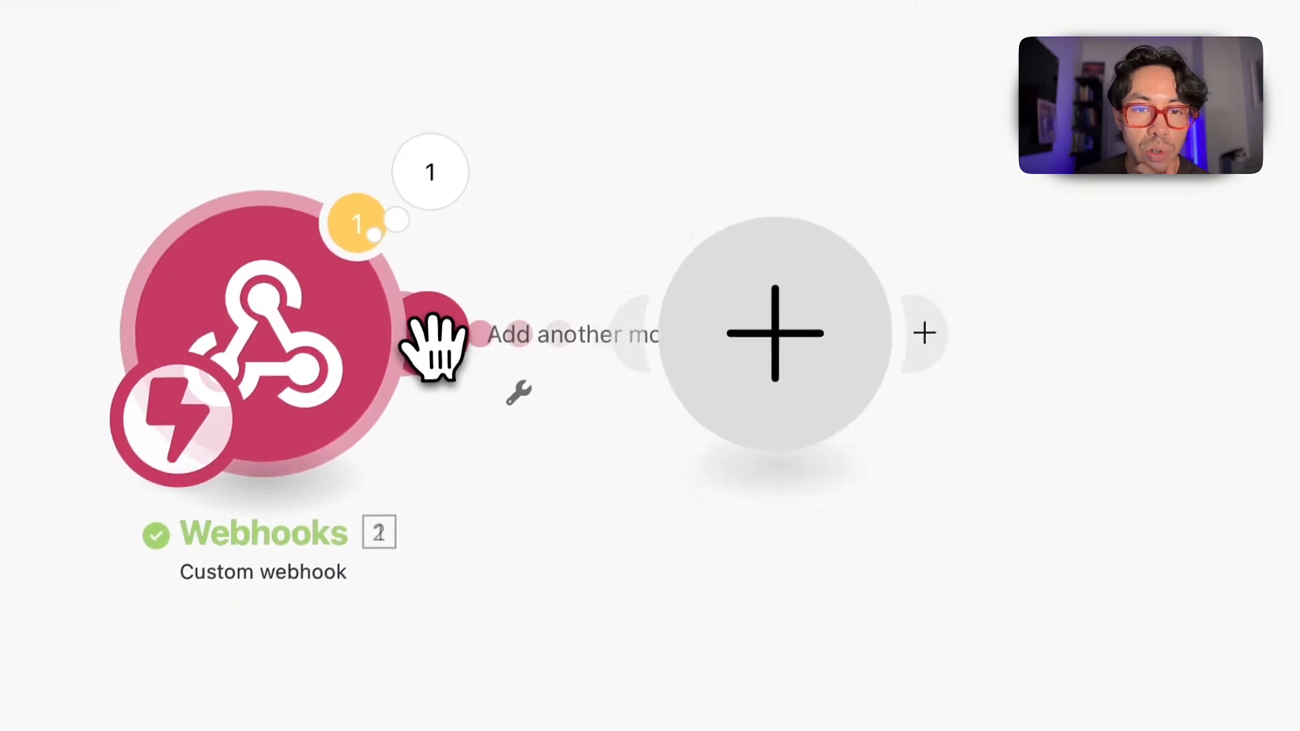
Add an HTTP 'Make an OAuth 2.0 request' module and name its new connection 'YT Demo'.
click(789, 372)
click(1083, 414)
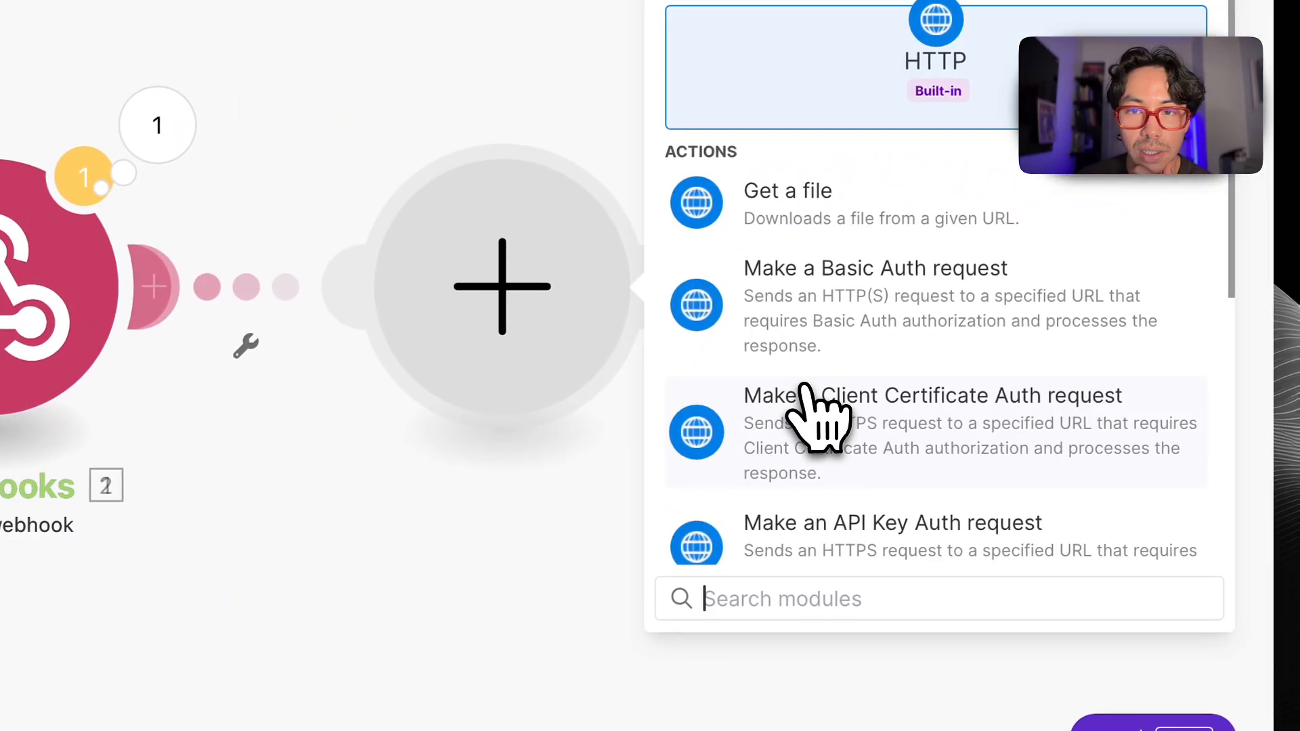
scroll(856, 348, down, 5)
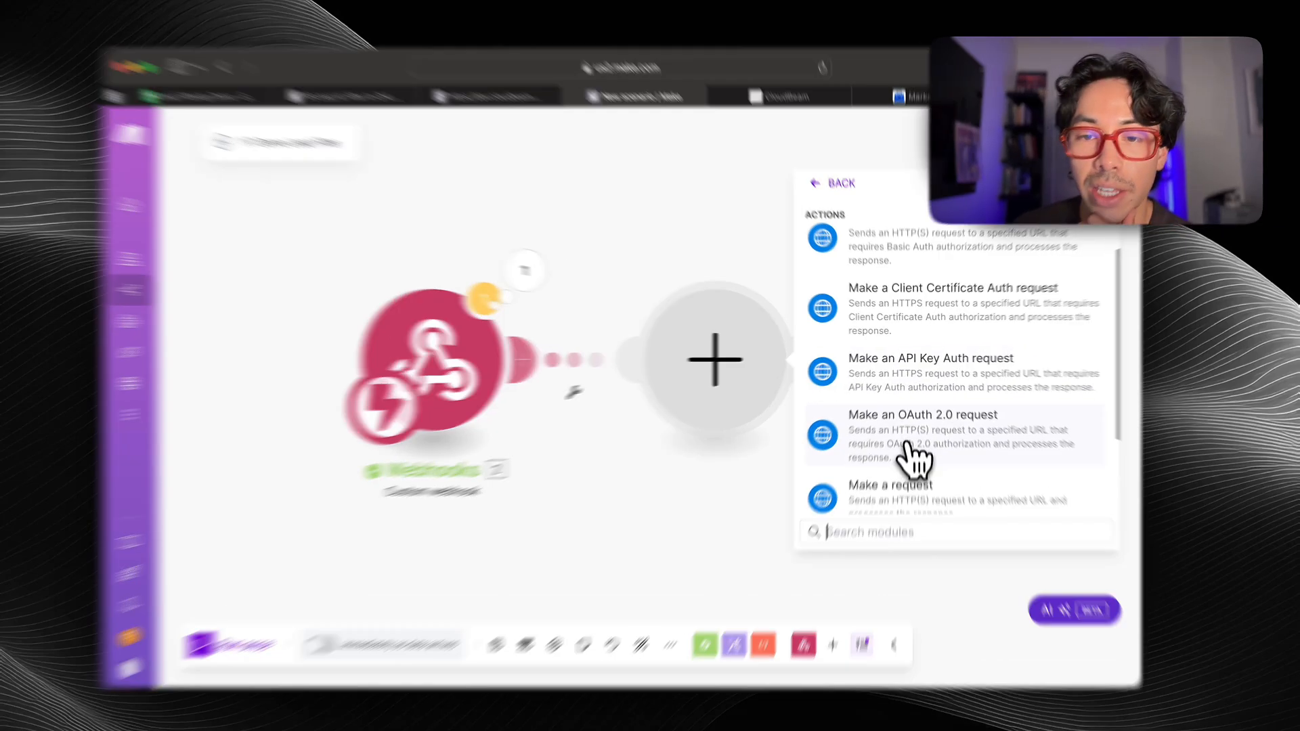
click(914, 447)
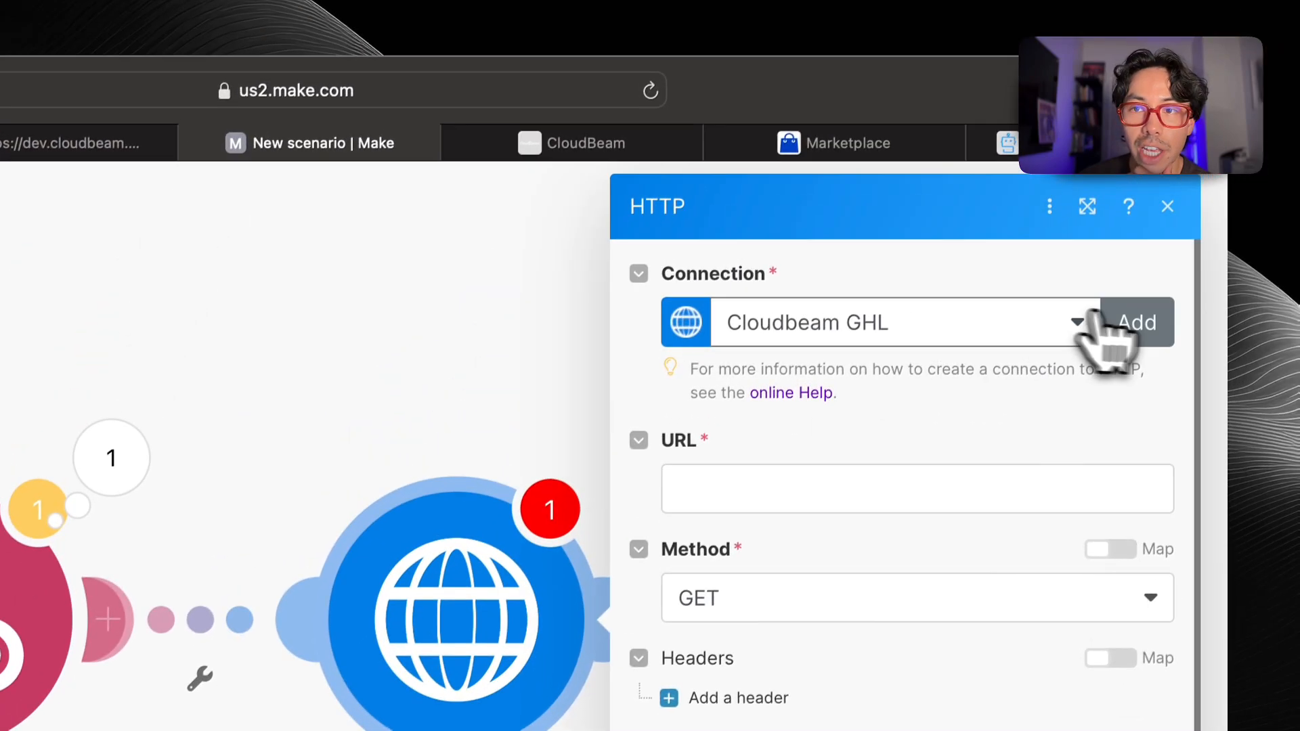
click(1249, 78)
triple_click(871, 333)
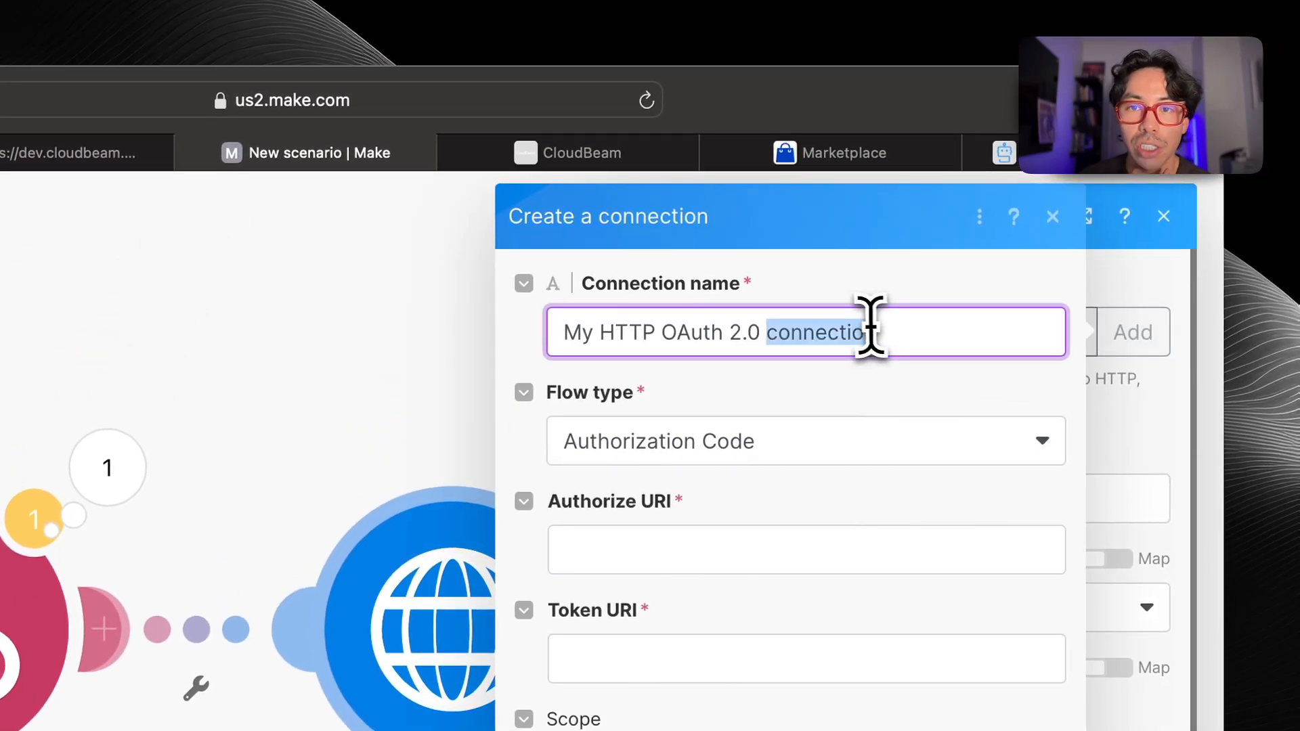
text(YT D)
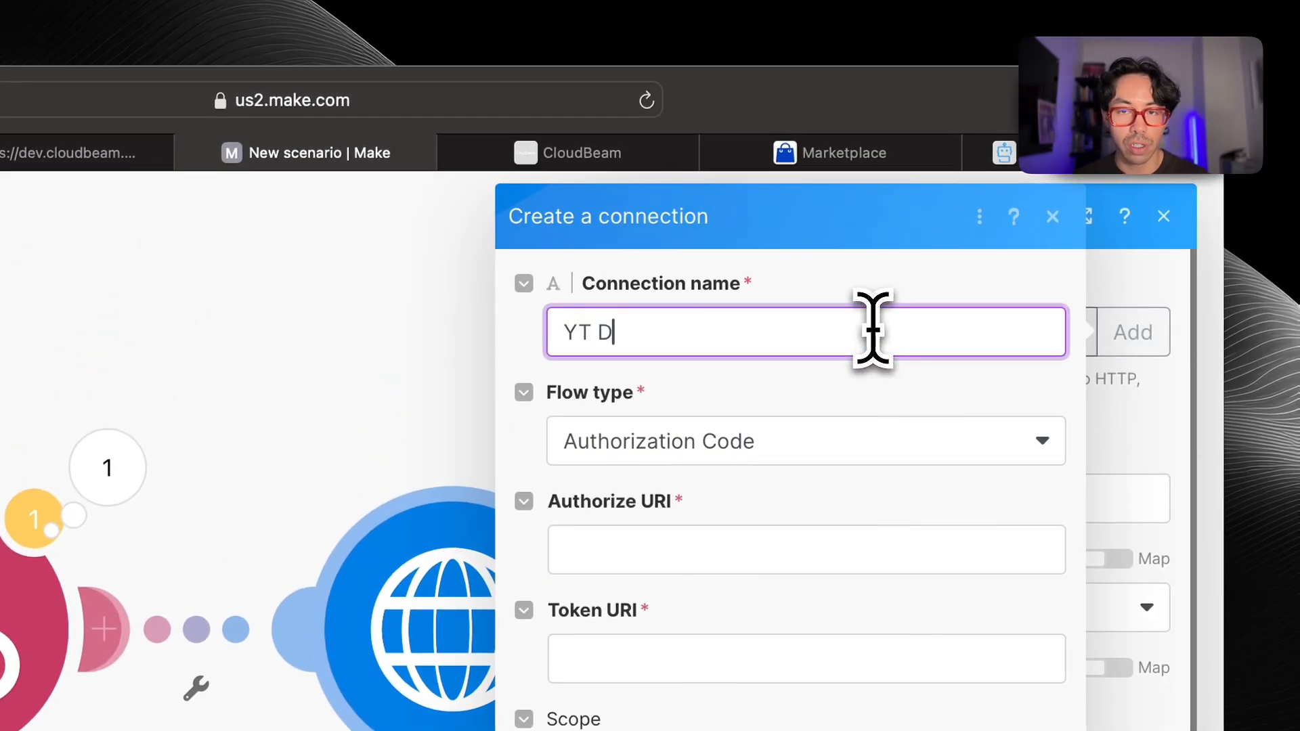
text(emo)
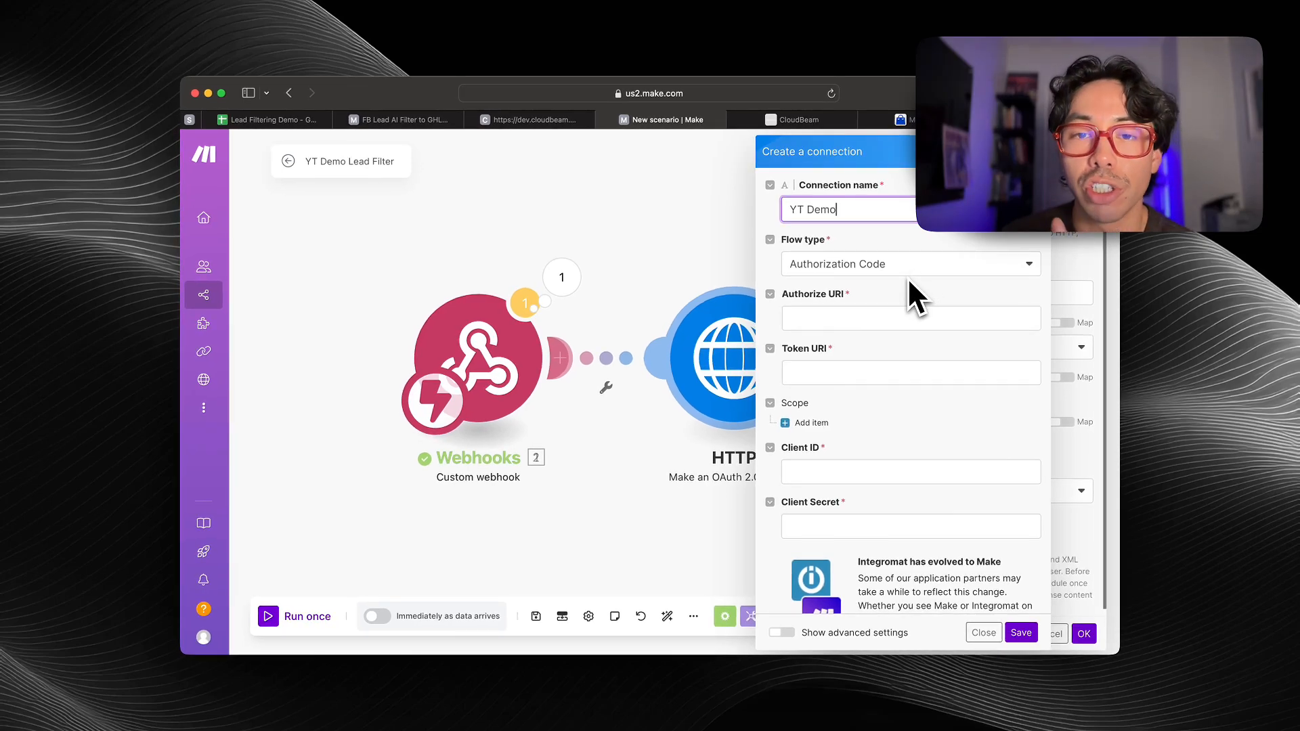
Copy the white-labeled chooselocation authorization URL from HighLevel's Authorization docs.
click(917, 123)
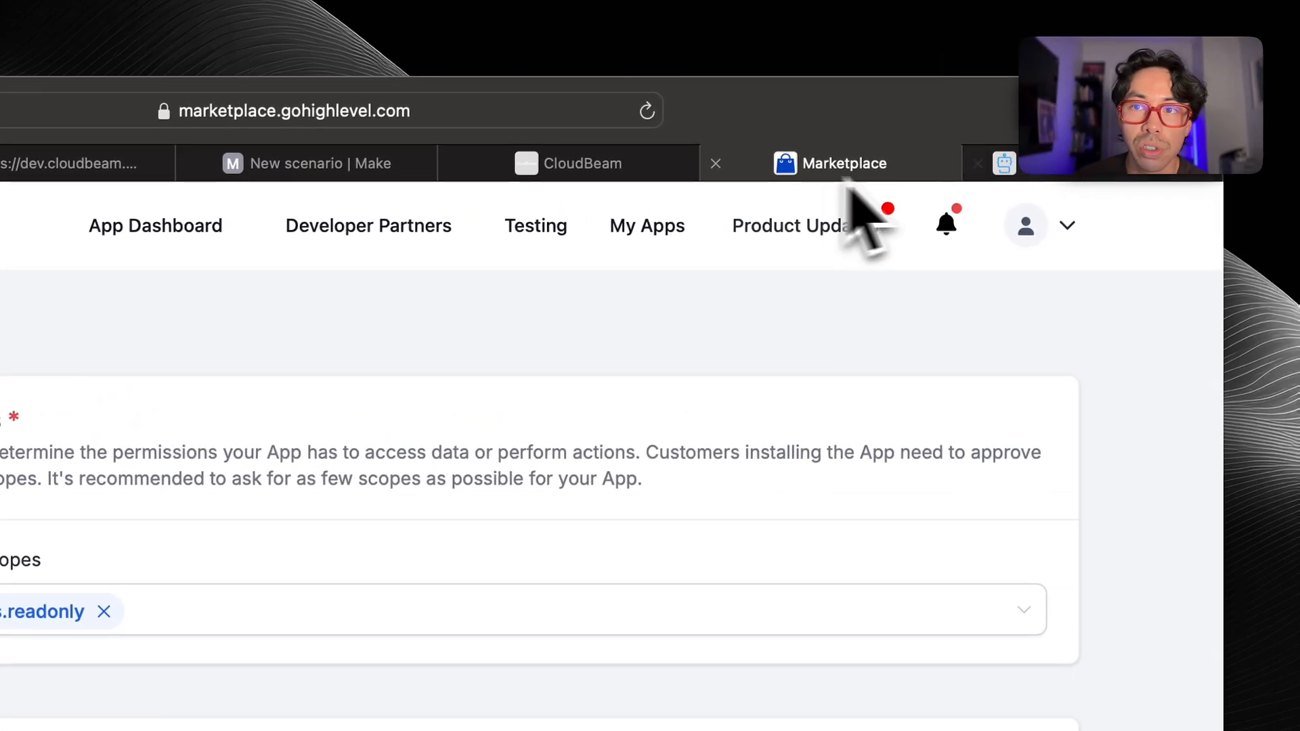
click(1012, 154)
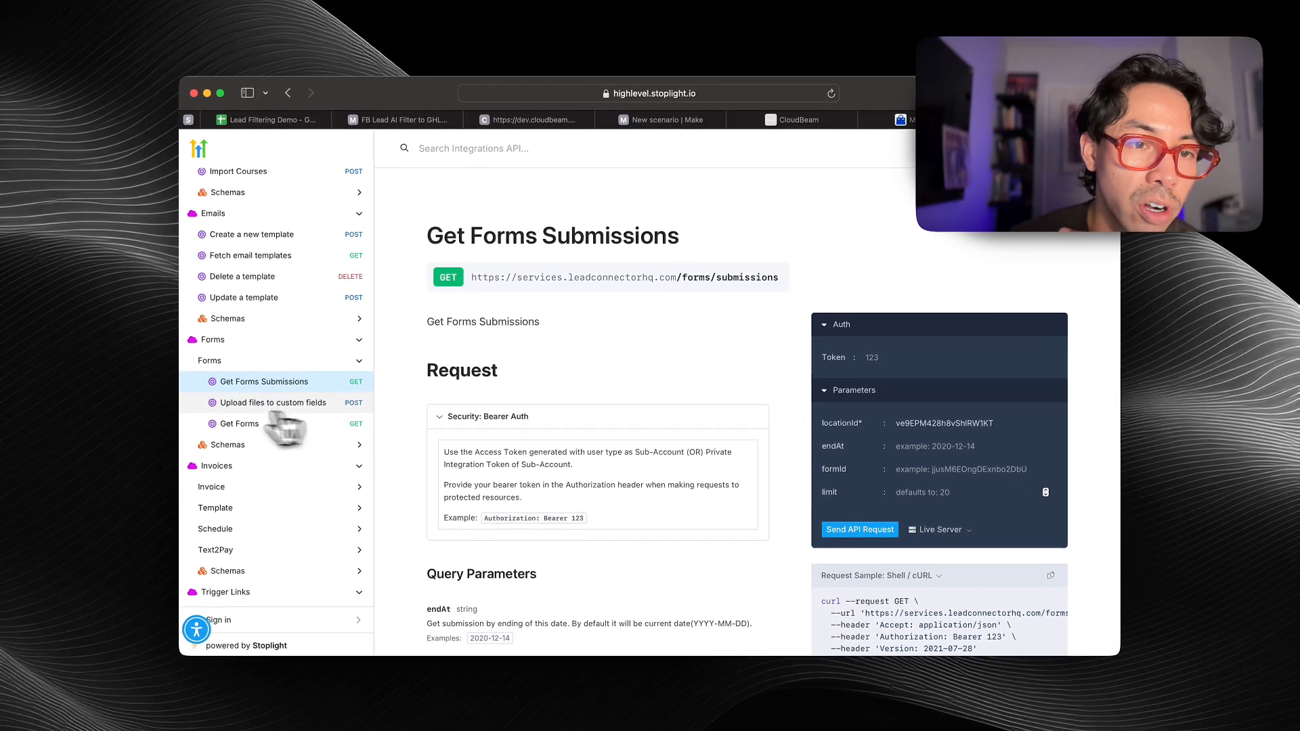
scroll(218, 415, down, 5)
scroll(217, 415, up, 15)
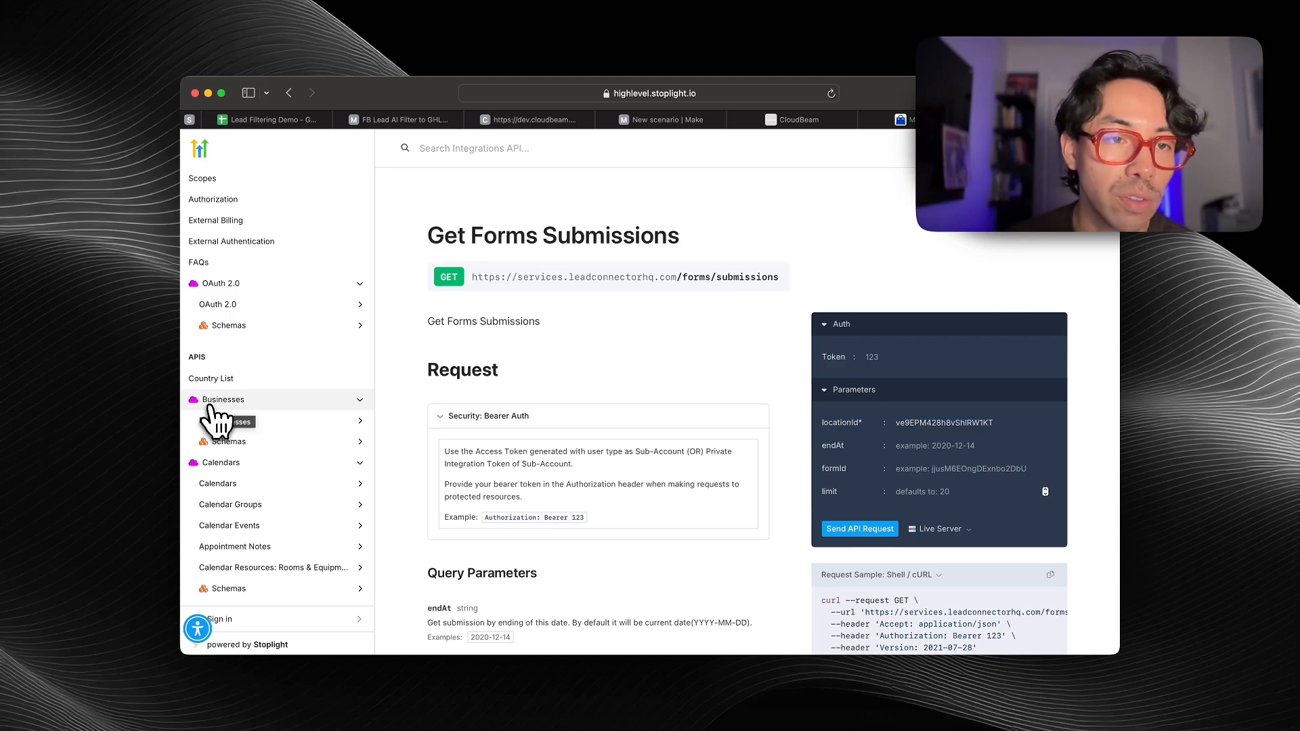
scroll(216, 418, up, 4)
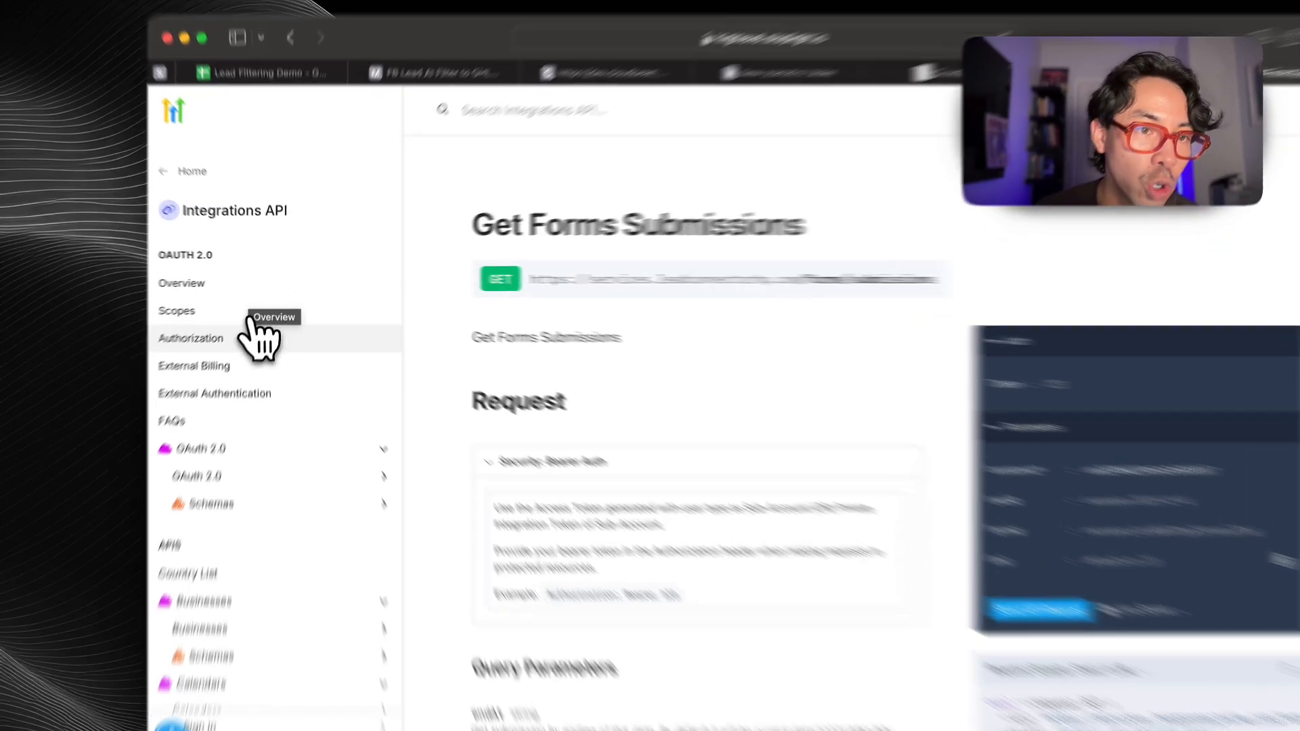
click(255, 326)
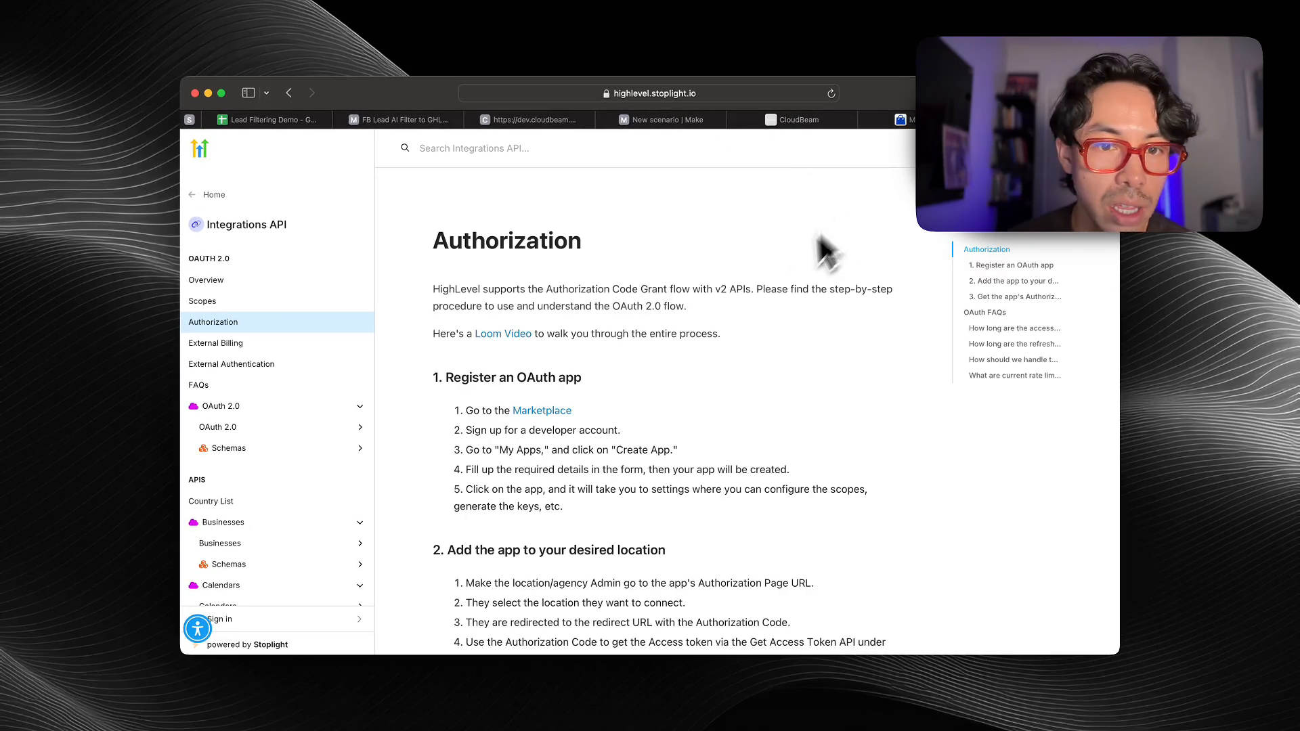
scroll(723, 380, down, 10)
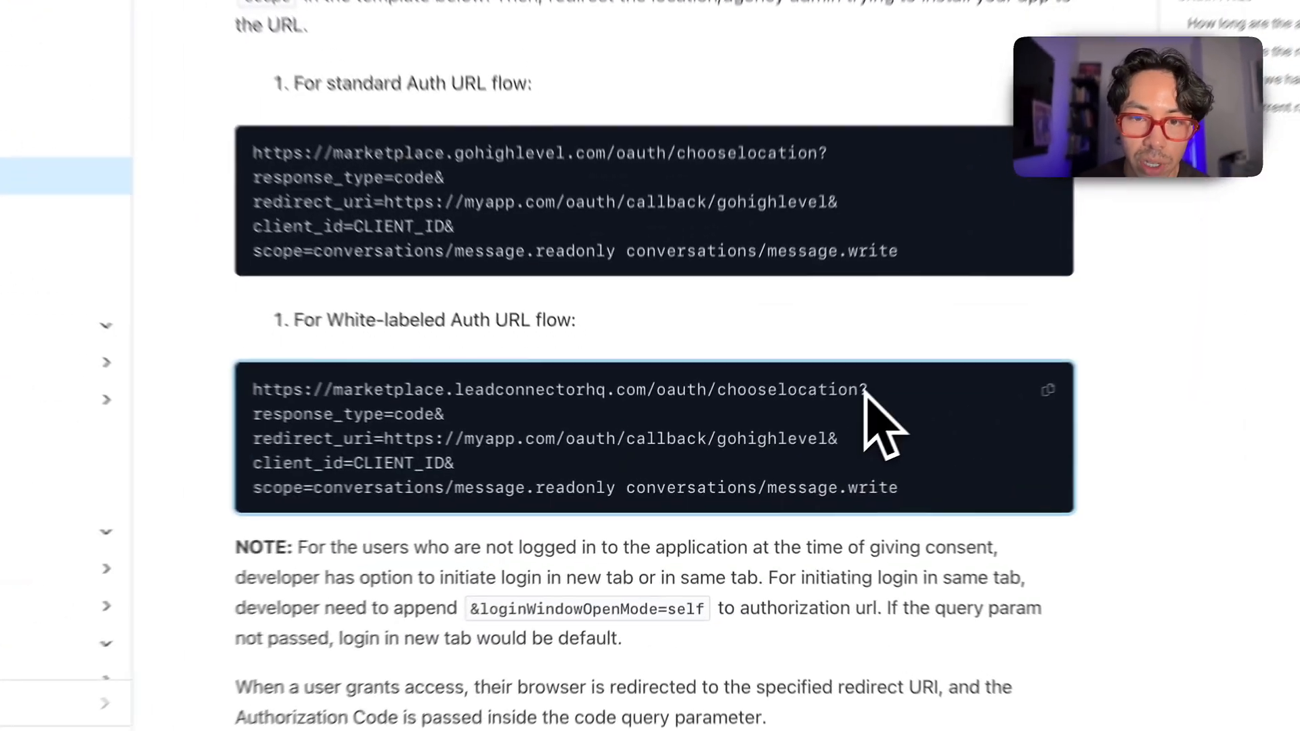
drag(783, 443, 573, 441)
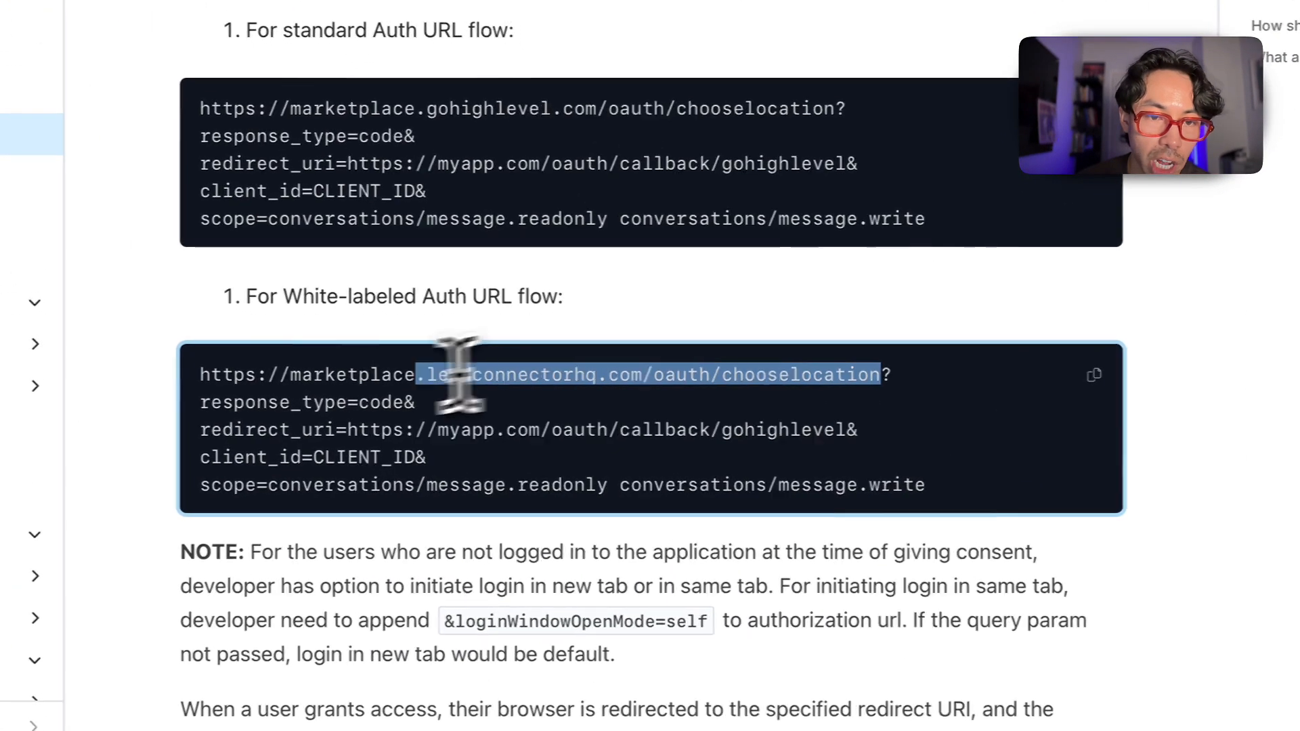
drag(459, 372, 128, 374)
key(super+c)
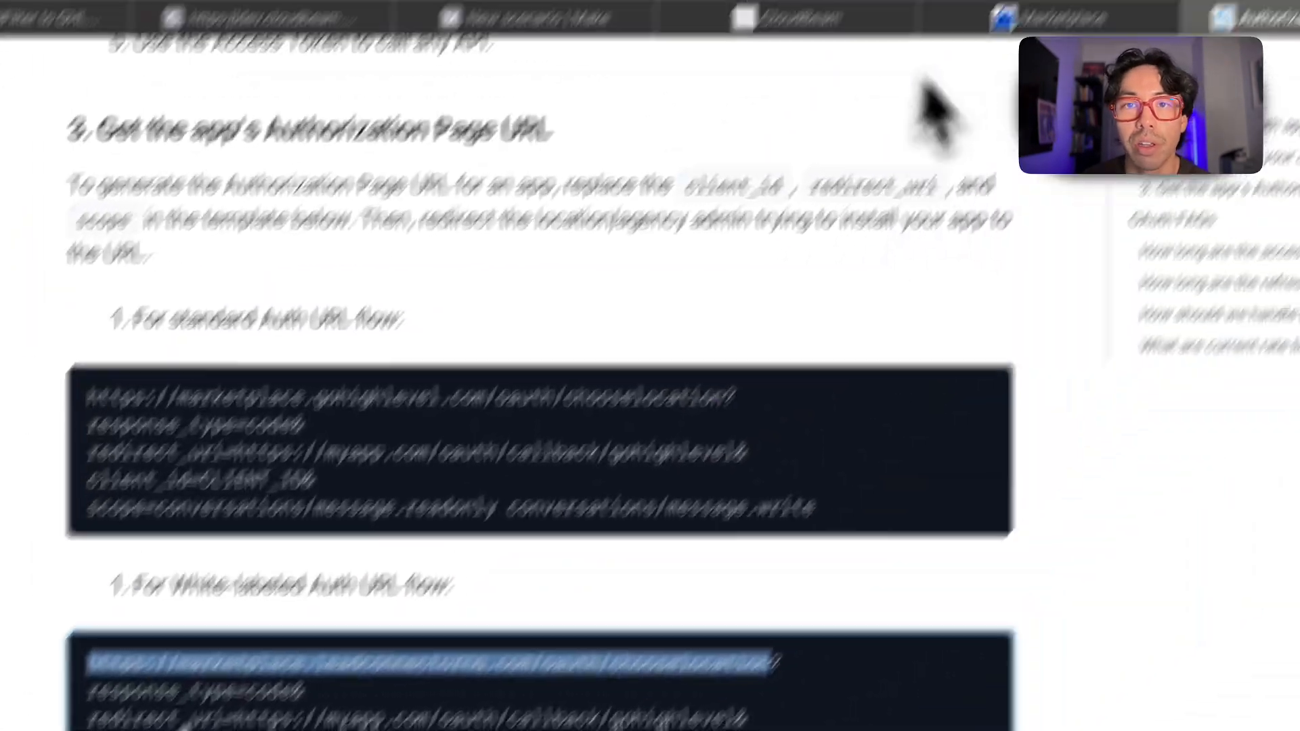
click(792, 17)
click(535, 17)
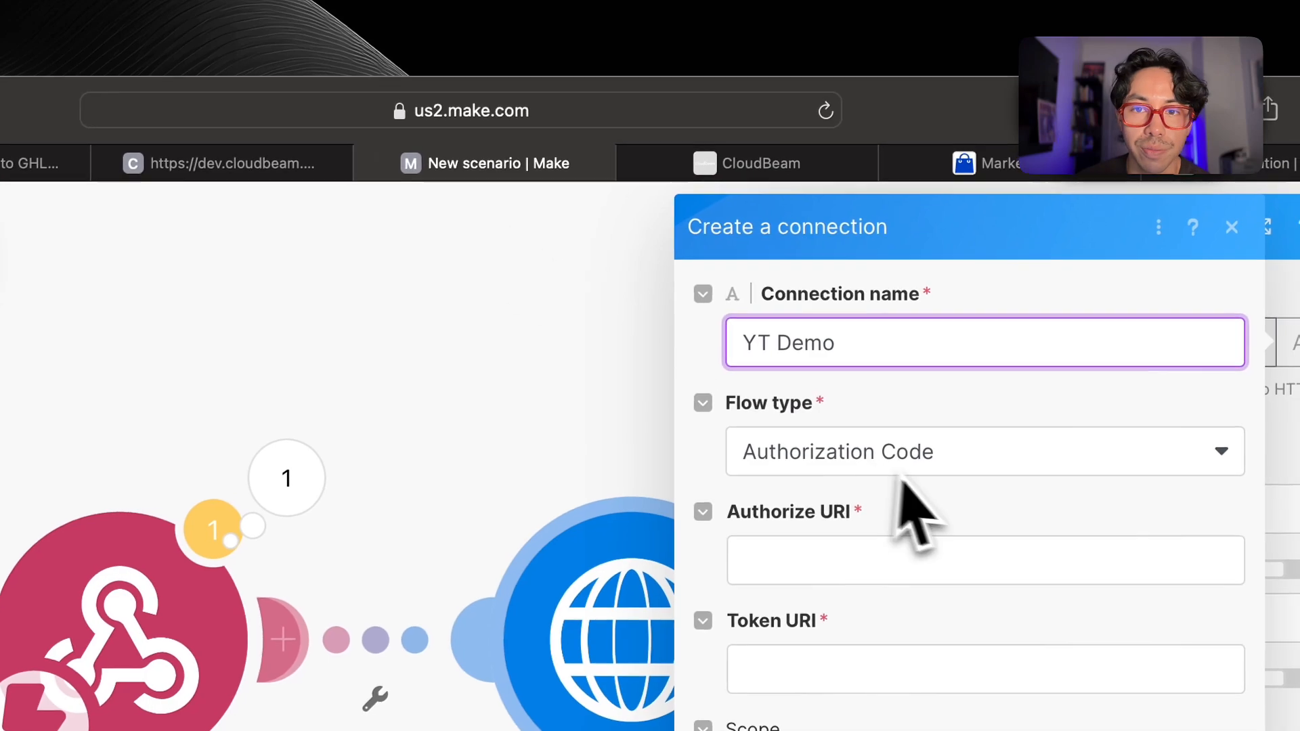
Fill Authorize URI with the chooselocation URL and Token URI with services.leadconnectorhq.com/oauth/token.
click(915, 557)
key(super+v)
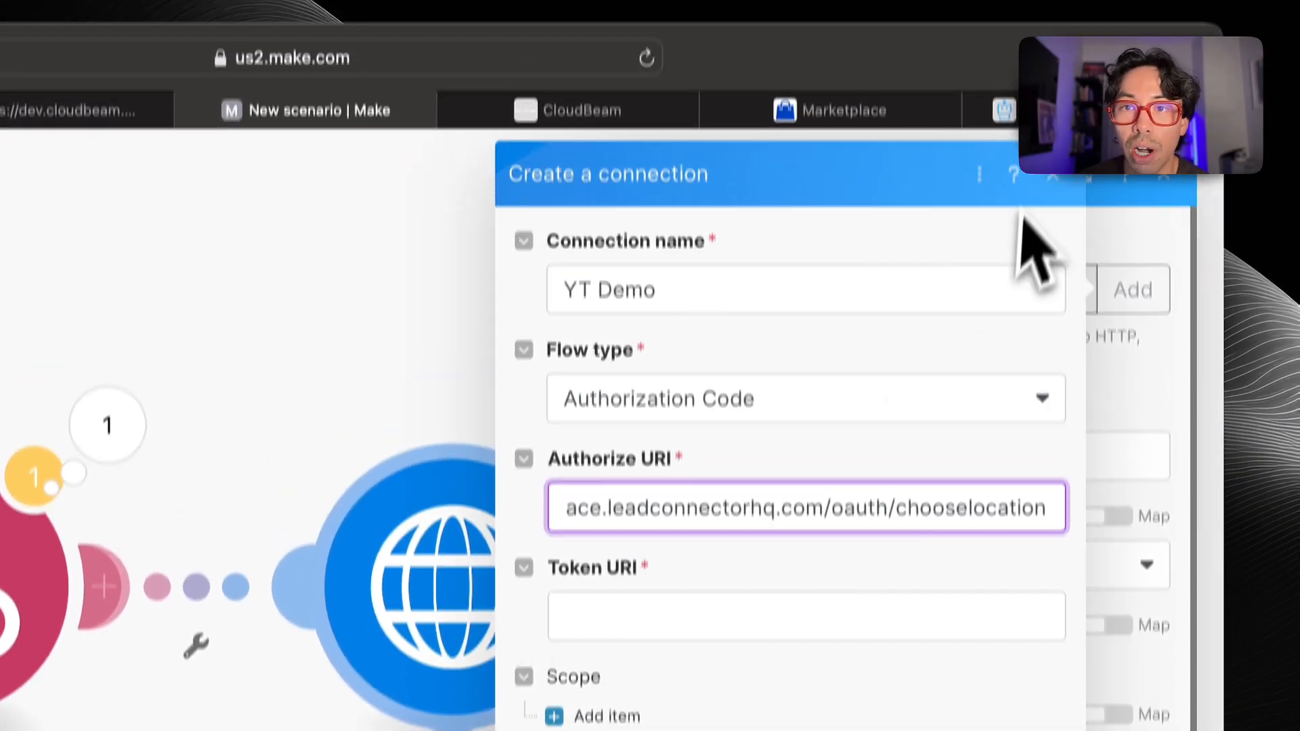
click(1057, 32)
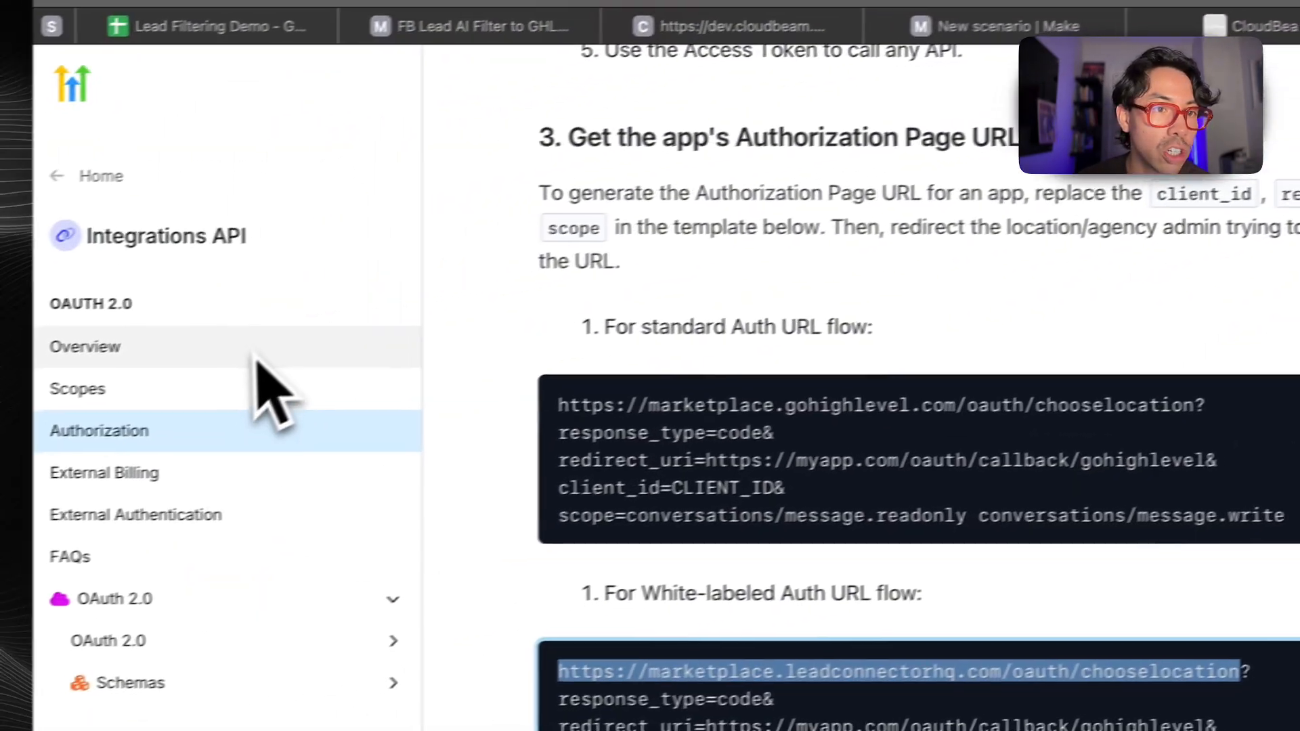
scroll(176, 433, down, 3)
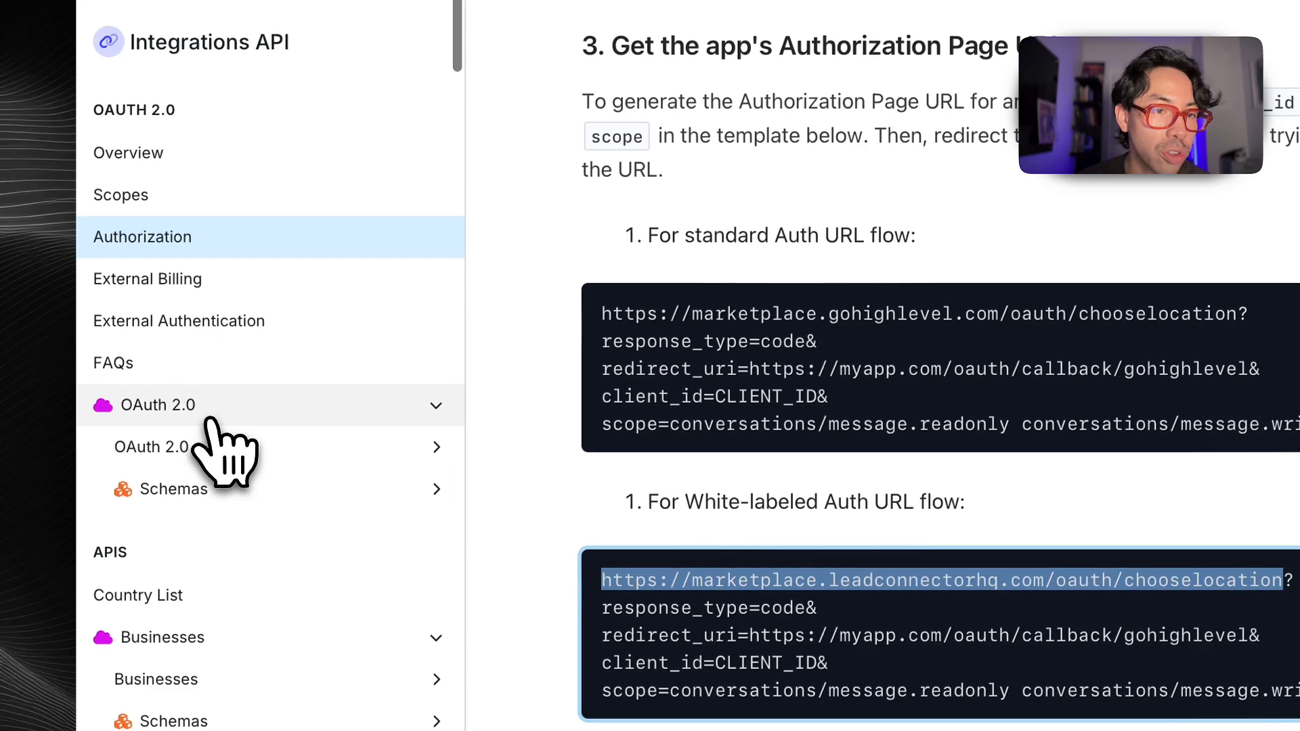
click(211, 420)
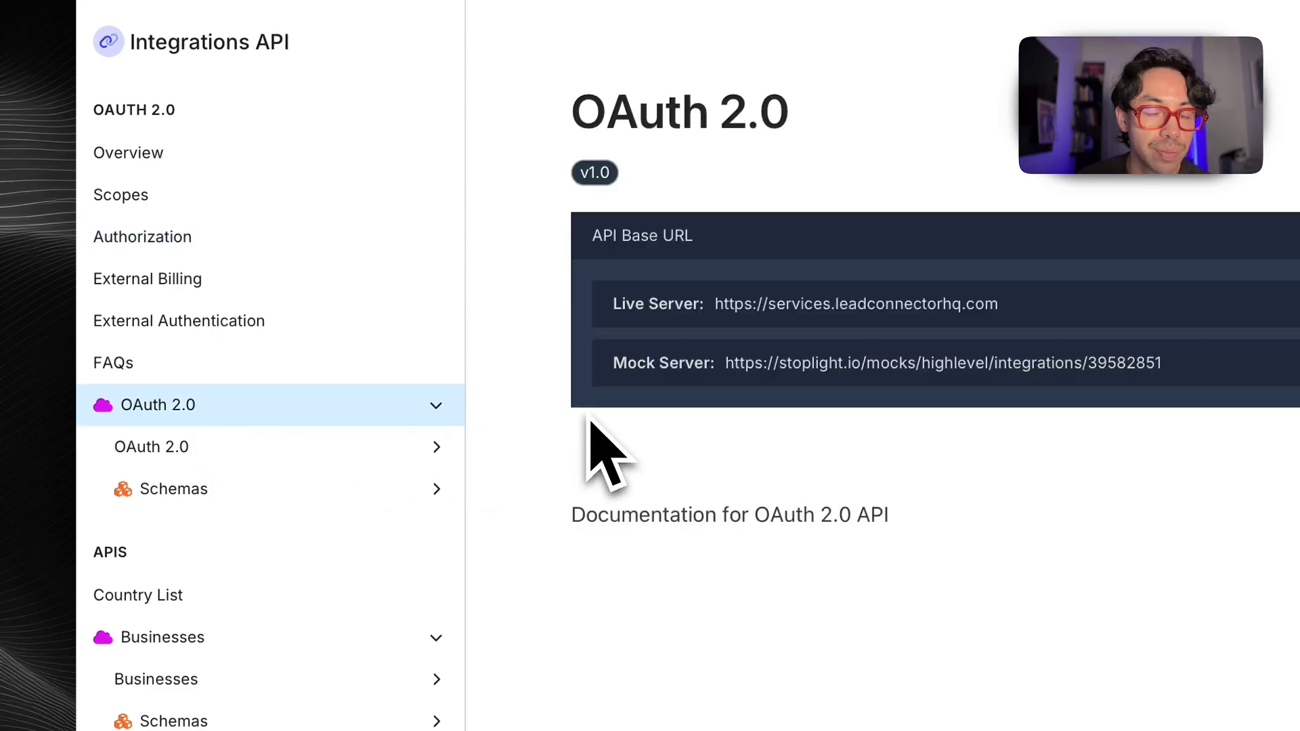
click(301, 447)
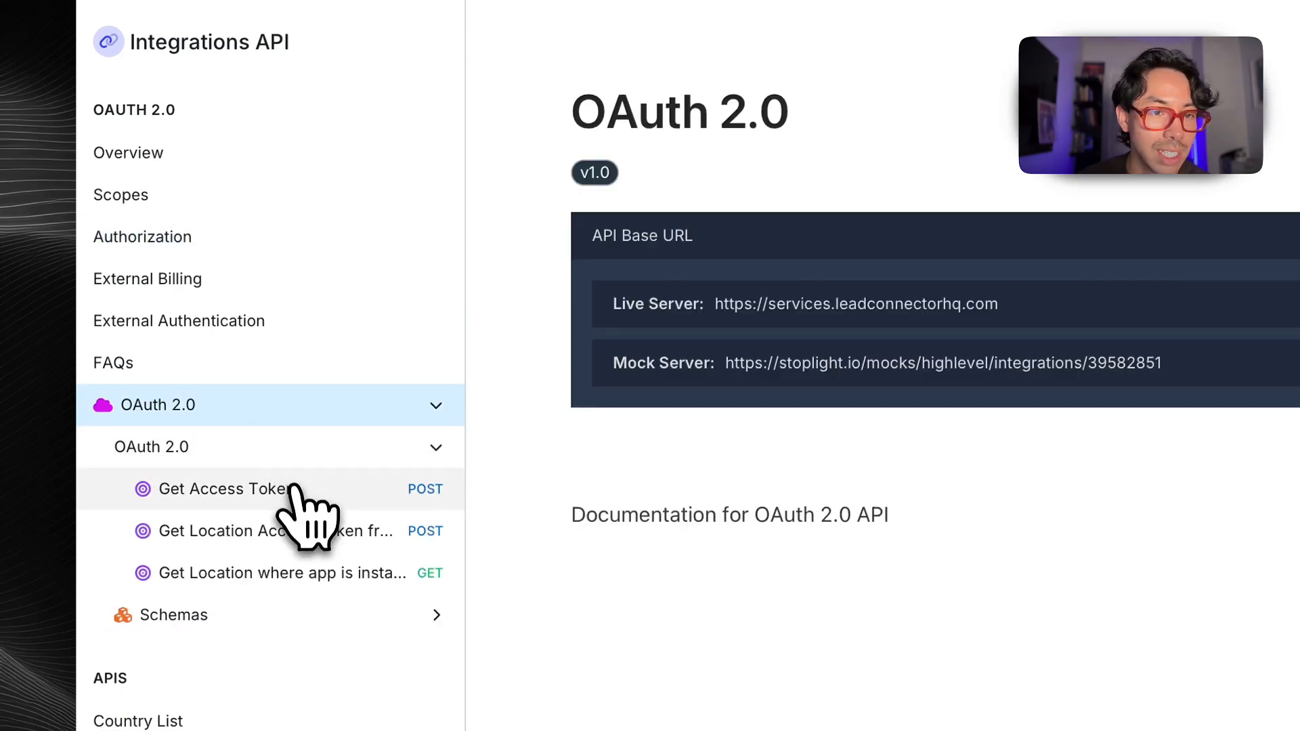
click(294, 490)
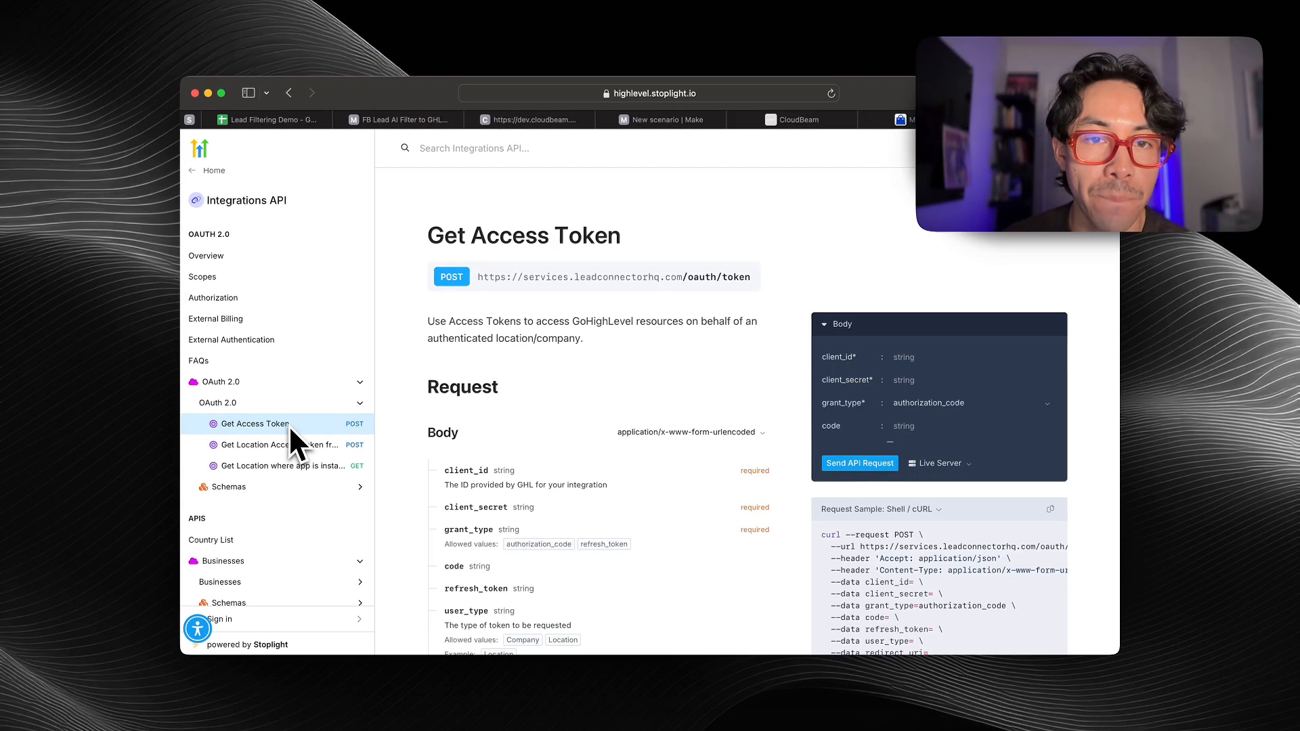
triple_click(627, 276)
key(super+c)
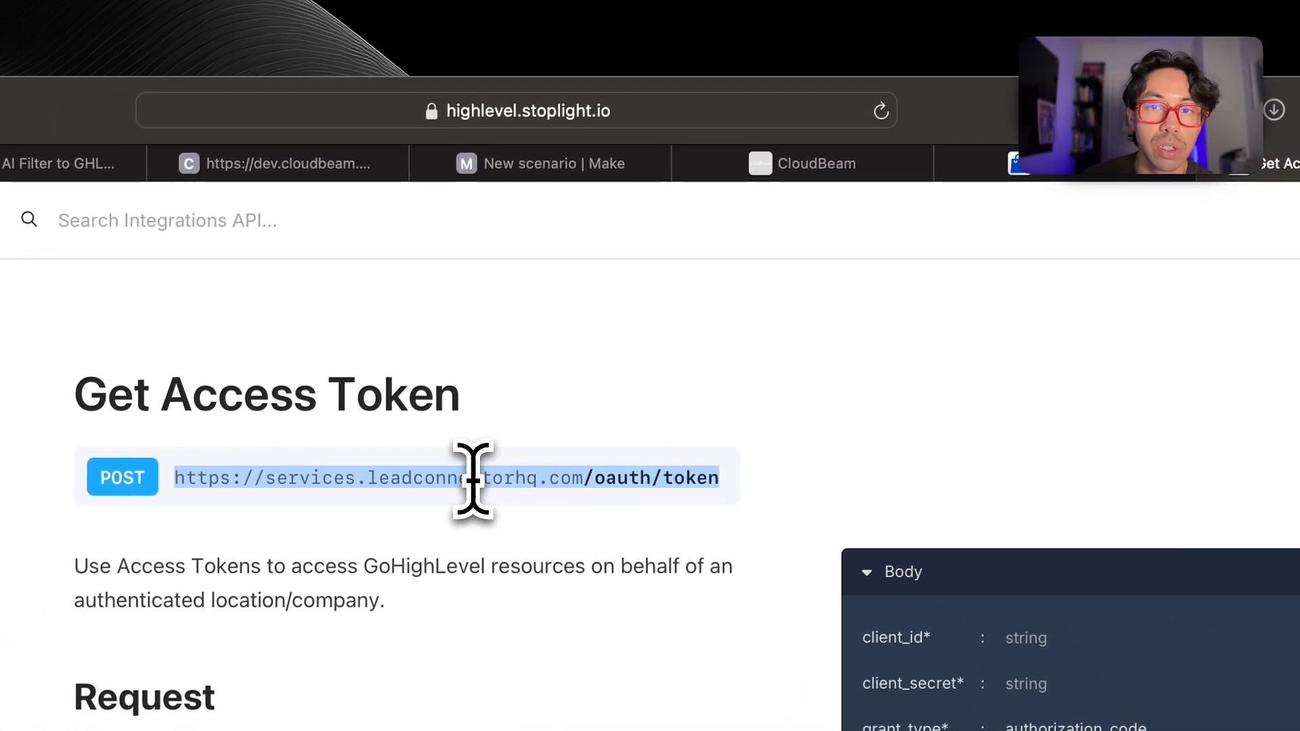
click(840, 169)
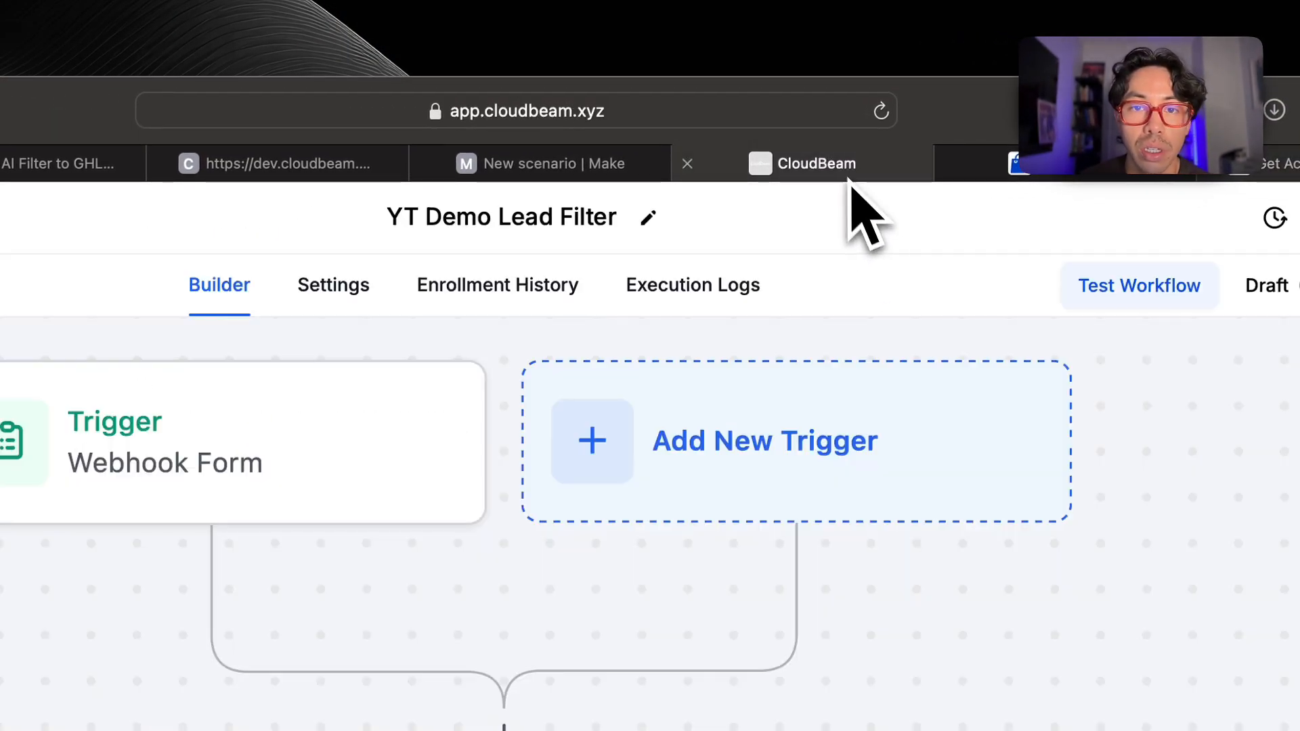
click(594, 165)
click(774, 445)
key(super+v)
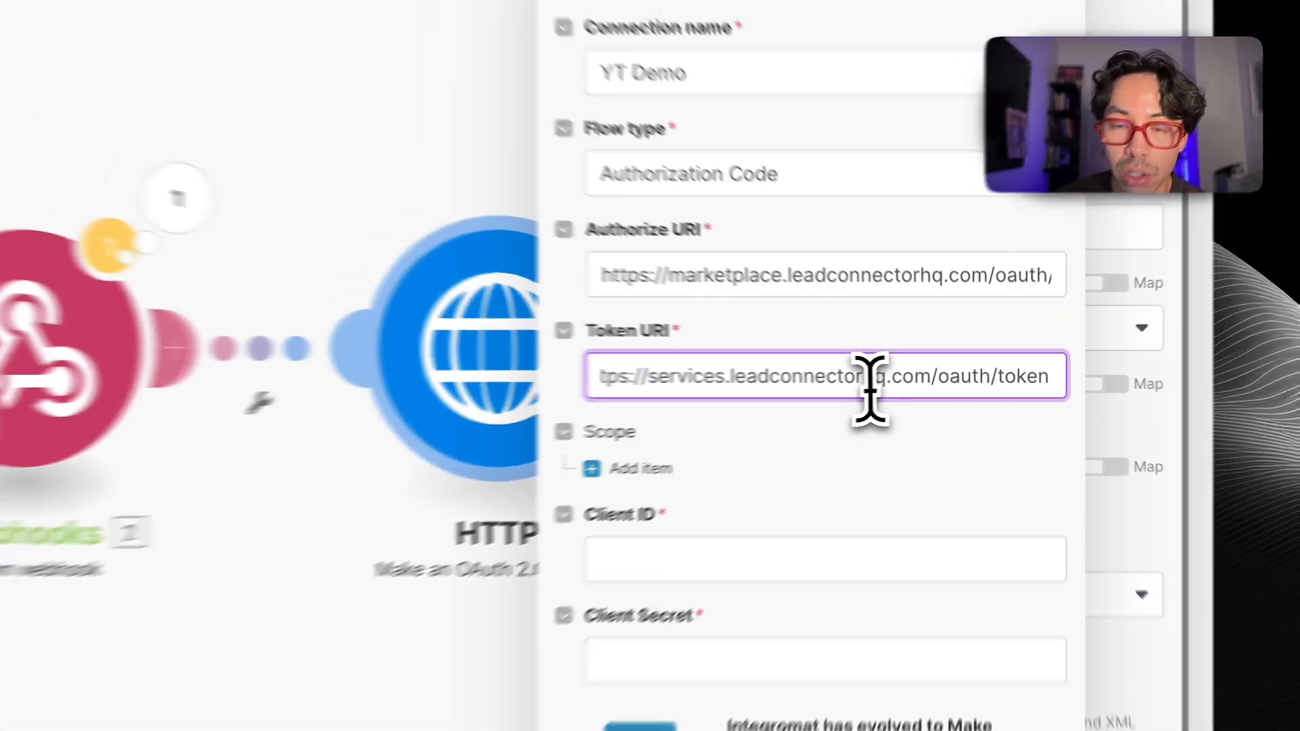
scroll(1002, 450, down, 2)
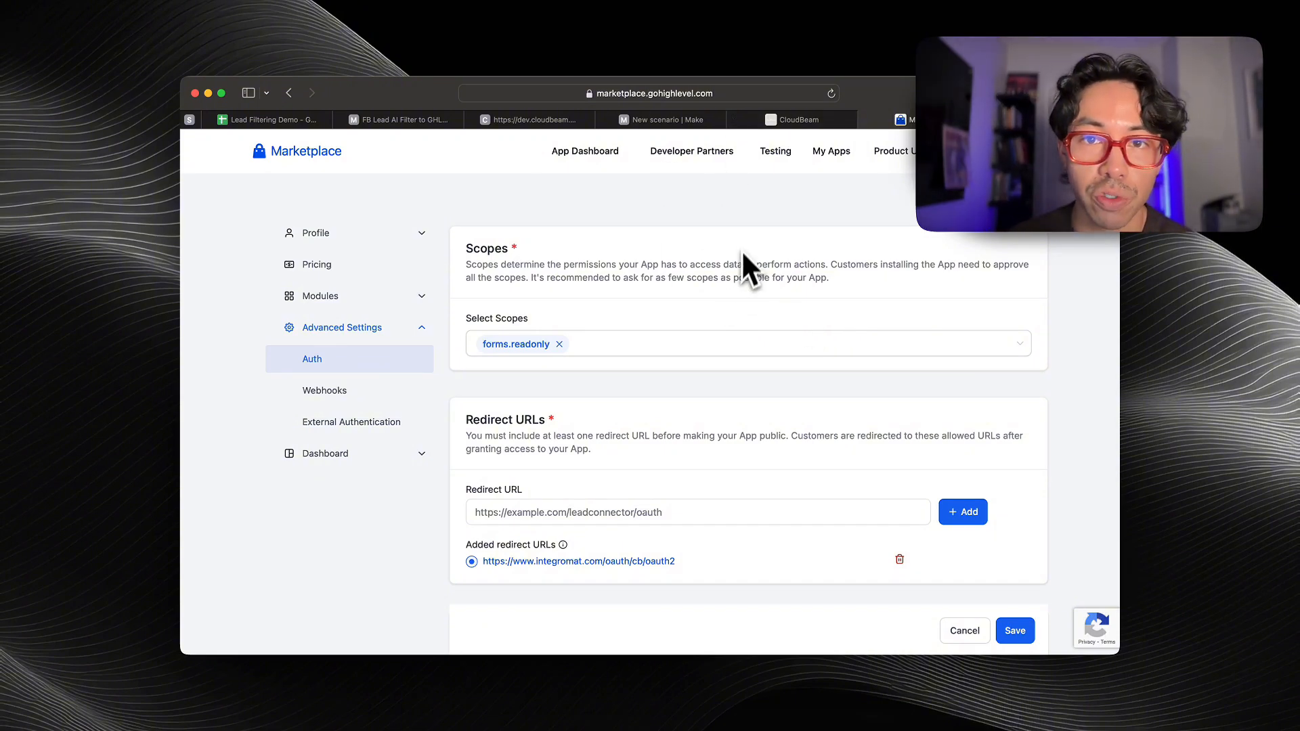
Create a GoHighLevel Marketplace app named 'YT Demo' with Agency and Sub-Account distribution.
click(831, 151)
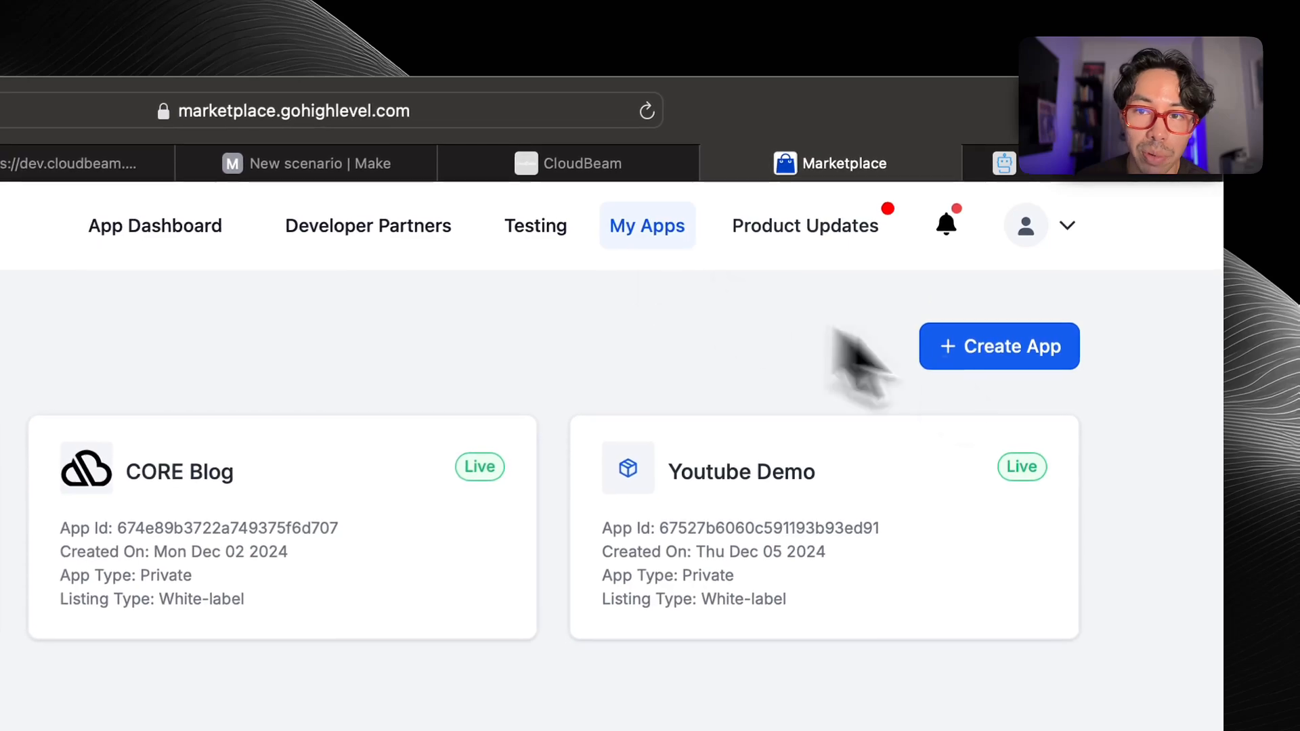
click(1015, 357)
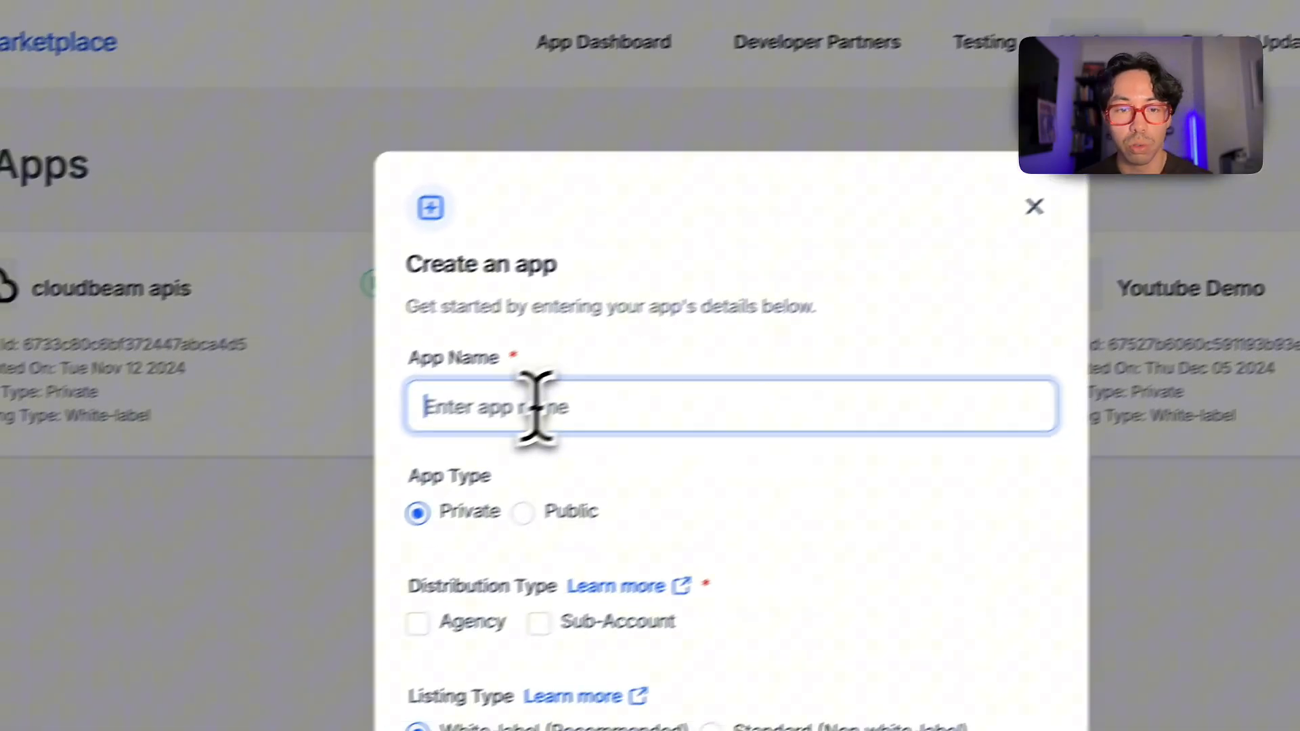
text(Y)
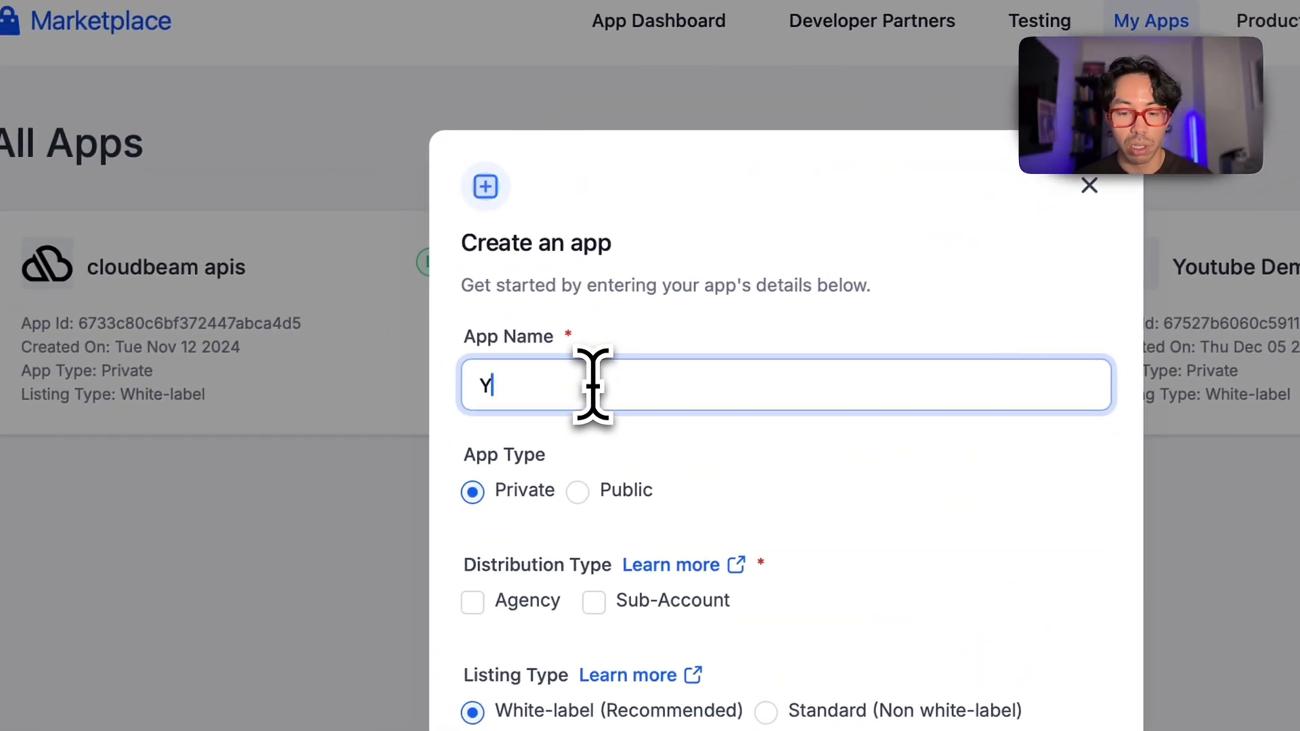
text(out)
key(BackSpace)
key(BackSpace)
key(BackSpace)
text(T )
text(Demo)
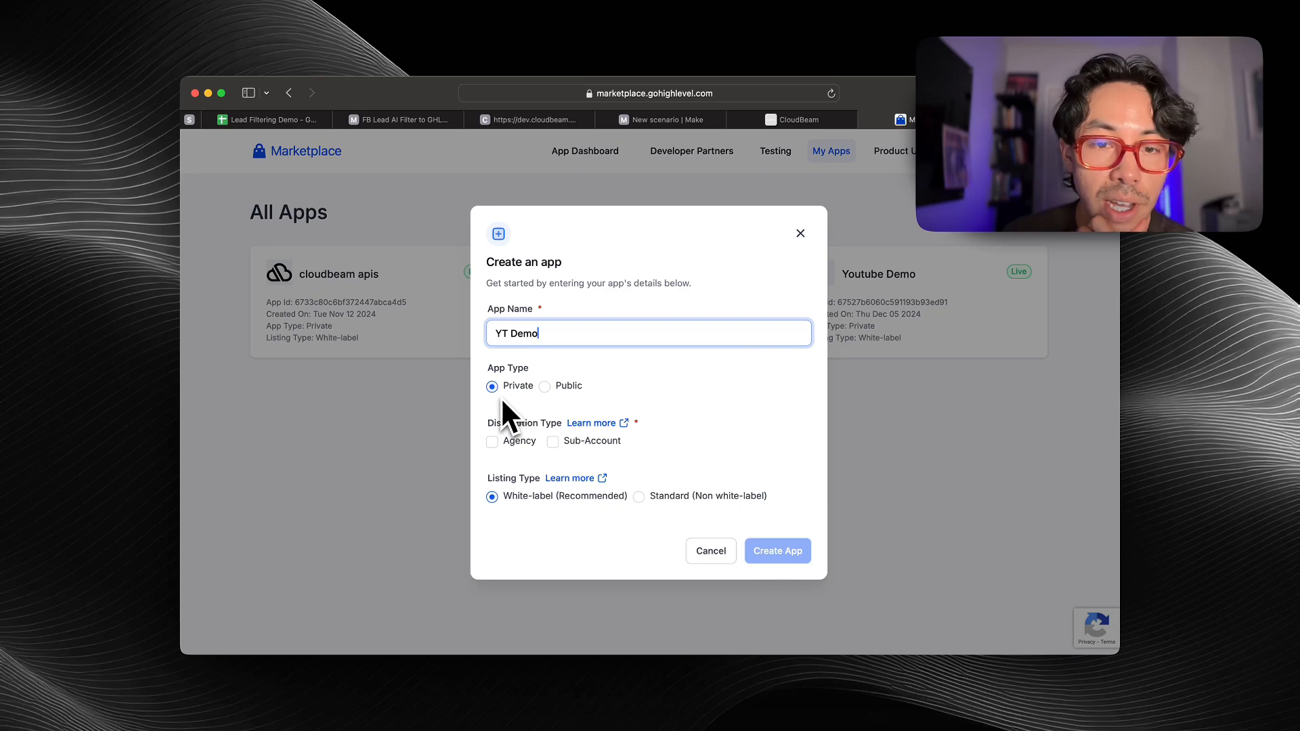
click(553, 442)
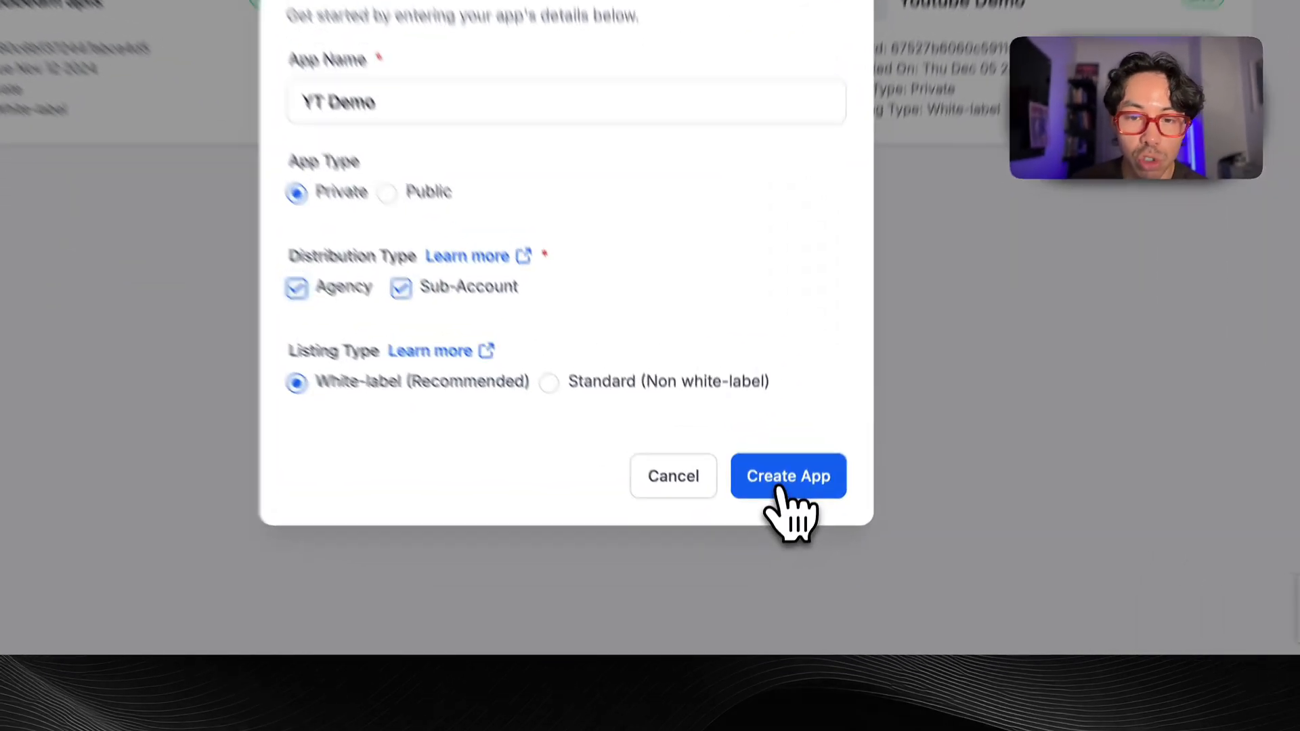
click(776, 551)
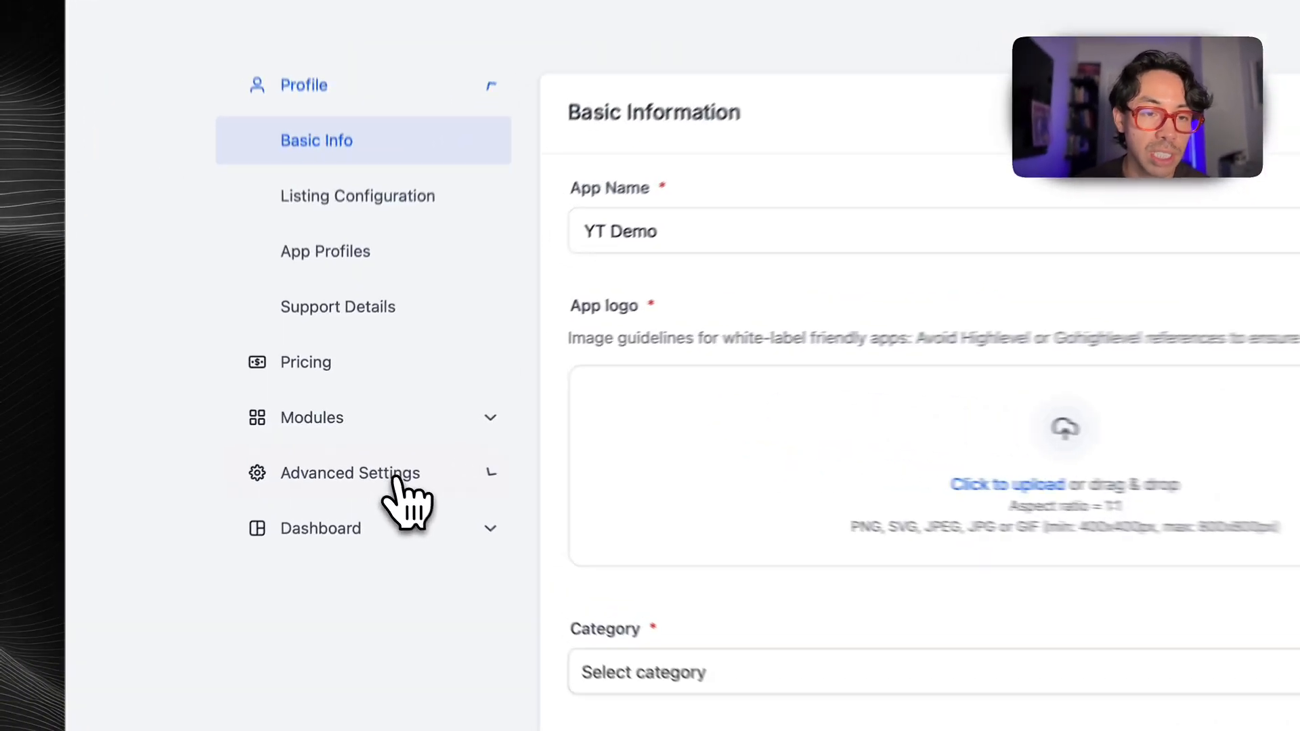
Open the app's Auth settings, check the scopes, and start entering the redirect URL.
click(369, 453)
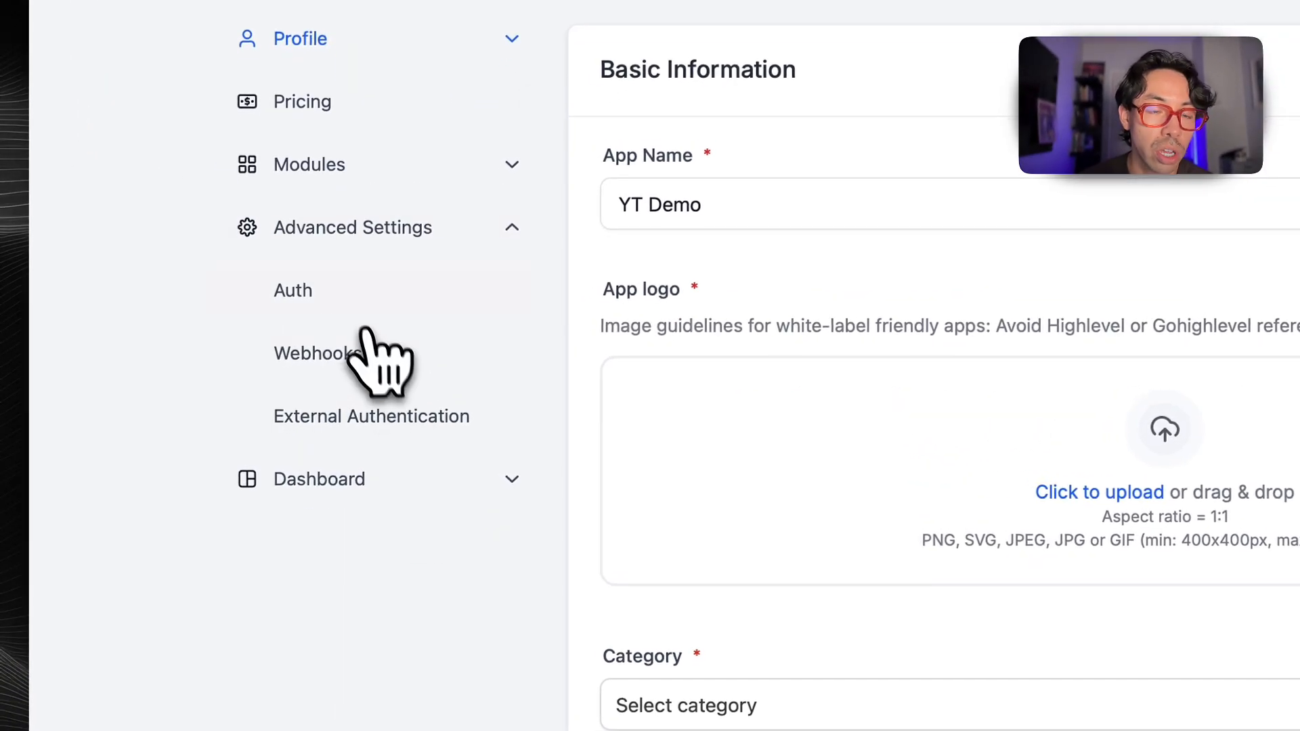
click(346, 308)
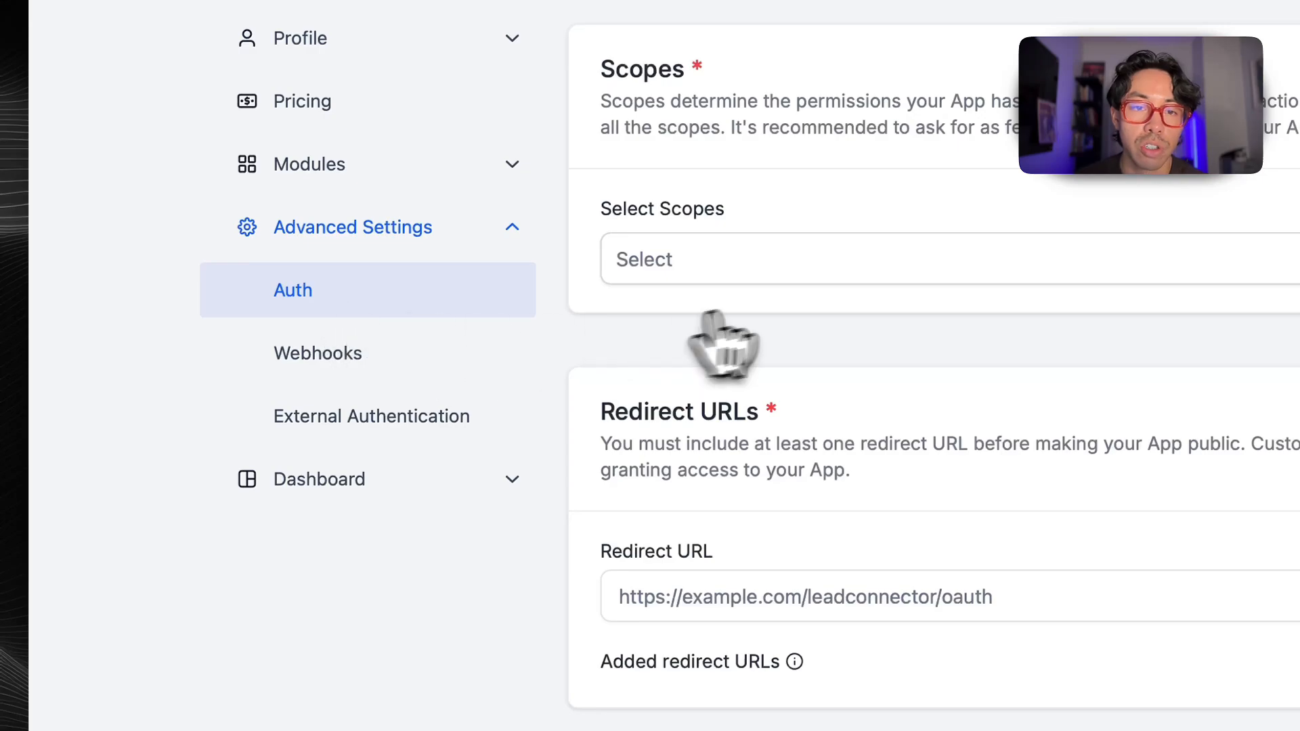
click(772, 264)
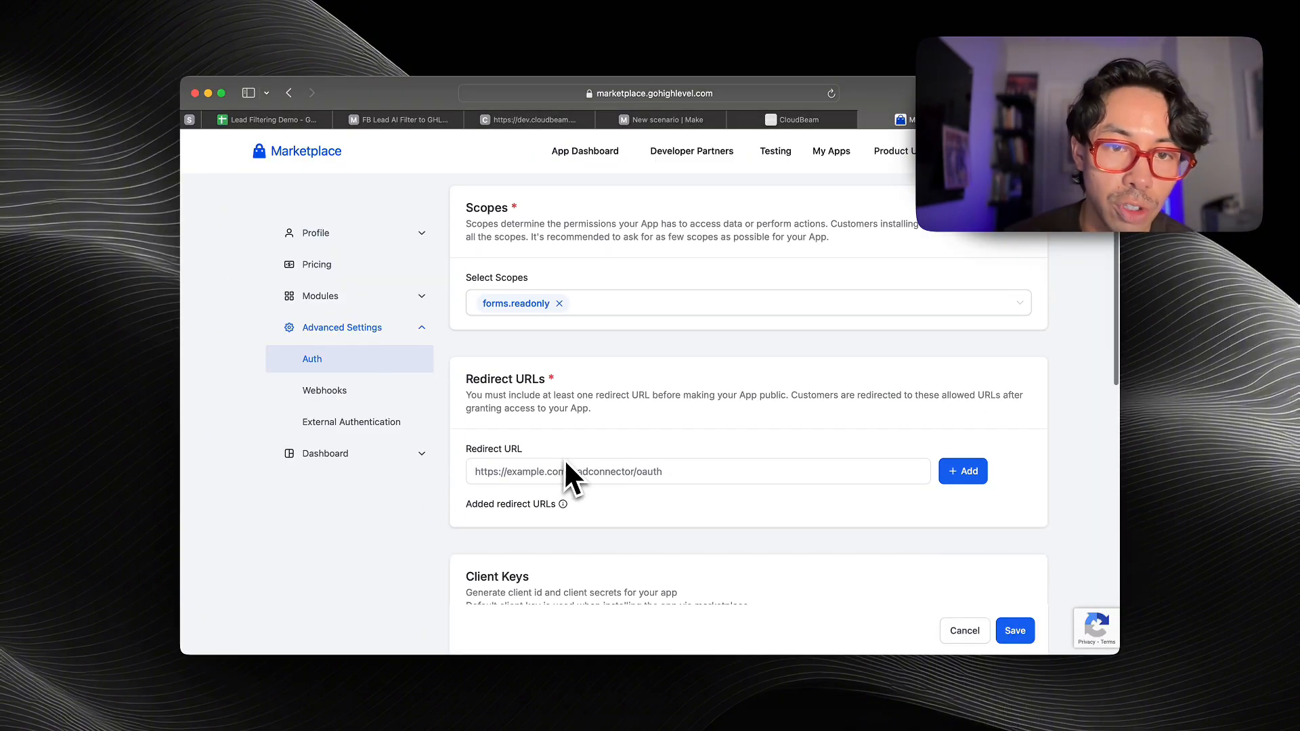
click(596, 471)
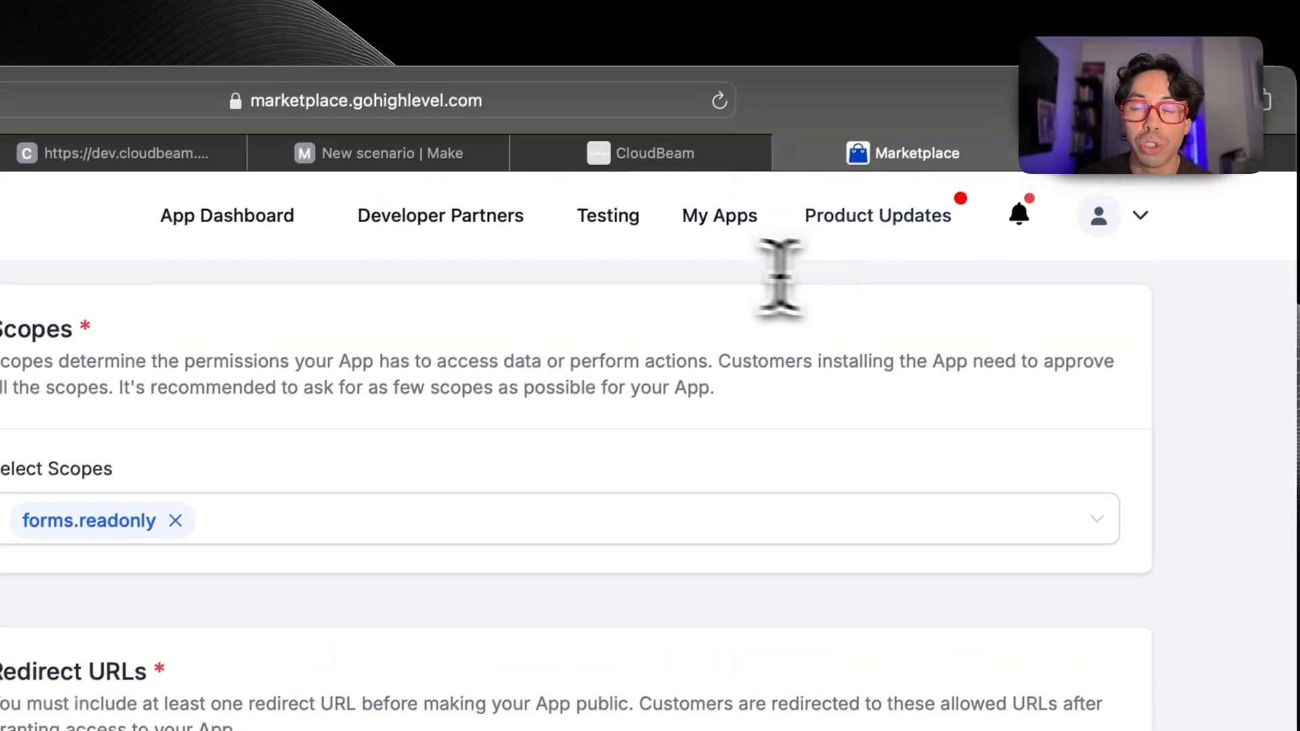
text(https)
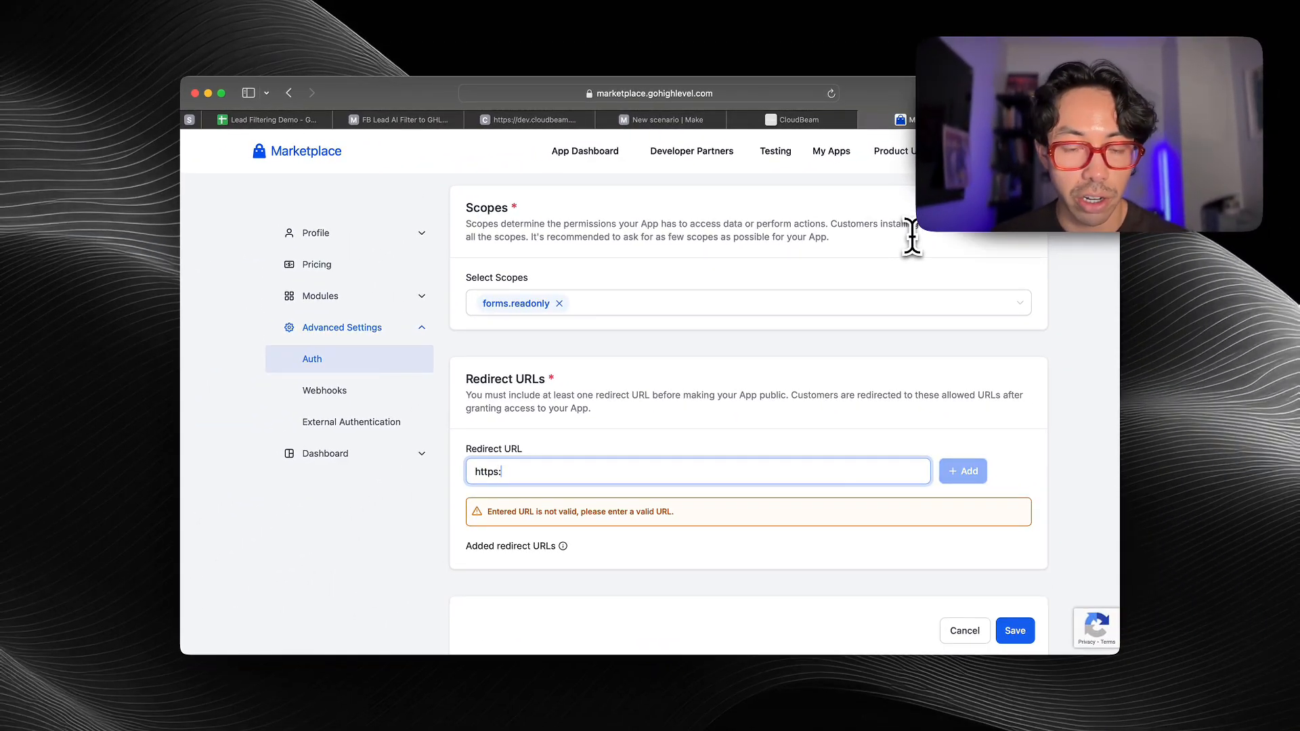
text(://www.integromat.com/)
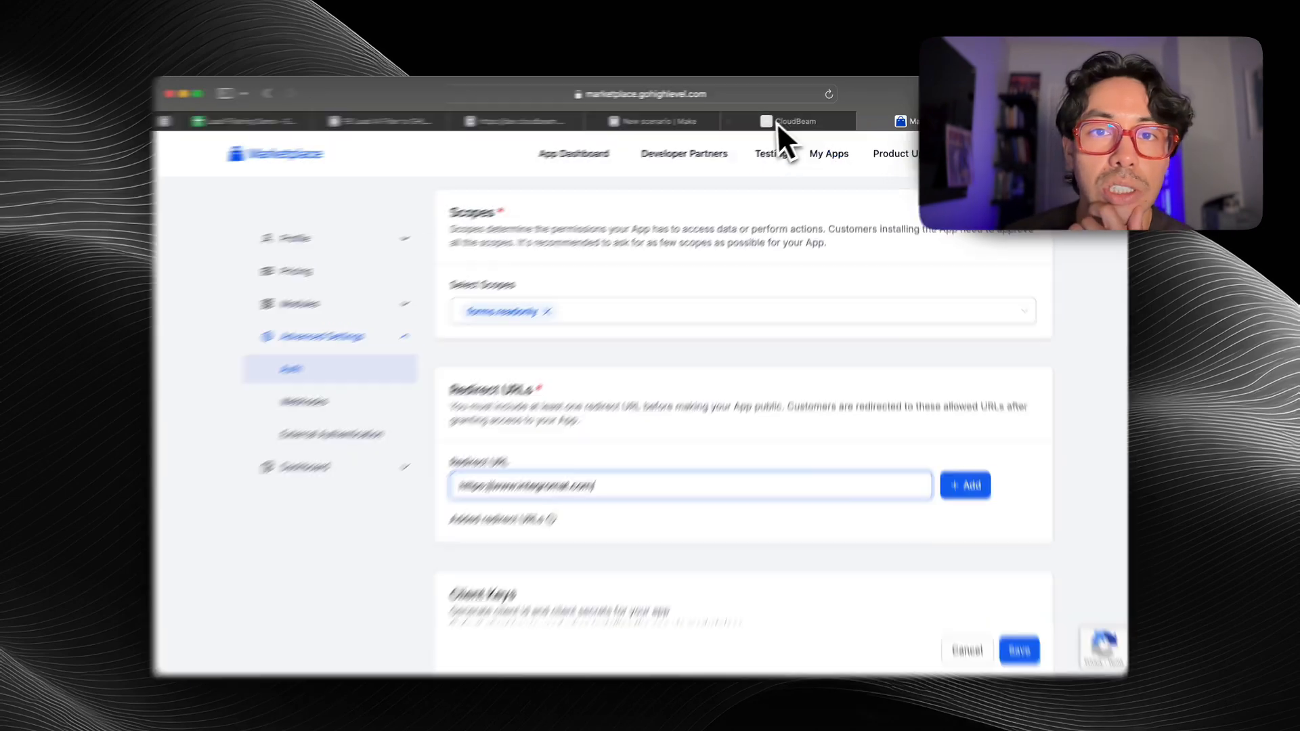
Reload the marketplace and reopen the Youtube Demo app's Auth settings from My Apps.
click(737, 95)
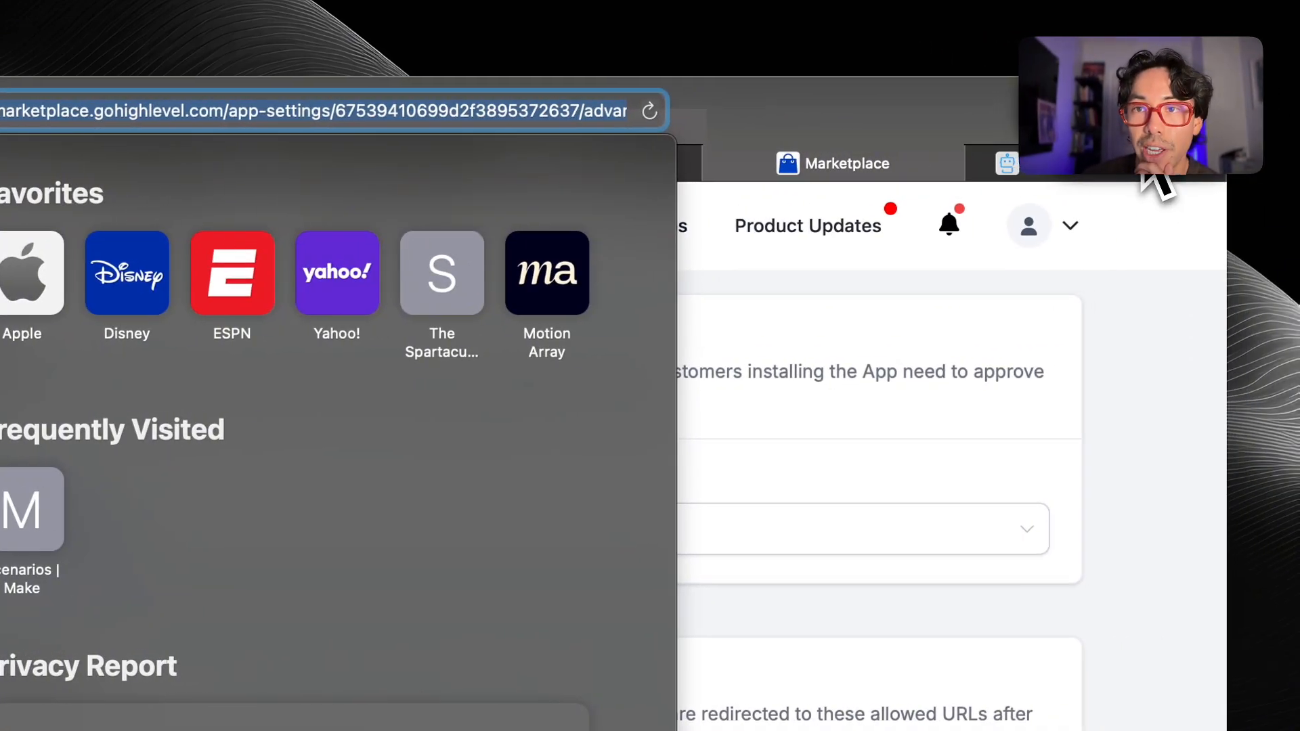
key(Return)
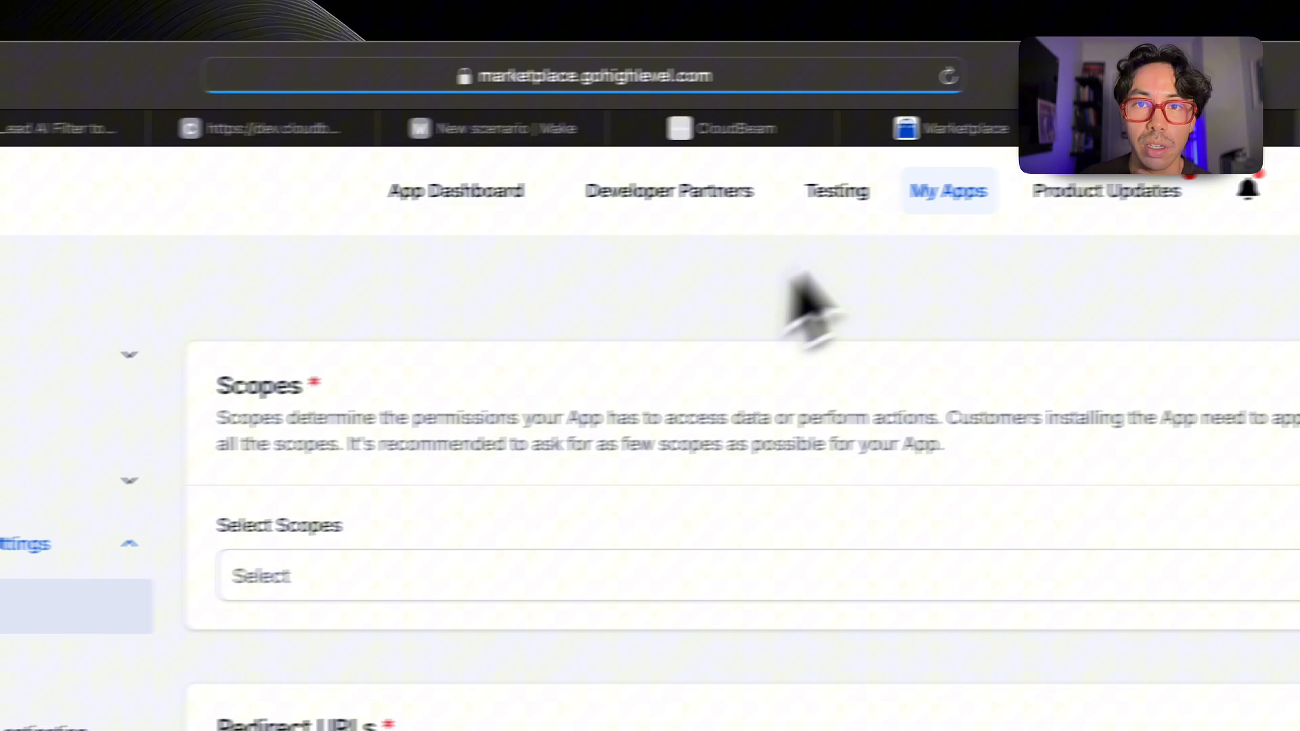
click(851, 205)
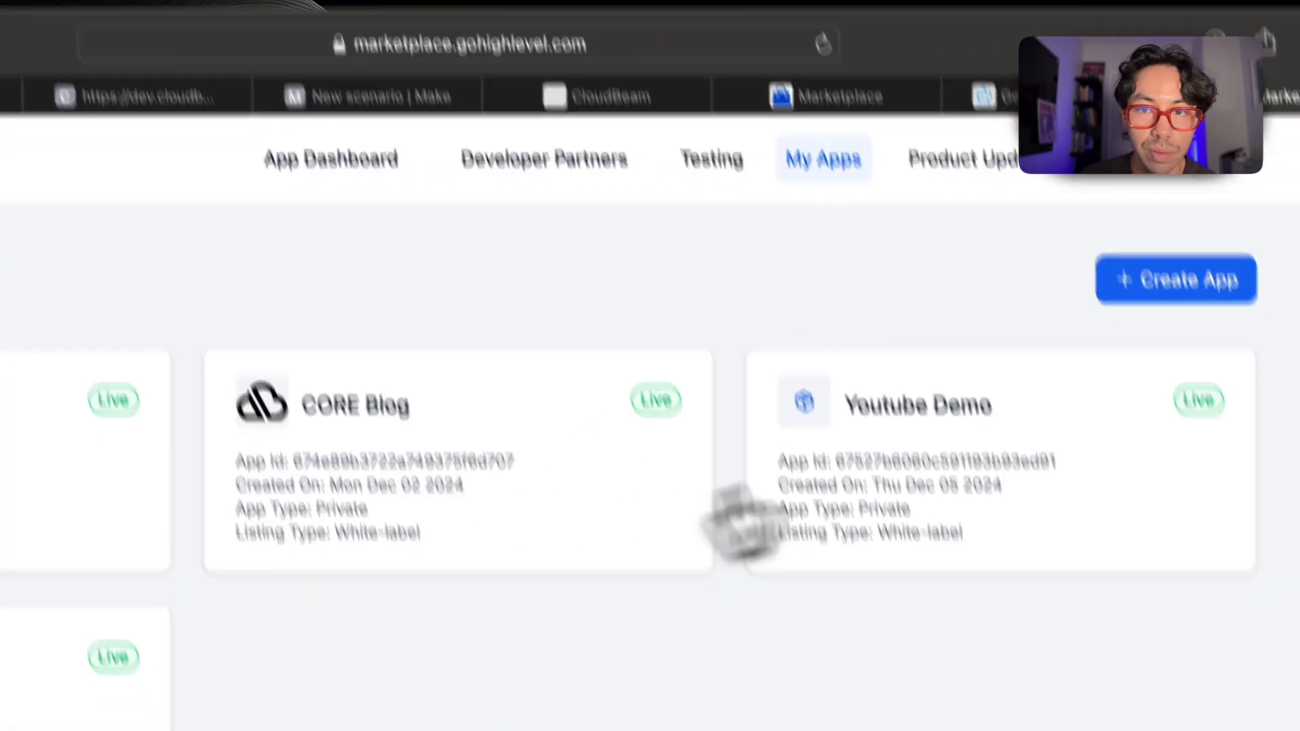
click(778, 535)
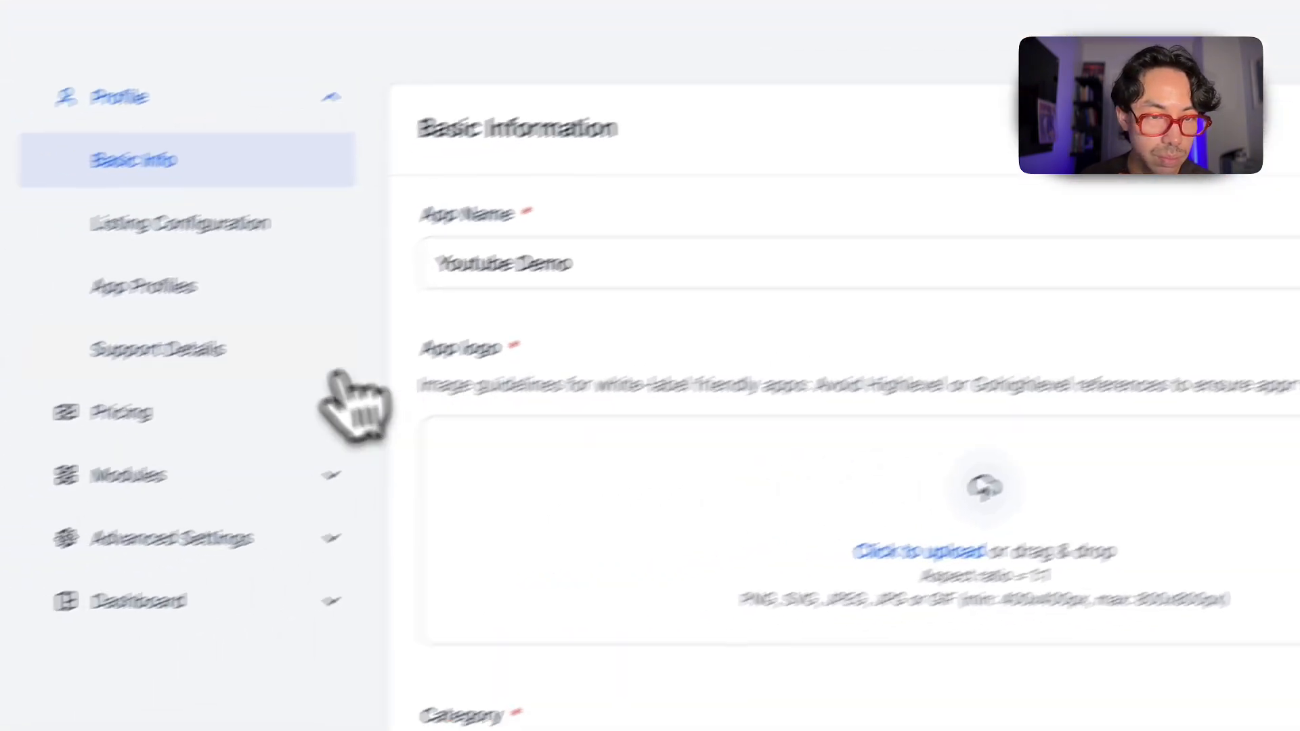
click(196, 535)
click(265, 359)
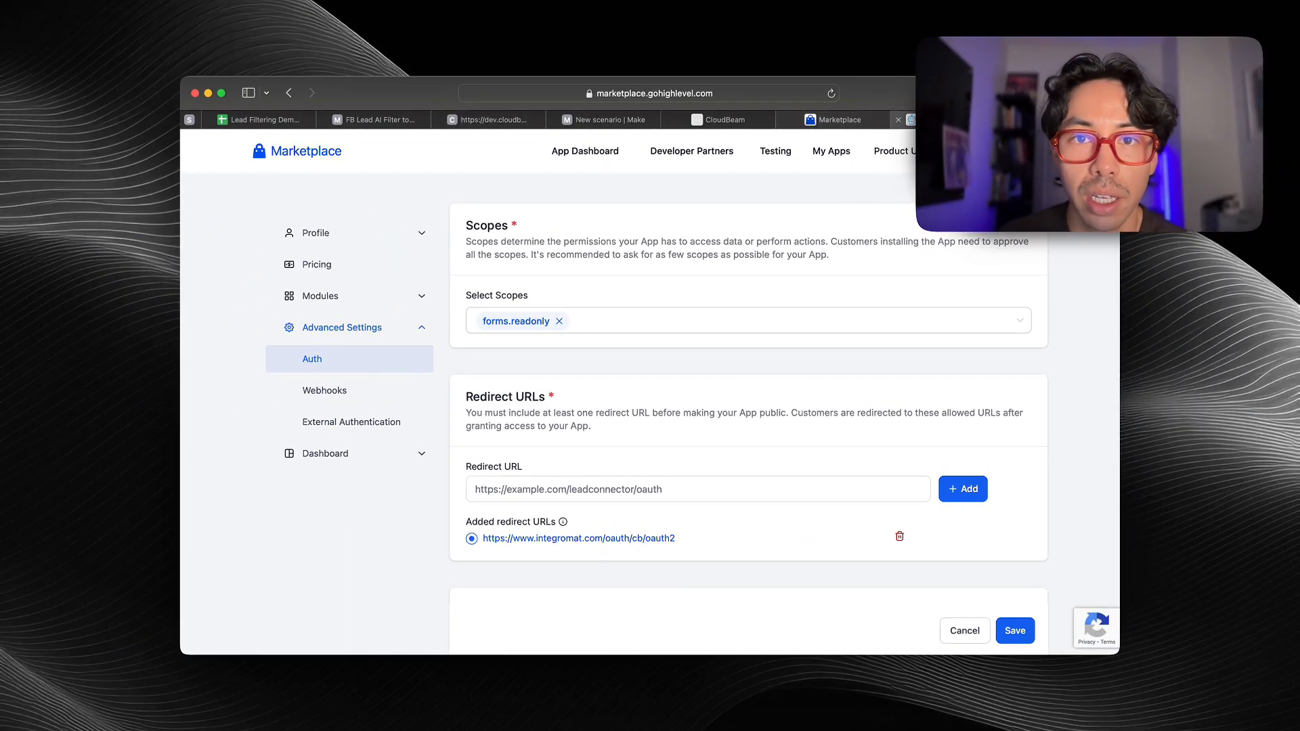
mouse_move(745, 124)
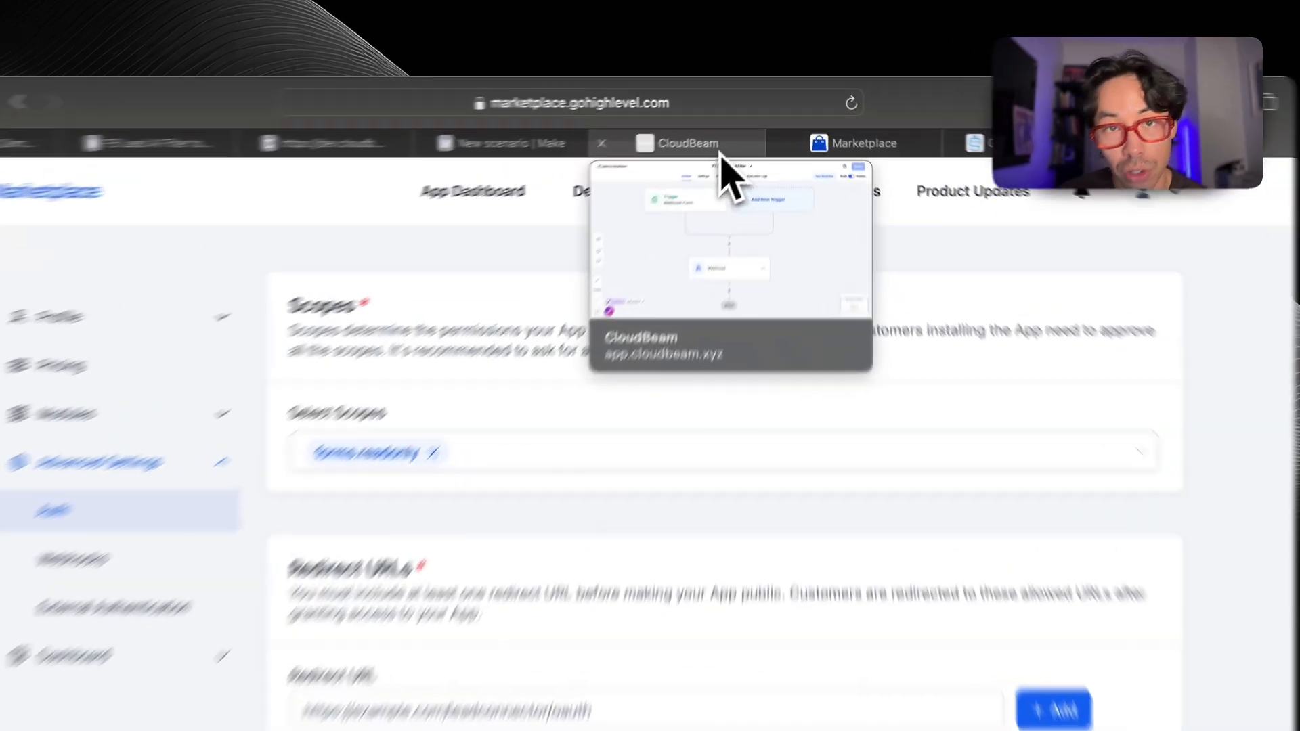
click(746, 122)
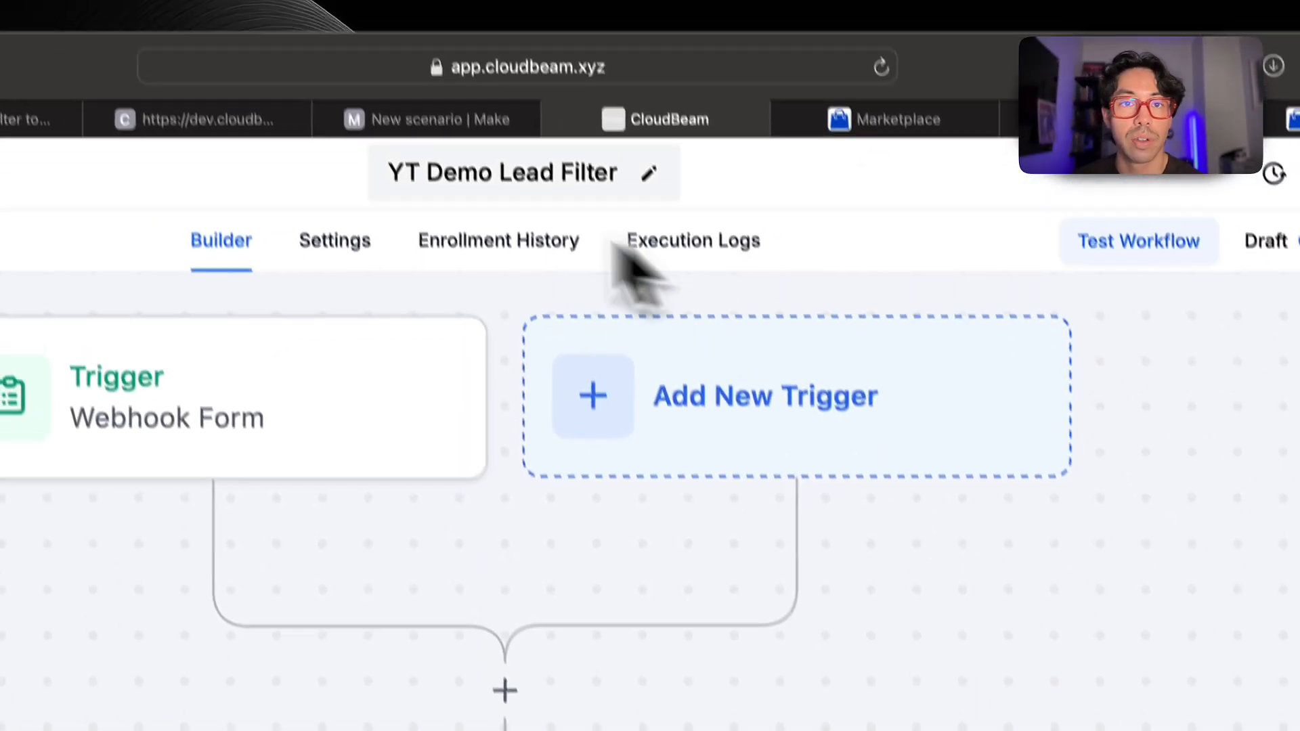
click(607, 122)
click(1144, 163)
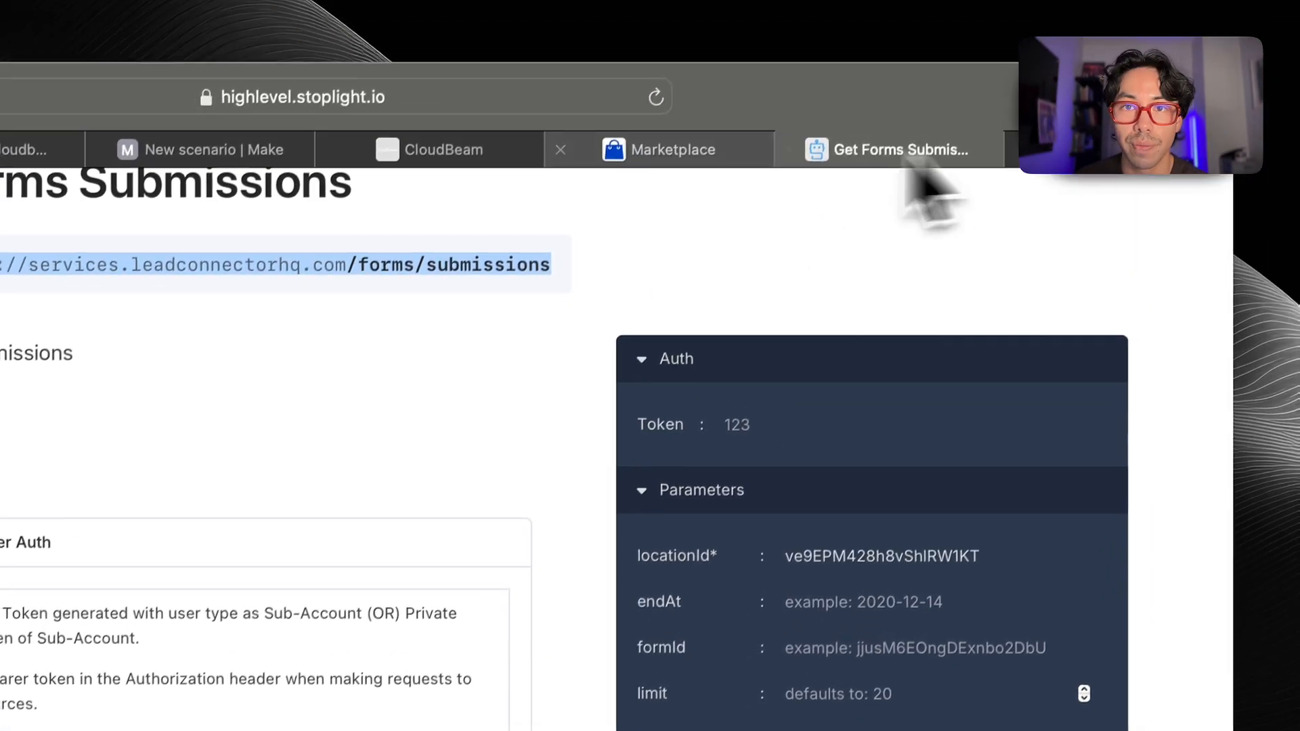
click(673, 150)
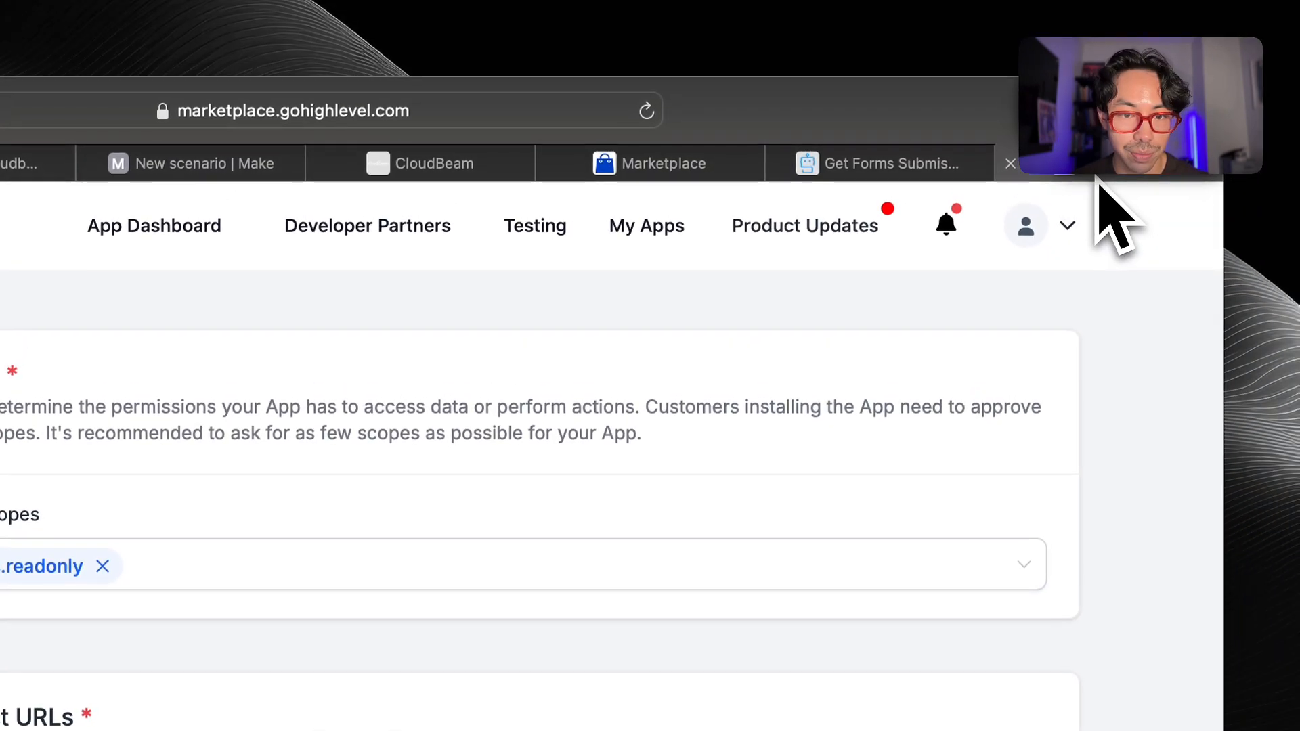
click(719, 162)
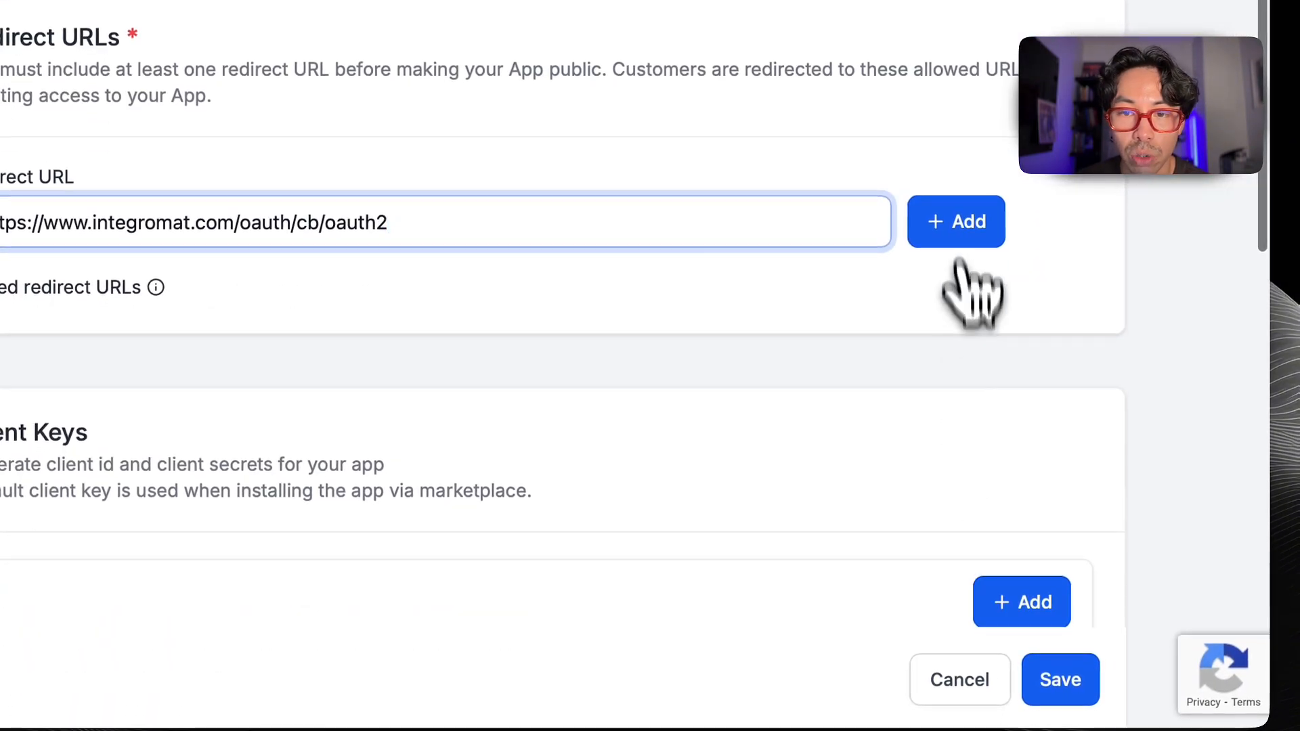
Add and save the Integromat redirect URL, making it the default redirect.
click(956, 240)
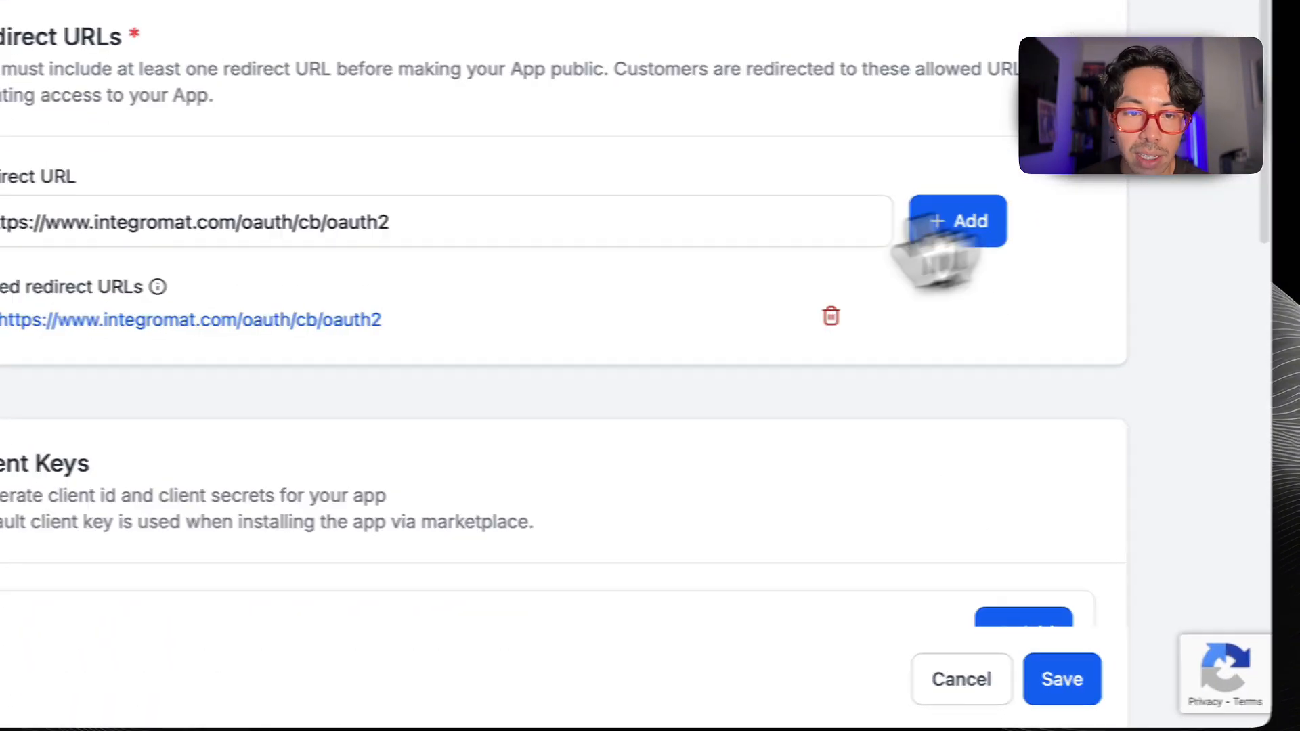
scroll(501, 392, down, 5)
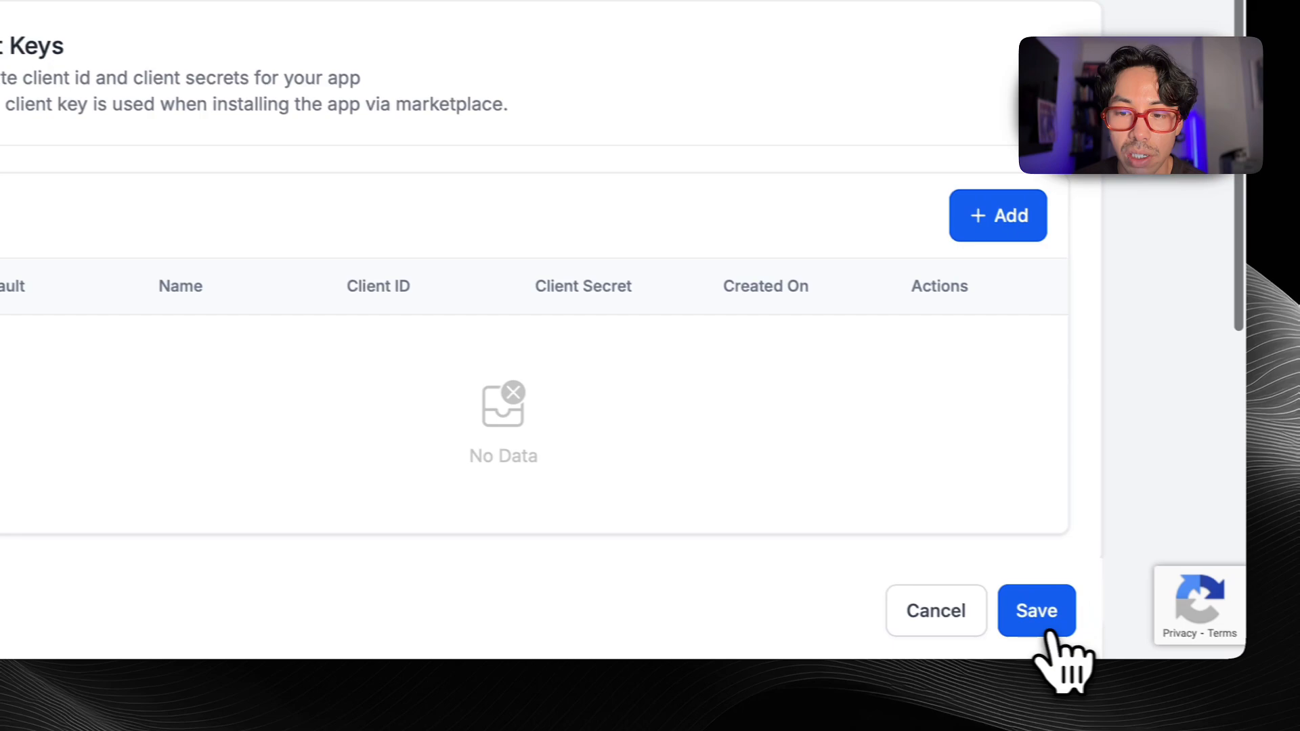
click(1042, 619)
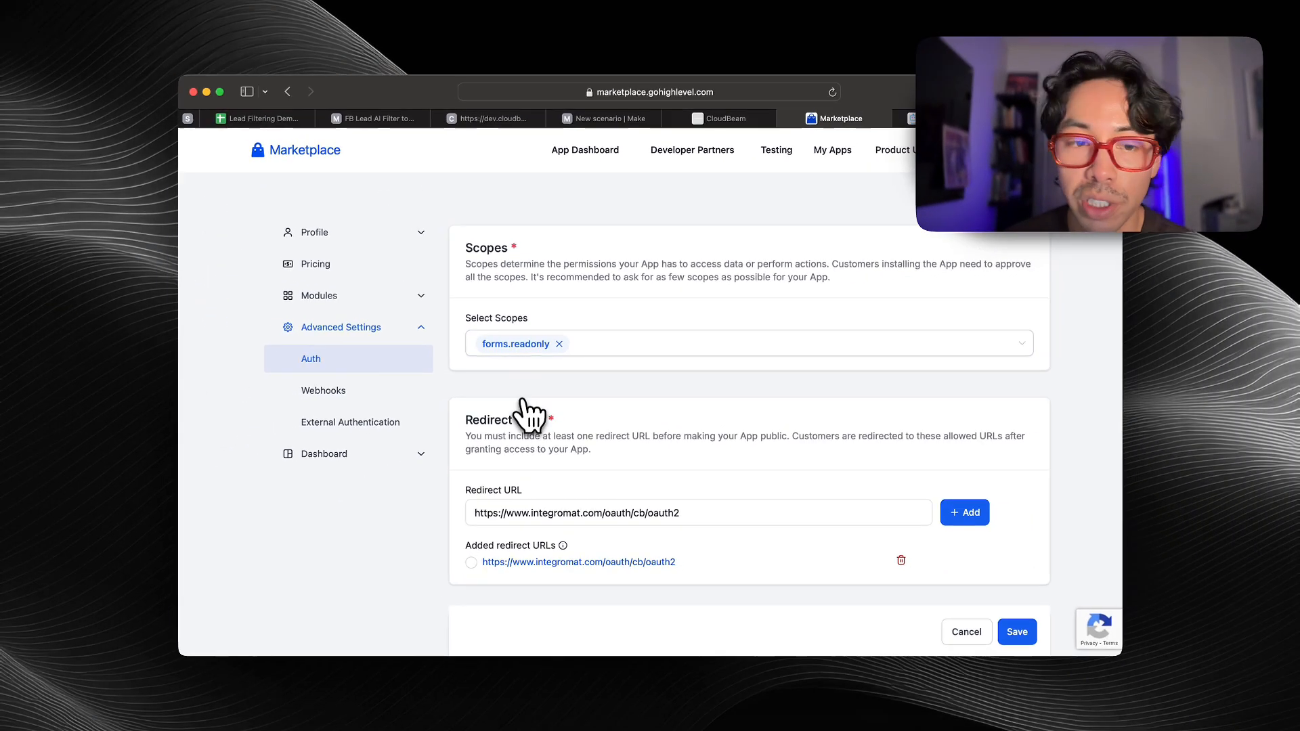
scroll(530, 415, down, 2)
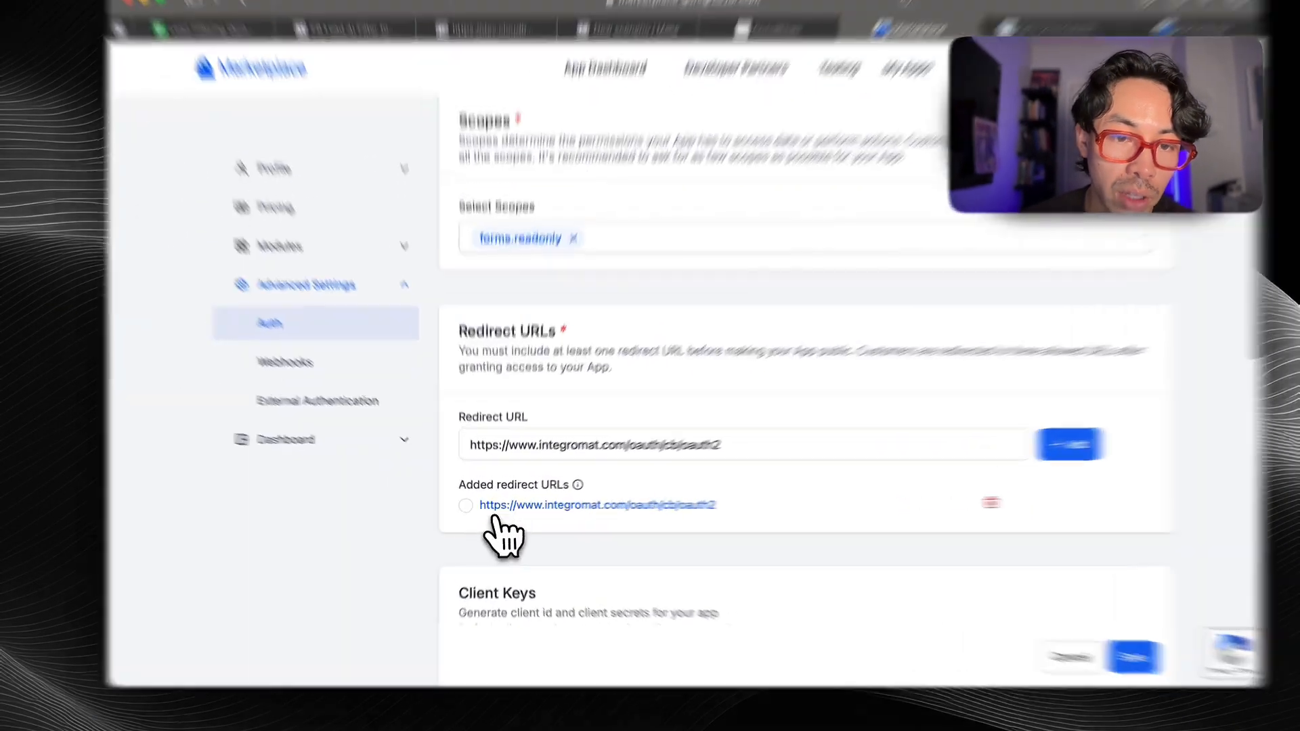
click(471, 507)
Generate a new client key and copy its client ID.
scroll(642, 509, down, 3)
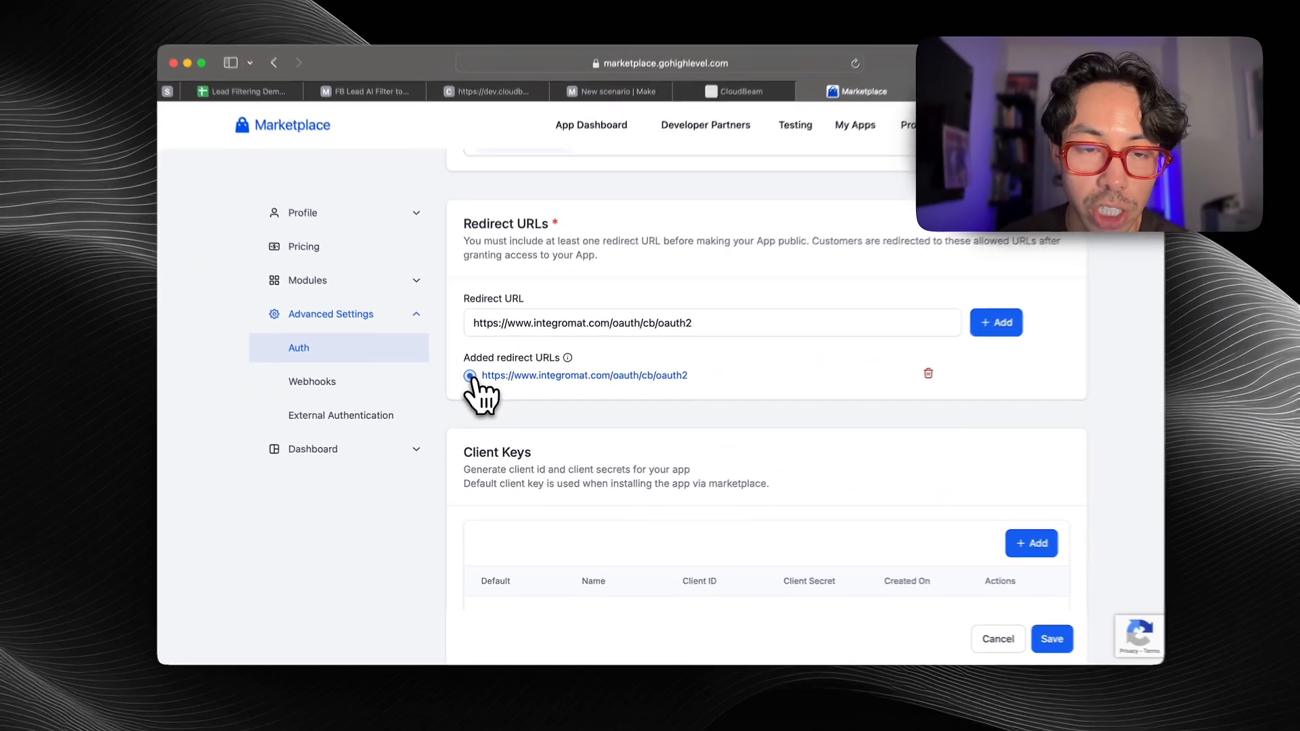
scroll(476, 389, down, 3)
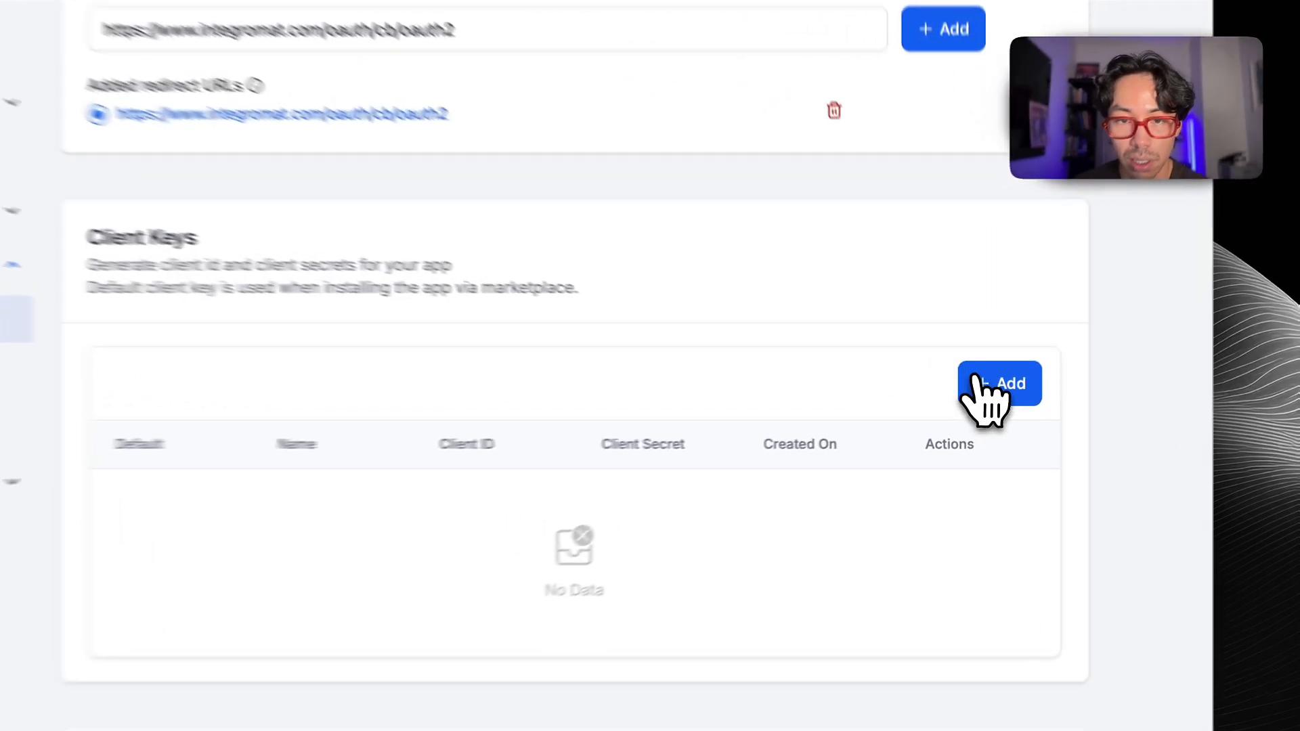
click(996, 396)
click(542, 415)
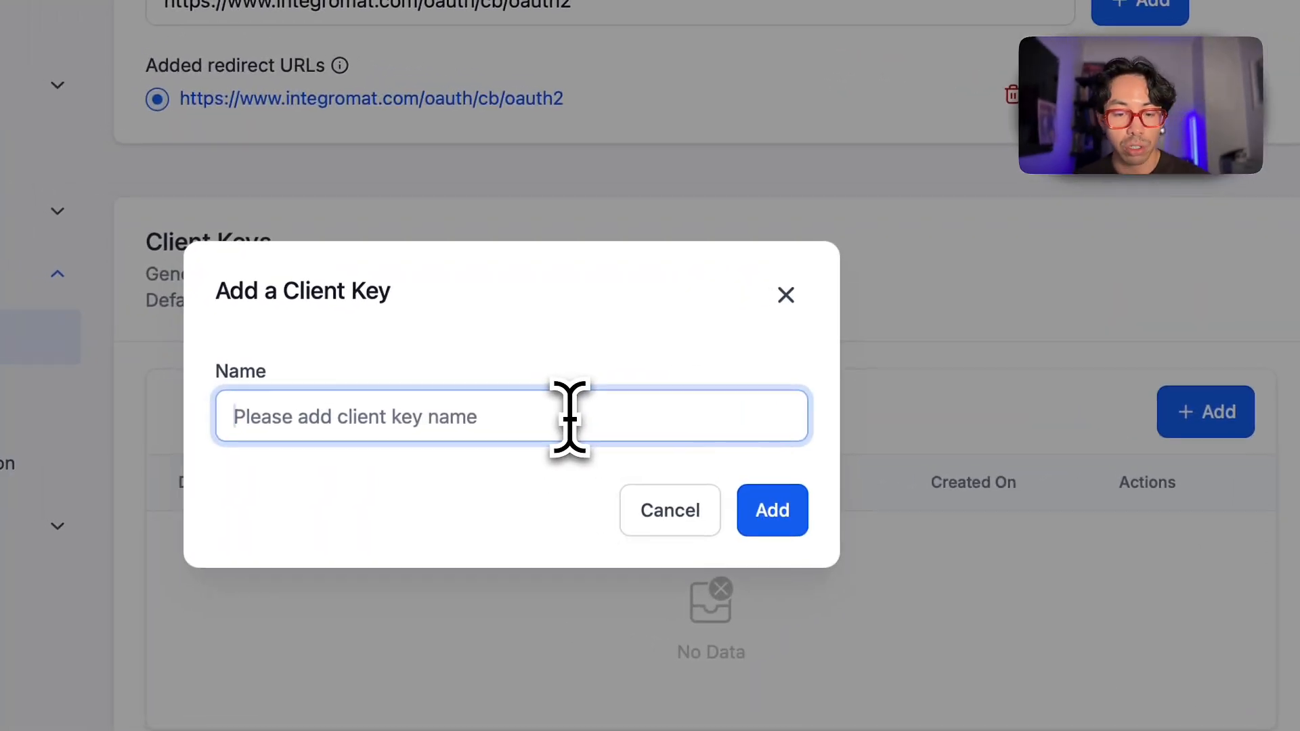
click(785, 494)
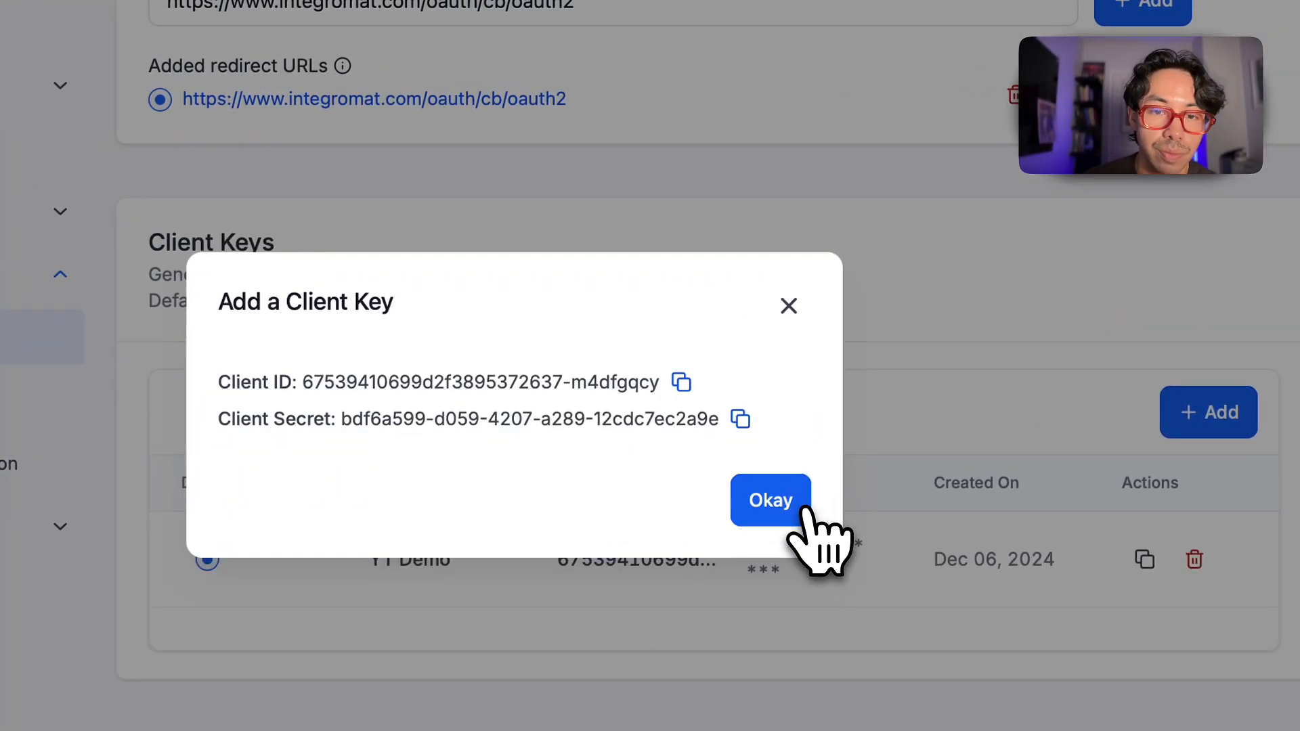
click(681, 382)
Paste the GoHighLevel client ID and client secret into the Make connection.
click(458, 168)
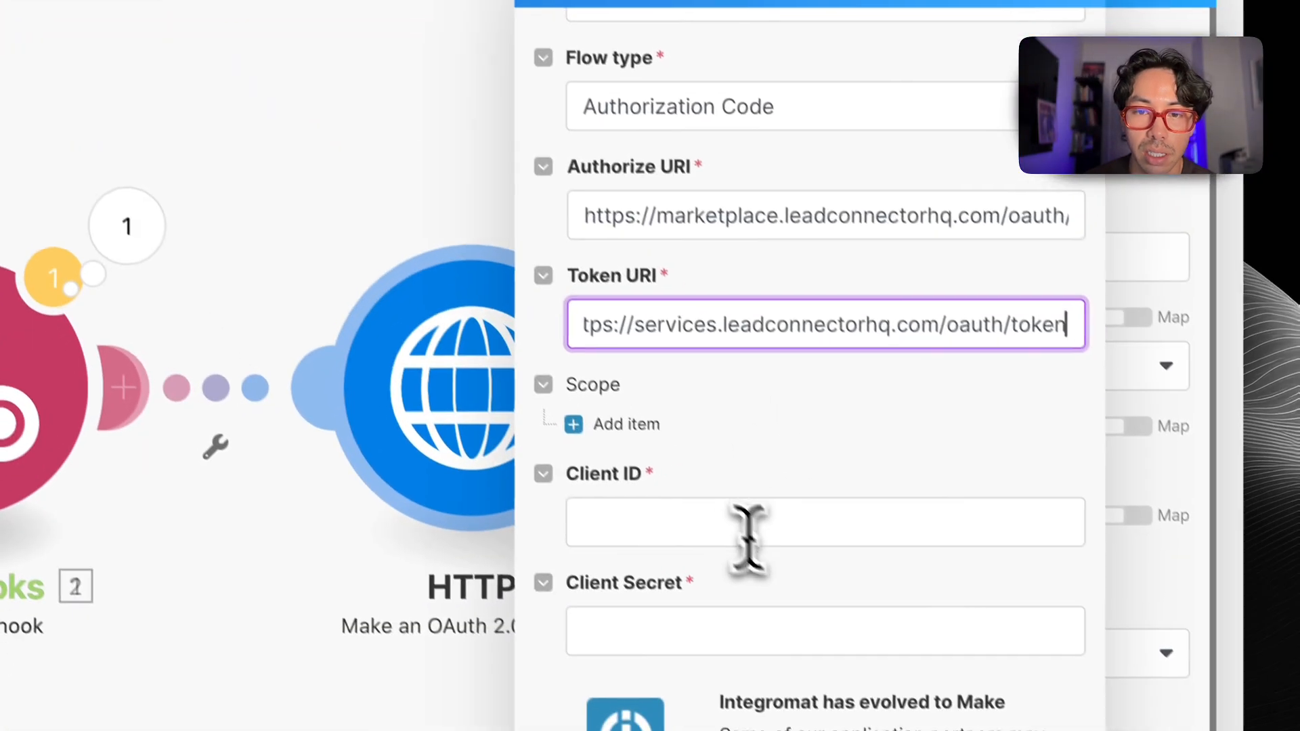
click(919, 730)
key(super+v)
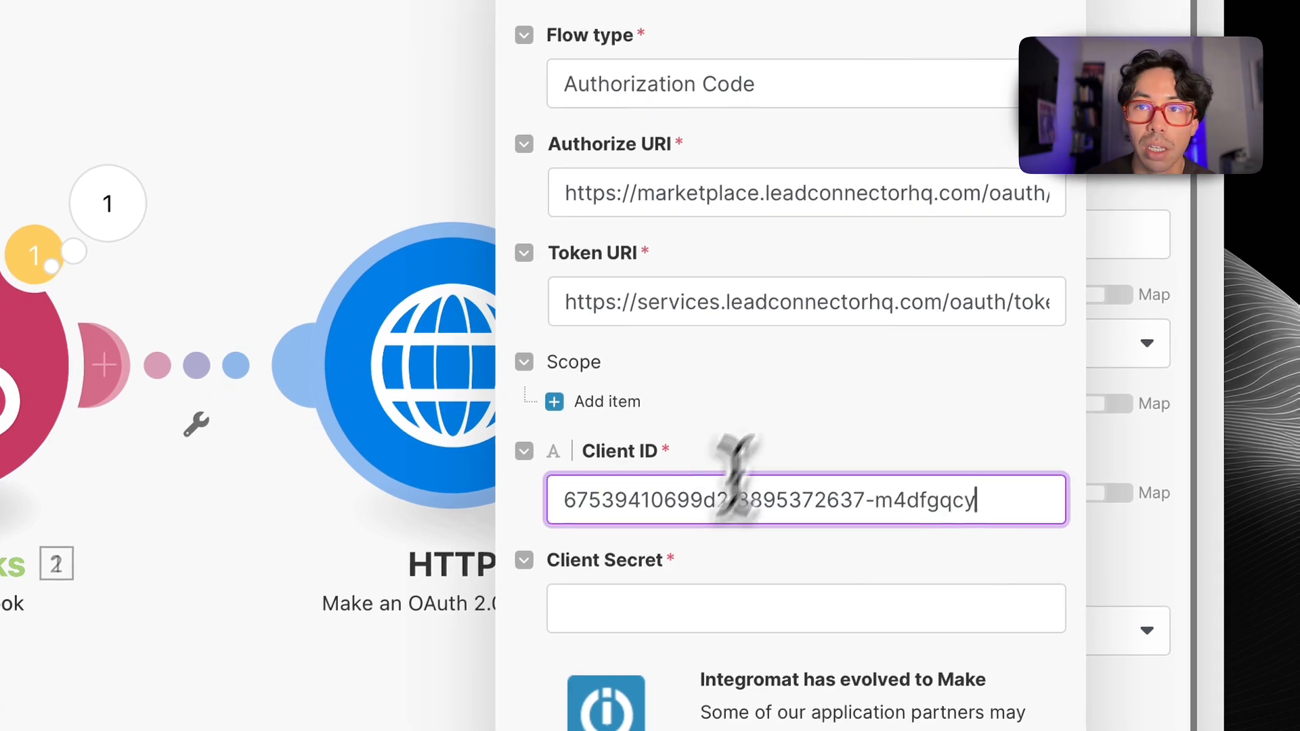
click(652, 93)
click(787, 519)
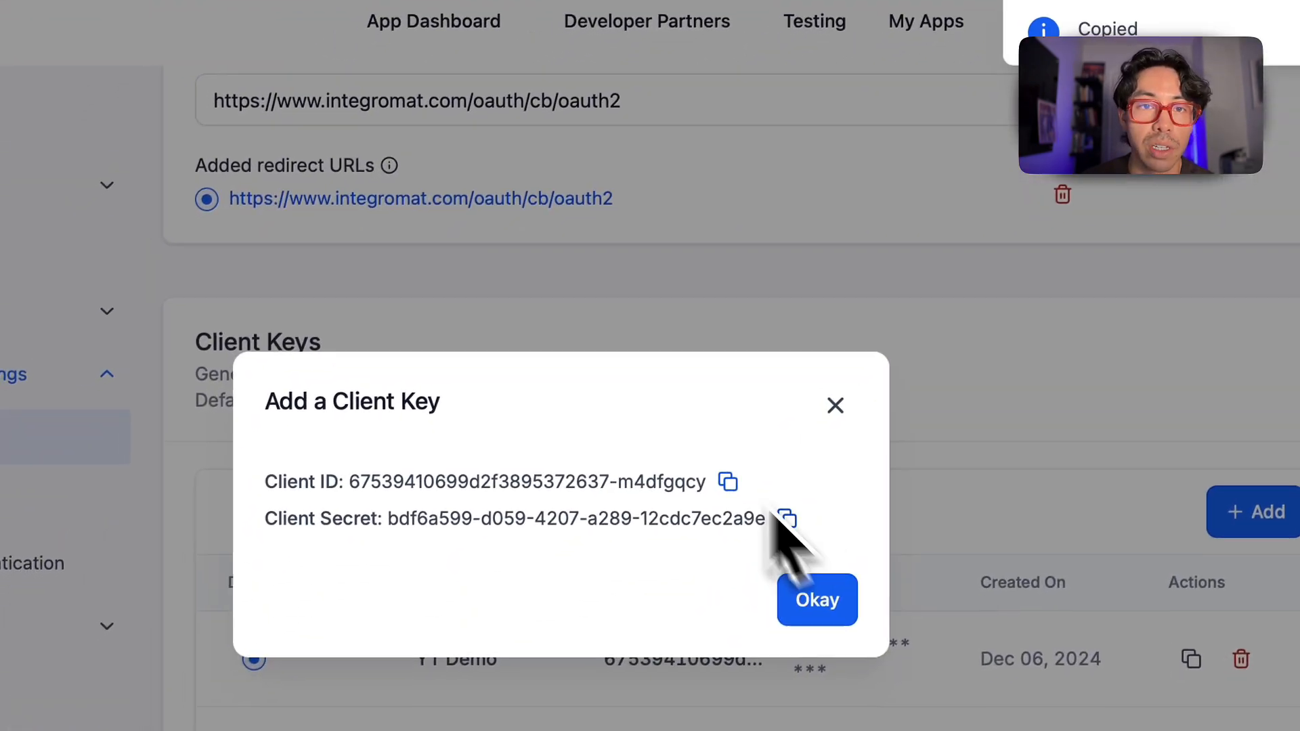
click(540, 125)
click(772, 499)
key(super+v)
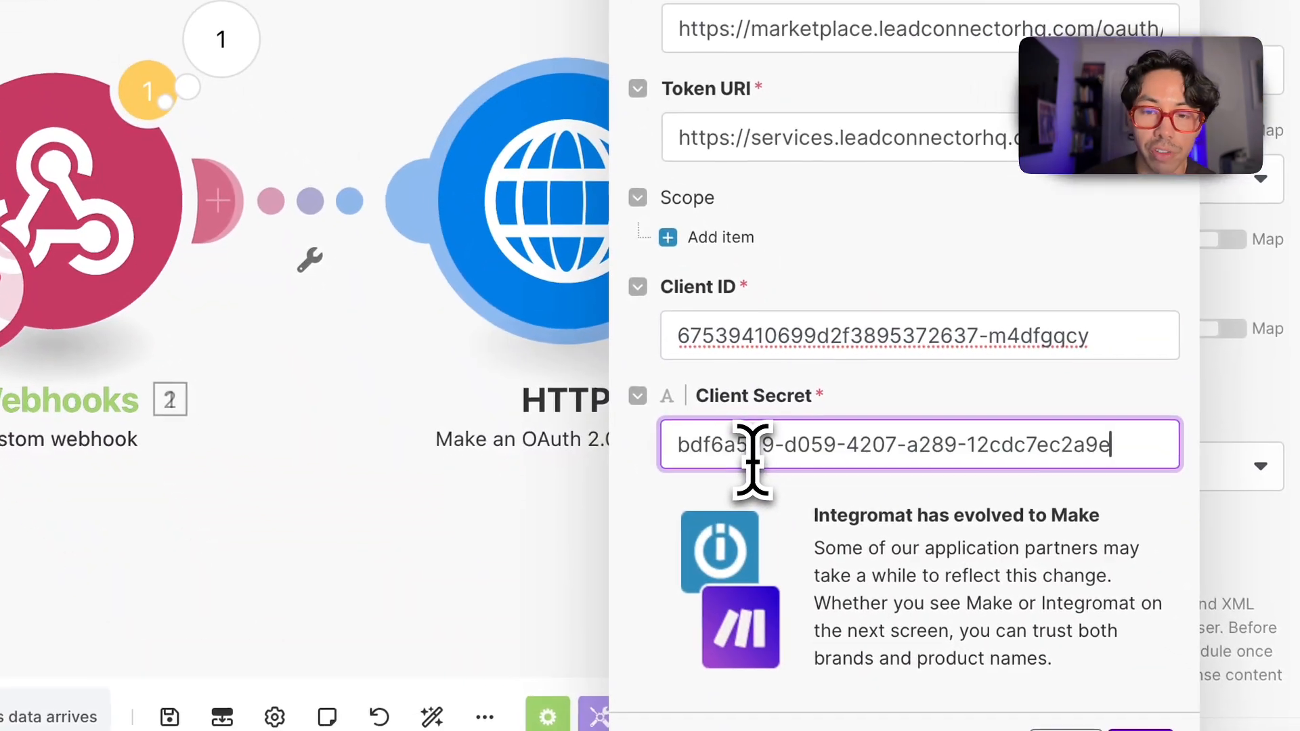
Add the forms.readonly scope and save the connection to authorize it.
click(681, 237)
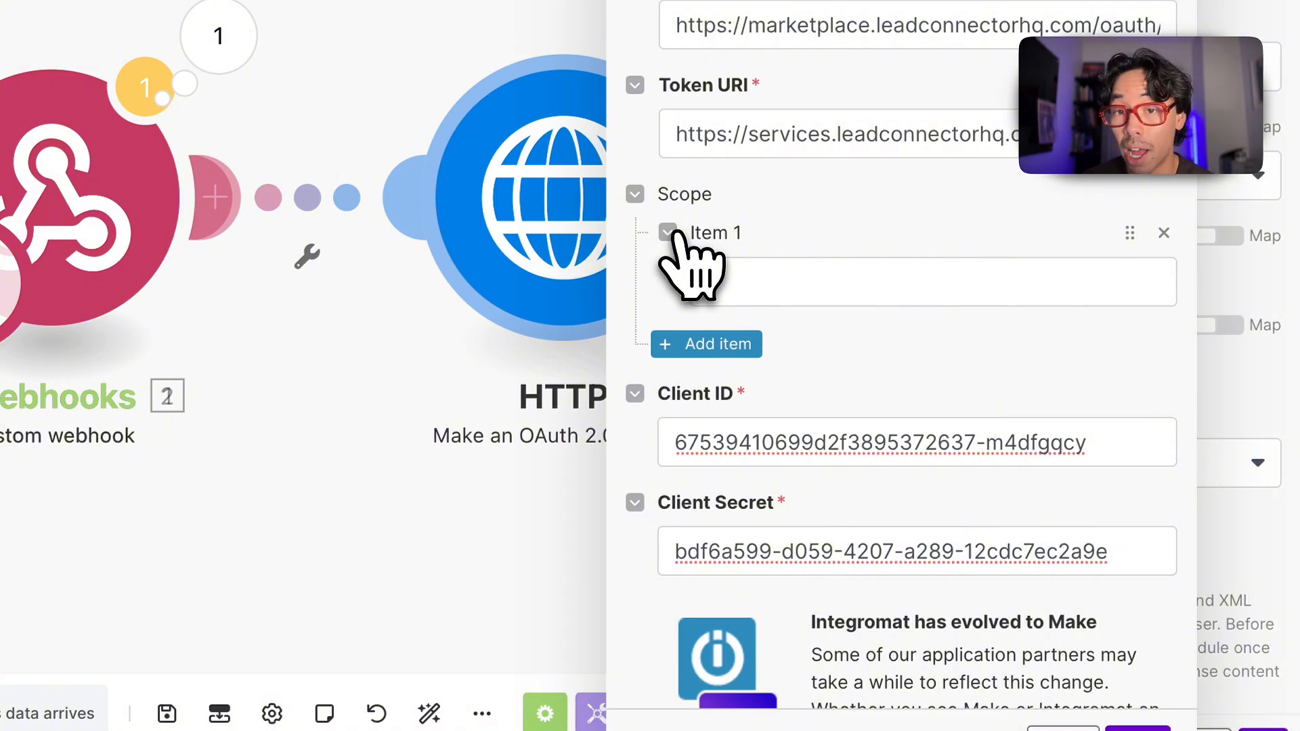
click(769, 277)
text(forms)
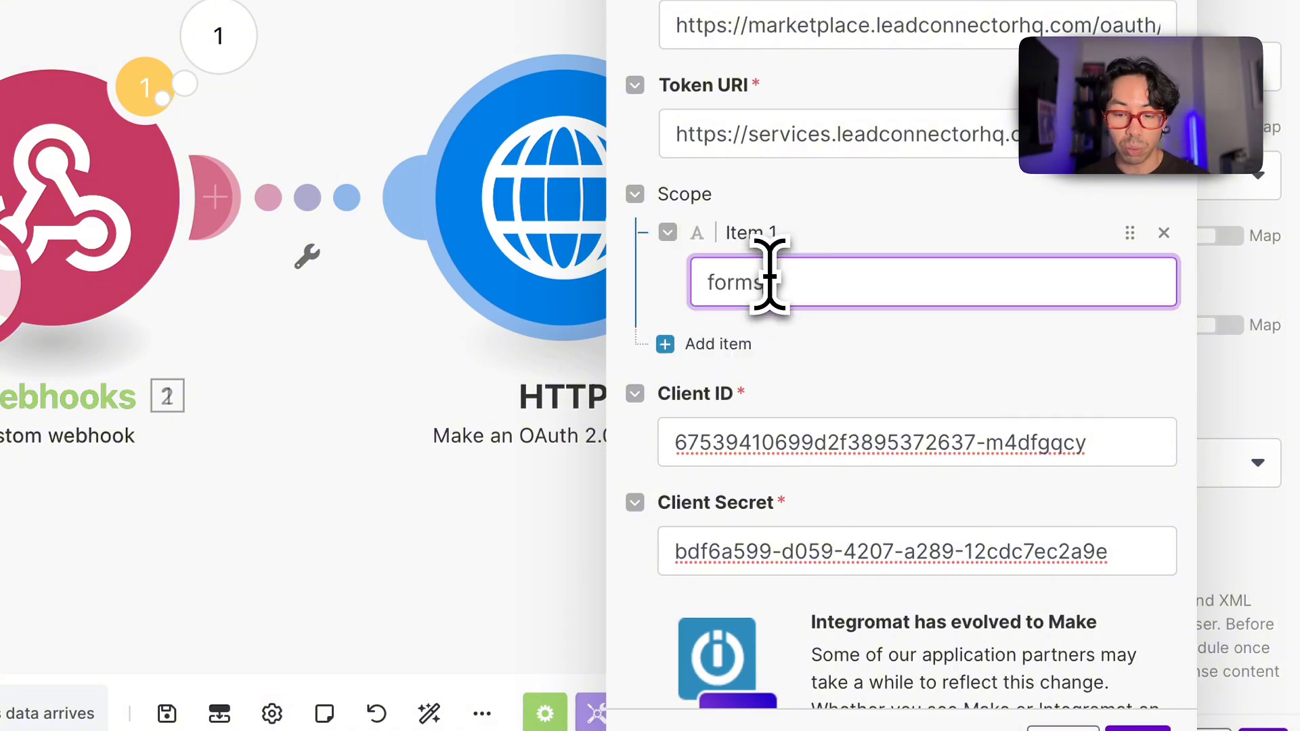
text(.readon)
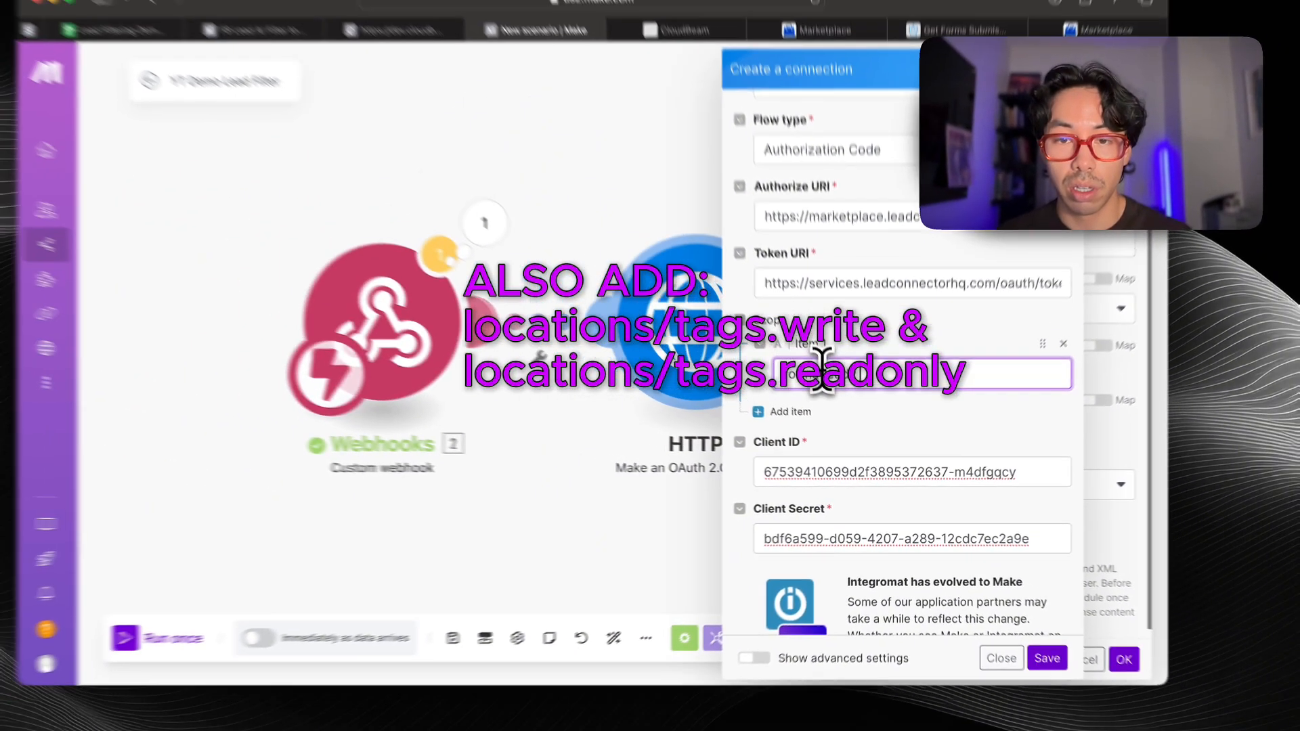
text(nly)
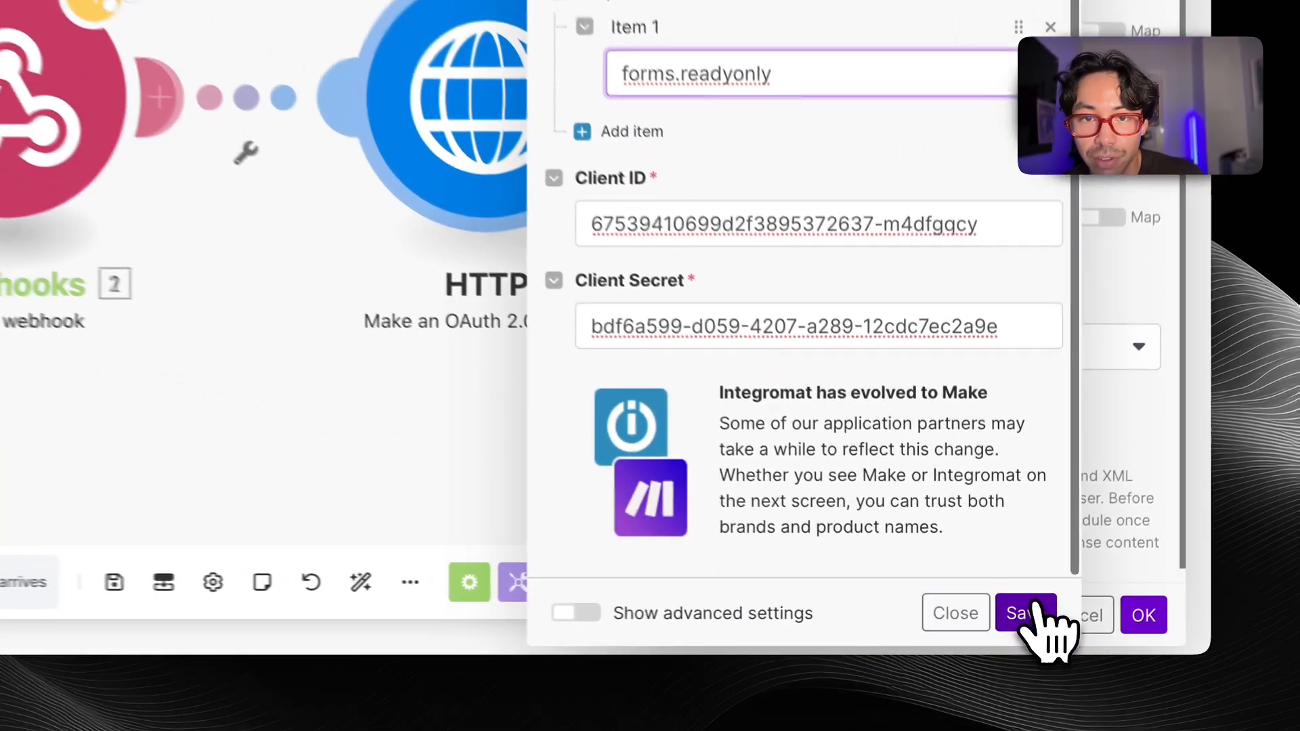
click(1021, 633)
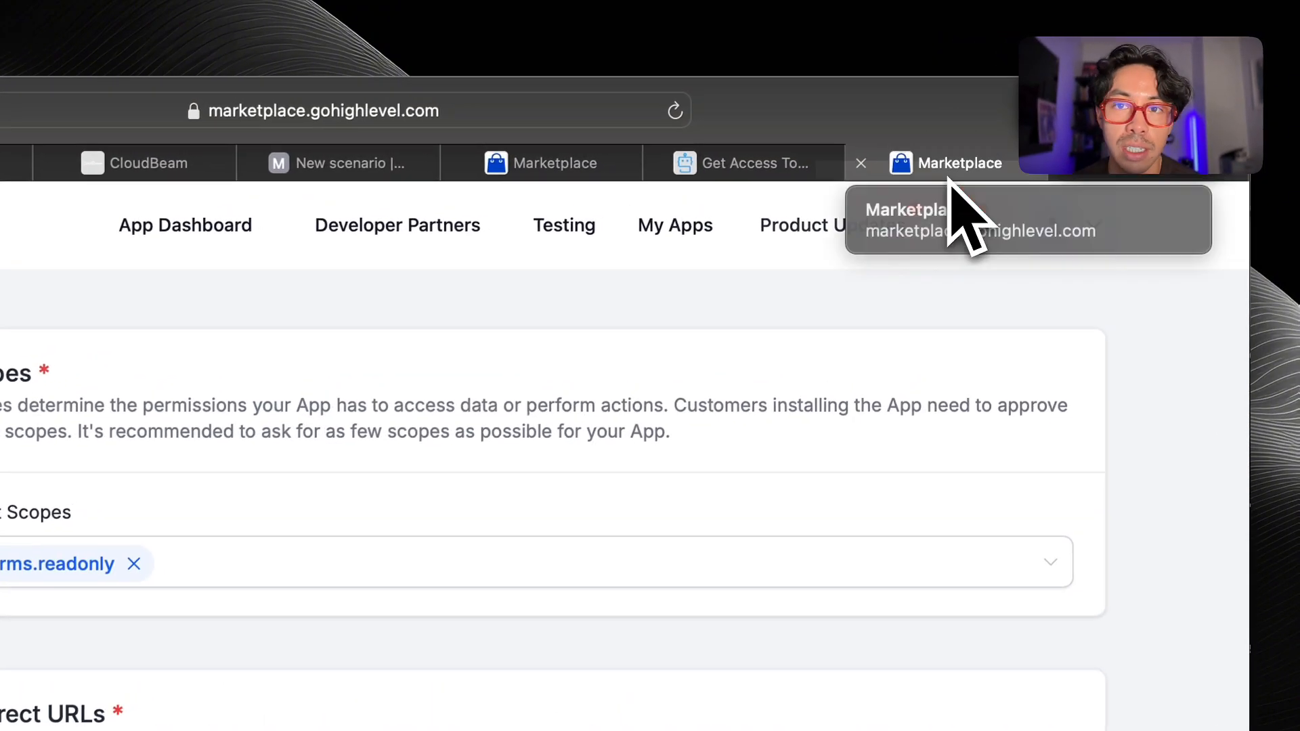
Paste the forms submissions endpoint into the HTTP URL field, removing its locationId placeholder.
click(870, 119)
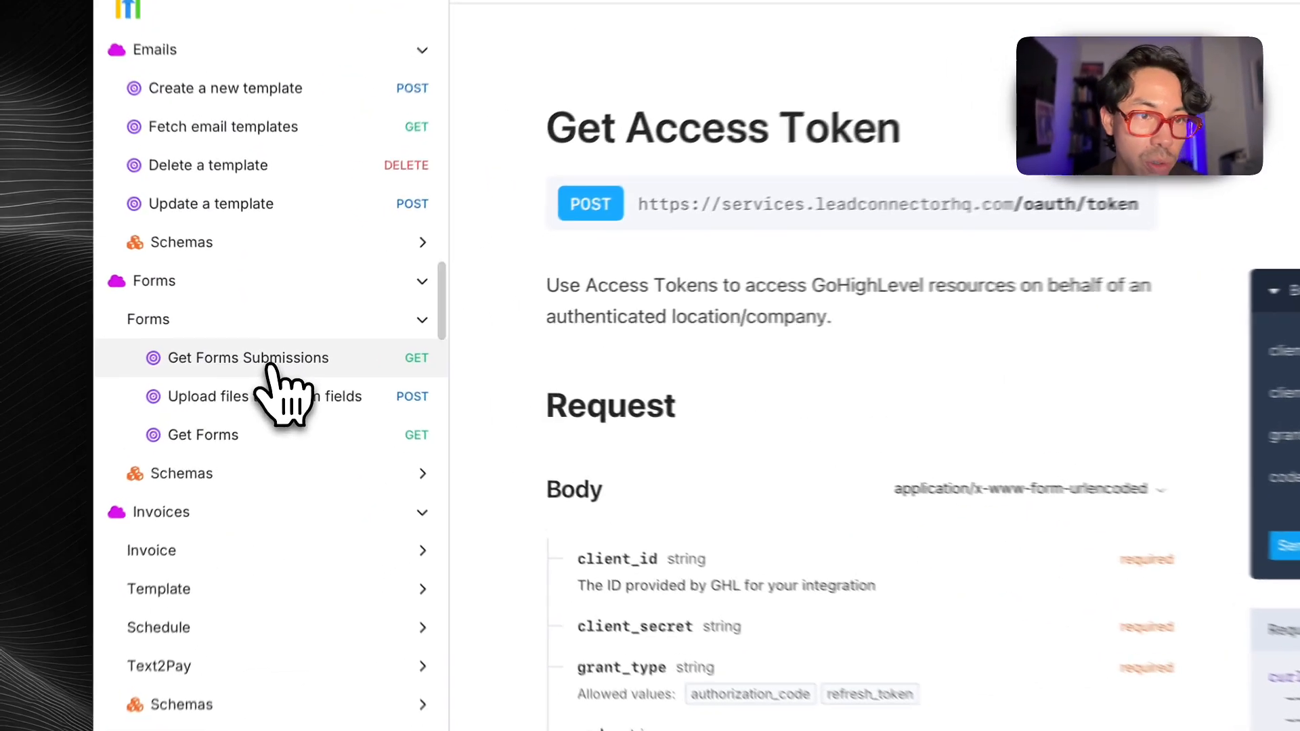
click(277, 344)
scroll(1005, 338, down, 4)
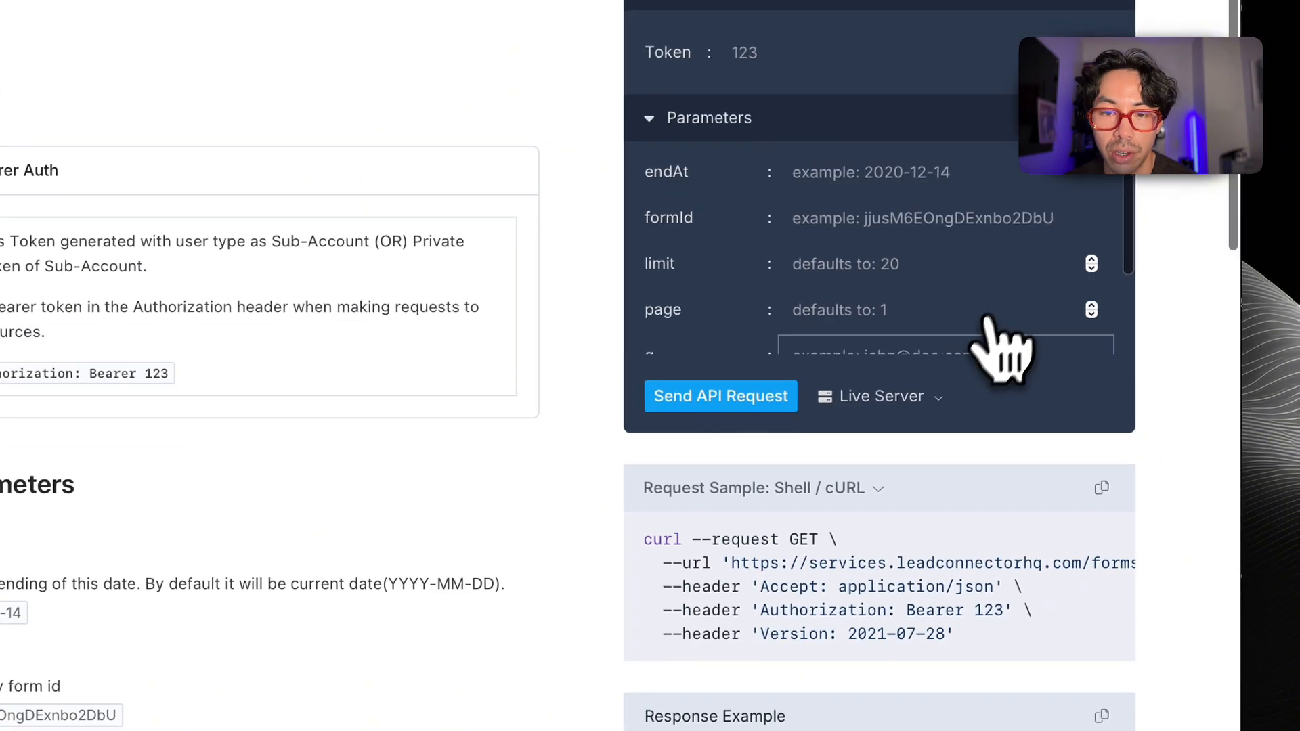
drag(715, 448, 753, 450)
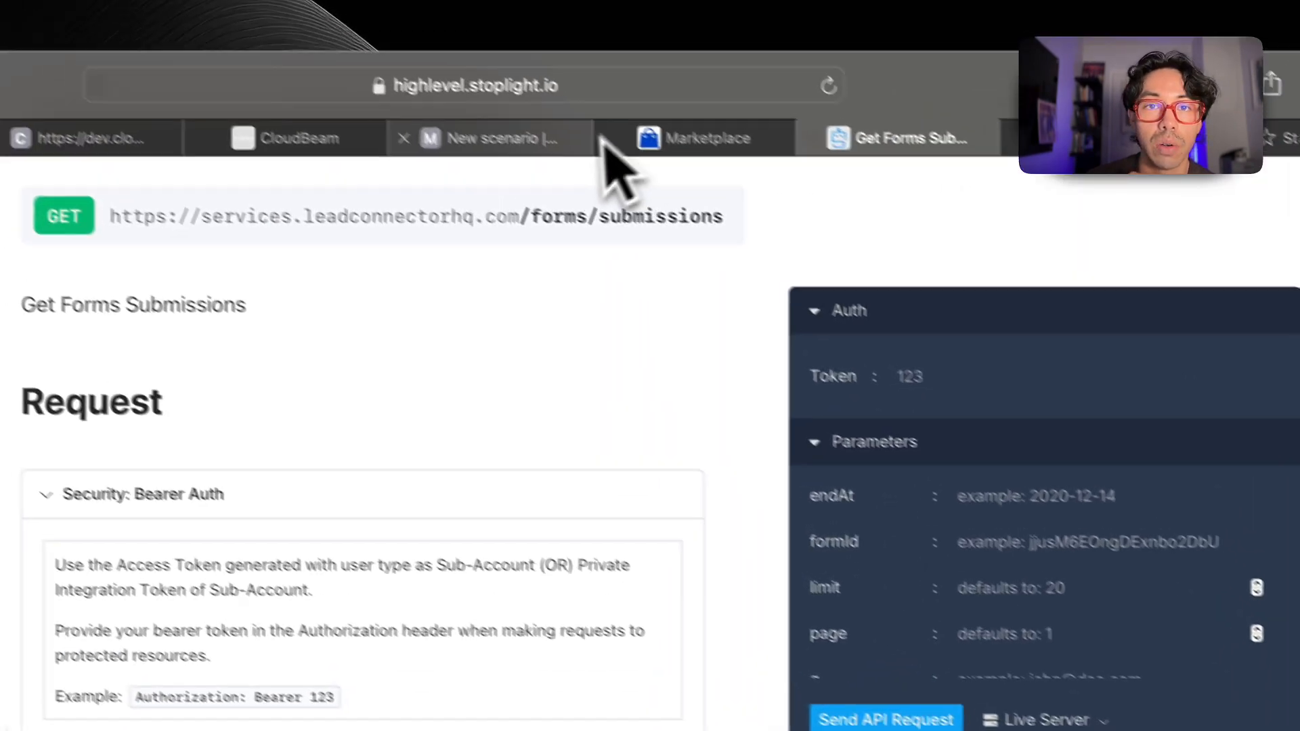
click(601, 144)
click(754, 413)
key(super+v)
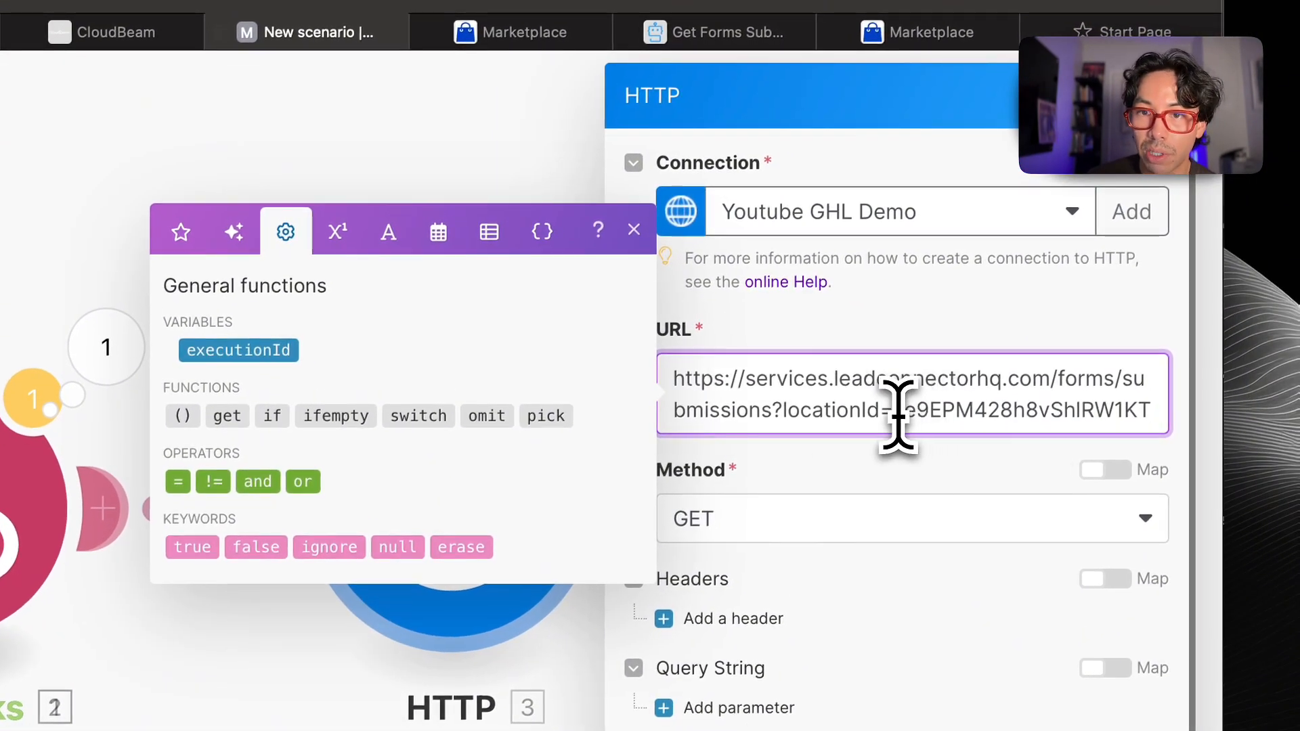
drag(898, 415, 1166, 409)
key(BackSpace)
Append the location ID from the CloudBeam address to the URL and add an 'Authorize' header.
click(170, 34)
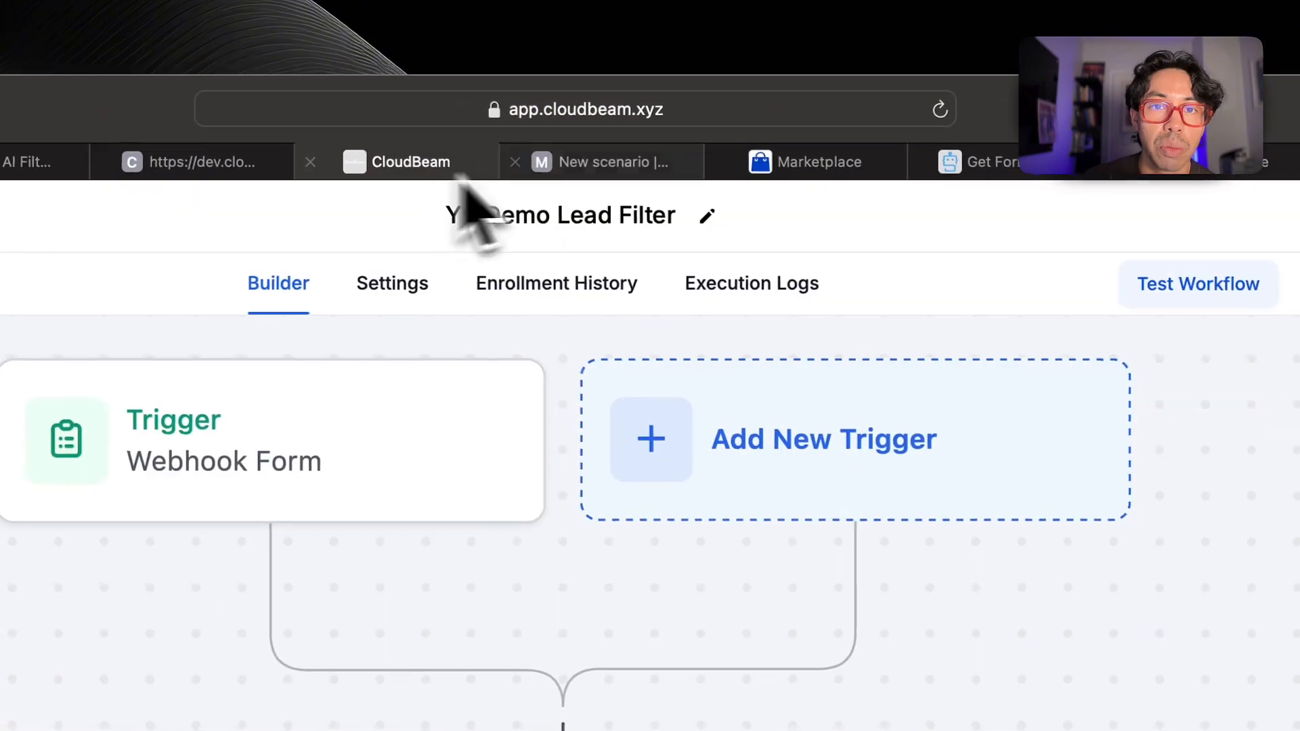
click(644, 110)
click(686, 110)
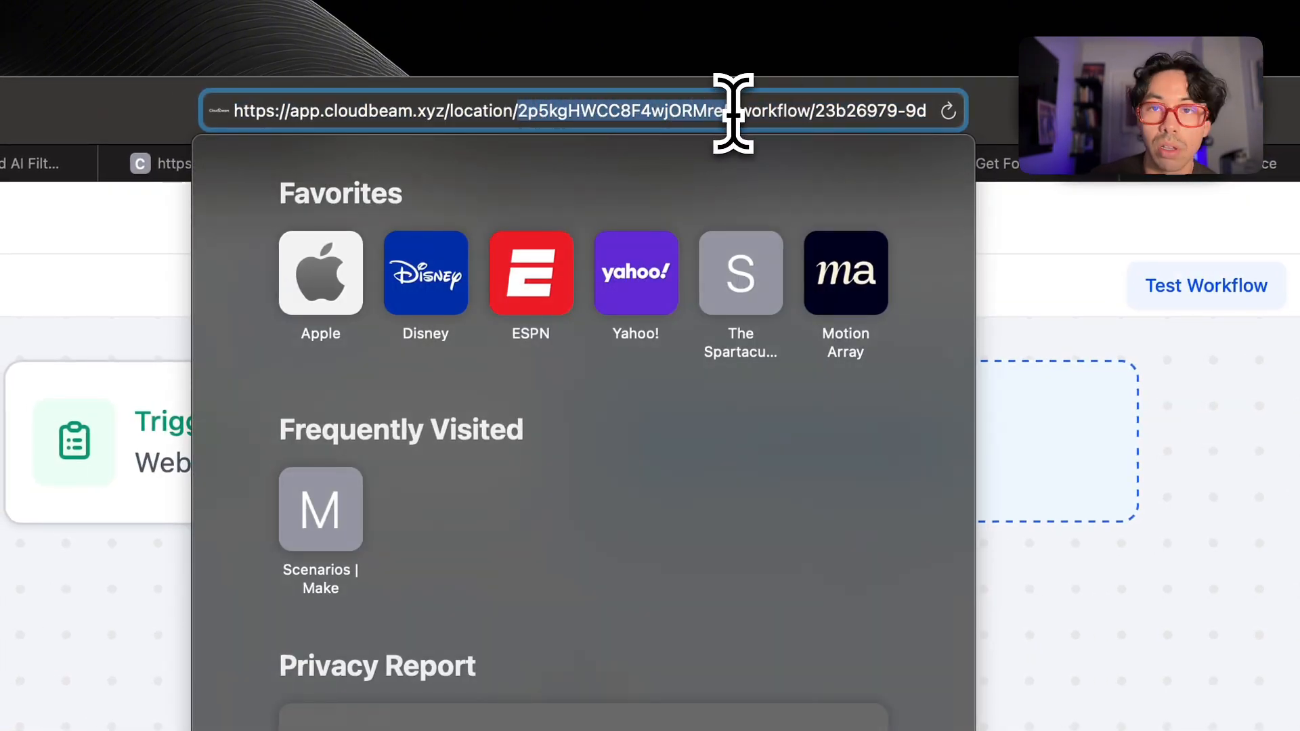
click(1086, 159)
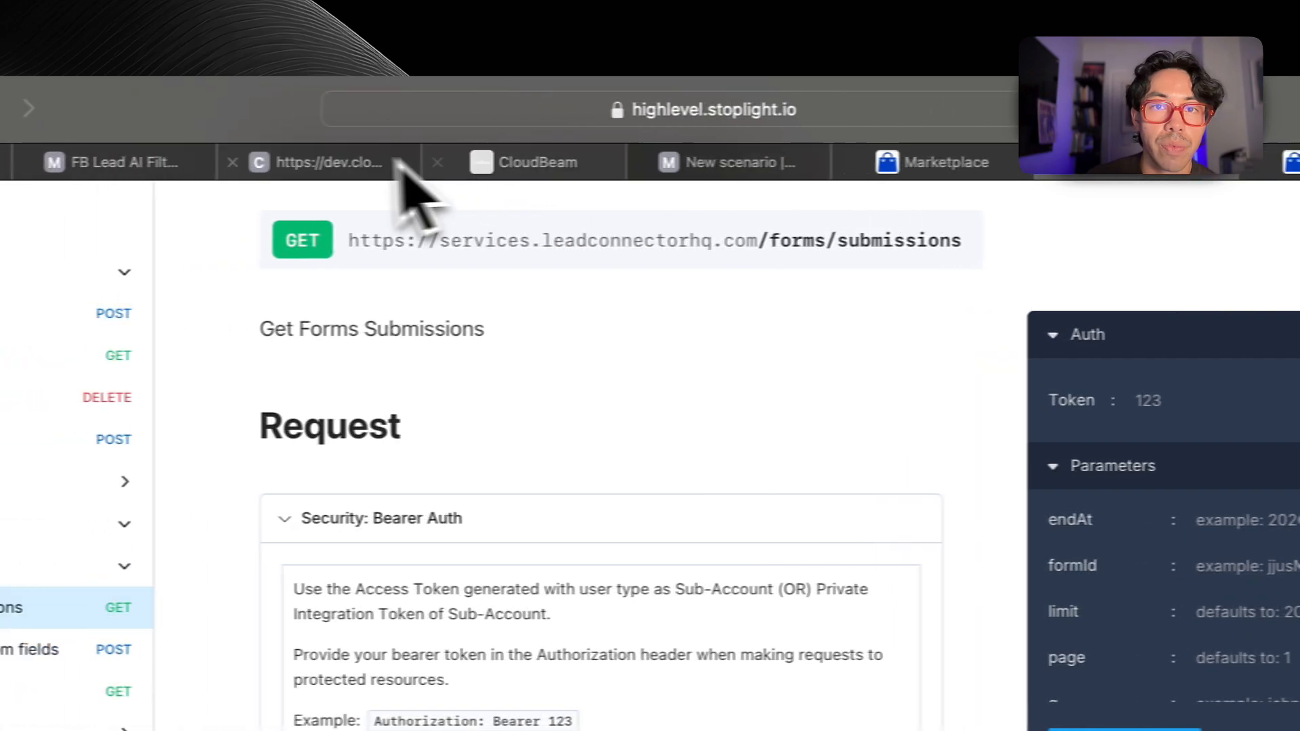
click(727, 166)
key(ctrl+v)
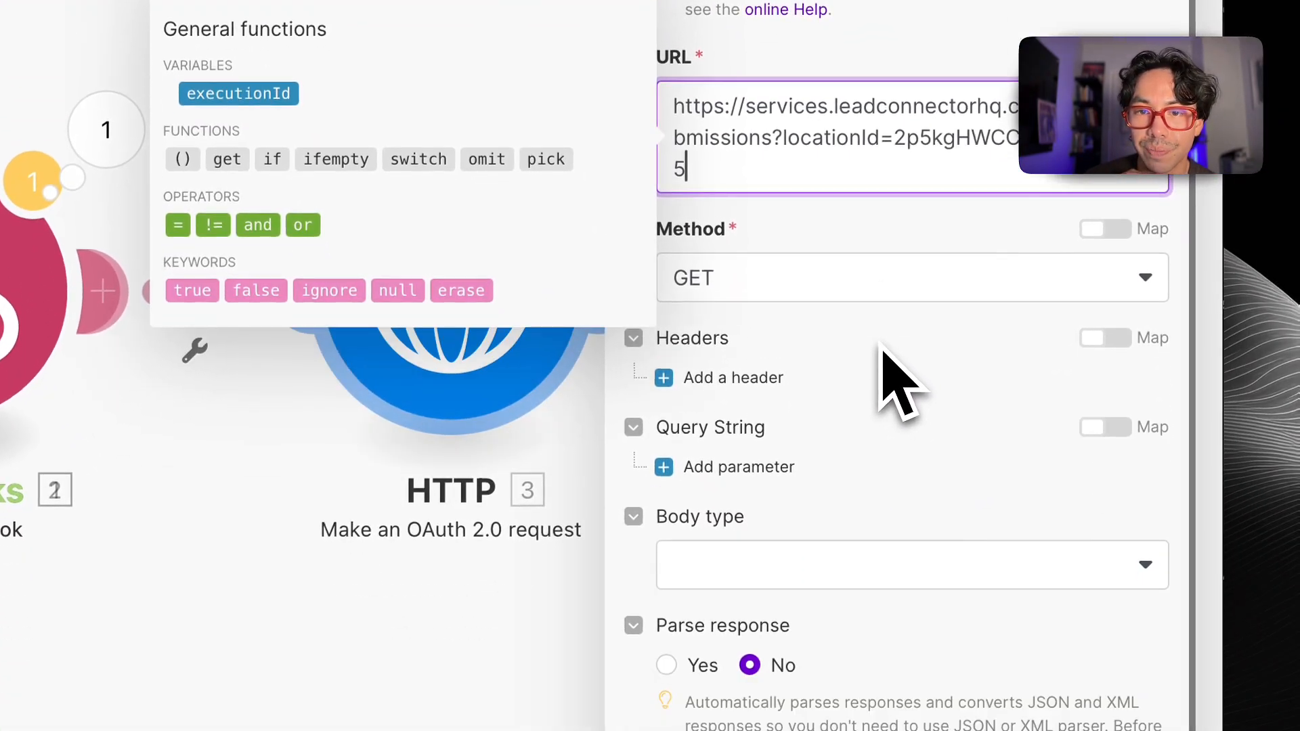
click(799, 377)
click(811, 464)
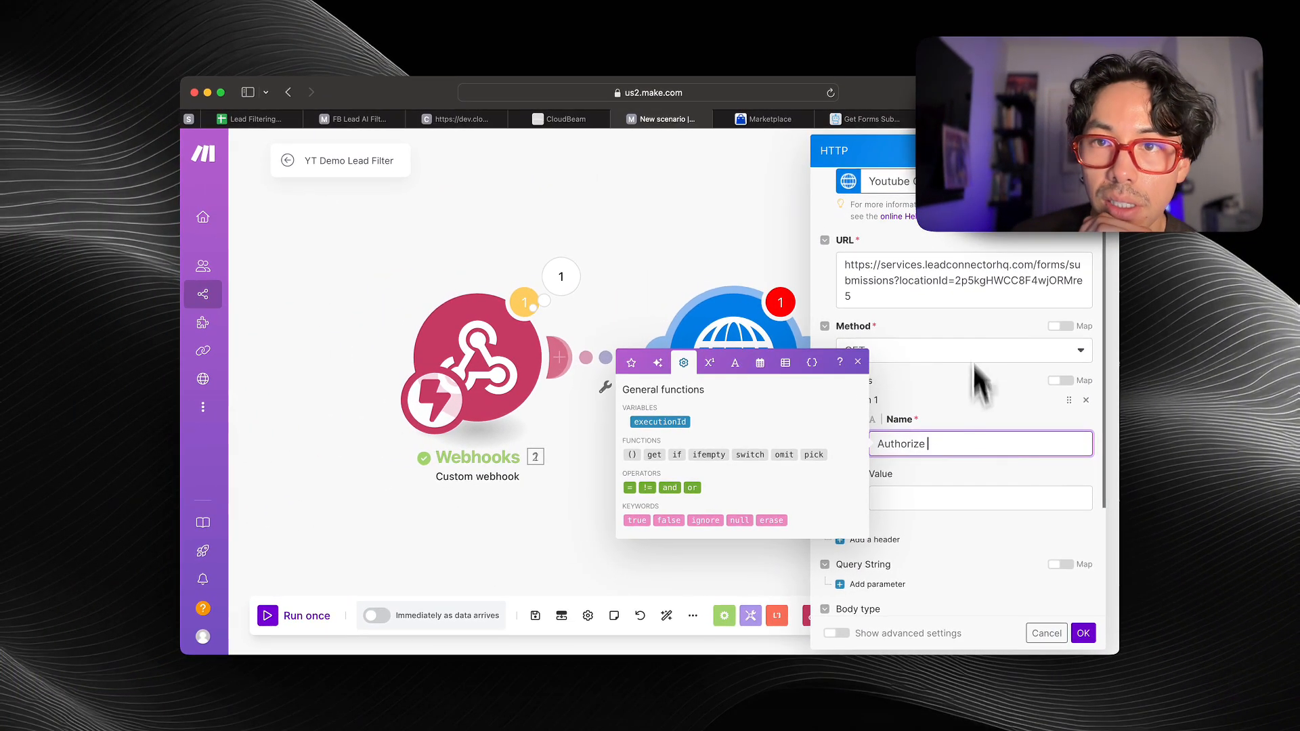
Add a second request header and copy the API version 2021-07-28 from the form submissions docs.
scroll(936, 467, down, 1)
click(895, 496)
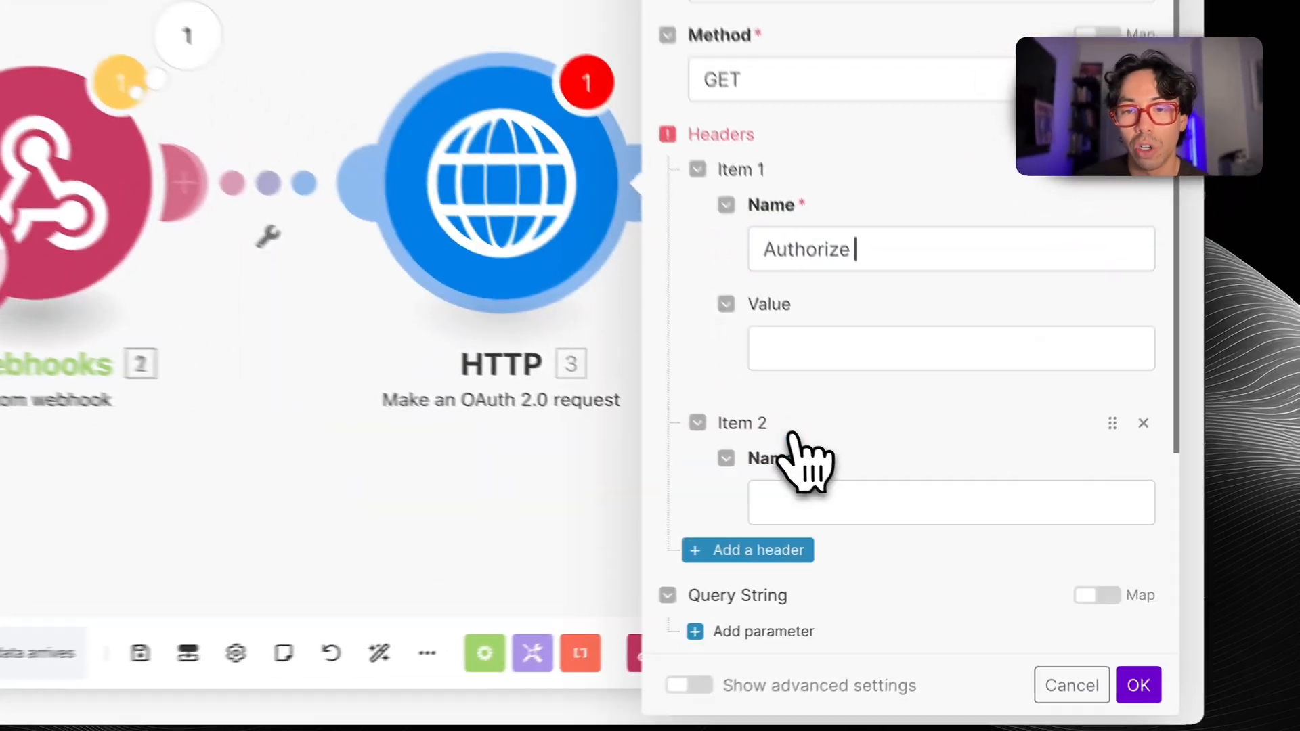
click(921, 533)
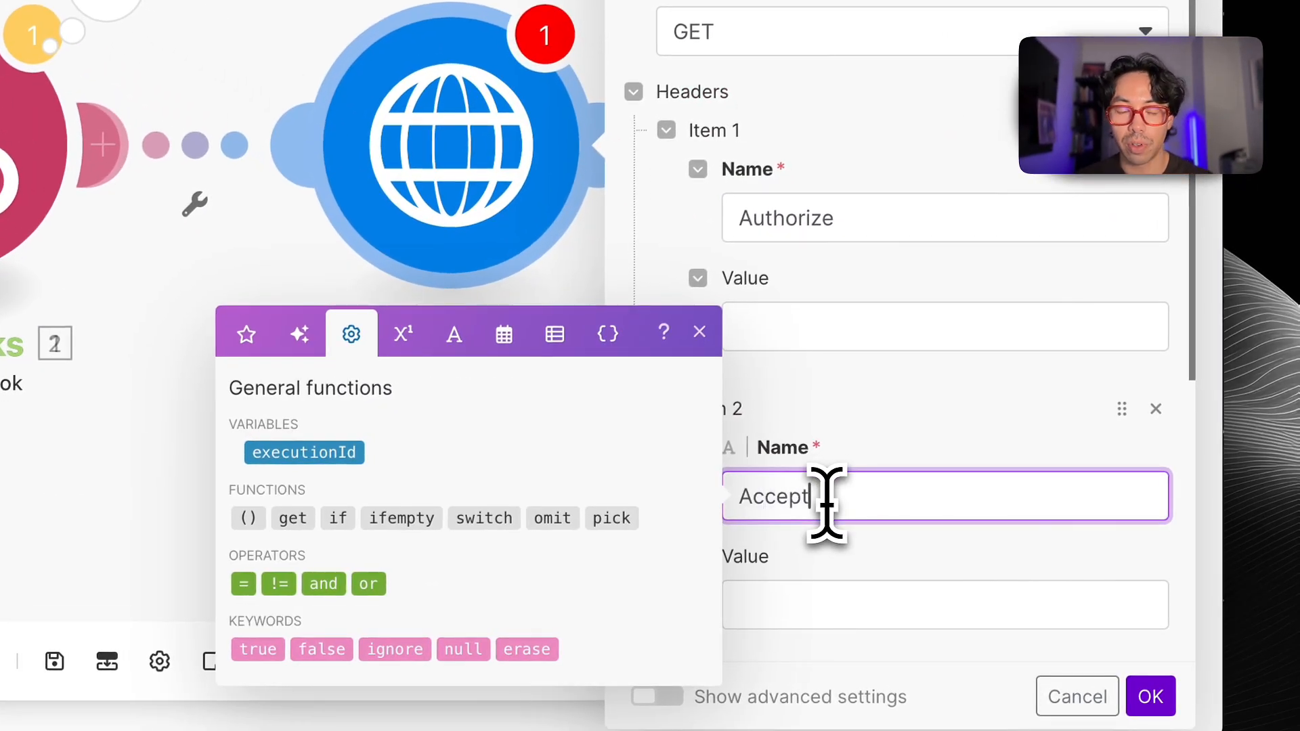
scroll(836, 440, down, 2)
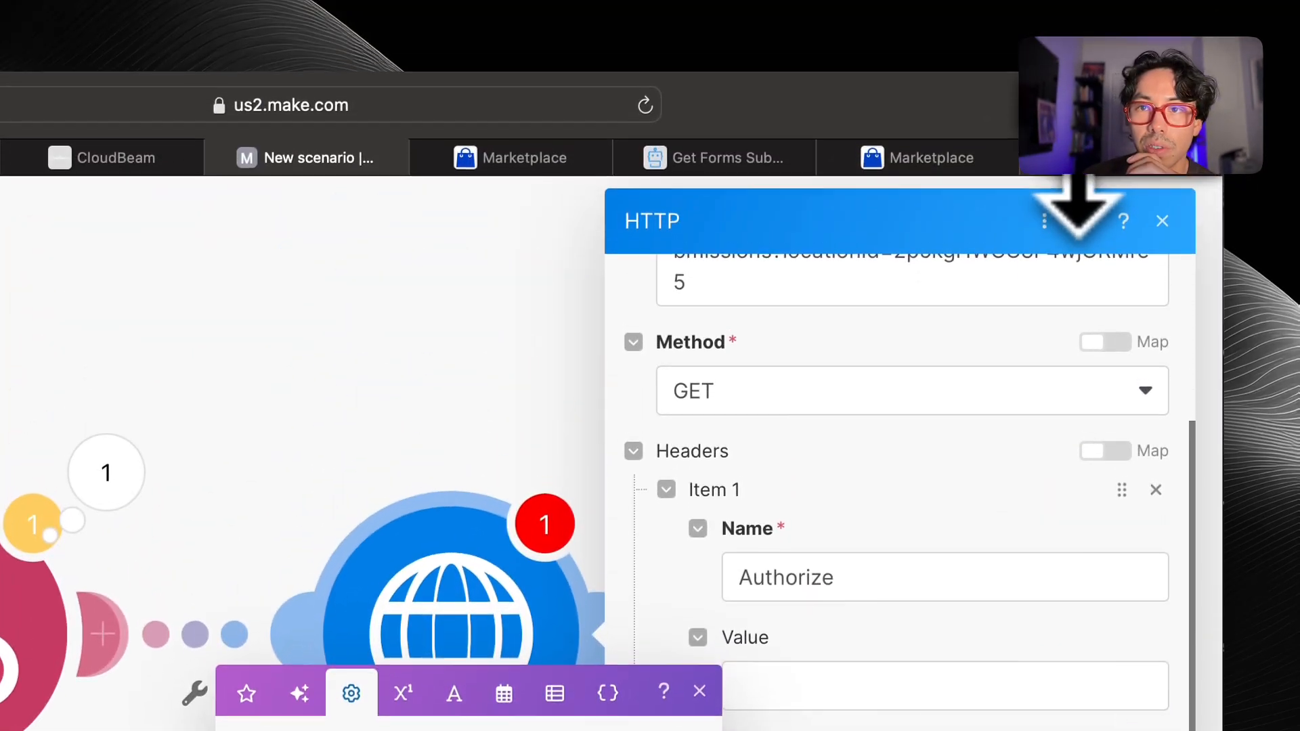
click(1043, 168)
click(920, 159)
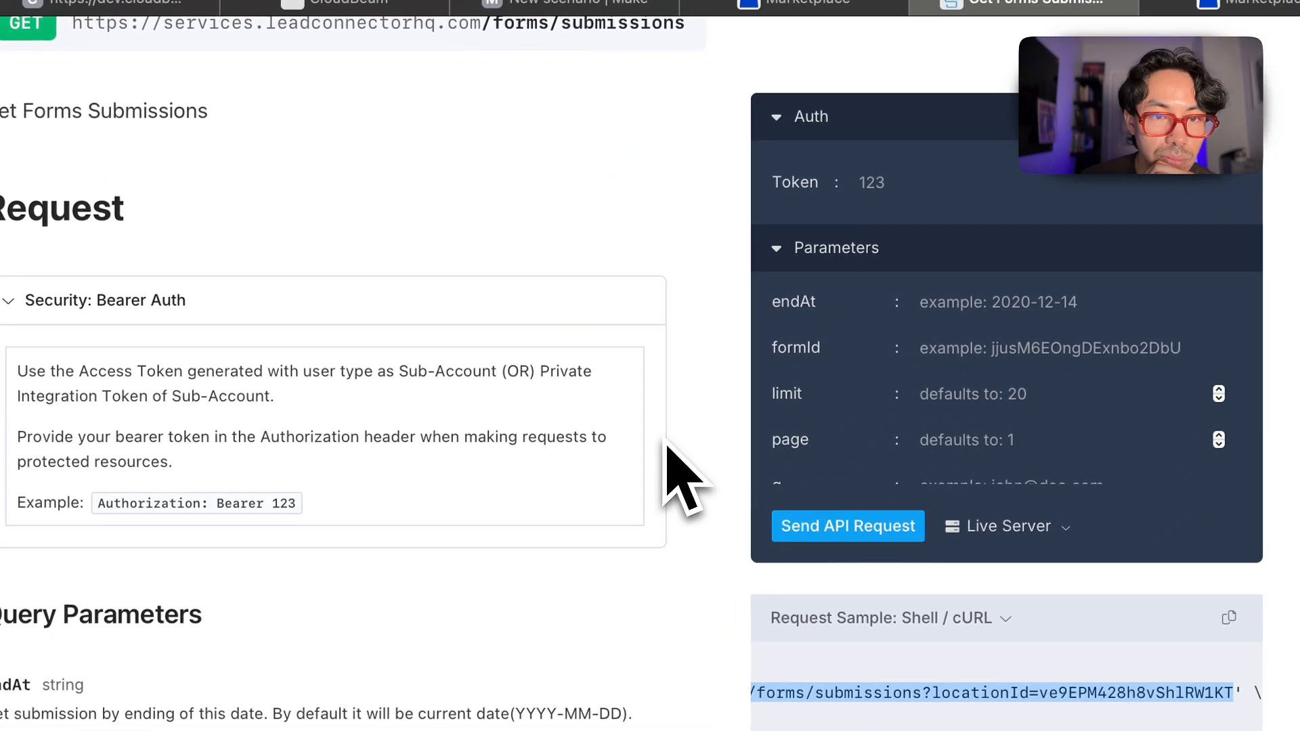
scroll(677, 478, down, 10)
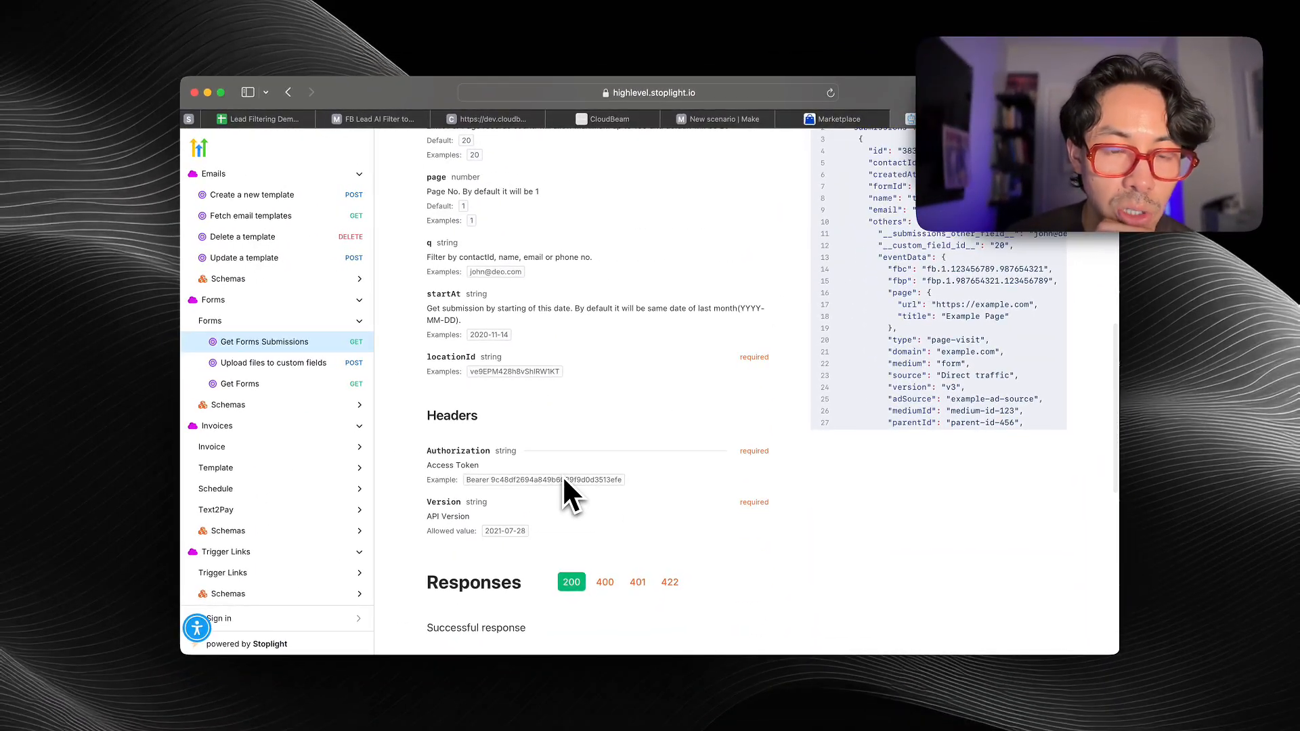
scroll(563, 478, down, 1)
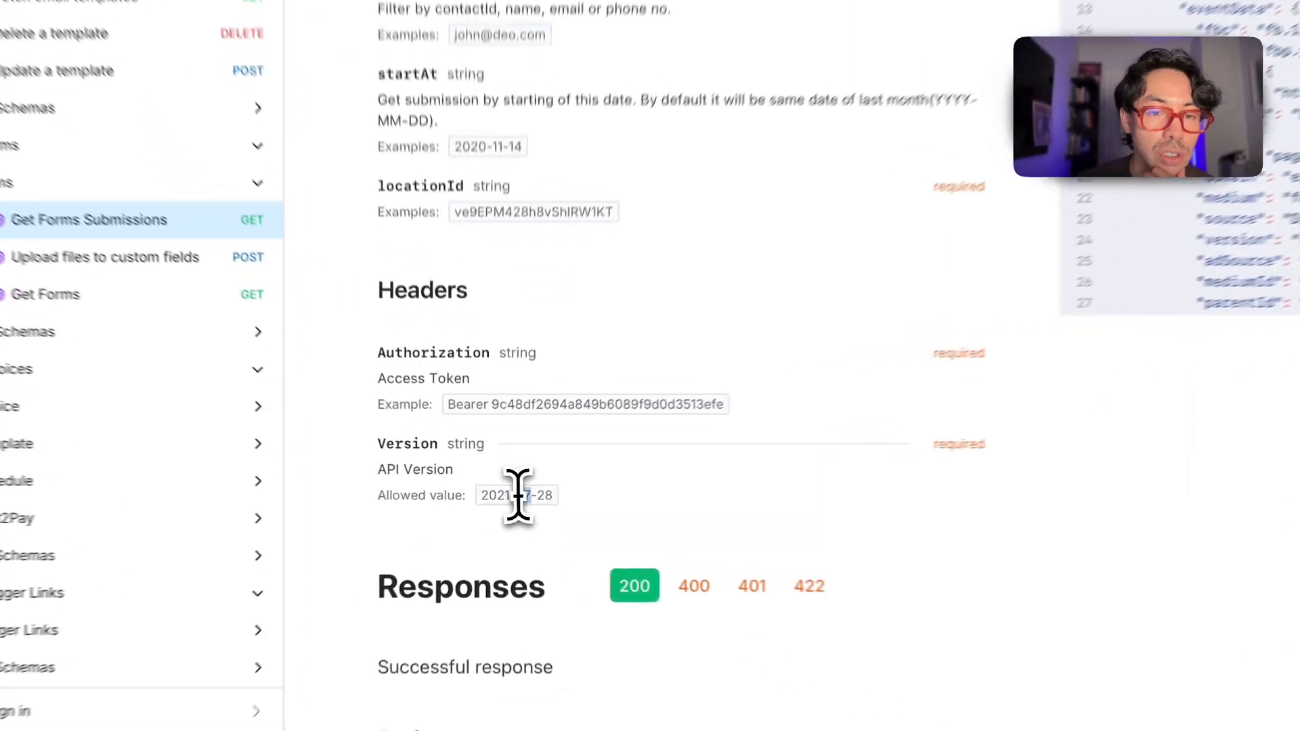
triple_click(503, 499)
scroll(516, 492, up, 15)
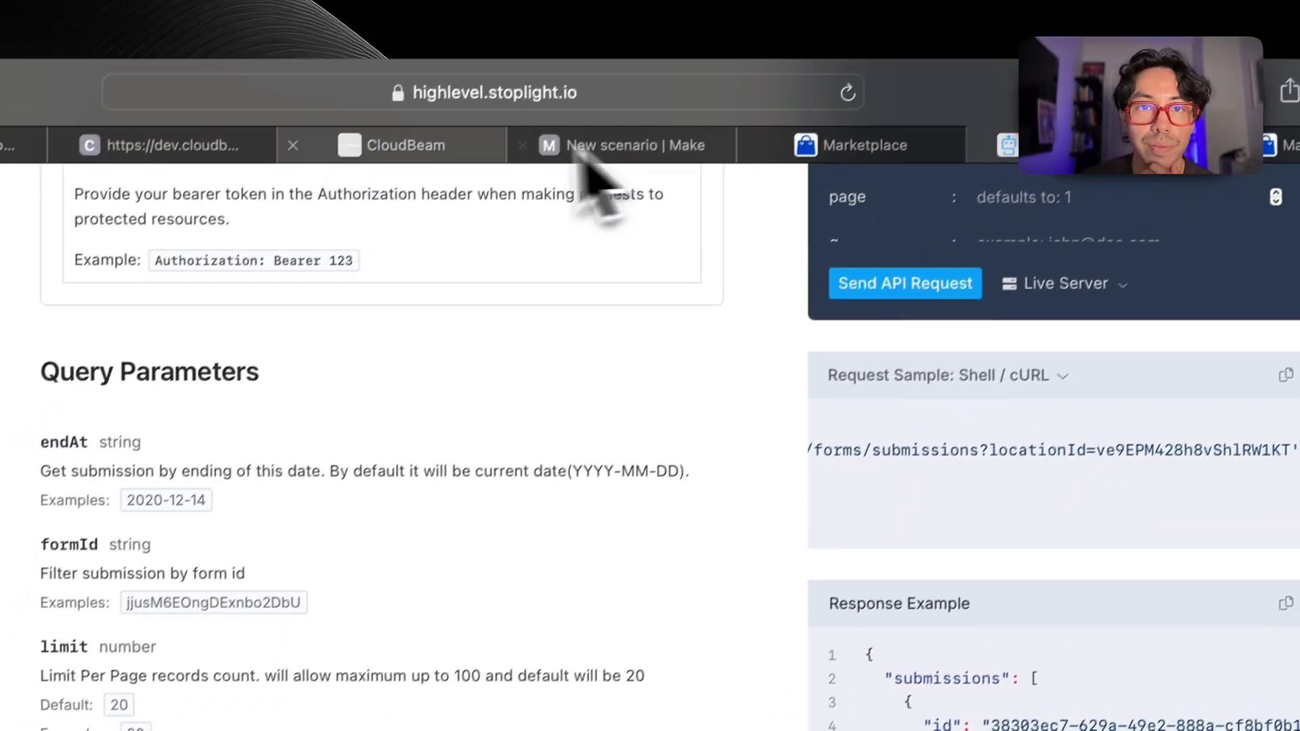
click(583, 163)
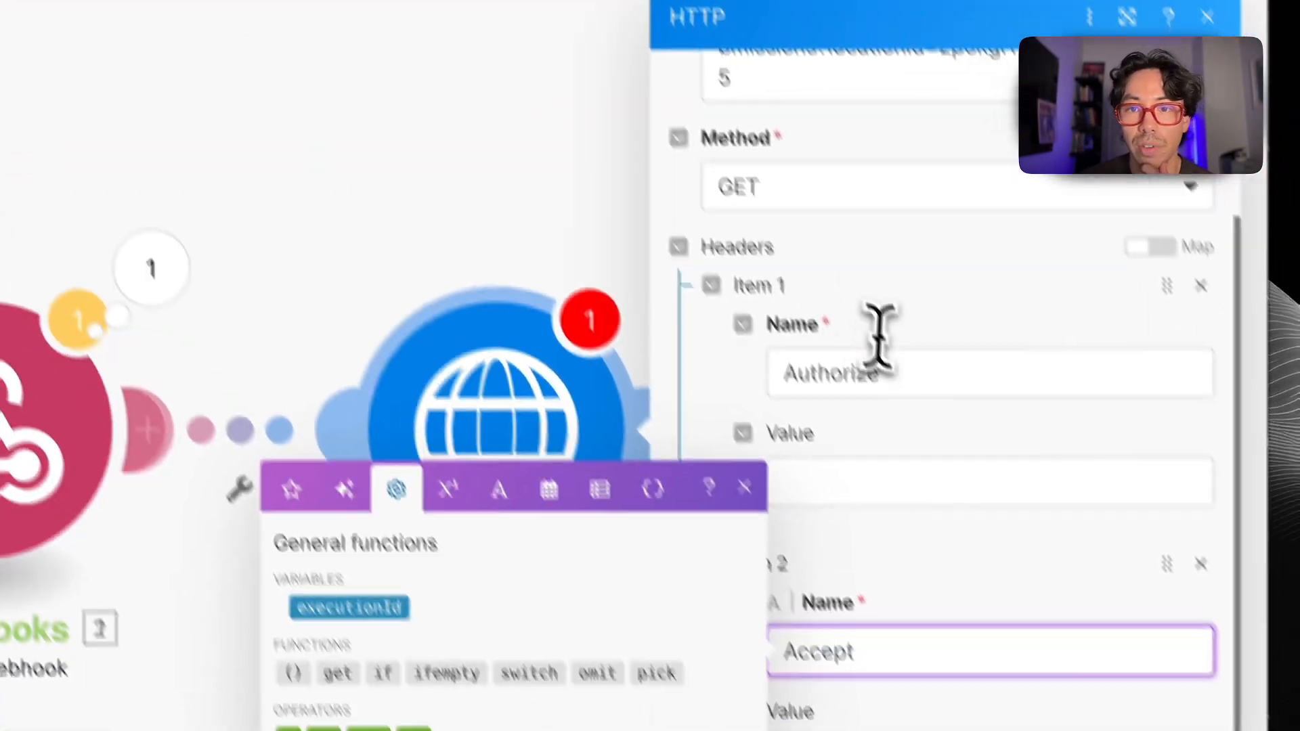
Rename the first header to Authorization and set the second header Version to 2021-07-28.
click(1023, 580)
key(BackSpace)
text(ation)
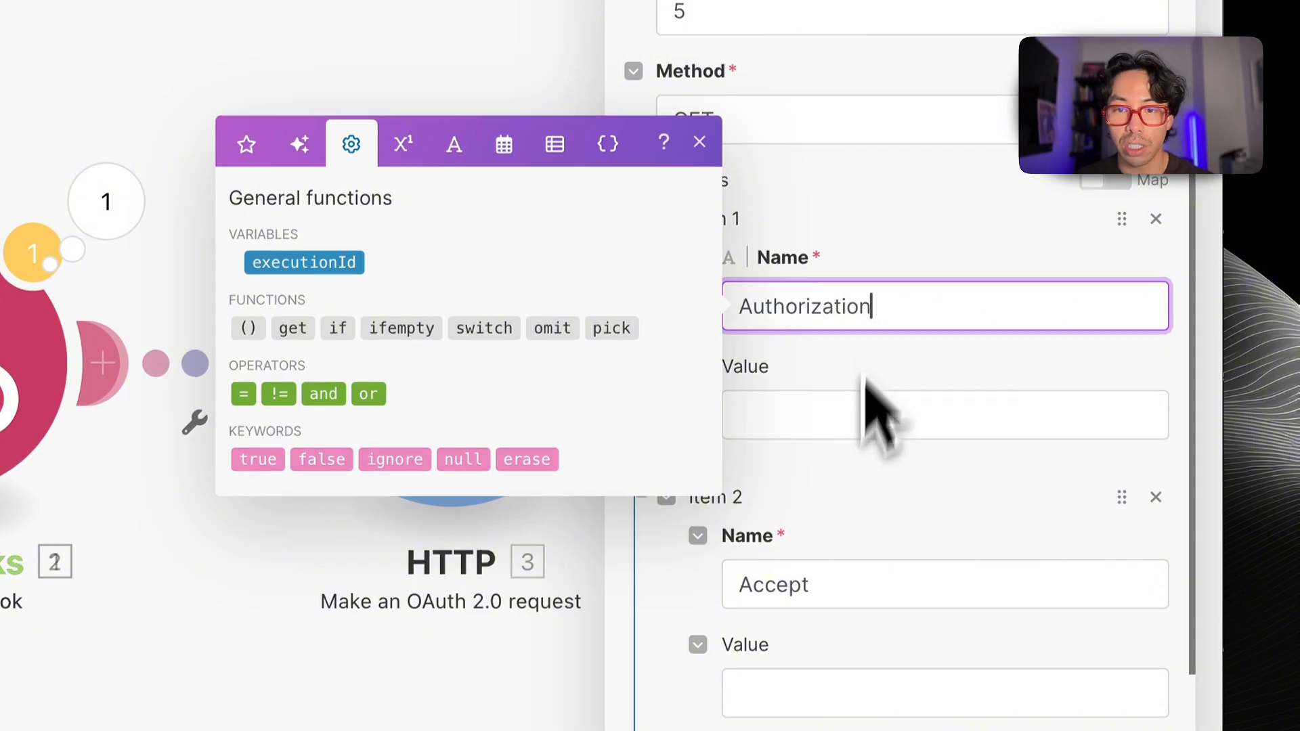
scroll(871, 406, down, 3)
click(812, 441)
click(799, 514)
text(2021-07-28)
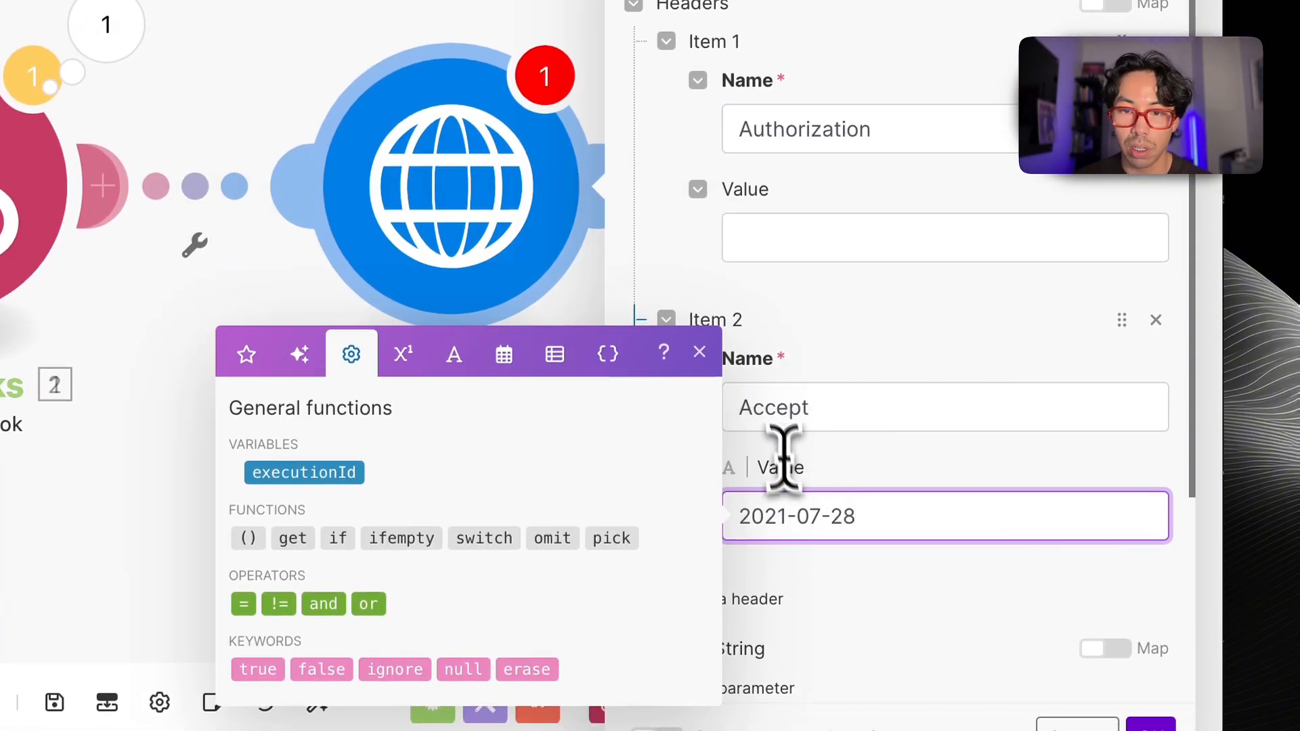
double_click(771, 410)
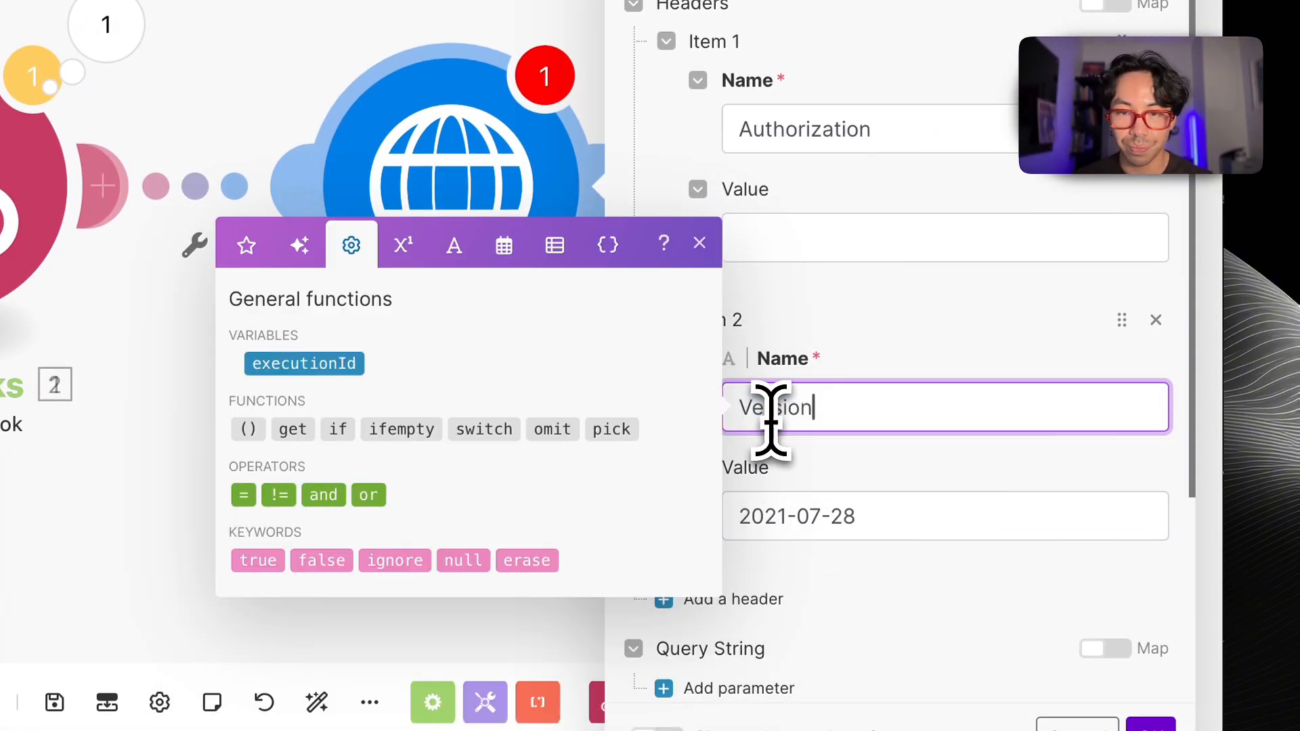
text(Version)
click(869, 244)
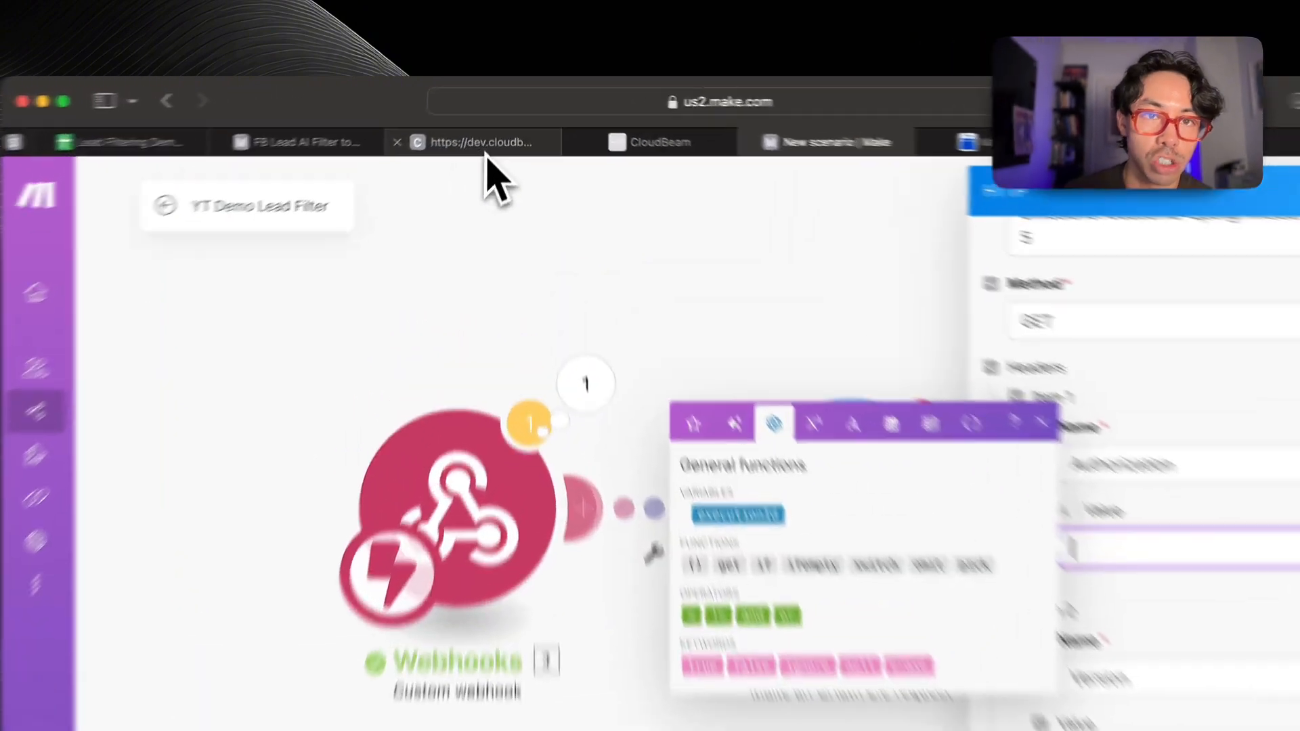
Go to CloudBeam's account settings and open the Private Integrations list.
click(514, 119)
click(594, 119)
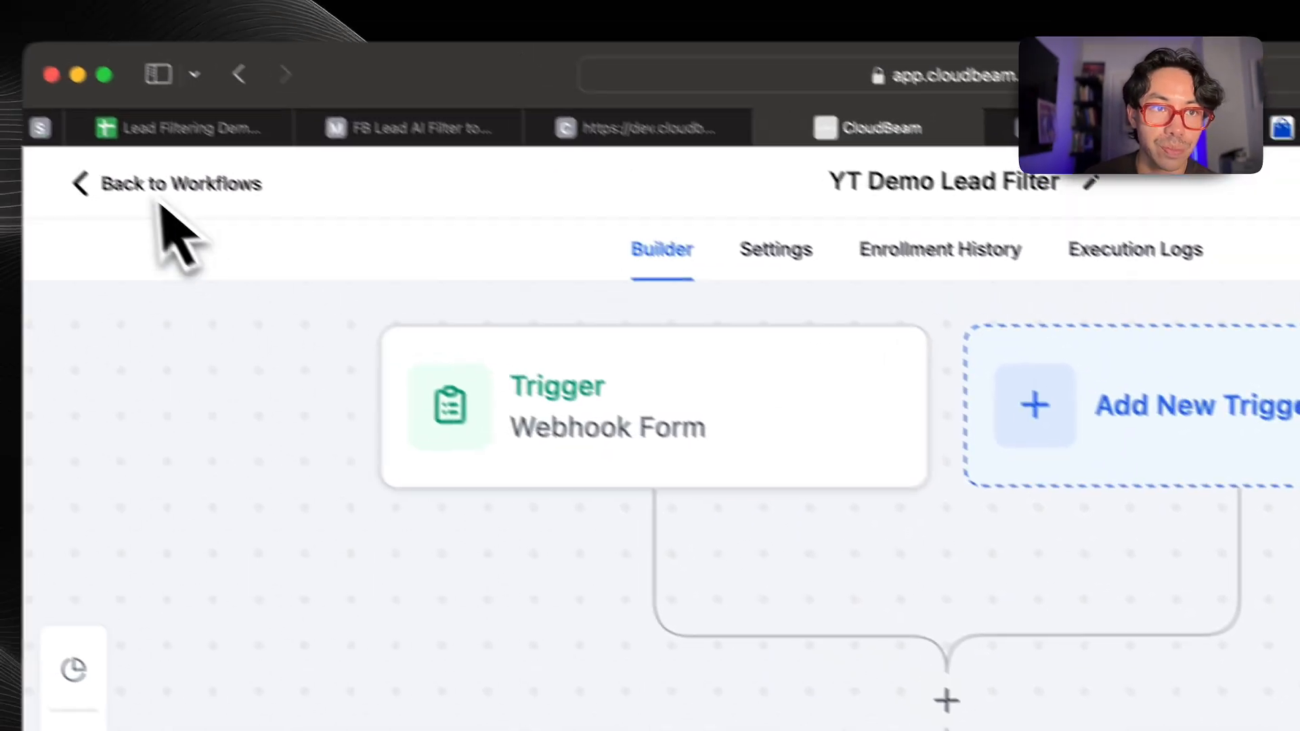
click(122, 184)
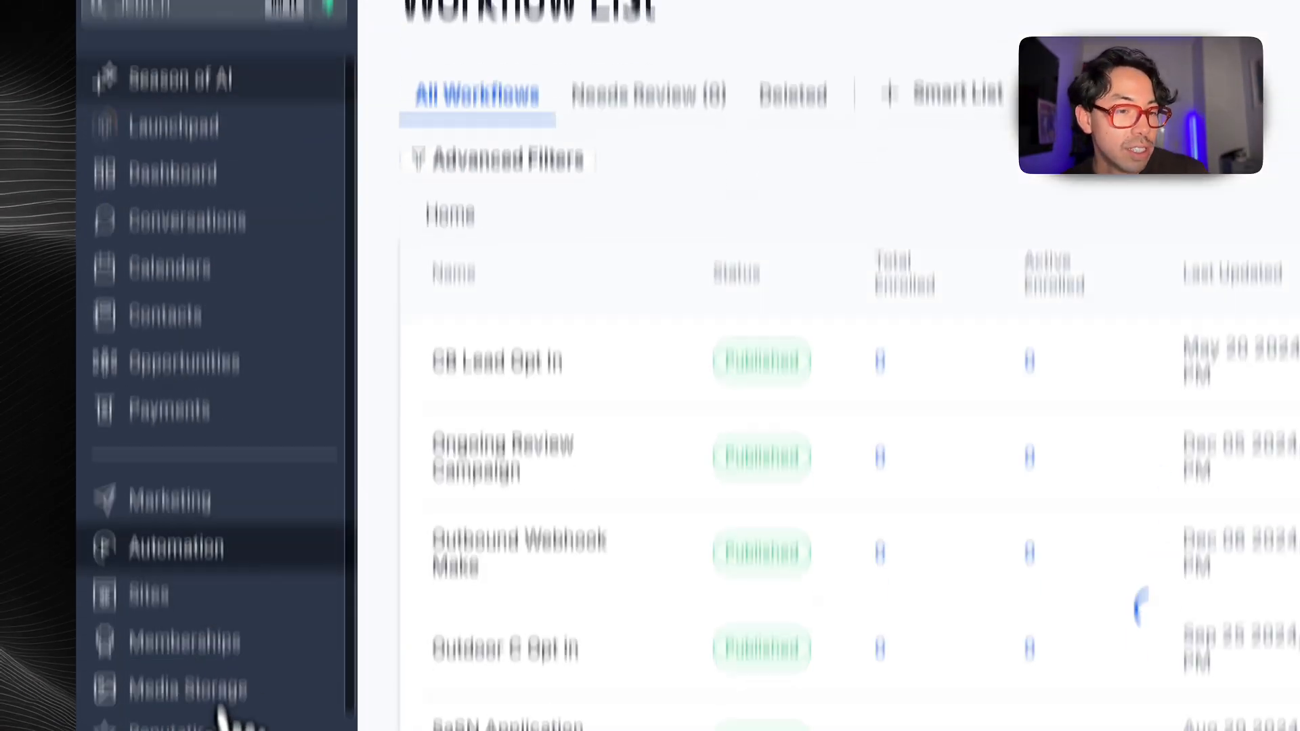
click(210, 633)
scroll(271, 406, down, 5)
scroll(268, 407, down, 5)
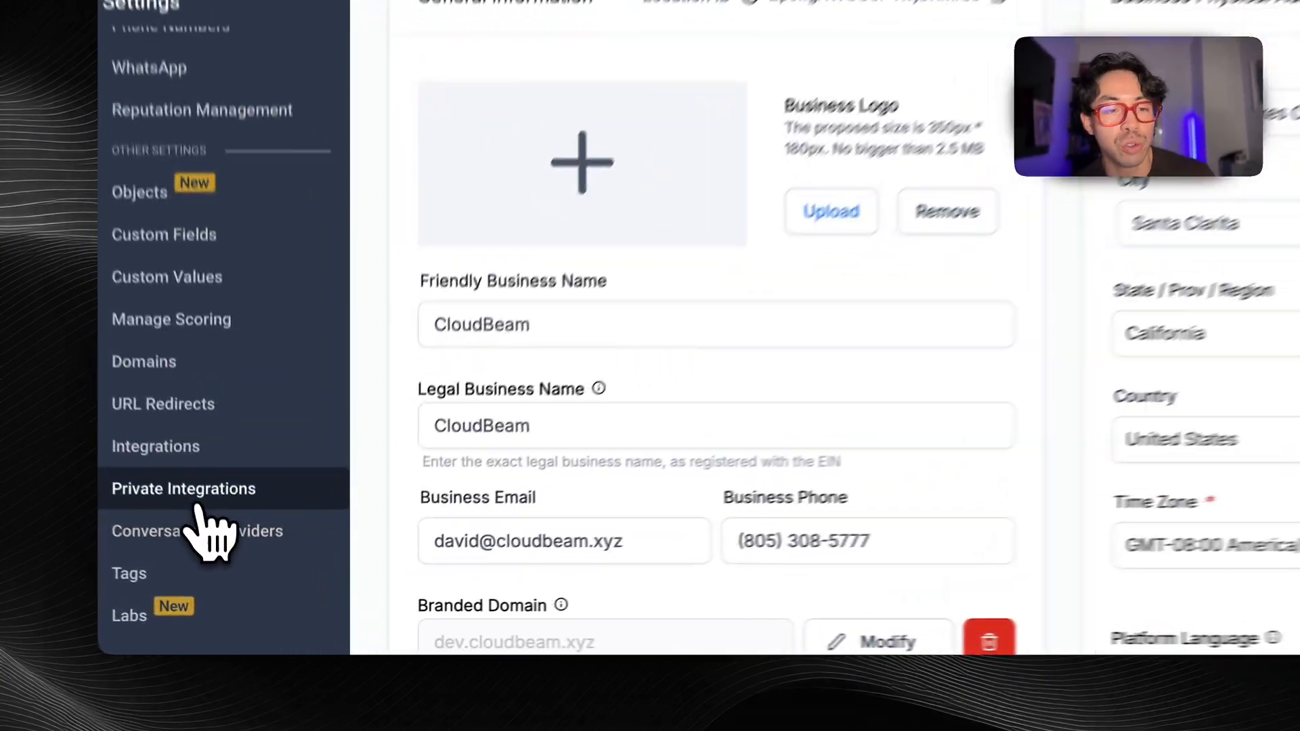
click(228, 563)
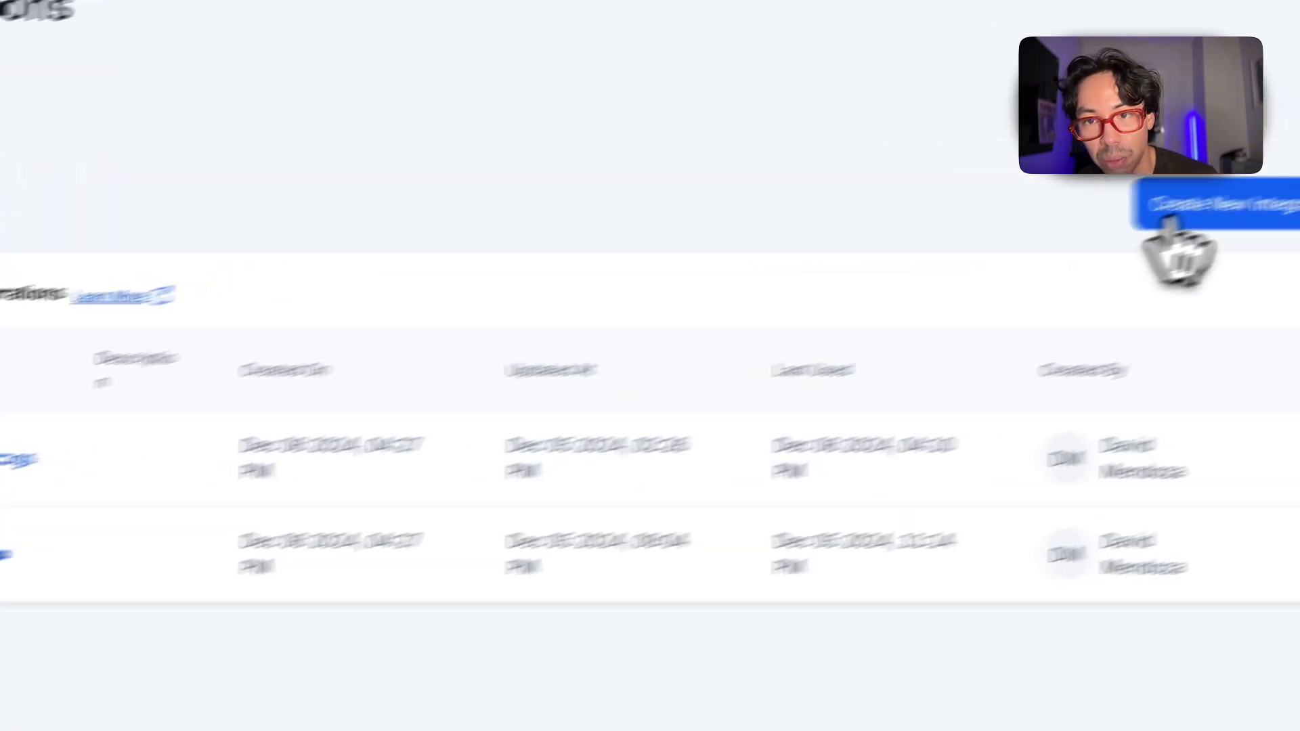
Create the 'Yt Demo' private integration with the View Forms scope and copy its access token.
click(1171, 224)
click(454, 458)
text(Yt Demo)
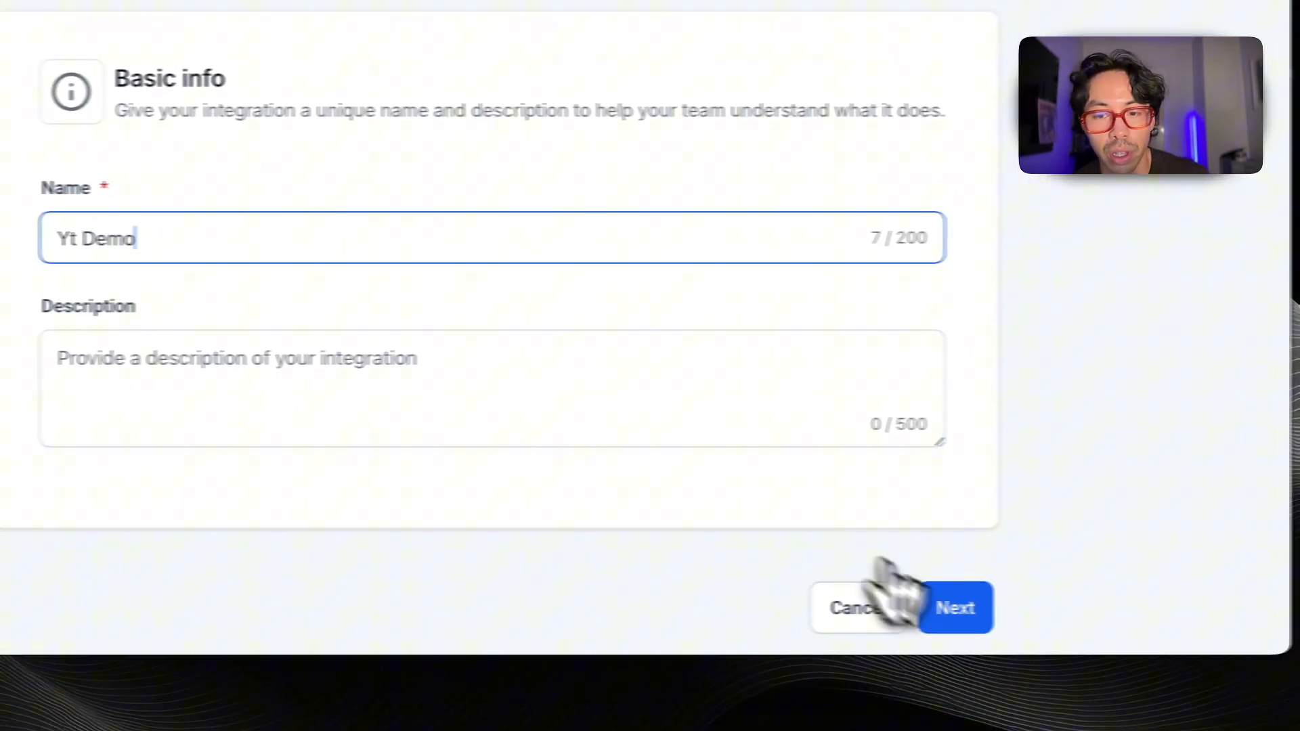
click(941, 606)
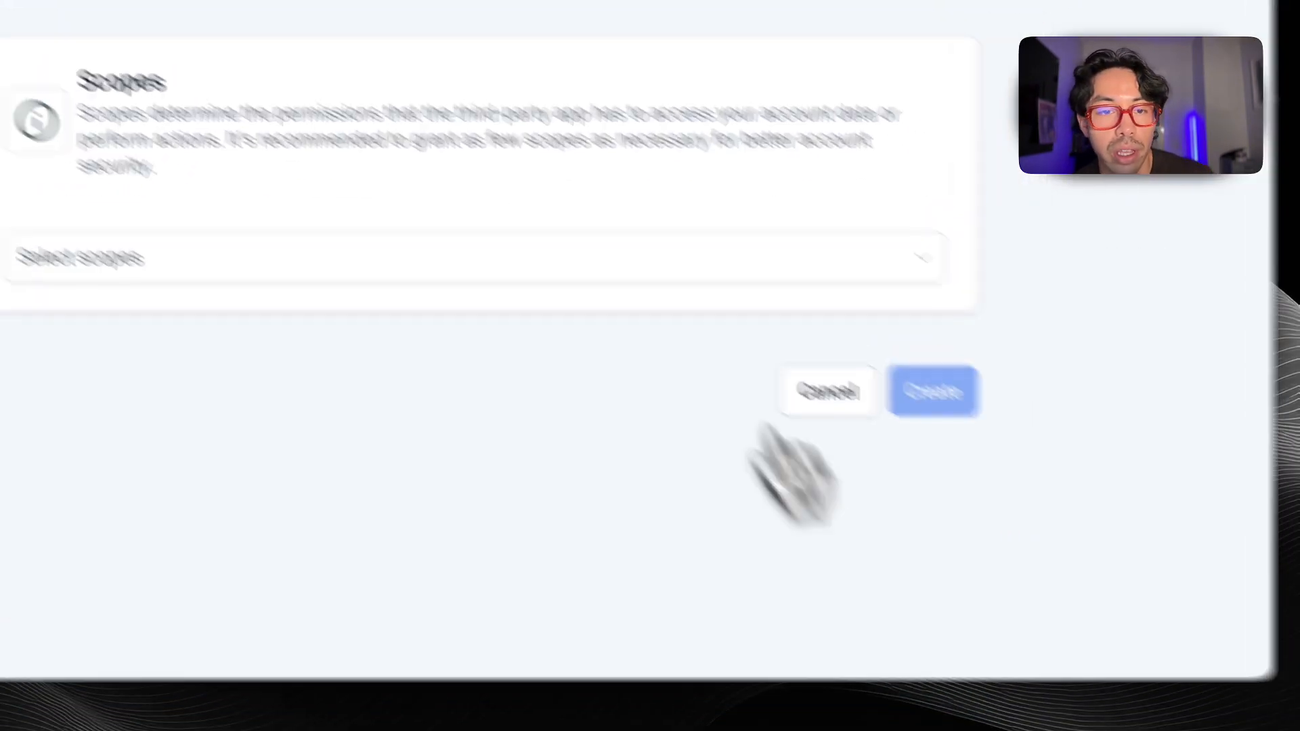
click(602, 397)
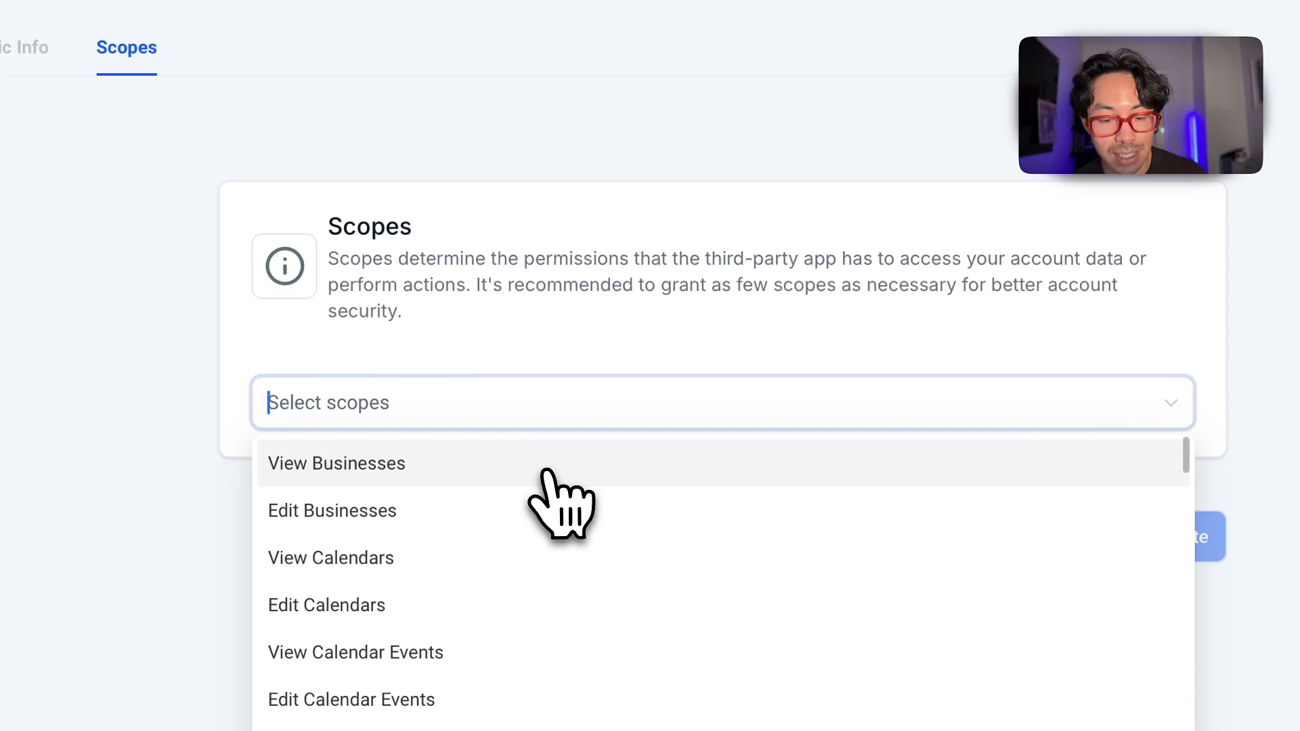
text(forms)
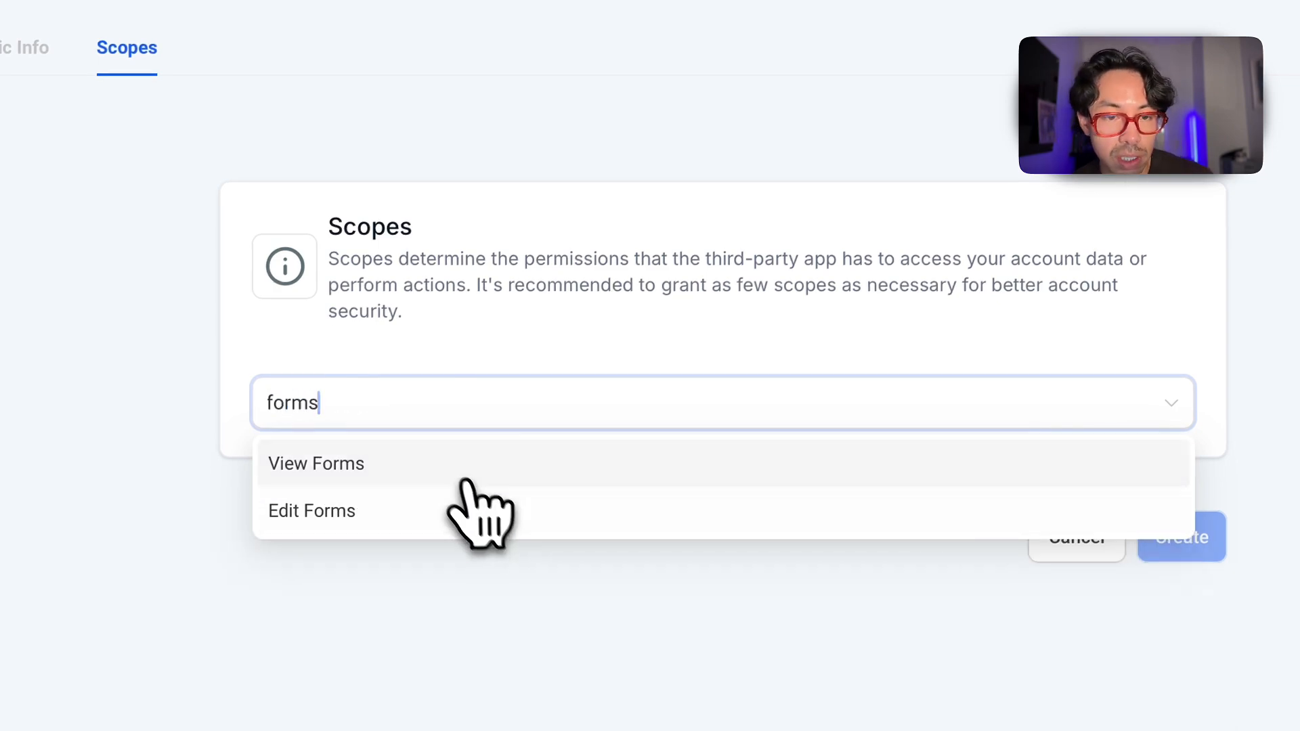
click(466, 474)
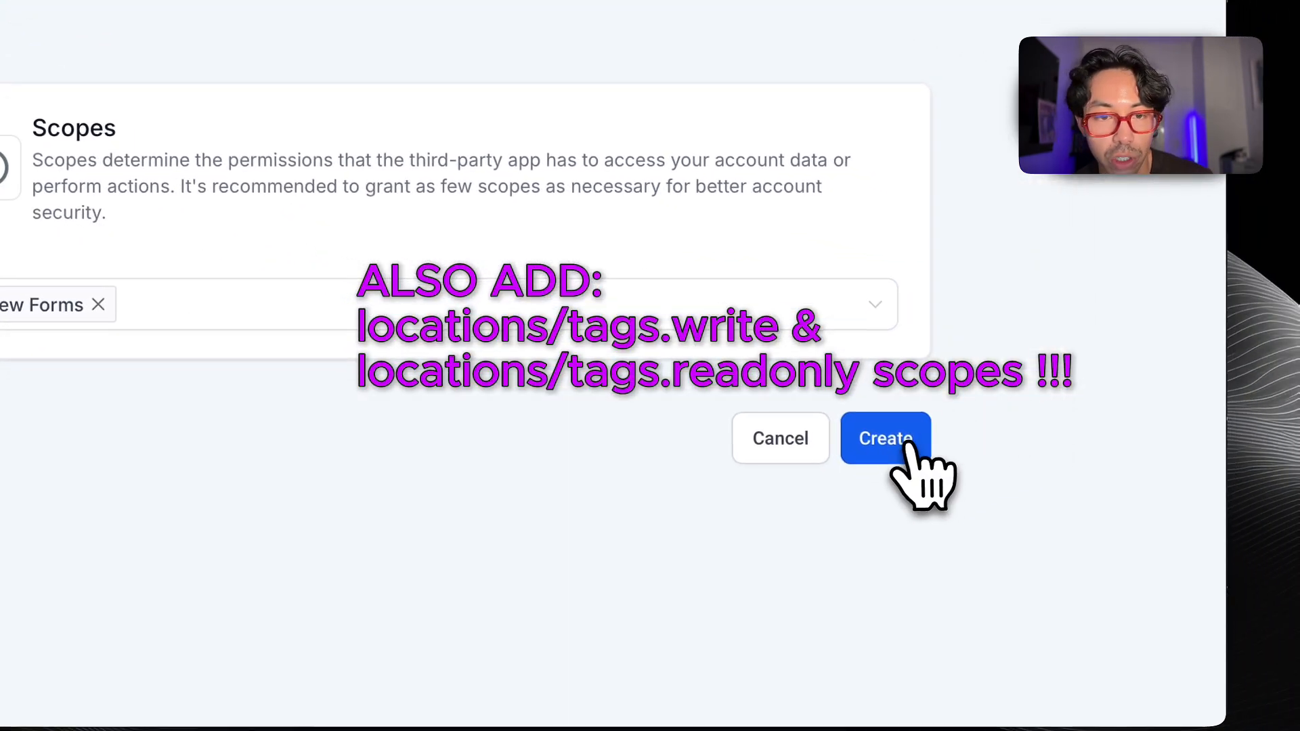
click(908, 444)
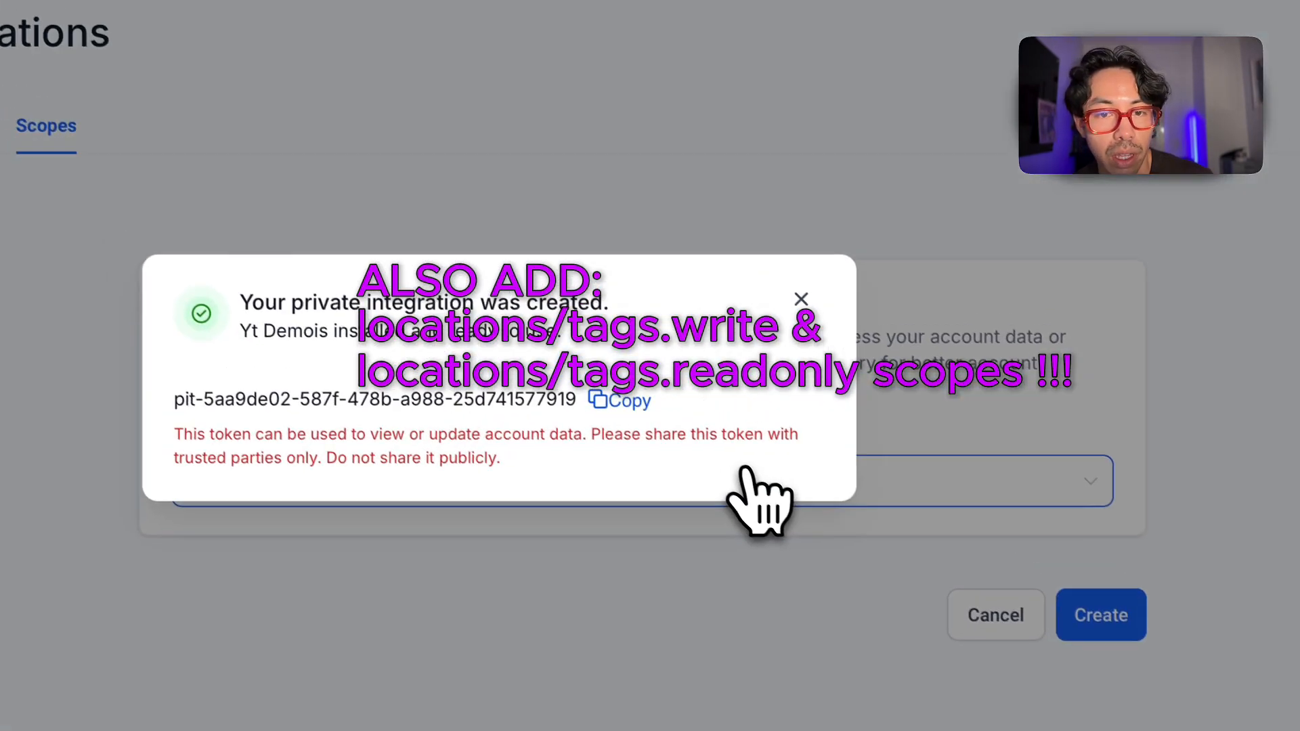
click(622, 409)
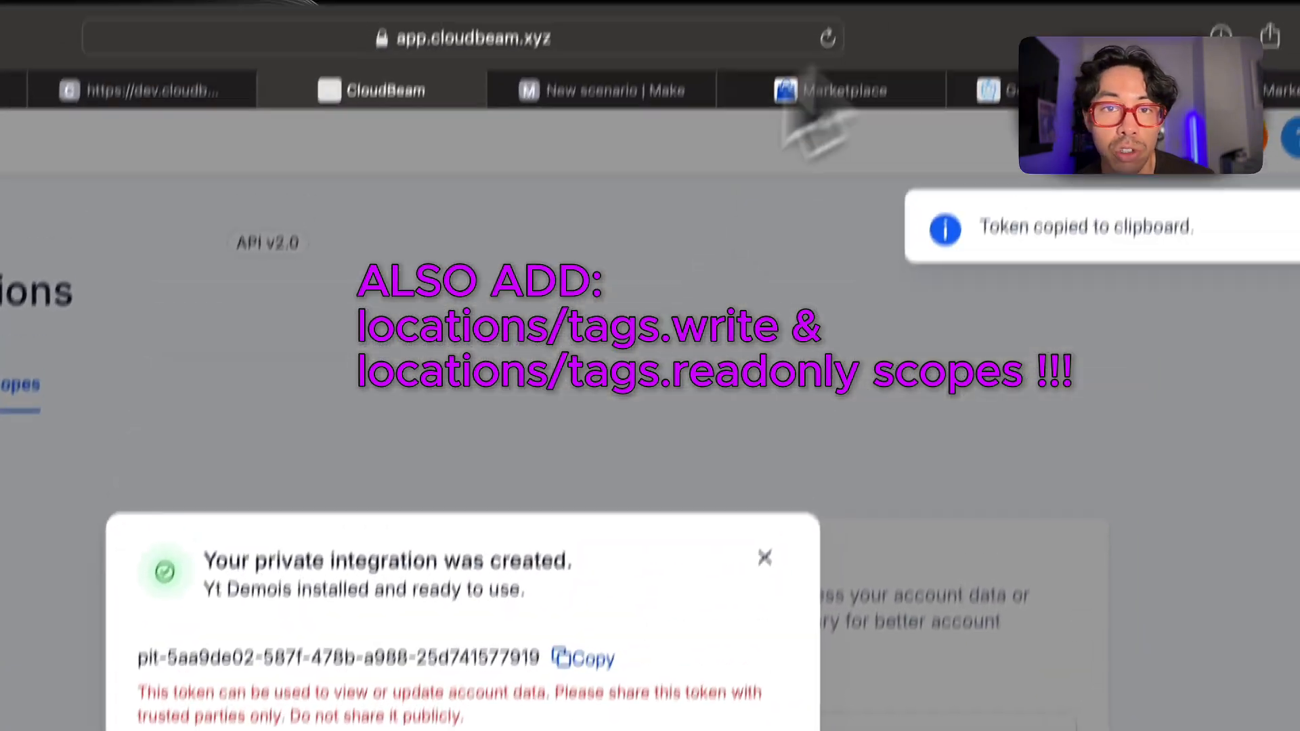
Fill the Authorization header value with Bearer plus the copied CloudBeam token.
click(609, 194)
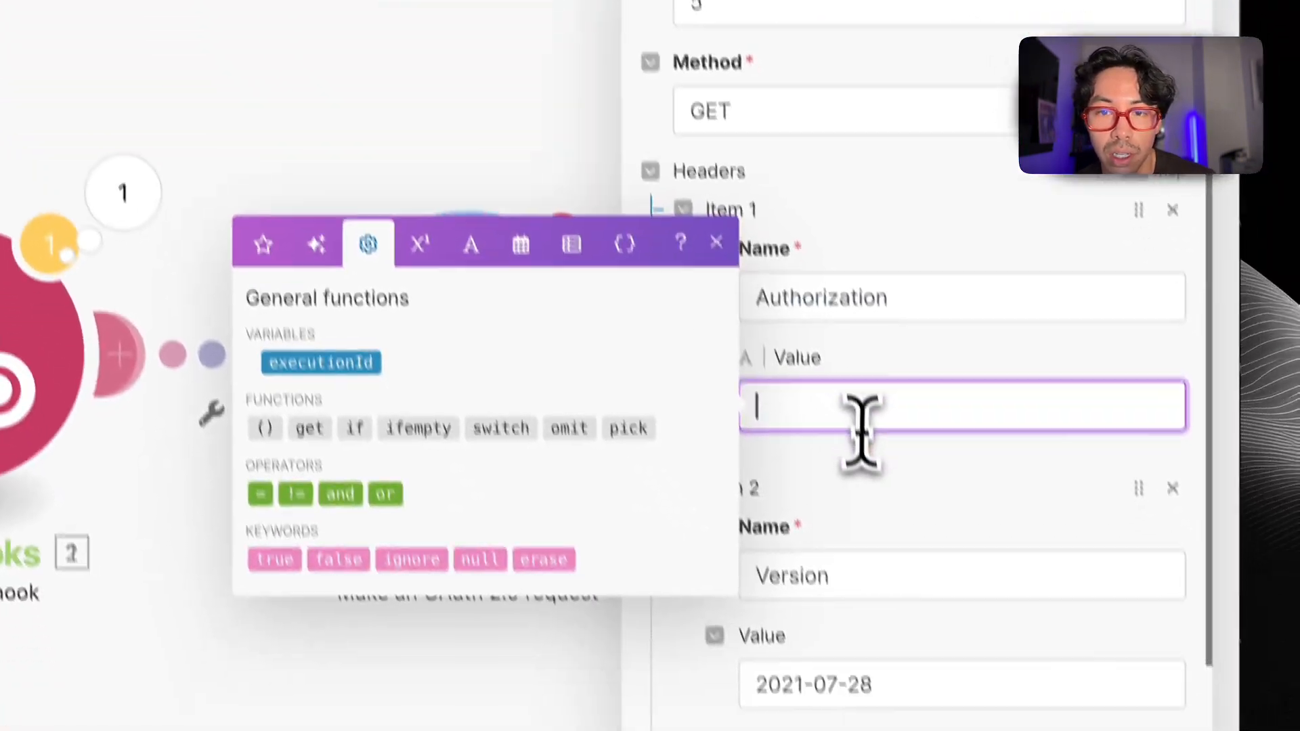
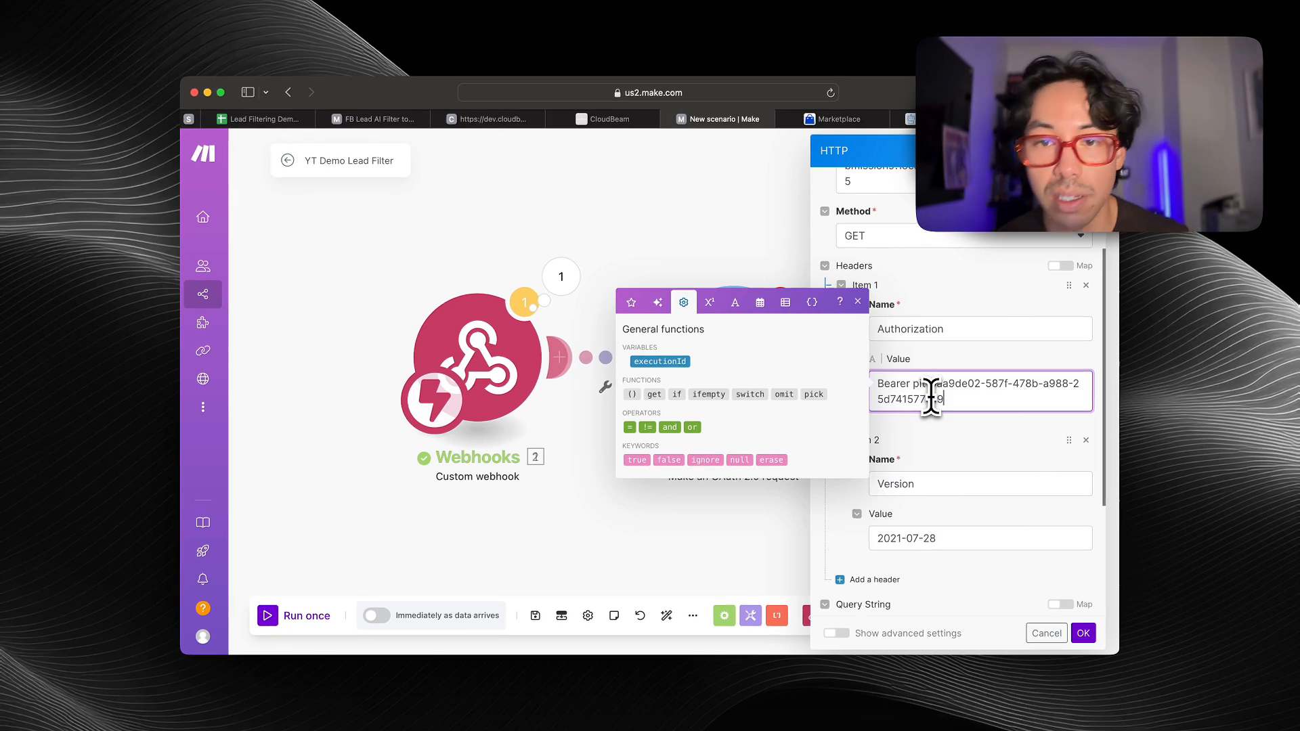
scroll(921, 404, down, 3)
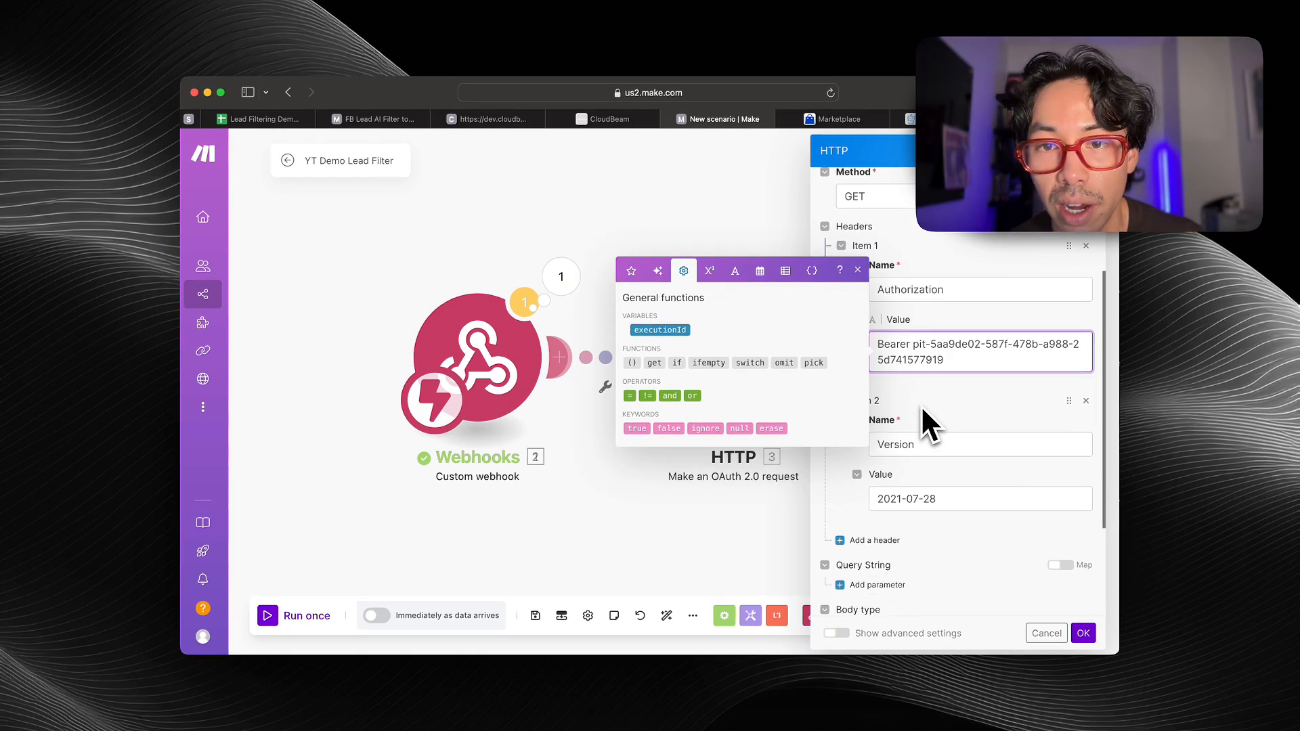
scroll(917, 311, up, 7)
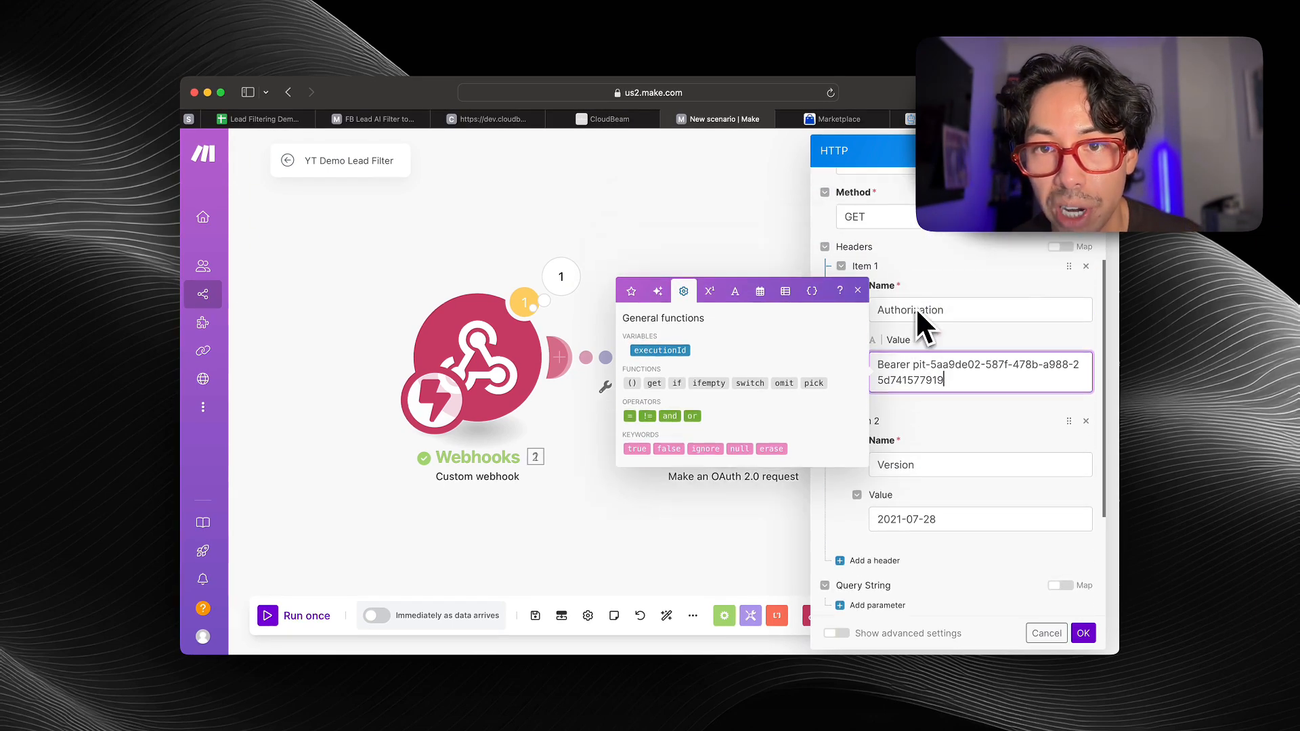
scroll(915, 307, down, 5)
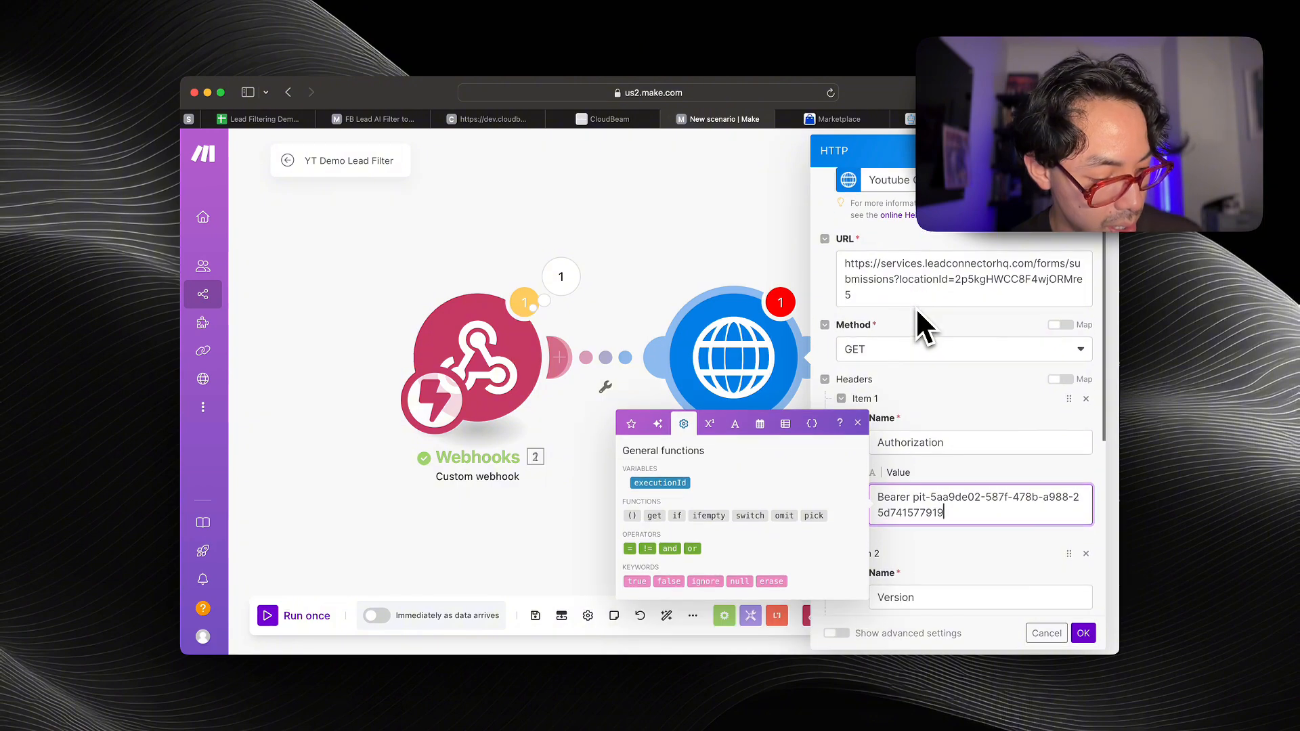
scroll(915, 307, down, 5)
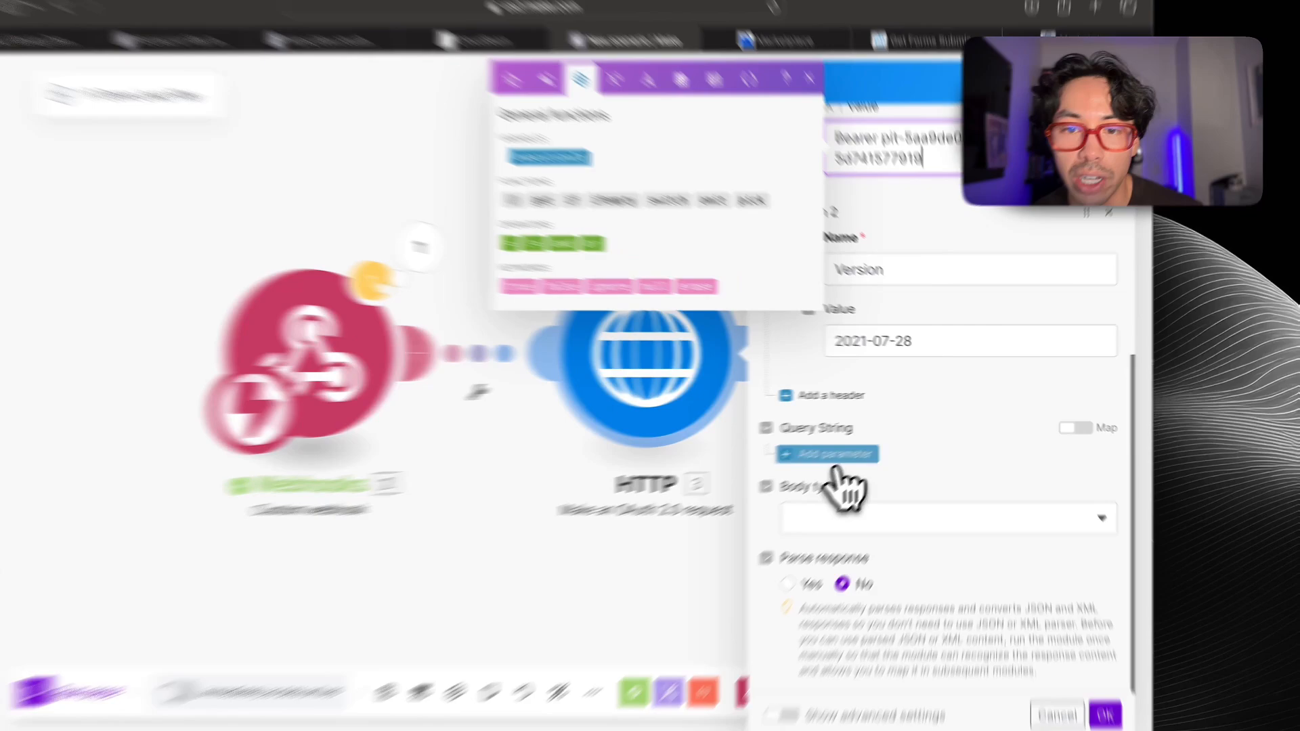
Add the endAt and formId query parameters, checking their names in the API docs.
click(877, 434)
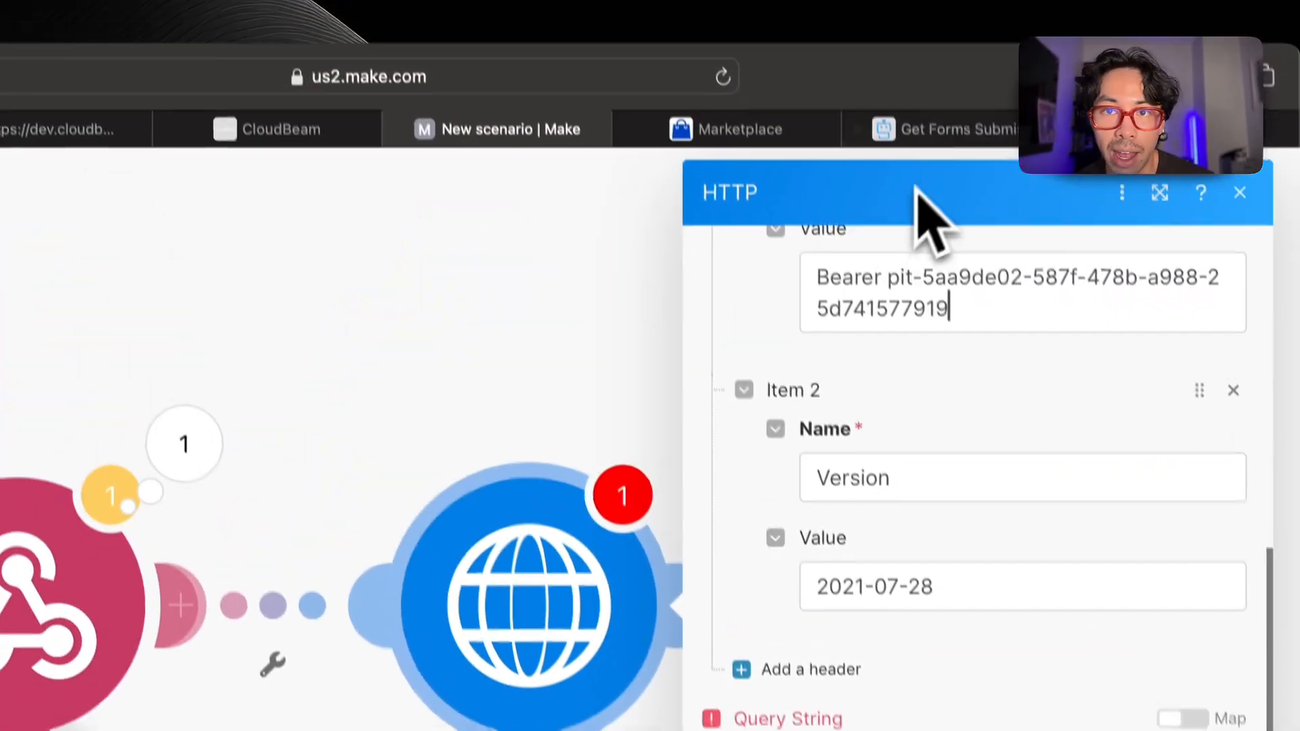
click(924, 129)
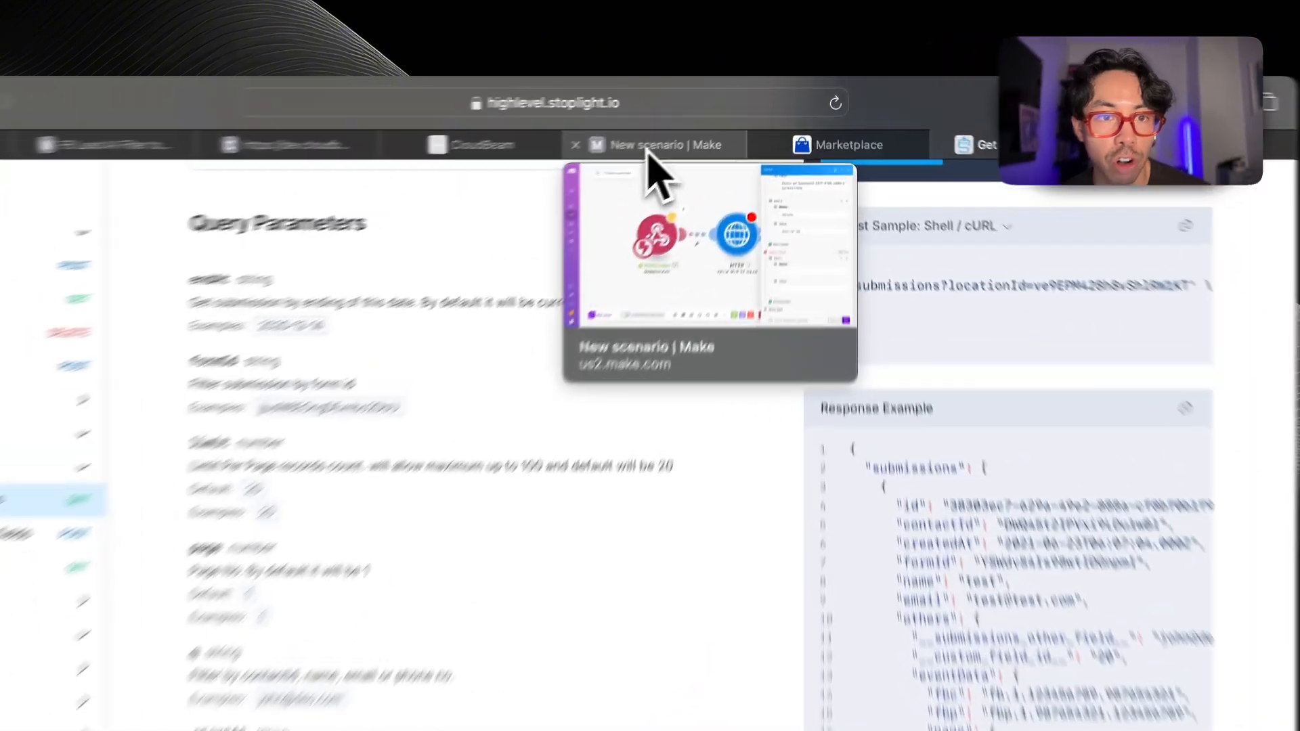
click(718, 120)
click(814, 383)
text(endAt)
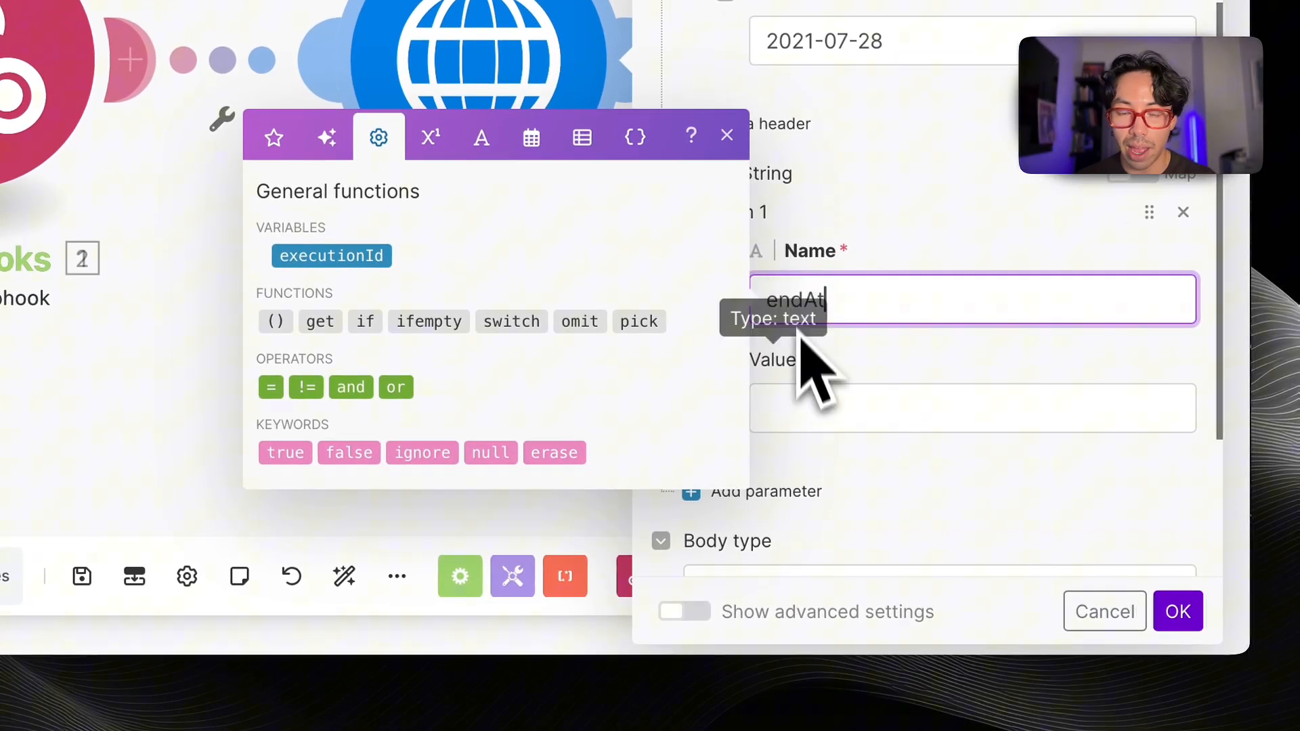
click(796, 348)
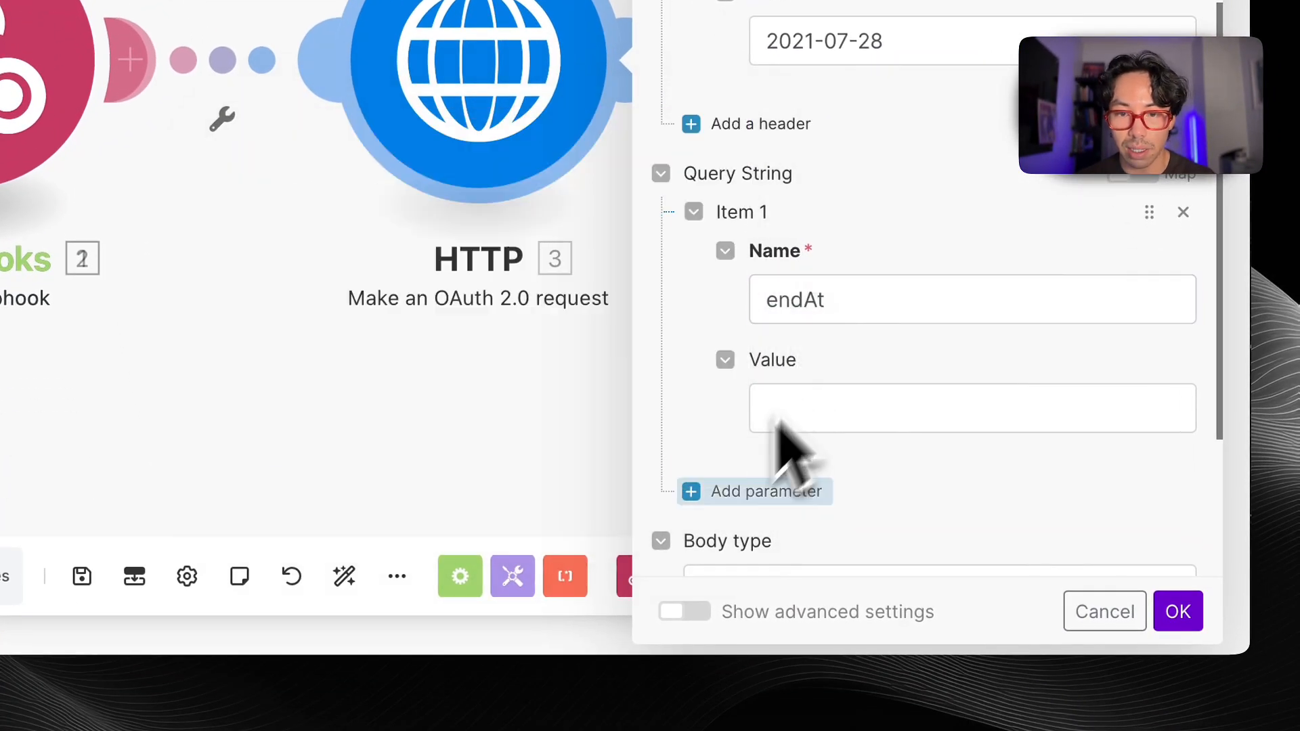
click(812, 413)
text(fo)
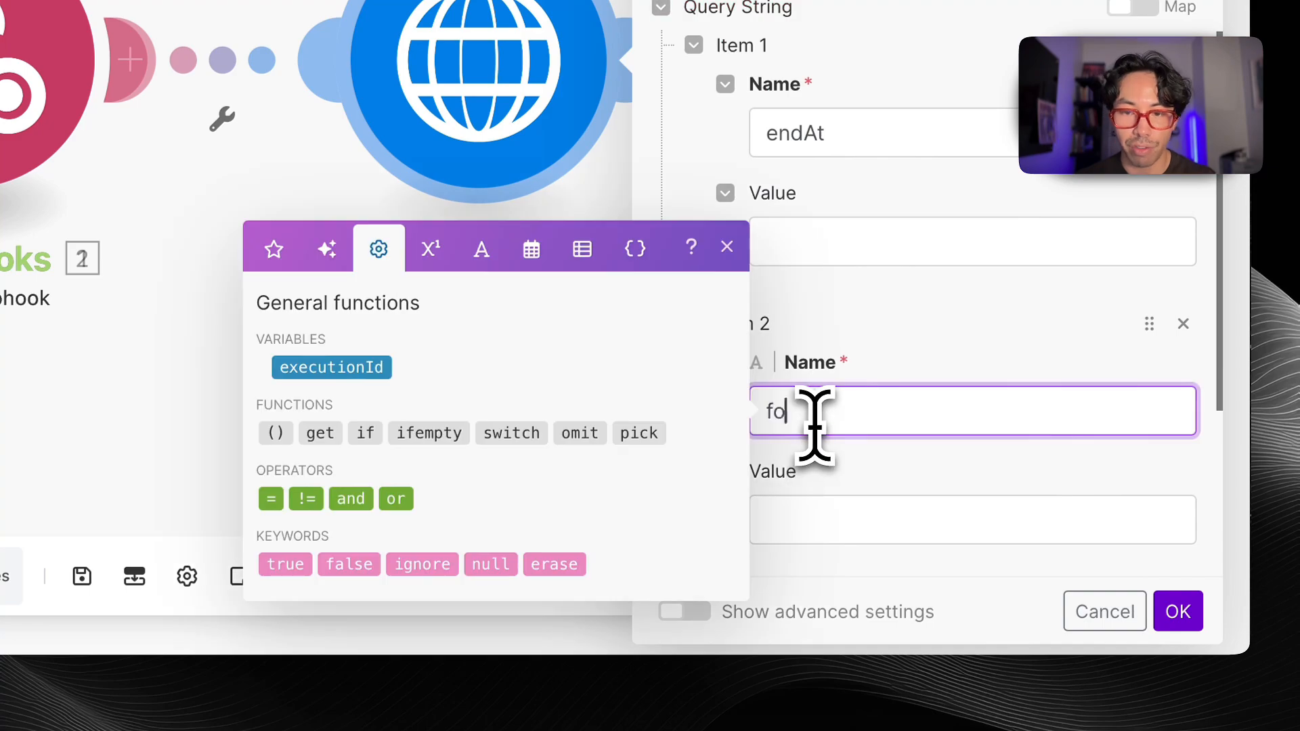
text(rmId)
Add the startAt and locationId query parameters, matching the remaining names in the docs.
scroll(819, 440, down, 4)
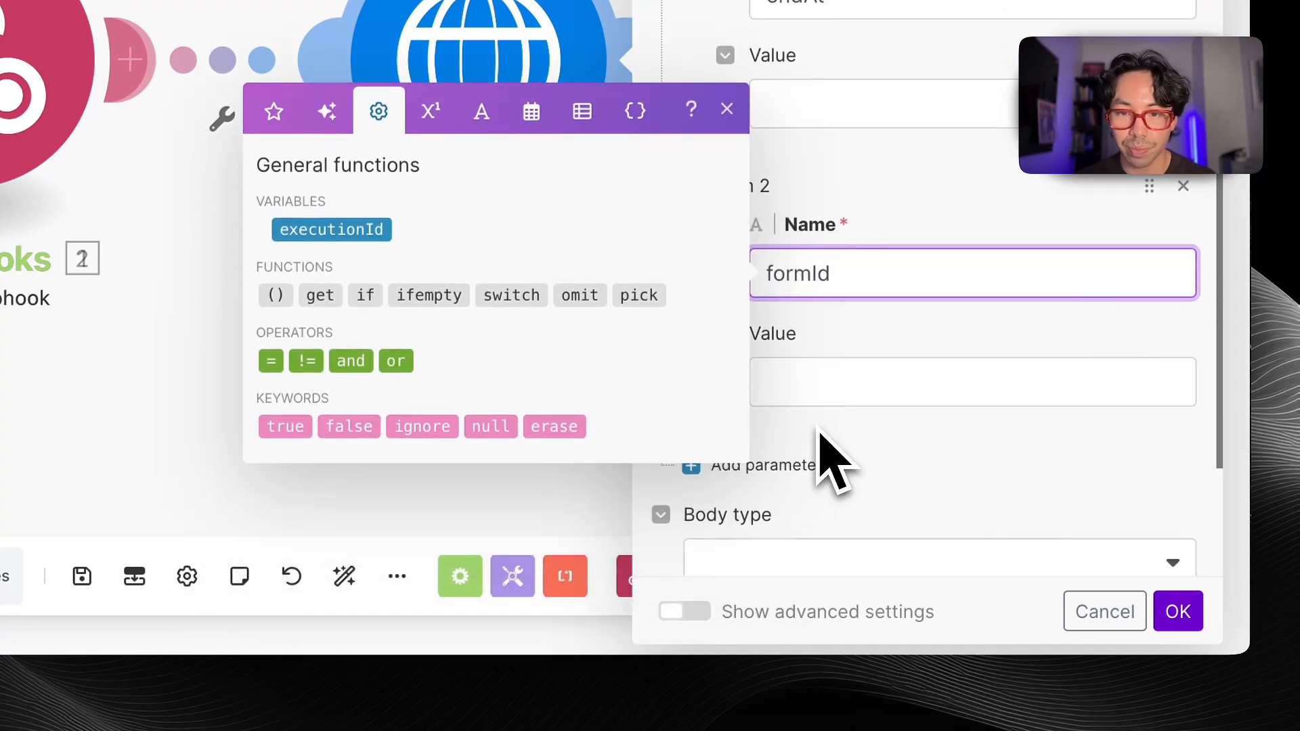
click(777, 470)
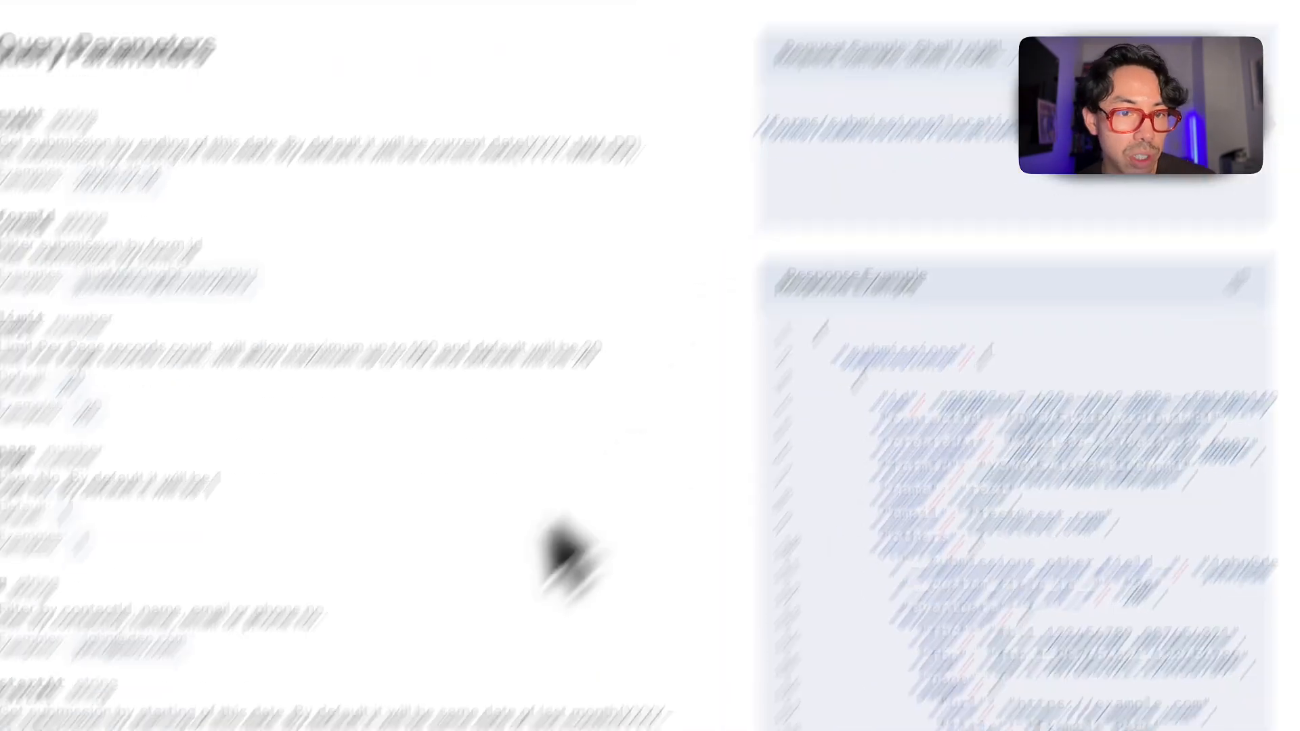
scroll(551, 456, down, 3)
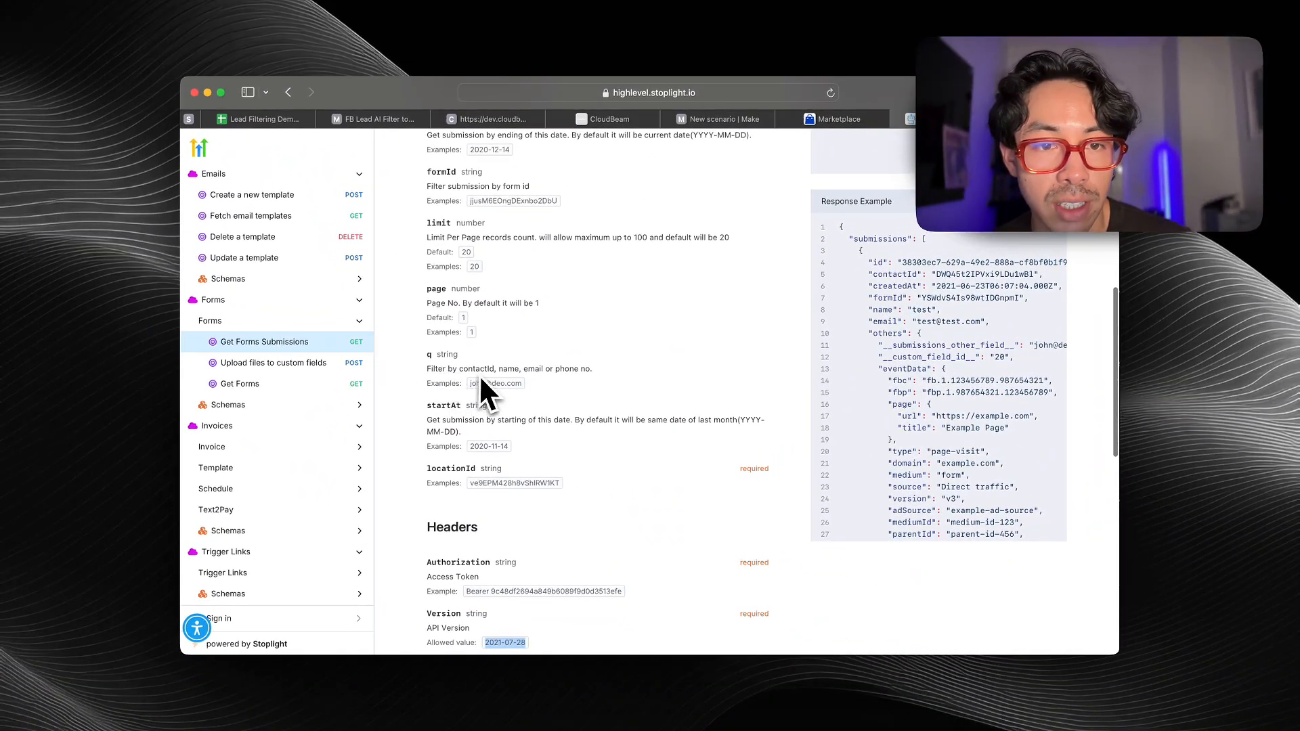
scroll(570, 405, down, 2)
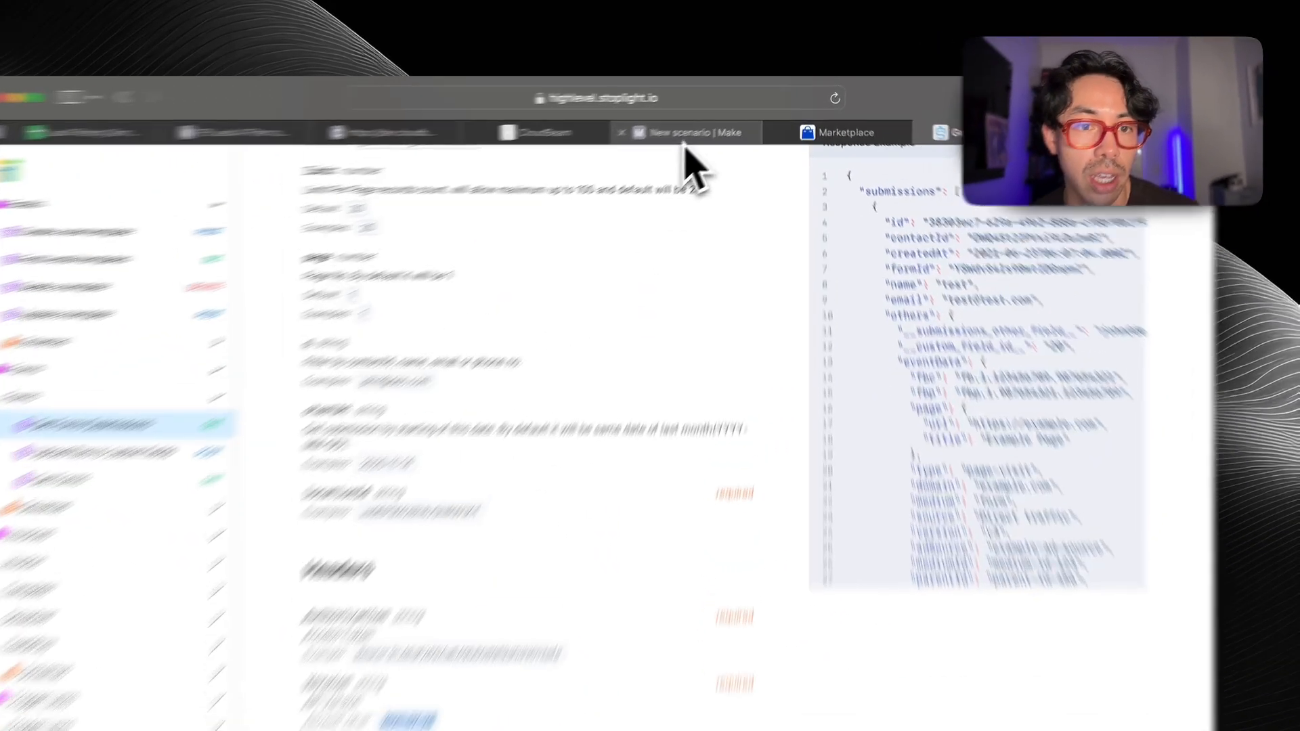
click(687, 139)
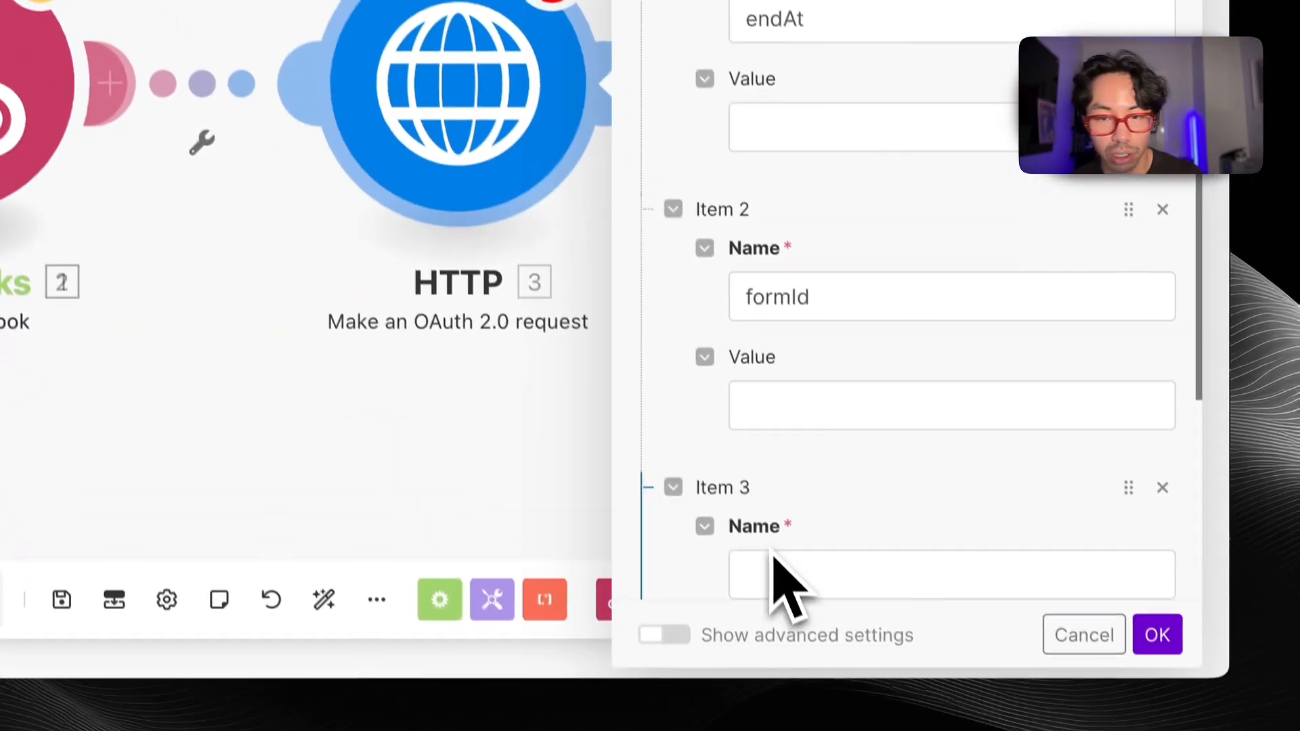
click(778, 569)
text(Su)
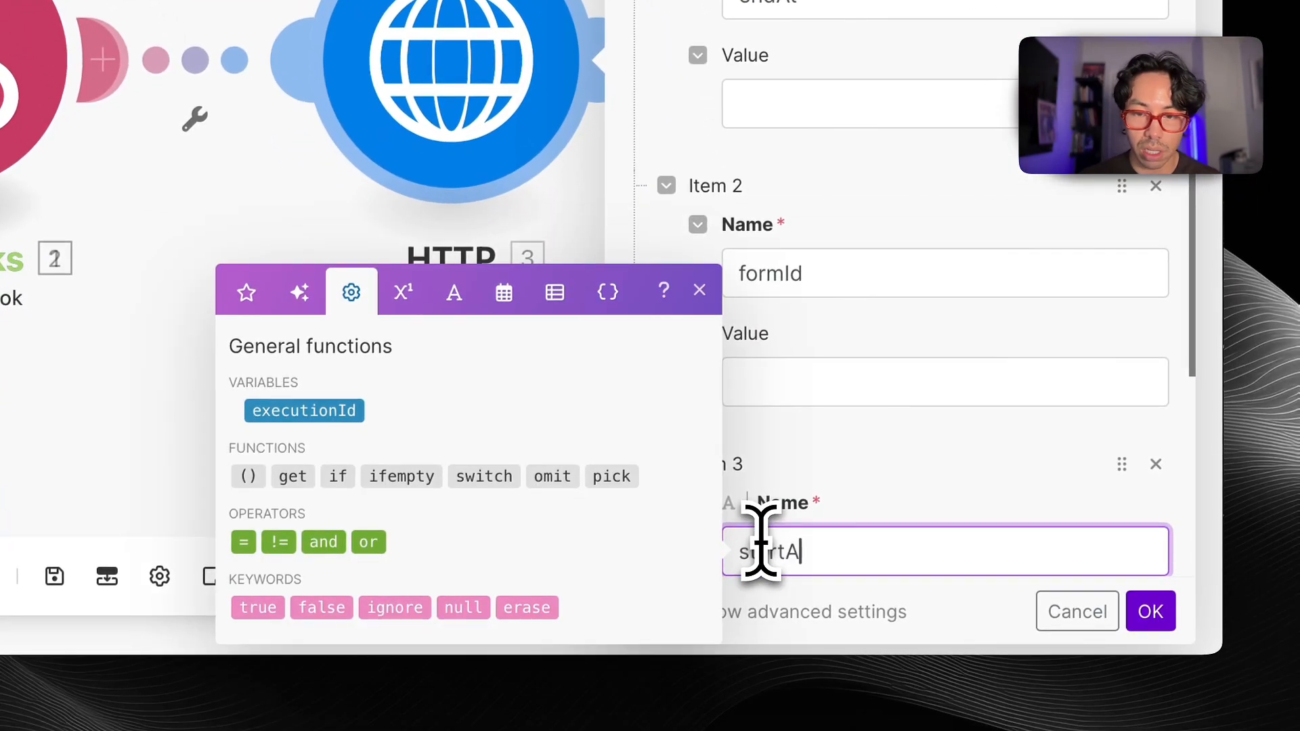
scroll(903, 396, down, 2)
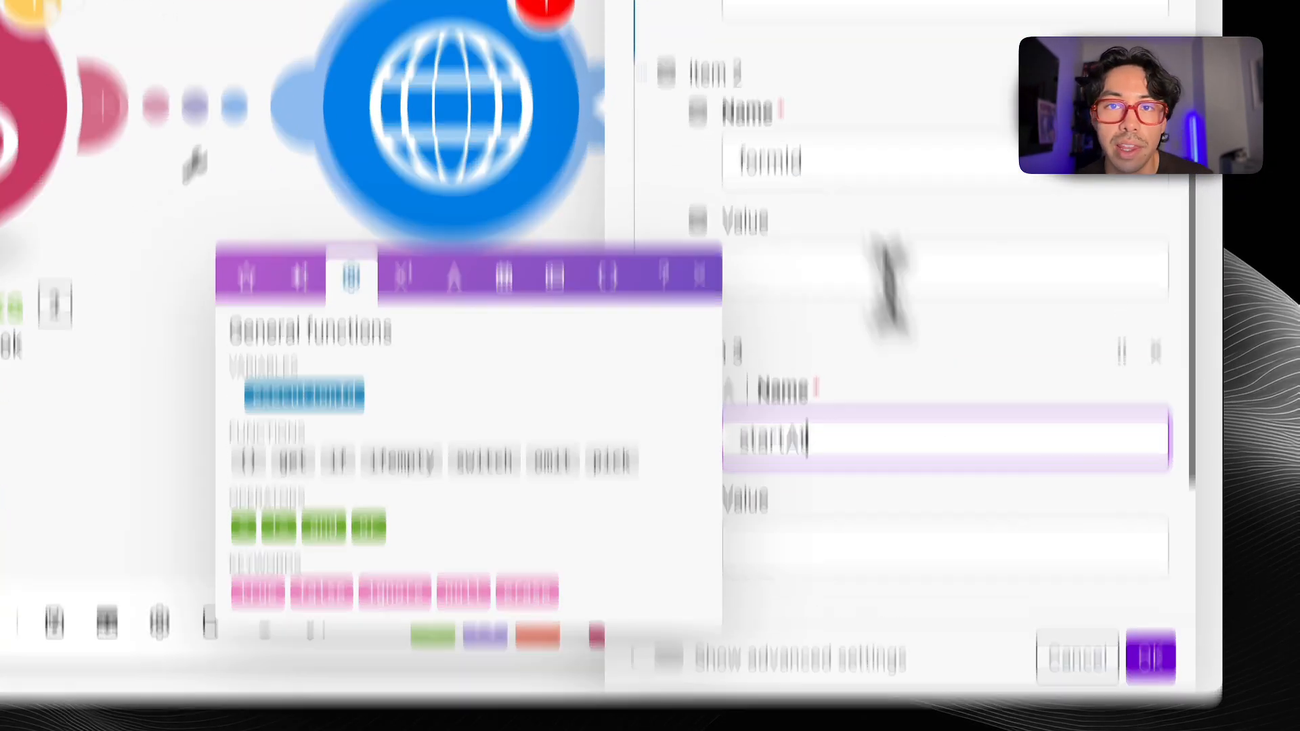
click(873, 90)
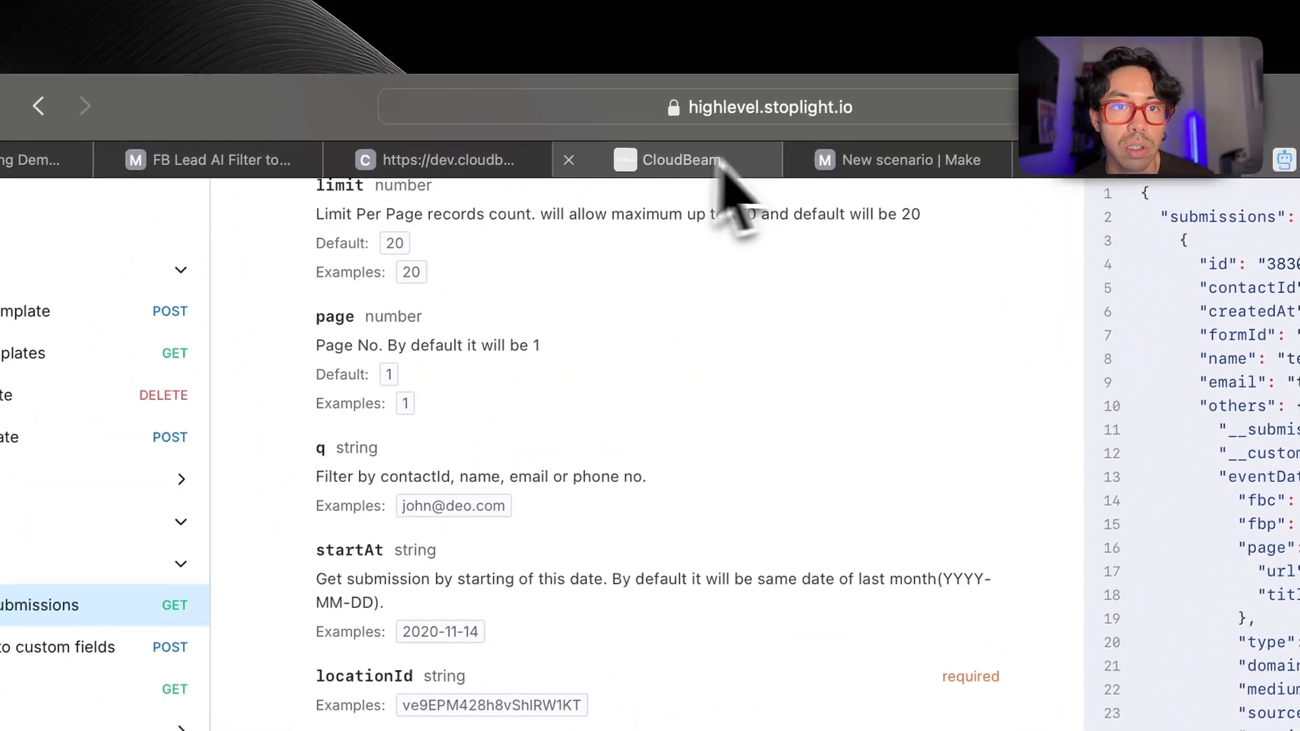
click(853, 138)
scroll(830, 500, down, 3)
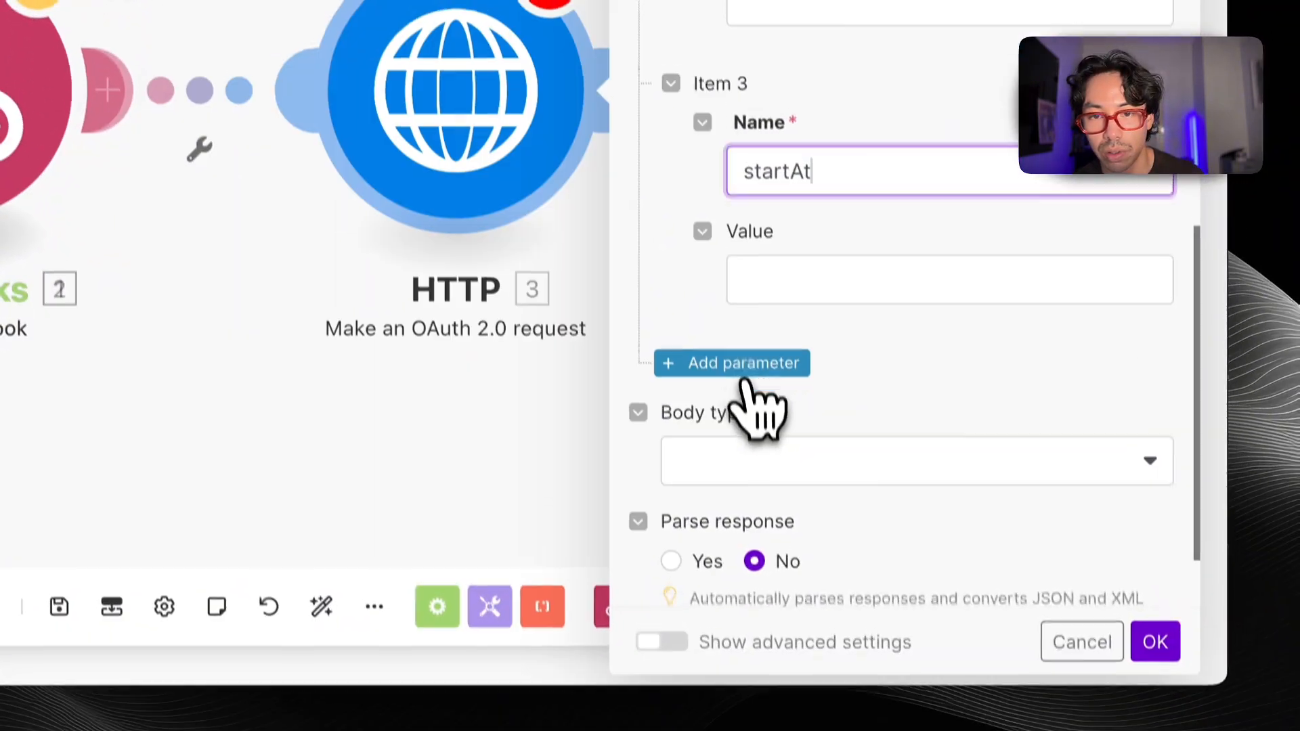
click(778, 565)
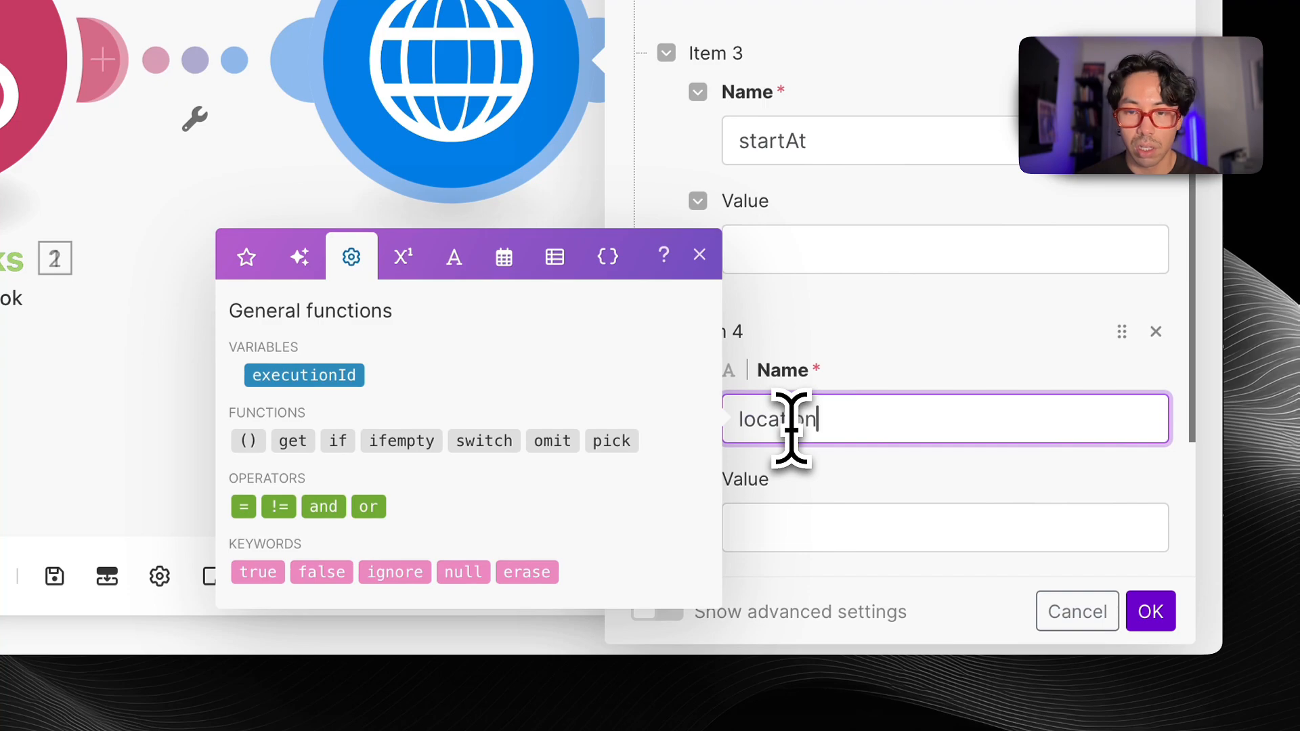
text(locationId)
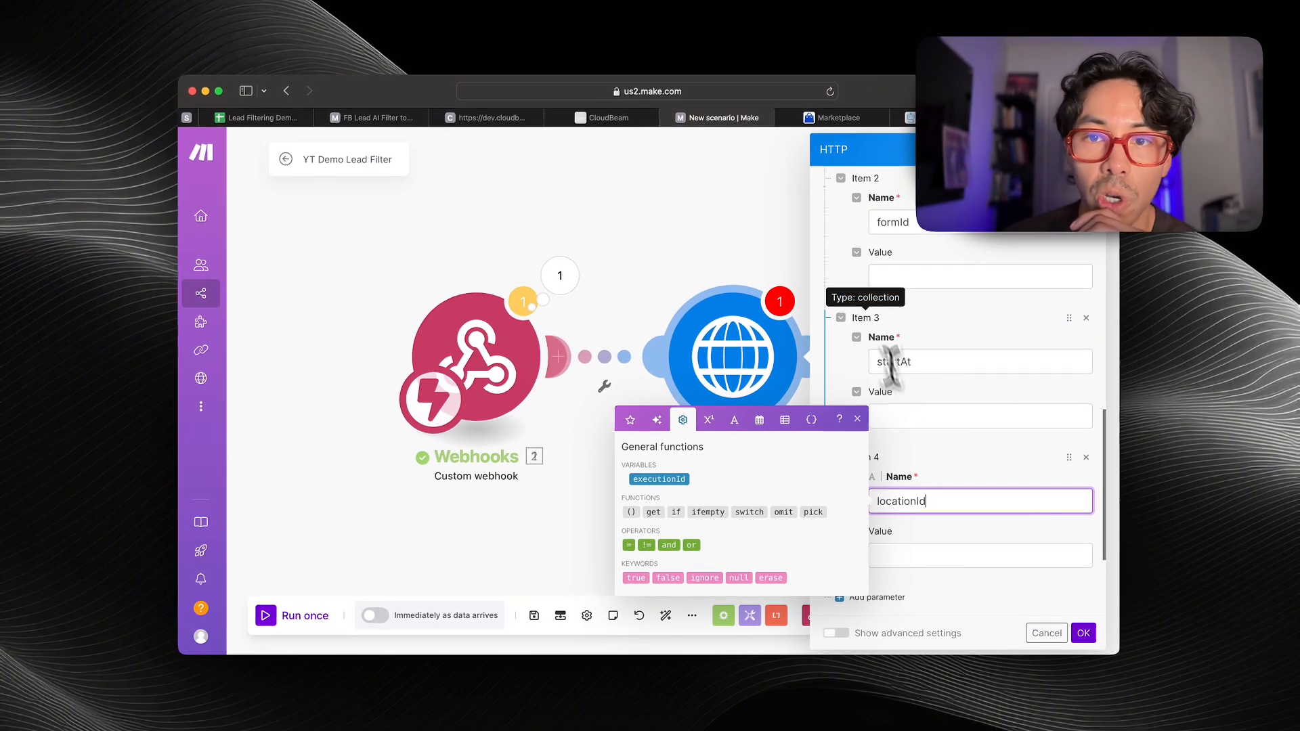
Copy the form ID 4uqA53KWHe2dKEOKRsbd from the CloudBeam form URL into formId's value.
click(486, 118)
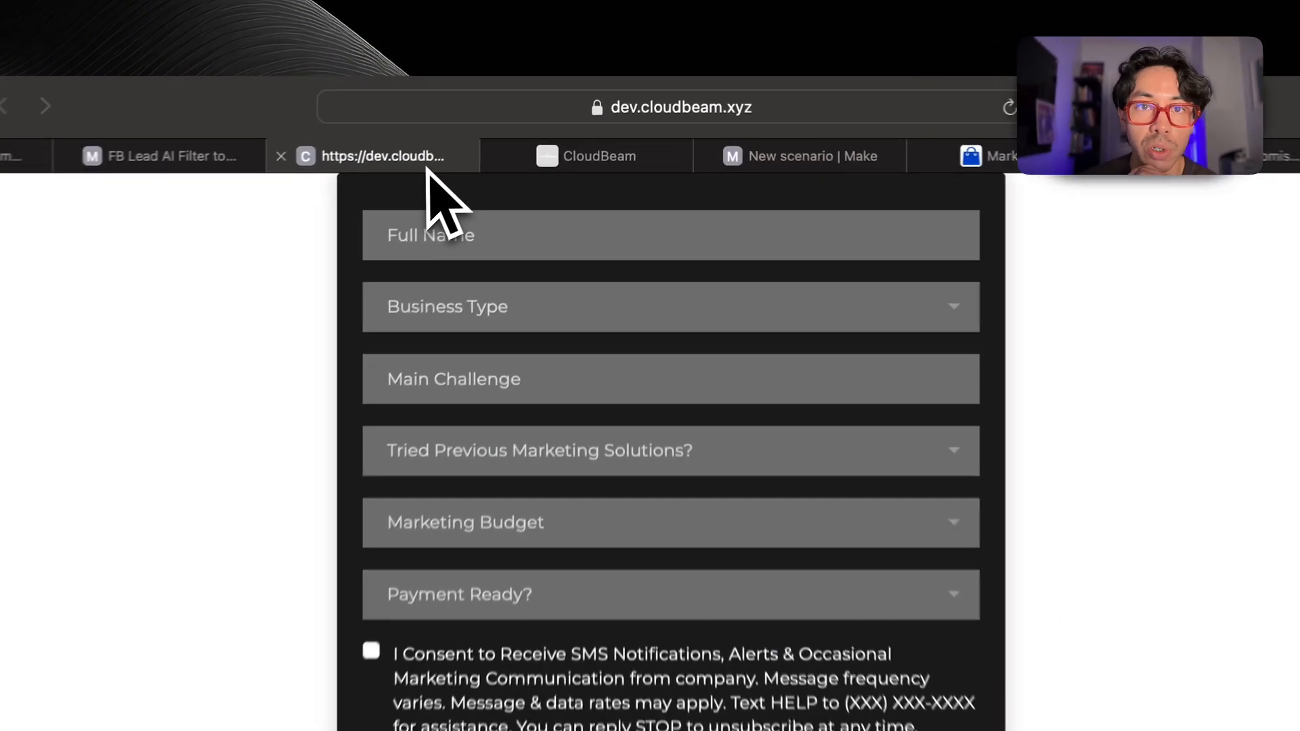
click(653, 92)
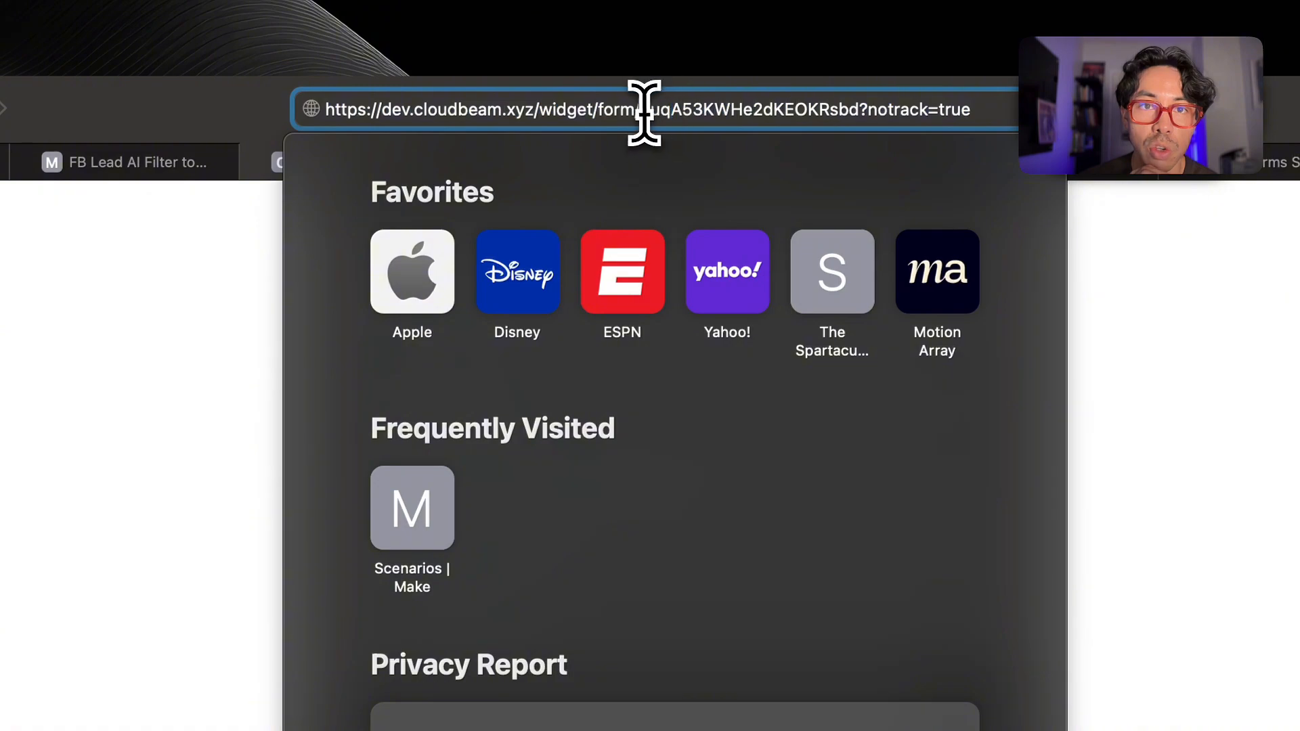
drag(640, 110, 860, 110)
key(super+c)
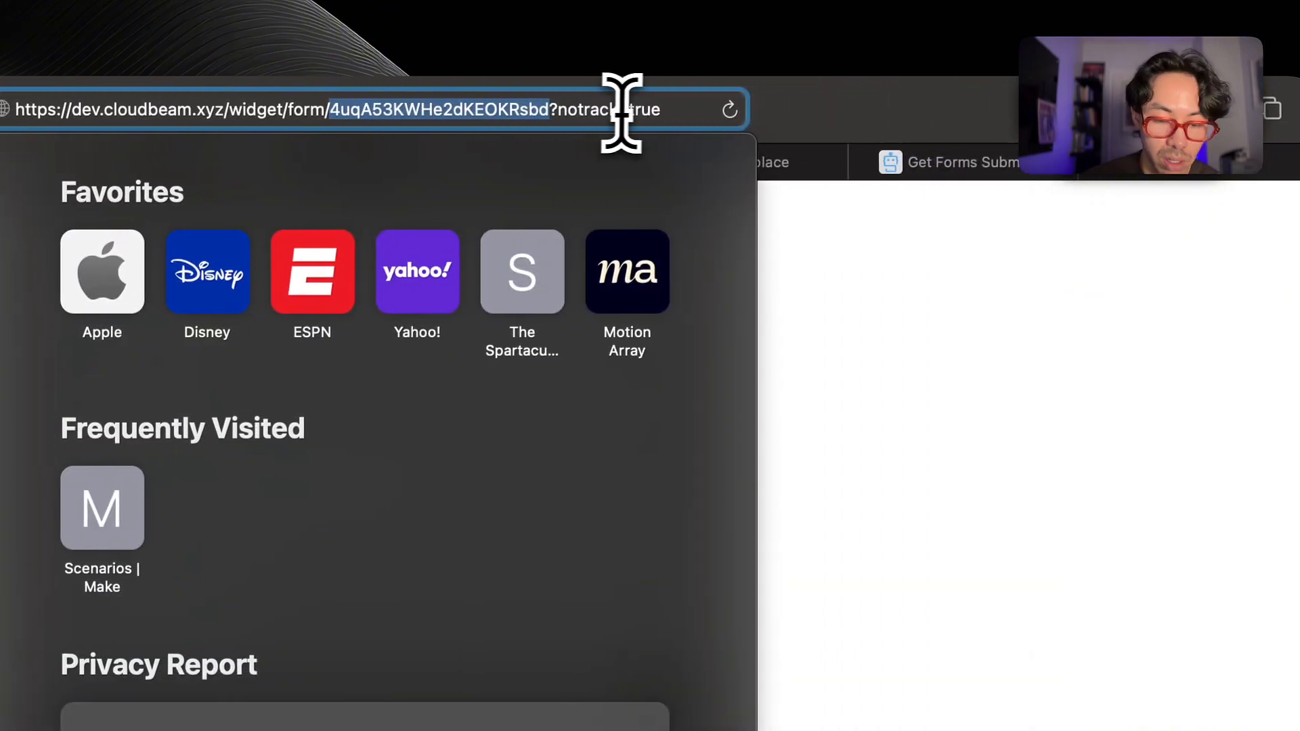
click(876, 207)
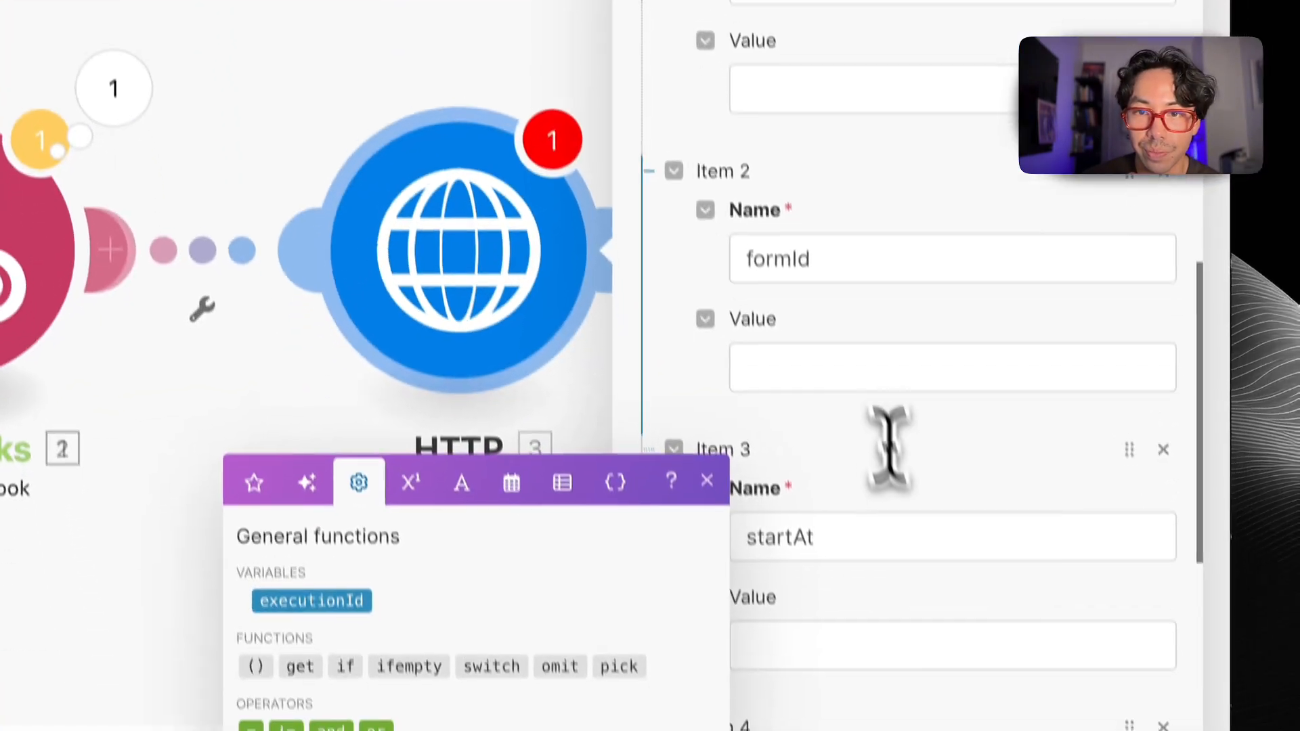
click(859, 339)
key(super+v)
scroll(858, 337, up, 3)
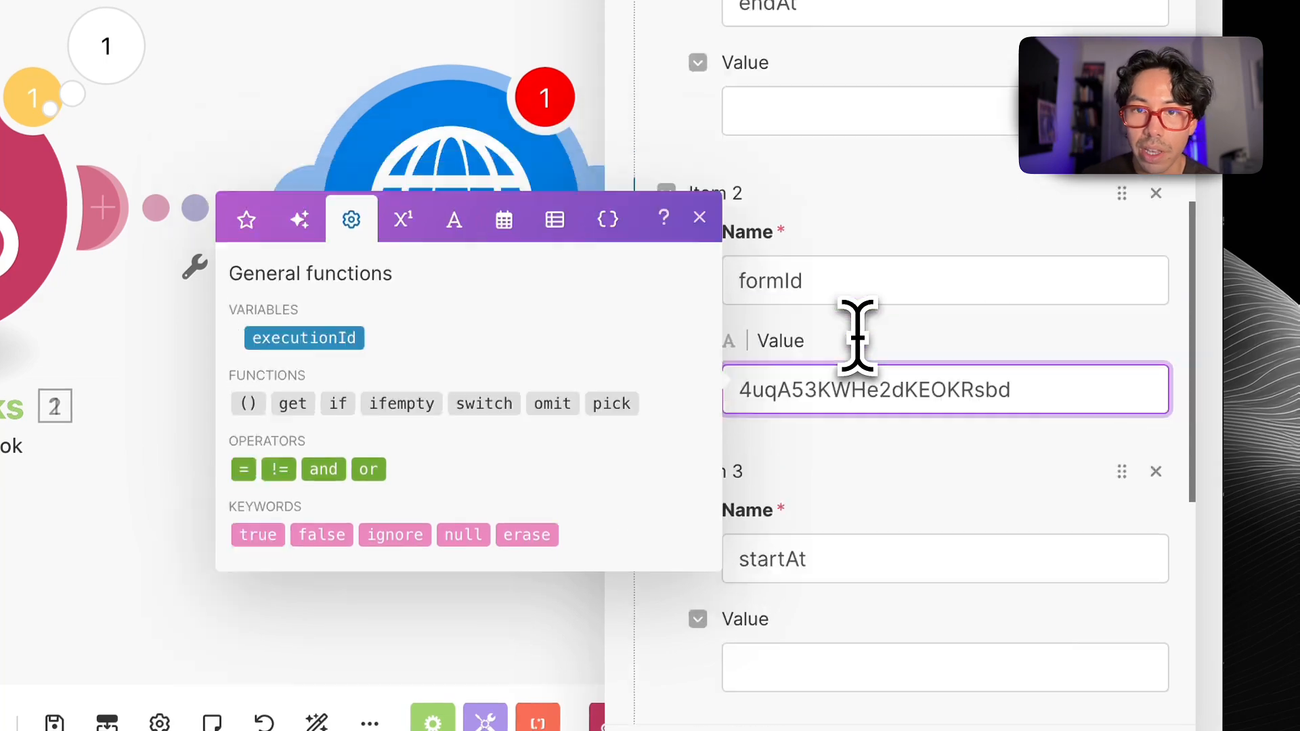
click(851, 176)
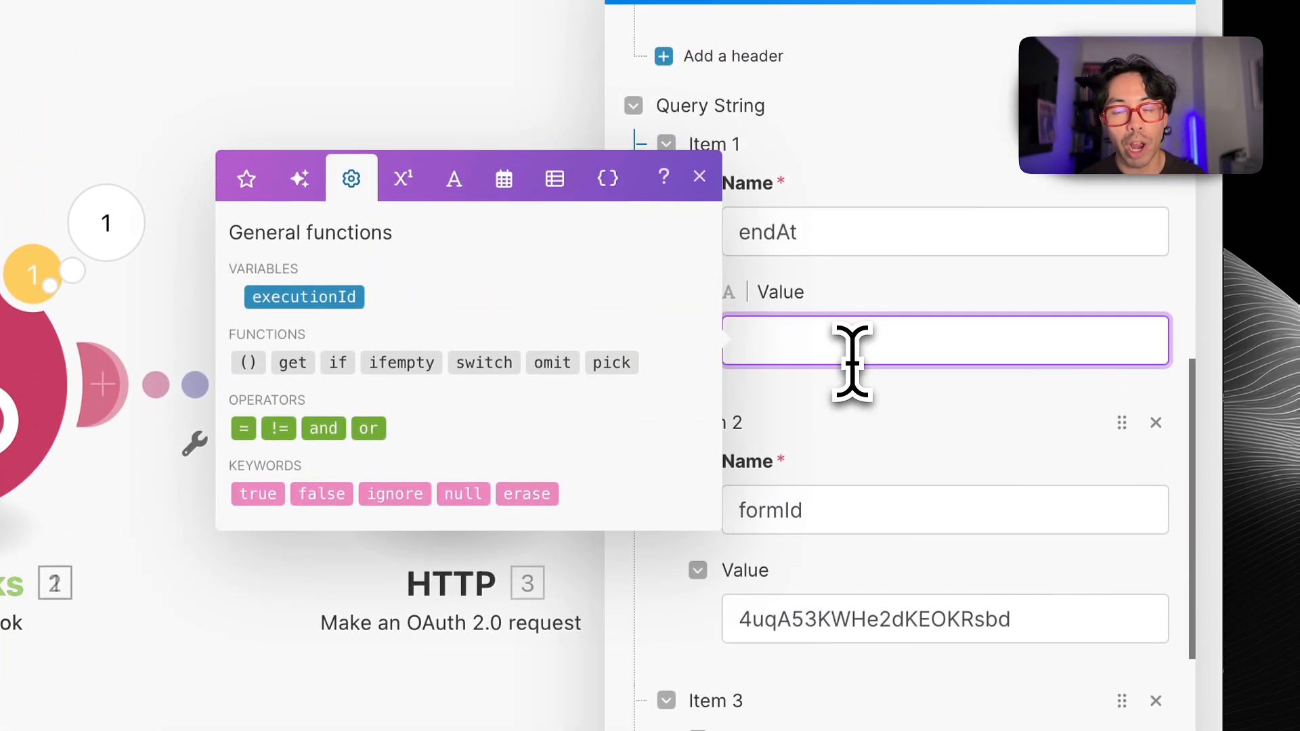
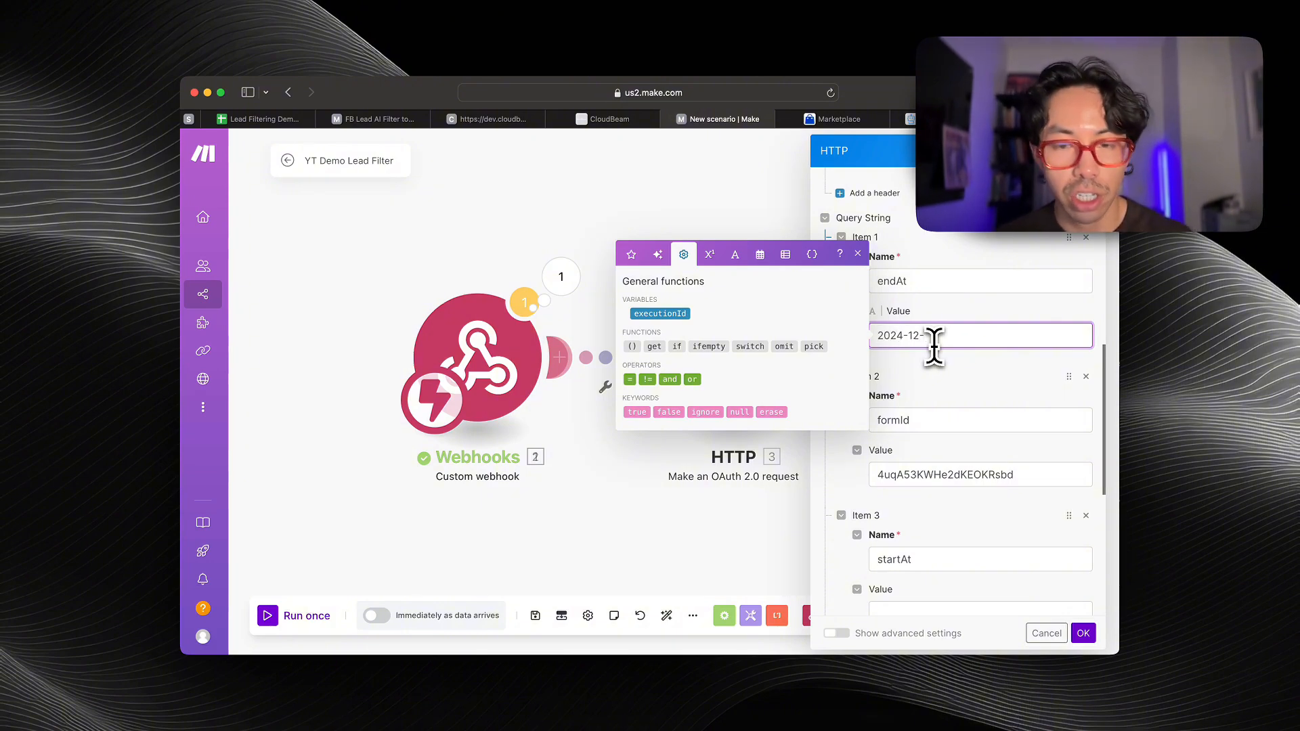
Set the startAt query parameter value to 2024-12-01.
scroll(958, 474, down, 2)
click(954, 542)
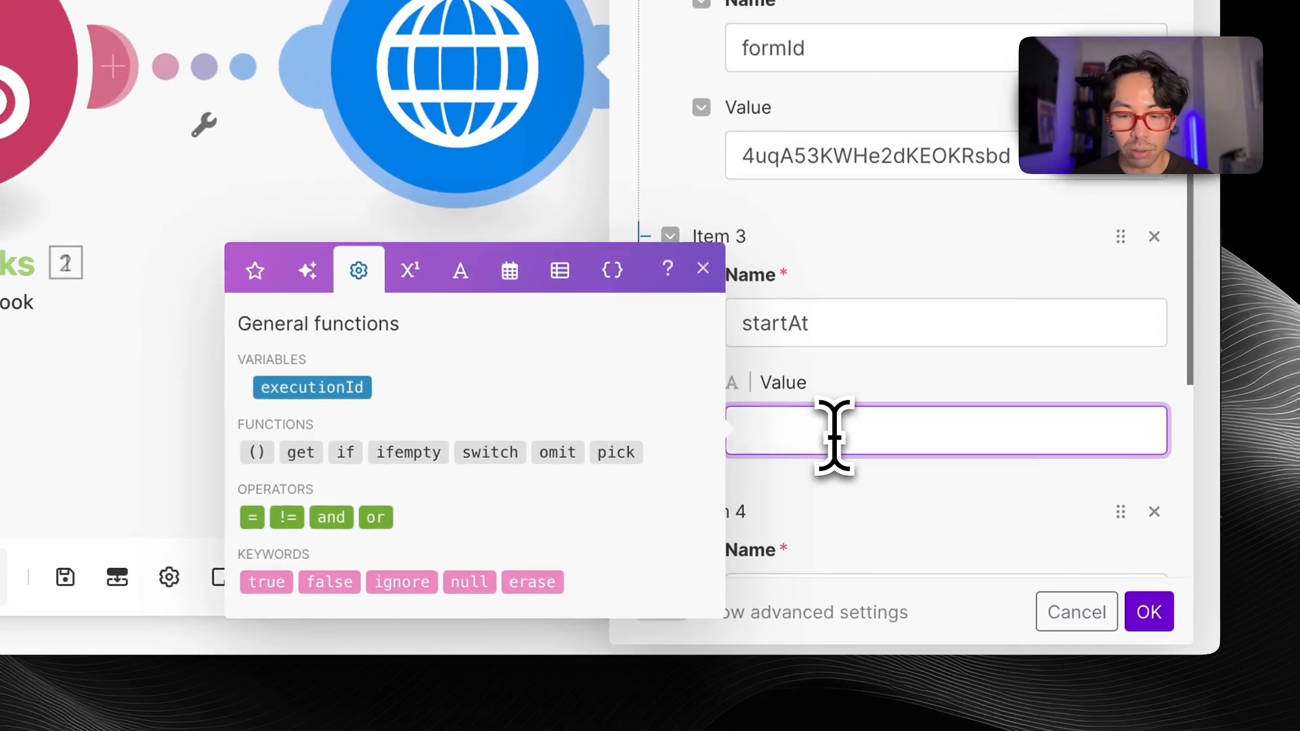
text(2-2)
key(BackSpace)
key(BackSpace)
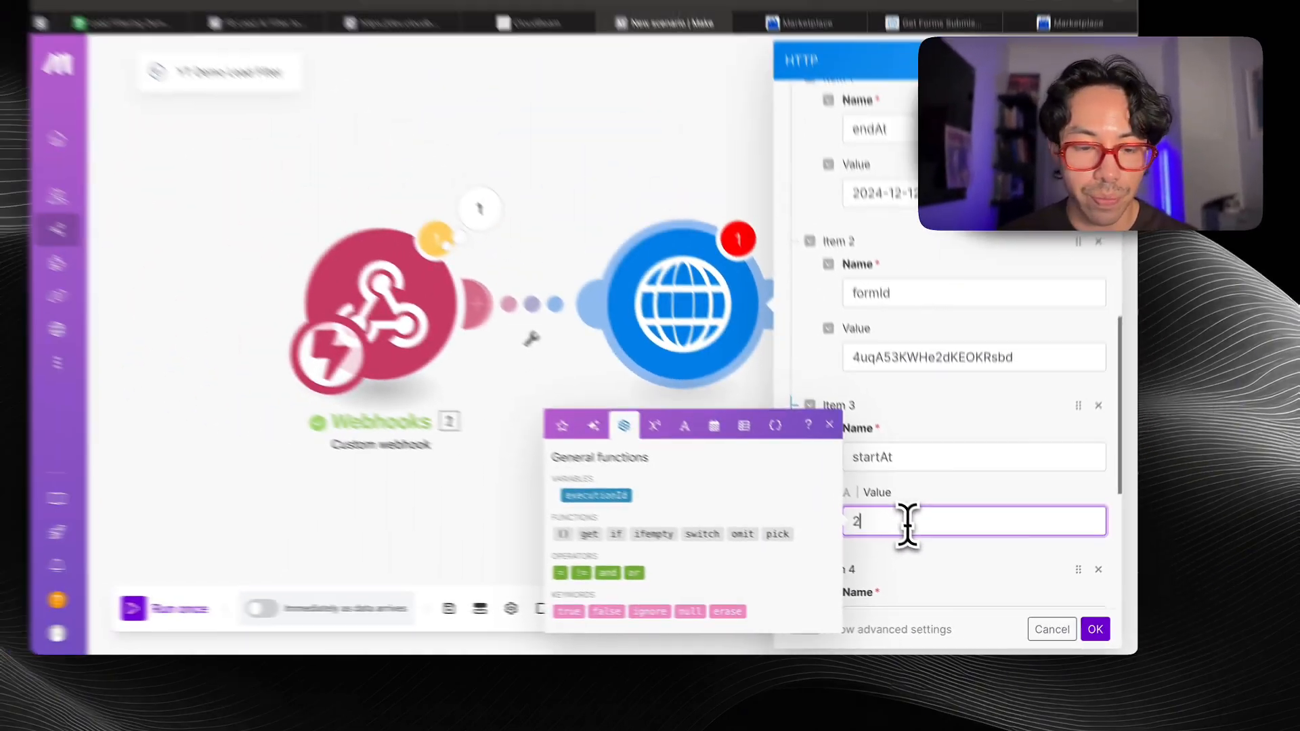
text(024-12-01)
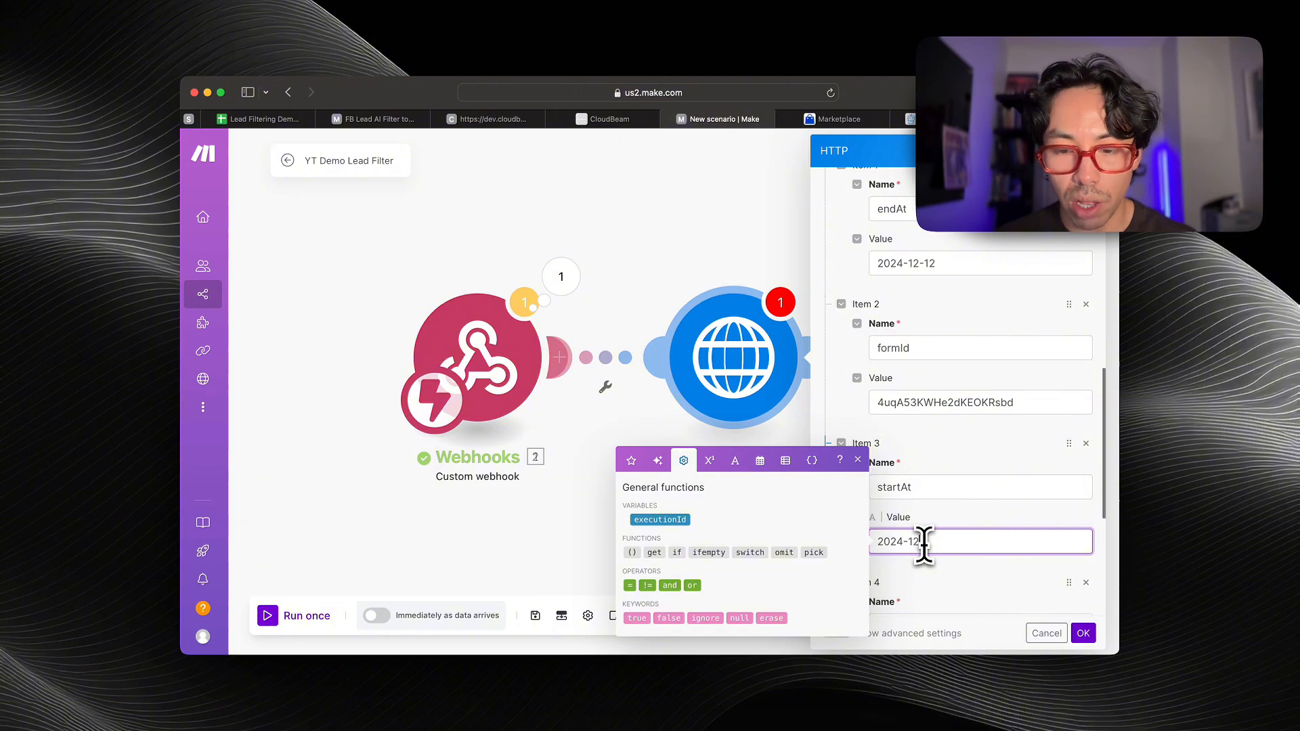
Copy the location ID from the request URL into locationId's value and save the HTTP settings.
scroll(1004, 428, down, 3)
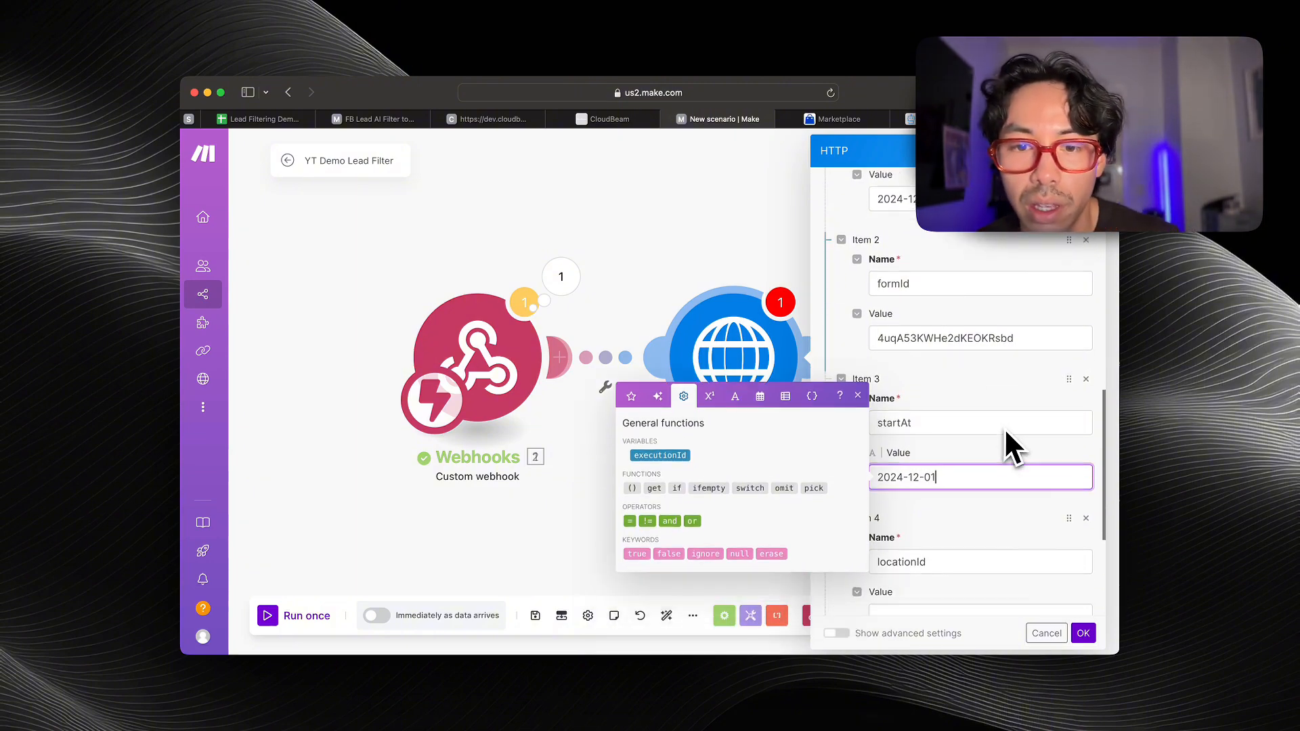
scroll(985, 403, up, 10)
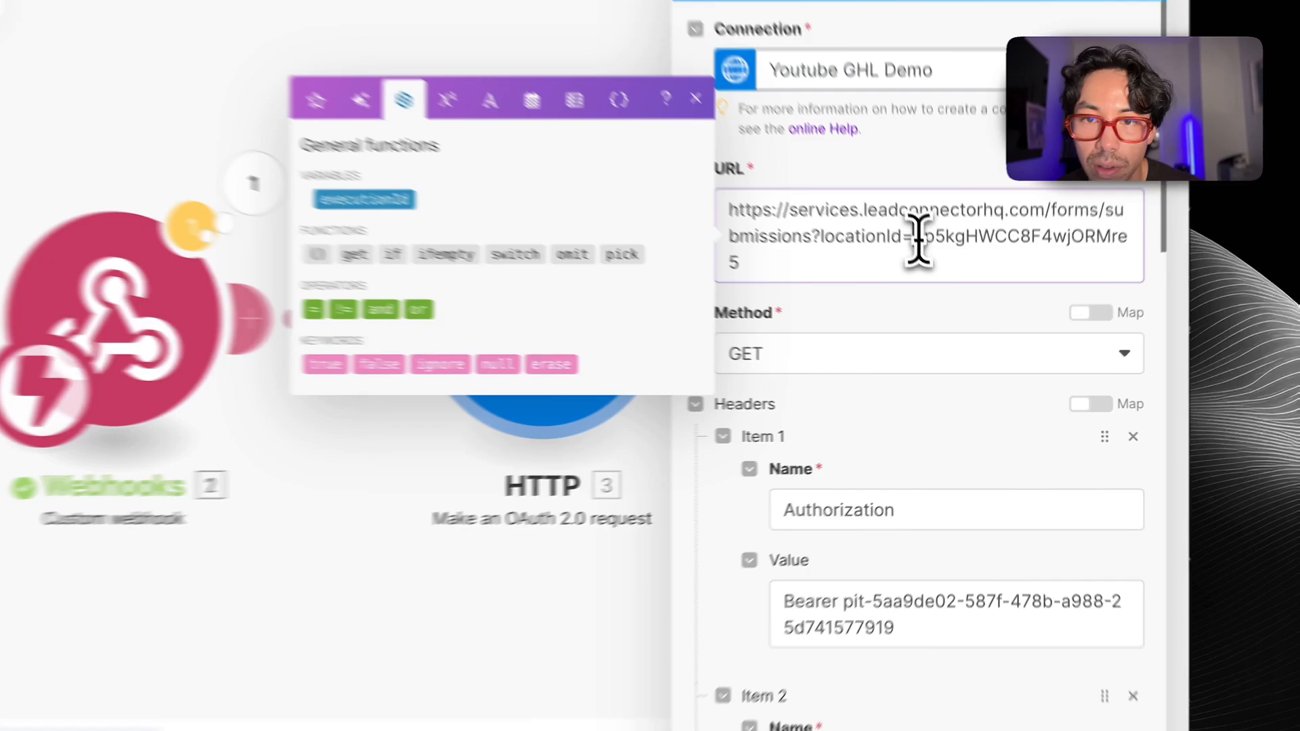
double_click(918, 239)
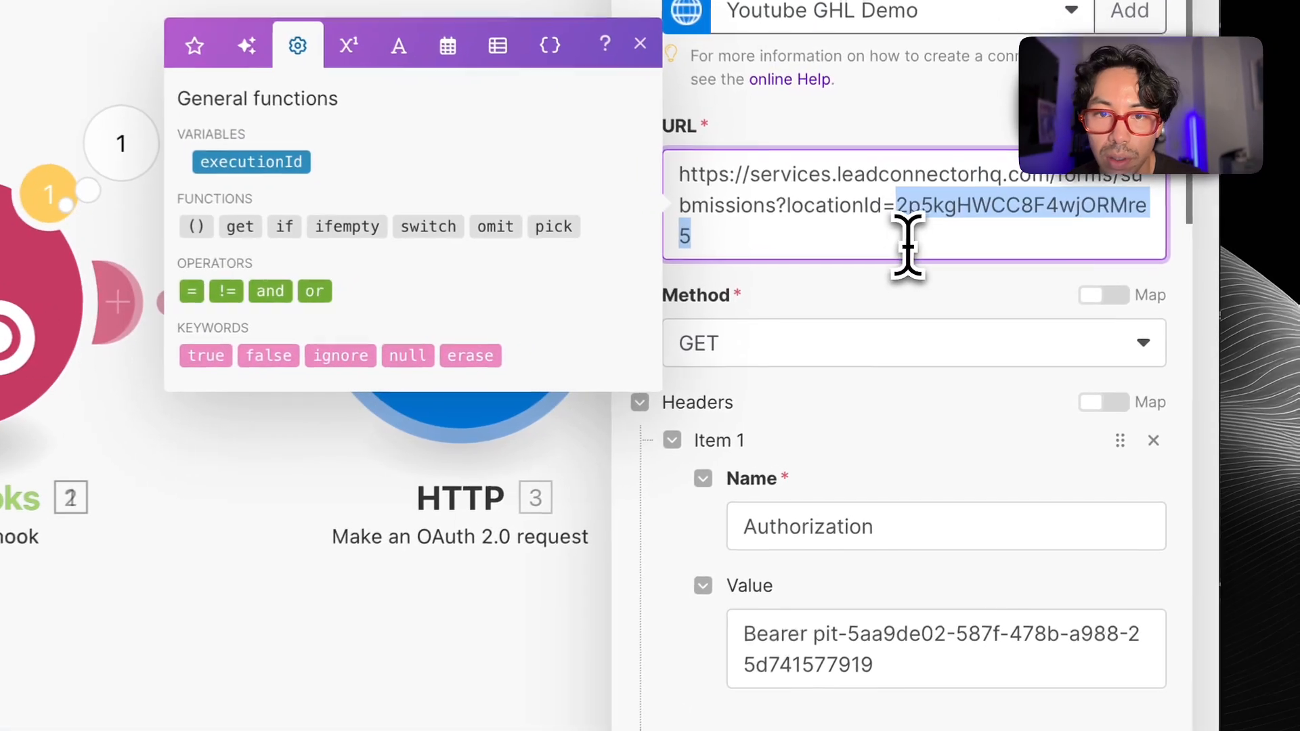
scroll(917, 458, down, 8)
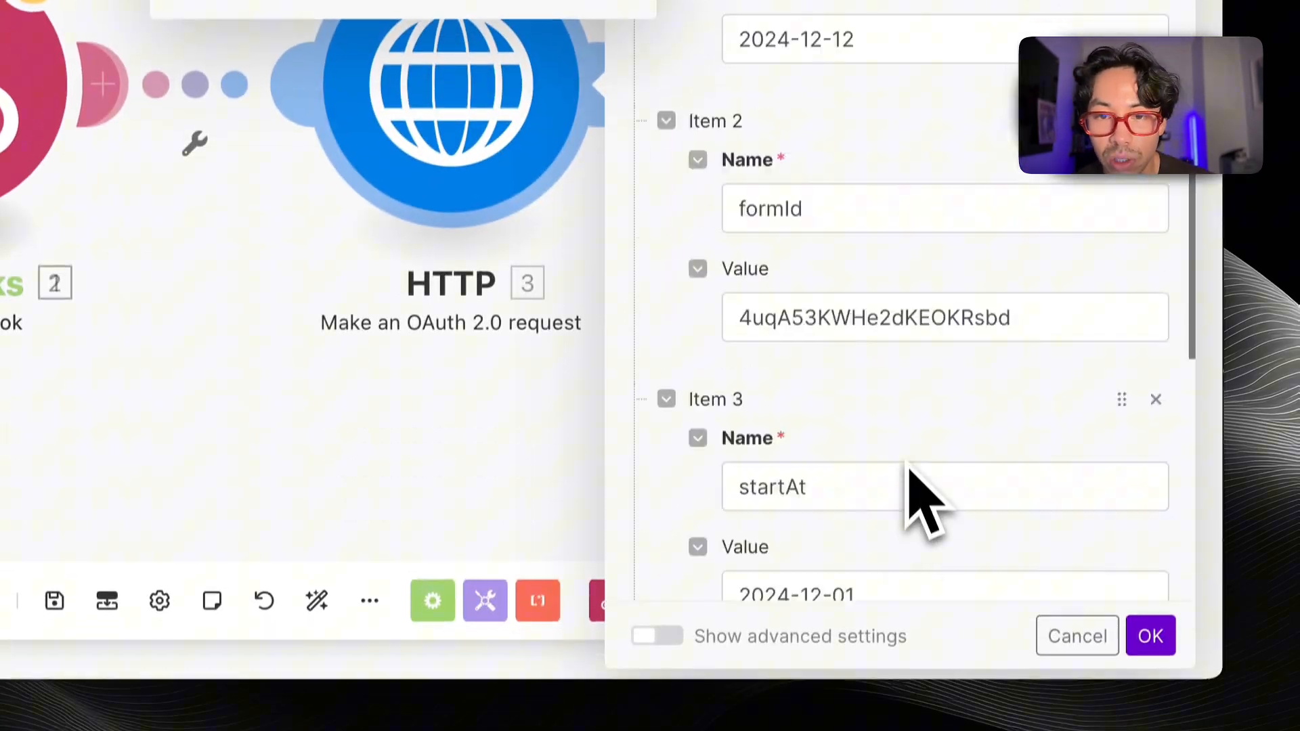
scroll(910, 470, down, 10)
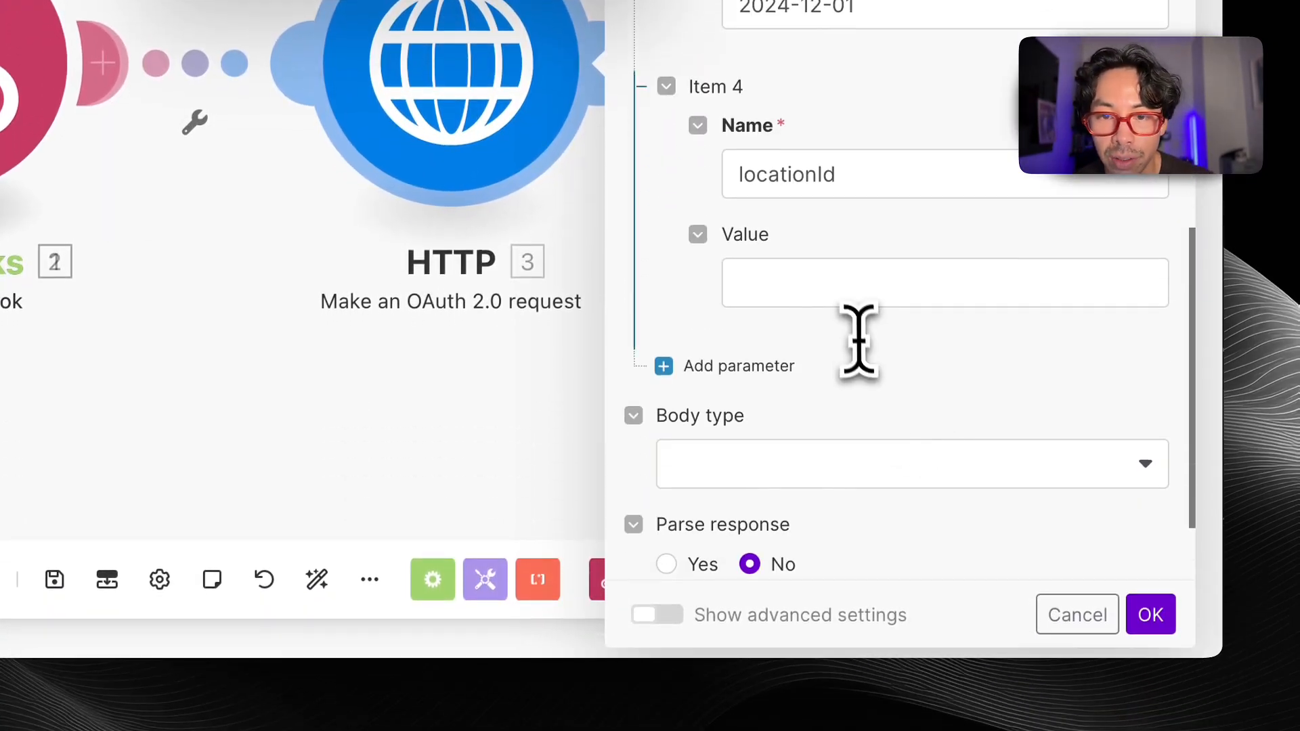
click(854, 297)
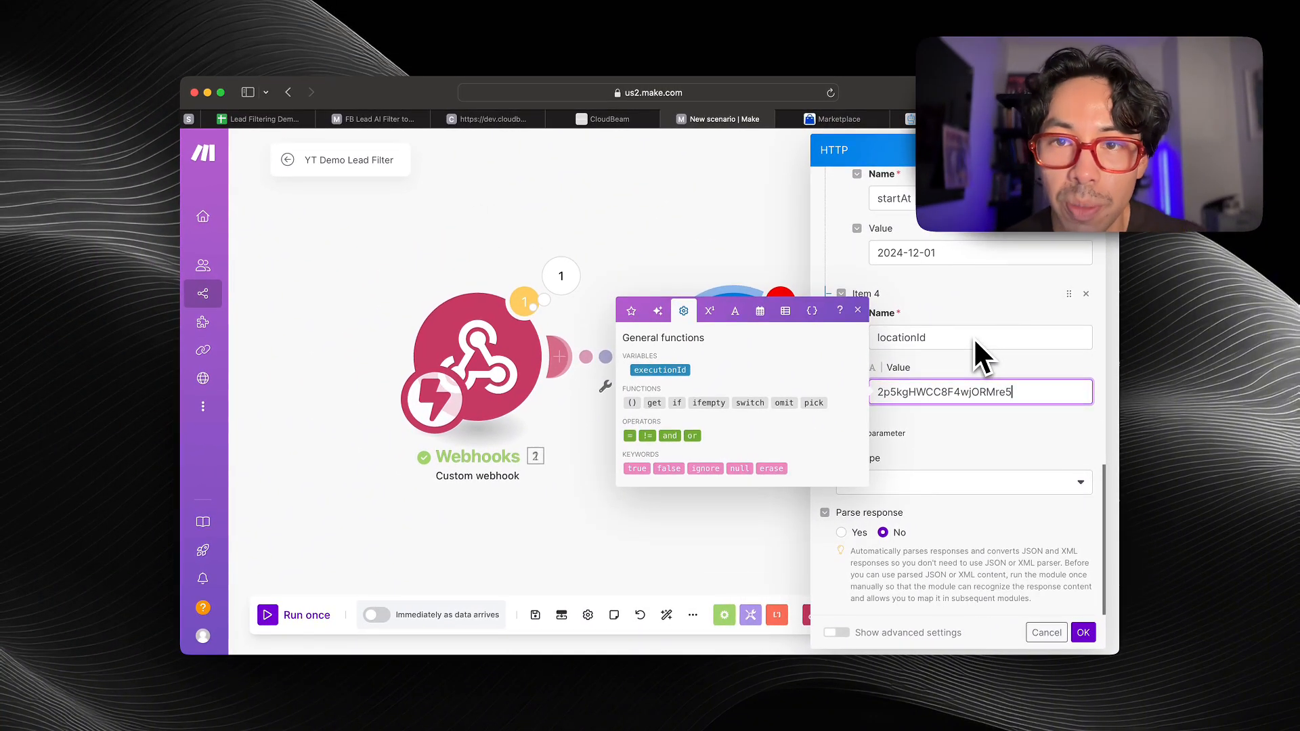
click(973, 419)
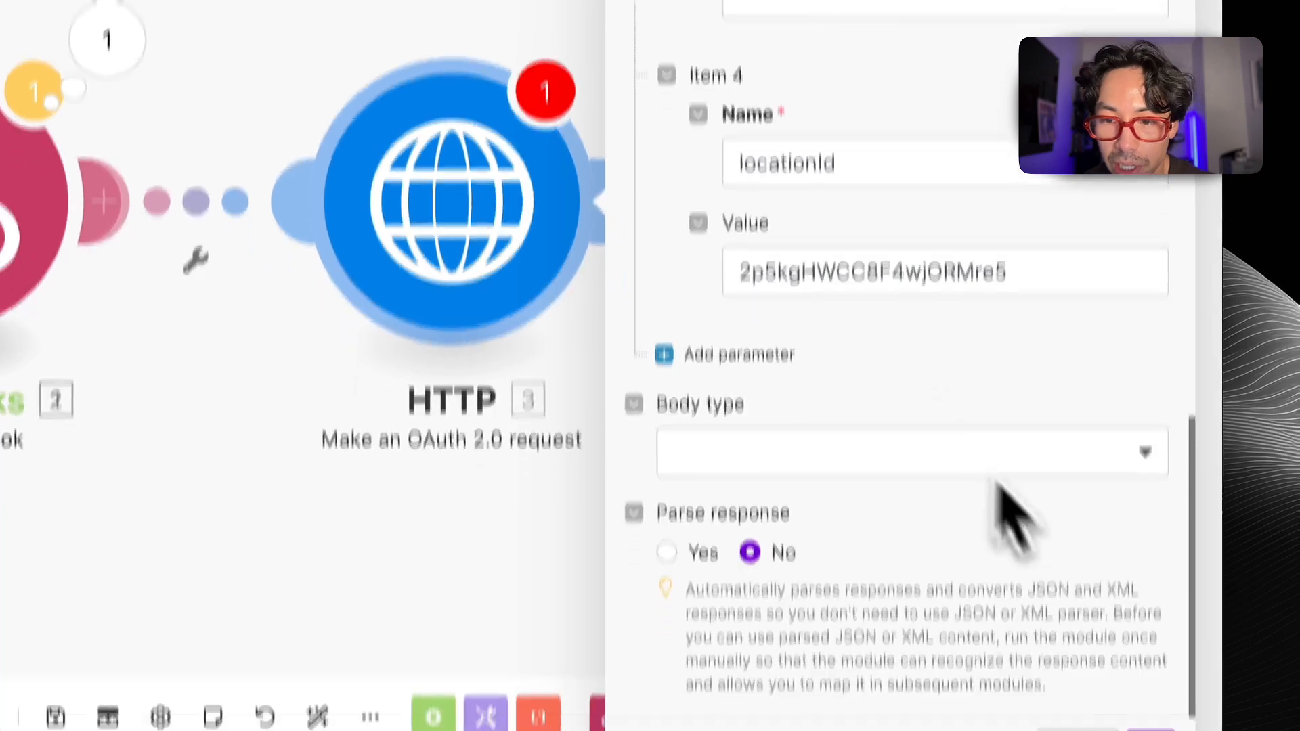
scroll(1033, 517, up, 7)
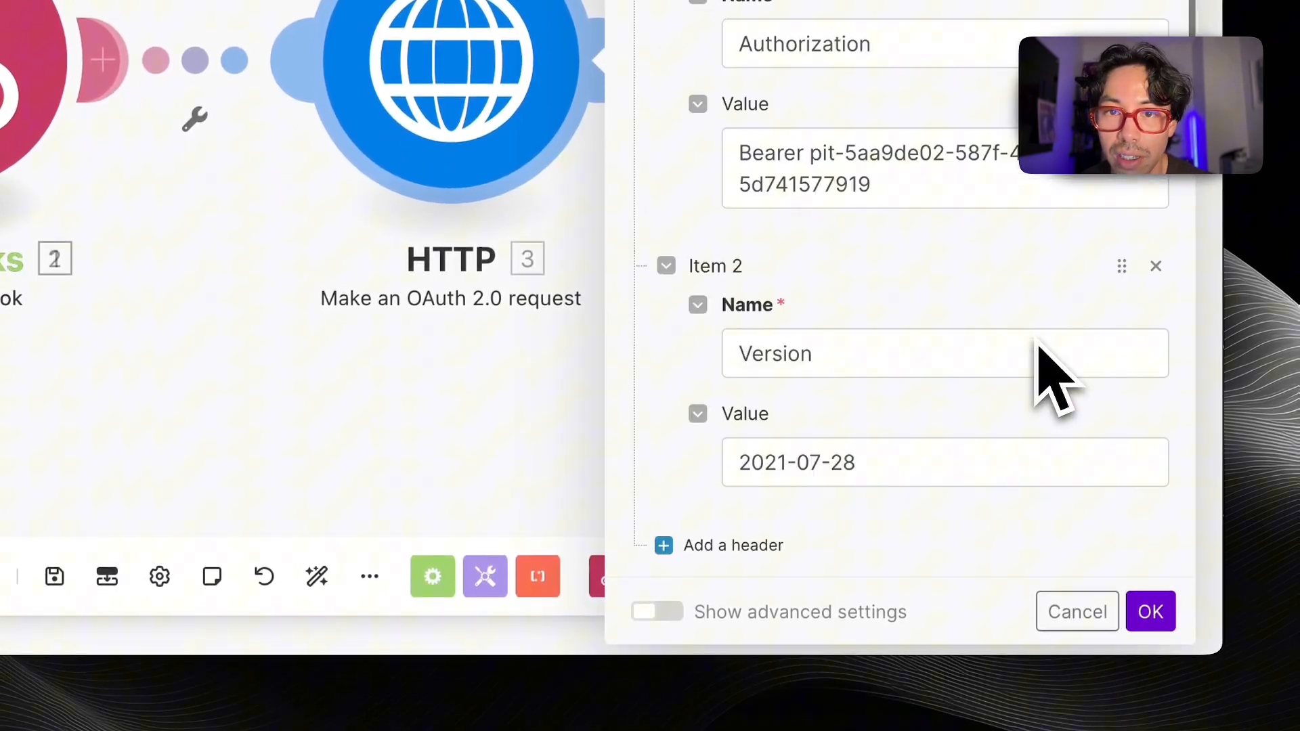
scroll(1036, 341, up, 3)
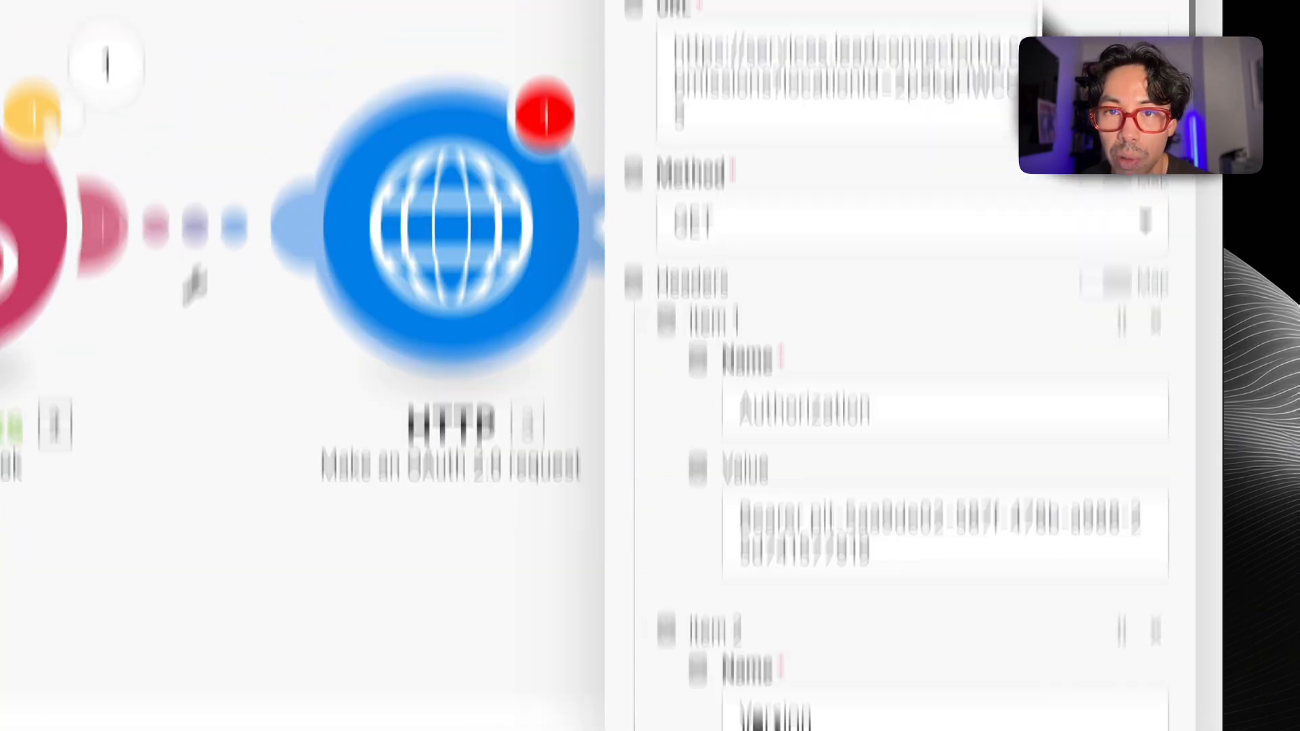
scroll(1044, 392, down, 7)
click(1154, 617)
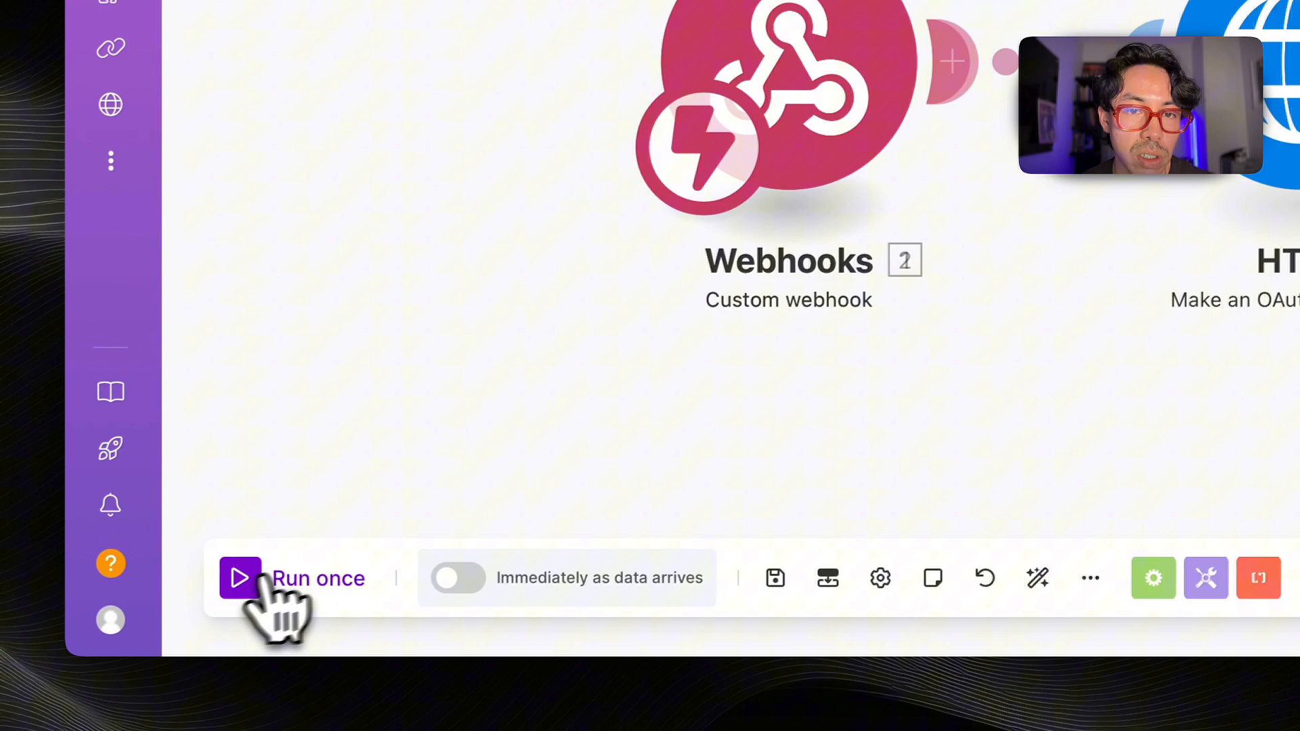
Test-run the scenario once, checking the Webhooks trigger settings between runs.
click(264, 579)
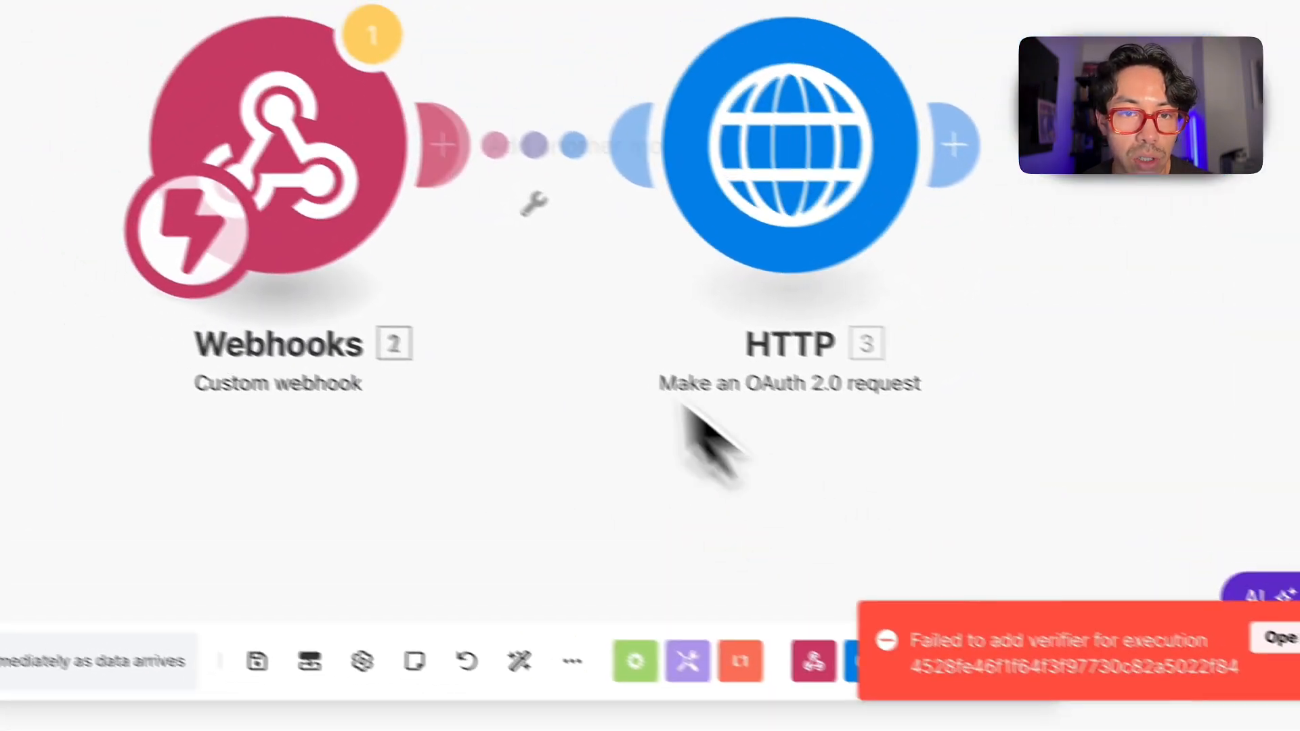
click(384, 183)
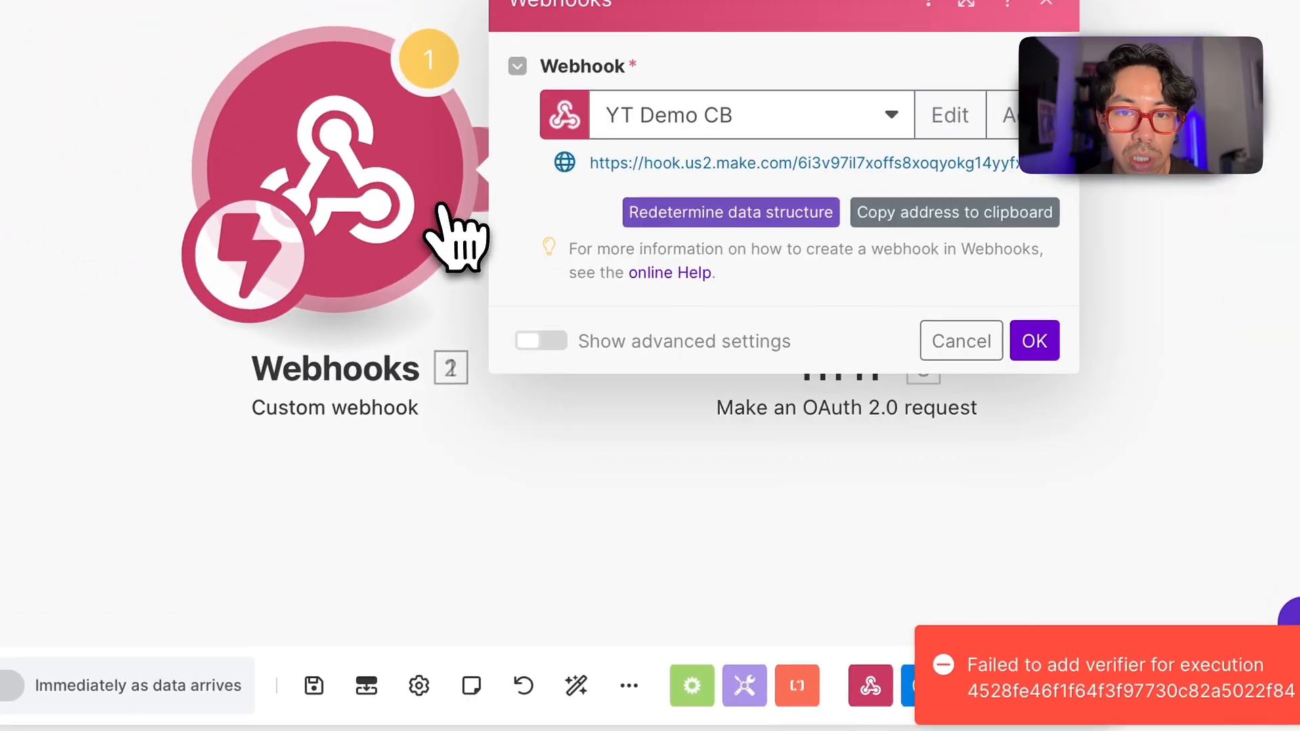
click(467, 407)
click(234, 579)
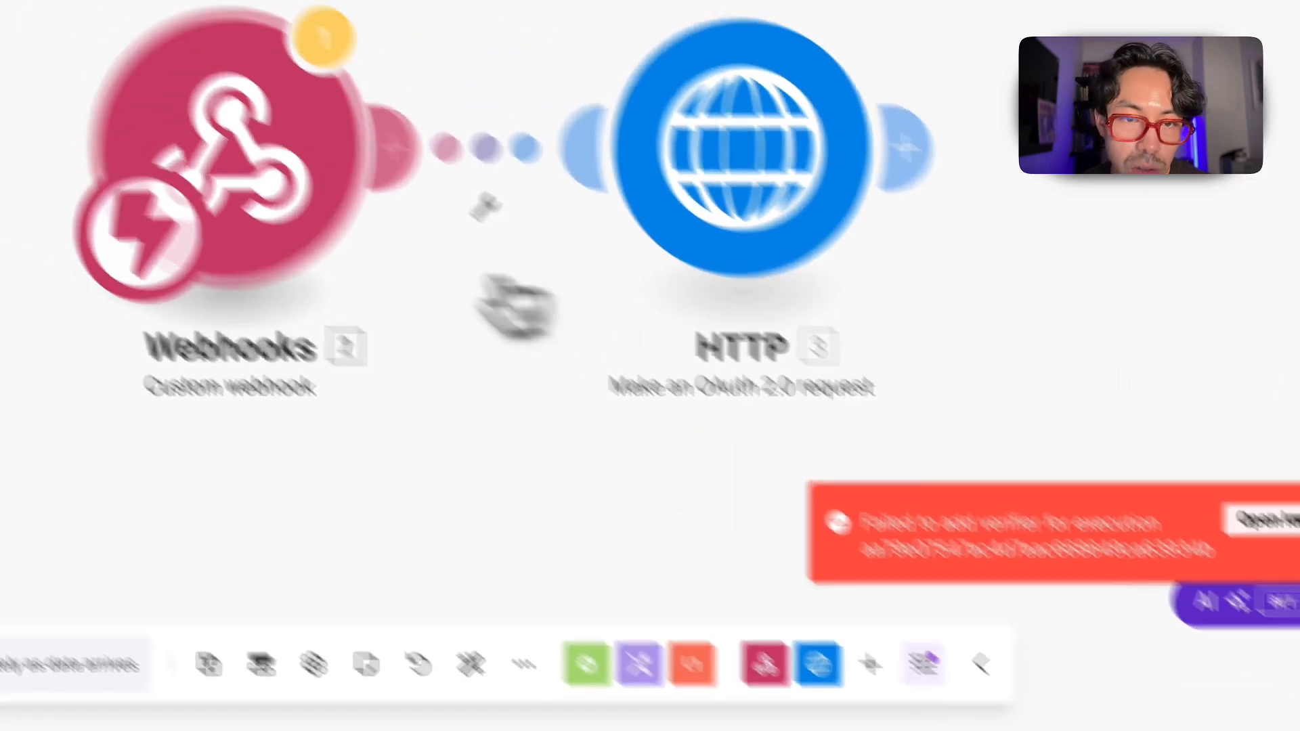
Keep YT Demo CB as the trigger's webhook, then move over to CloudBeam.
click(125, 95)
click(750, 332)
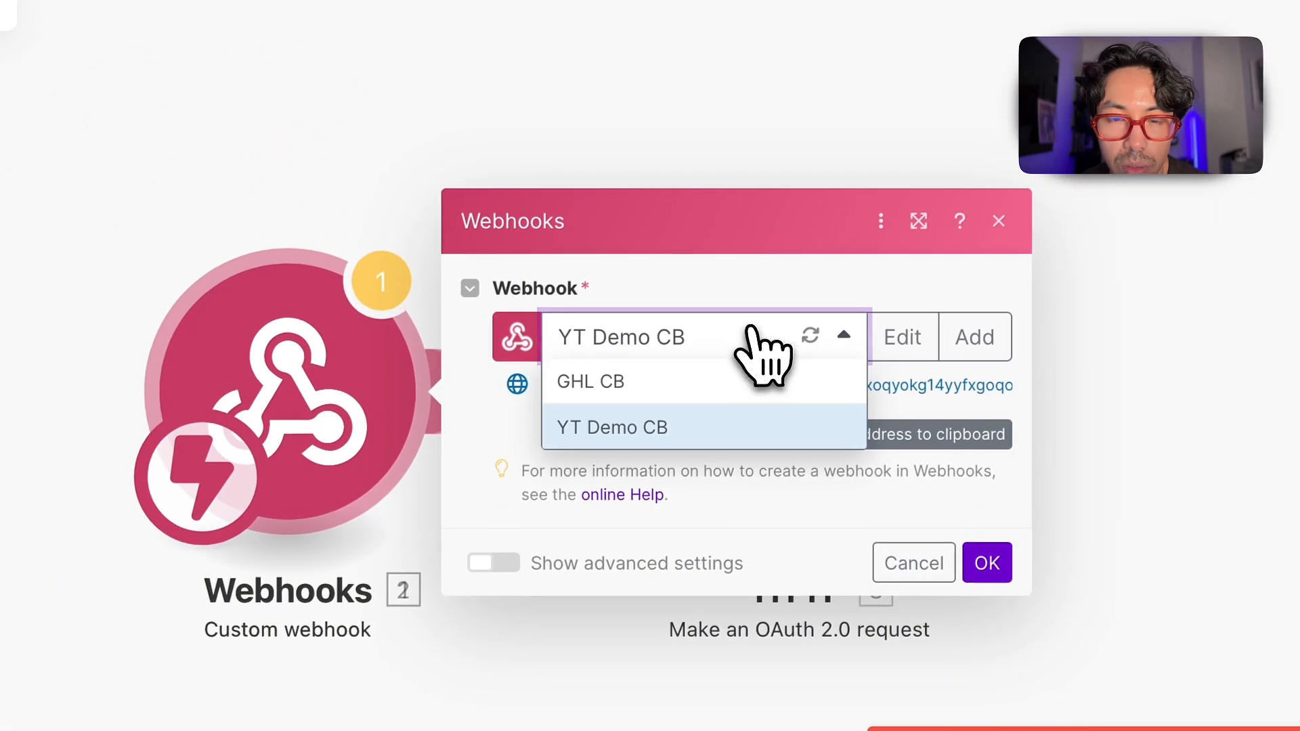
click(762, 349)
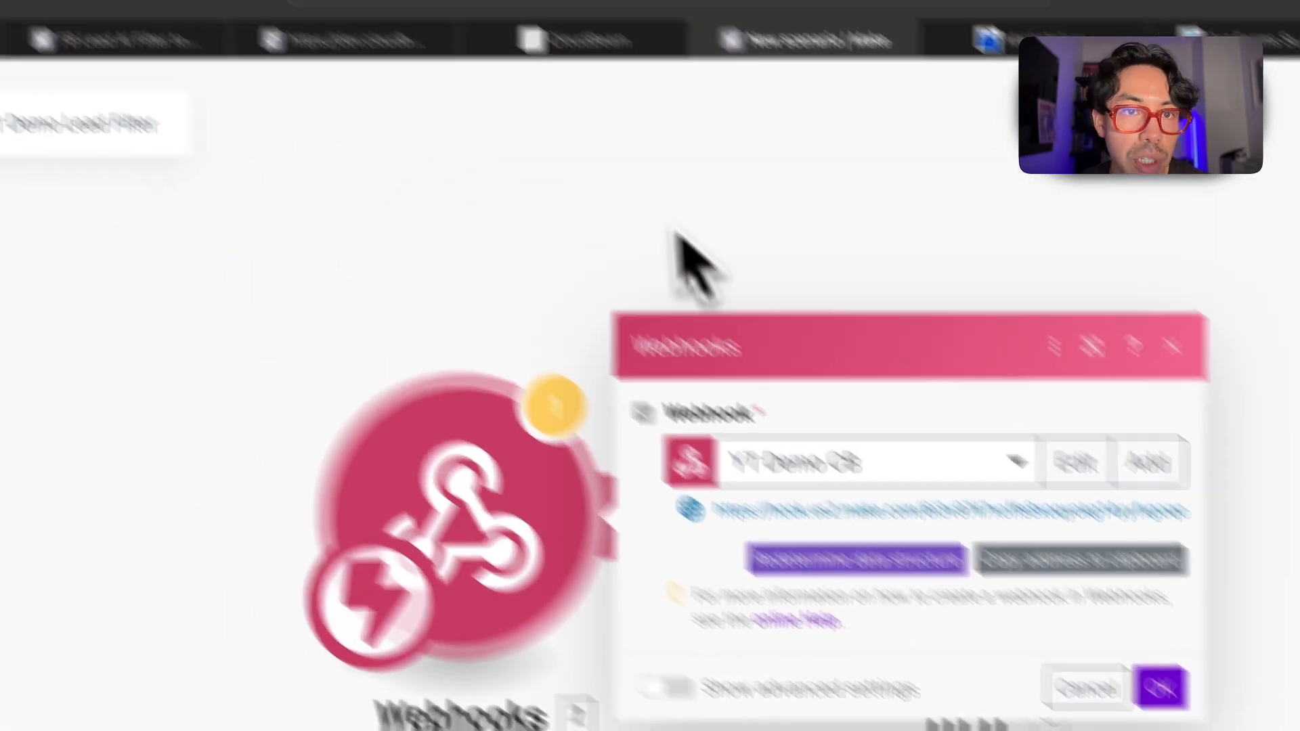
click(721, 147)
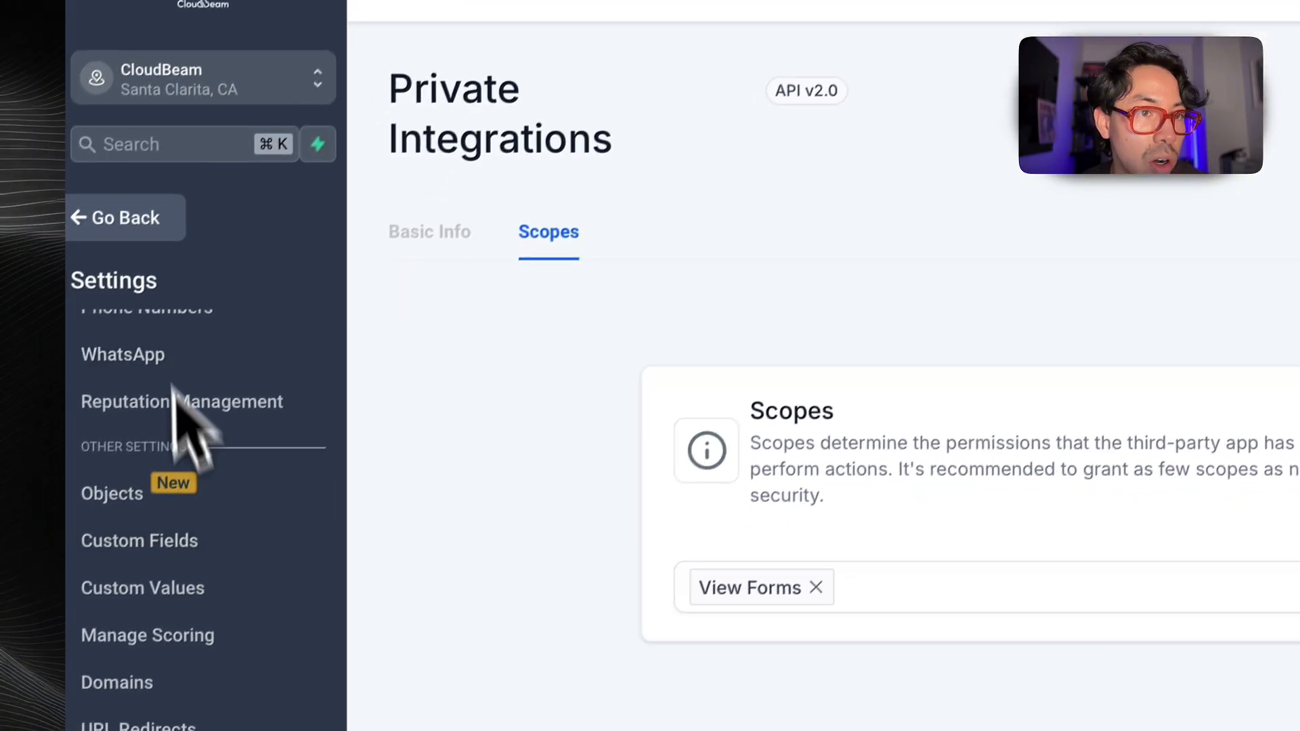
Back in the workflow list, switch the Youtube GHL Lead filter workflow to Draft.
click(121, 222)
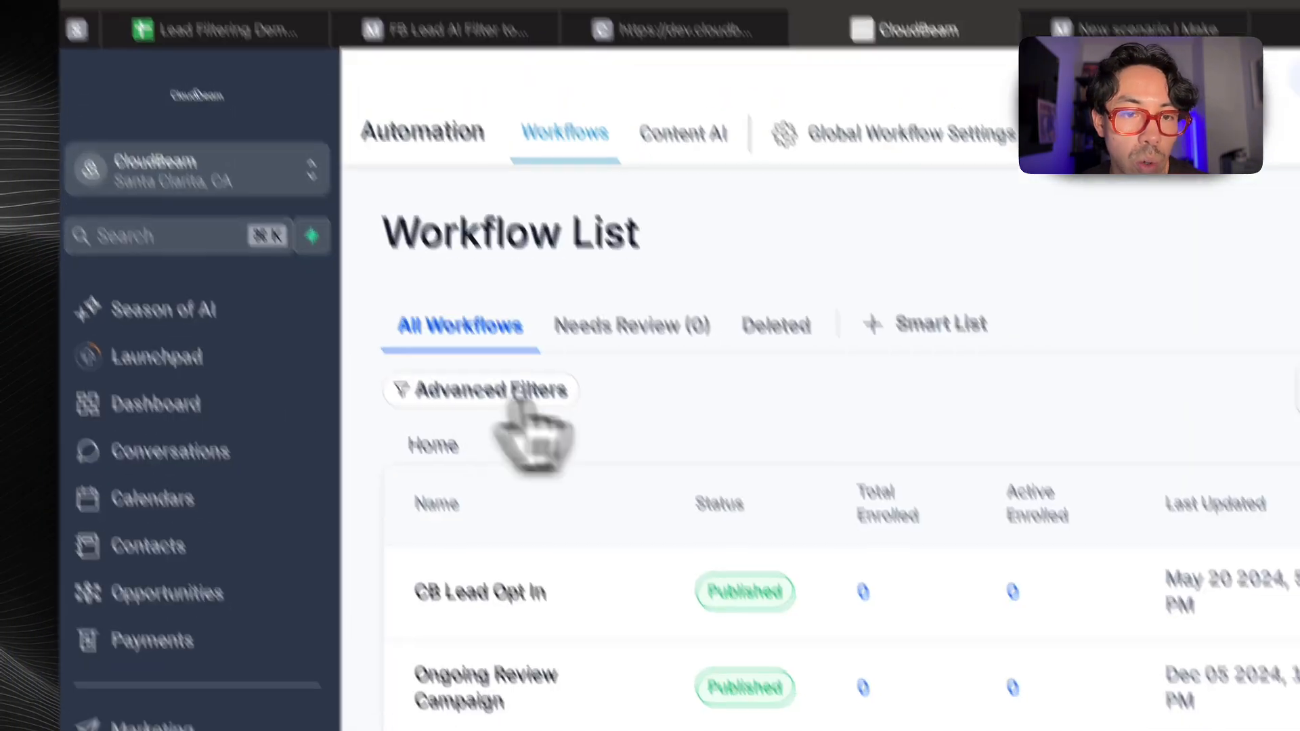
scroll(772, 609, down, 4)
scroll(798, 639, up, 3)
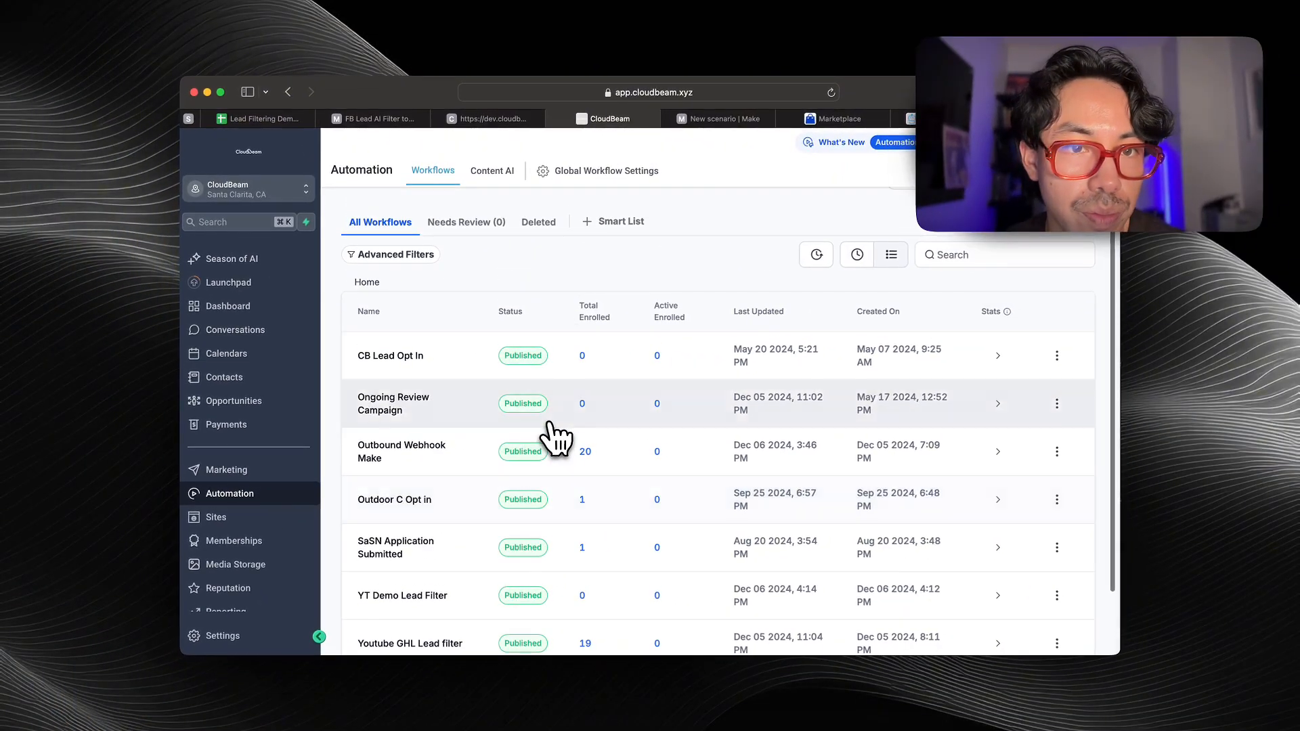
scroll(557, 440, down, 1)
scroll(557, 439, down, 2)
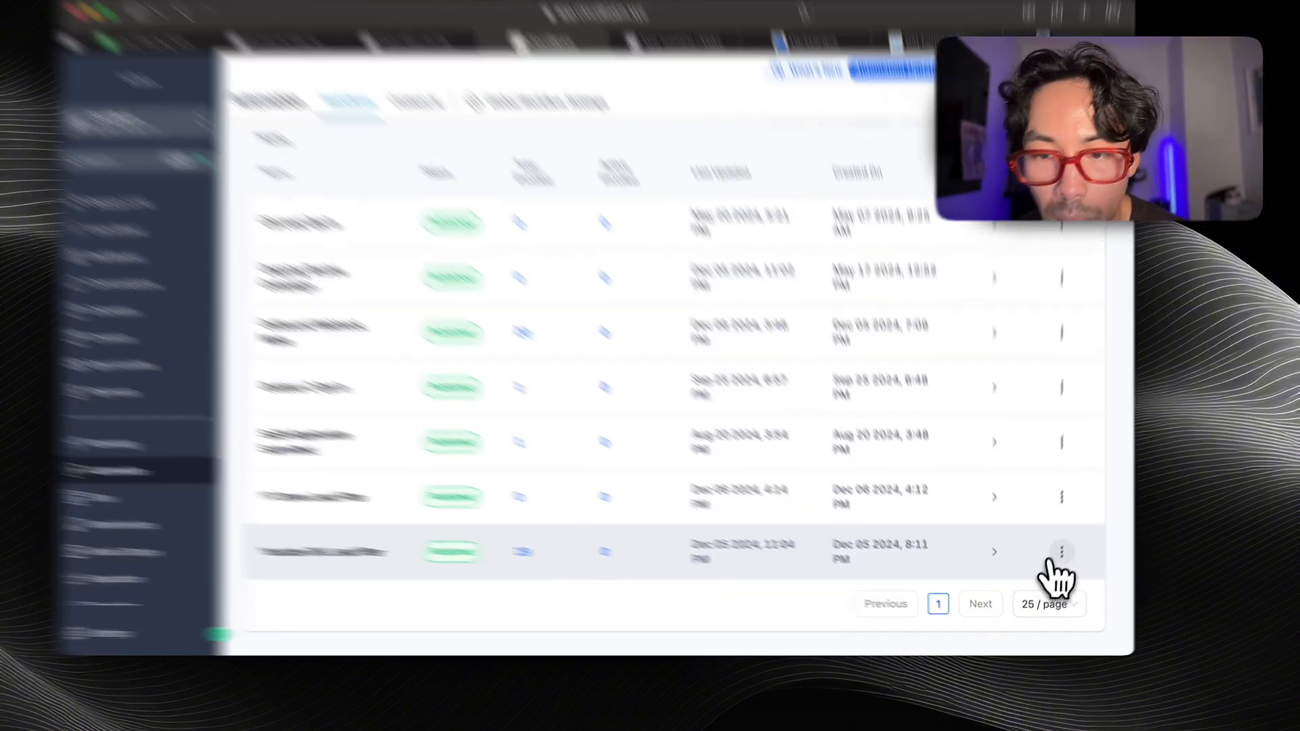
click(1055, 564)
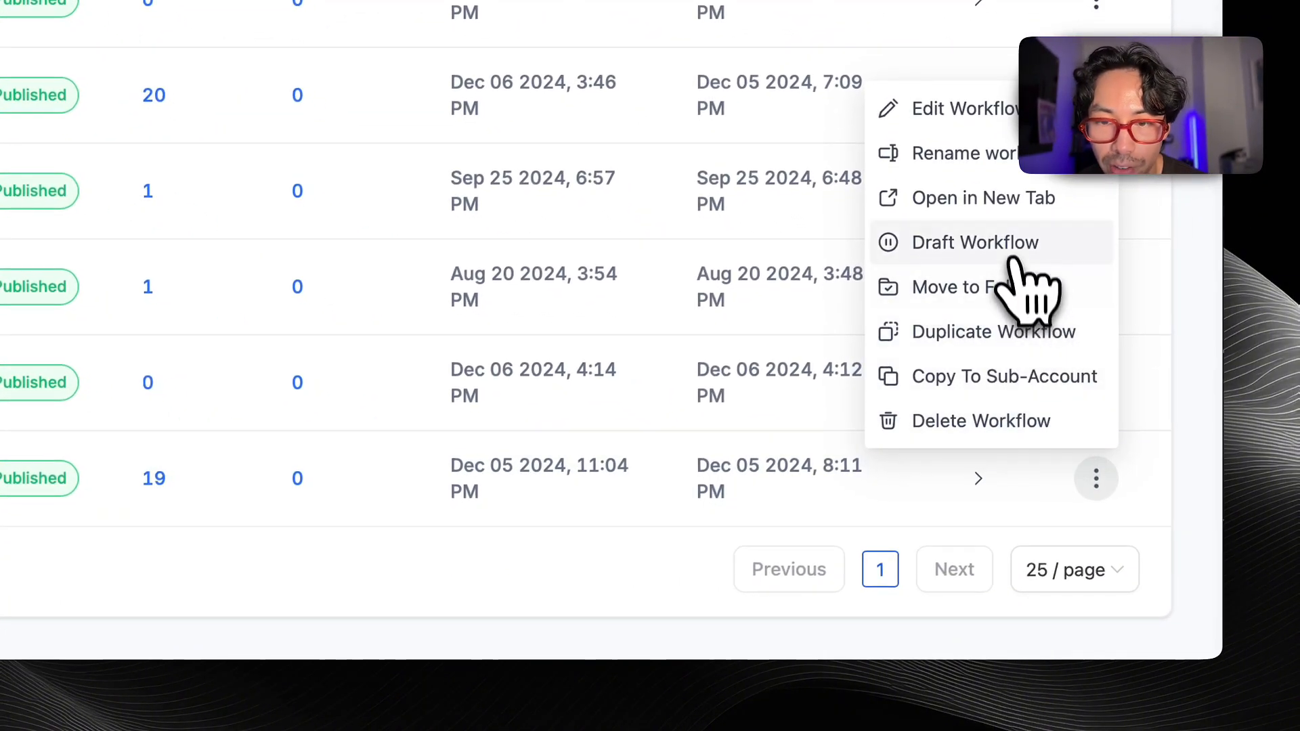
click(1013, 256)
click(706, 275)
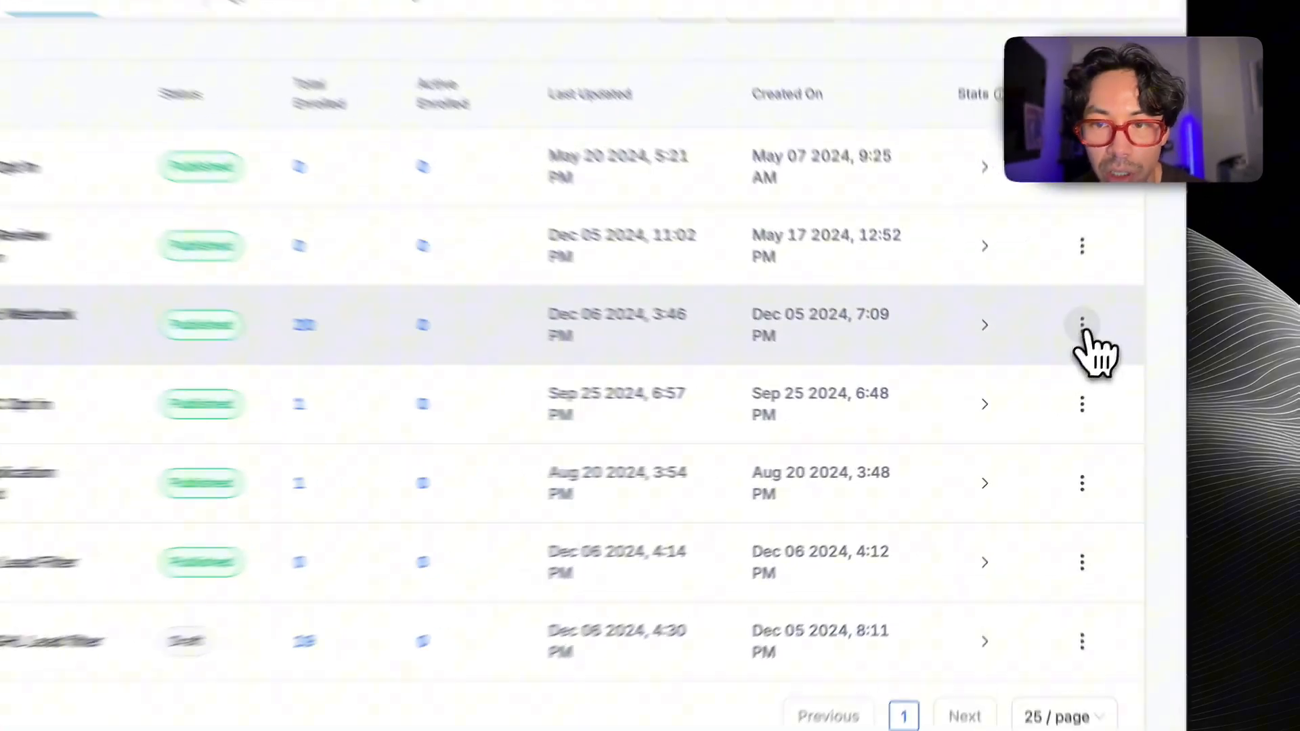
Switch the Outbound Webhook Make workflow to Draft as well.
click(1055, 372)
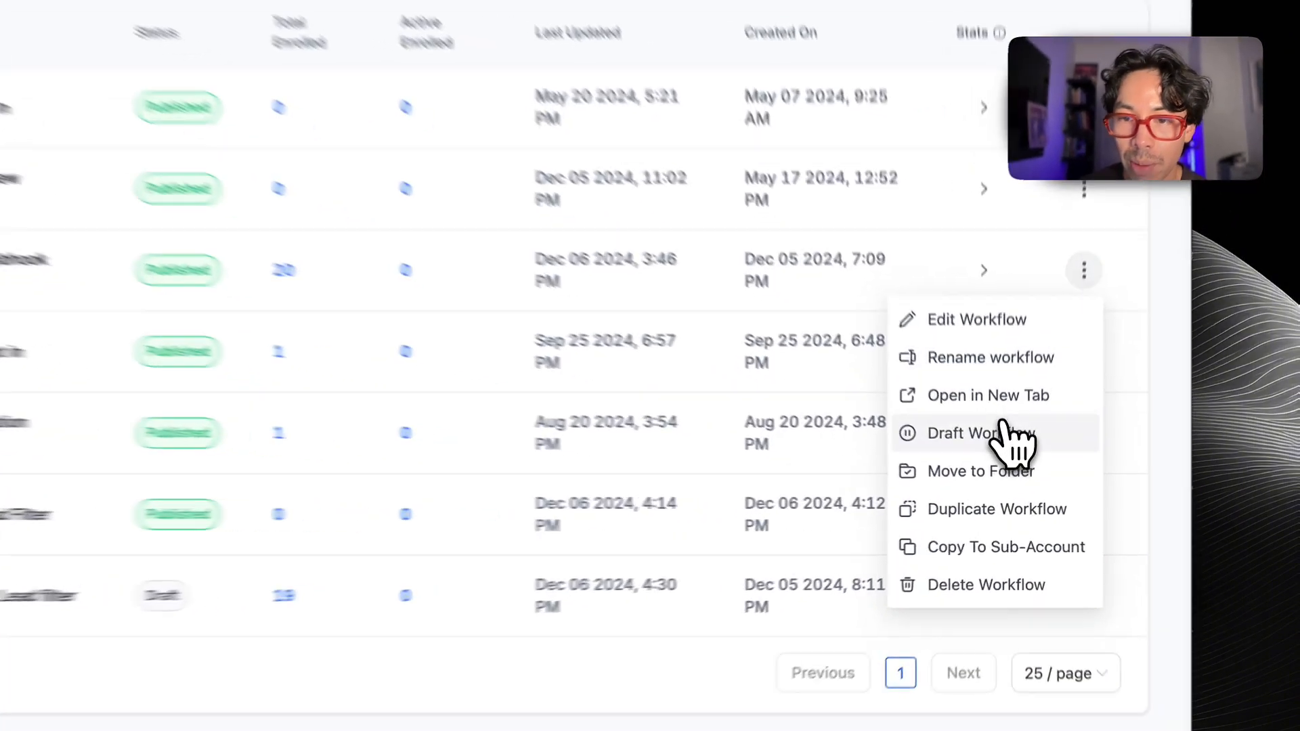
click(1005, 469)
click(847, 458)
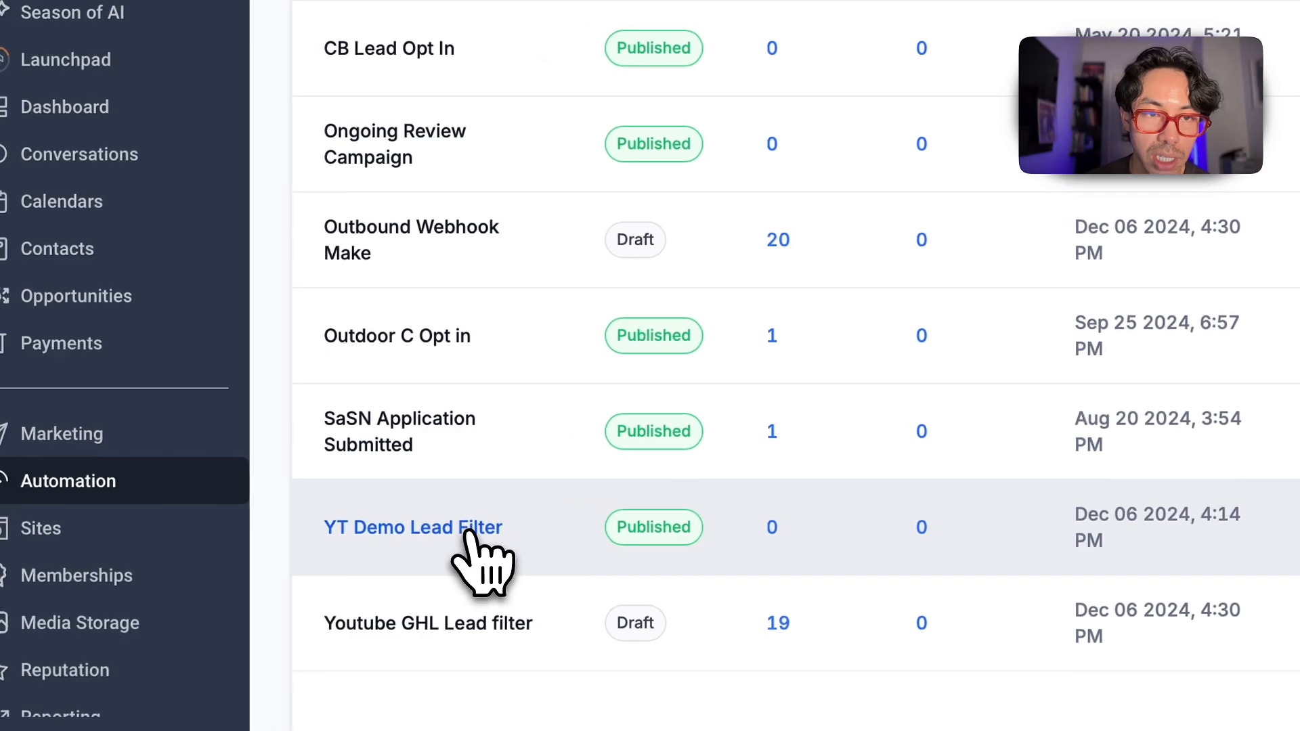
In YT Demo Lead Filter, review the Webhook Form trigger, save the Webhook action, and return to Make.
click(467, 533)
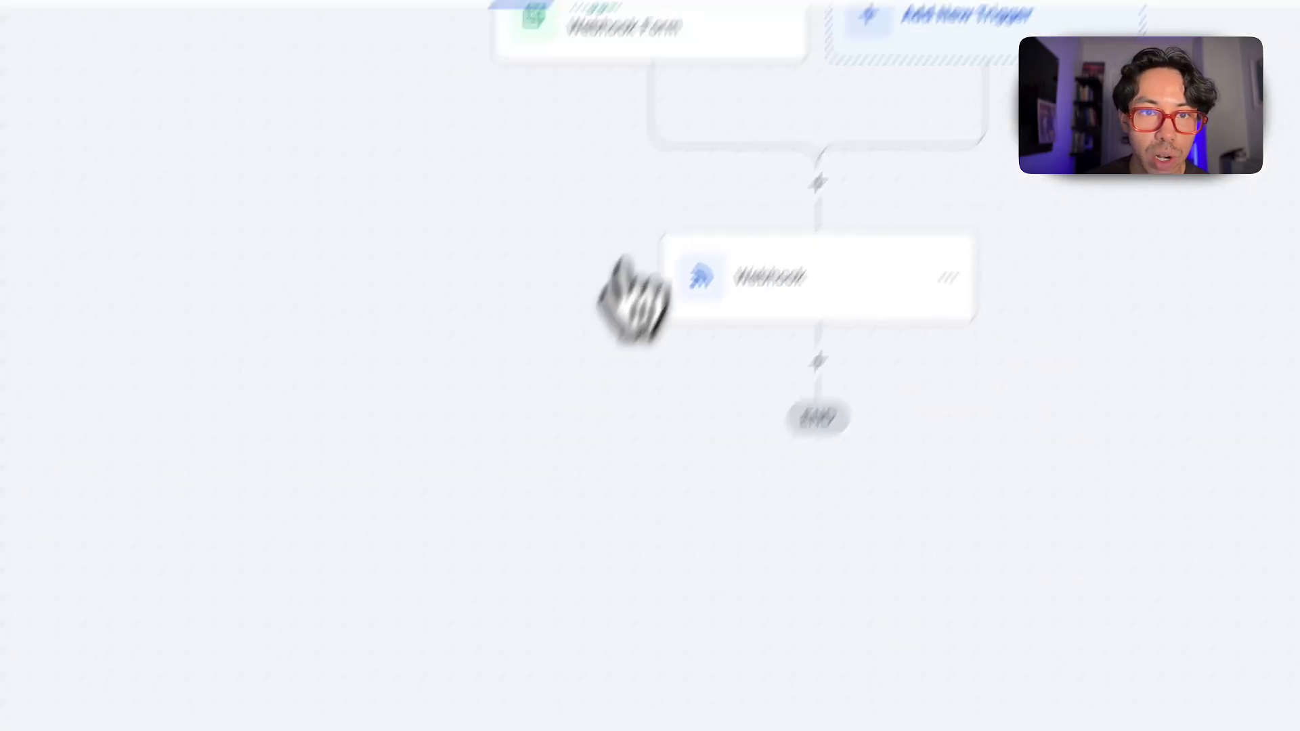
click(687, 45)
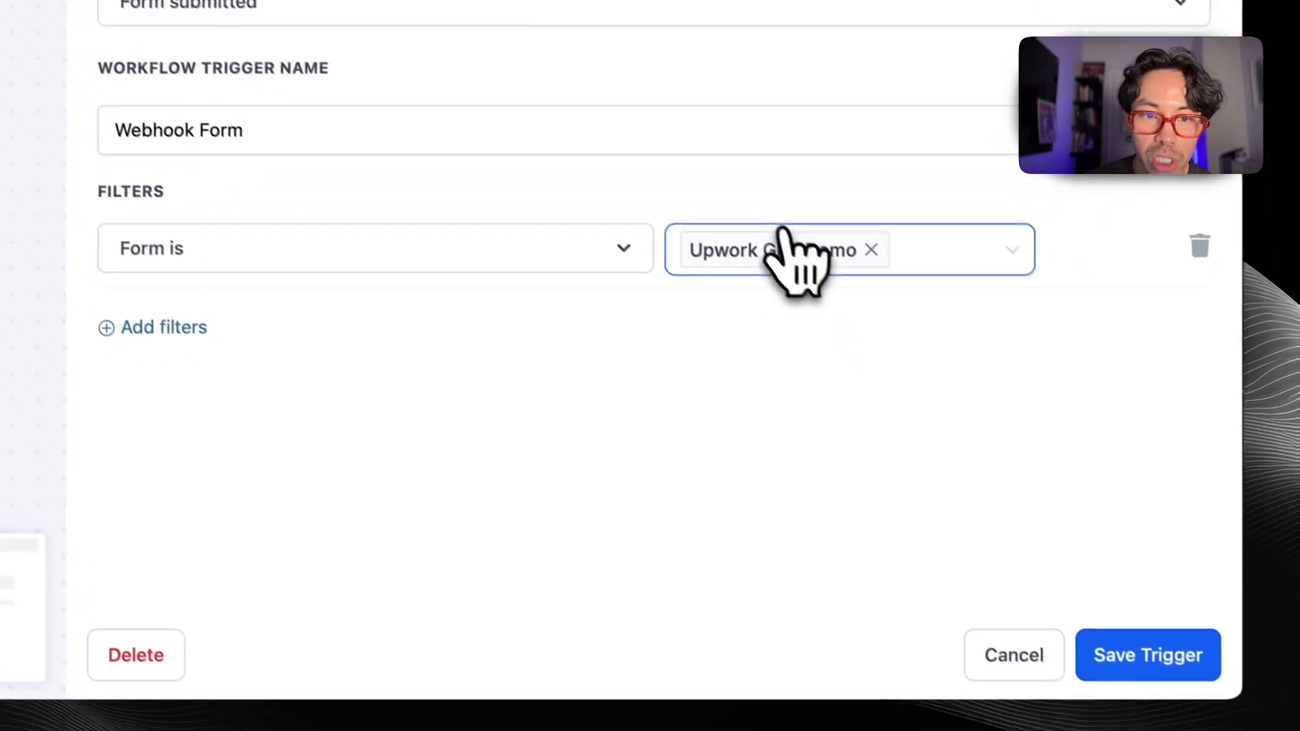
click(1110, 627)
click(477, 254)
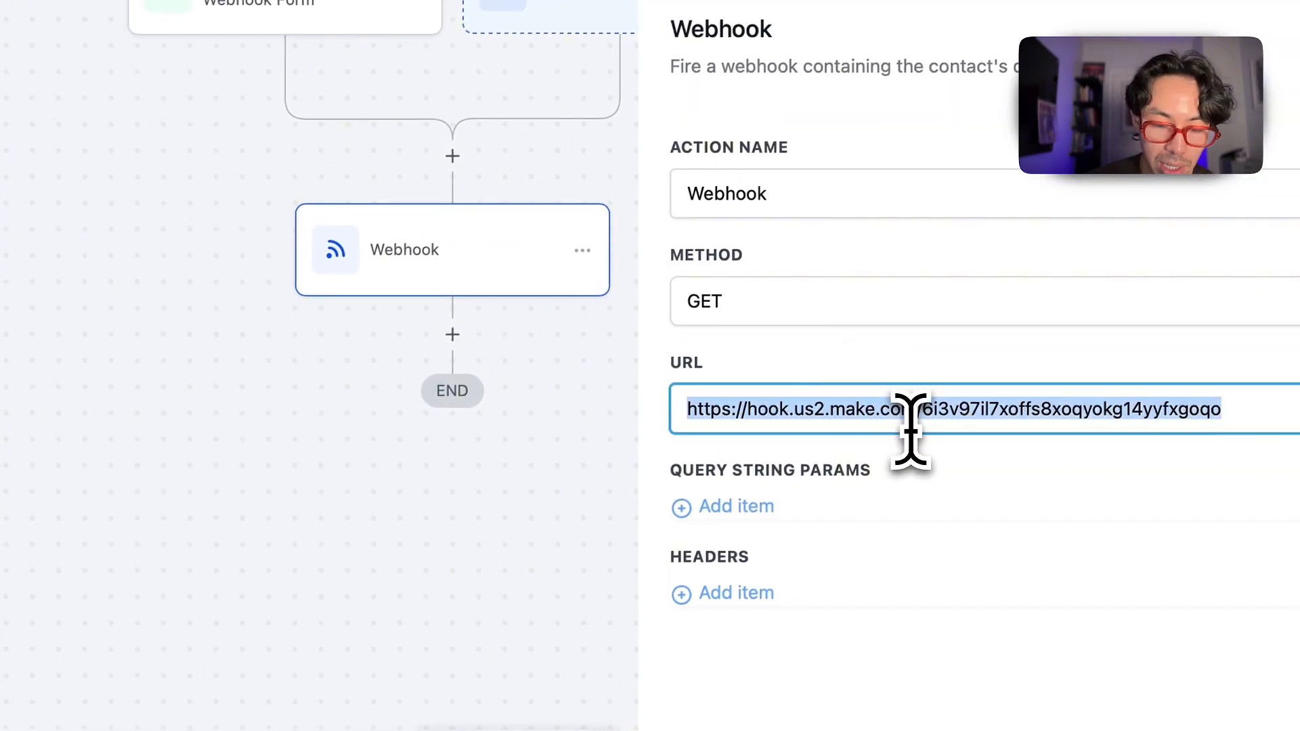
click(1161, 670)
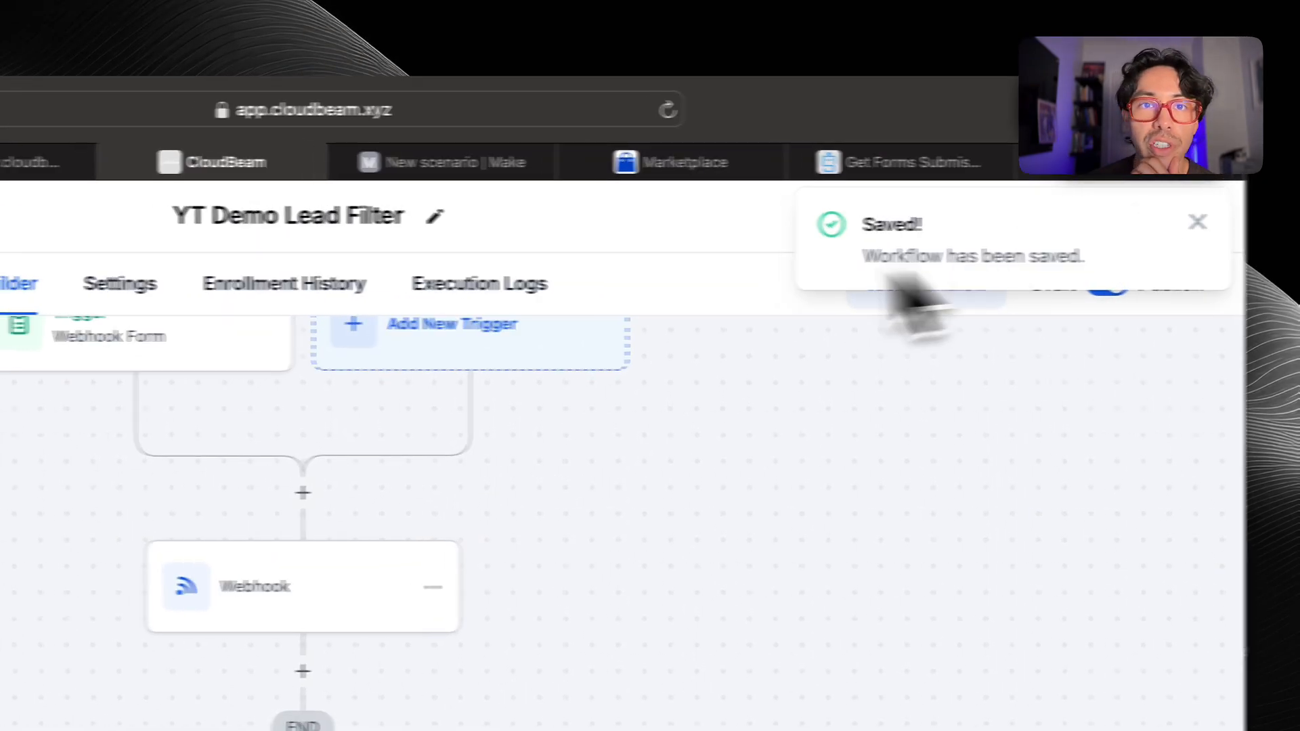
click(461, 166)
Test-run the scenario and open the execution log of the failed run.
click(479, 522)
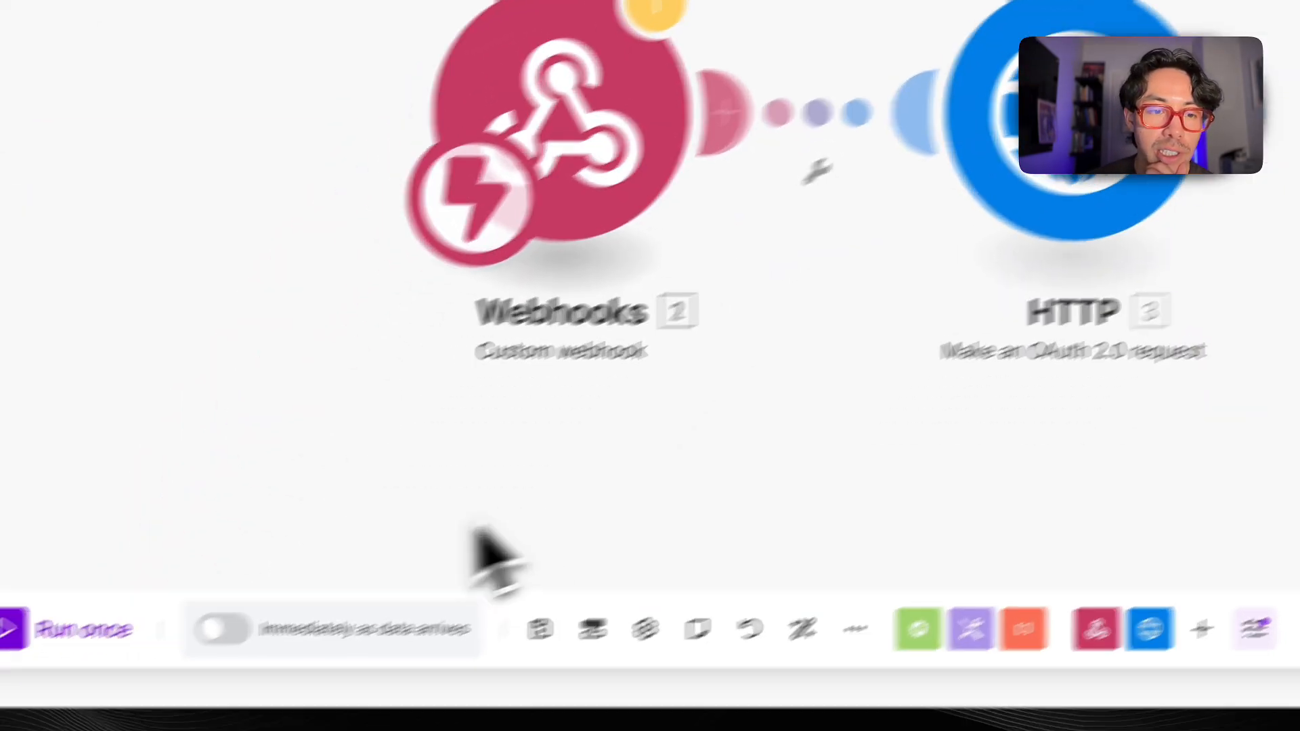
click(218, 584)
click(245, 584)
click(1140, 571)
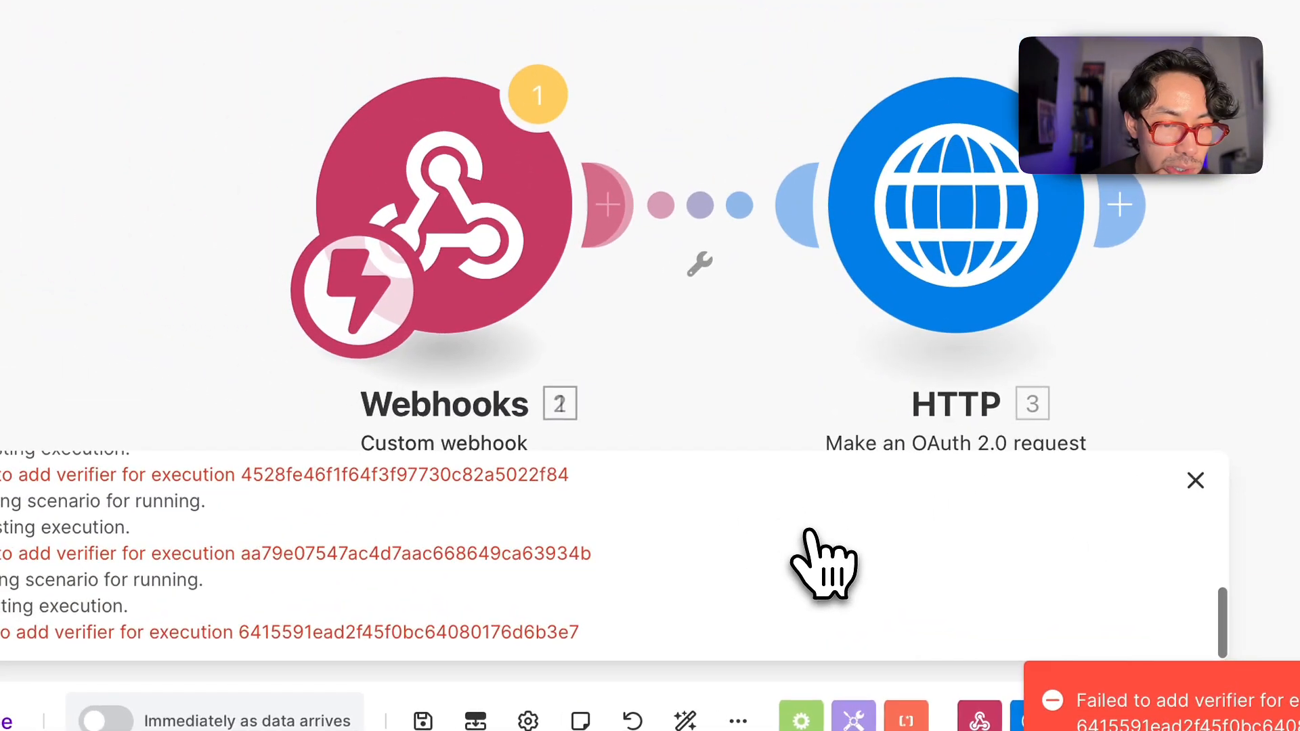
Point the Webhooks trigger at YT Demo CB with advanced settings and confirm the immediate schedule.
click(499, 298)
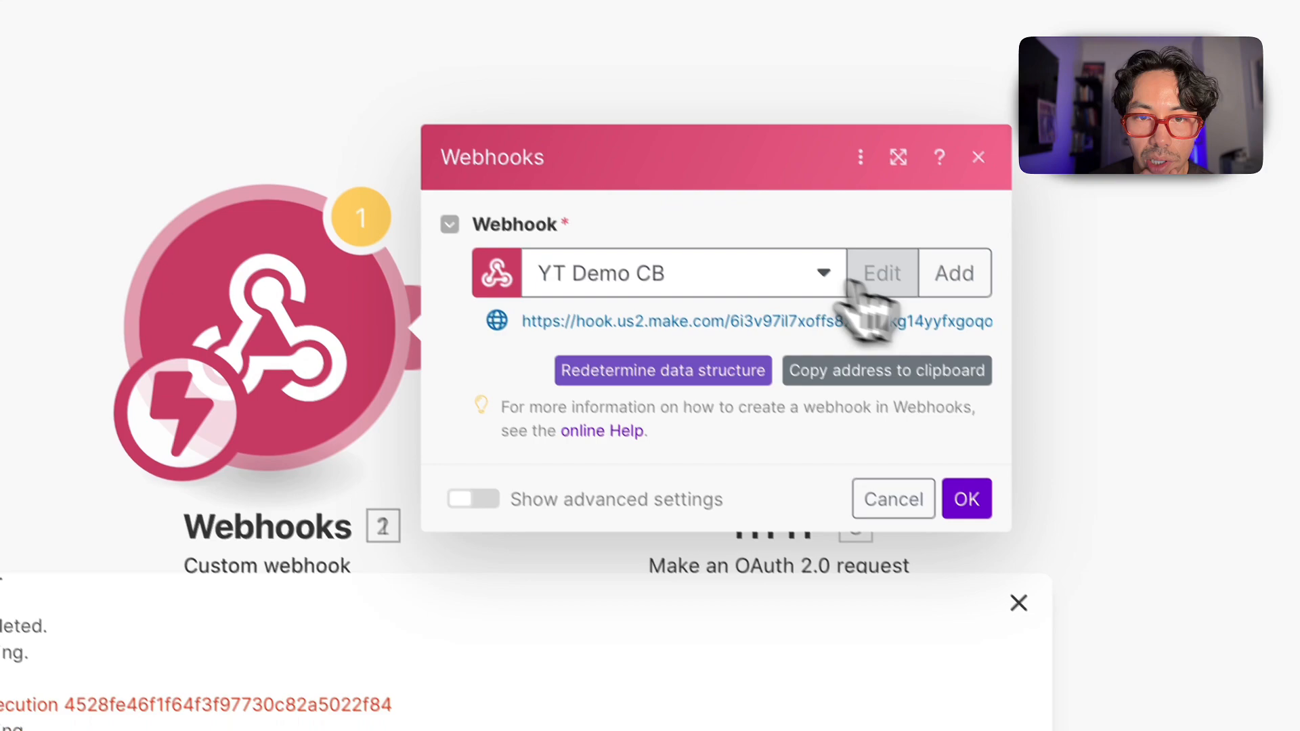
click(854, 371)
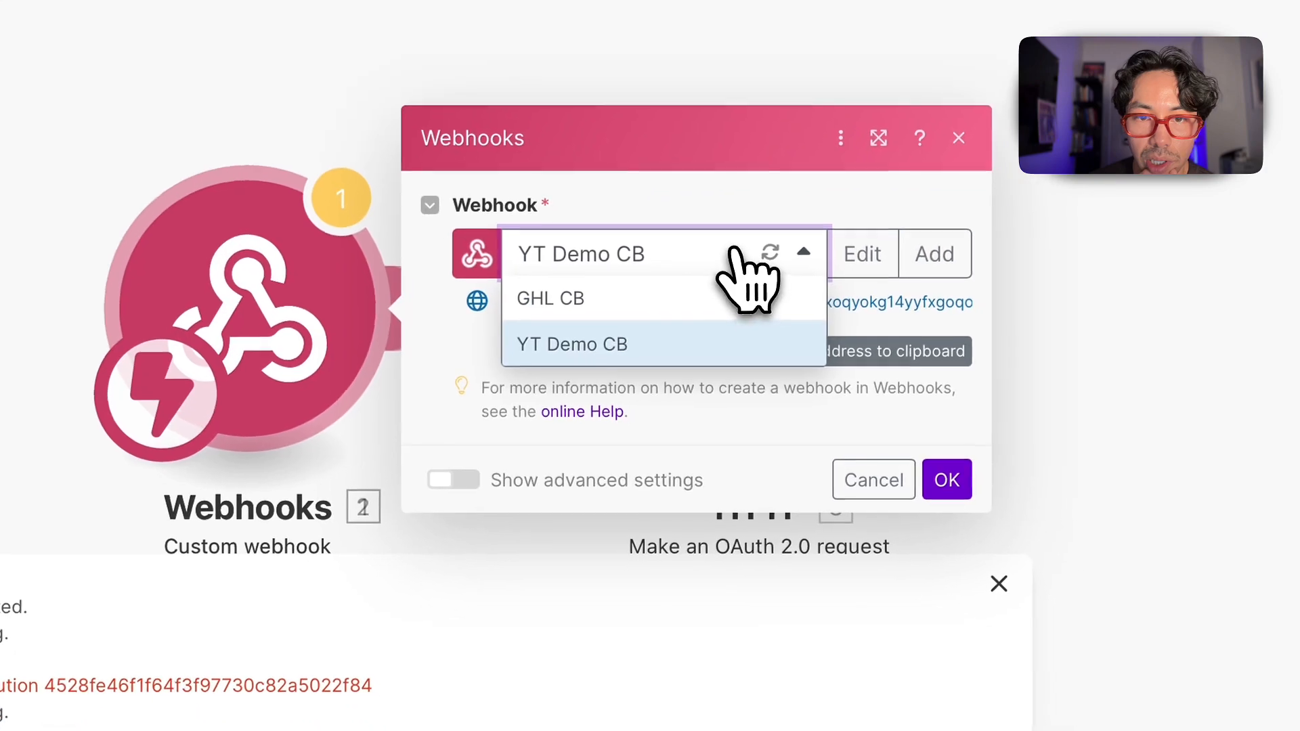
click(451, 478)
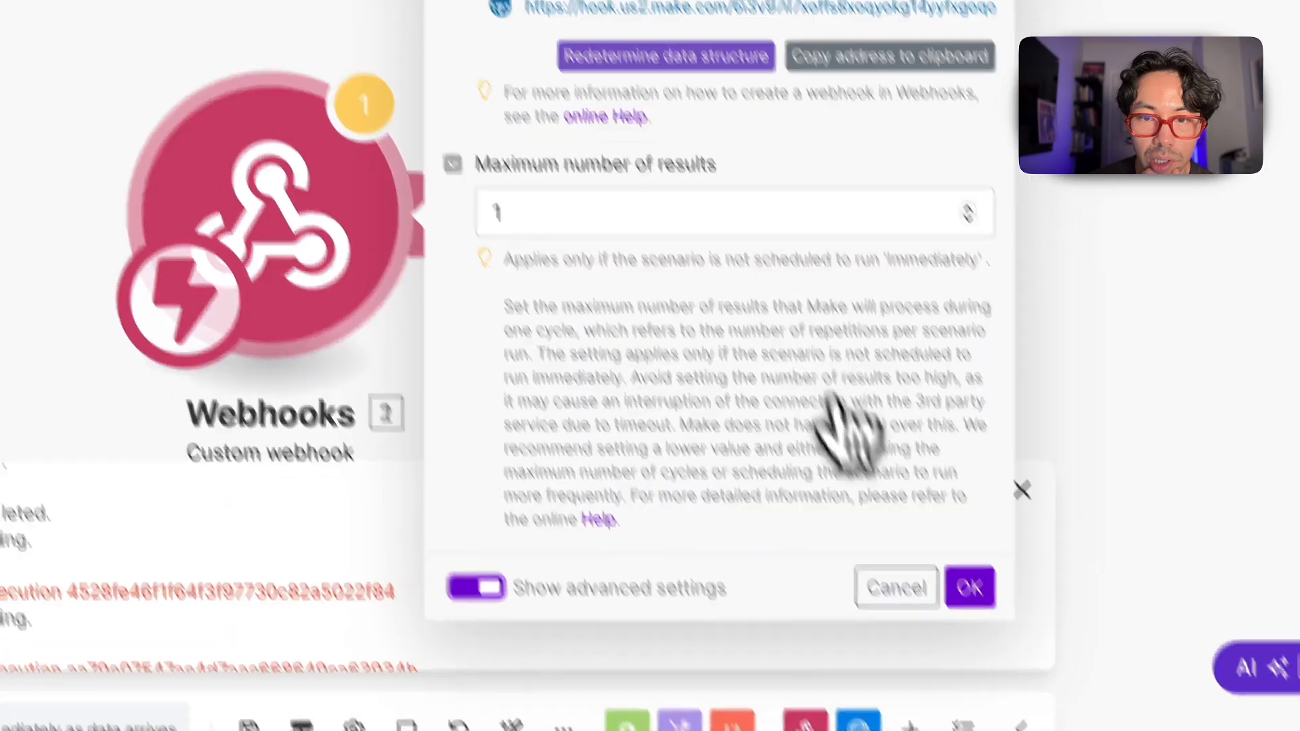
click(983, 613)
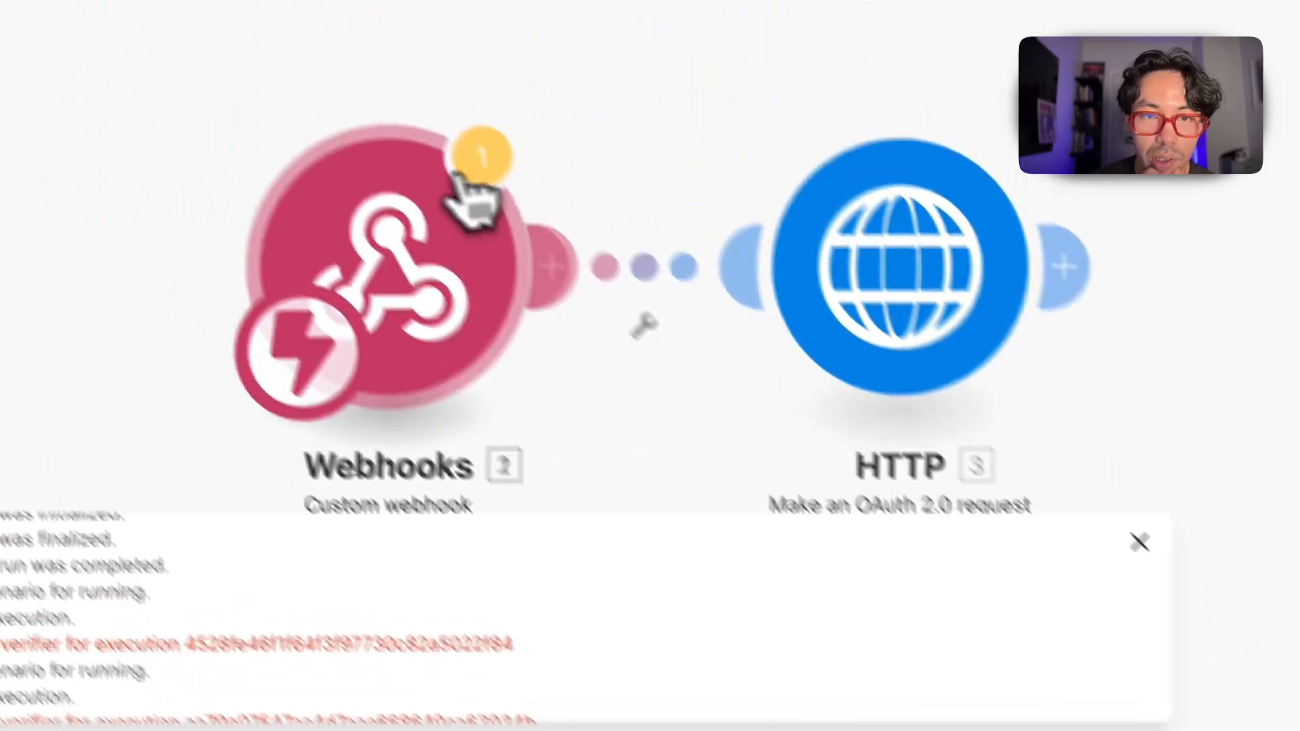
click(477, 163)
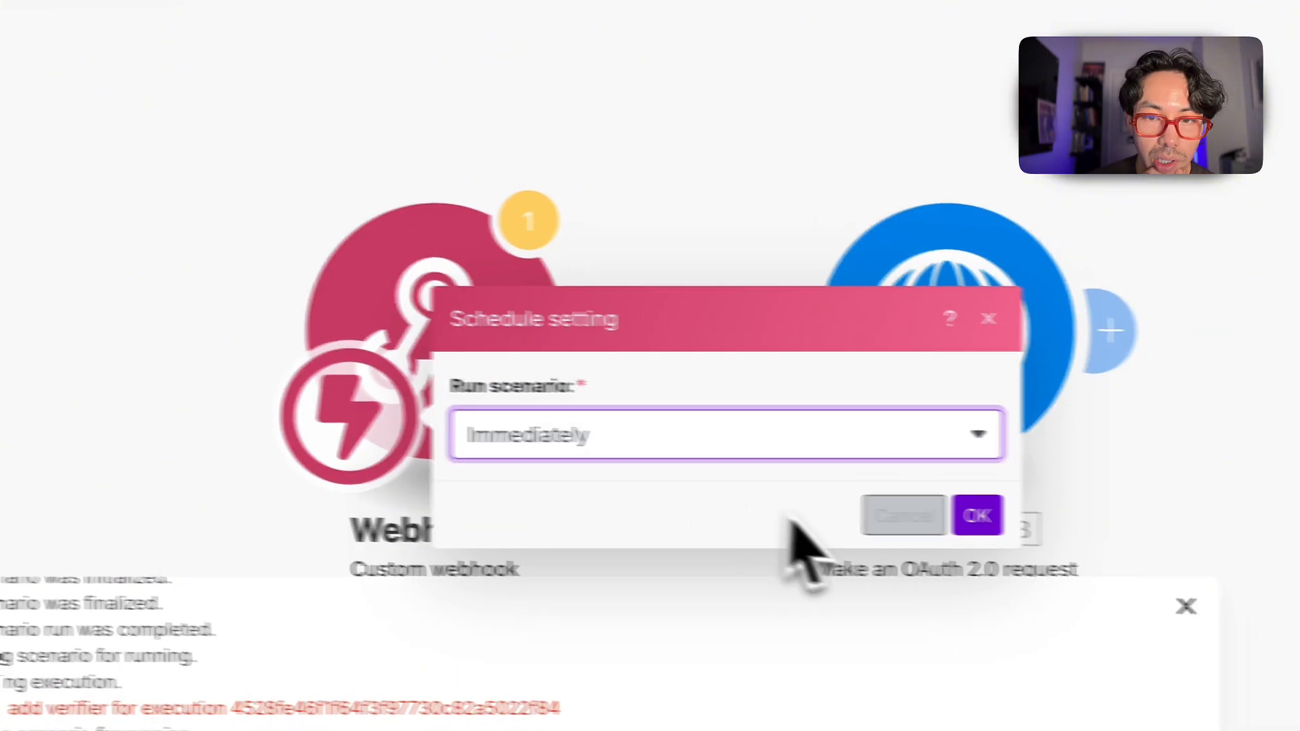
click(1003, 518)
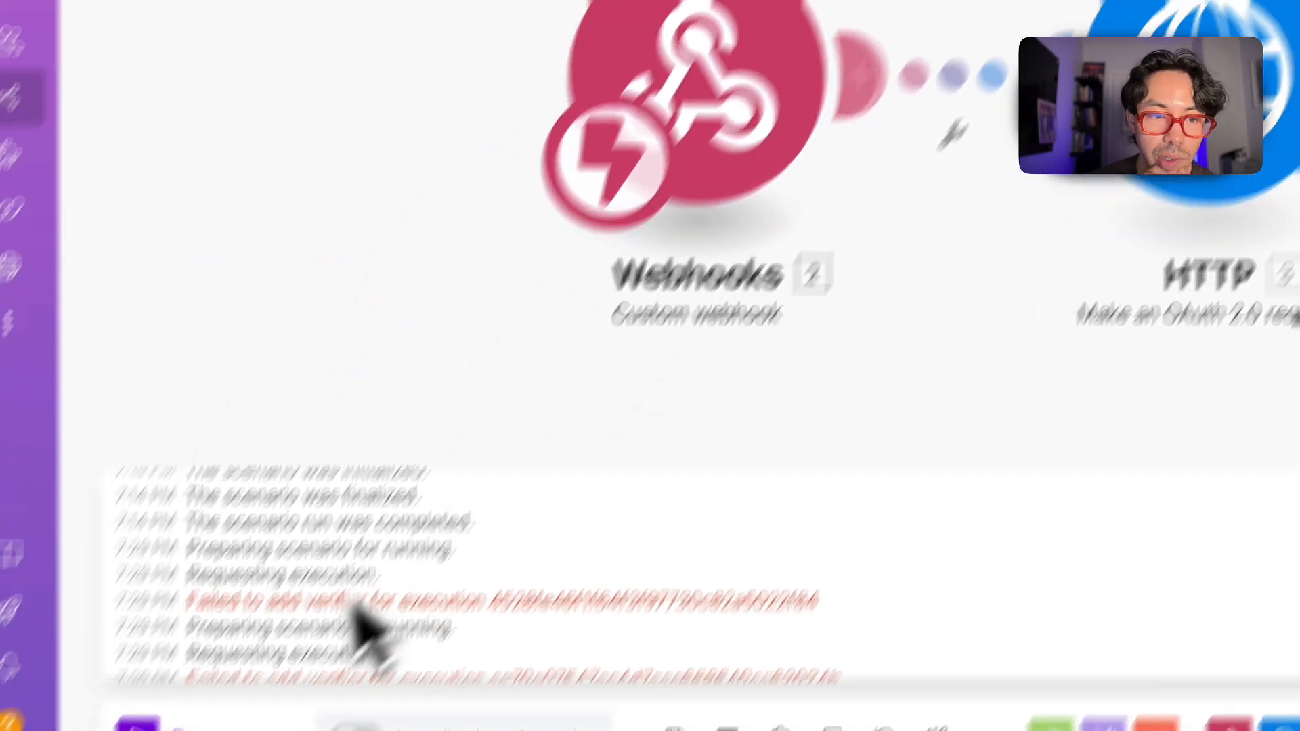
Run the scenario once more and add a new Webhooks module on the canvas.
click(283, 591)
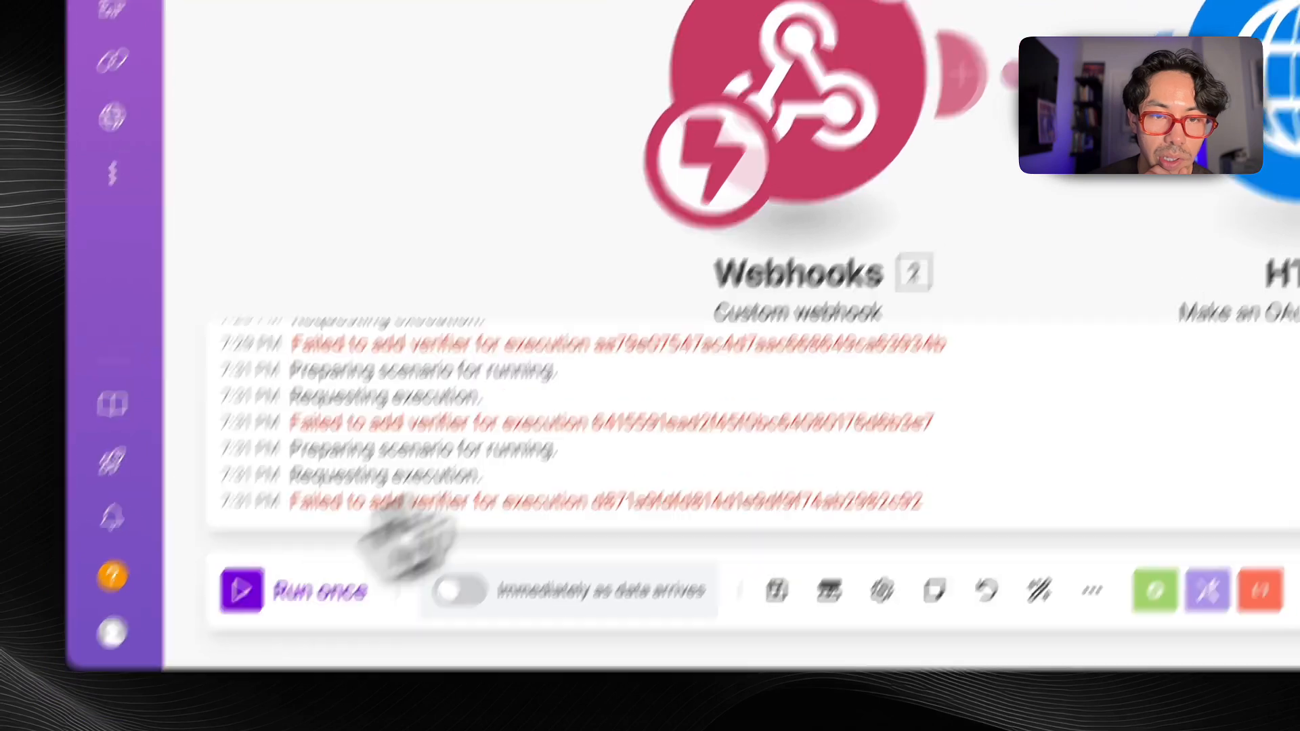
scroll(779, 287, down, 3)
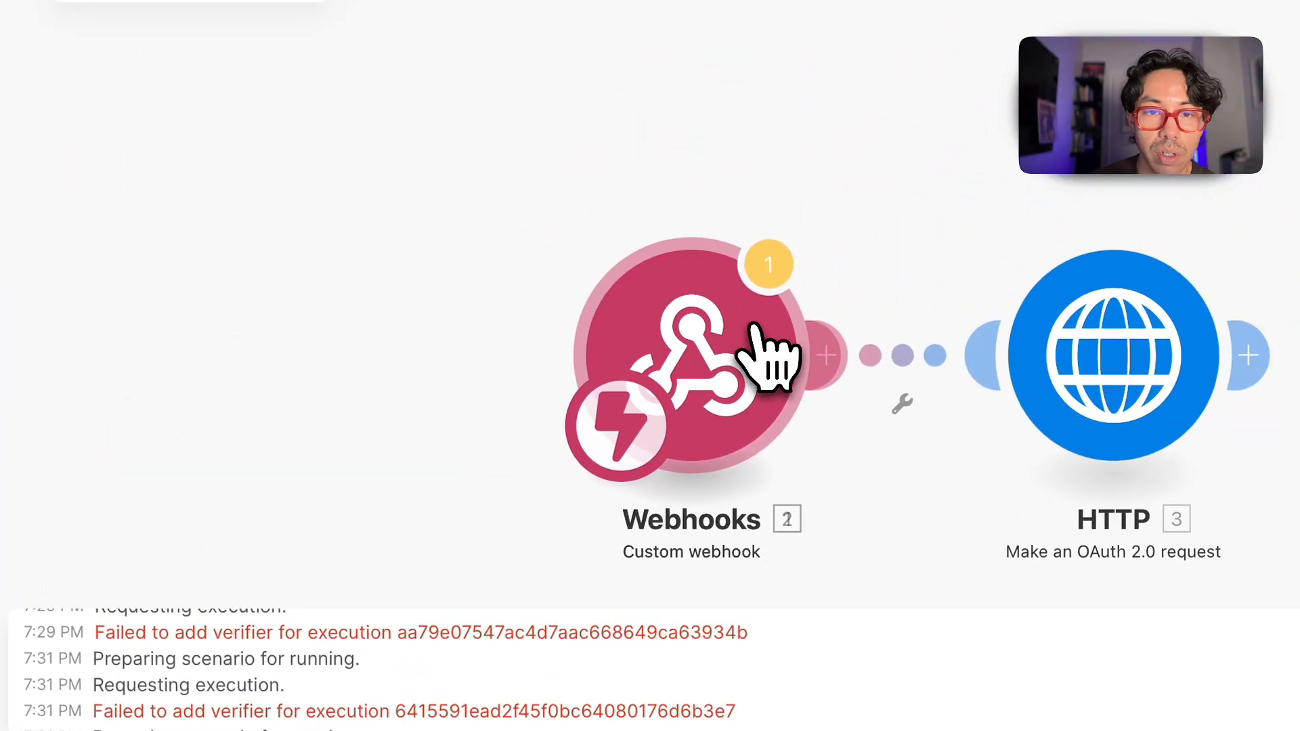
click(459, 291)
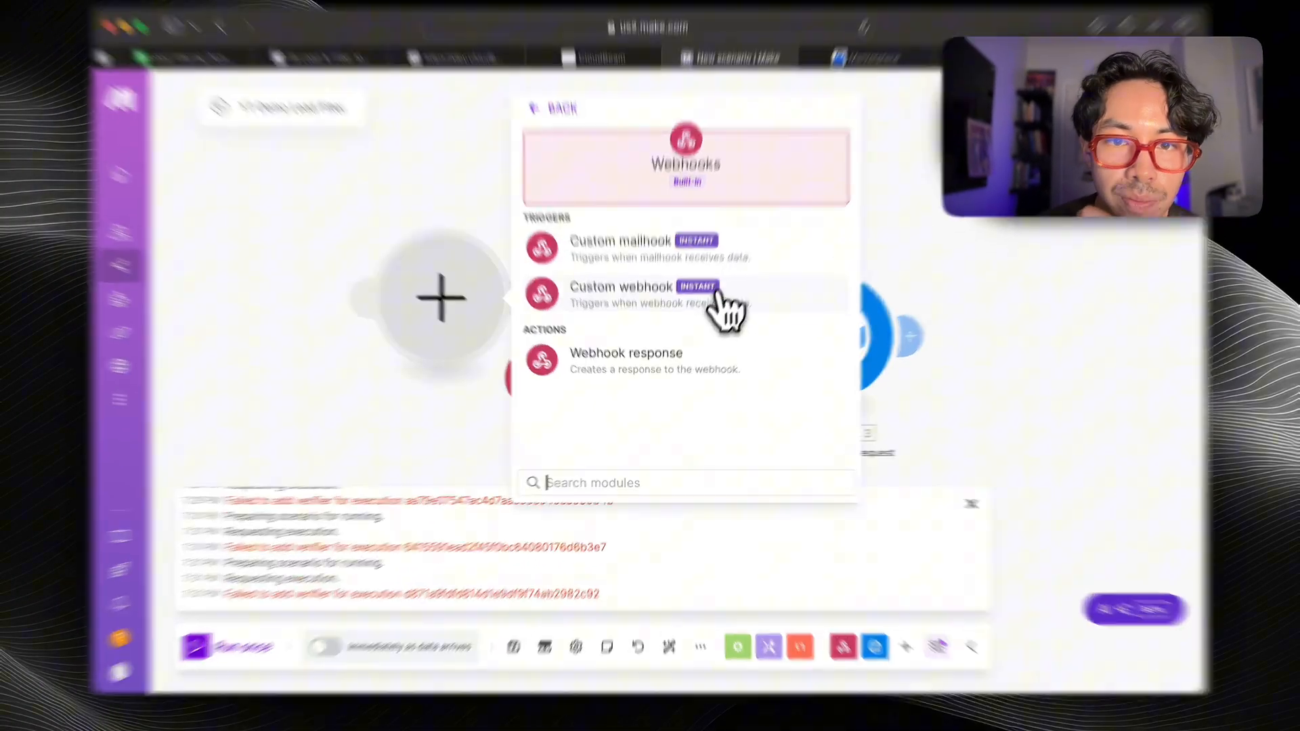
Add a Custom webhook trigger and delete the original webhook module.
click(704, 316)
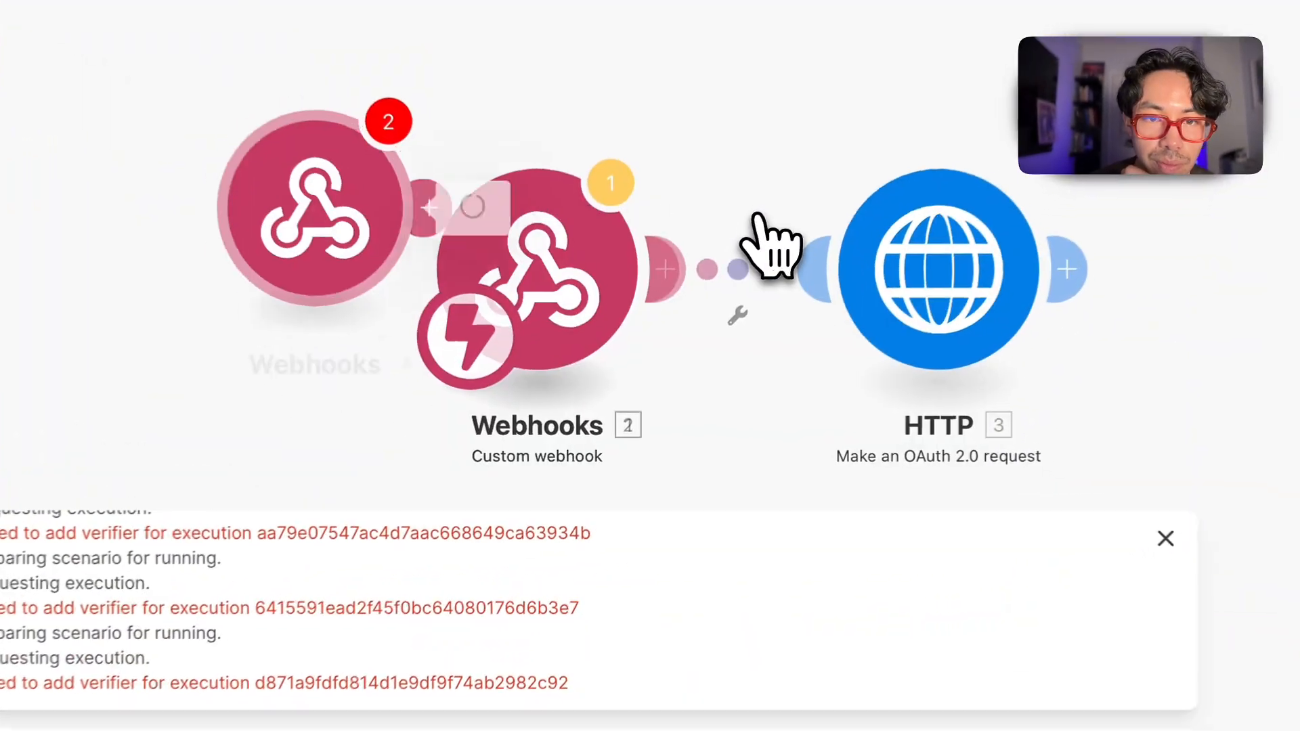
click(692, 432)
right_click(548, 241)
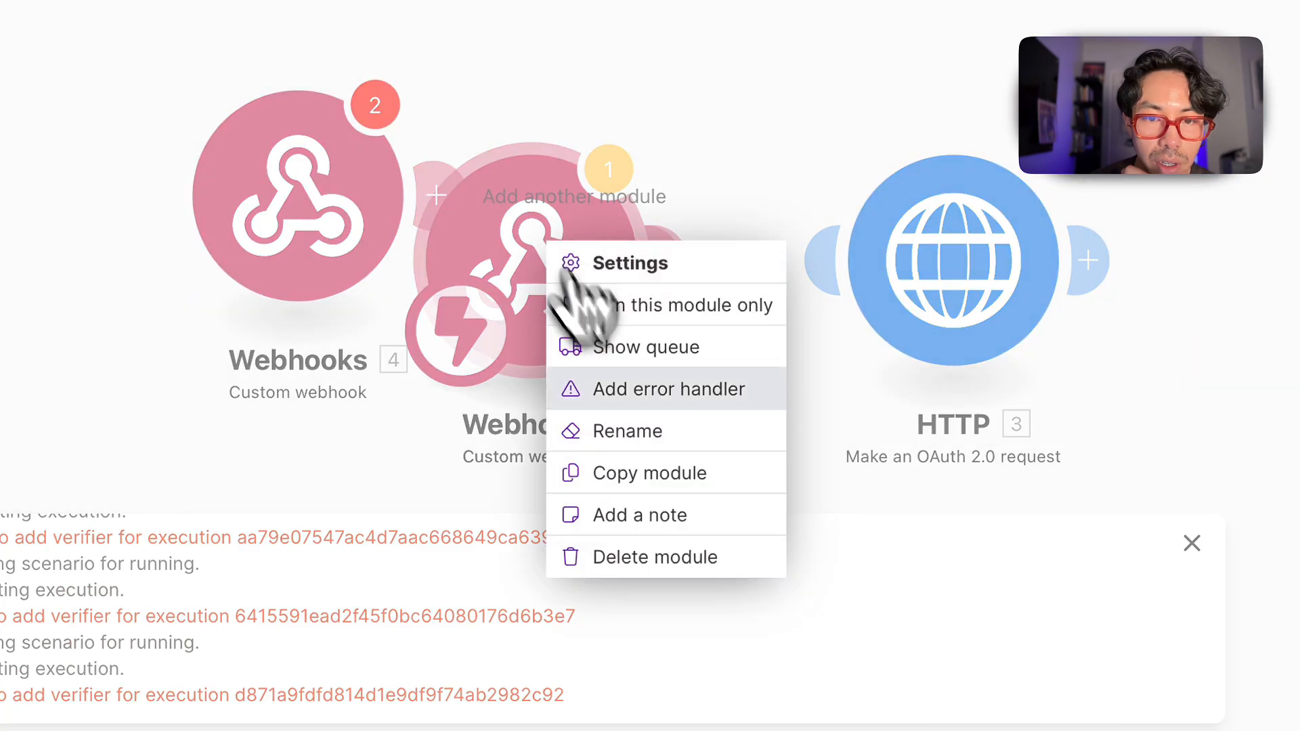
click(654, 556)
right_click(543, 239)
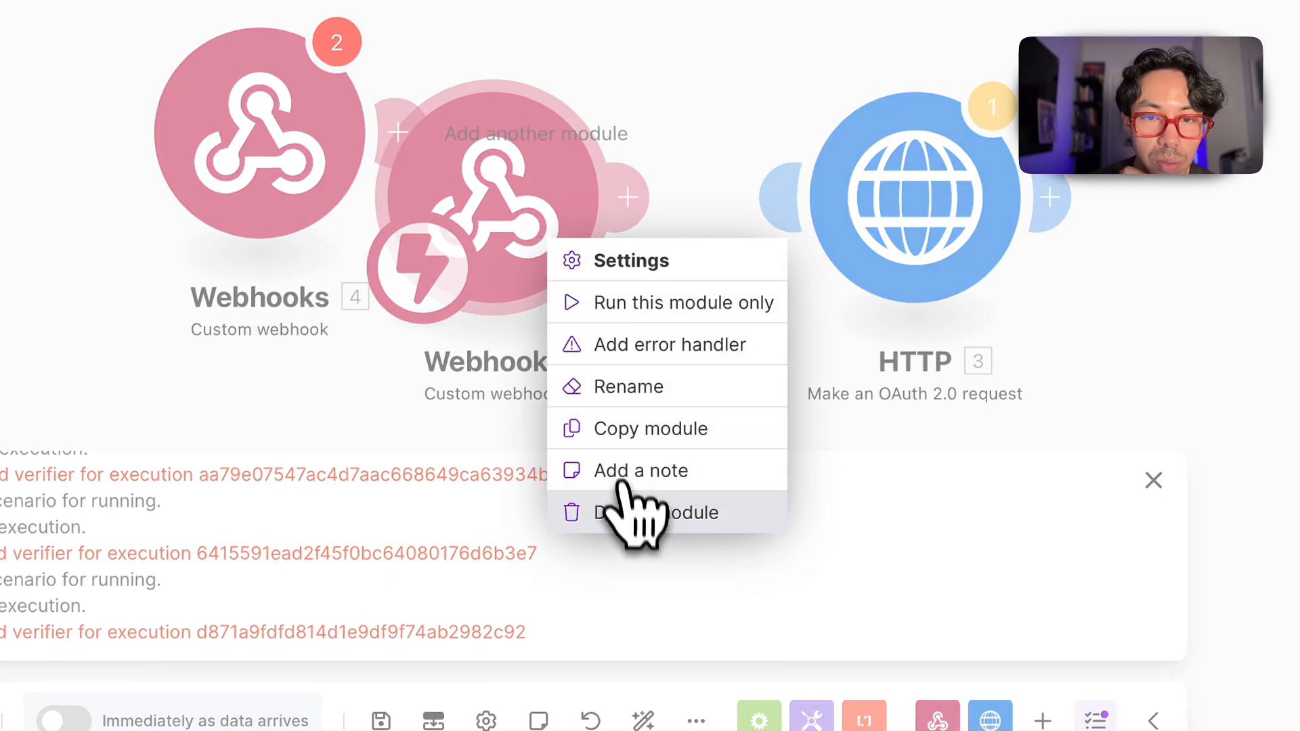
click(629, 512)
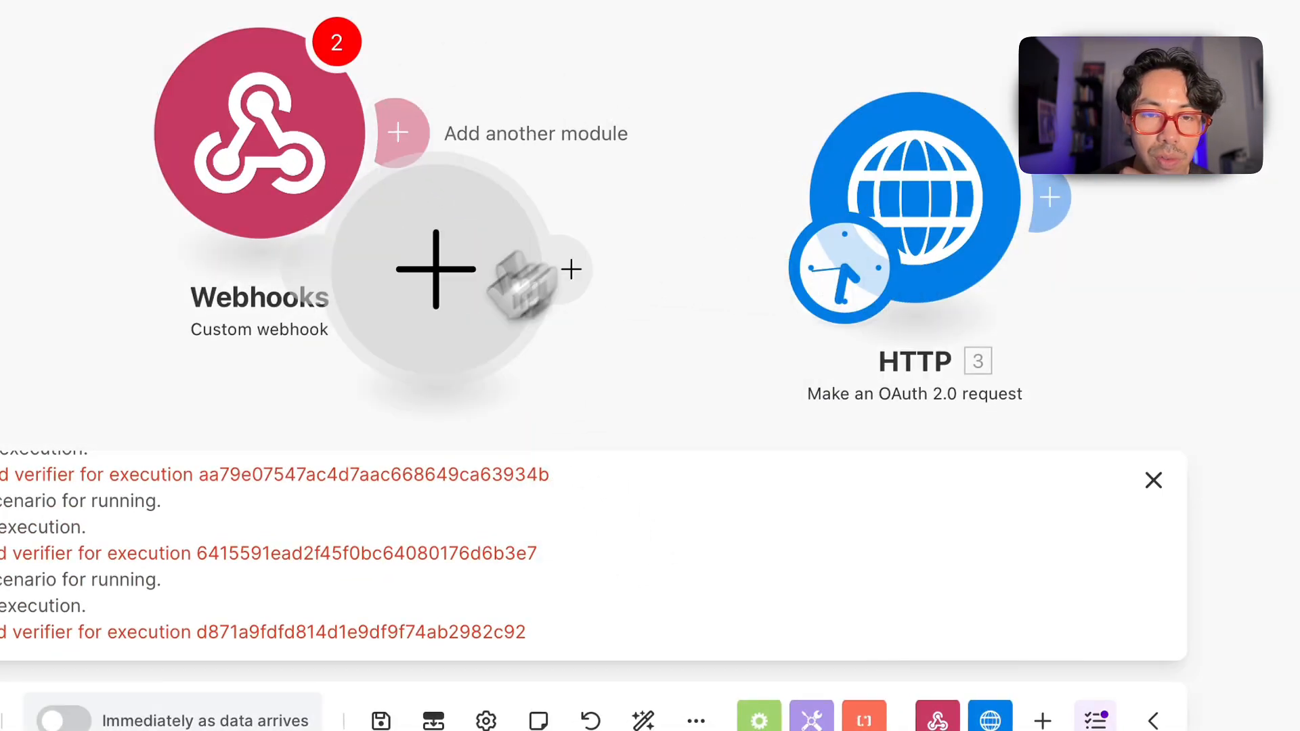
Place the new Webhooks module before HTTP, remove the empty placeholder, and link them.
drag(508, 264, 99, 200)
drag(291, 155, 562, 244)
drag(870, 288, 530, 301)
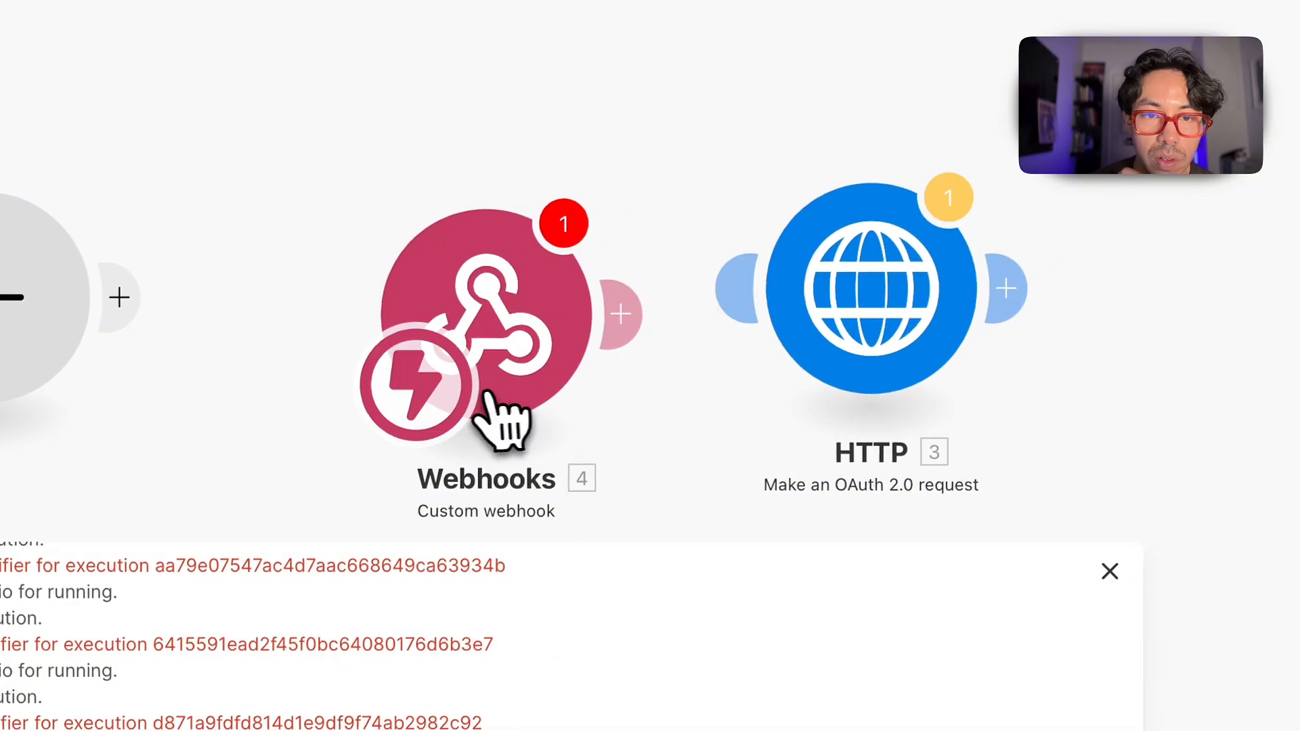
right_click(43, 284)
click(62, 344)
drag(619, 314, 714, 302)
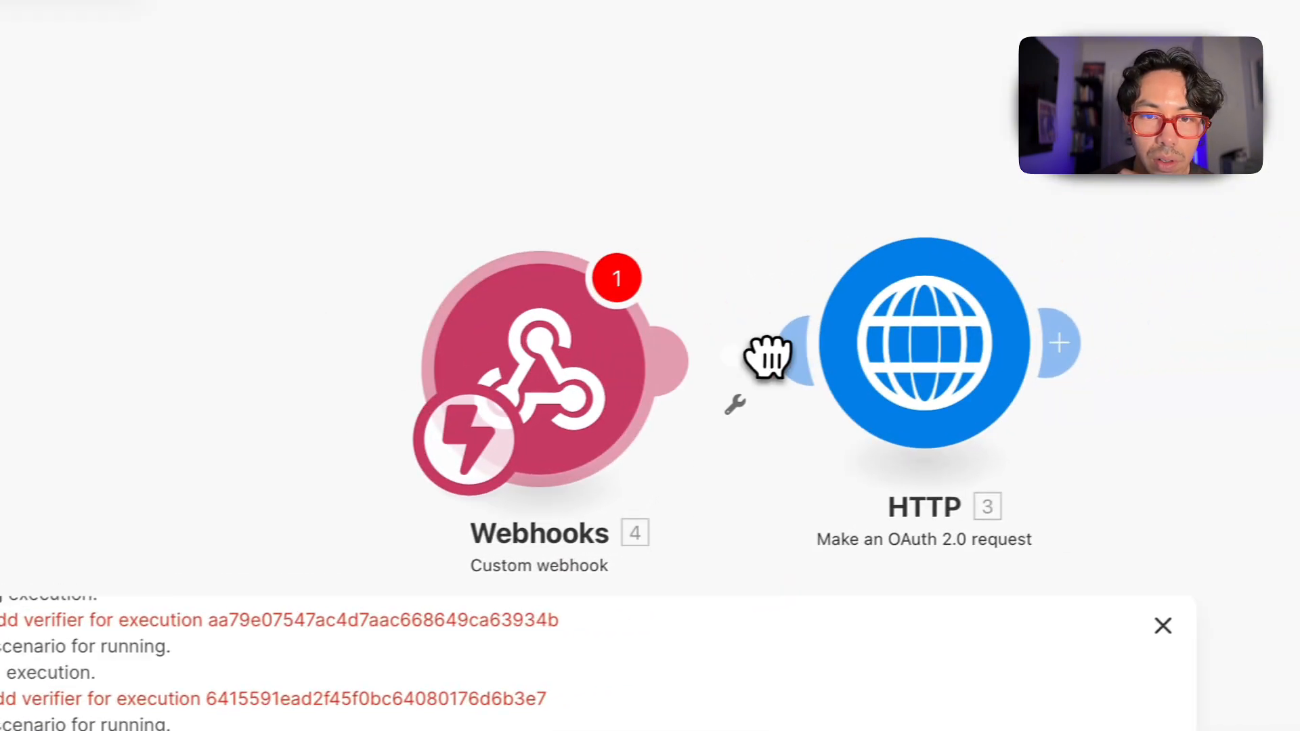
Set the new webhook to the YT Demo CB hook, then head to CloudBeam.
click(436, 394)
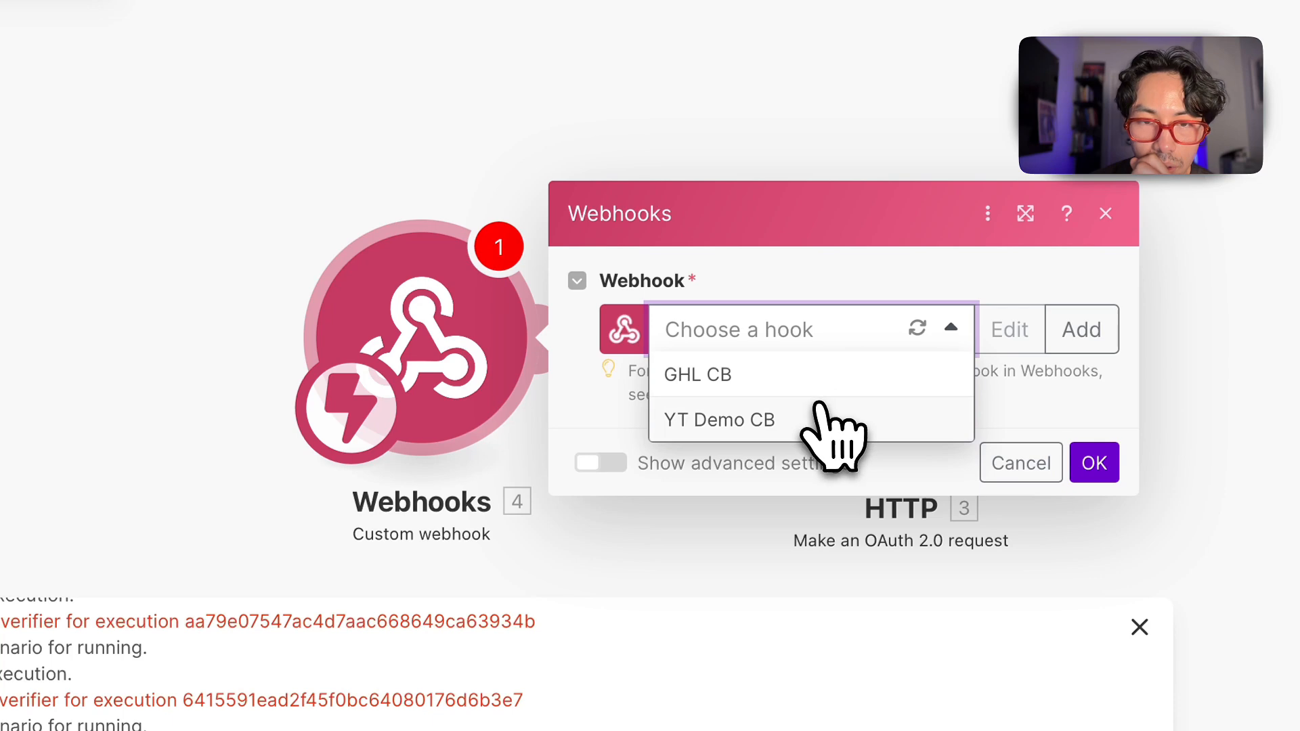
click(820, 410)
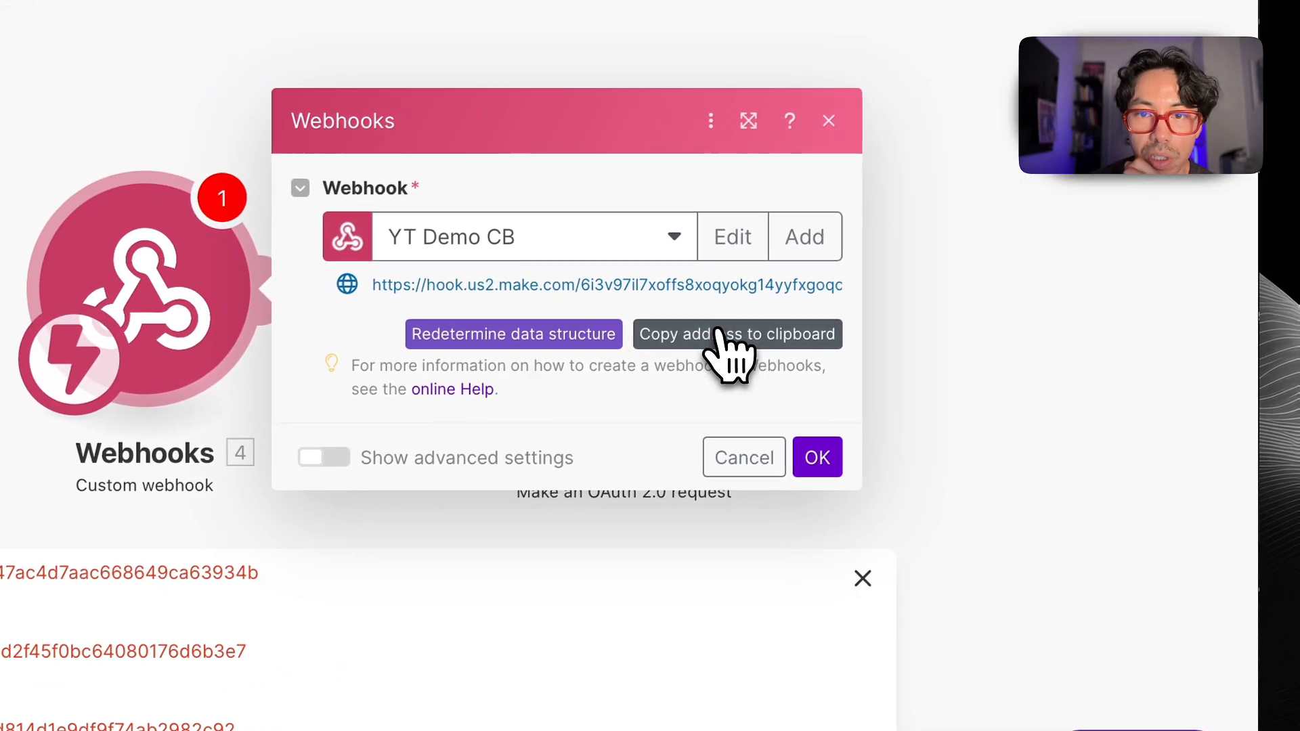
click(831, 473)
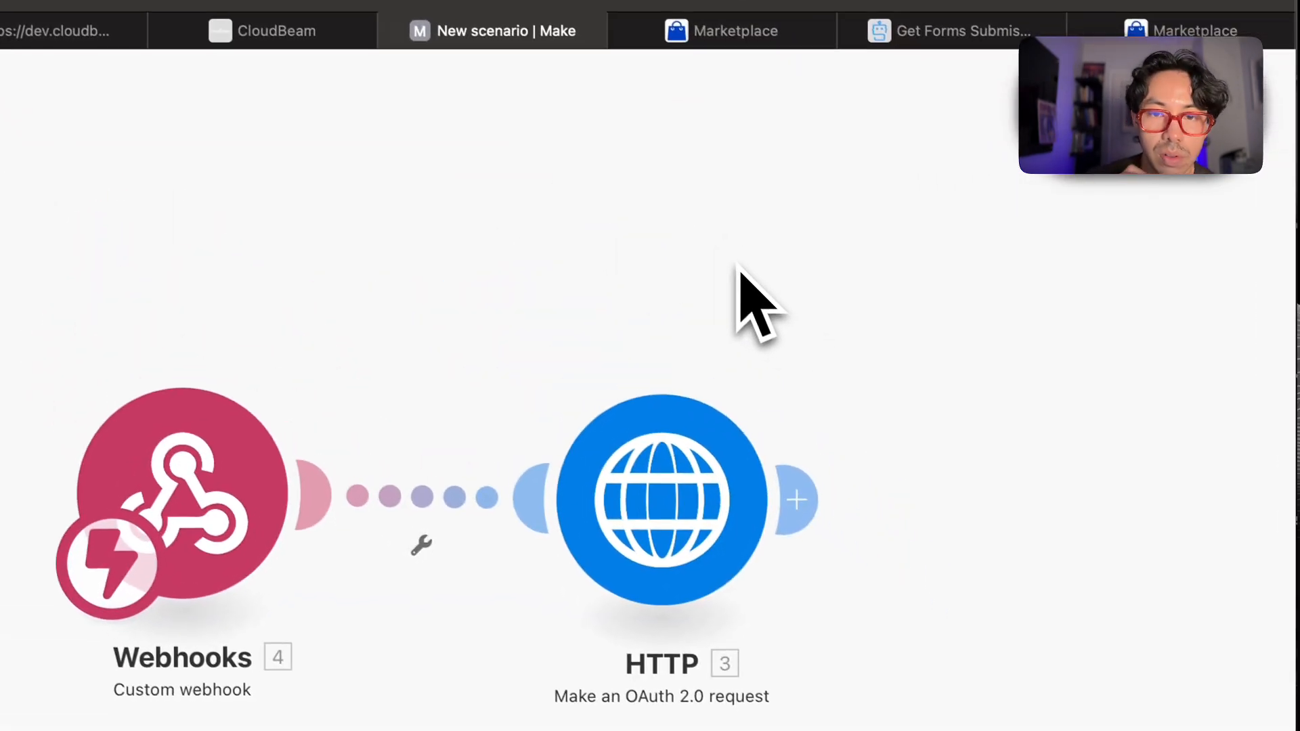
click(849, 526)
click(305, 36)
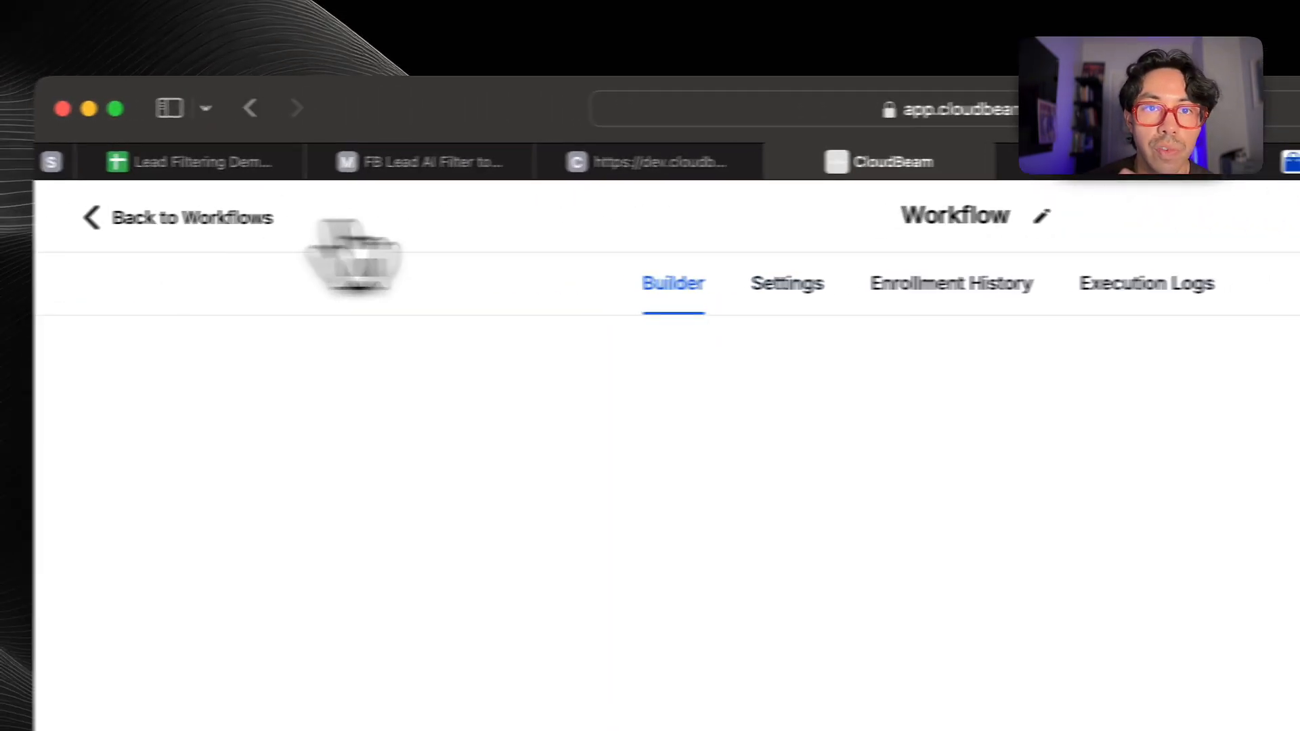
Choose E-Commerce as the lead form's business type.
click(660, 161)
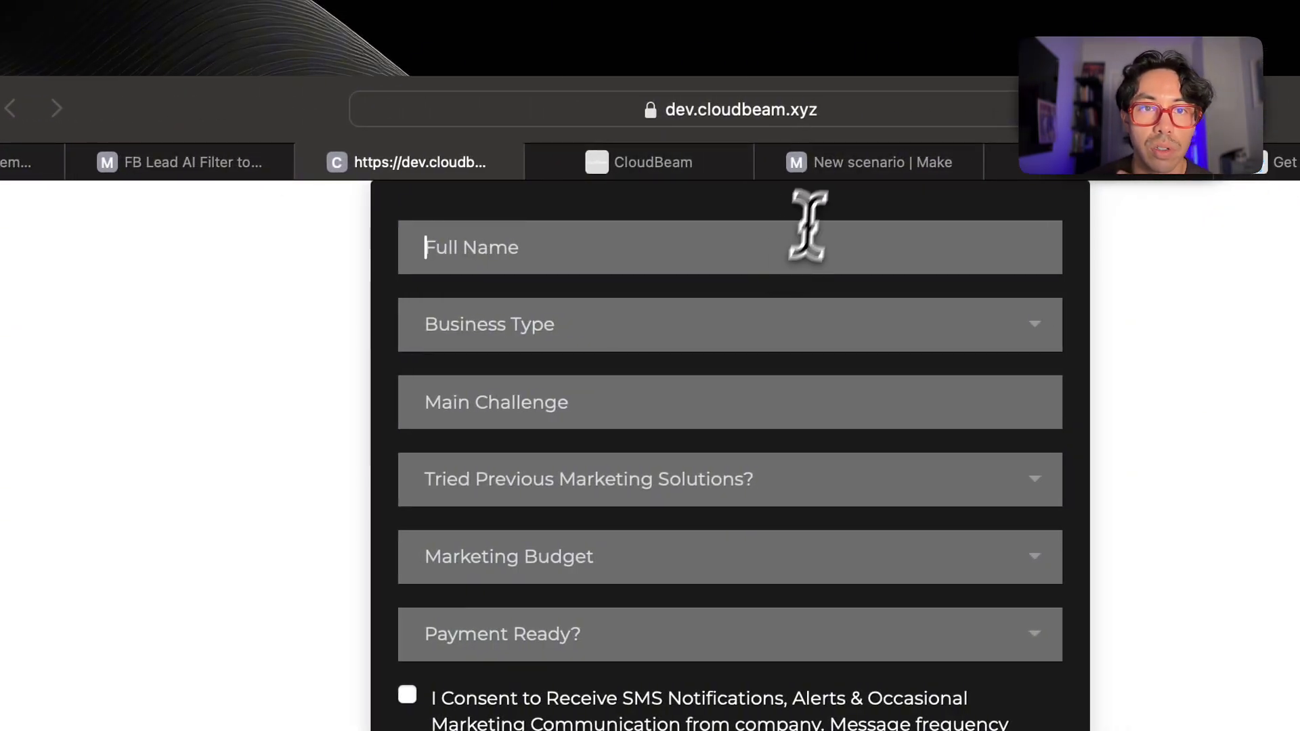
click(671, 336)
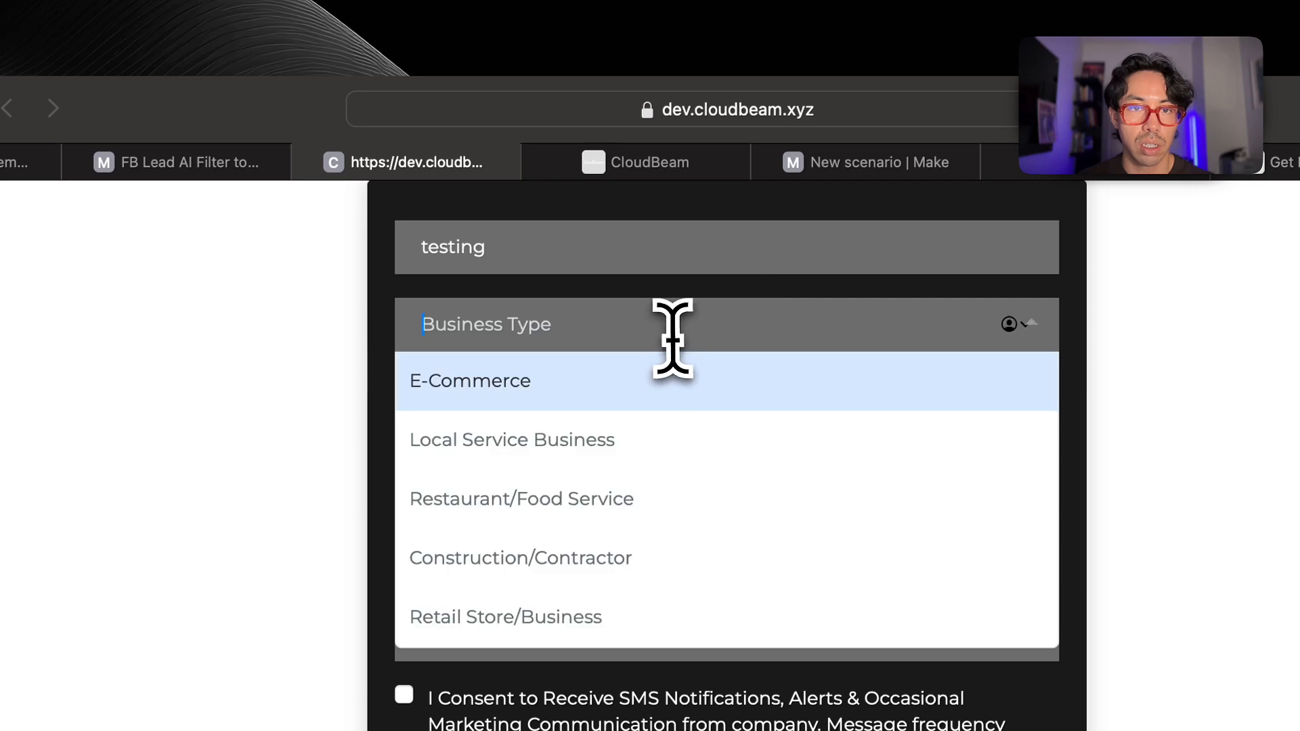
click(625, 393)
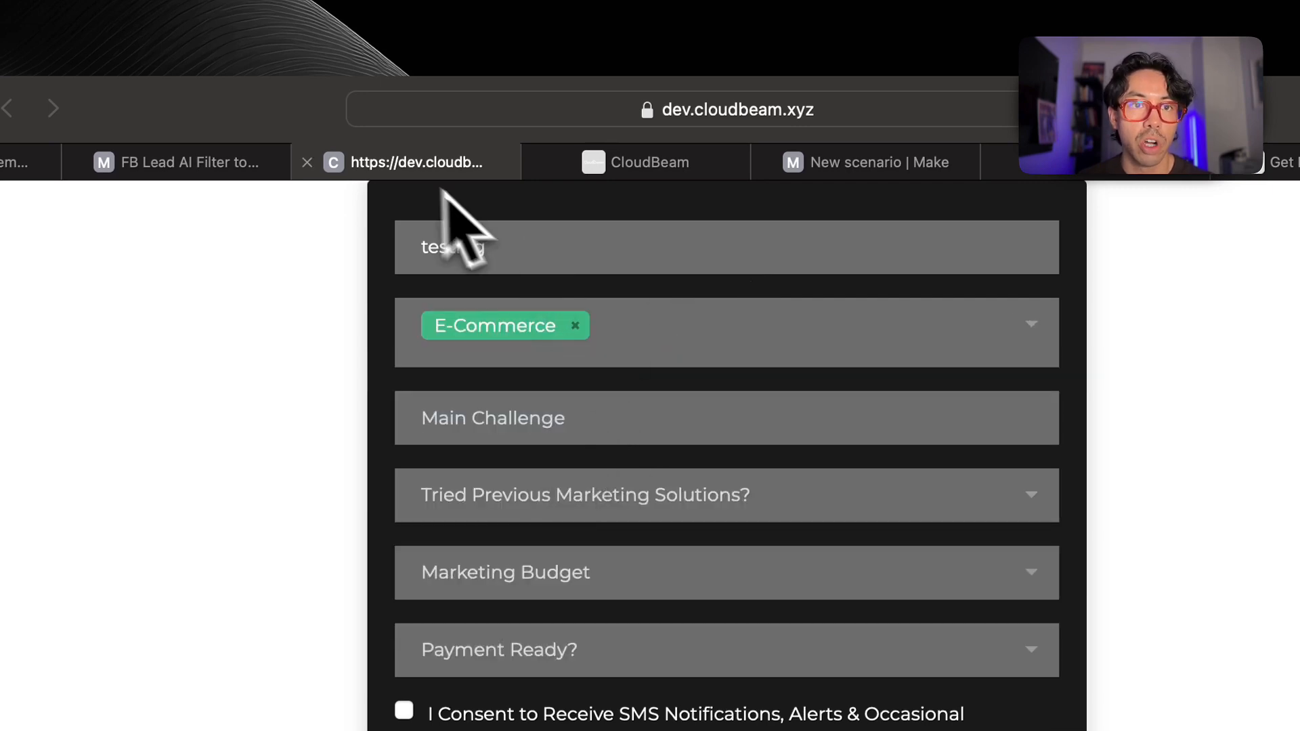
Look over the FB Lead AI Filter to GHL scenario in Make.
click(846, 169)
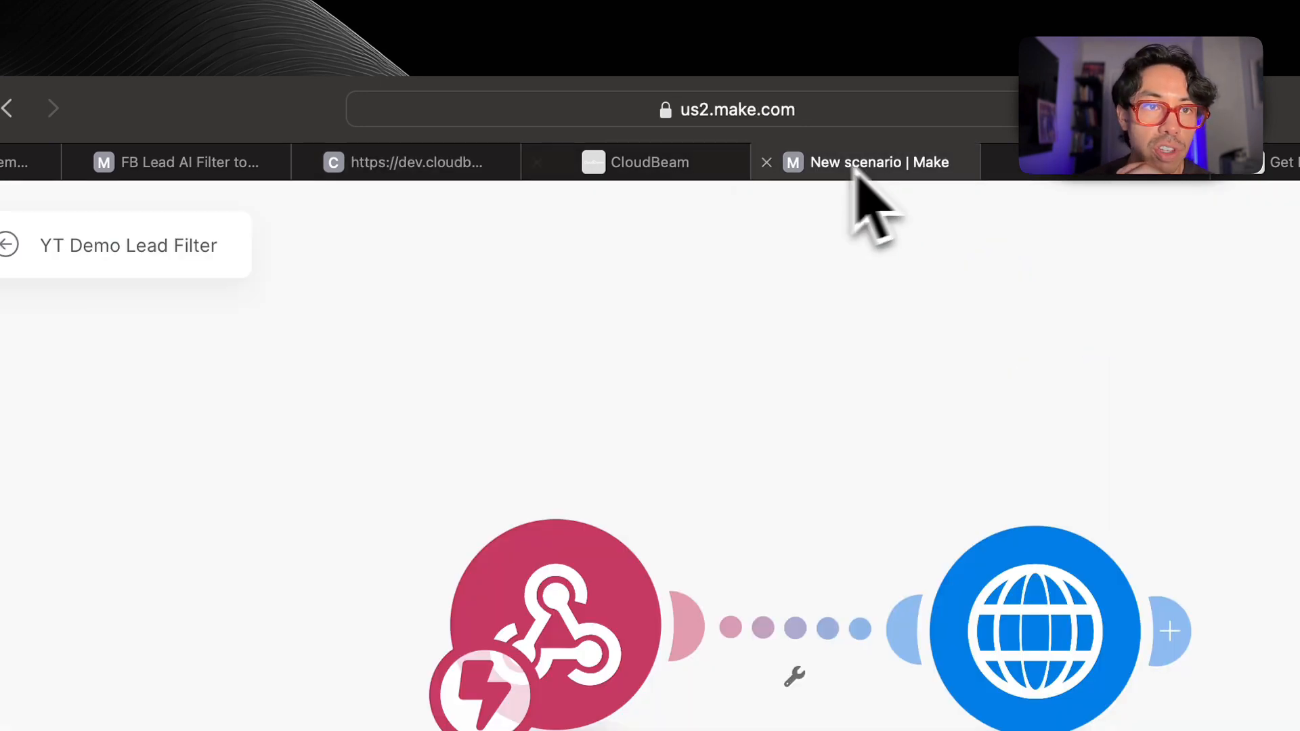
click(180, 166)
click(291, 245)
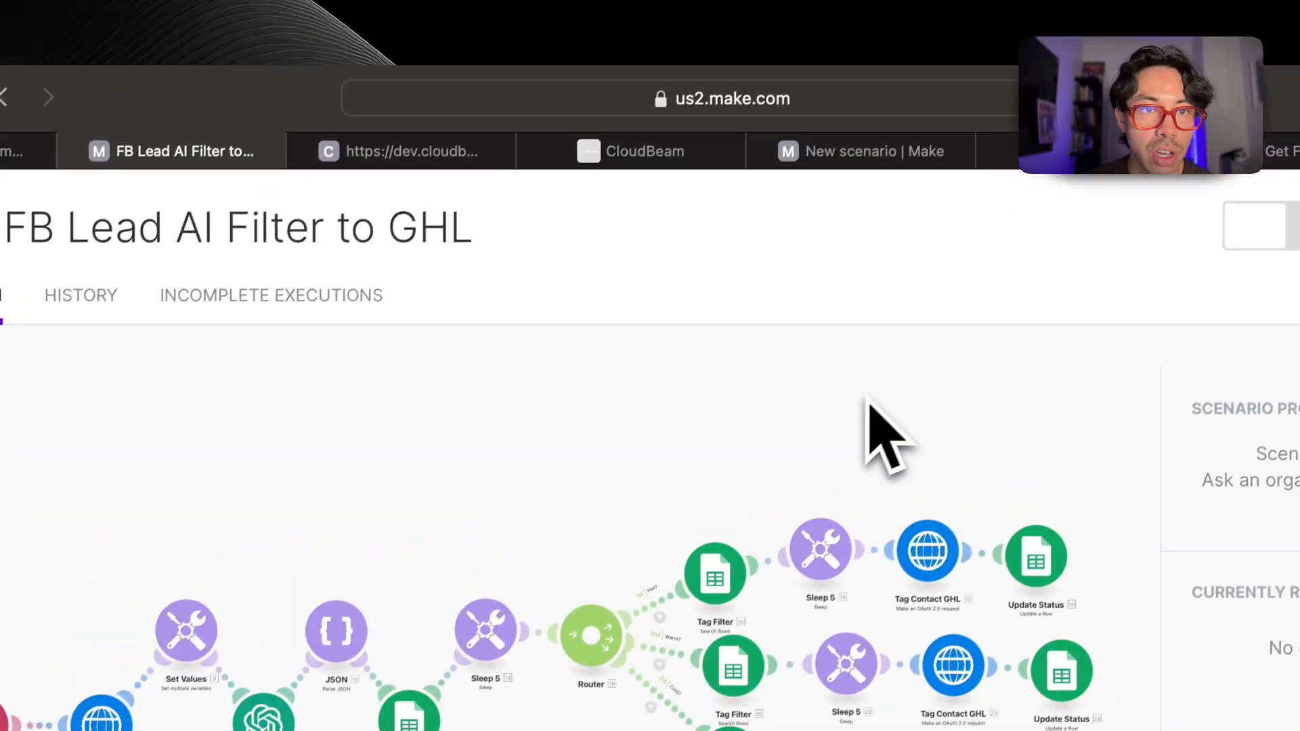
Complete the form with Yes, 1k - 5k budget, ready now and SMS consent, submit, and return to Make.
click(525, 64)
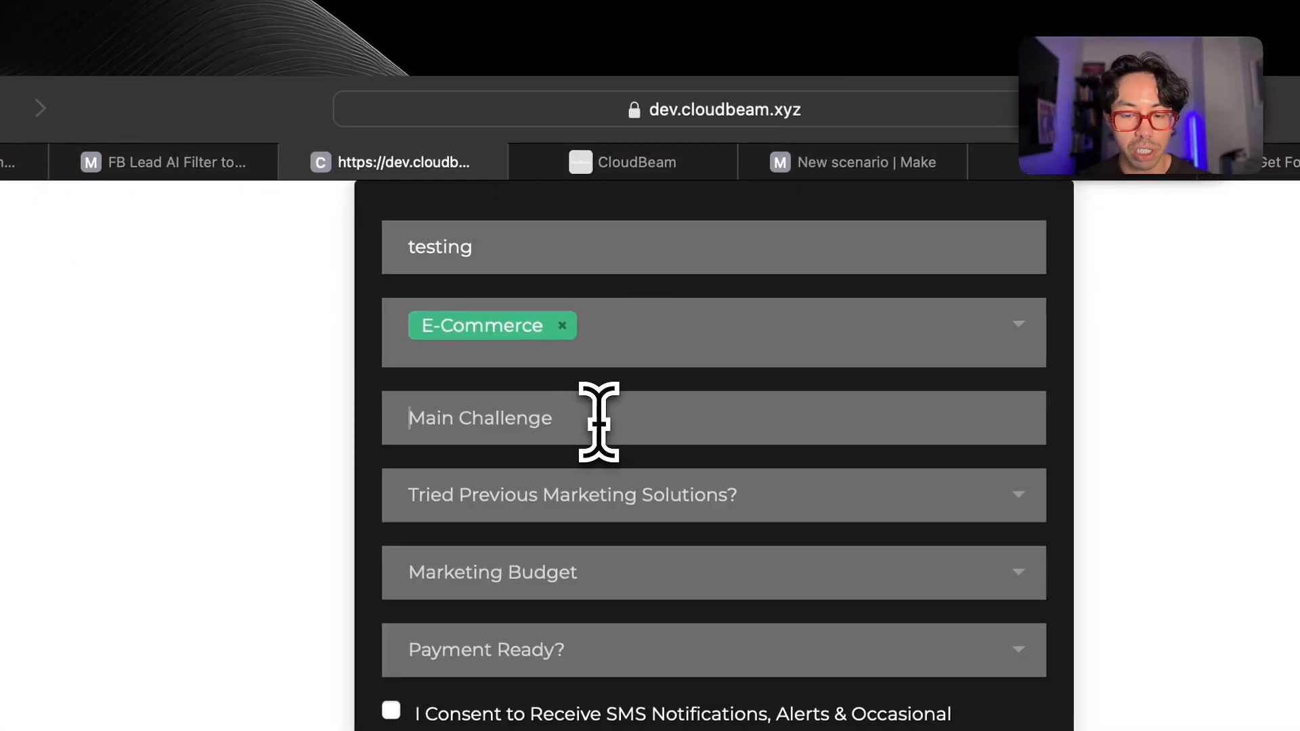
click(595, 495)
click(596, 549)
click(553, 572)
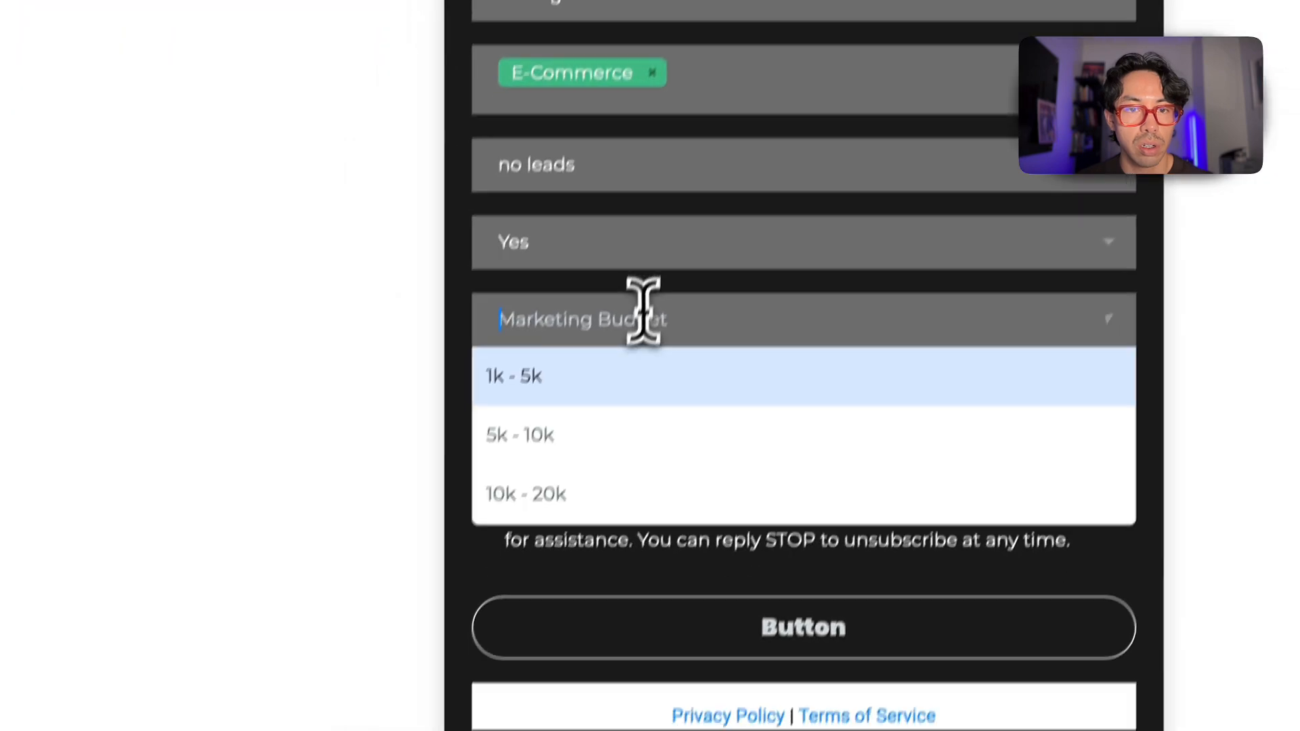
click(552, 629)
click(518, 669)
click(630, 406)
click(551, 428)
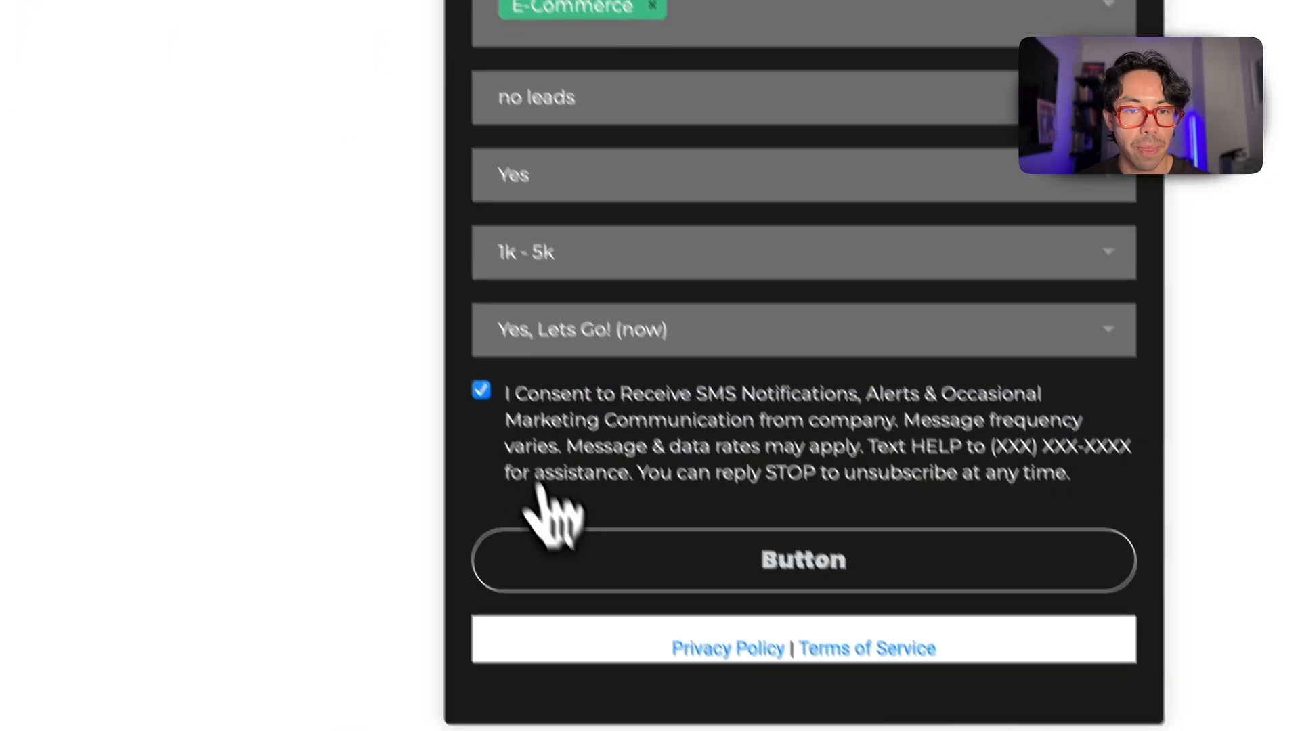
click(621, 593)
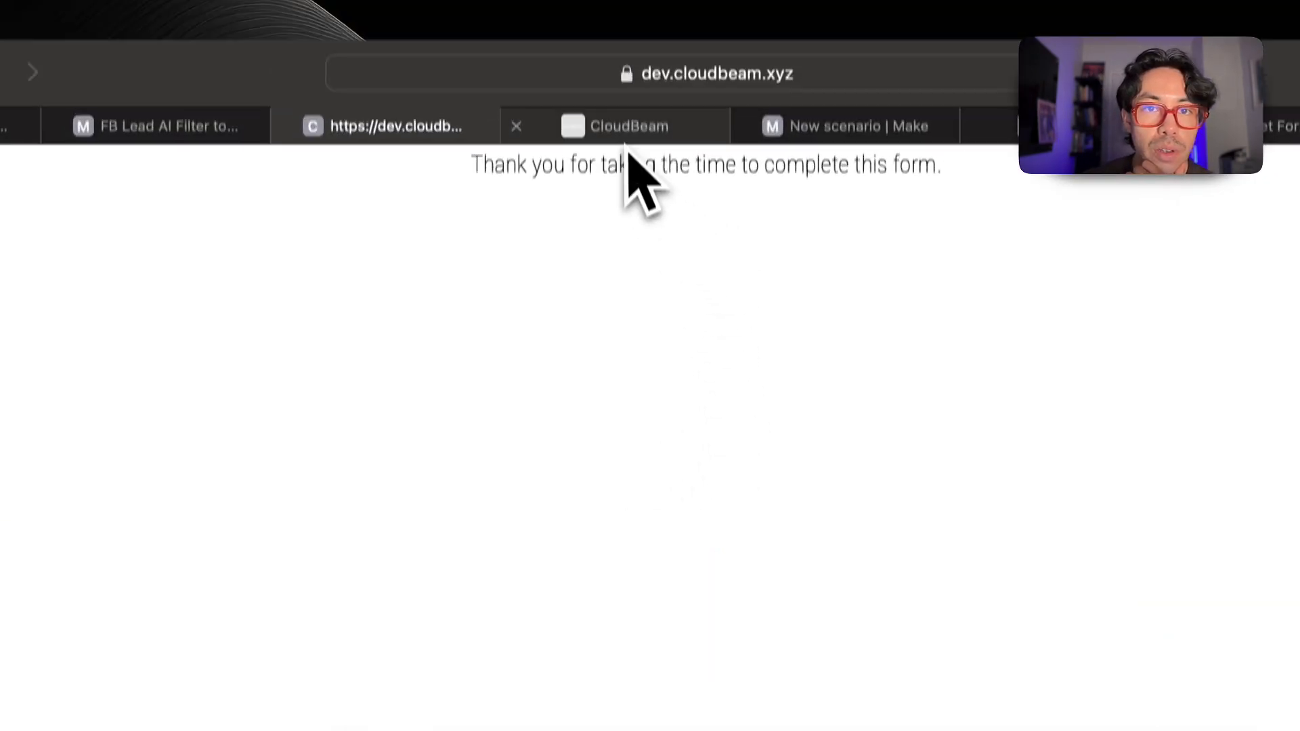
click(626, 125)
click(846, 163)
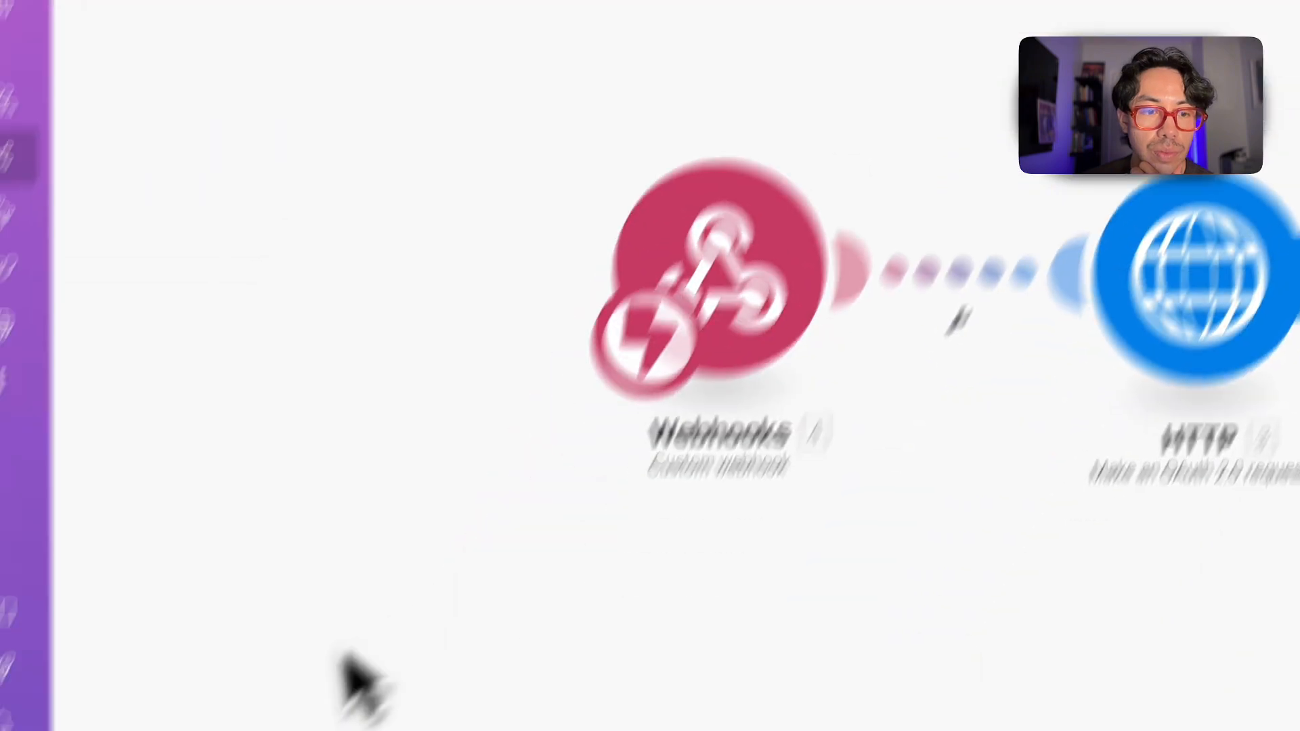
Run the scenario once with the queued webhook data and expand the HTTP output's headers.
click(267, 599)
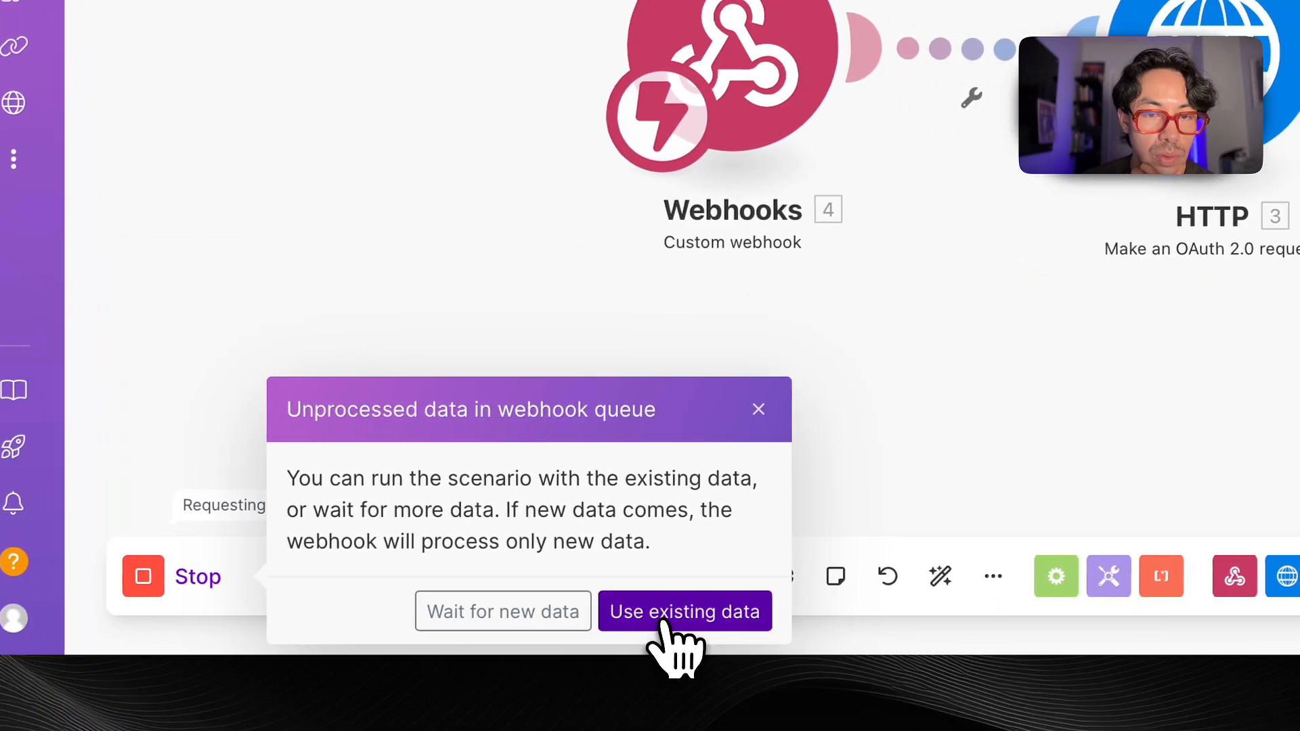
click(792, 613)
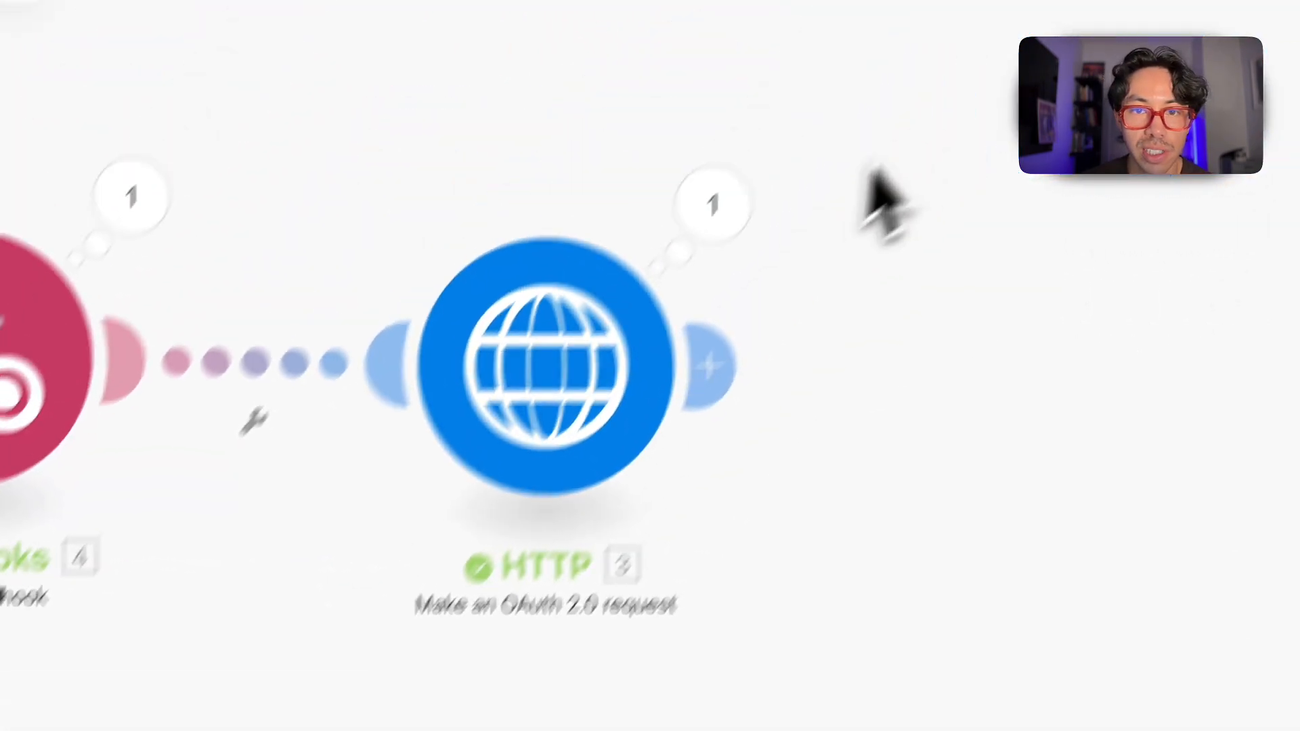
click(684, 301)
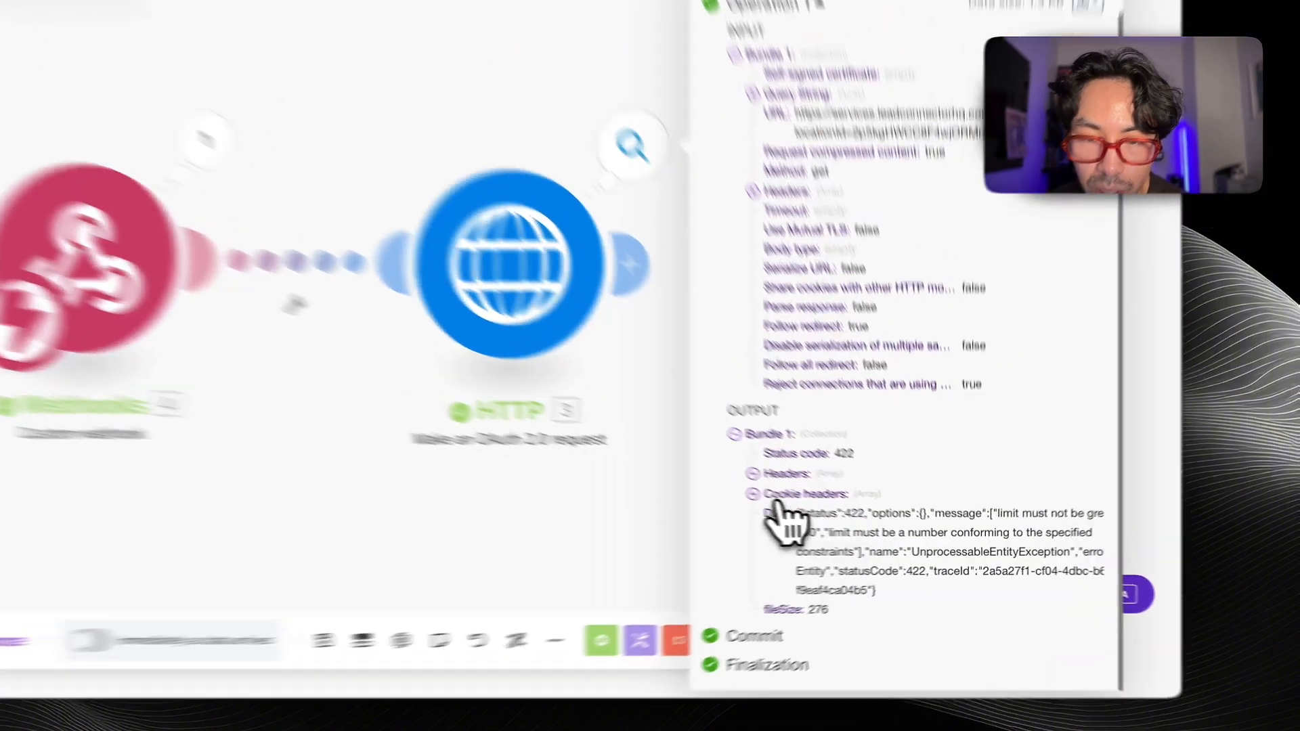
click(828, 516)
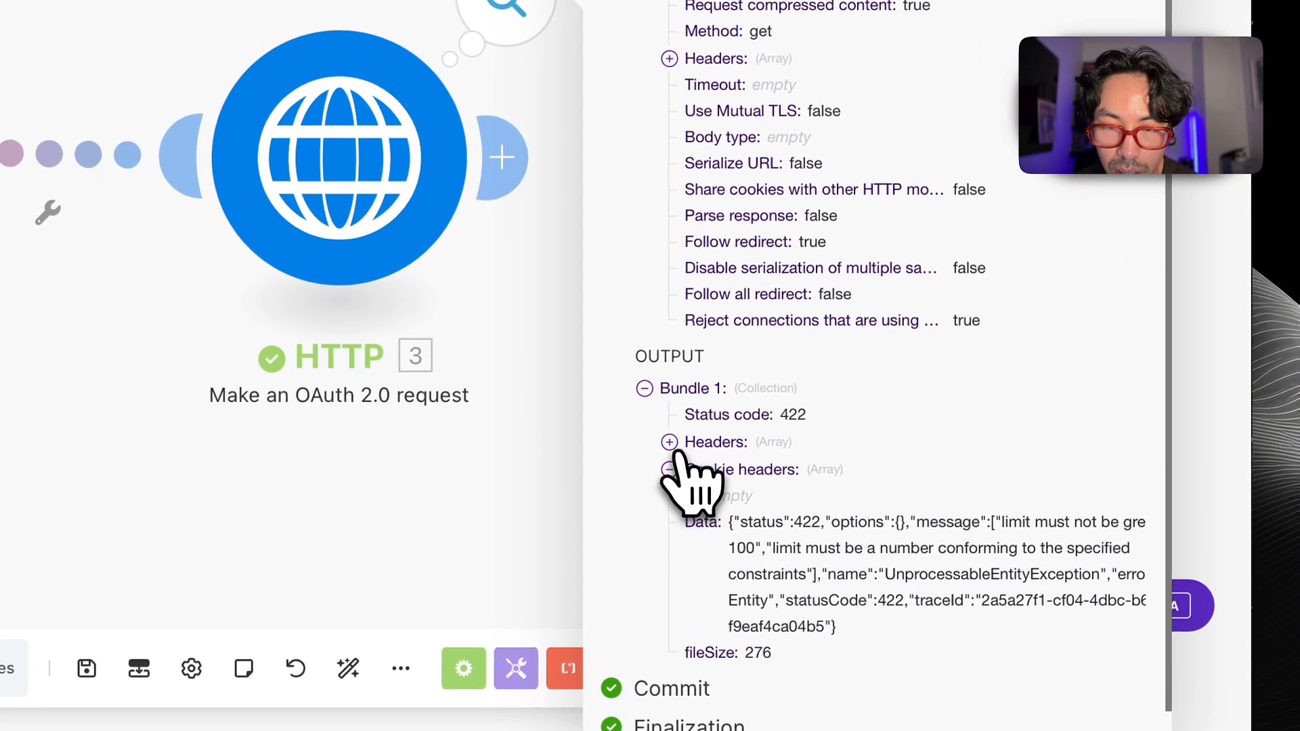
click(672, 445)
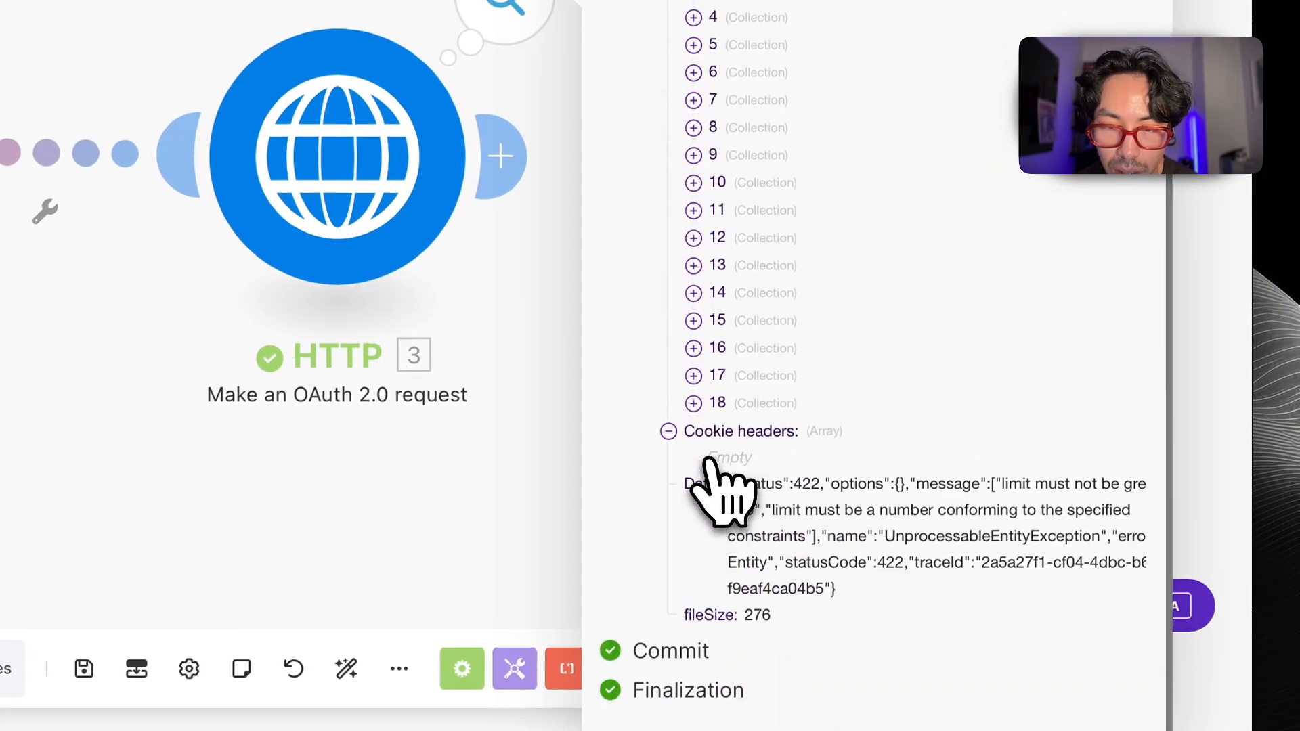
scroll(708, 461, up, 1)
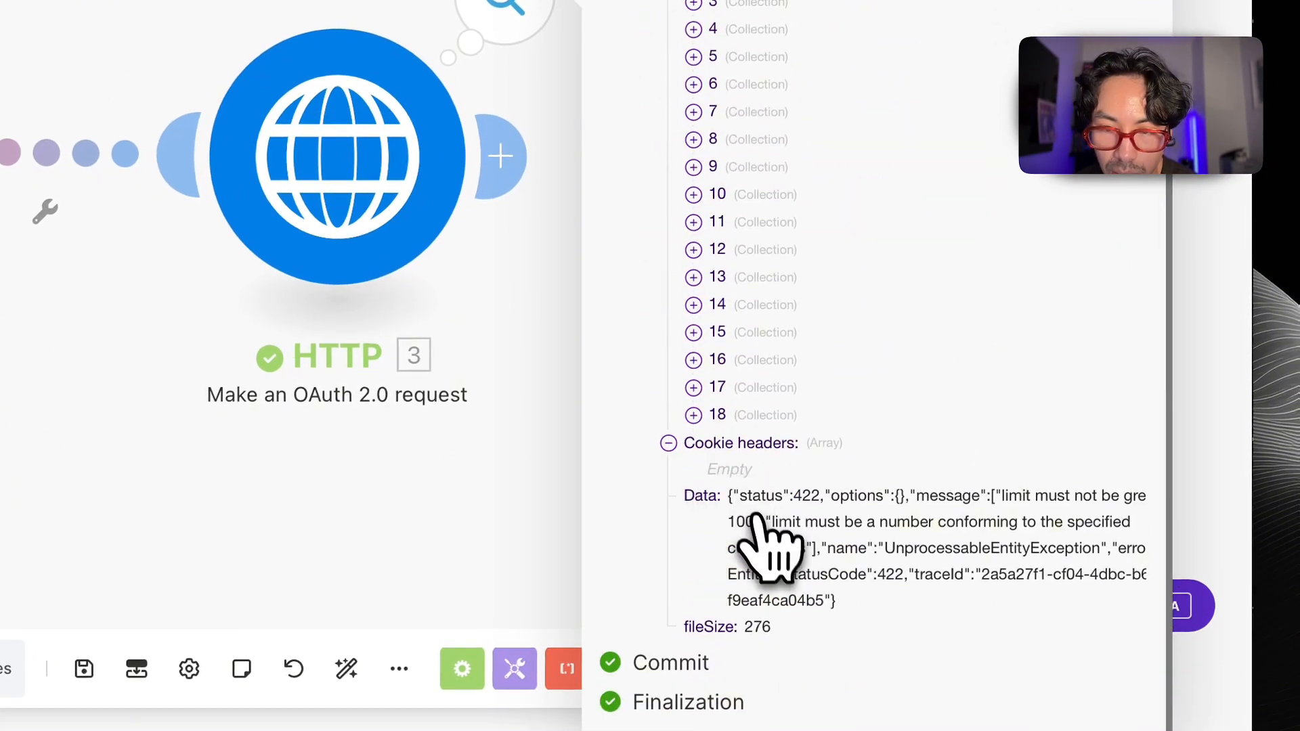
scroll(772, 549, up, 15)
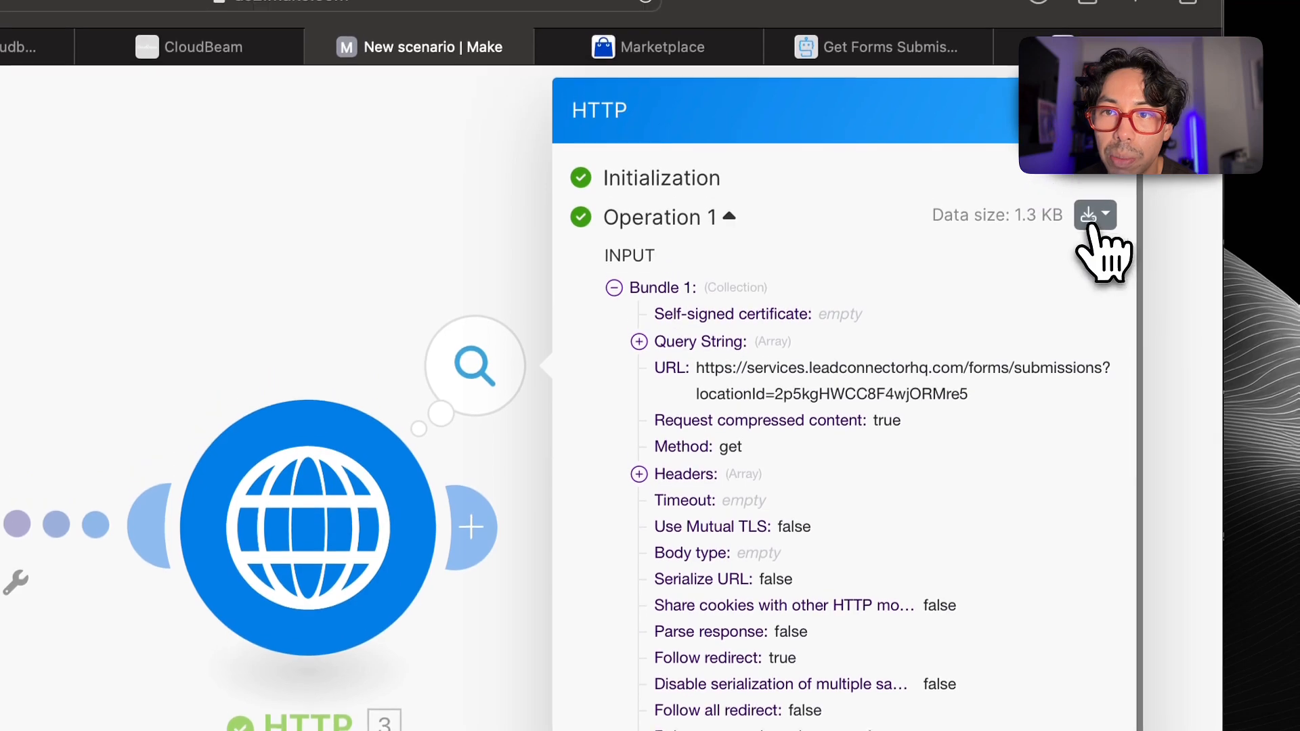
View the HTTP output bundles as raw JSON to read the 422 limit error.
click(1091, 217)
click(1050, 310)
scroll(660, 440, down, 5)
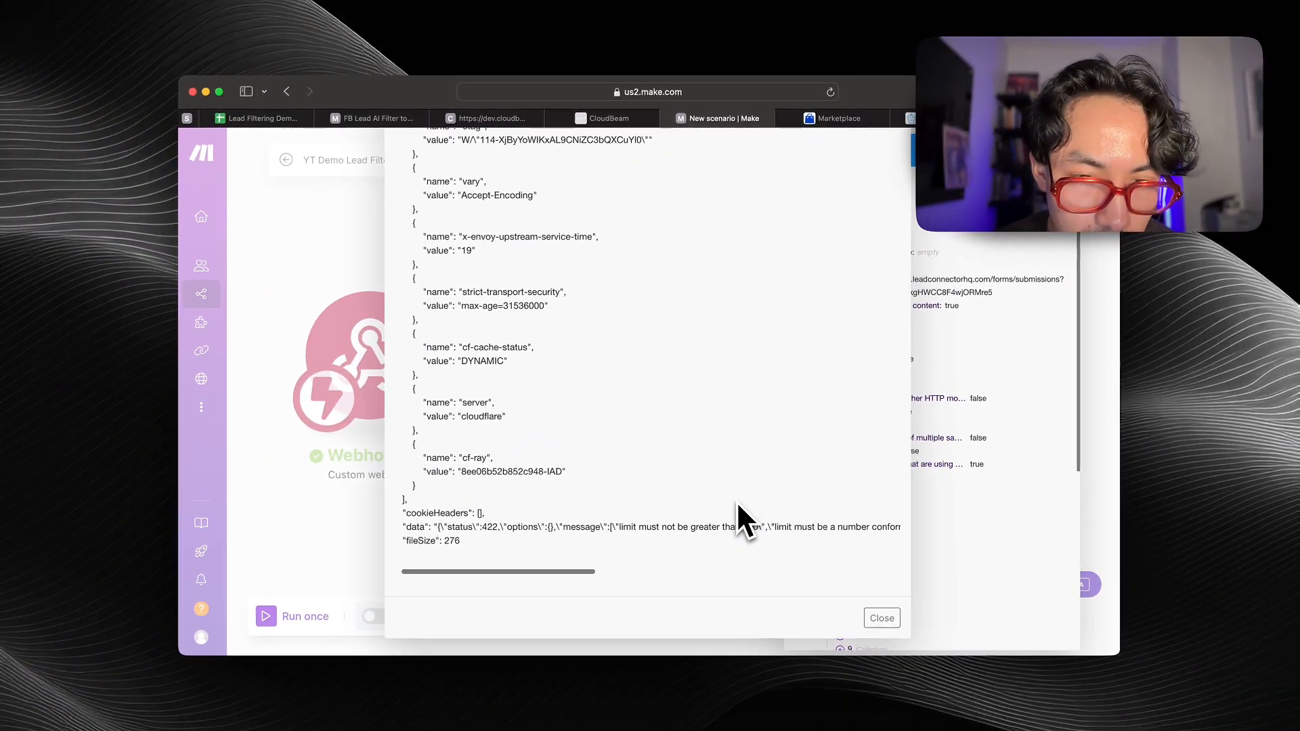
scroll(738, 506, right, 6)
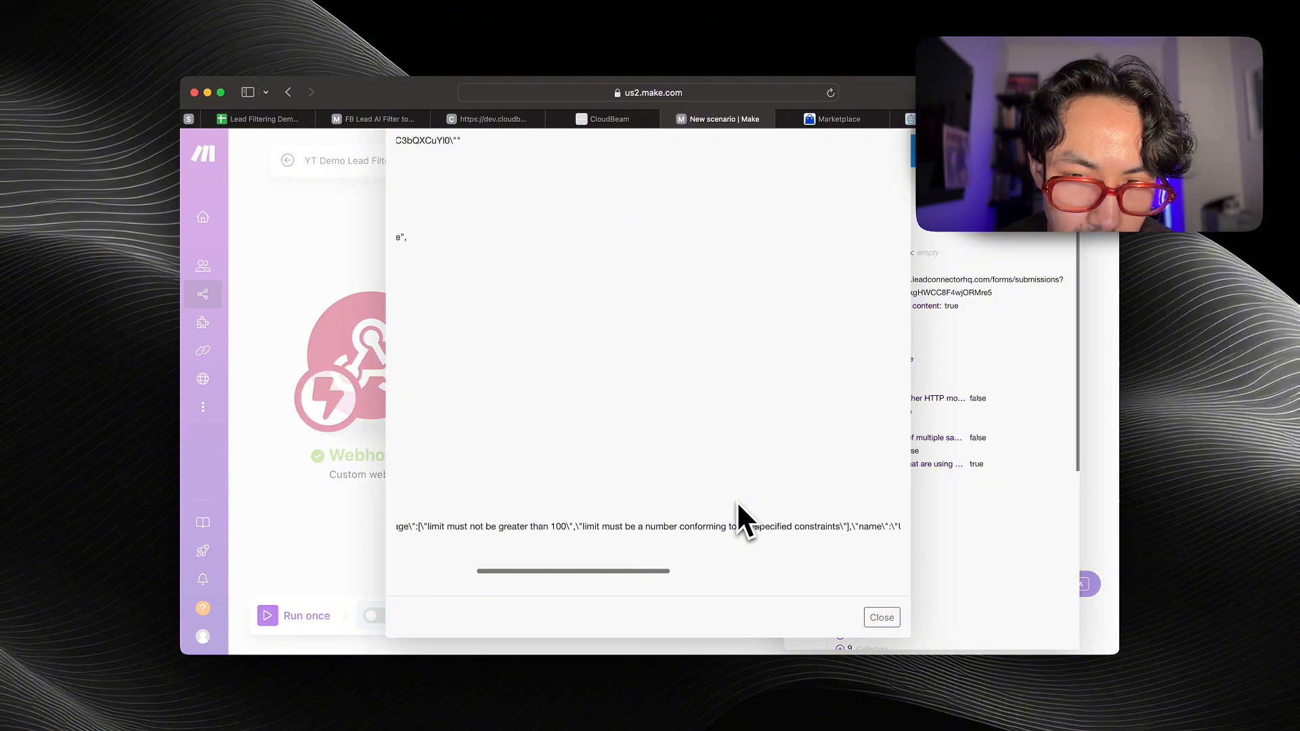
scroll(738, 506, right, 8)
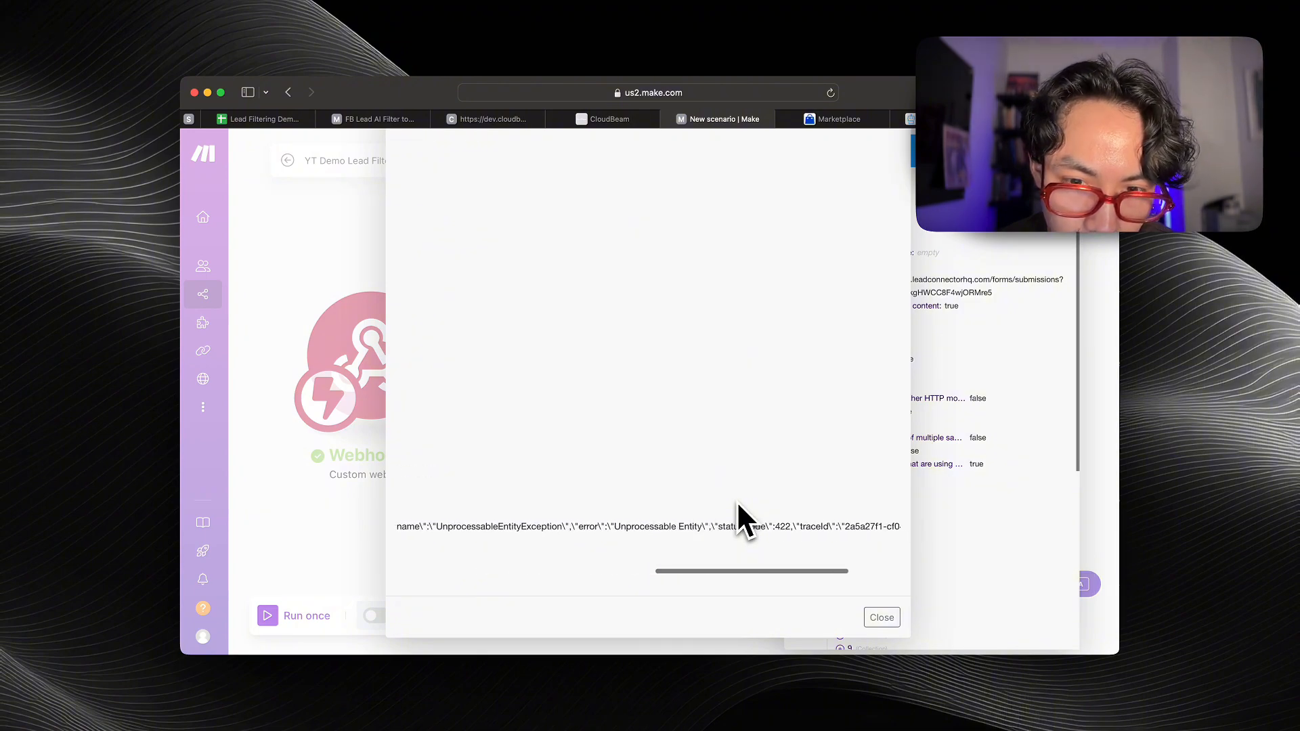
scroll(738, 506, right, 5)
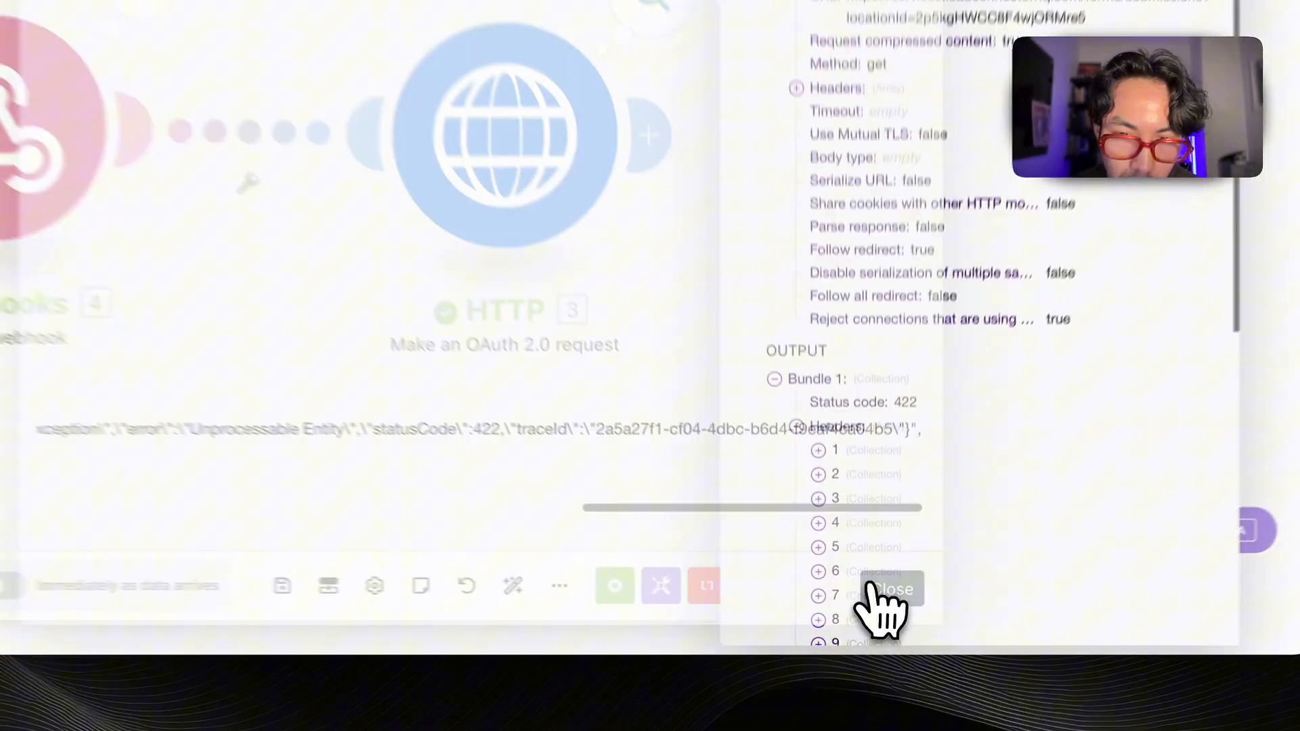
Add a fifth query parameter named limit to the HTTP request, checking the API docs.
click(881, 618)
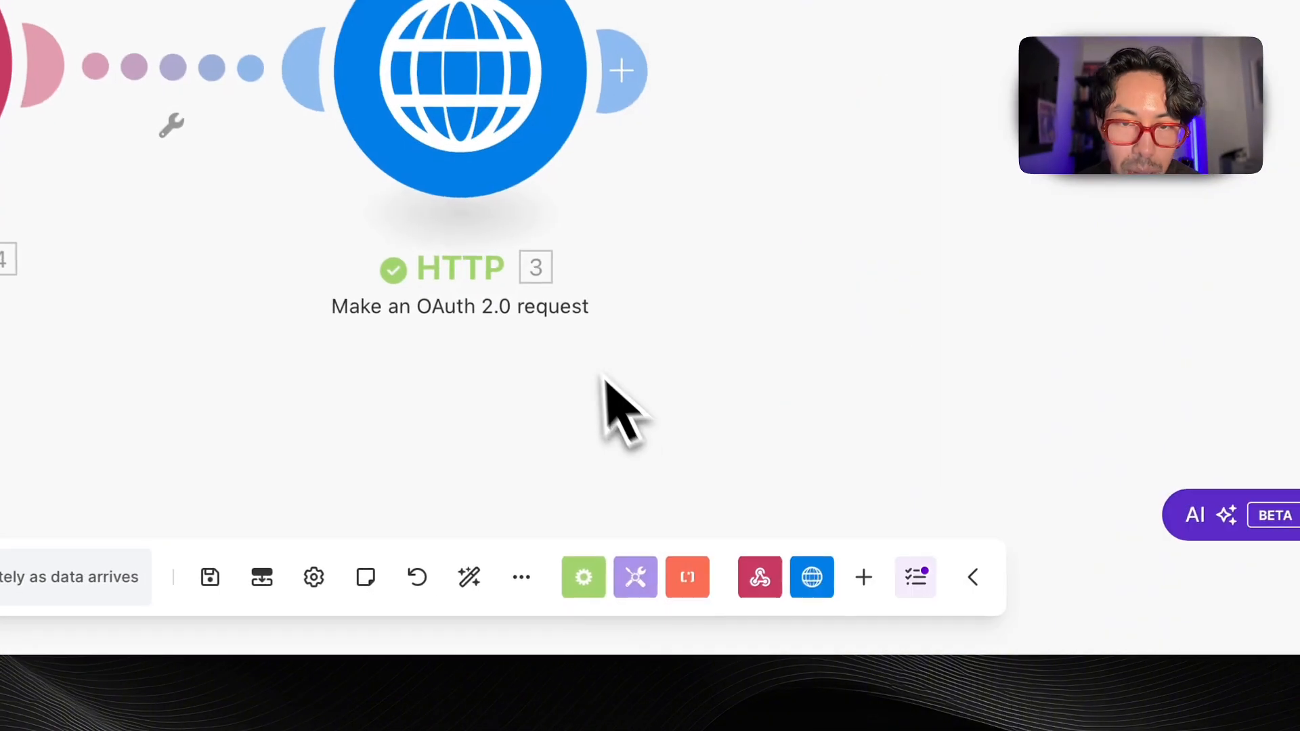
click(518, 122)
scroll(778, 406, down, 12)
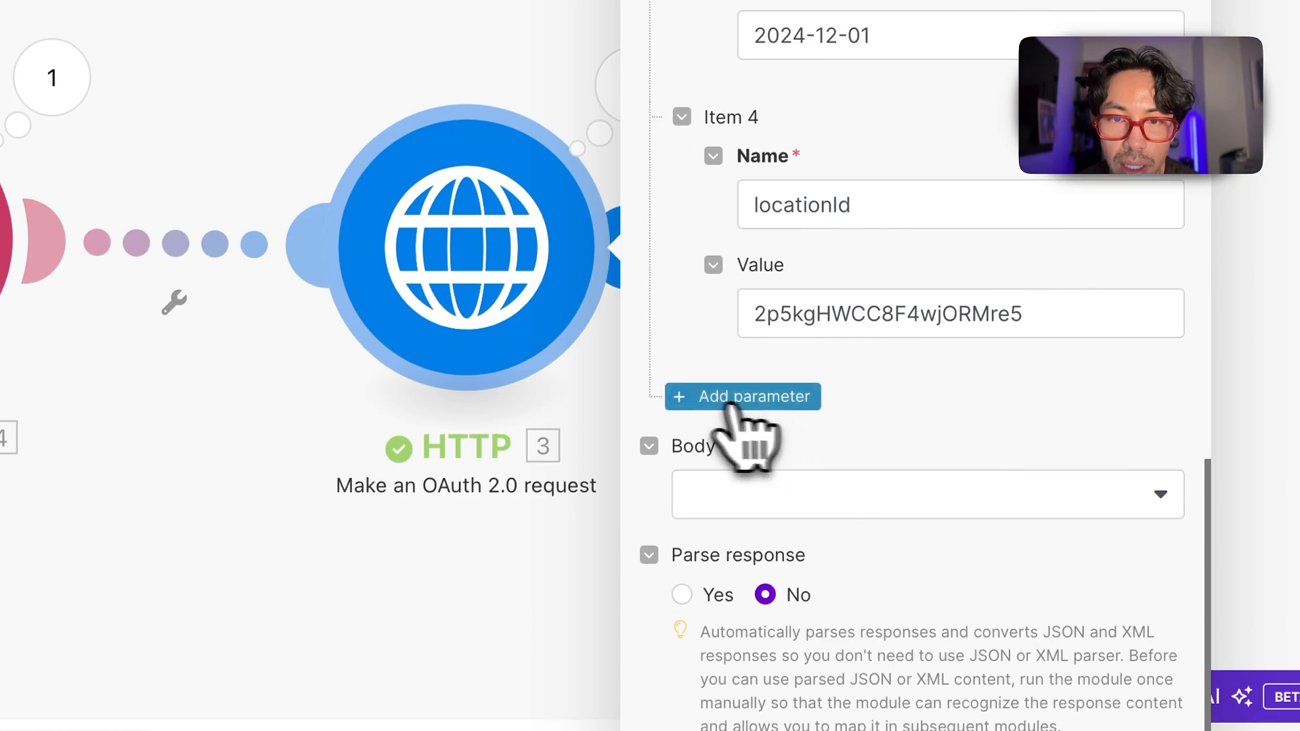
click(817, 483)
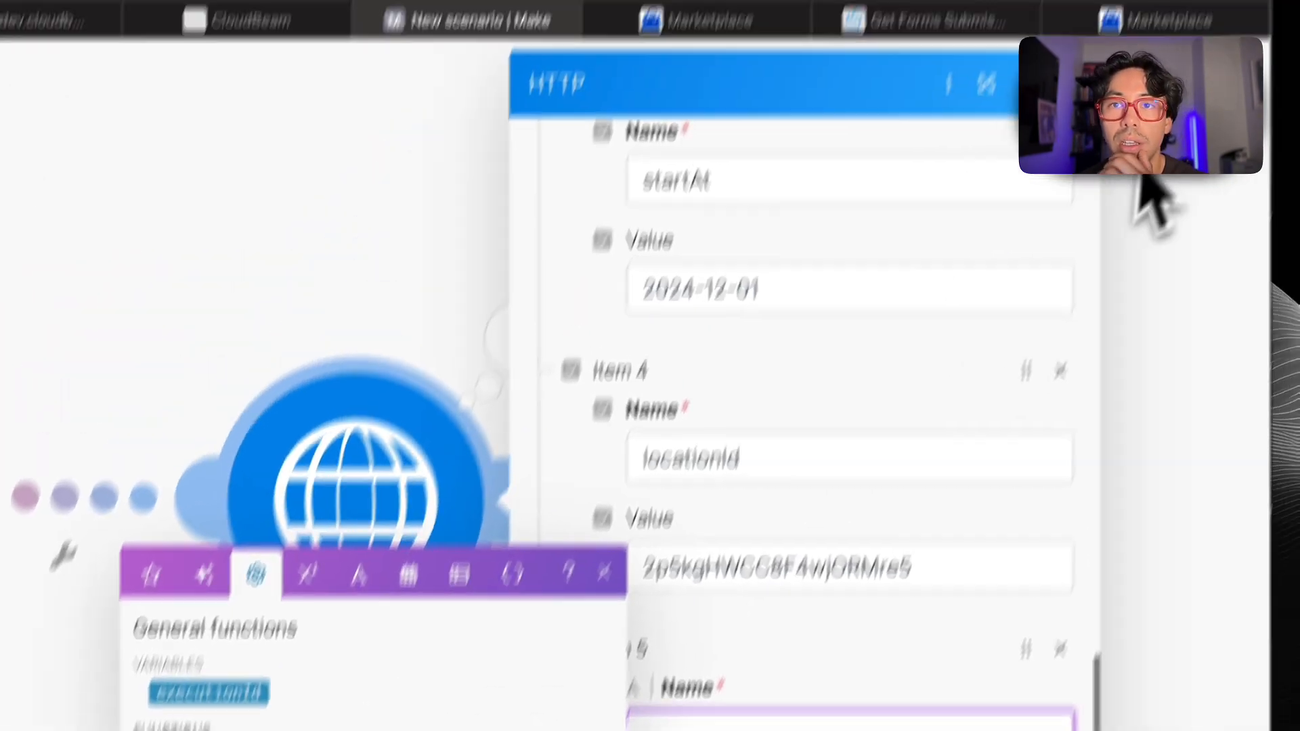
click(951, 140)
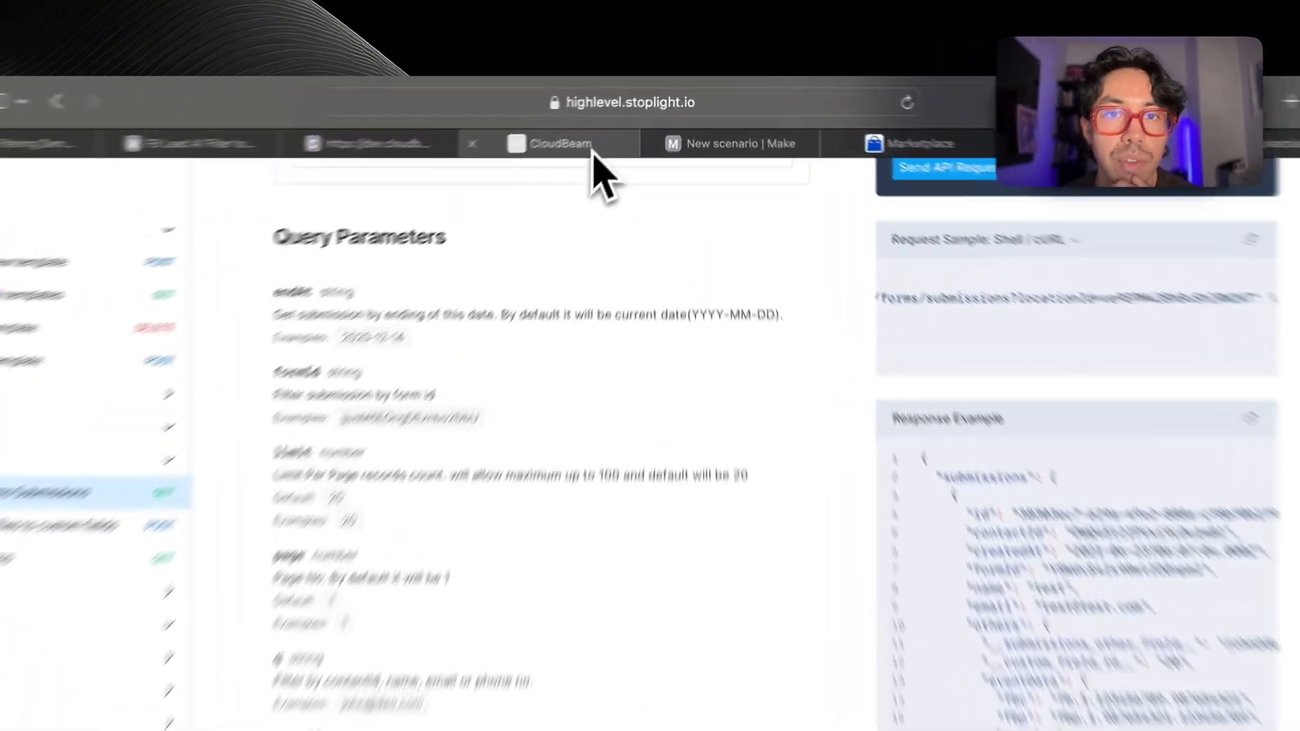
click(593, 156)
click(690, 145)
Give limit the value 20, save the settings, and run once waiting for data.
click(669, 477)
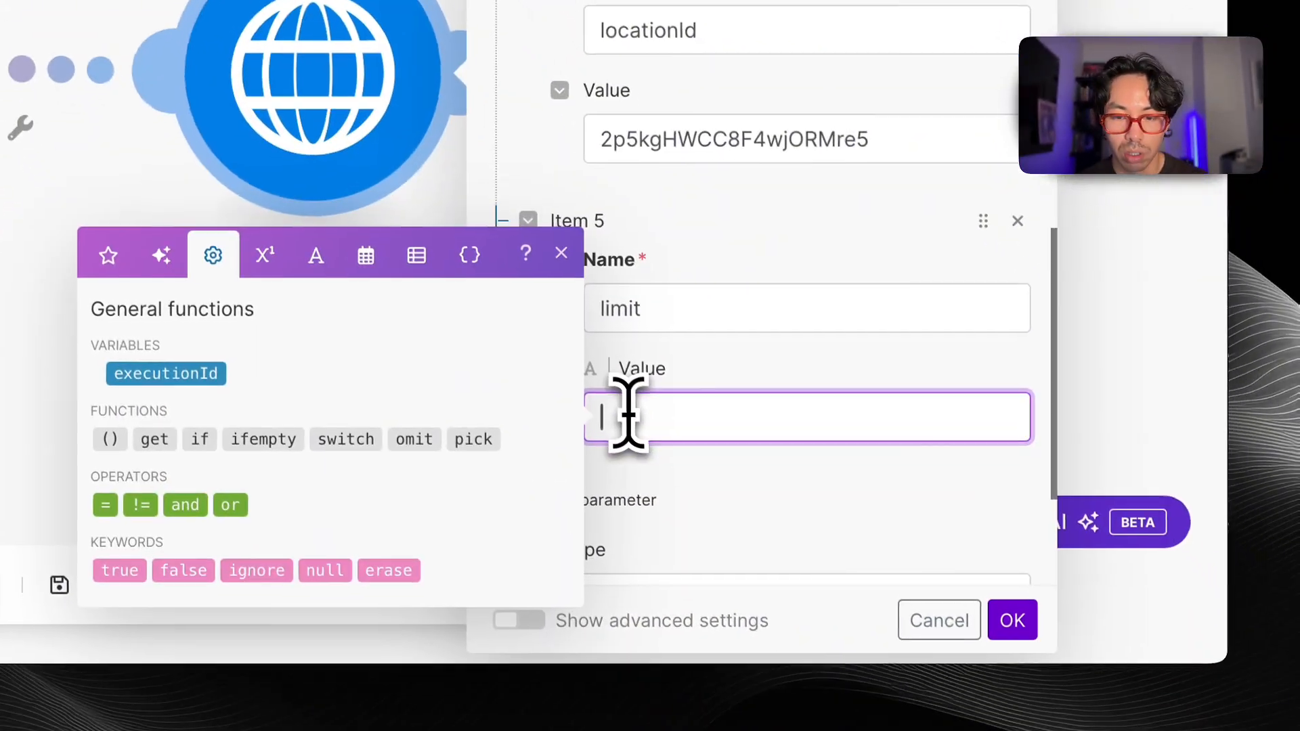
text(20)
click(1011, 618)
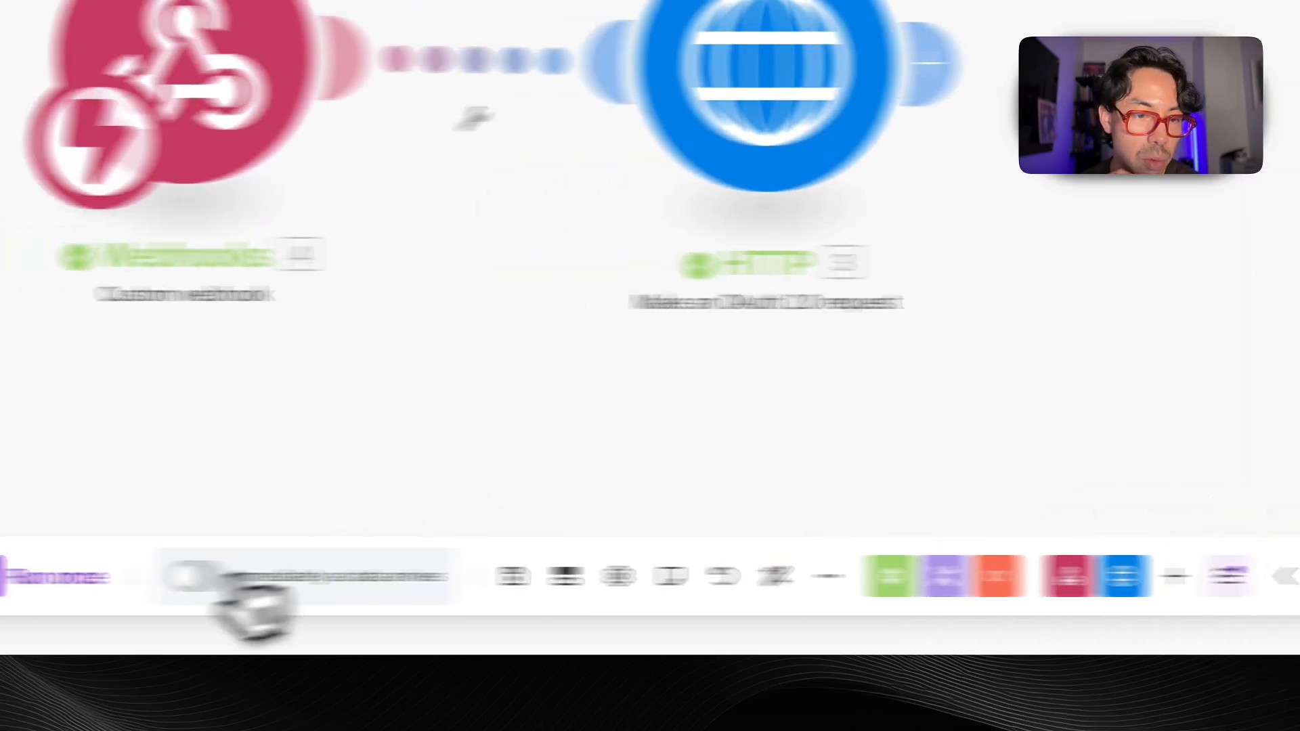
click(54, 577)
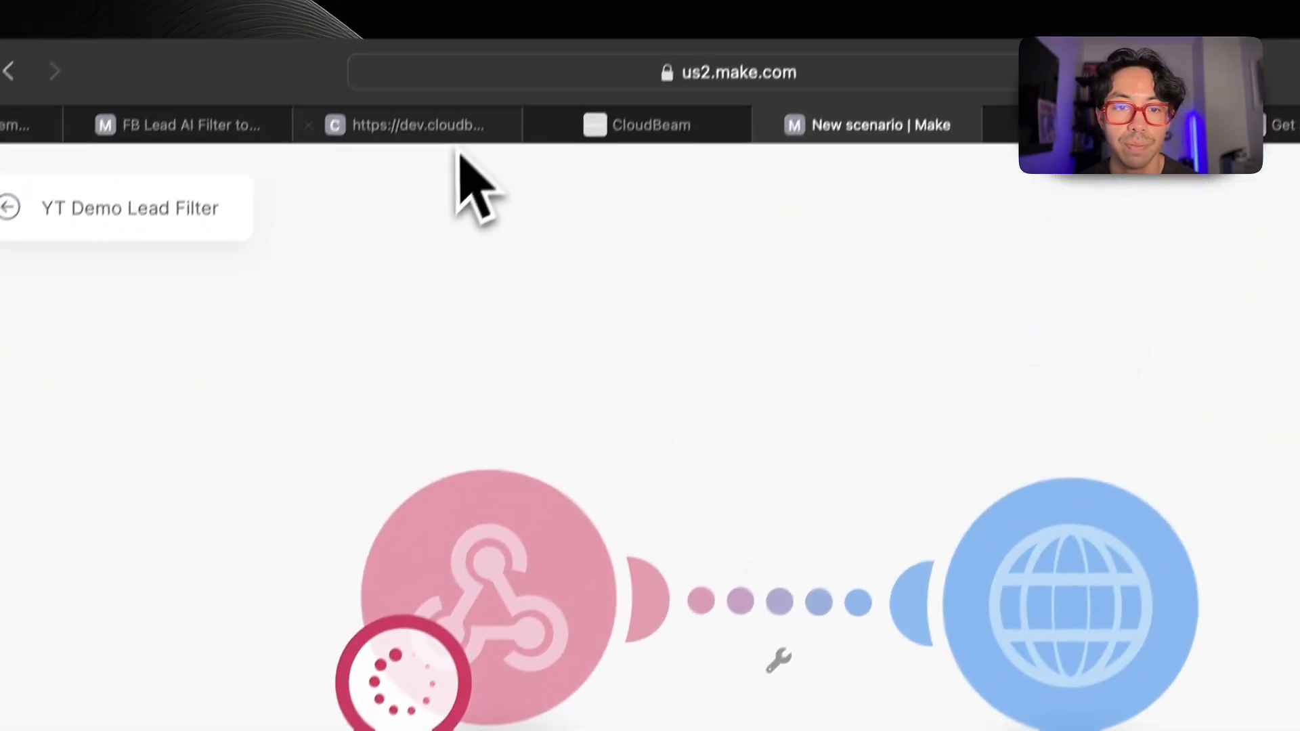
Reload the lead form, choose E-Commerce, and enter 'no customers' as the main challenge.
click(420, 128)
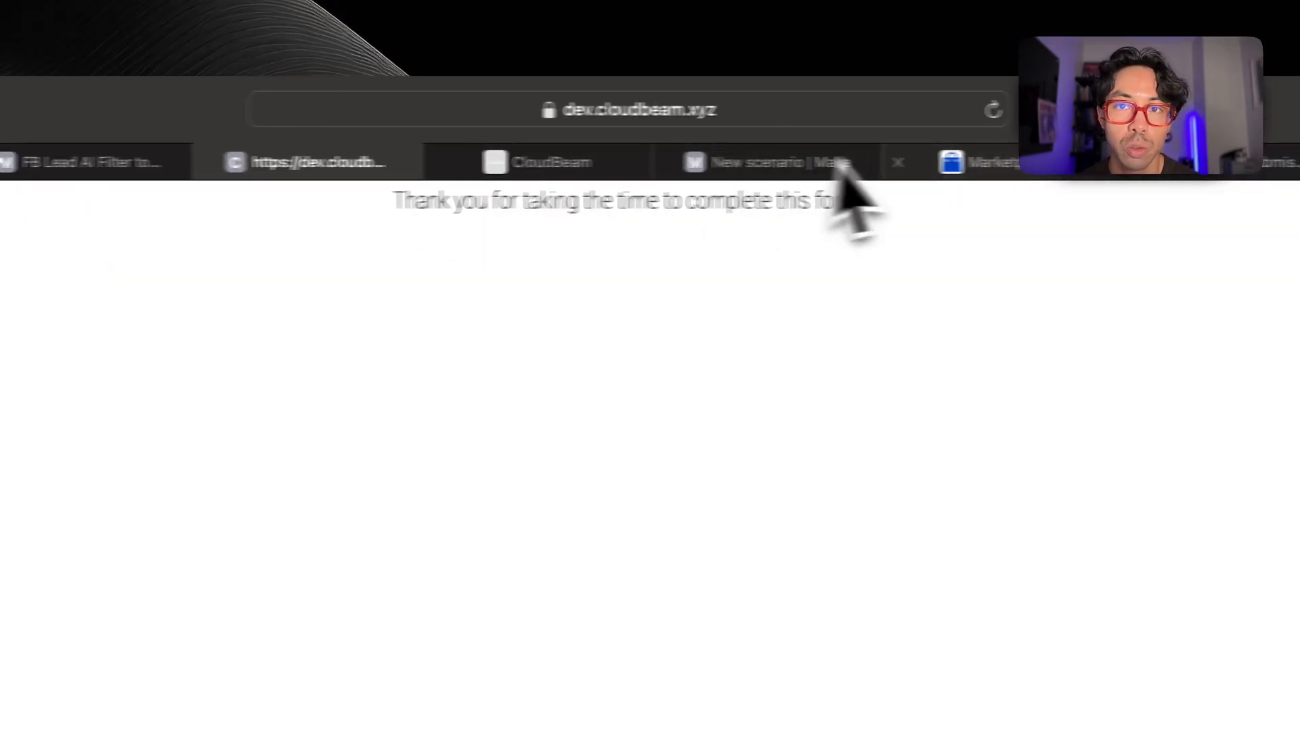
click(994, 109)
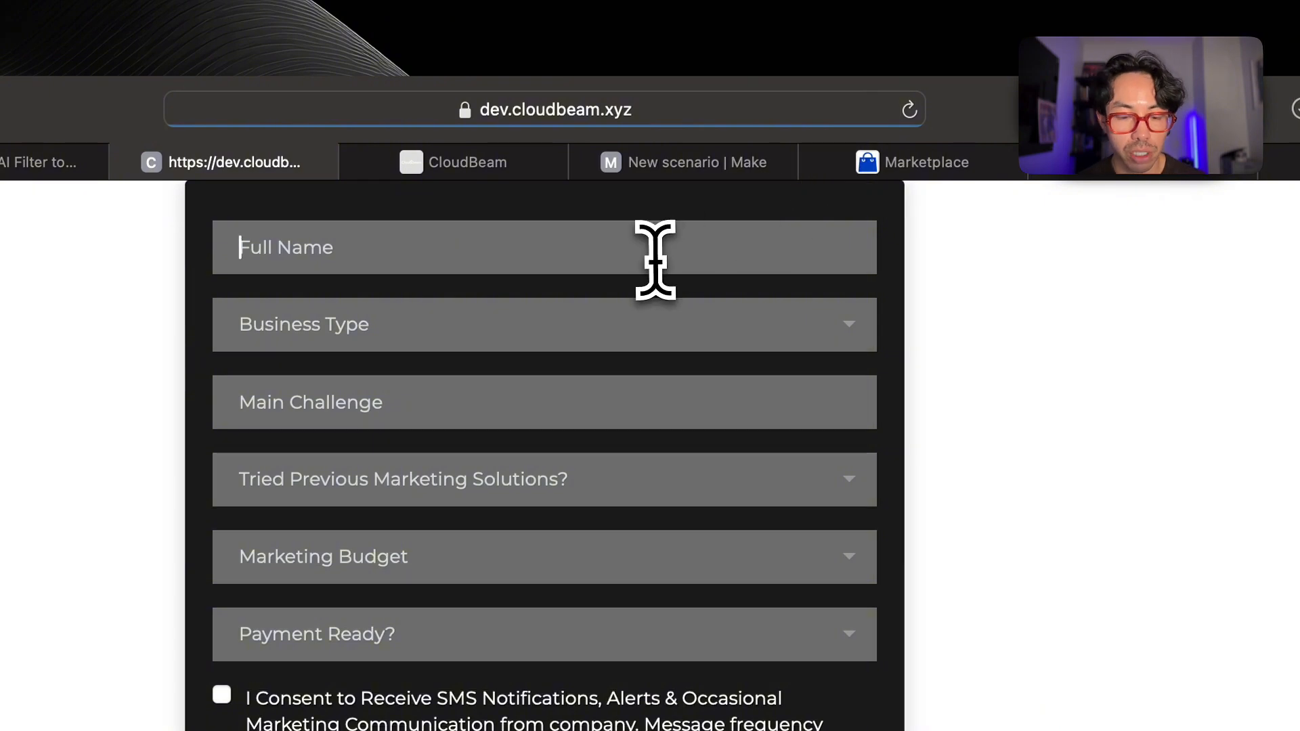
click(615, 326)
click(536, 383)
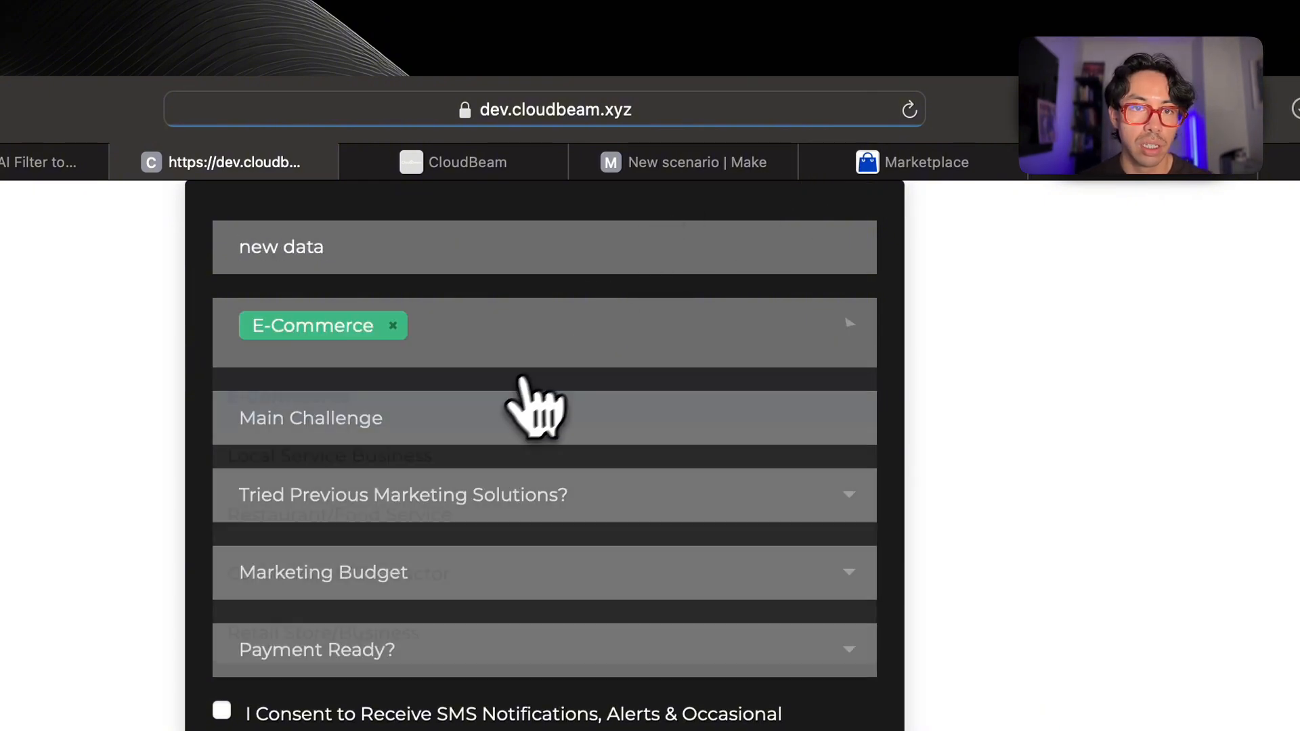
click(456, 406)
text(no customers)
Answer Yes, 1k - 5k, ready now, give SMS consent, submit, and inspect the HTTP output in Make.
click(405, 493)
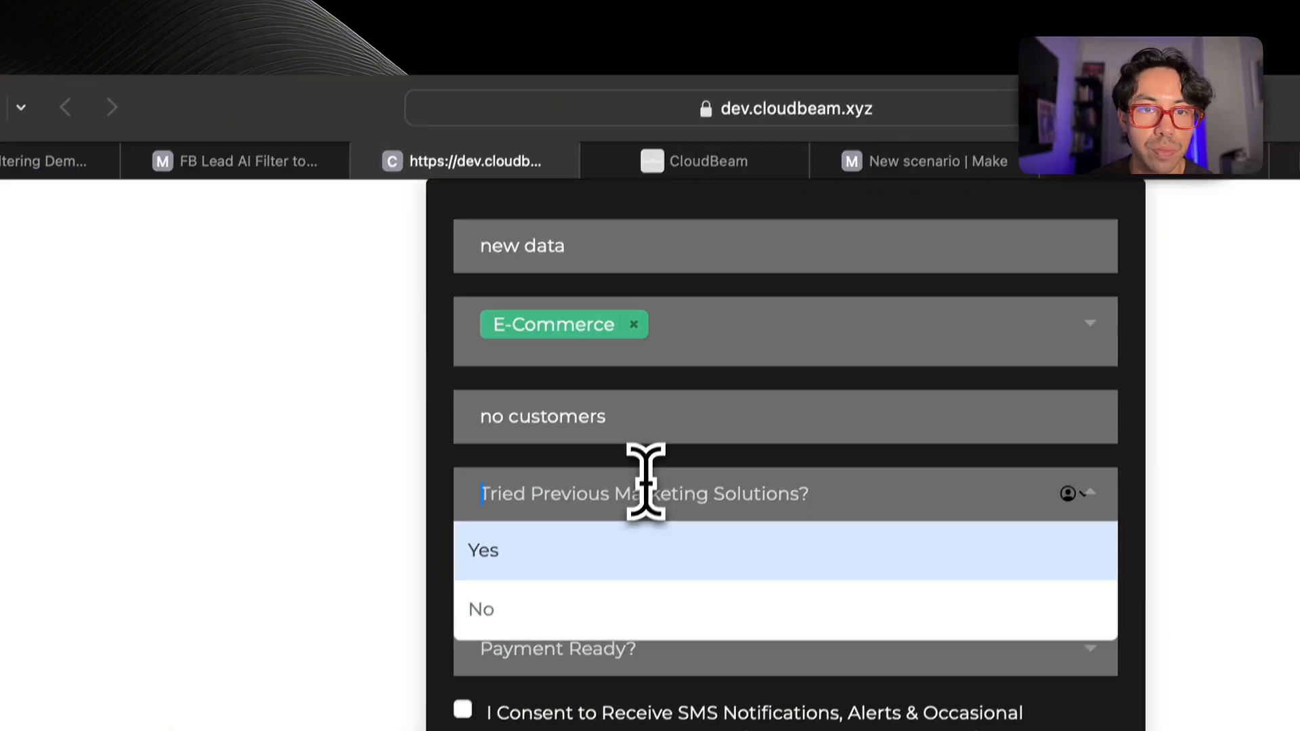
click(643, 550)
click(621, 570)
click(621, 627)
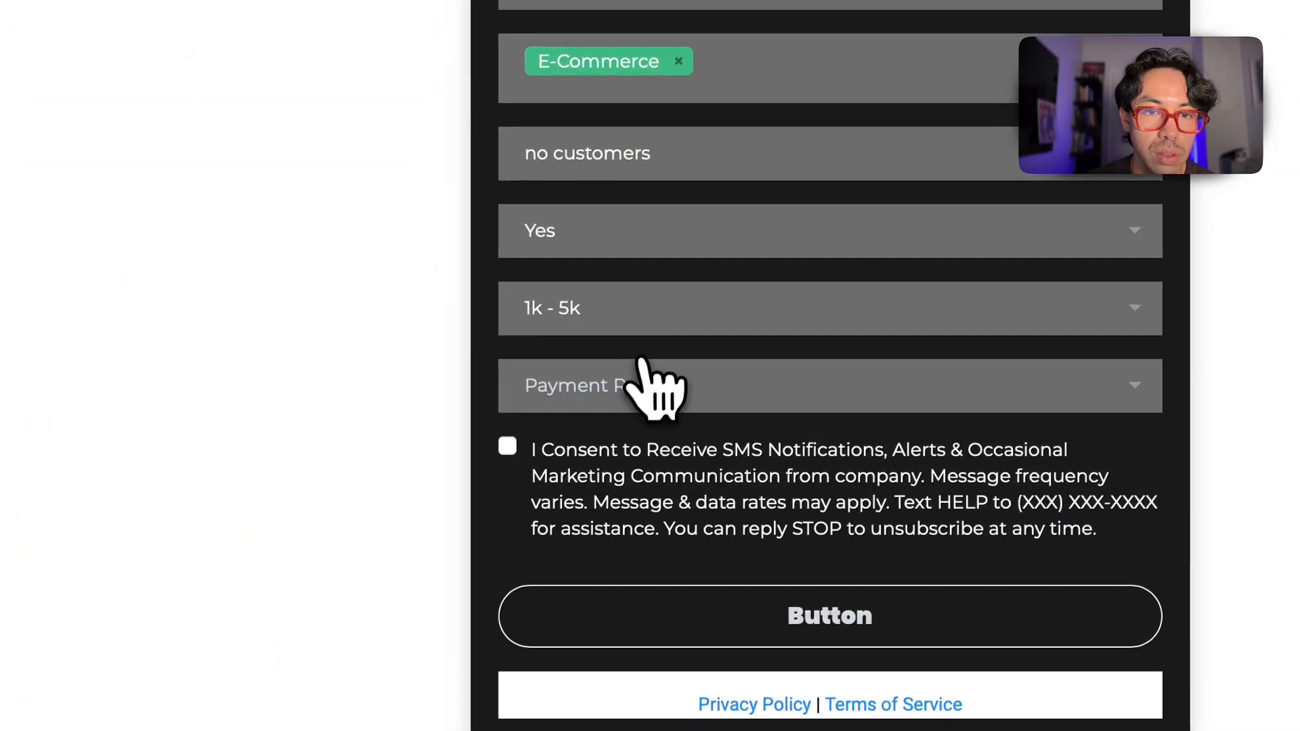
click(616, 652)
click(564, 708)
click(508, 443)
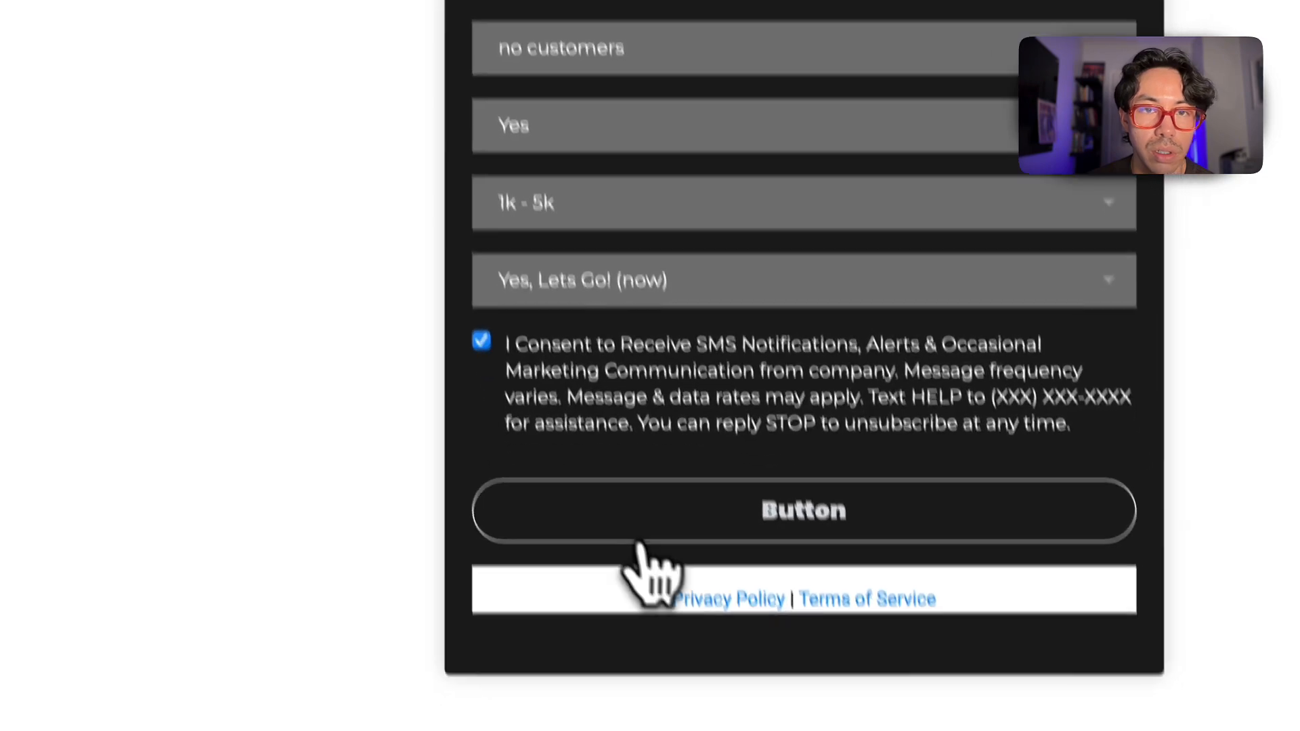
click(692, 613)
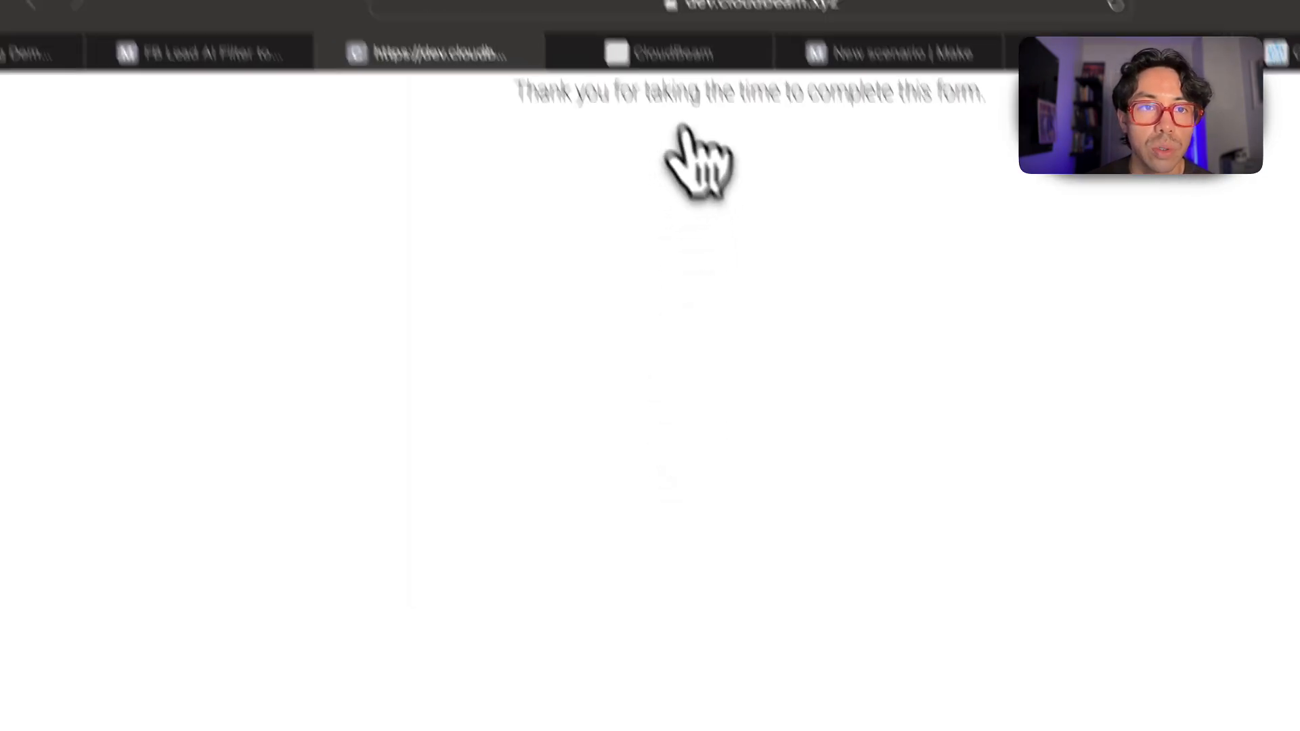
click(636, 168)
click(1079, 482)
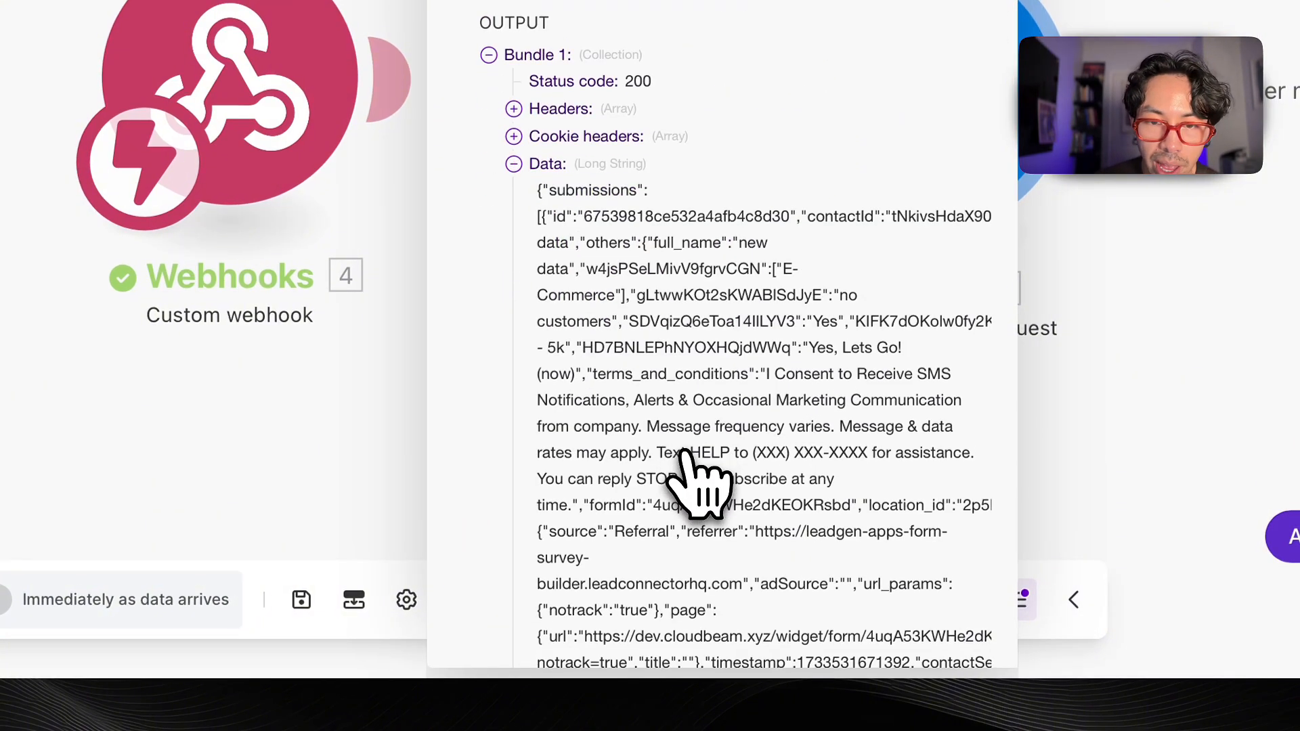
Set the HTTP request module's Parse response option to Yes.
scroll(685, 453, down, 3)
click(1027, 183)
scroll(582, 305, down, 10)
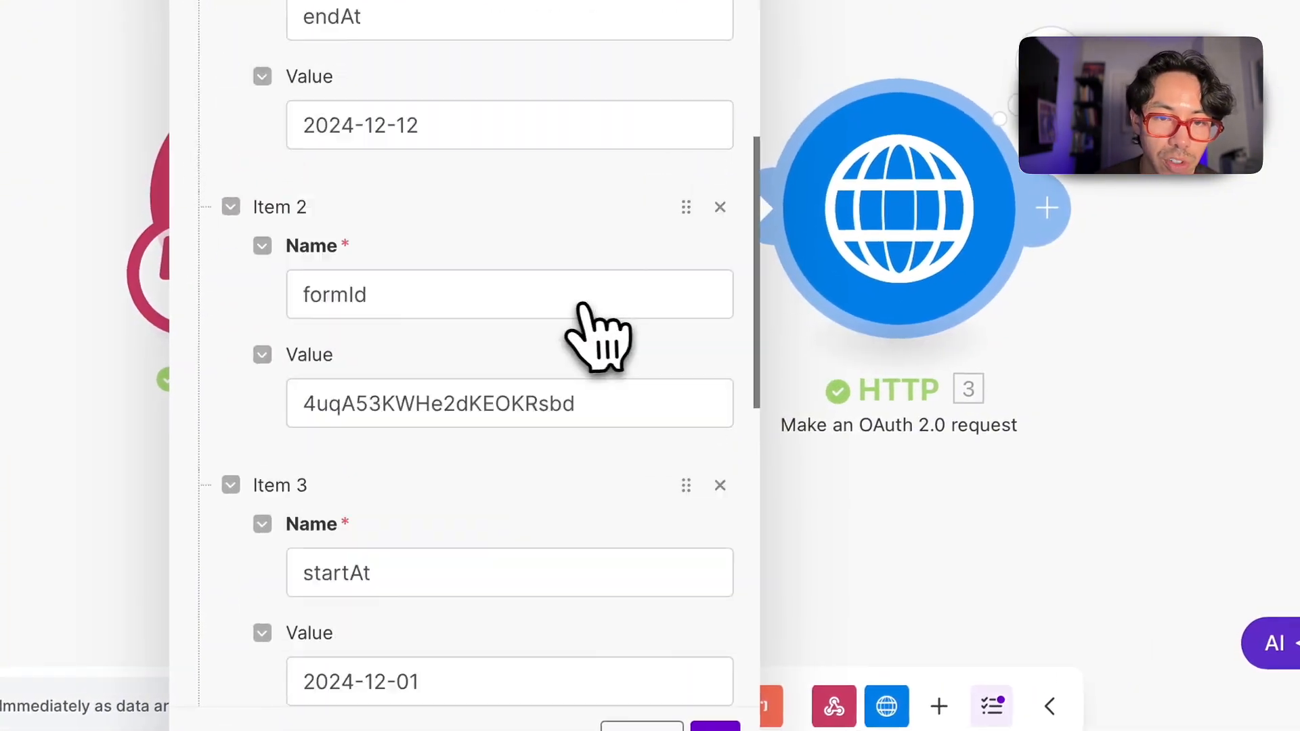
scroll(582, 306, down, 10)
click(232, 540)
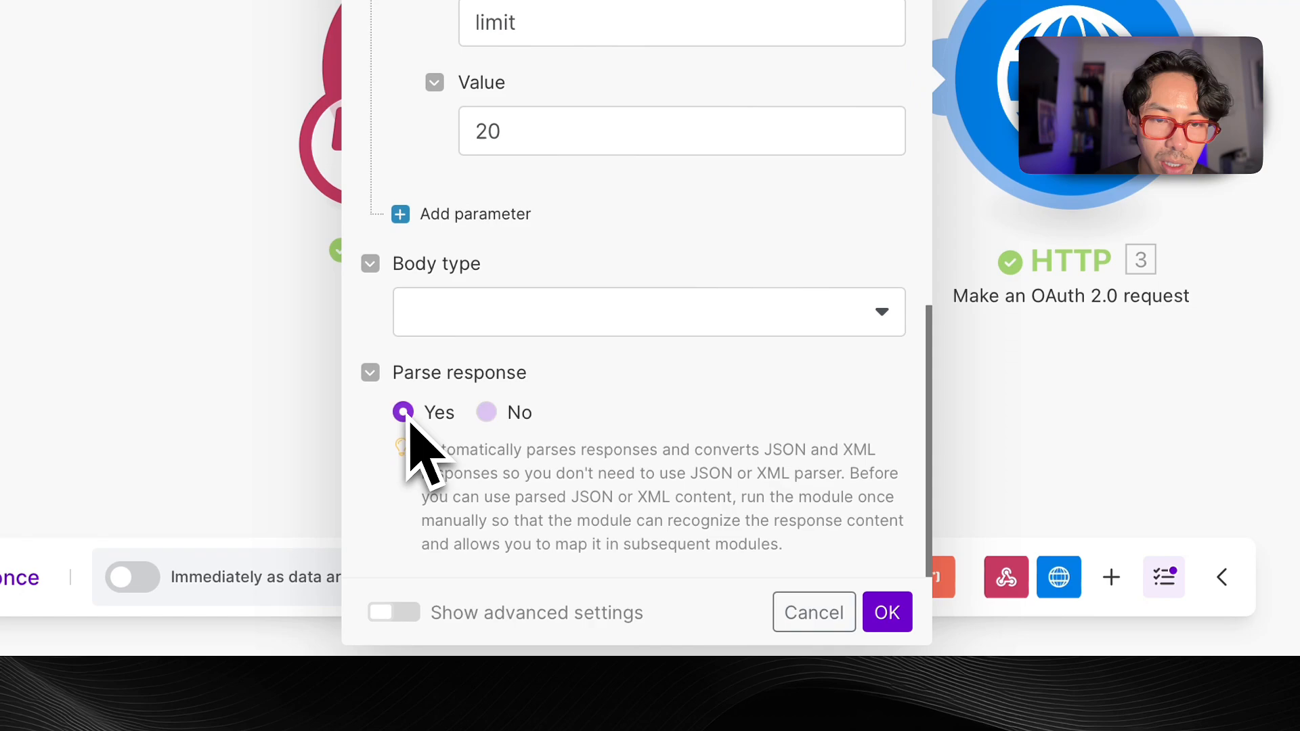
click(811, 601)
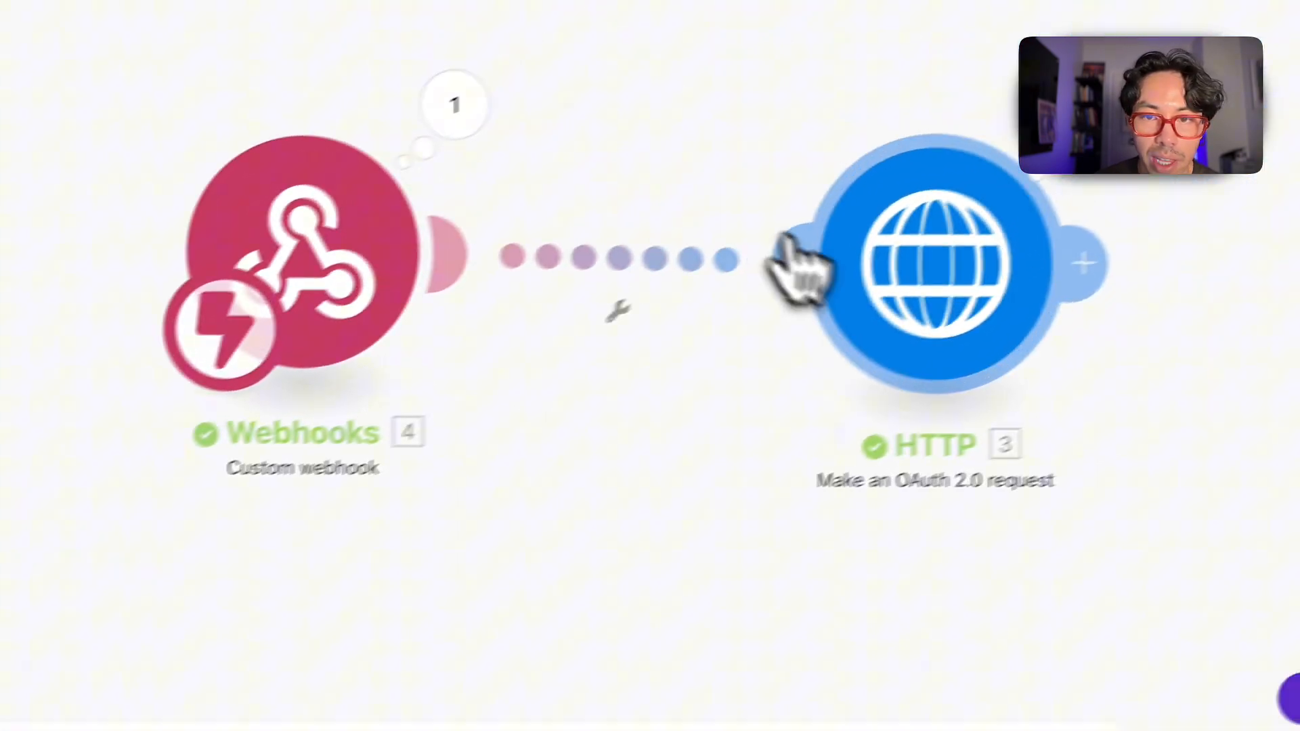
Rerun the HTTP module and inspect the first of its 20 parsed submissions.
right_click(1025, 109)
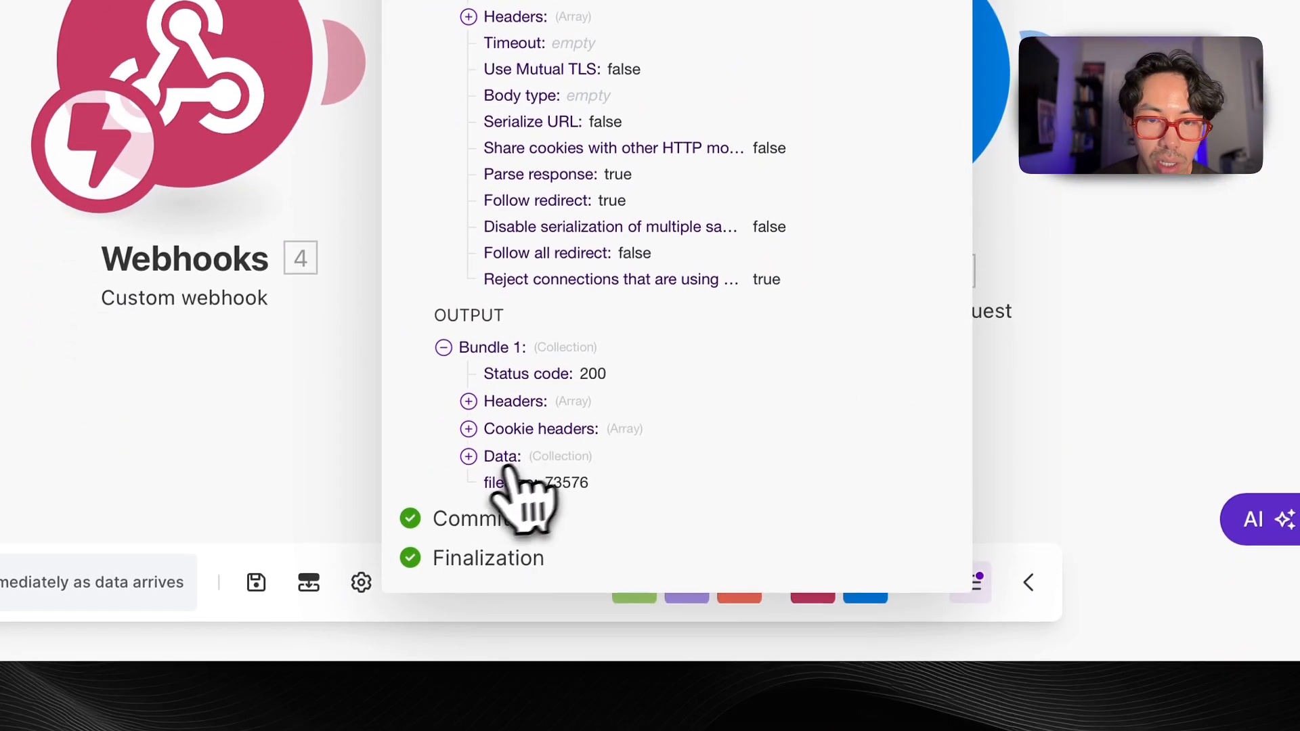
click(507, 463)
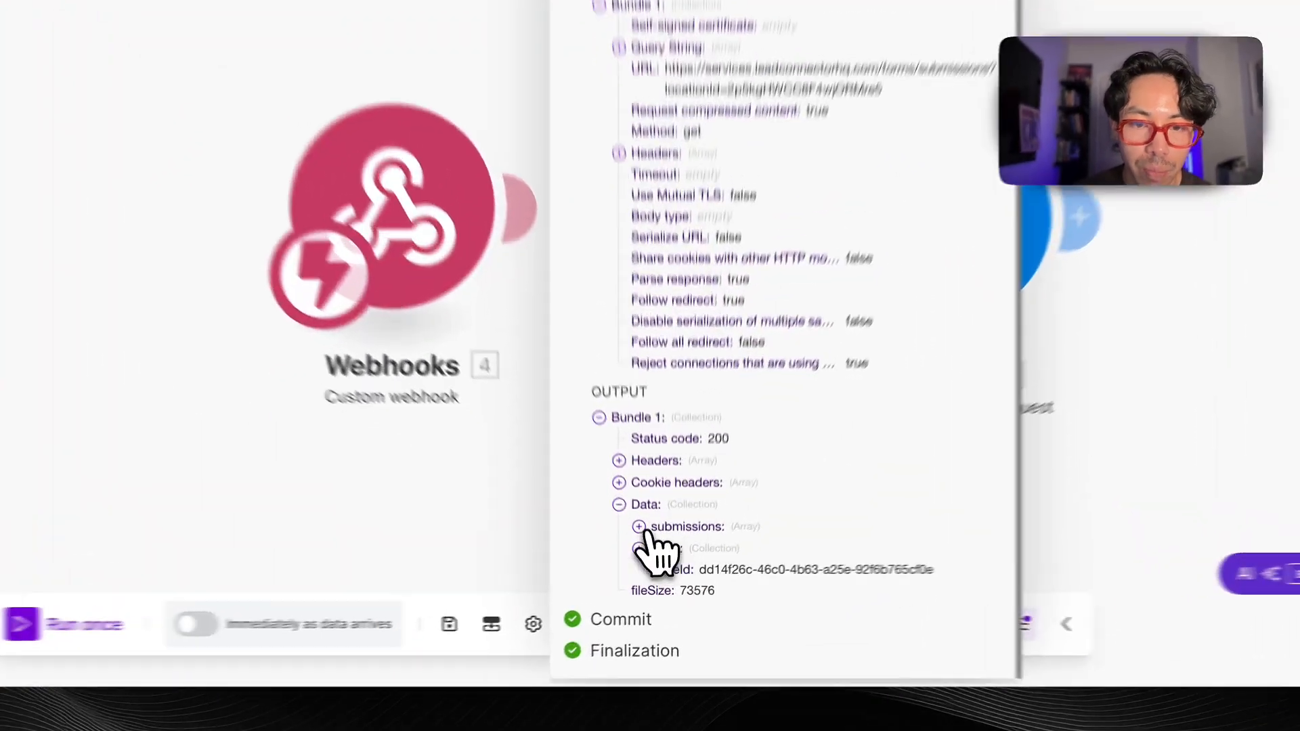
click(676, 556)
scroll(674, 526, down, 4)
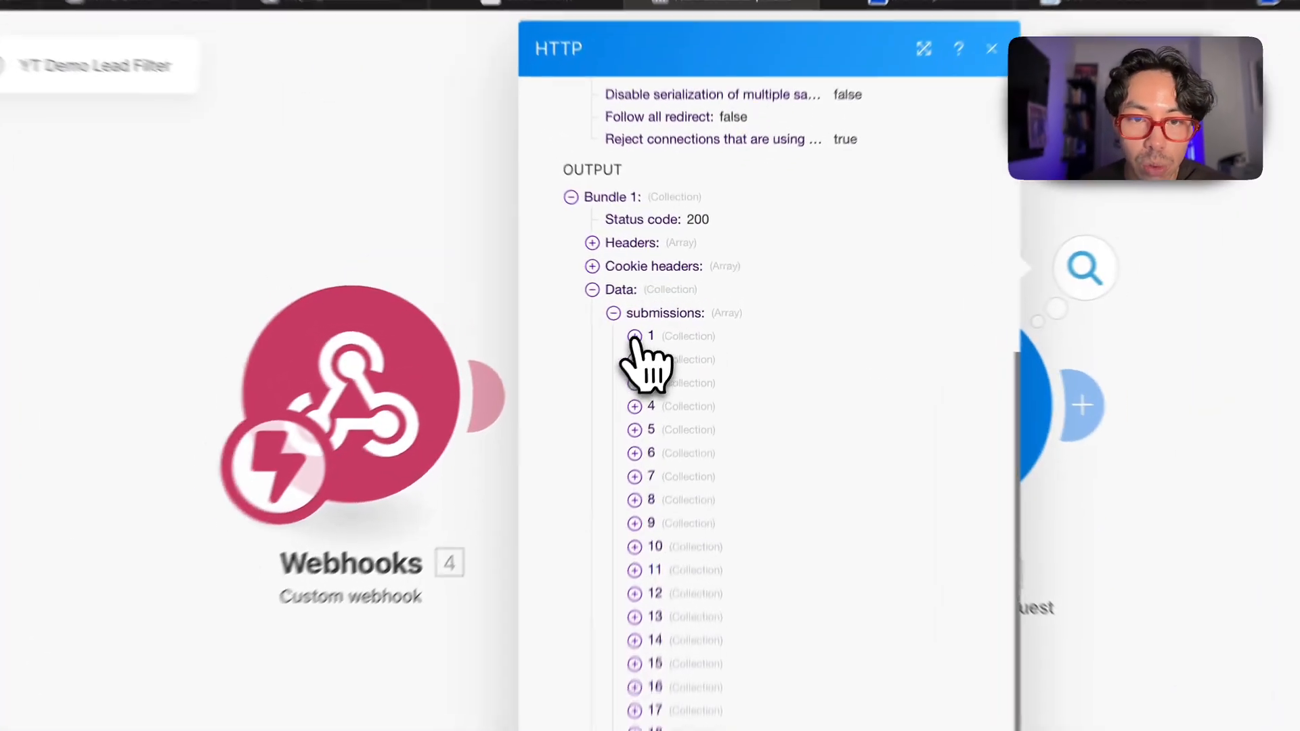
click(666, 320)
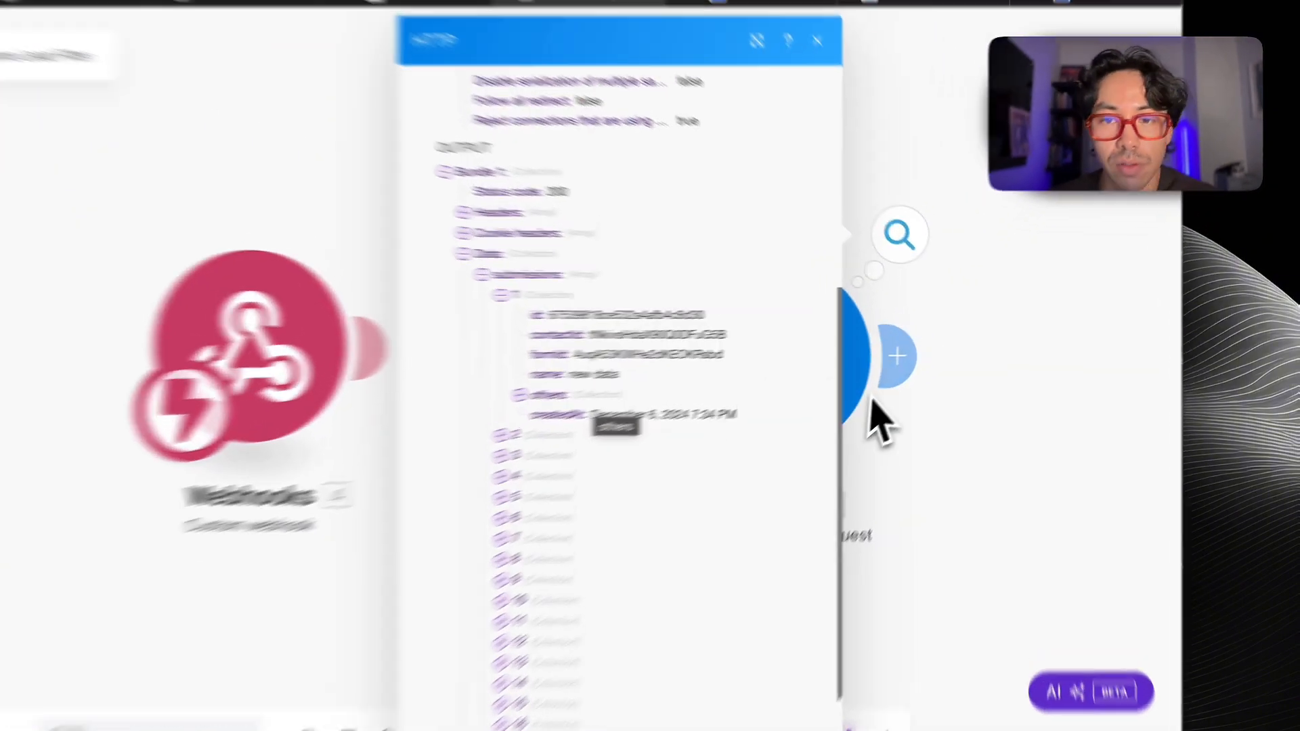
click(913, 399)
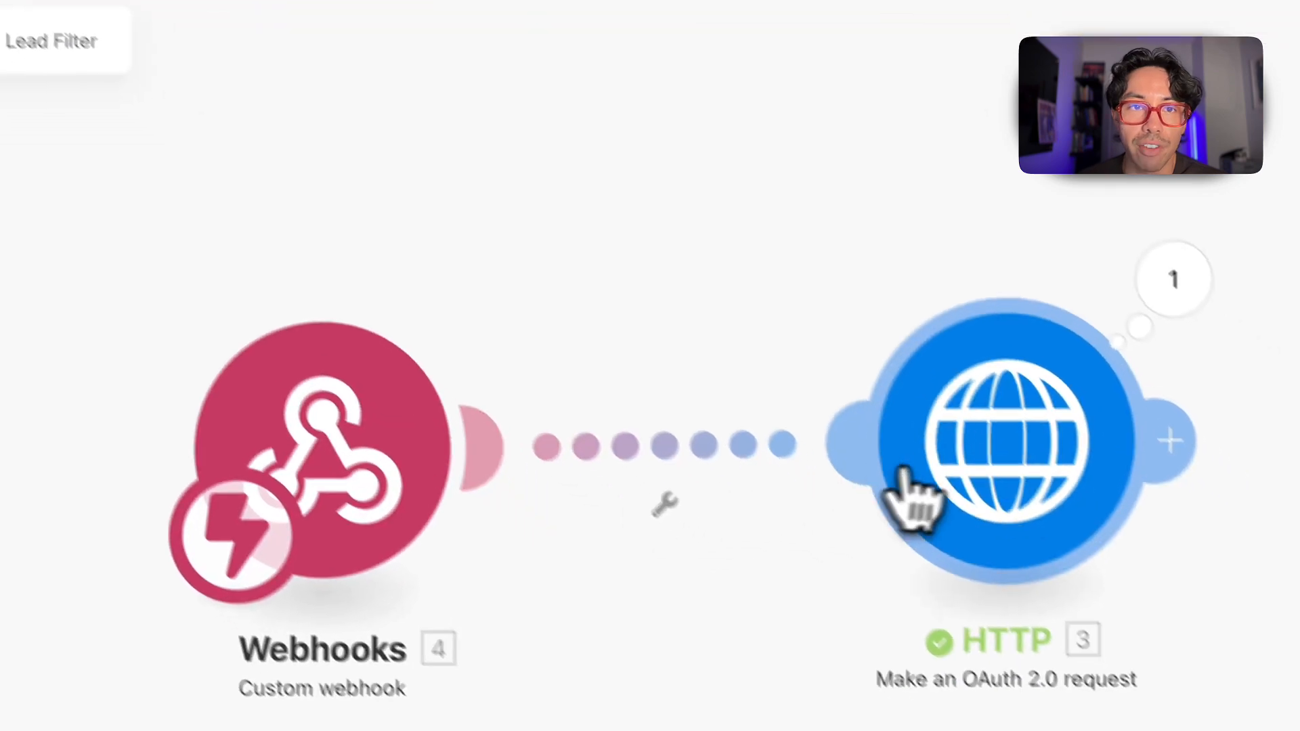
Move the HTTP module closer to the webhook and consult the finished reference scenario.
drag(906, 471, 815, 461)
click(549, 155)
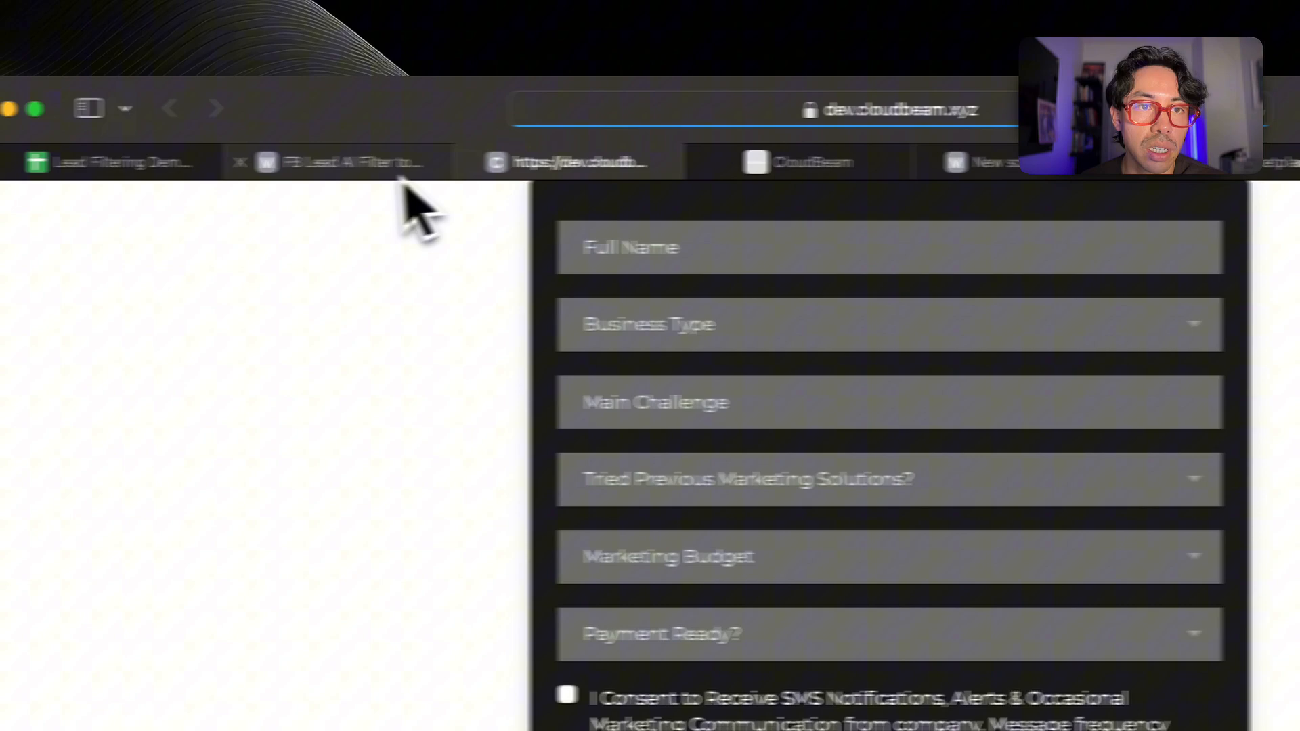
click(467, 171)
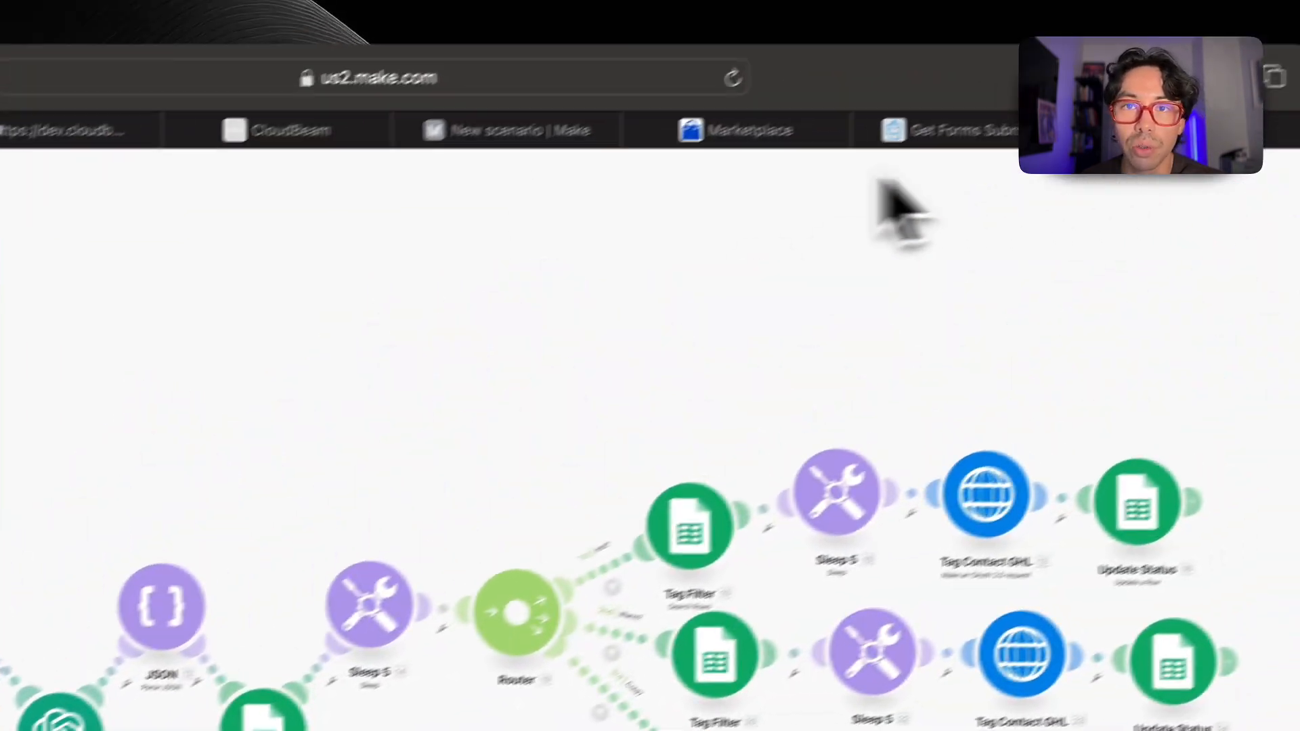
click(515, 130)
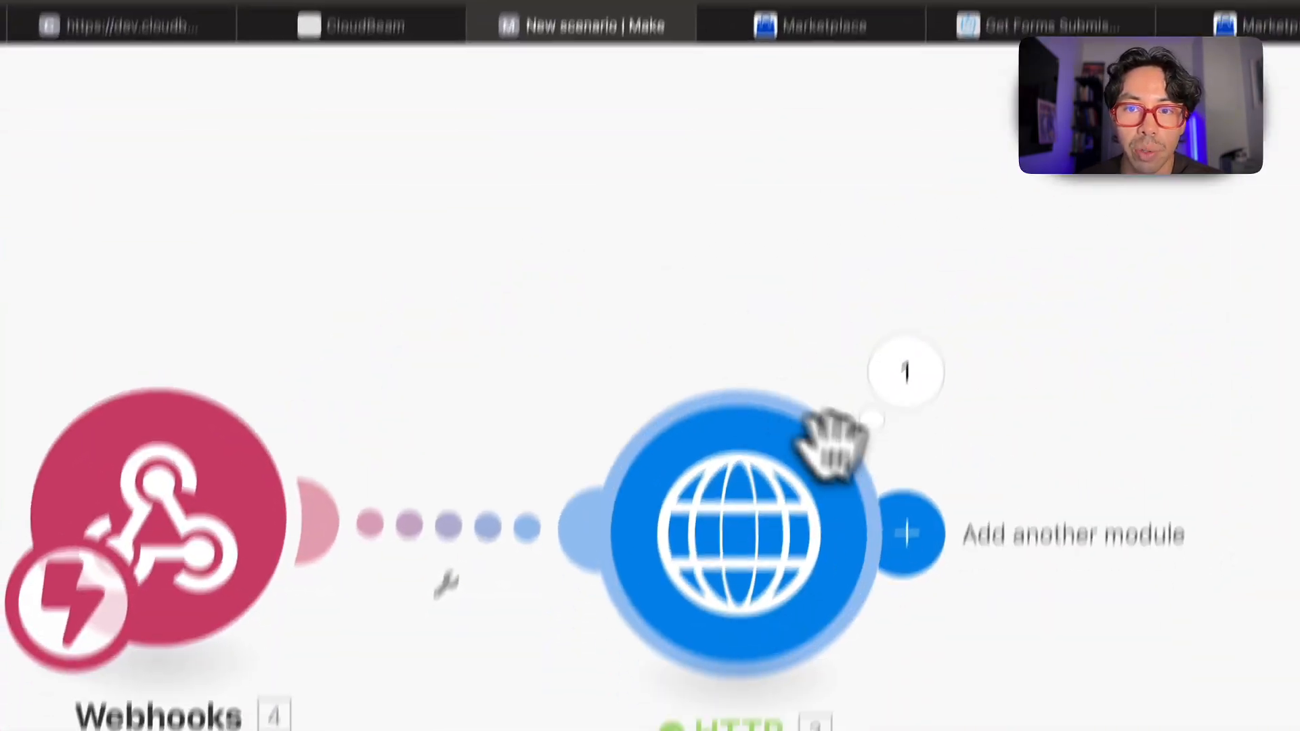
Add a Tools Set multiple variables module after HTTP with three variable items.
click(931, 420)
click(541, 484)
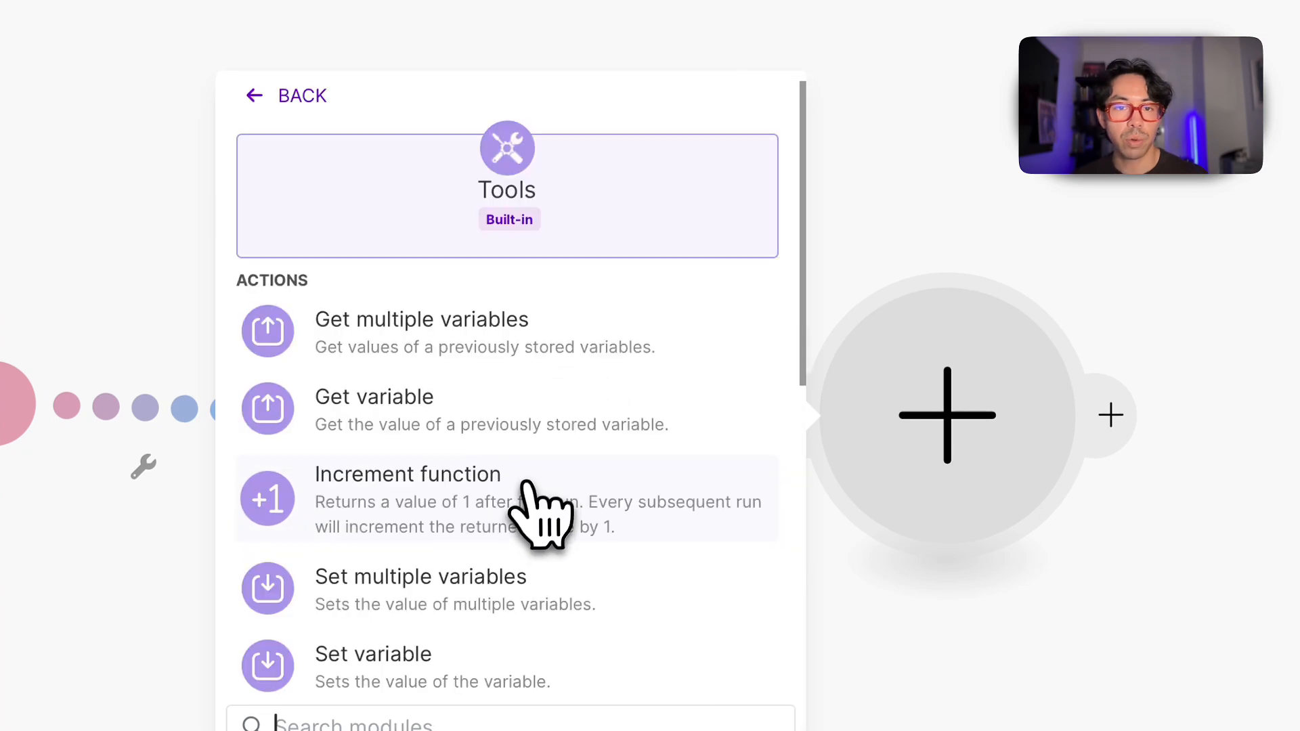
click(494, 480)
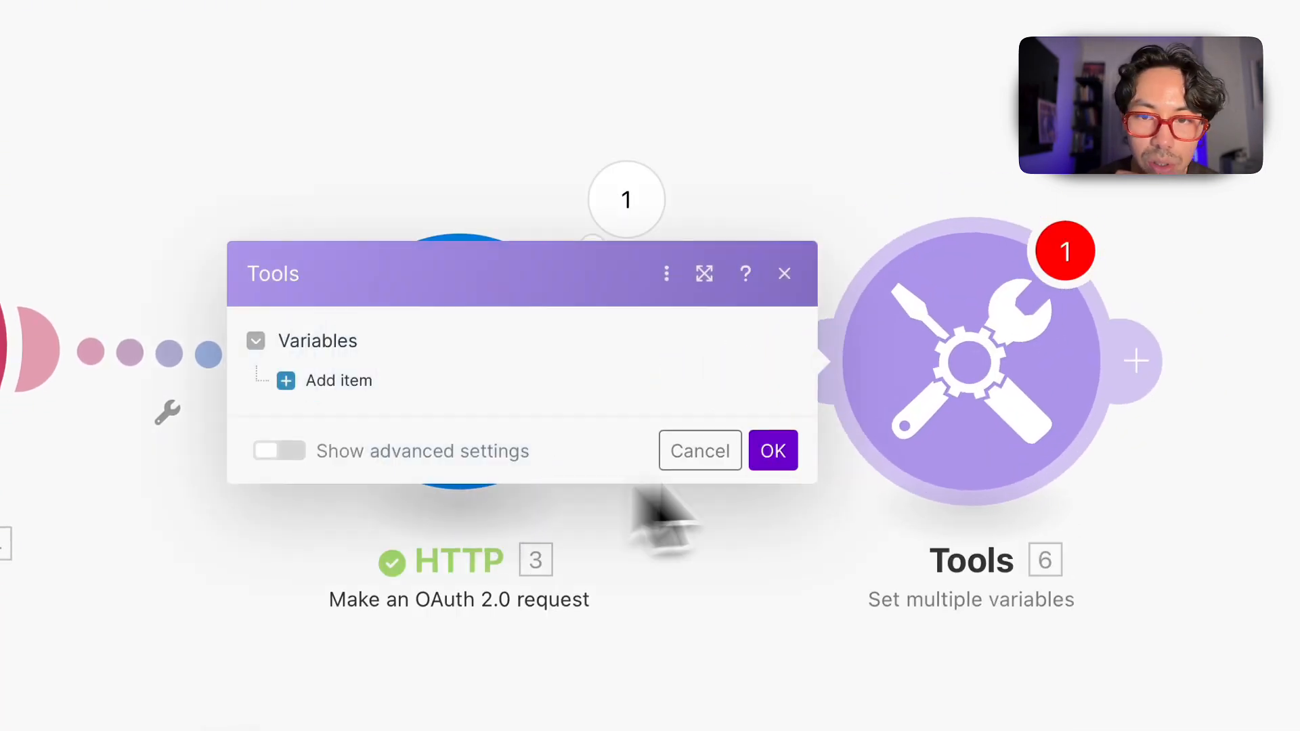
click(325, 381)
click(325, 380)
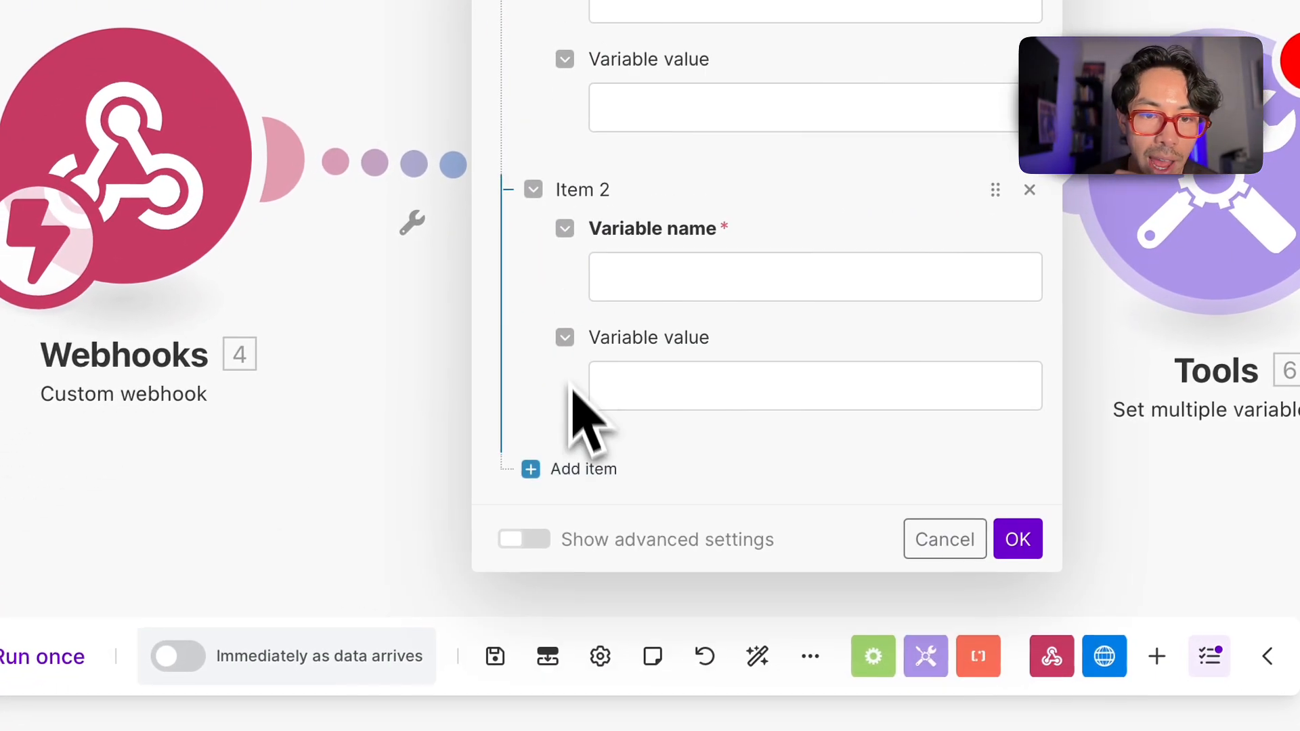
click(572, 469)
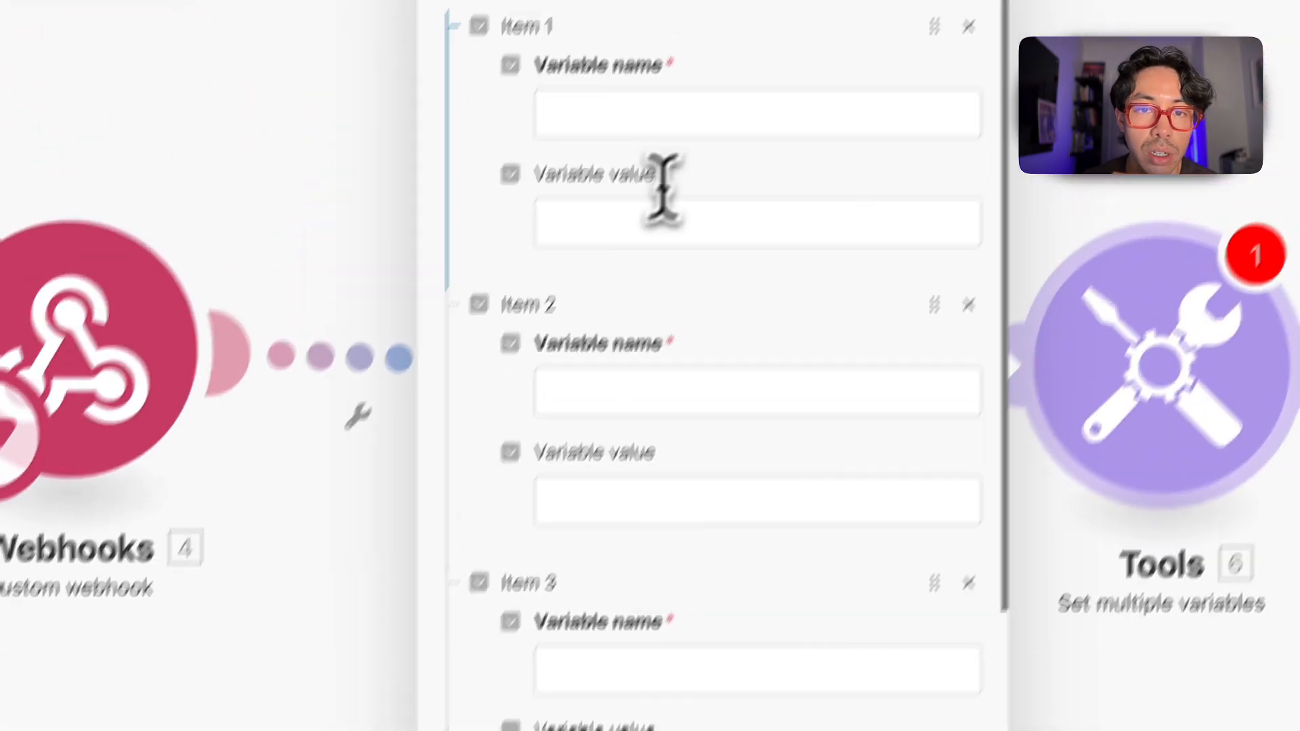
click(636, 113)
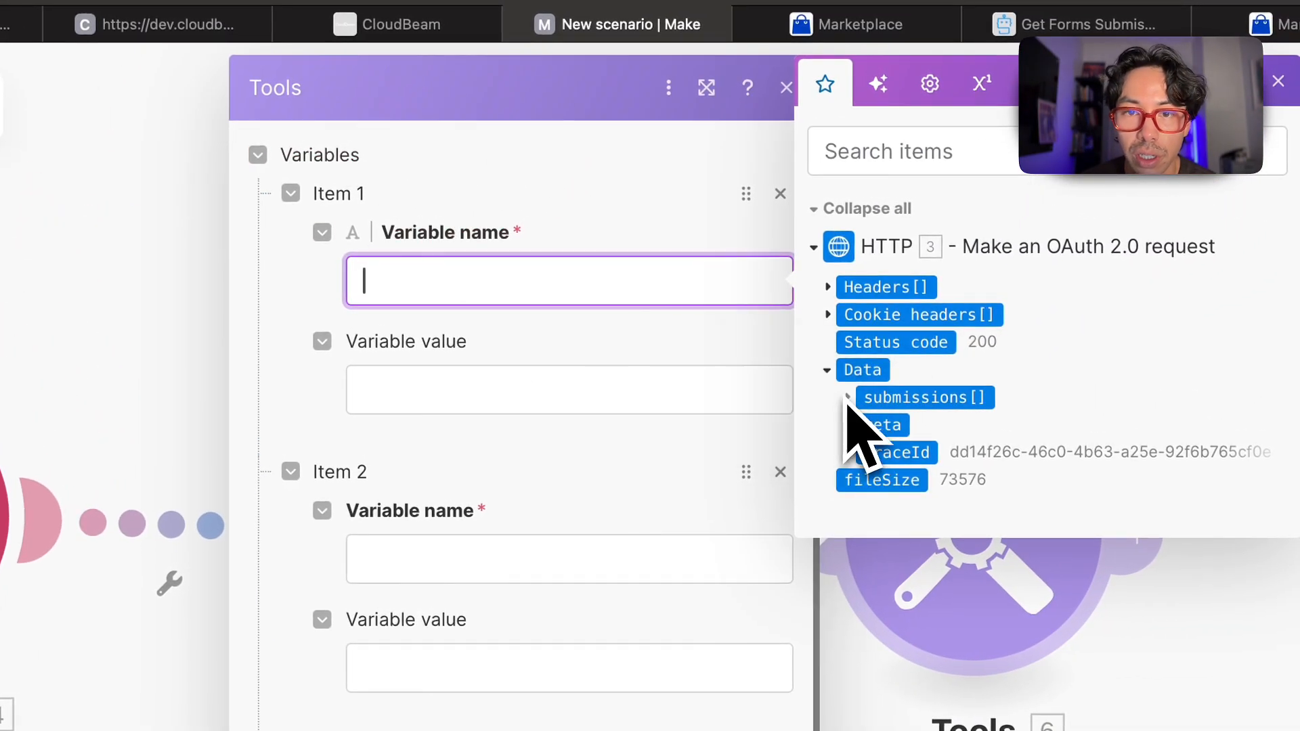
Create the contactId variable and map the submission's contactId and name fields into the first two values.
click(847, 398)
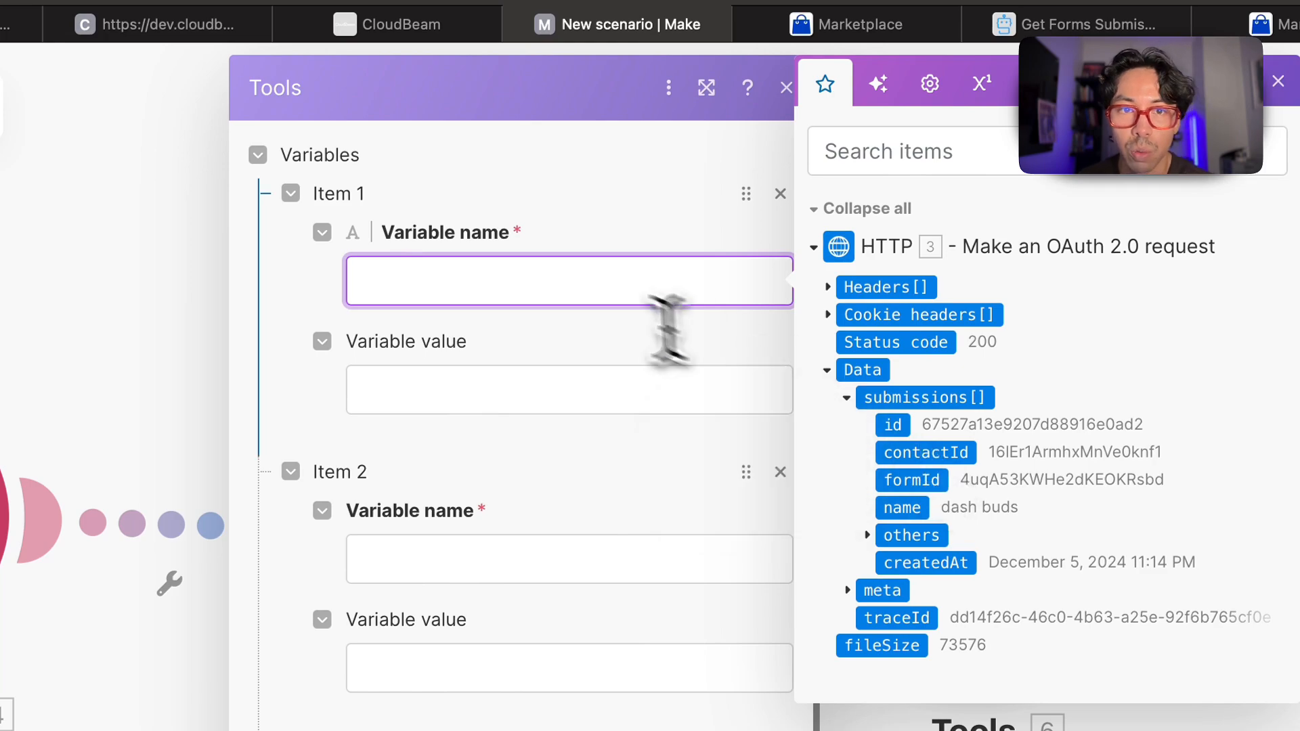
text(contactI)
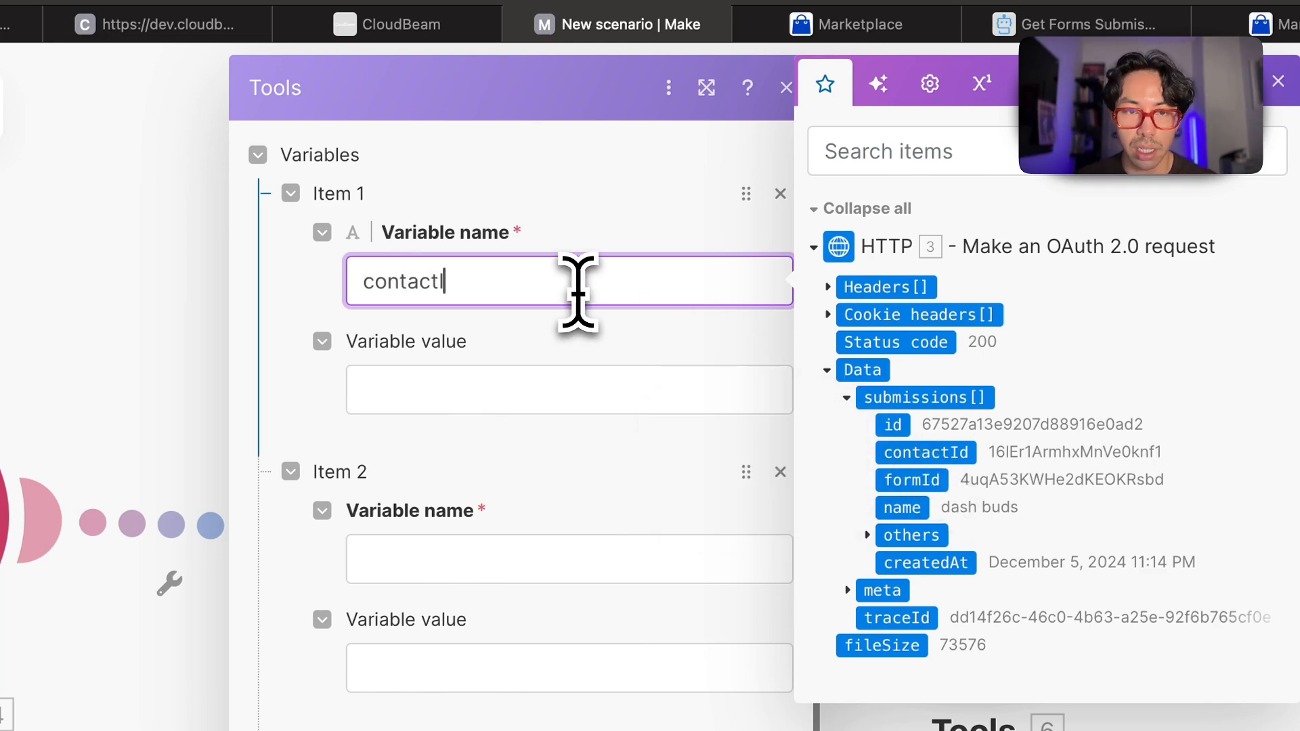
text(d)
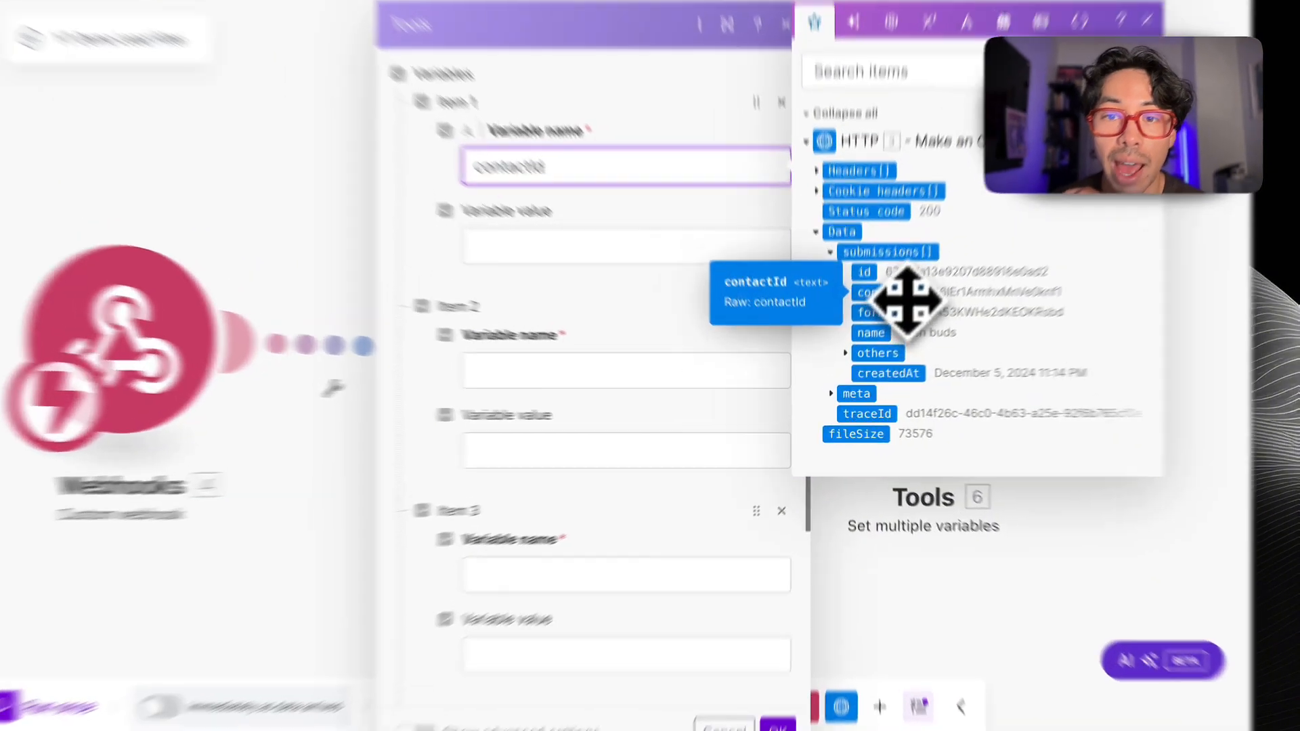
drag(877, 335, 696, 332)
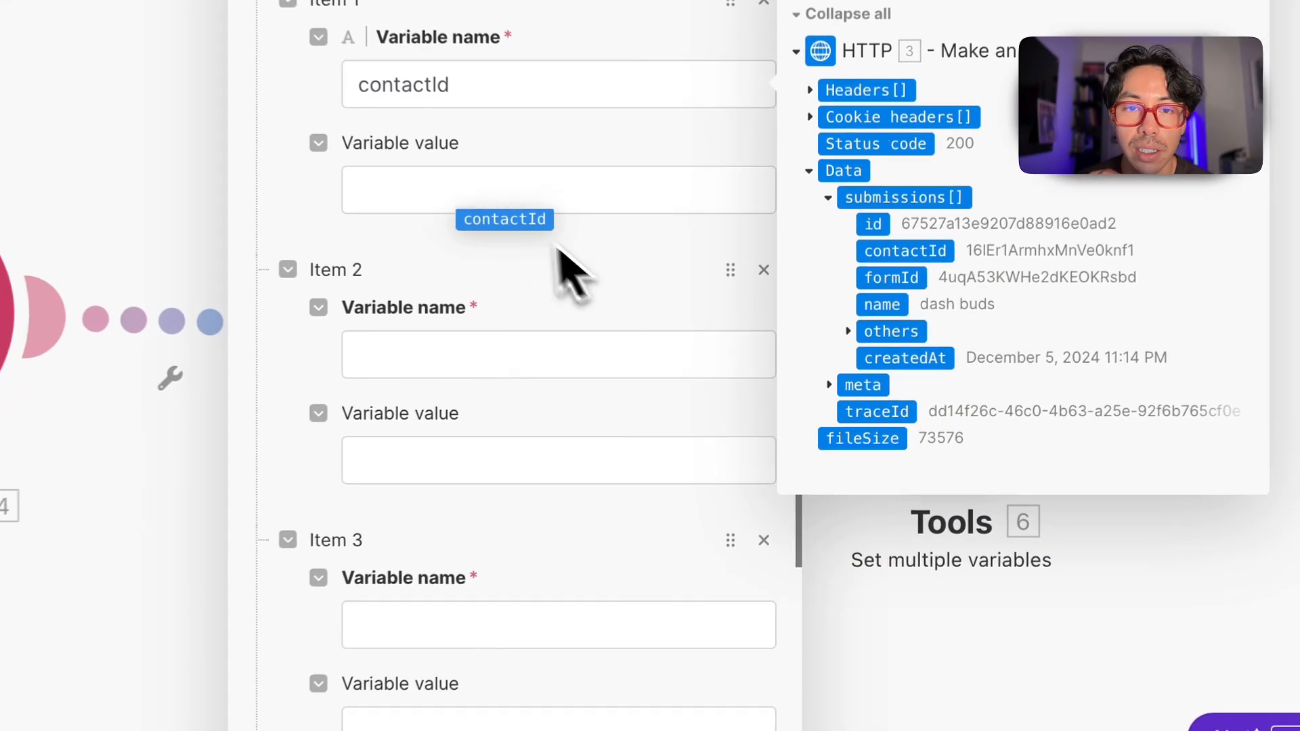
drag(559, 254, 488, 207)
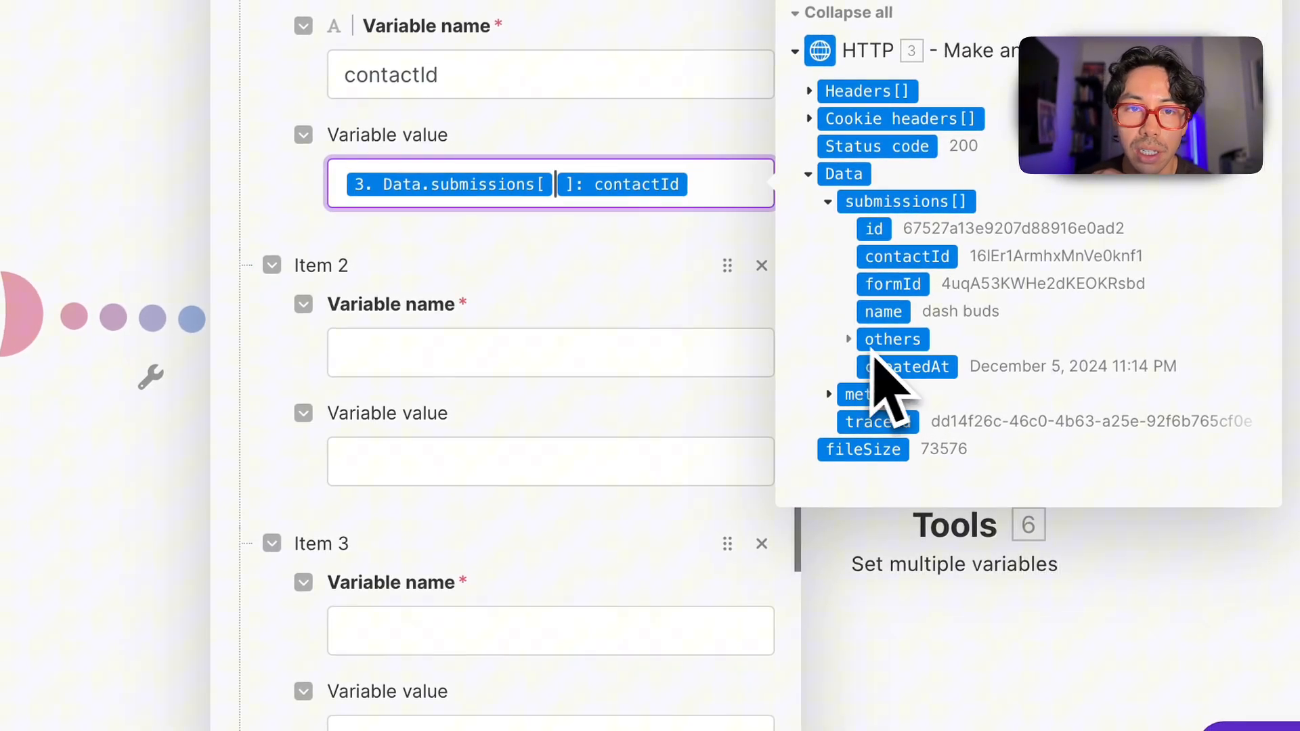
click(542, 353)
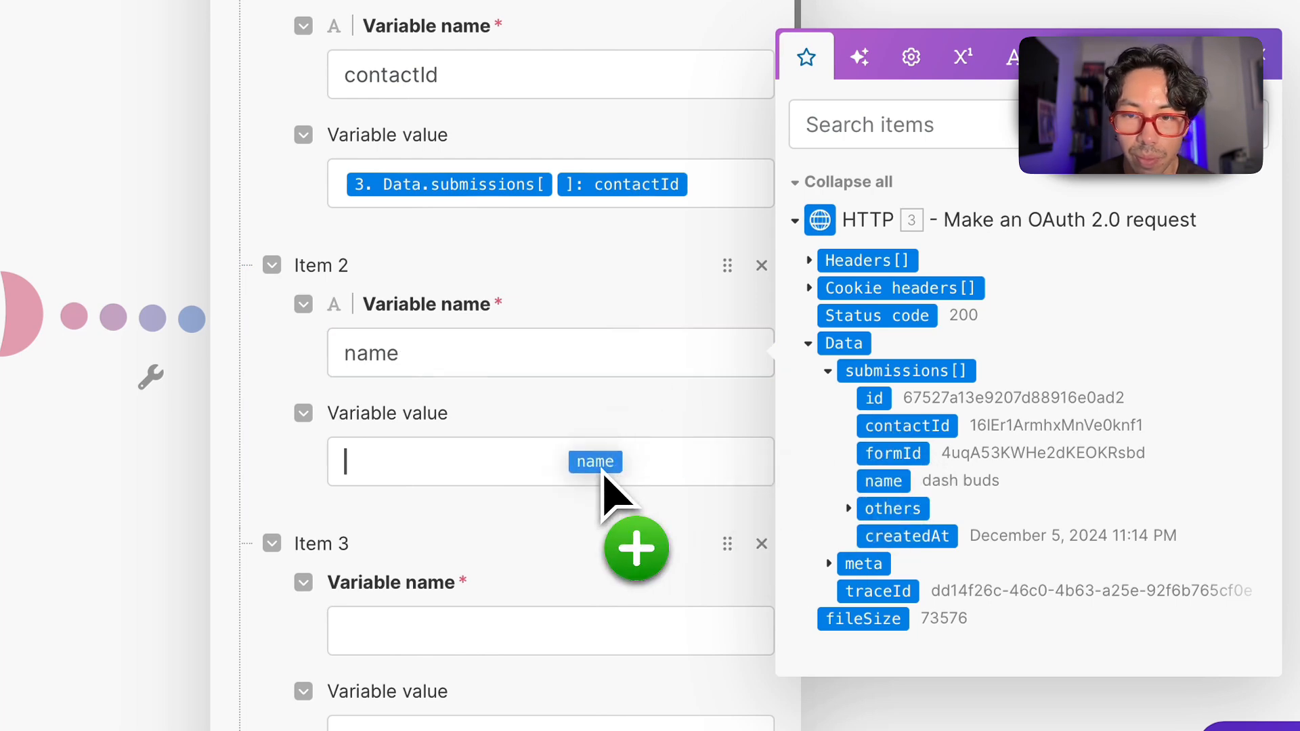
drag(603, 476, 601, 477)
Name variables budget and previousSolutions and map their values from the form's answer fields.
scroll(623, 535, down, 3)
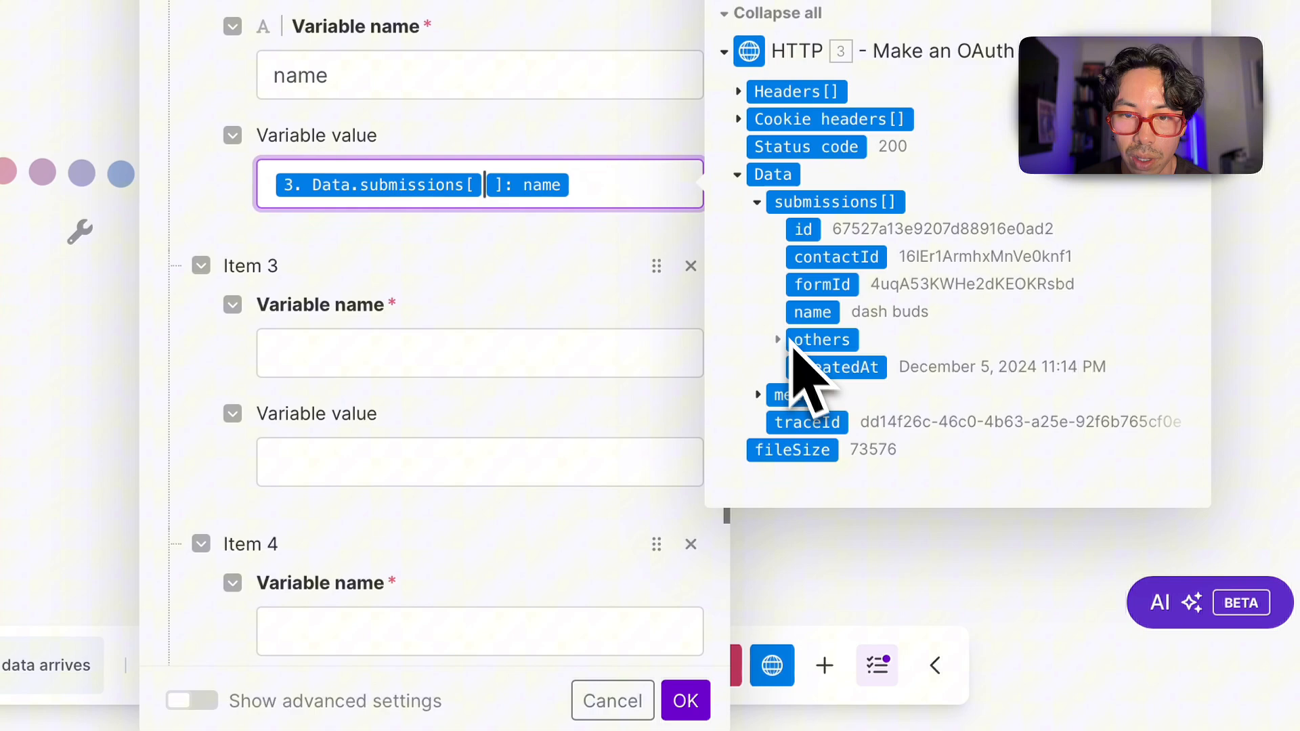
click(792, 342)
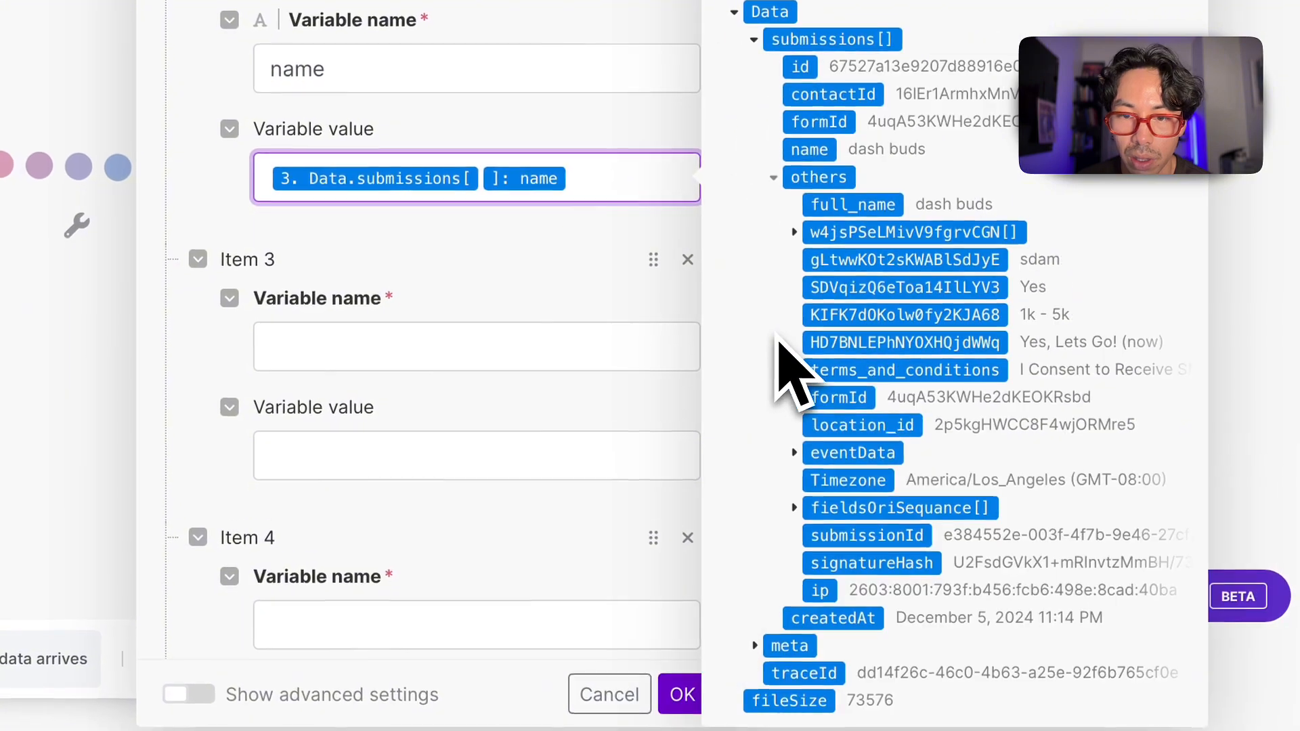
scroll(810, 383, down, 1)
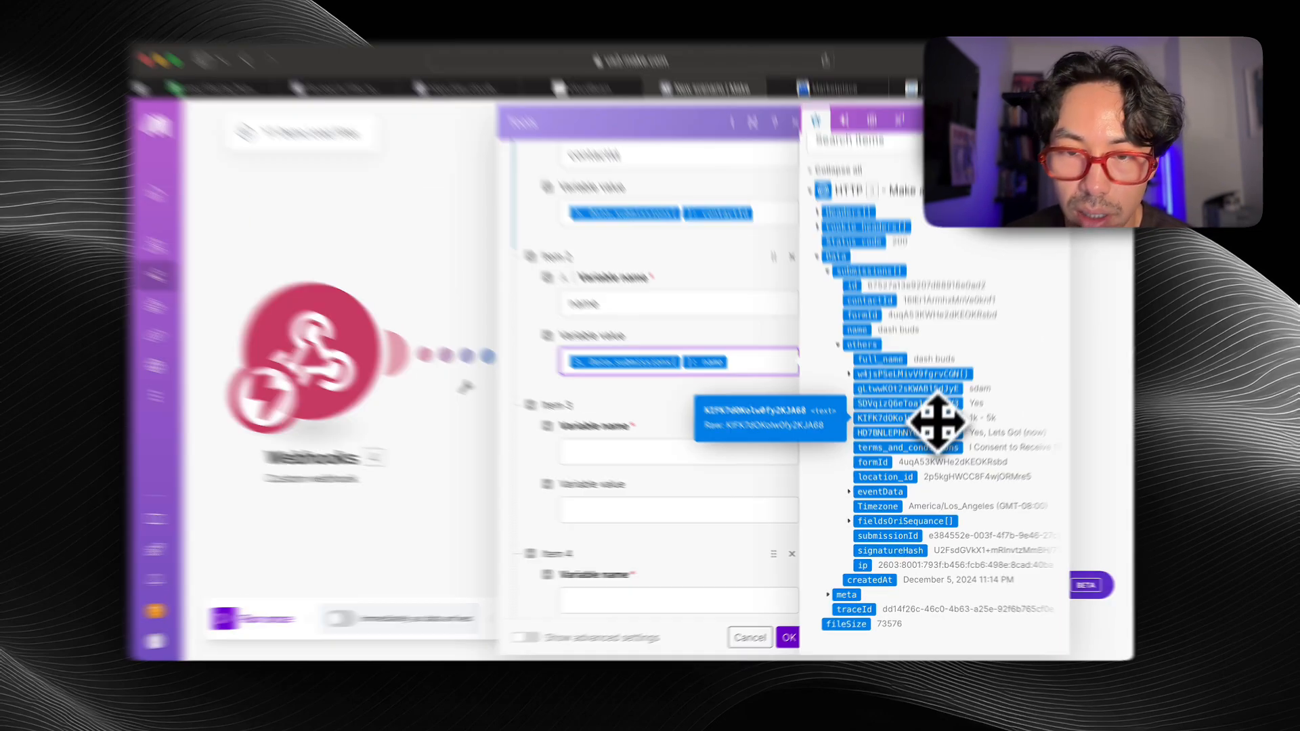
drag(936, 423, 701, 509)
click(611, 451)
text(budget)
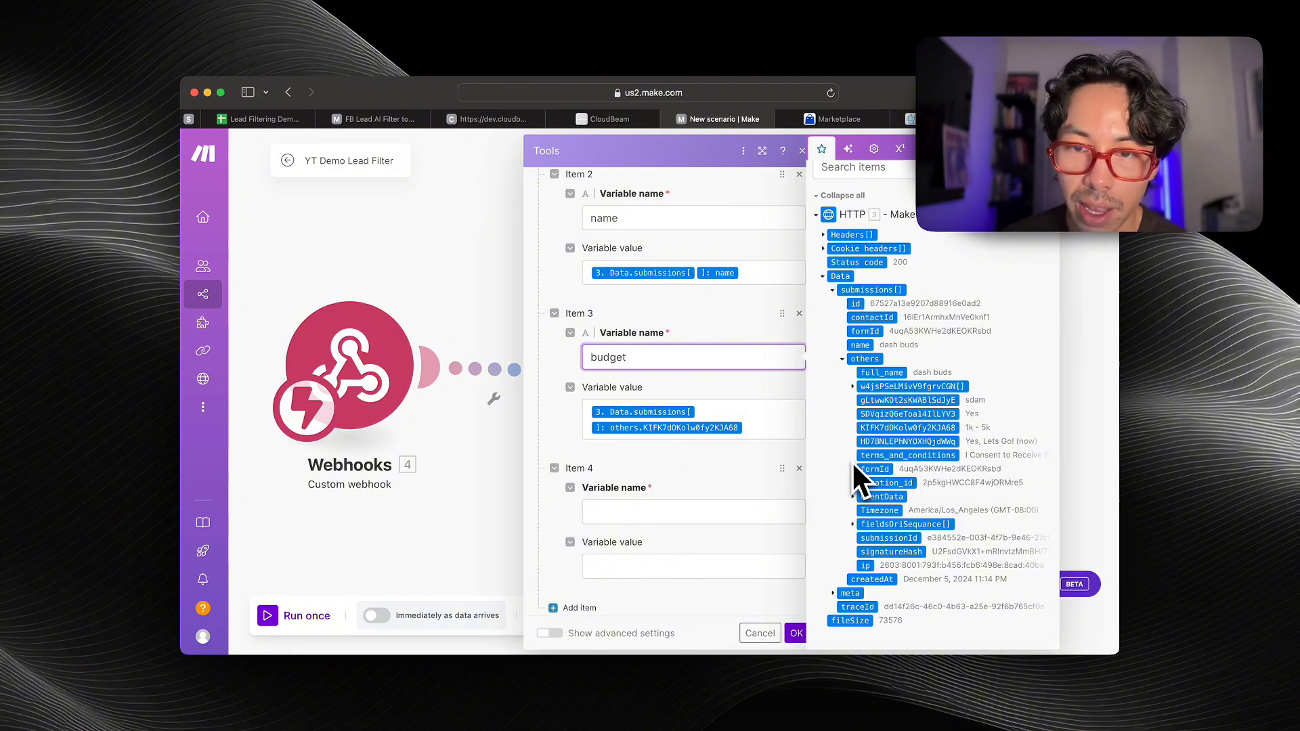
click(651, 512)
text(pre)
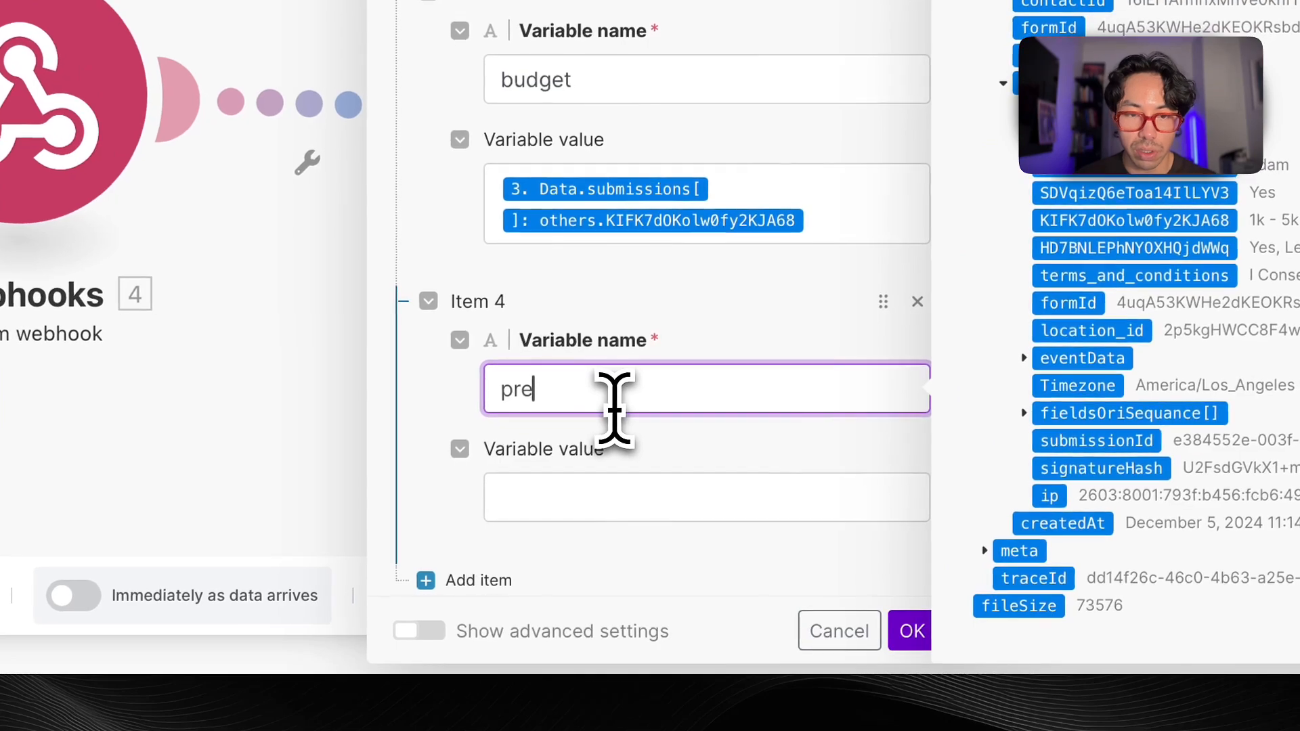
text(viousSolutions)
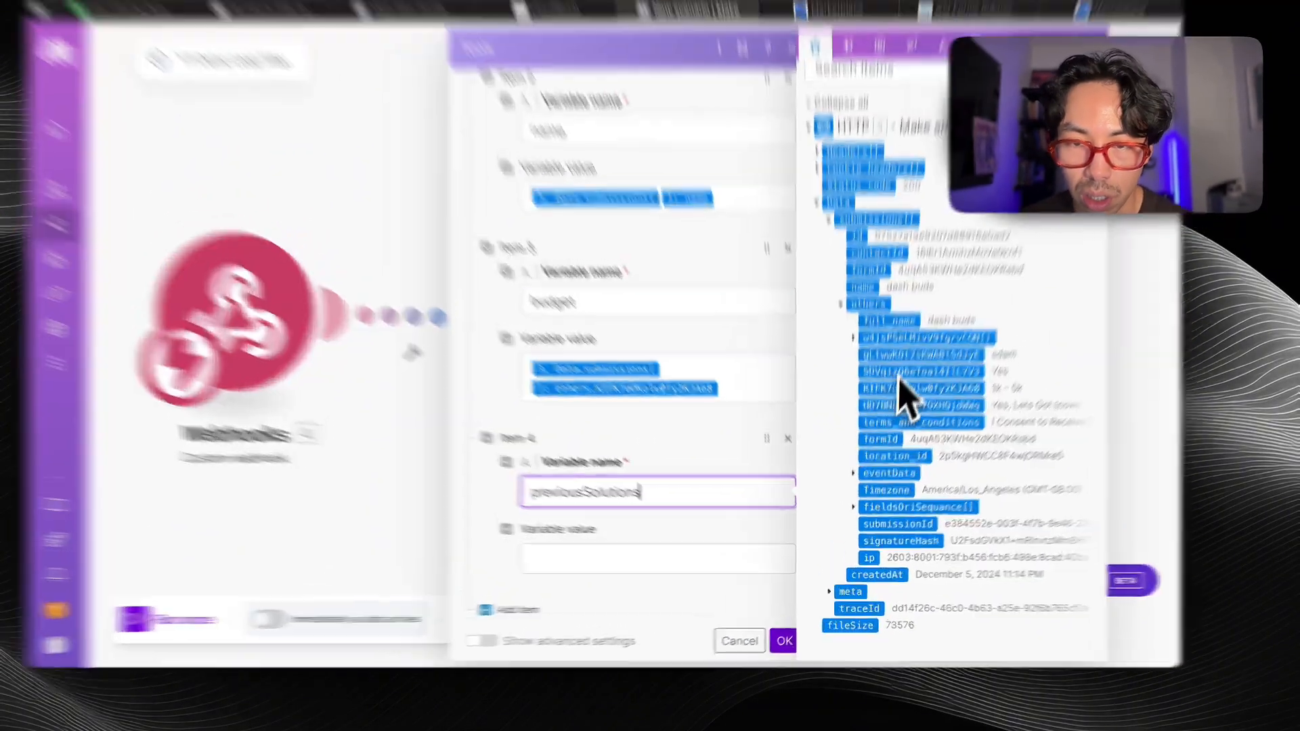
drag(907, 414, 660, 576)
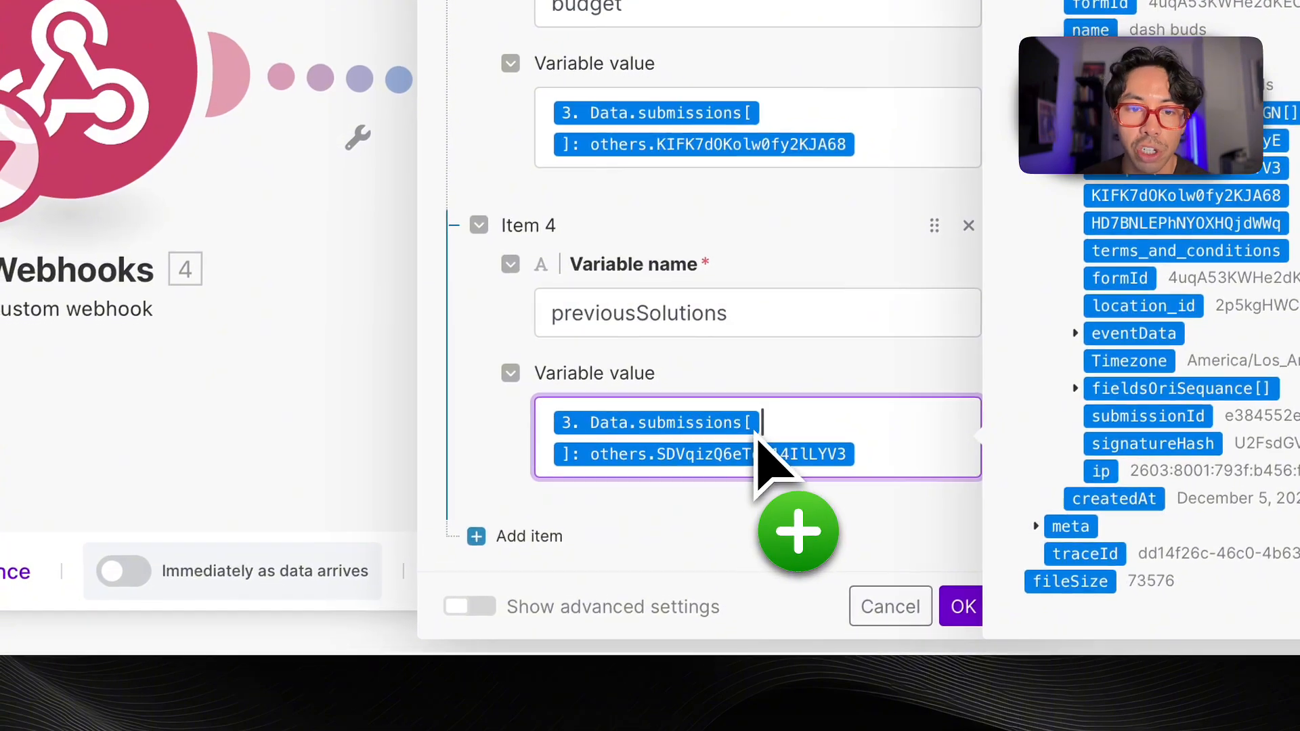
Add a fifth variable 'ready' mapped to the HD7BNLEPhNYOXHQjdWWq answer field.
click(540, 541)
scroll(653, 484, down, 2)
scroll(670, 483, up, 5)
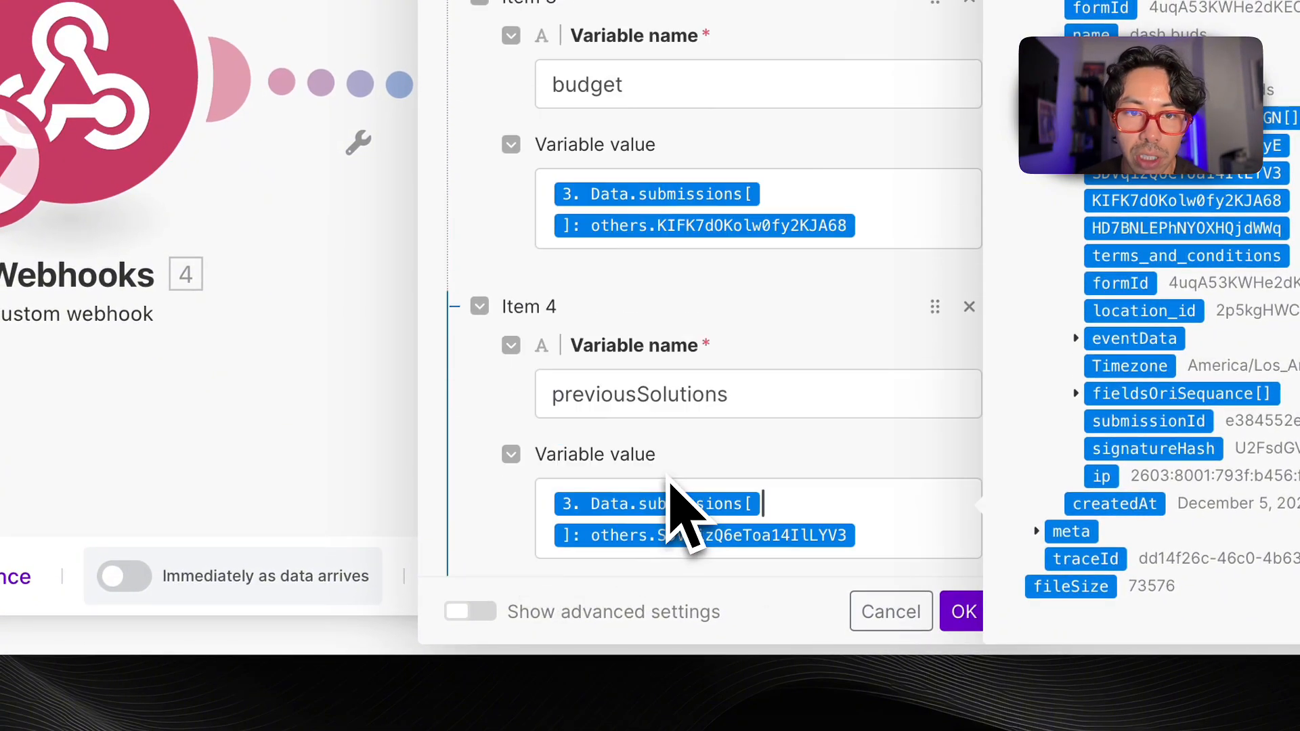
scroll(648, 566, down, 5)
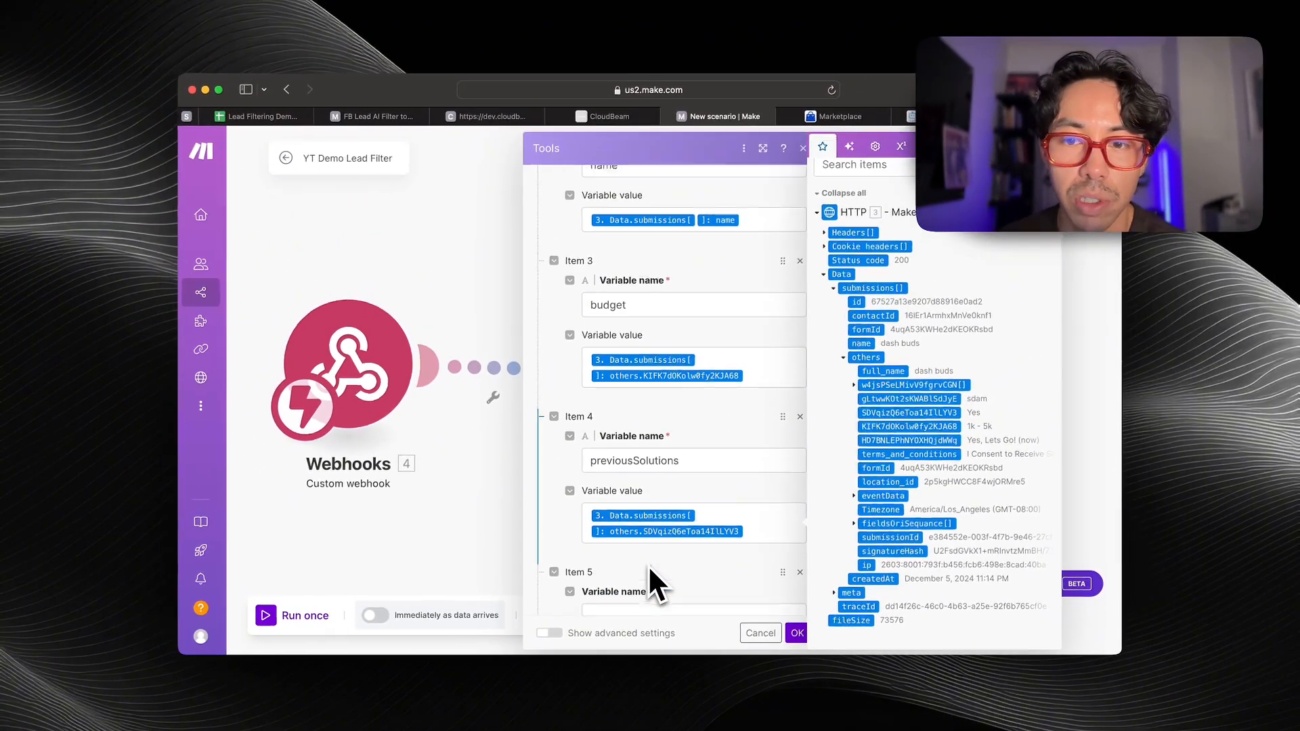
click(625, 499)
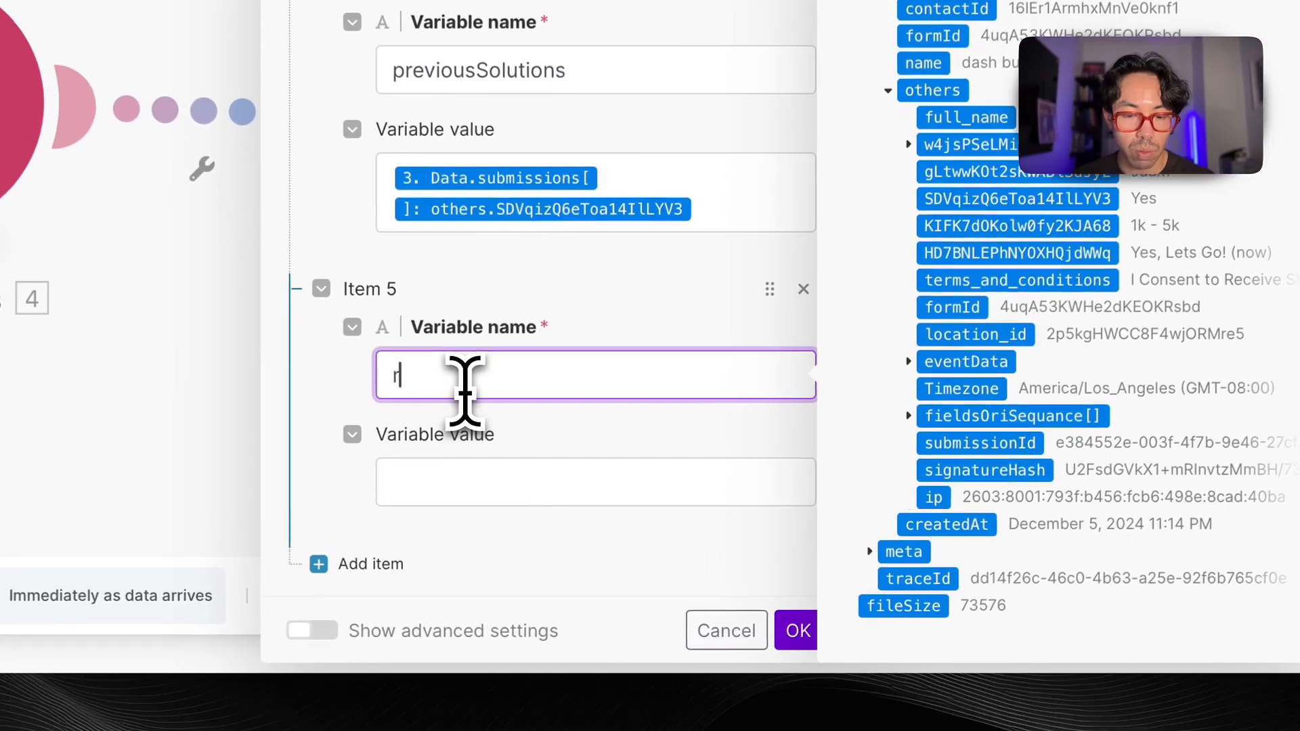
text(ready)
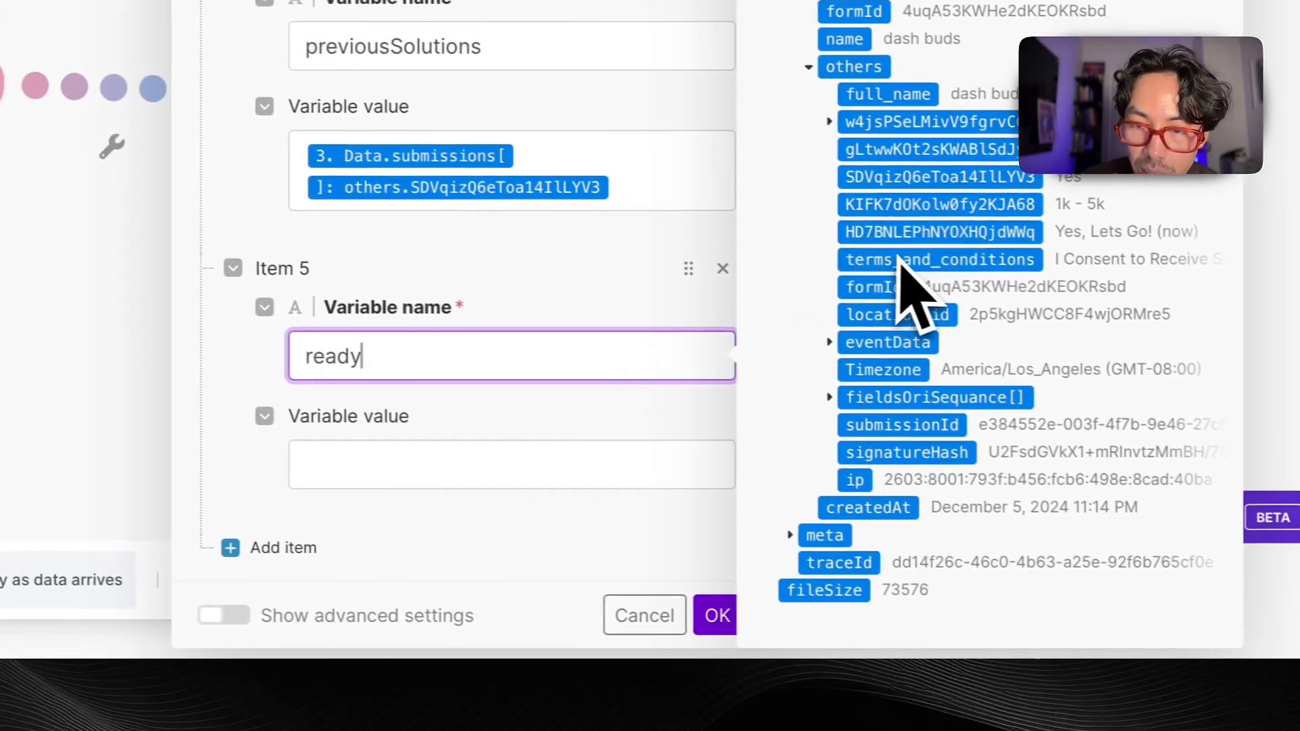
drag(1016, 250, 838, 480)
drag(733, 461, 566, 464)
Save the variables and add a Google Sheets Update a Row module after Tools.
click(712, 625)
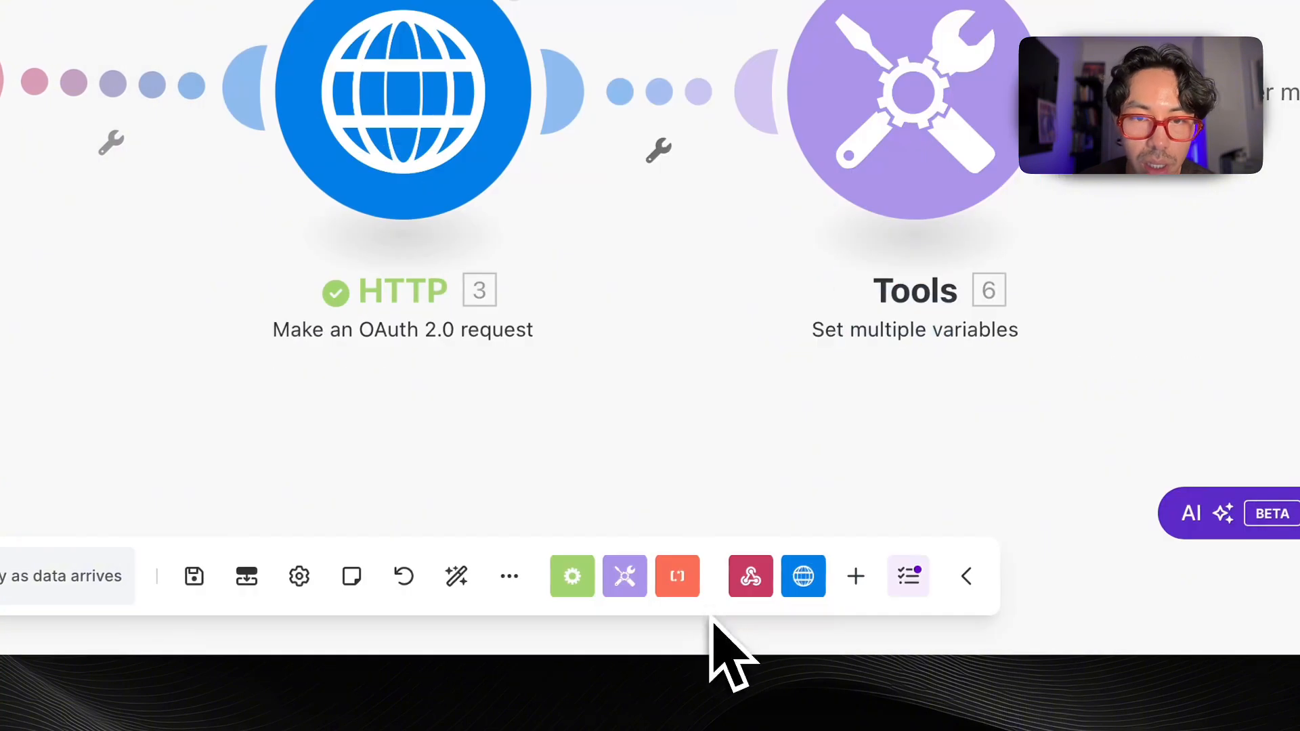
click(822, 364)
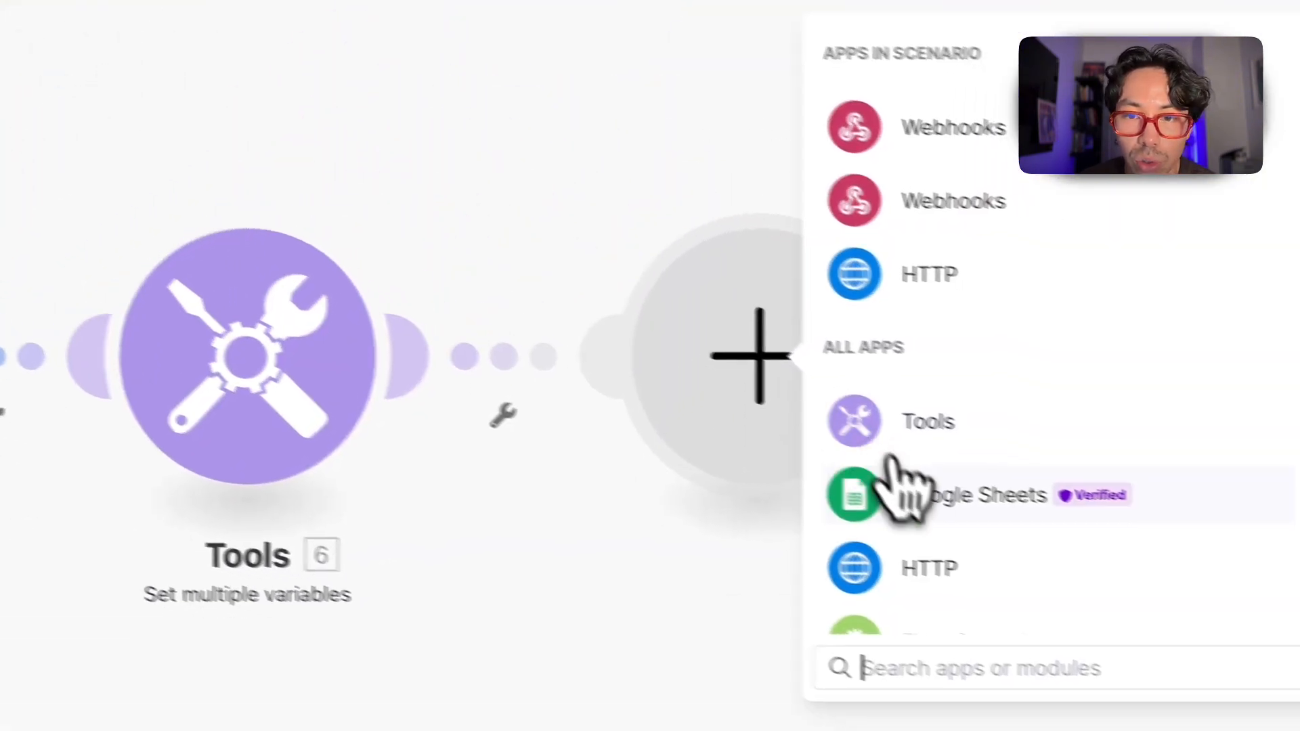
click(882, 494)
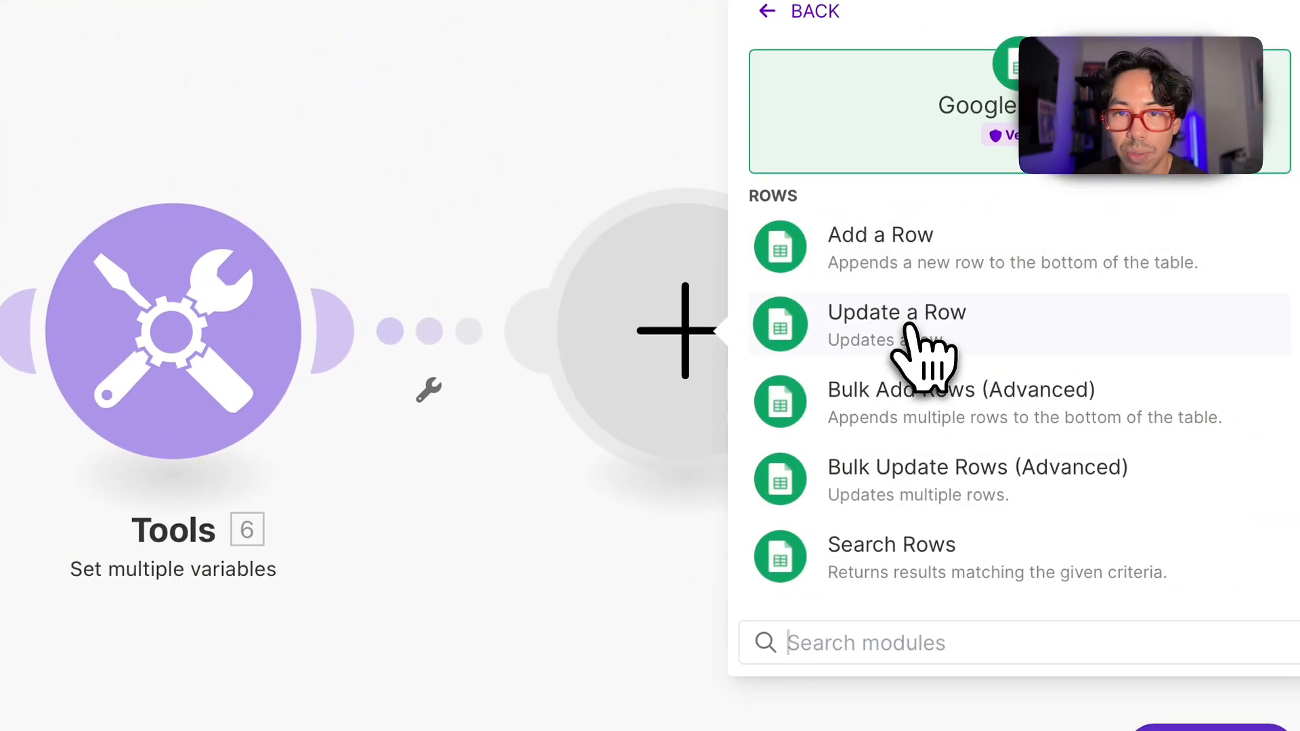
click(924, 338)
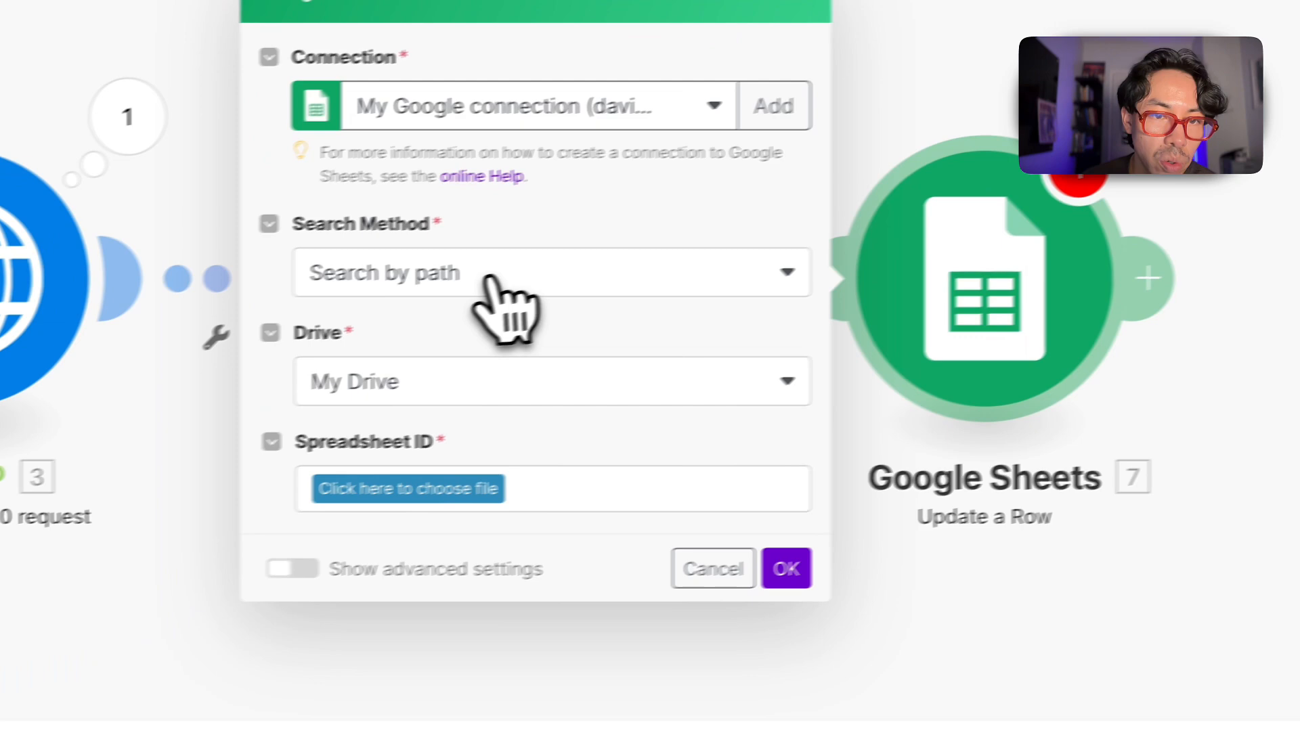
Point Update a Row by path to Sheet1 of Lead Filtering Demo in My Drive.
click(515, 271)
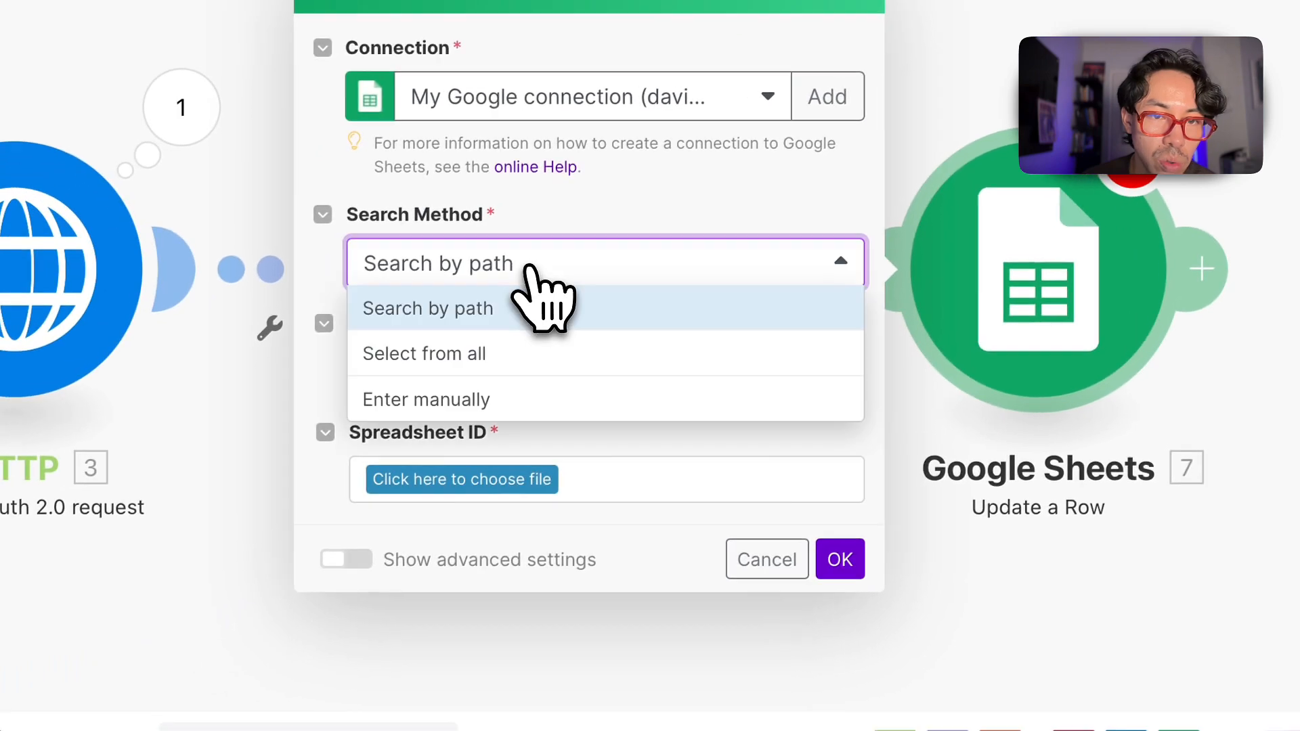
click(535, 308)
click(504, 371)
click(508, 413)
click(488, 479)
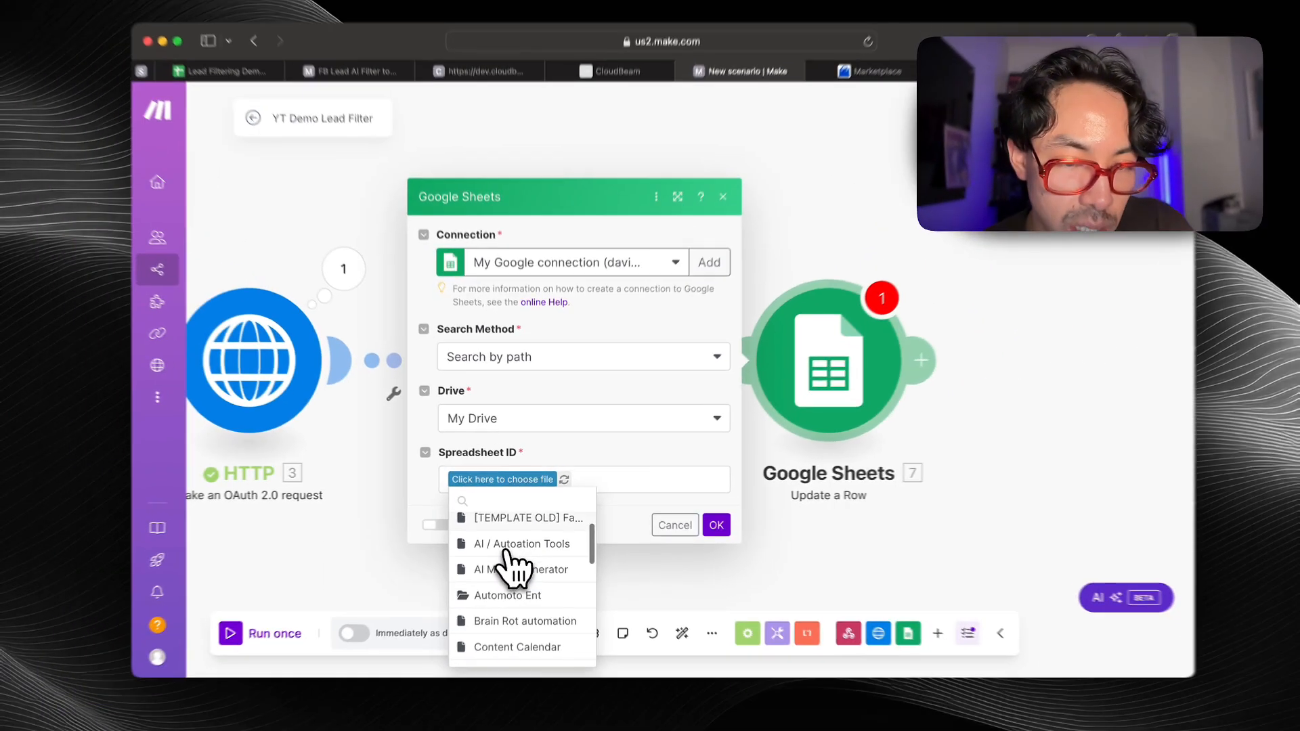
scroll(477, 610, down, 5)
scroll(515, 555, down, 3)
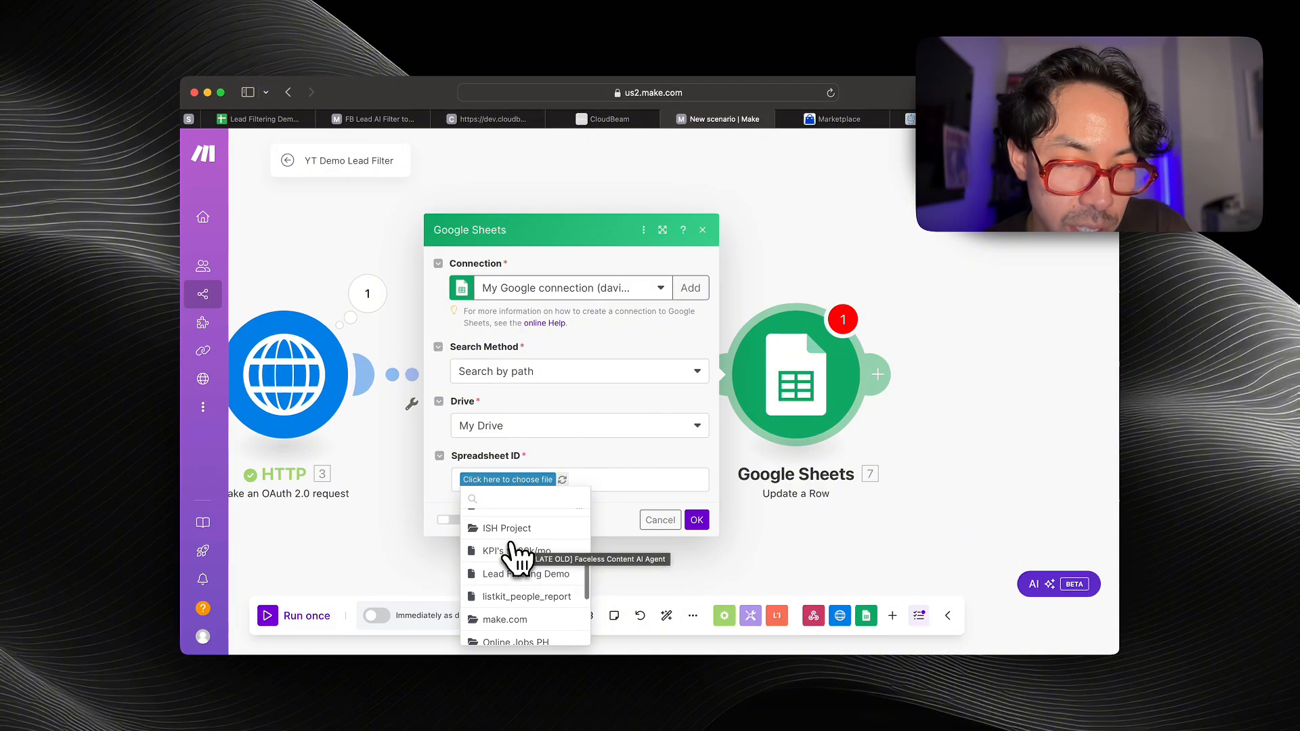
click(513, 558)
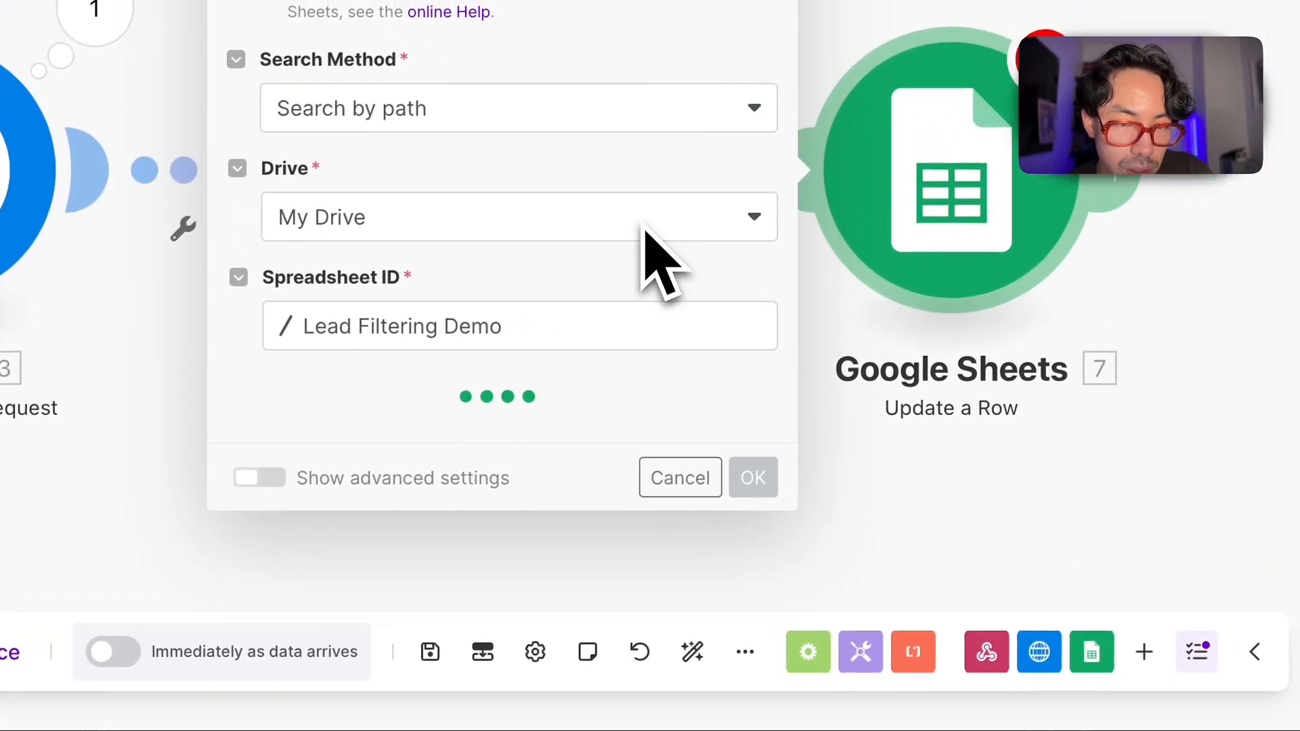
click(567, 413)
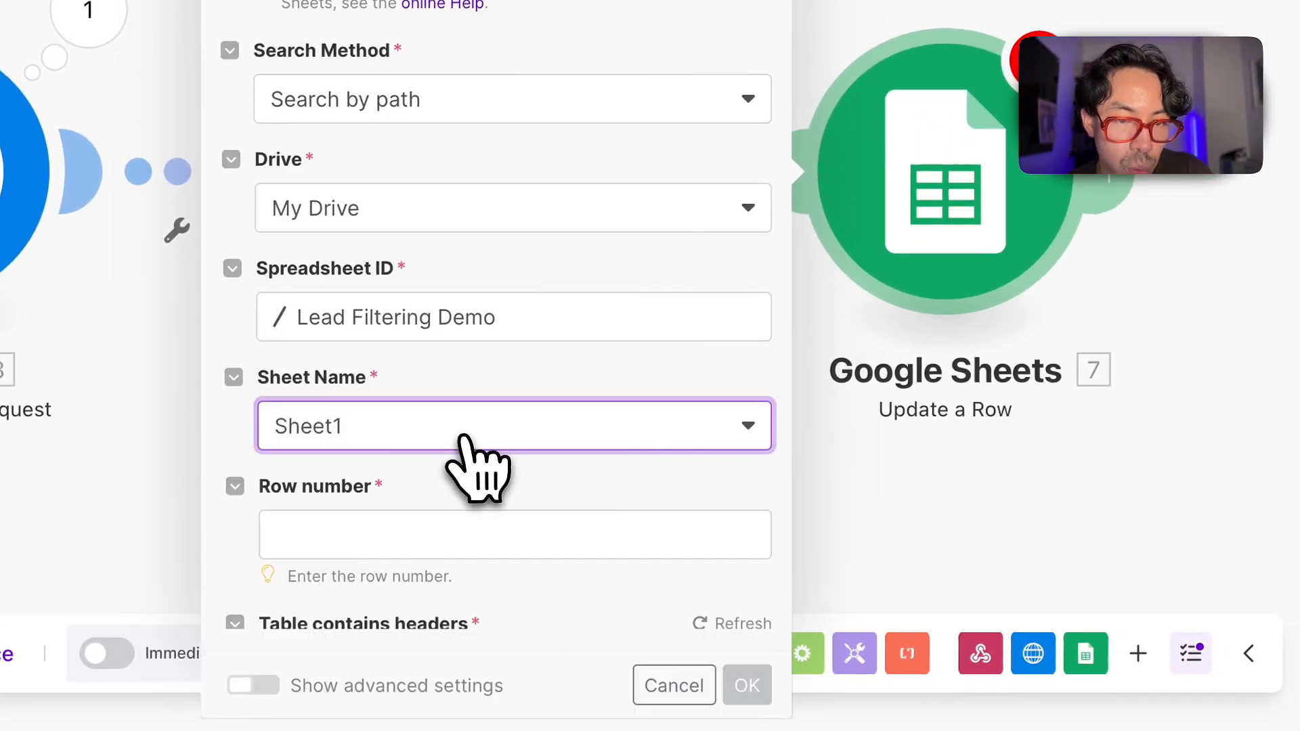
scroll(447, 473, down, 2)
click(421, 446)
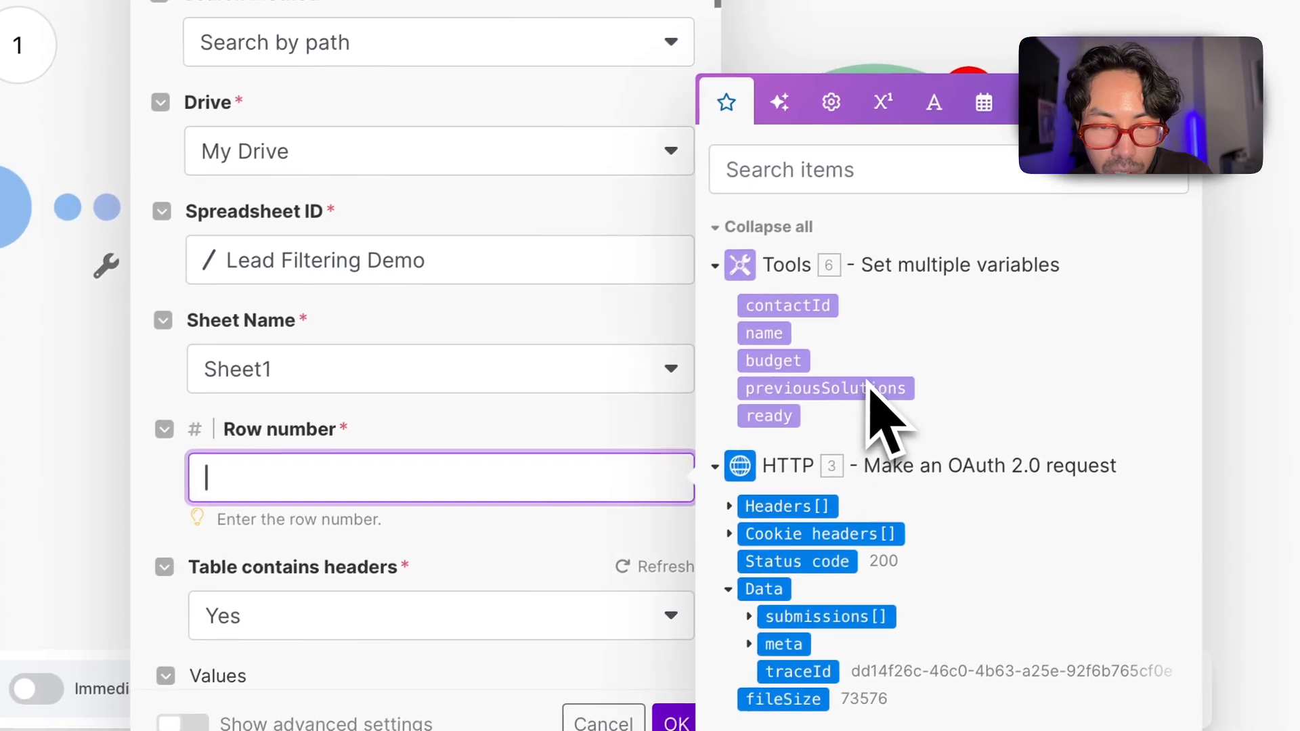
click(625, 480)
click(545, 483)
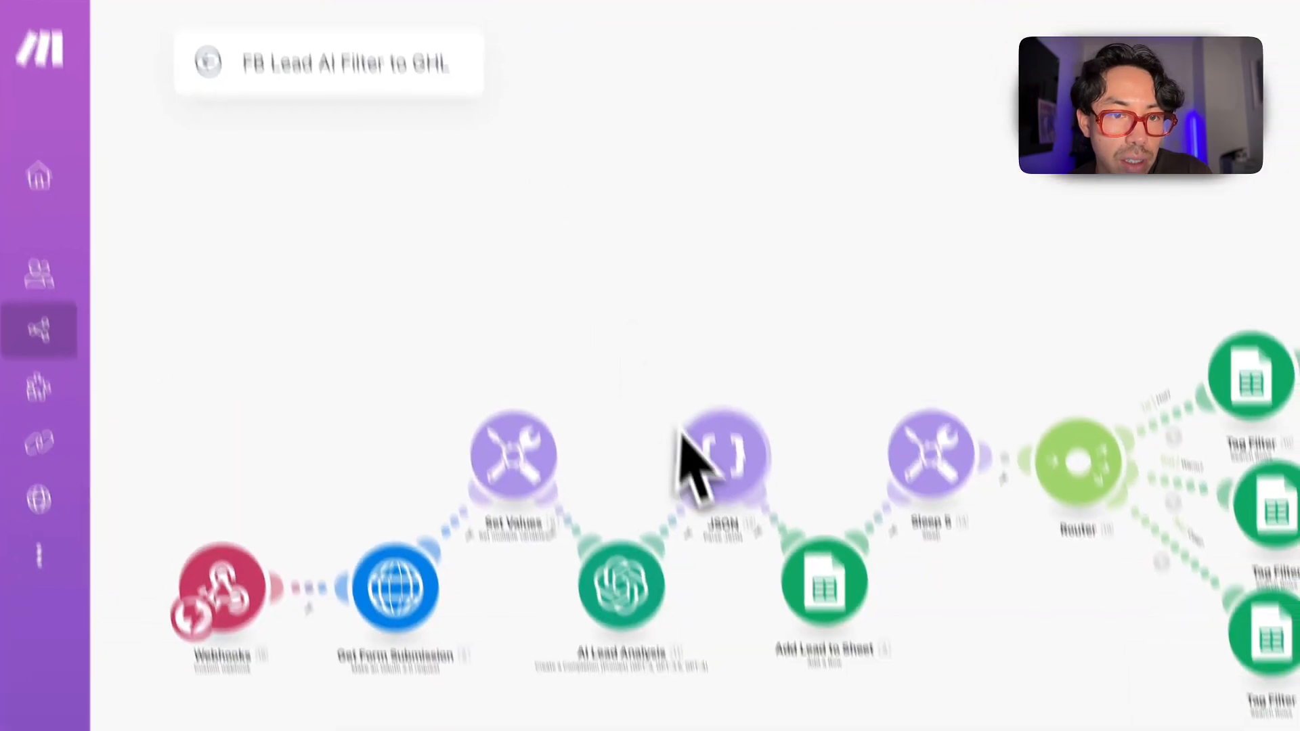
Copy the AI Lead Analysis module from the finished reference scenario.
click(514, 459)
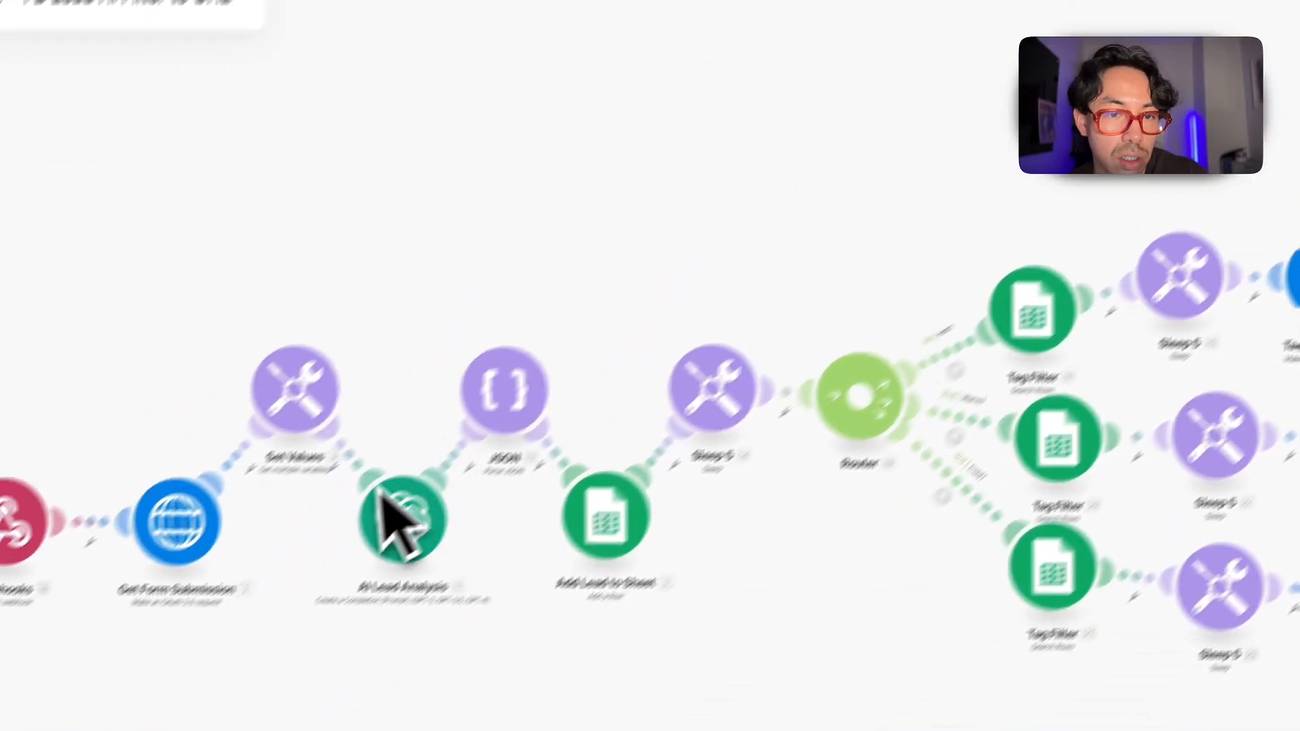
right_click(374, 541)
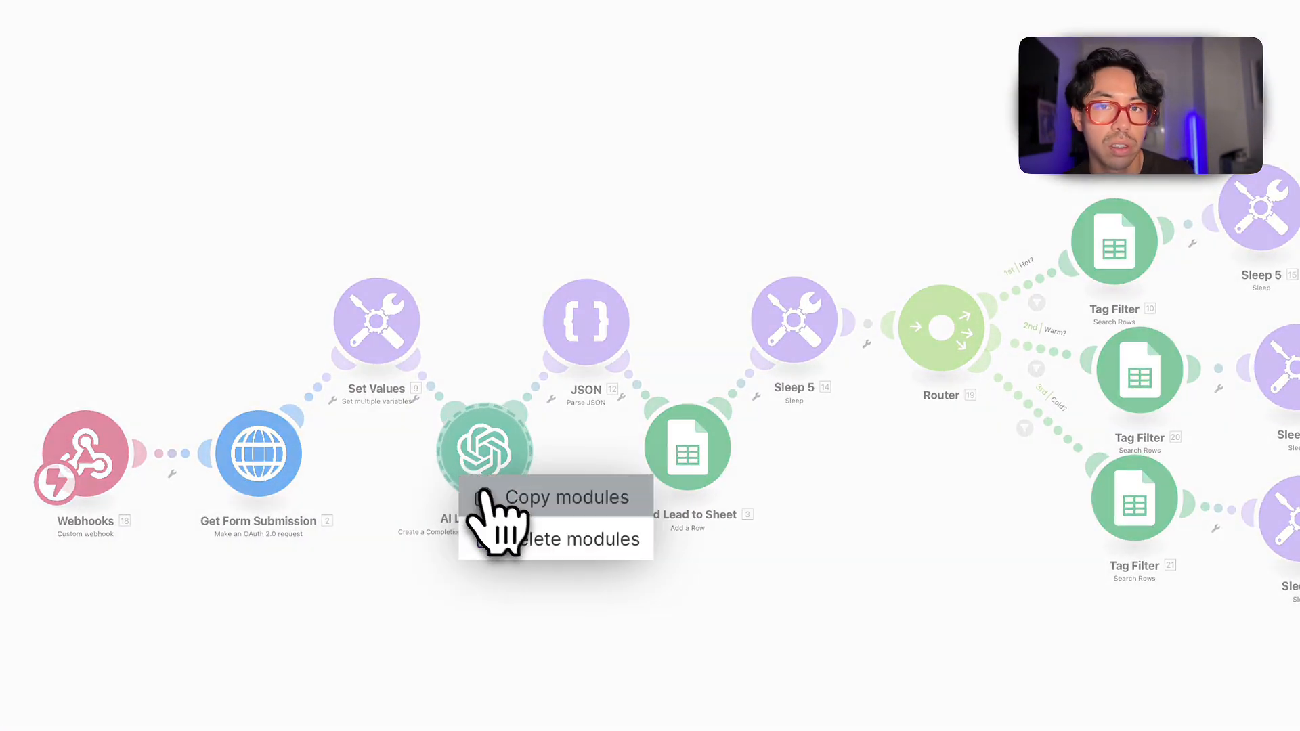
click(483, 494)
click(669, 155)
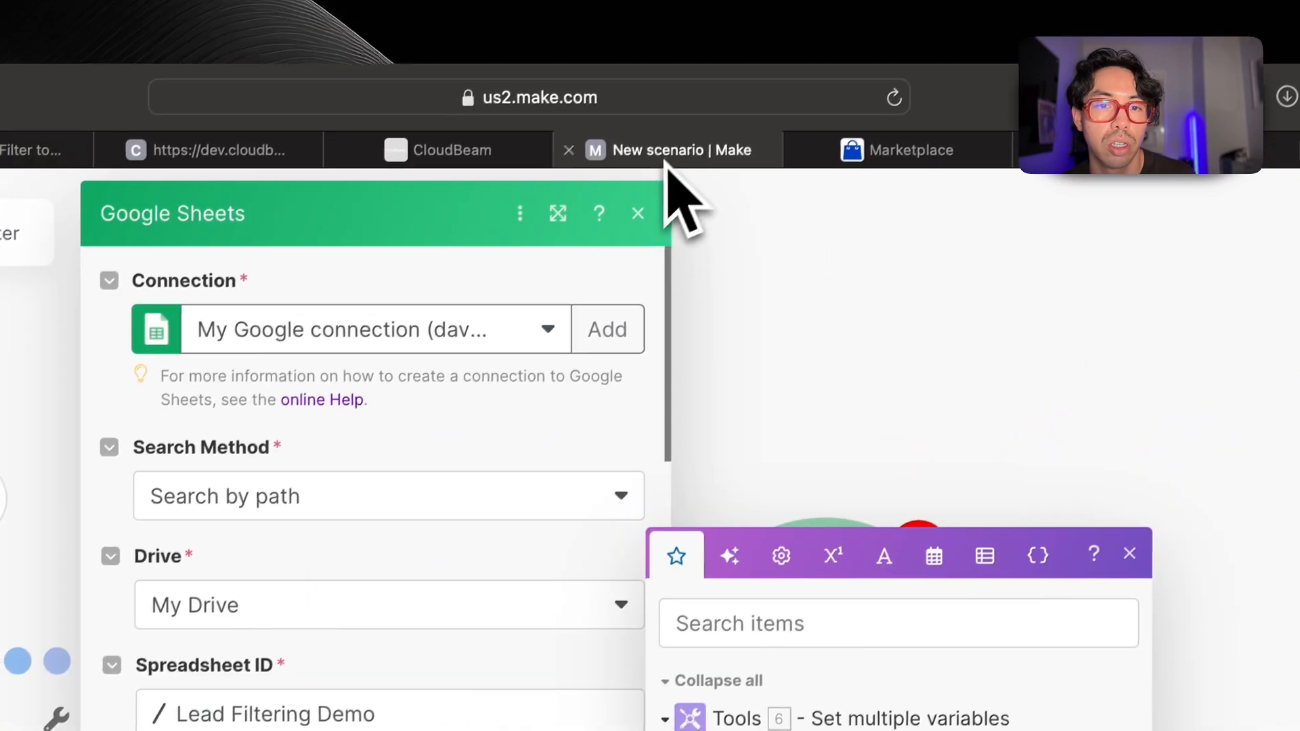
Reposition and relink the Google Sheets module after Tools, adding an empty module after it.
click(682, 414)
right_click(573, 513)
click(640, 569)
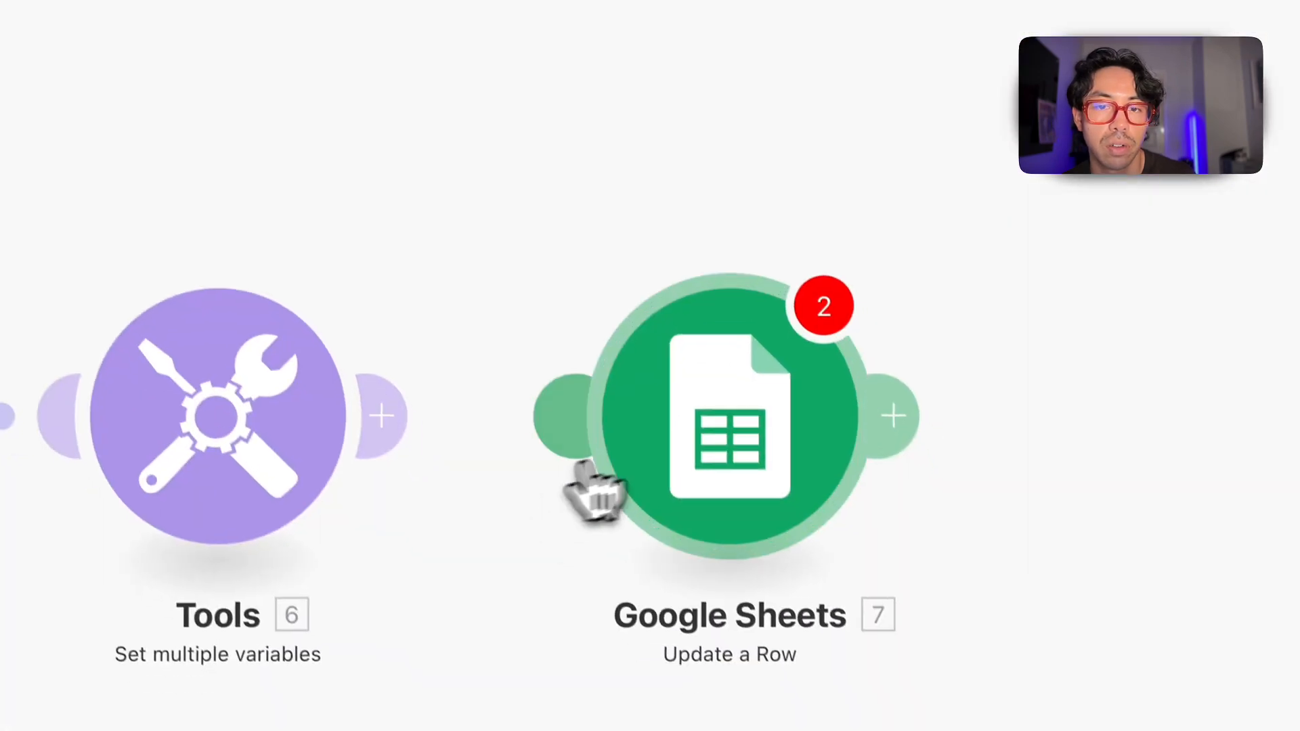
drag(752, 545, 847, 350)
click(847, 351)
double_click(887, 406)
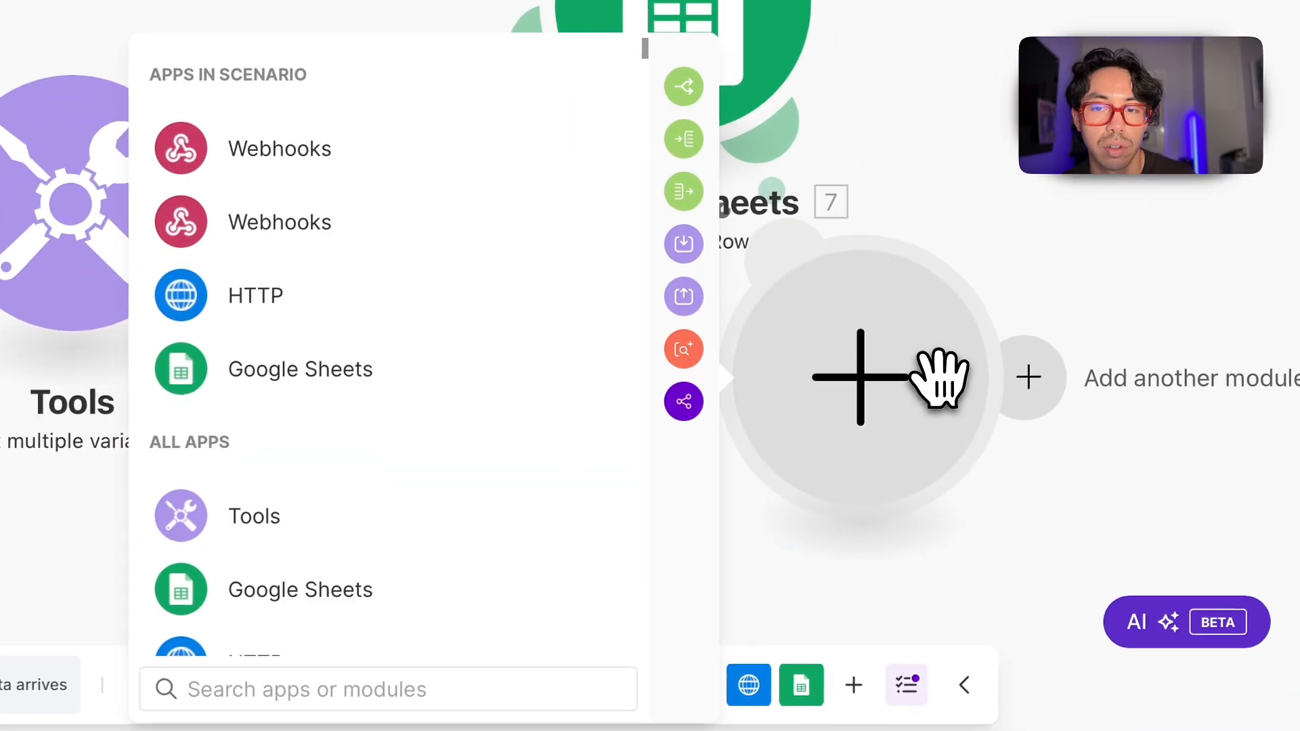
Delete the empty module and paste the copied AI Lead Analysis module onto the canvas.
right_click(897, 411)
click(887, 434)
right_click(592, 317)
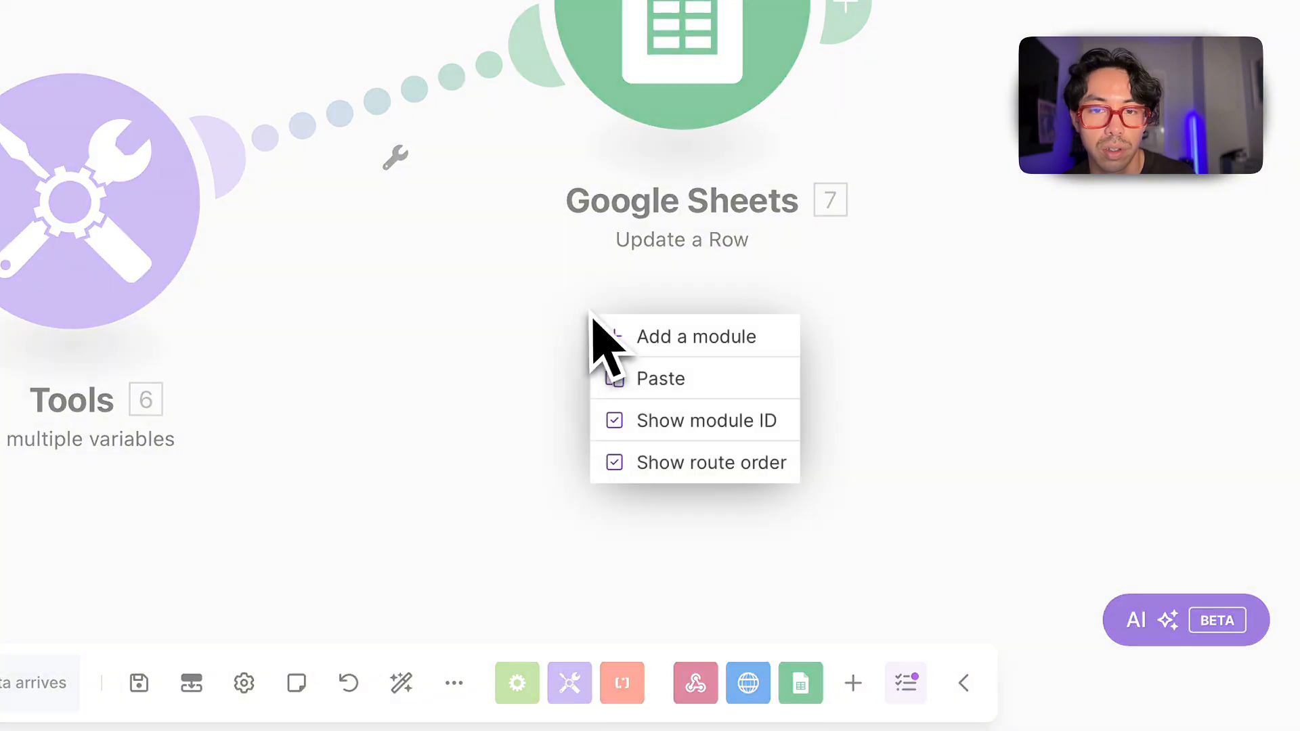
click(629, 359)
Unlink Google Sheets from Tools, link Tools to AI Lead Analysis, and auto-align the modules.
right_click(887, 308)
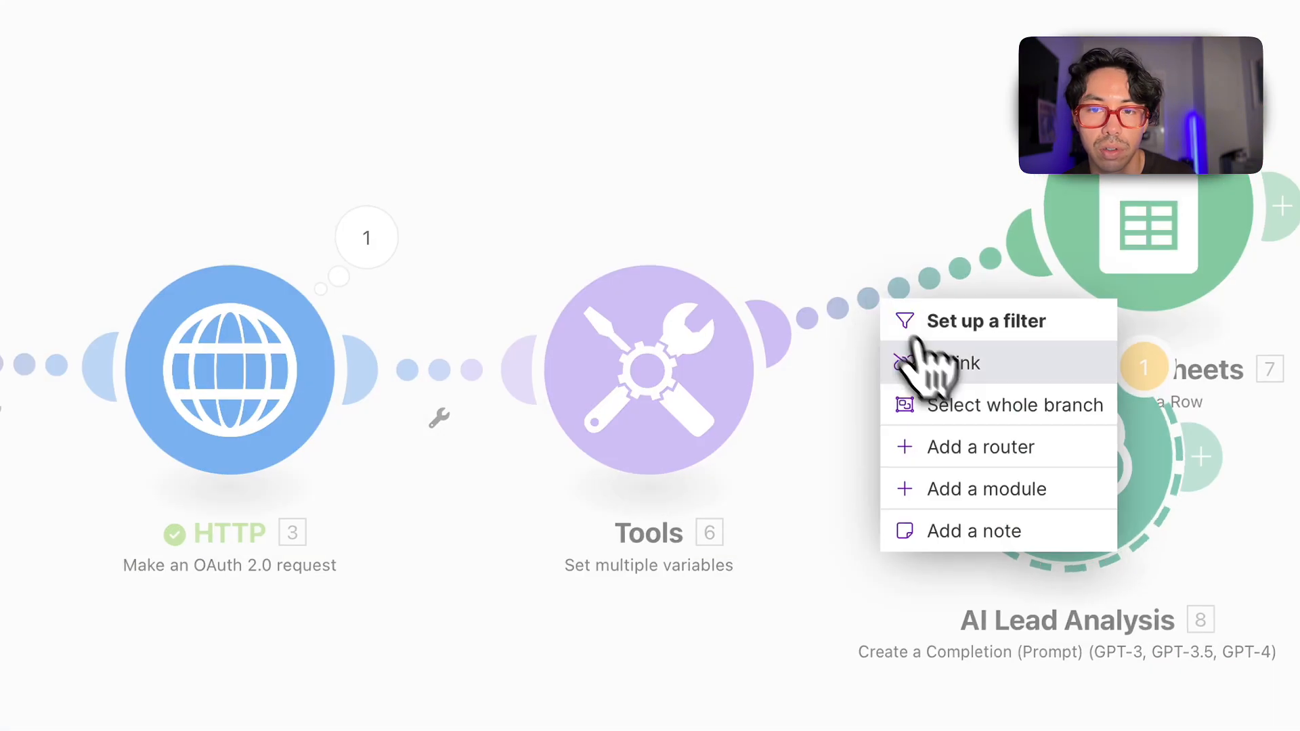
click(928, 363)
drag(946, 398, 682, 464)
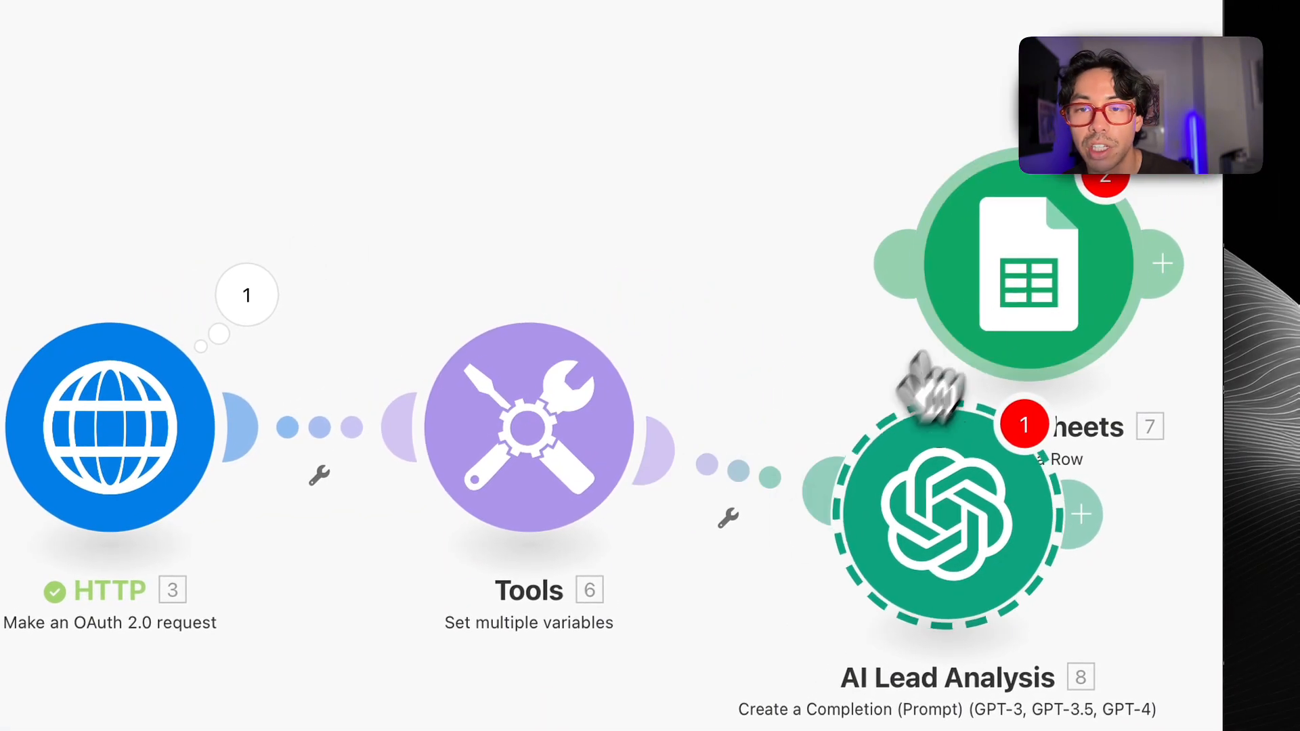
drag(923, 377, 732, 250)
click(554, 589)
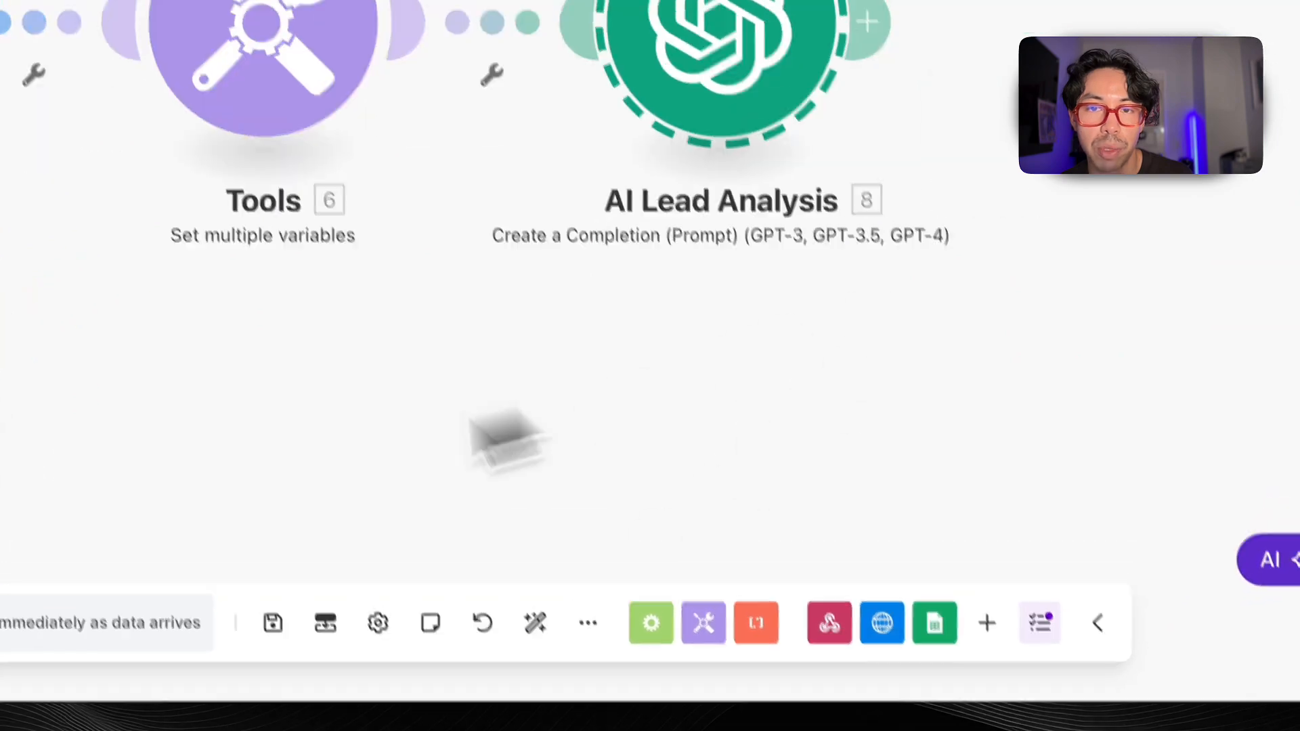
Keep Create a Chat Completion in AI Lead Analysis and review its lead-scoring system message.
click(807, 203)
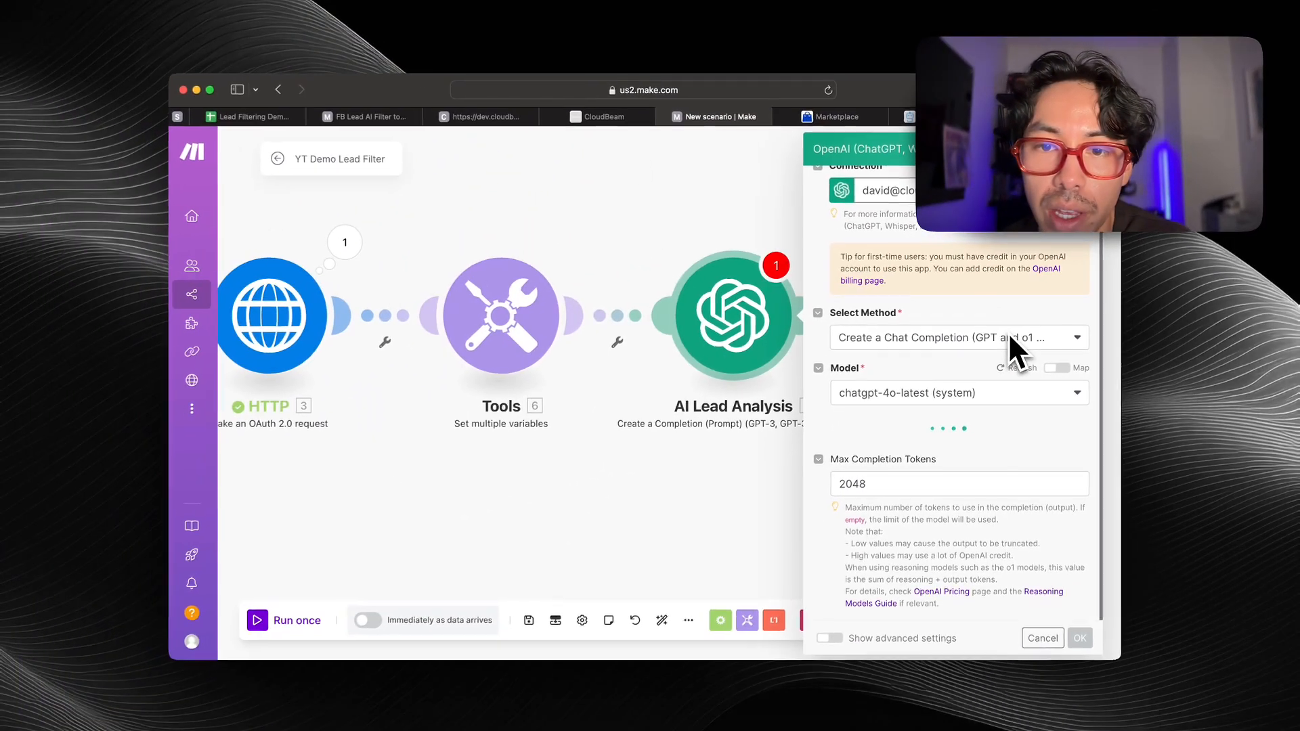
scroll(927, 416, down, 2)
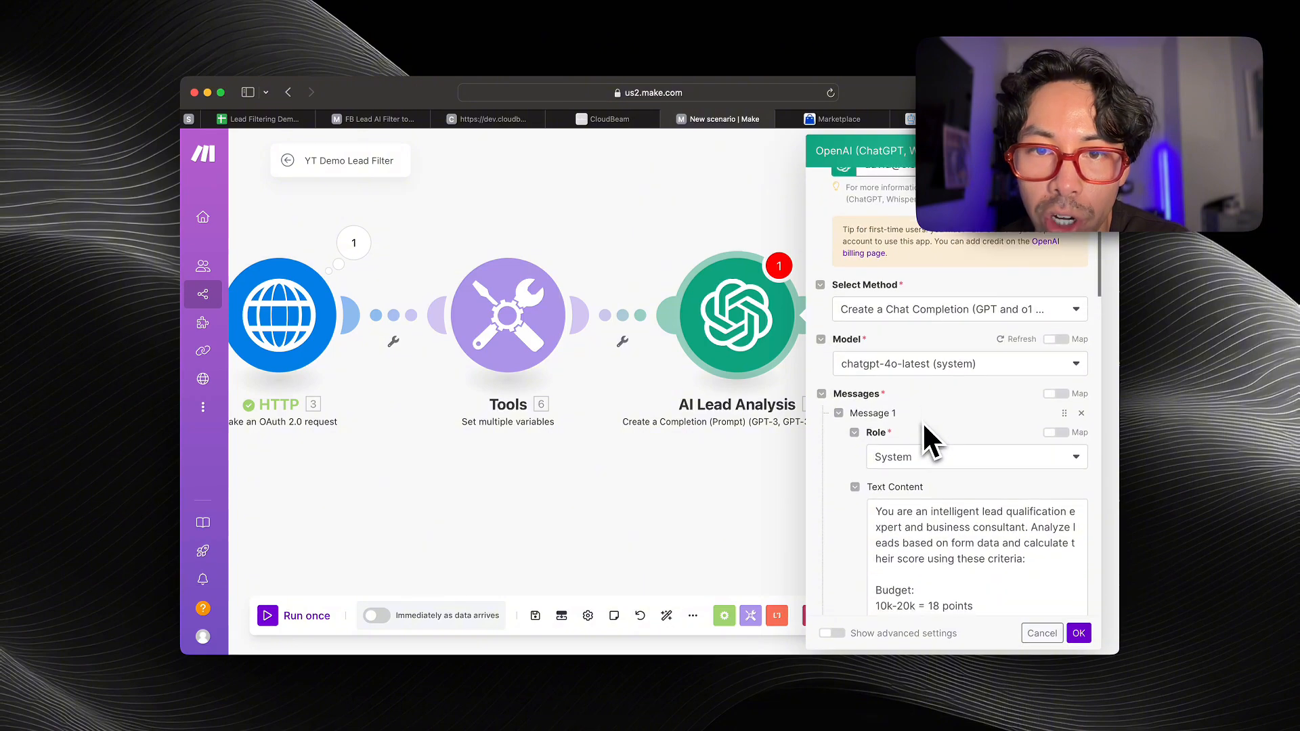
scroll(924, 426, down, 2)
click(953, 271)
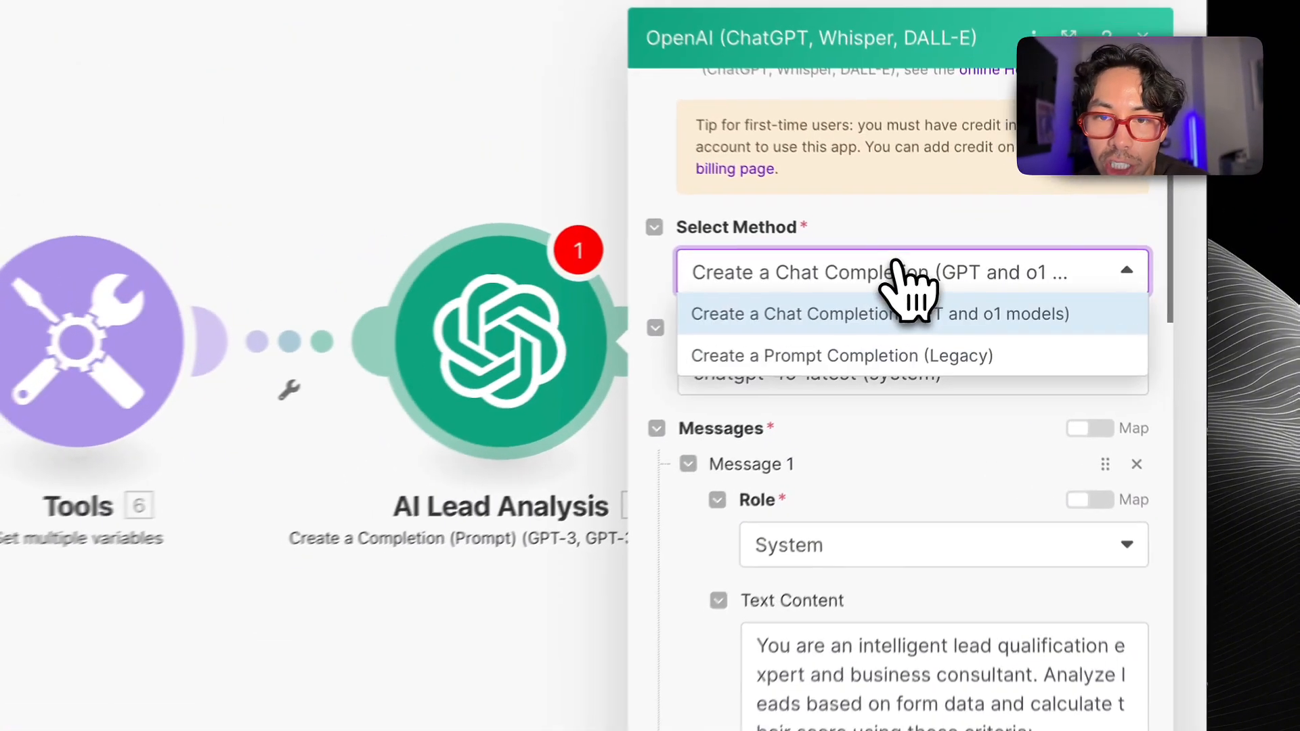
click(899, 274)
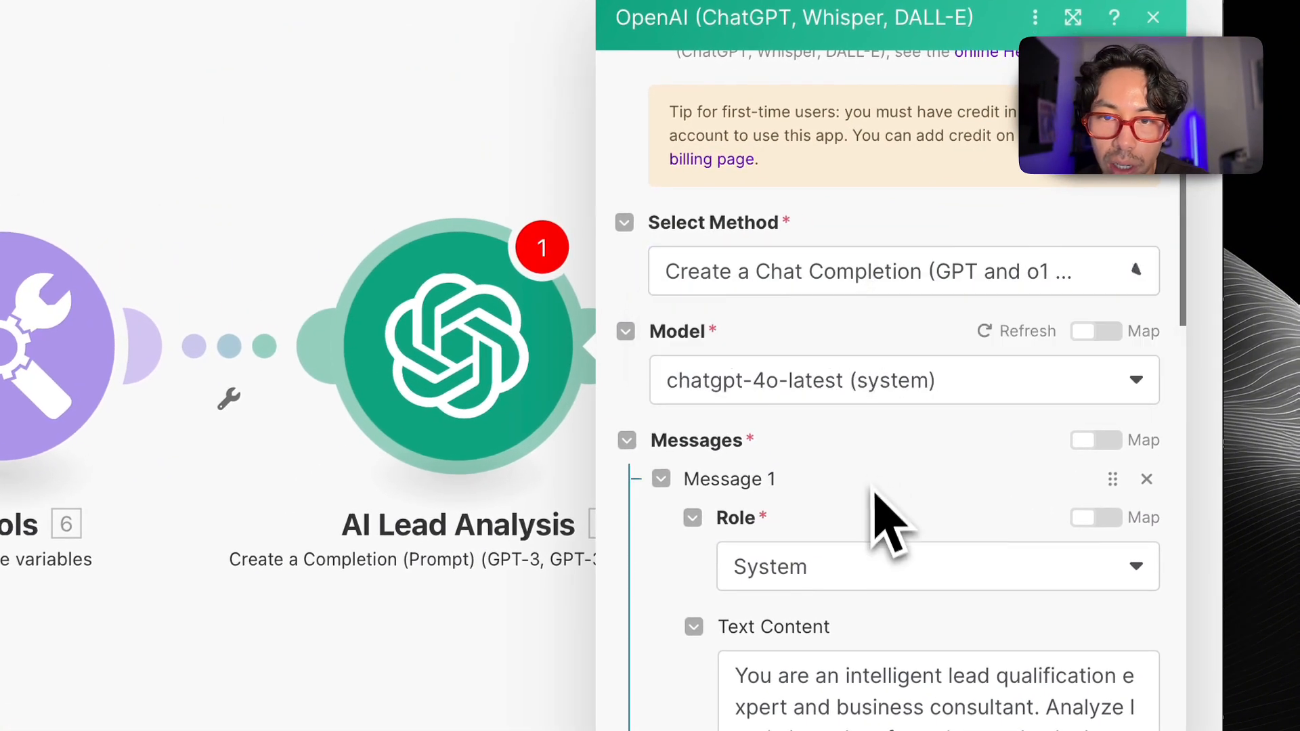
scroll(875, 486, down, 5)
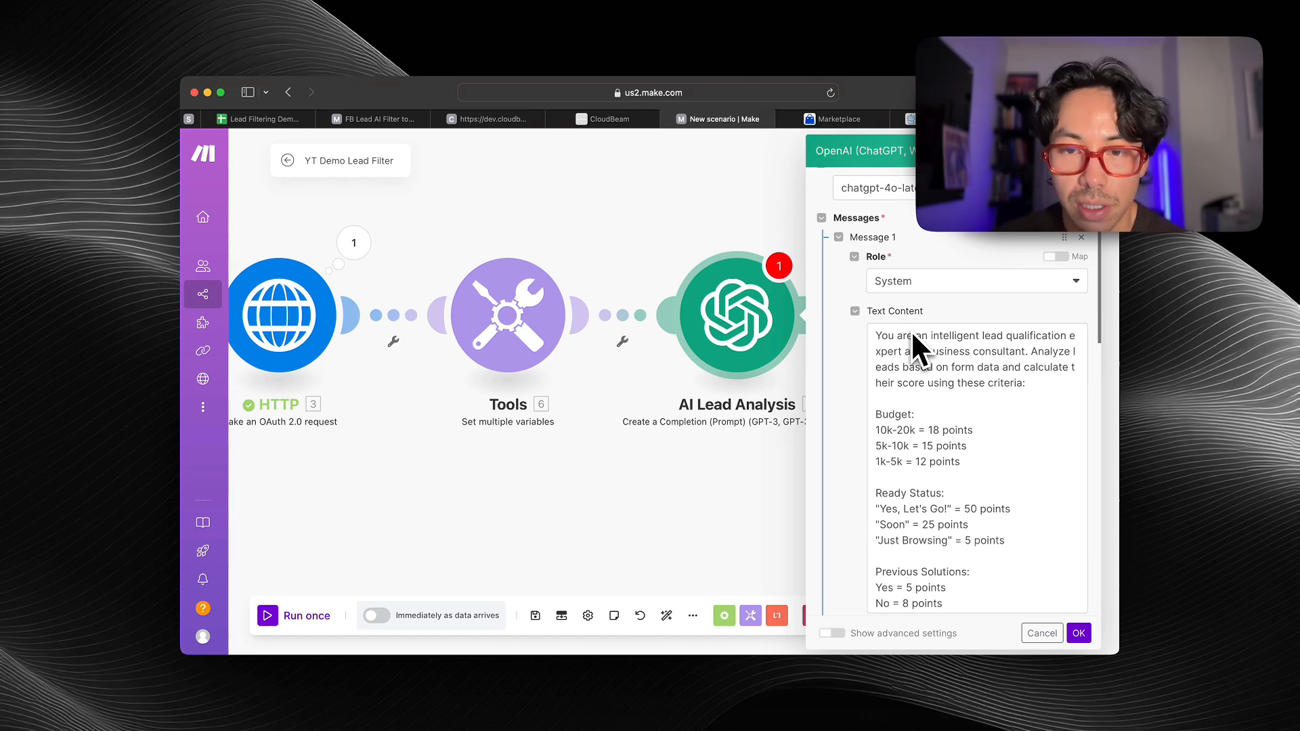
scroll(933, 413, down, 2)
scroll(933, 422, up, 1)
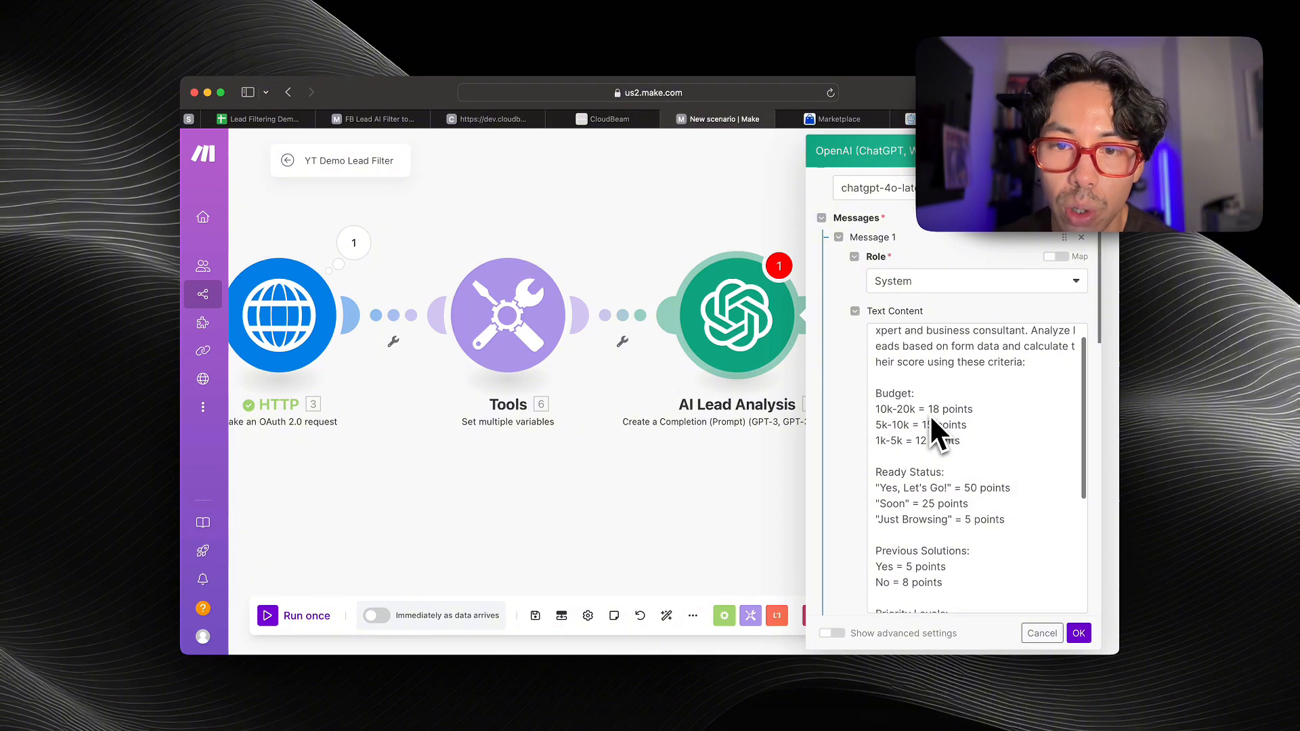
scroll(933, 433, up, 1)
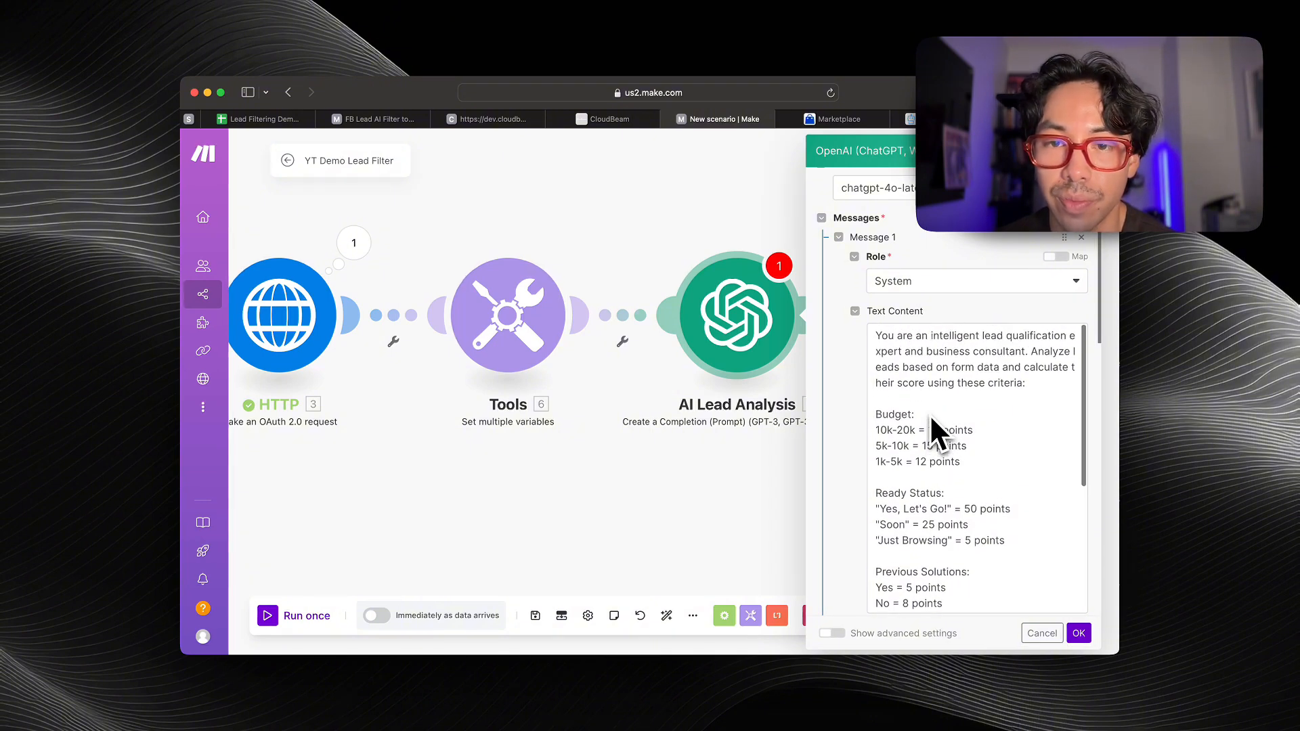
scroll(932, 419, down, 1)
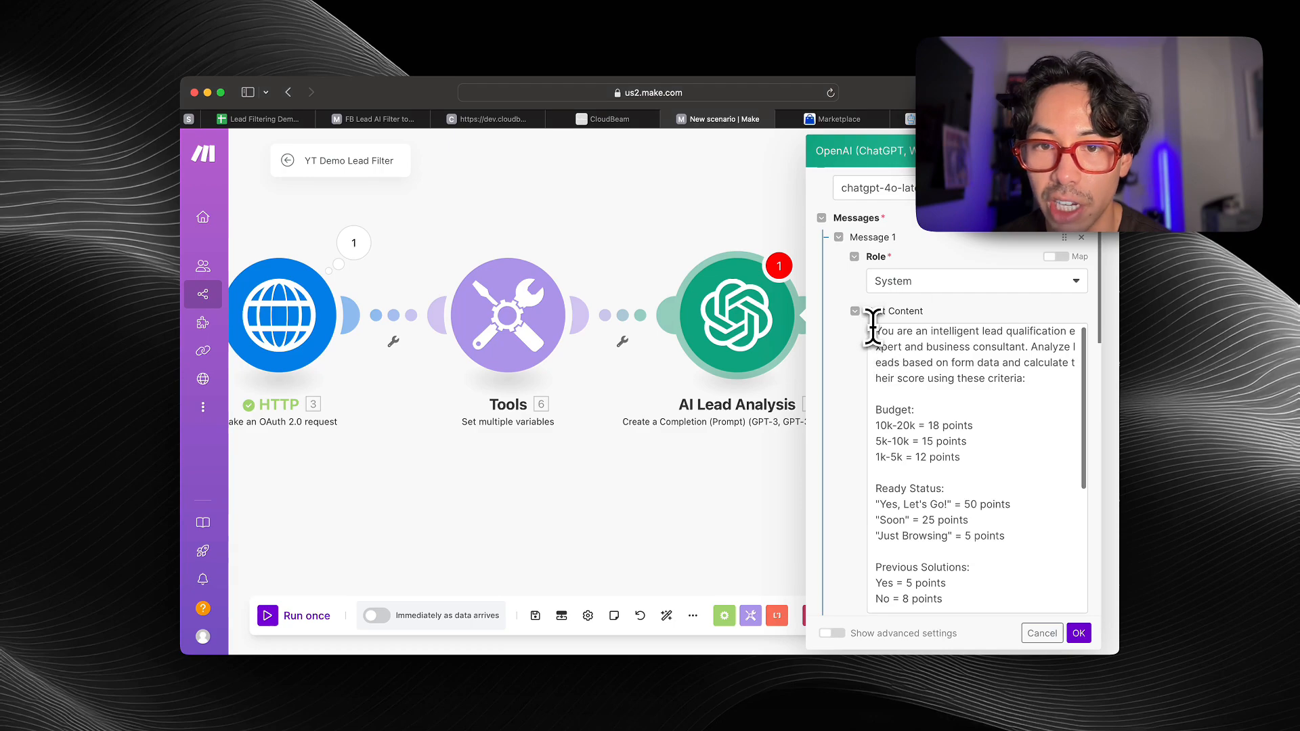
drag(873, 329, 1018, 391)
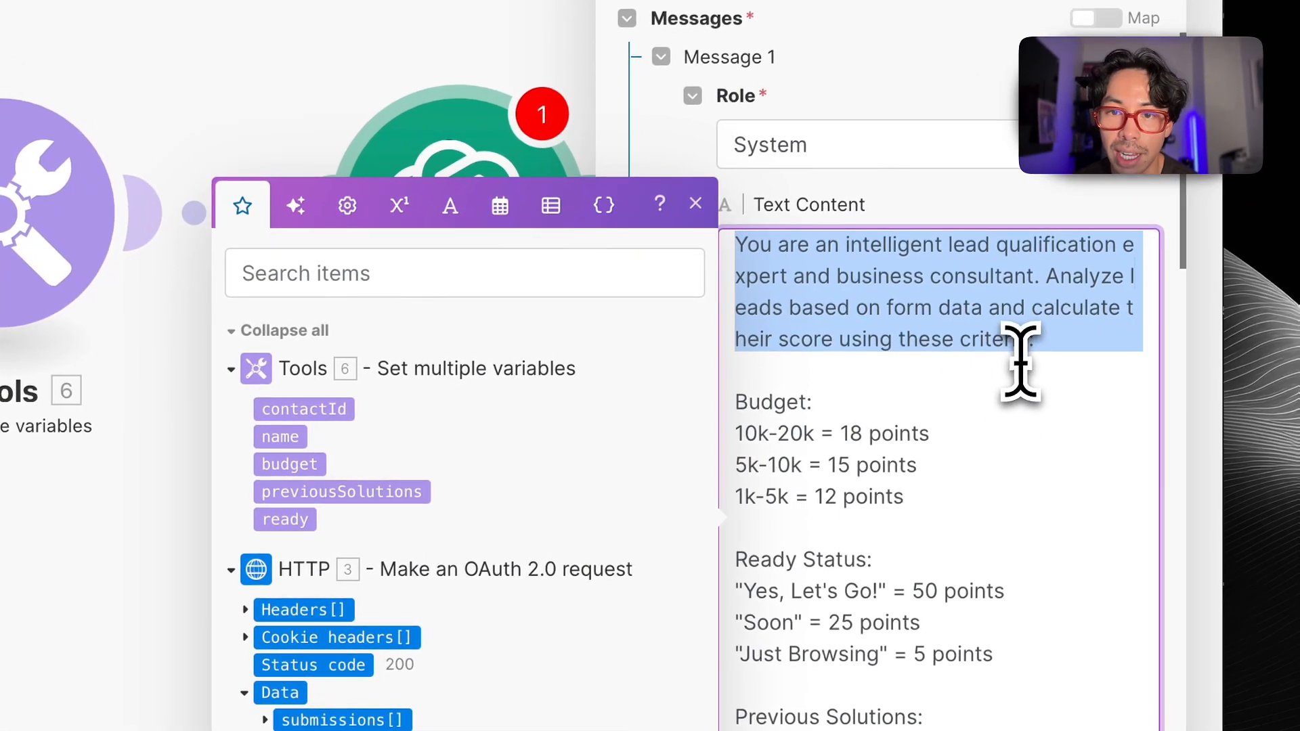
scroll(998, 433, down, 2)
click(999, 424)
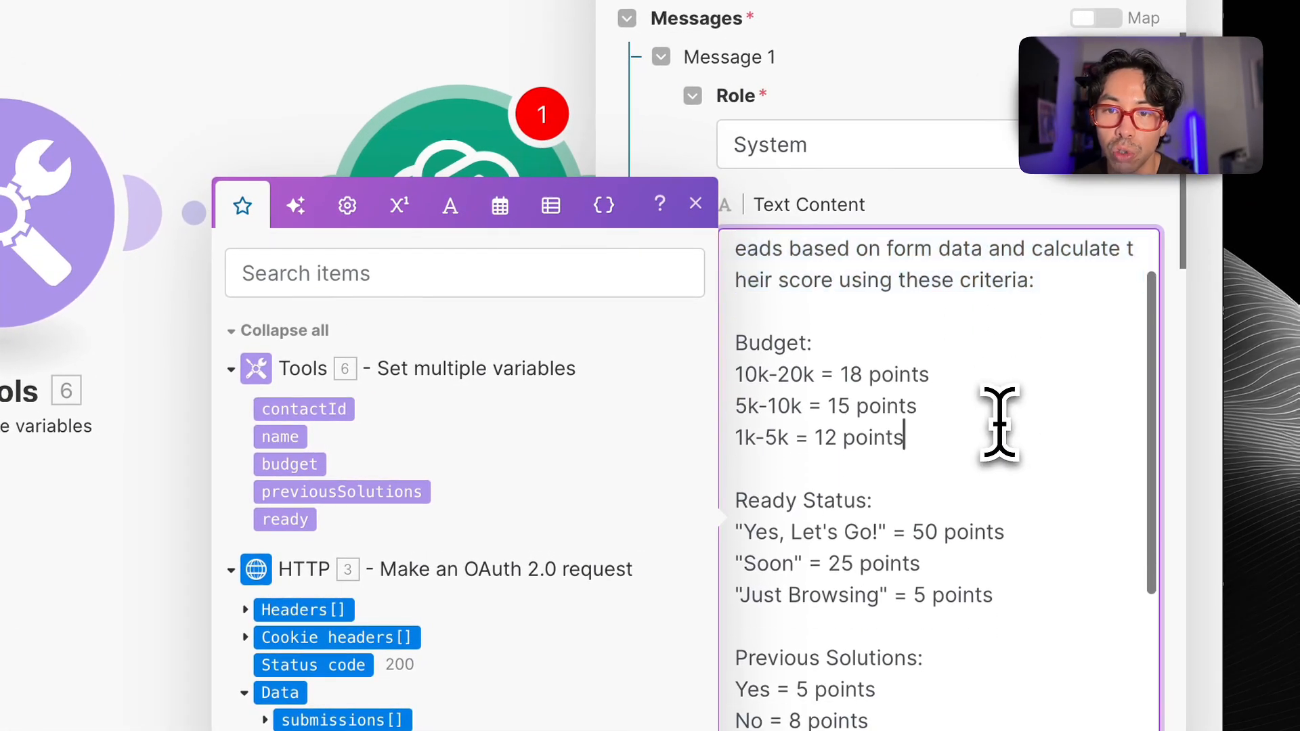
scroll(961, 447, down, 1)
scroll(928, 470, down, 2)
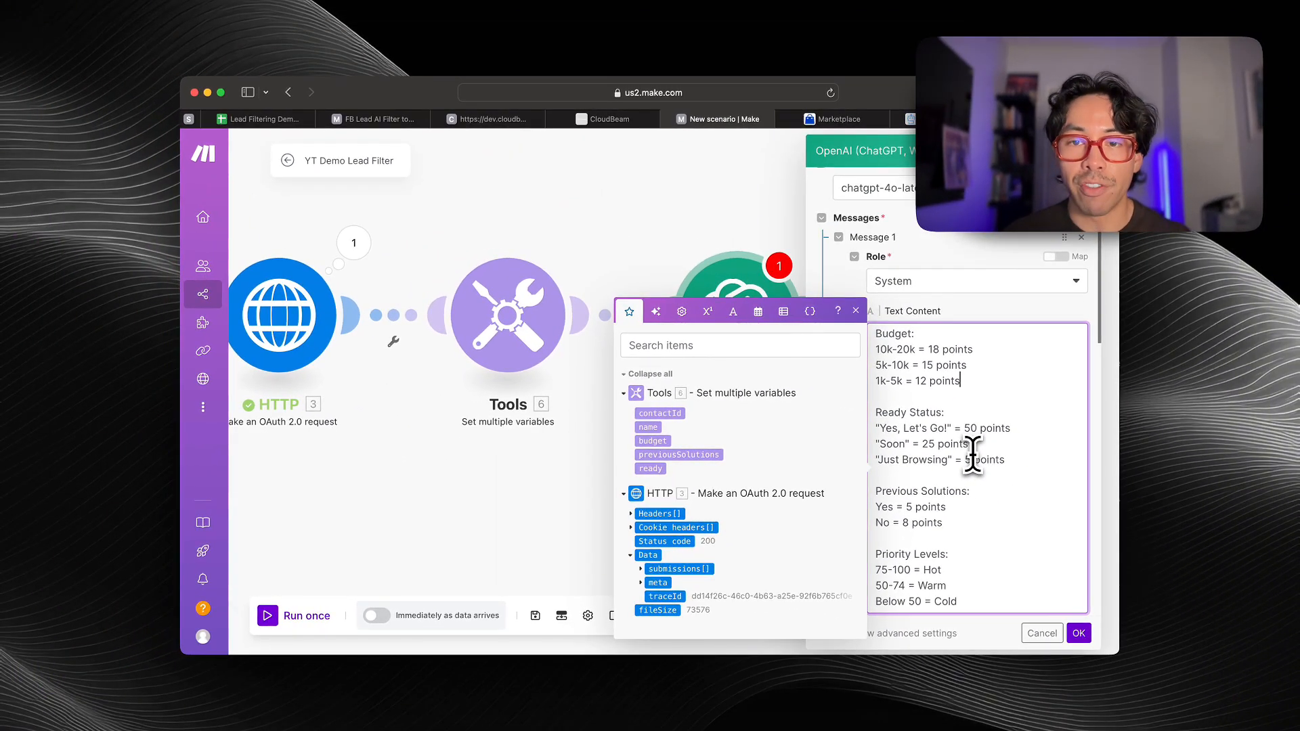
scroll(972, 453, up, 4)
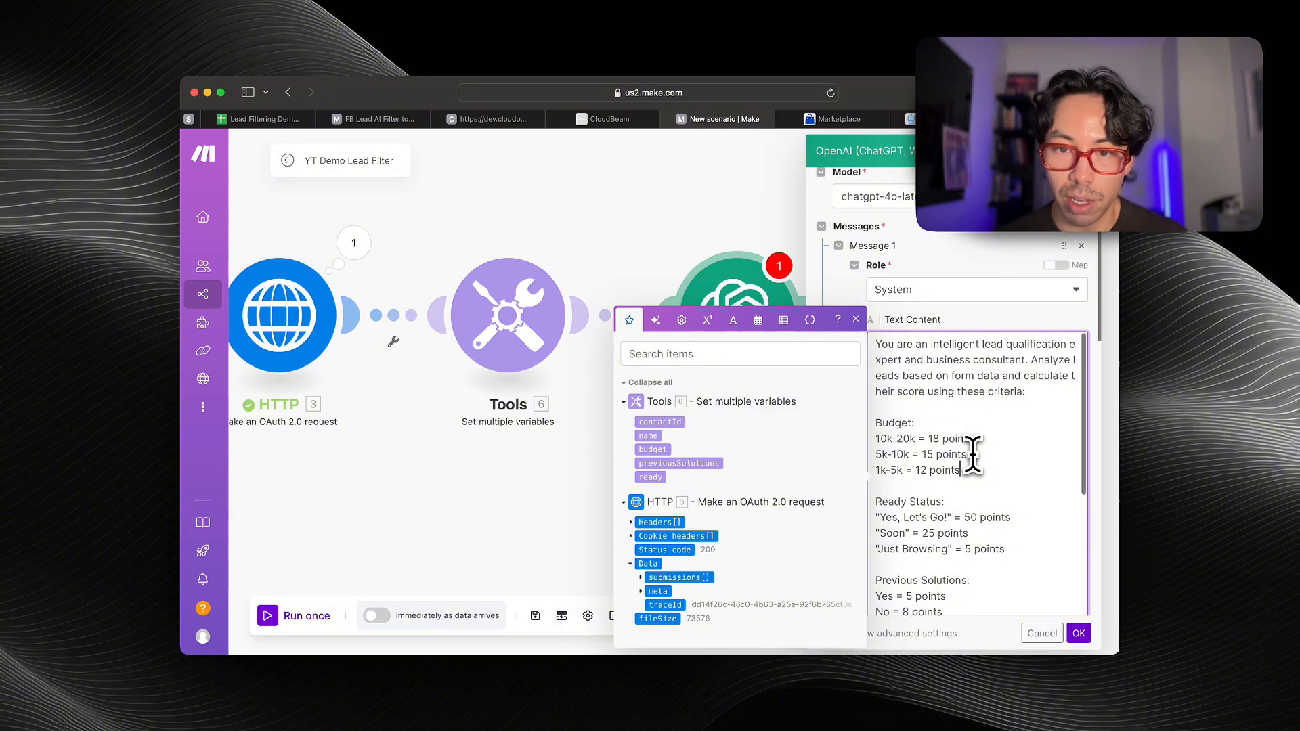
scroll(973, 454, down, 5)
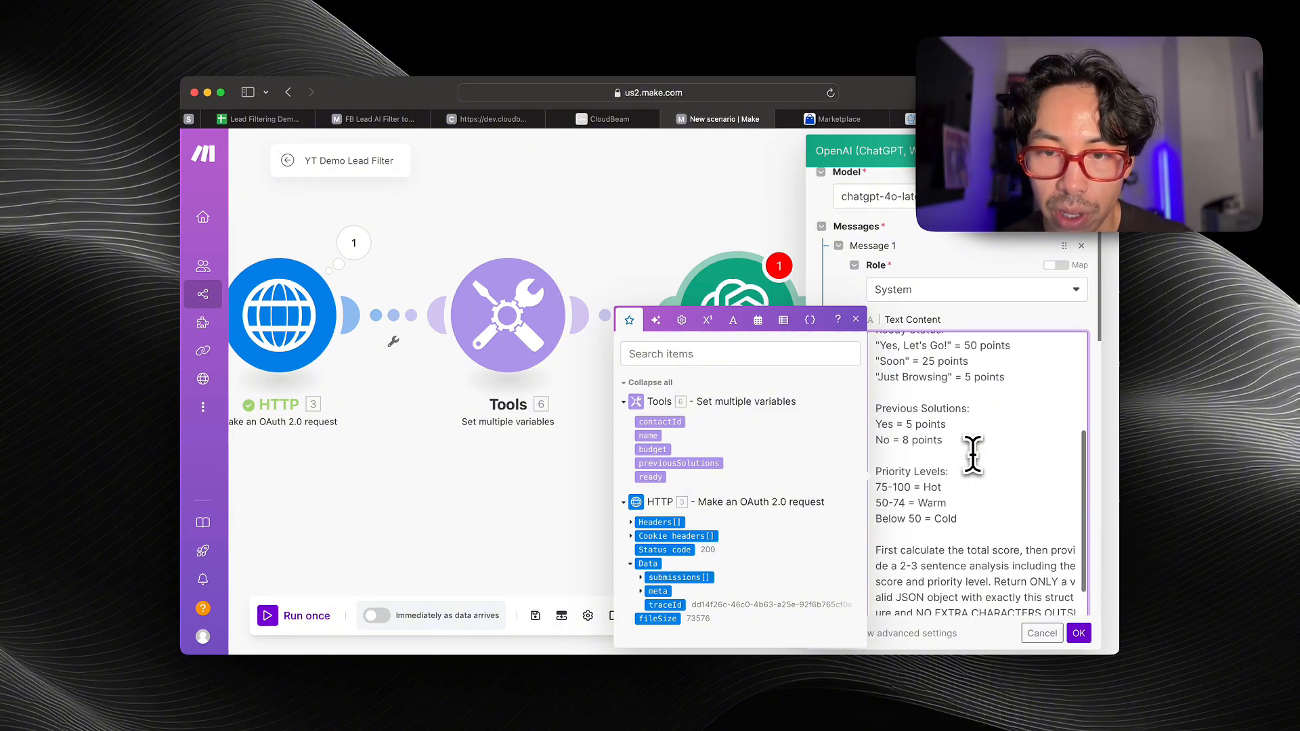
scroll(973, 454, up, 9)
scroll(973, 453, down, 6)
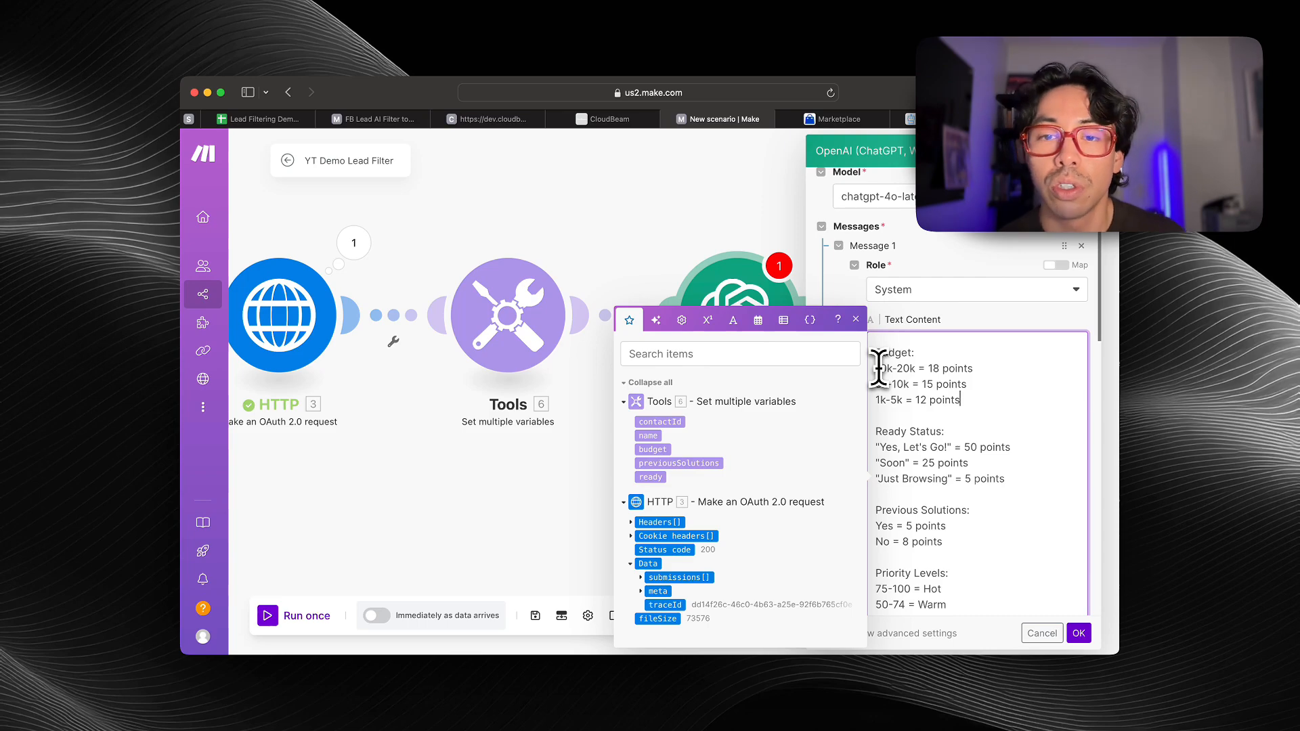
scroll(878, 368, down, 2)
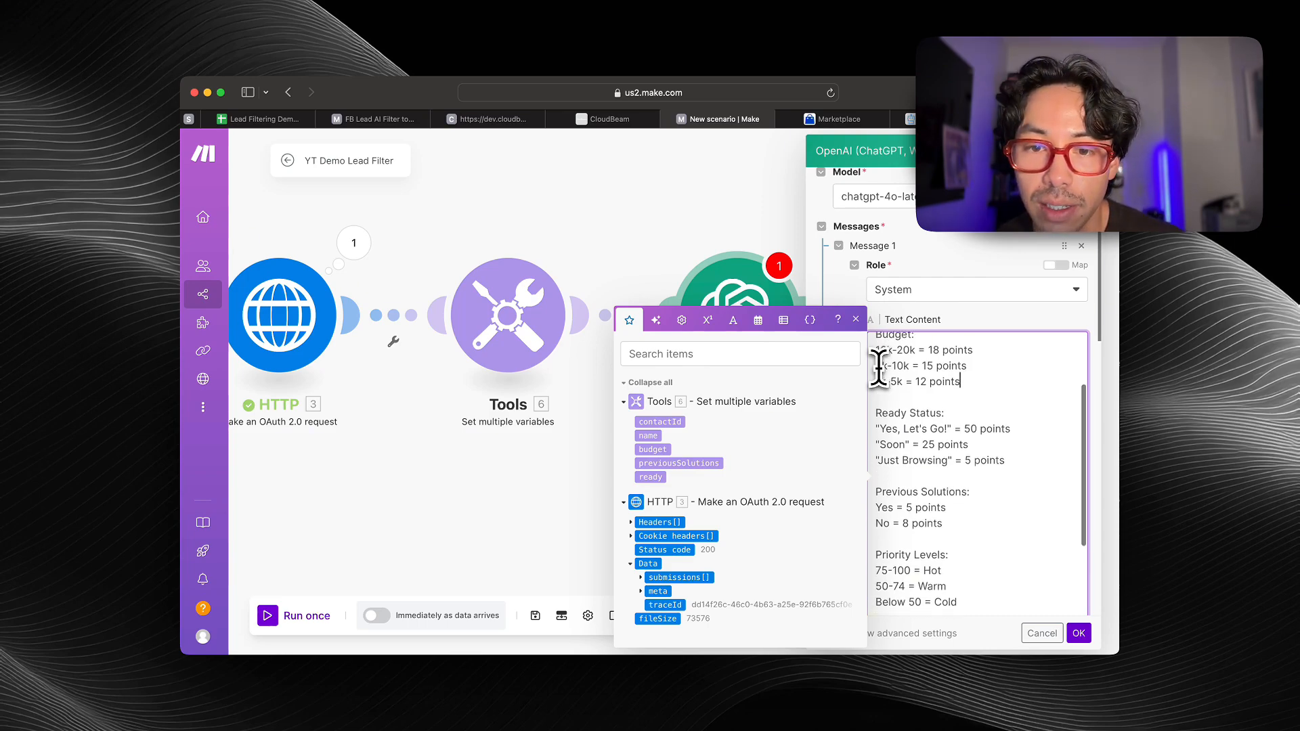
scroll(879, 368, down, 10)
scroll(878, 367, down, 3)
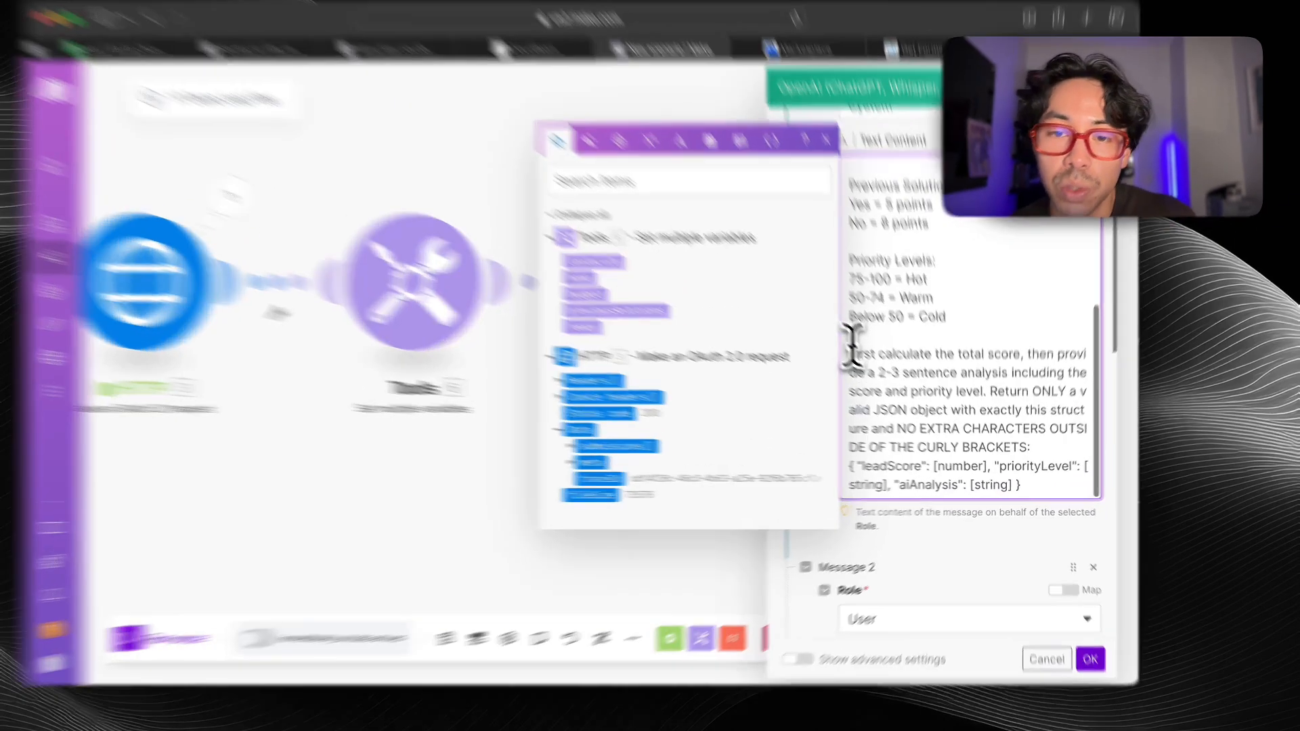
drag(879, 371, 1045, 486)
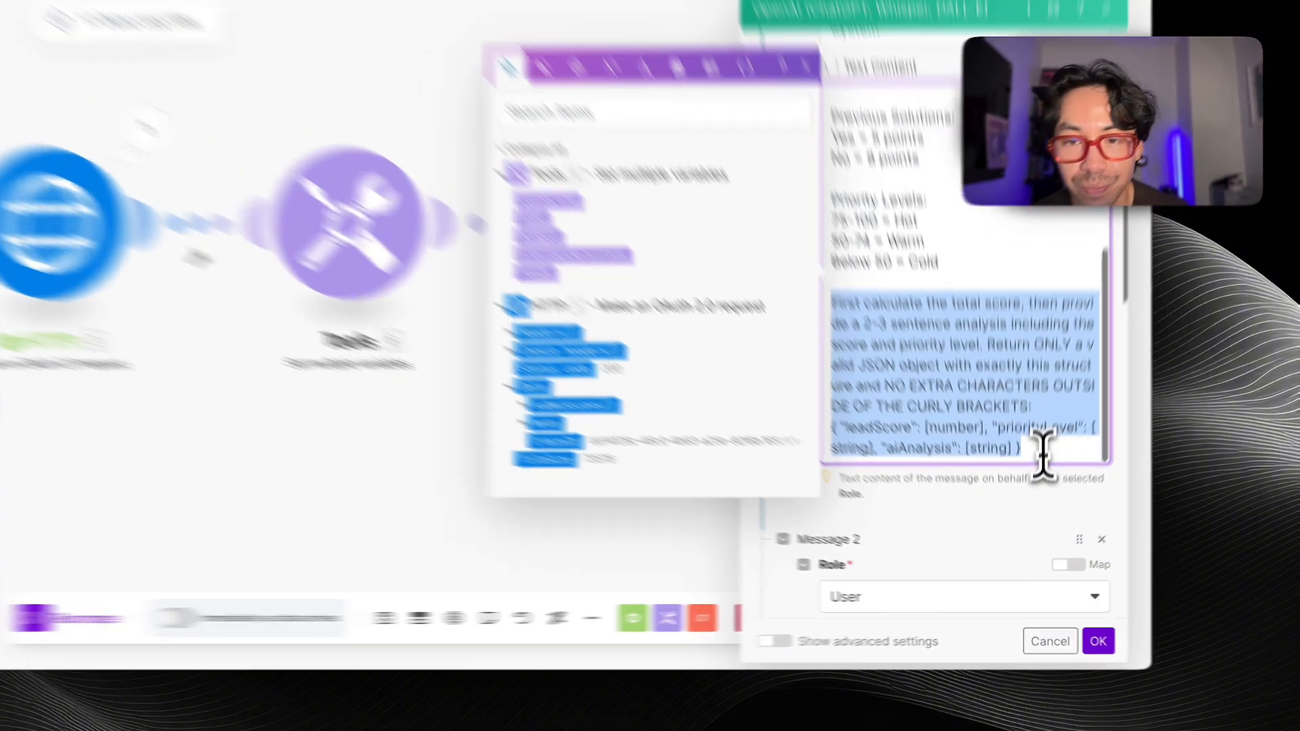
click(1047, 490)
Delete the Business Type, Main Challenge and blank lines from Message 3's text content.
click(892, 458)
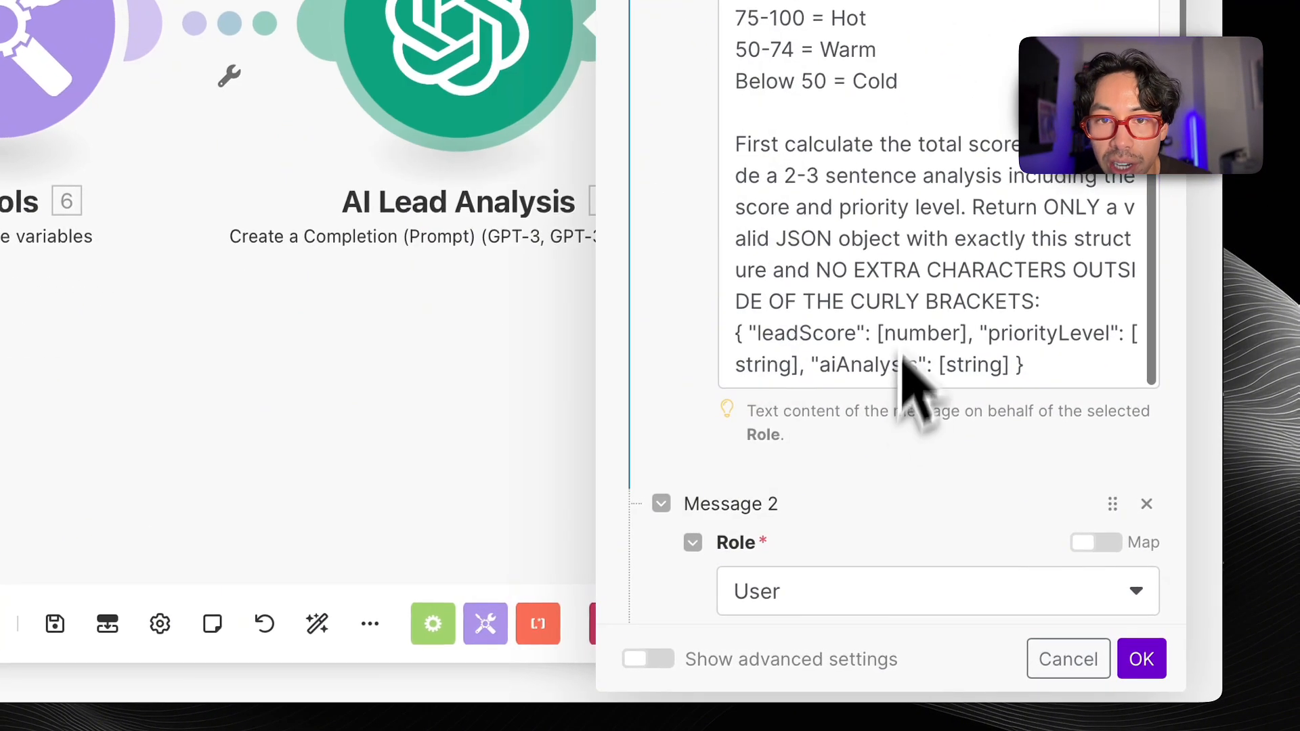
scroll(905, 293, down, 6)
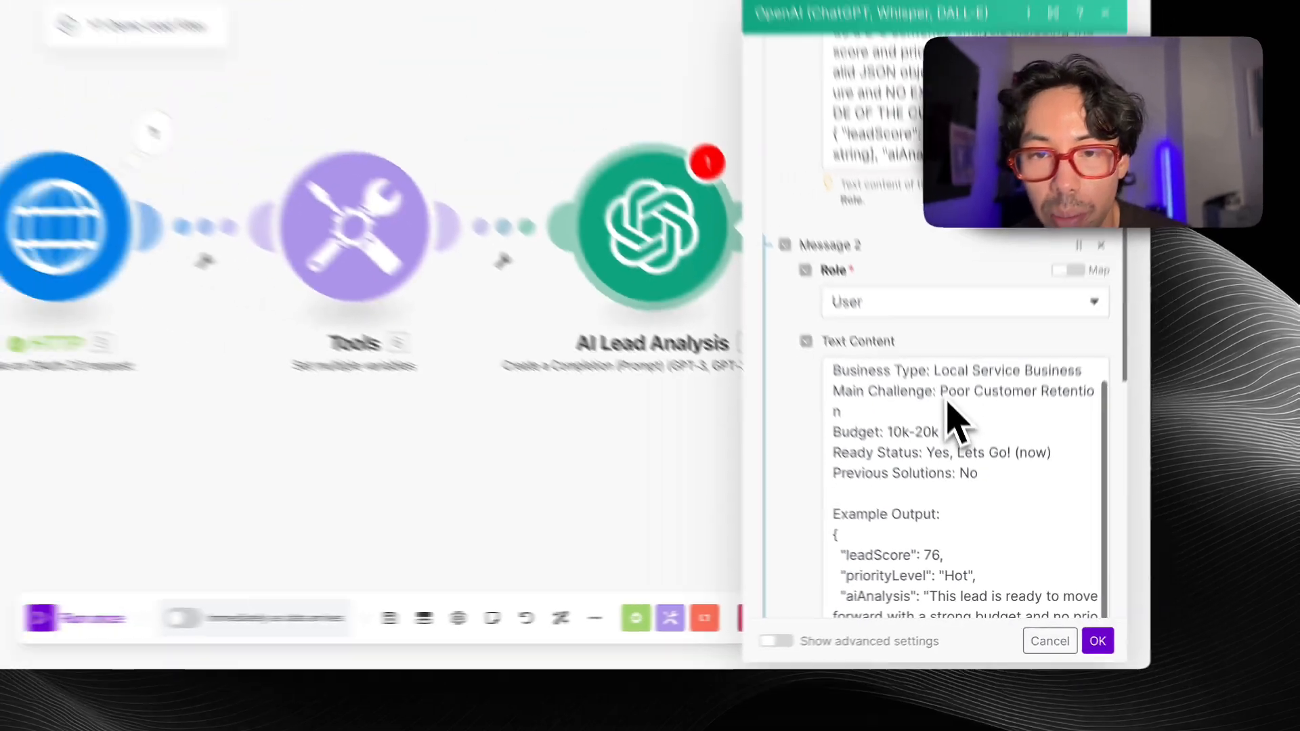
scroll(909, 292, down, 5)
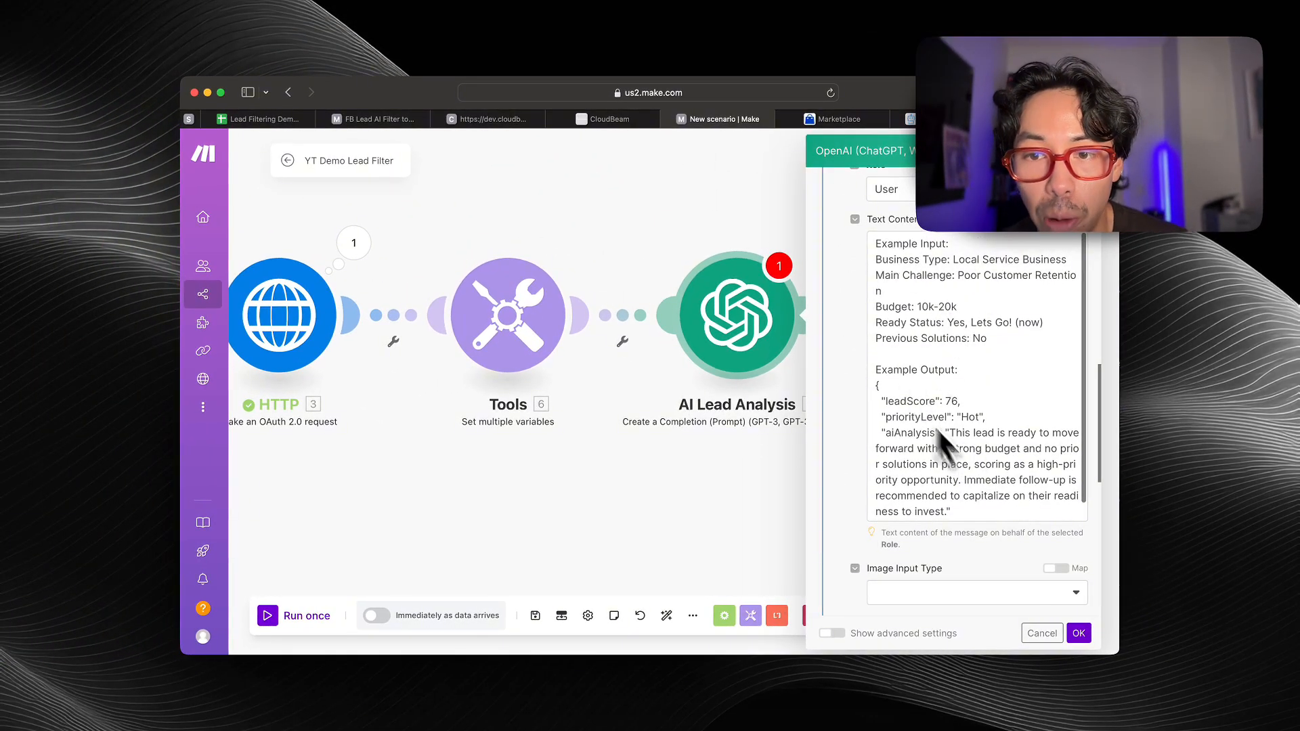
scroll(999, 341, down, 5)
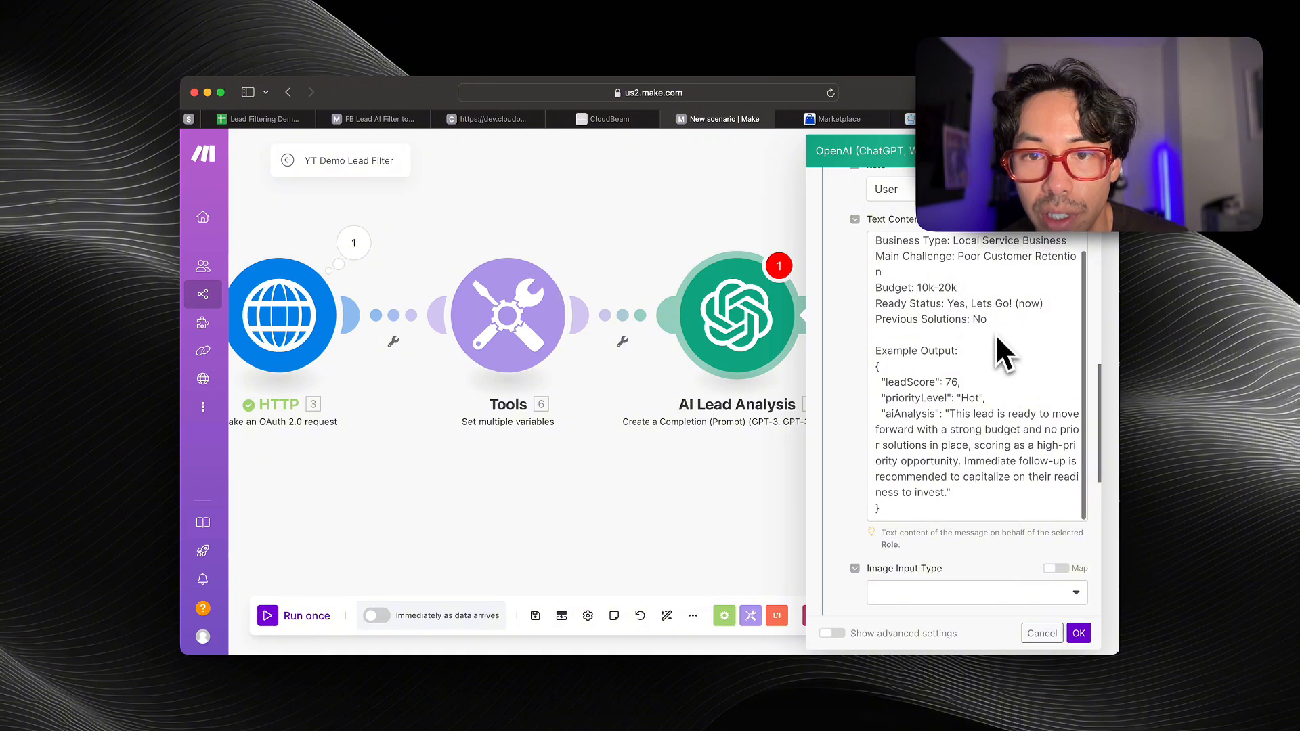
scroll(997, 332, down, 2)
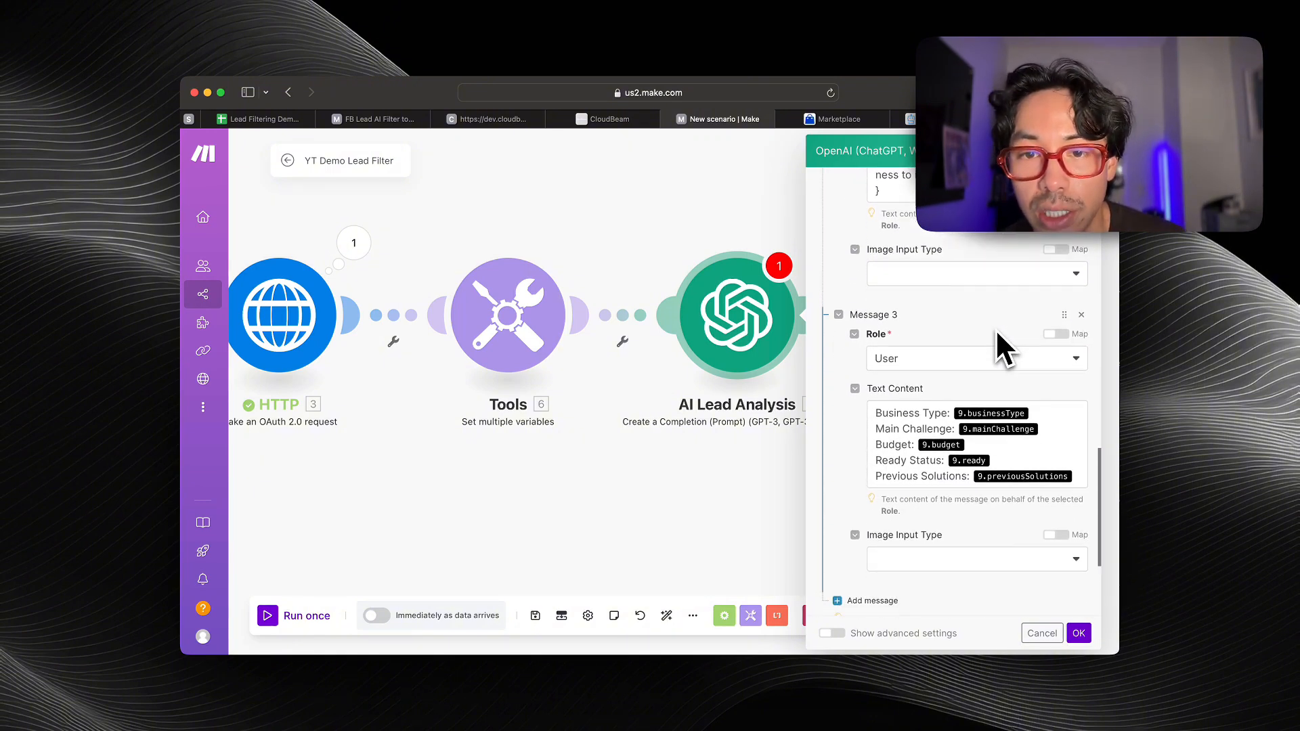
scroll(997, 332, down, 2)
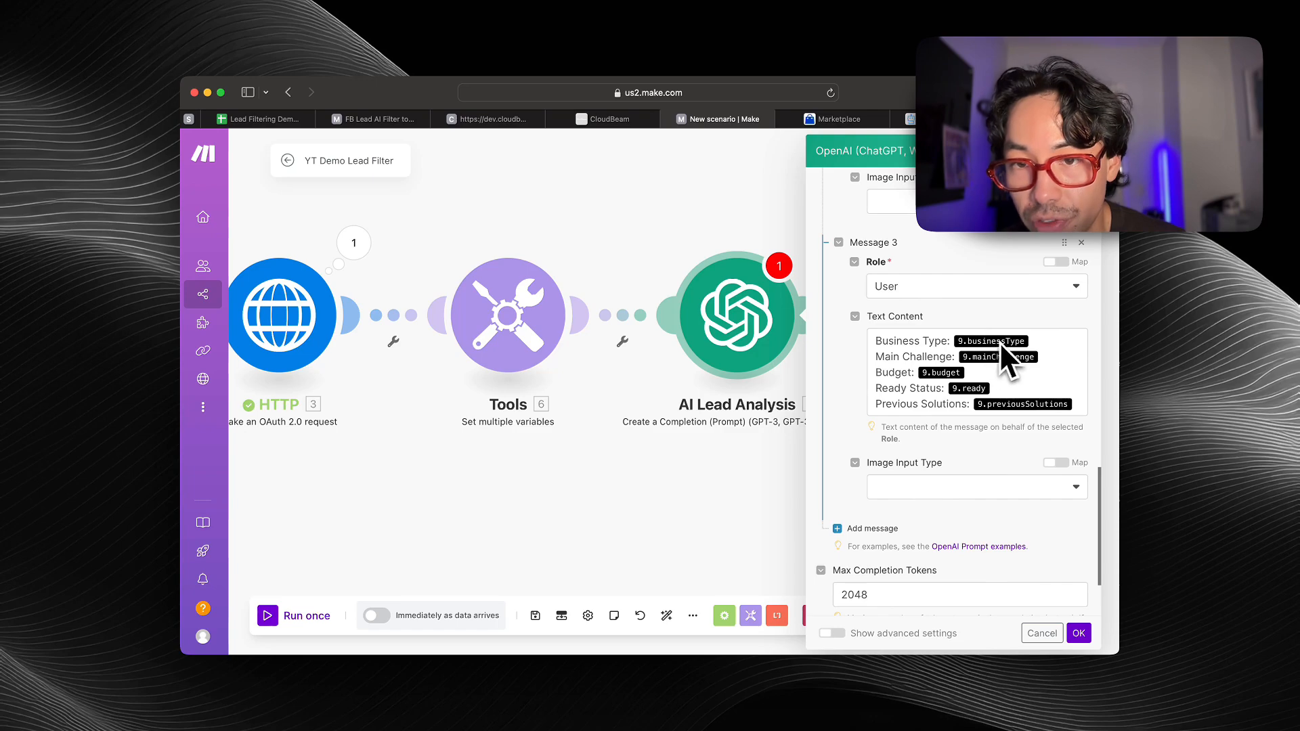
click(1035, 342)
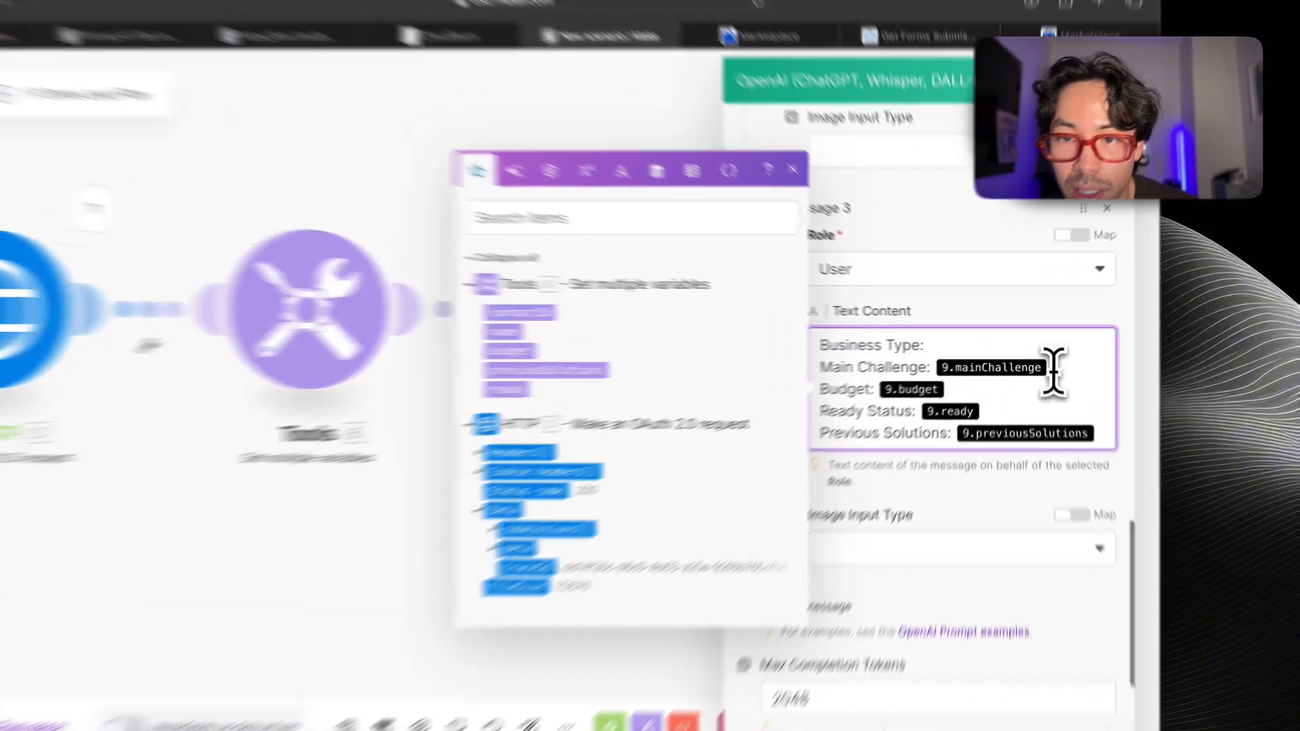
drag(1052, 369, 700, 342)
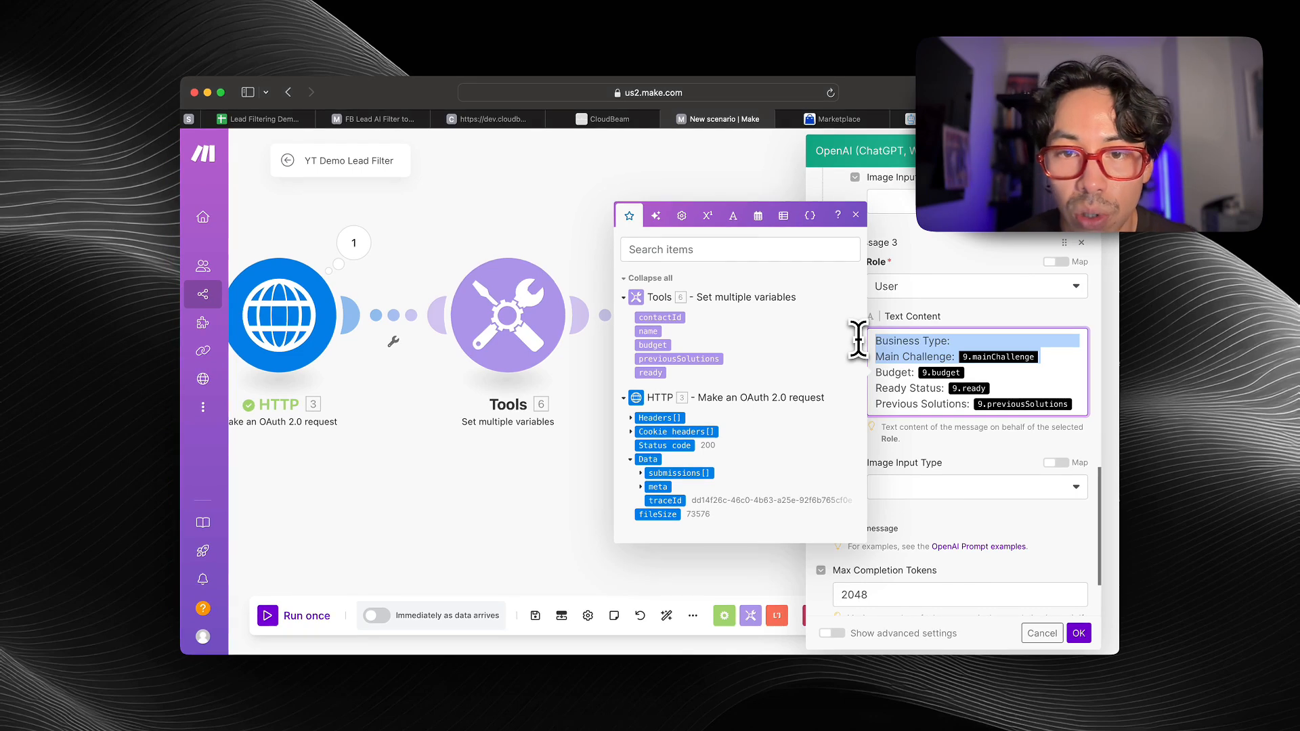
key(BackSpace)
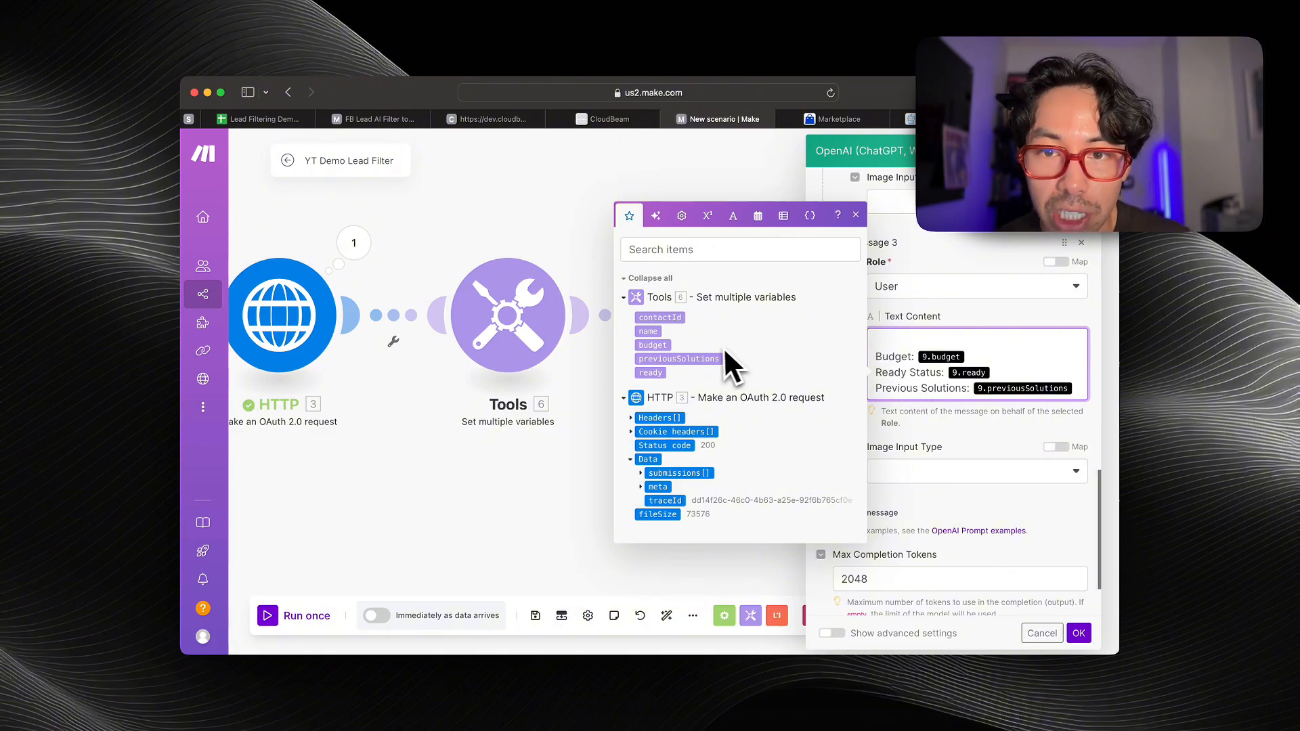
click(877, 357)
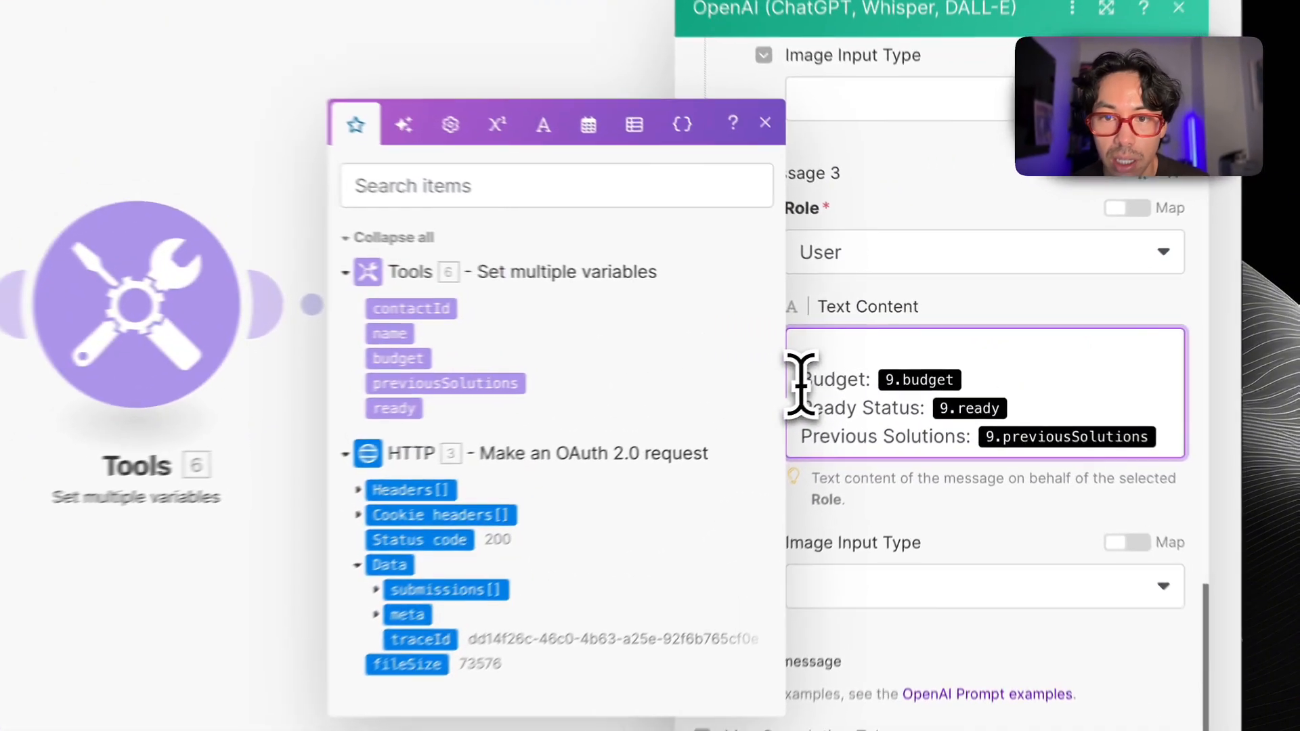
key(BackSpace)
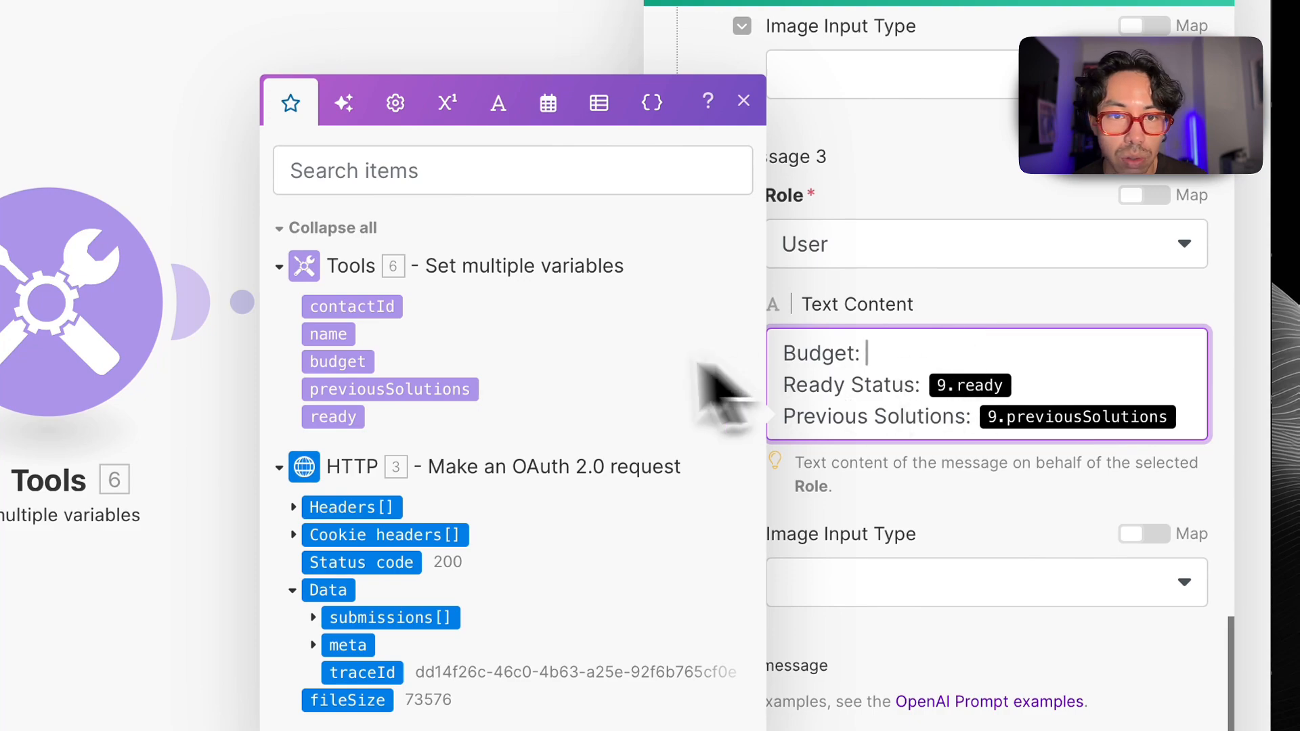
Map Budget, Ready Status and Previous Solutions to module 6's budget, ready and previousSolutions, then save.
drag(337, 361, 901, 355)
click(1057, 383)
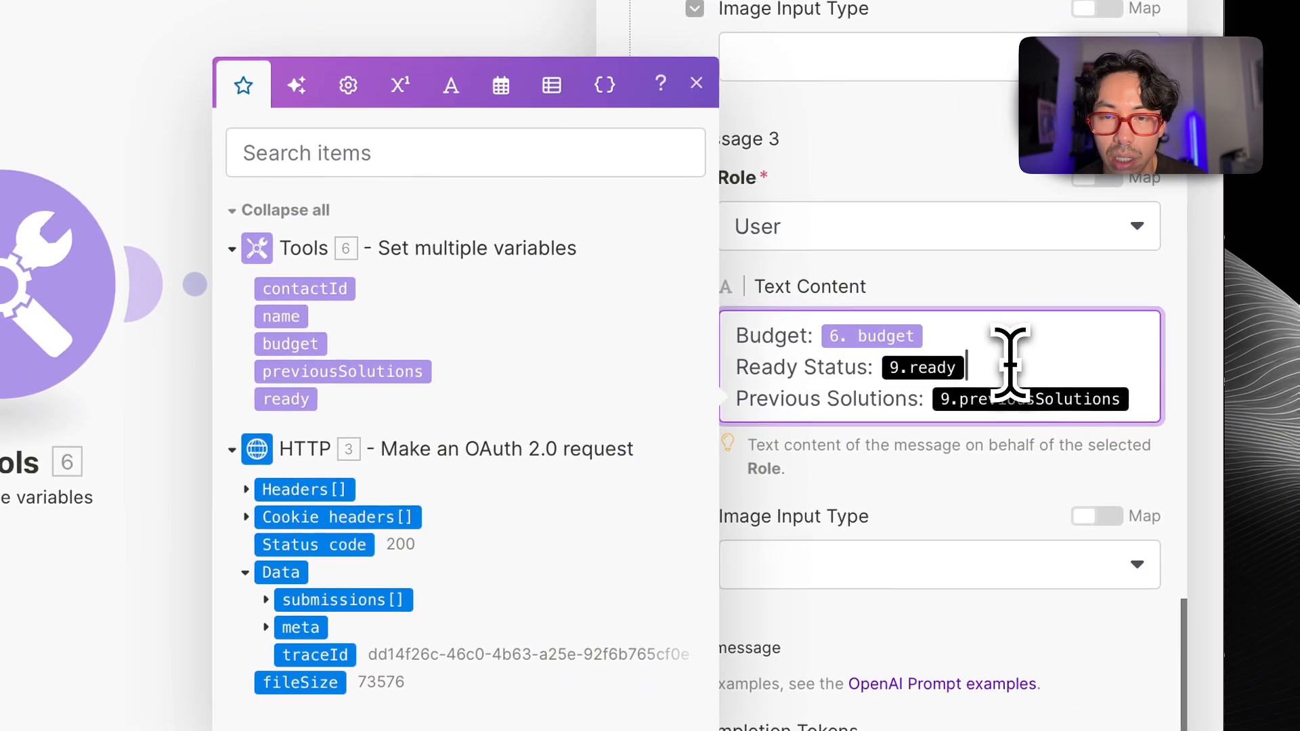
key(BackSpace)
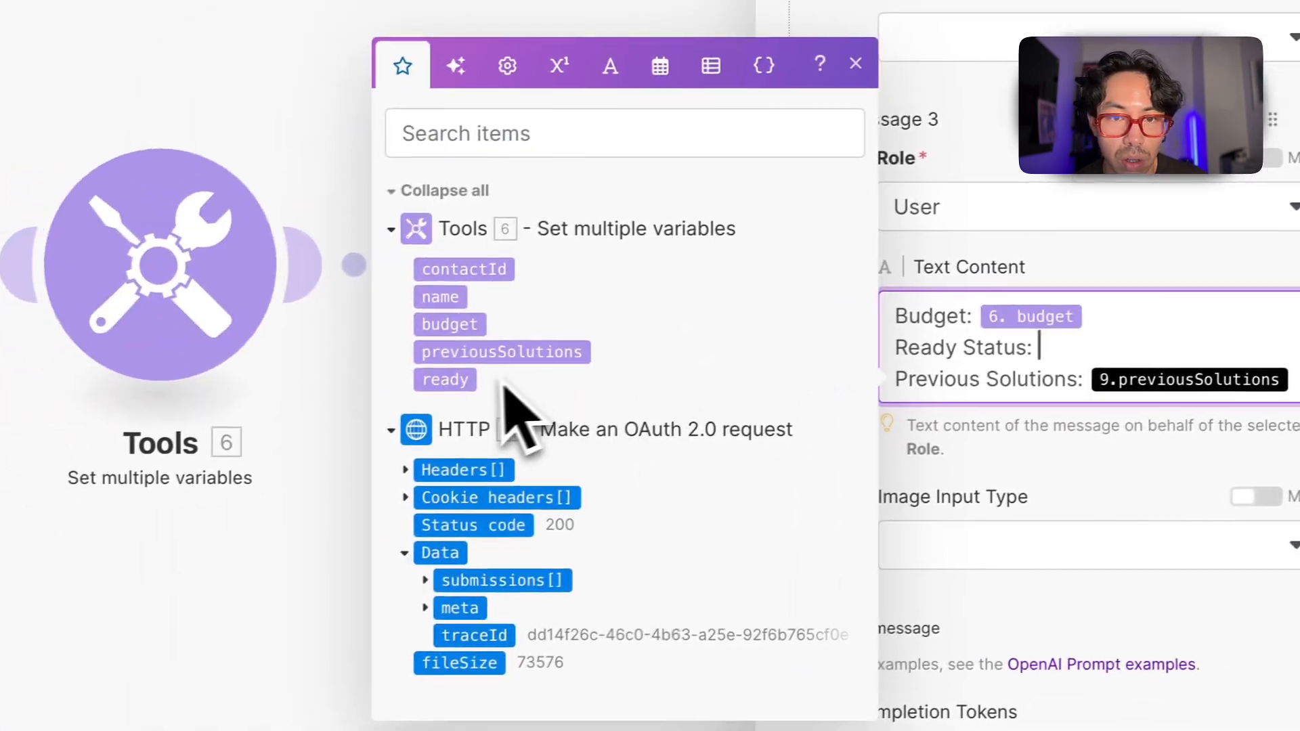
drag(308, 399, 866, 396)
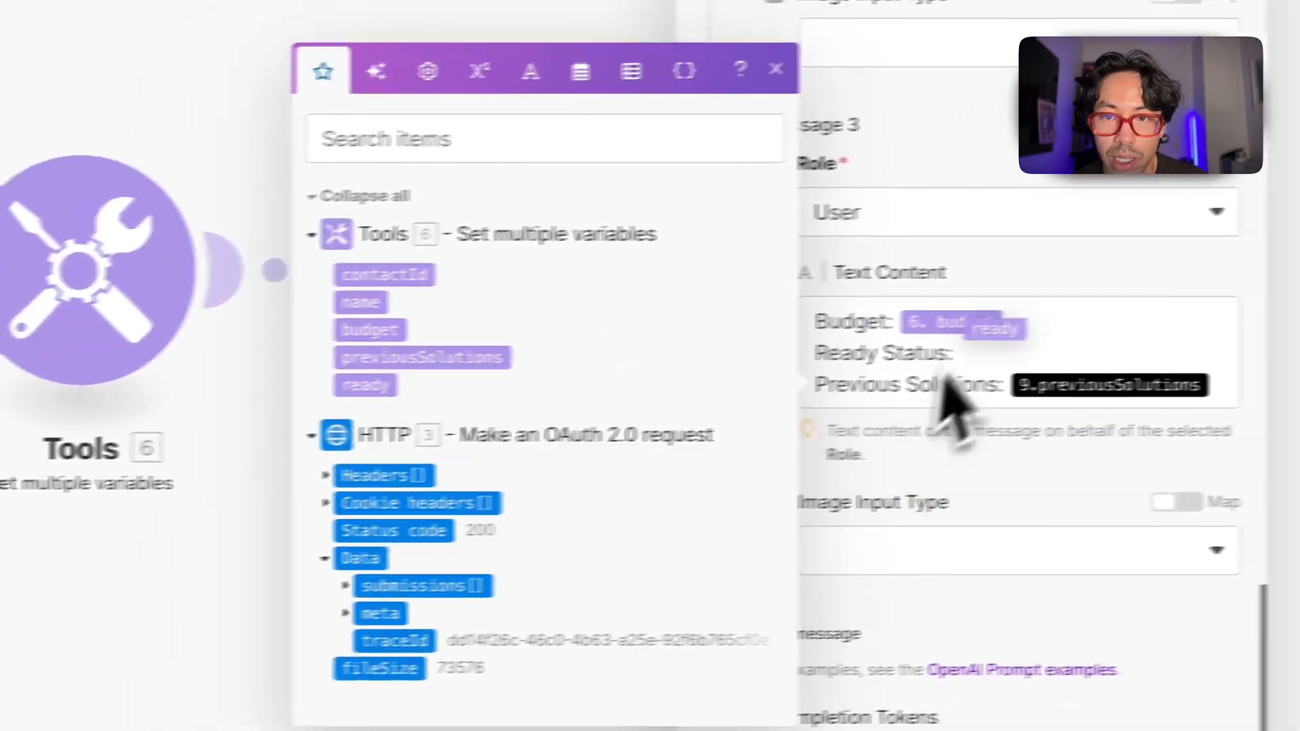
drag(948, 393, 1096, 448)
click(1212, 383)
key(BackSpace)
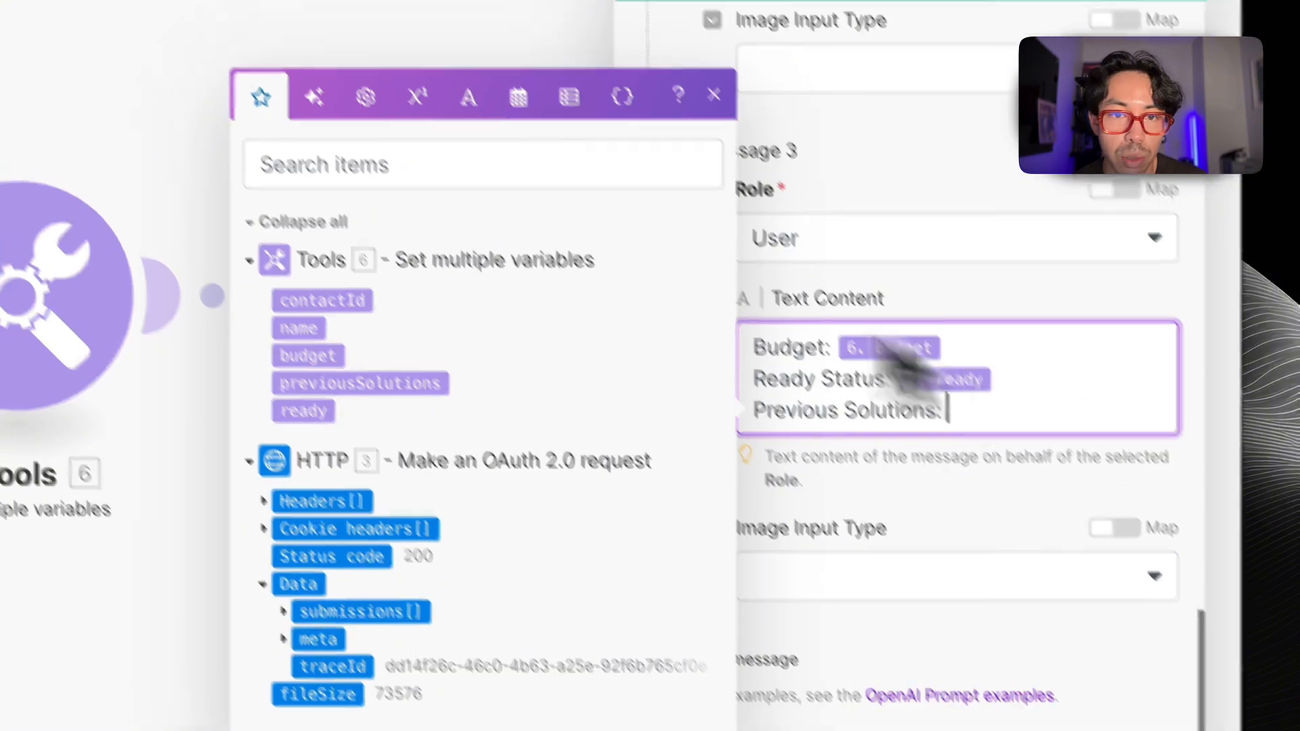
drag(406, 383, 959, 413)
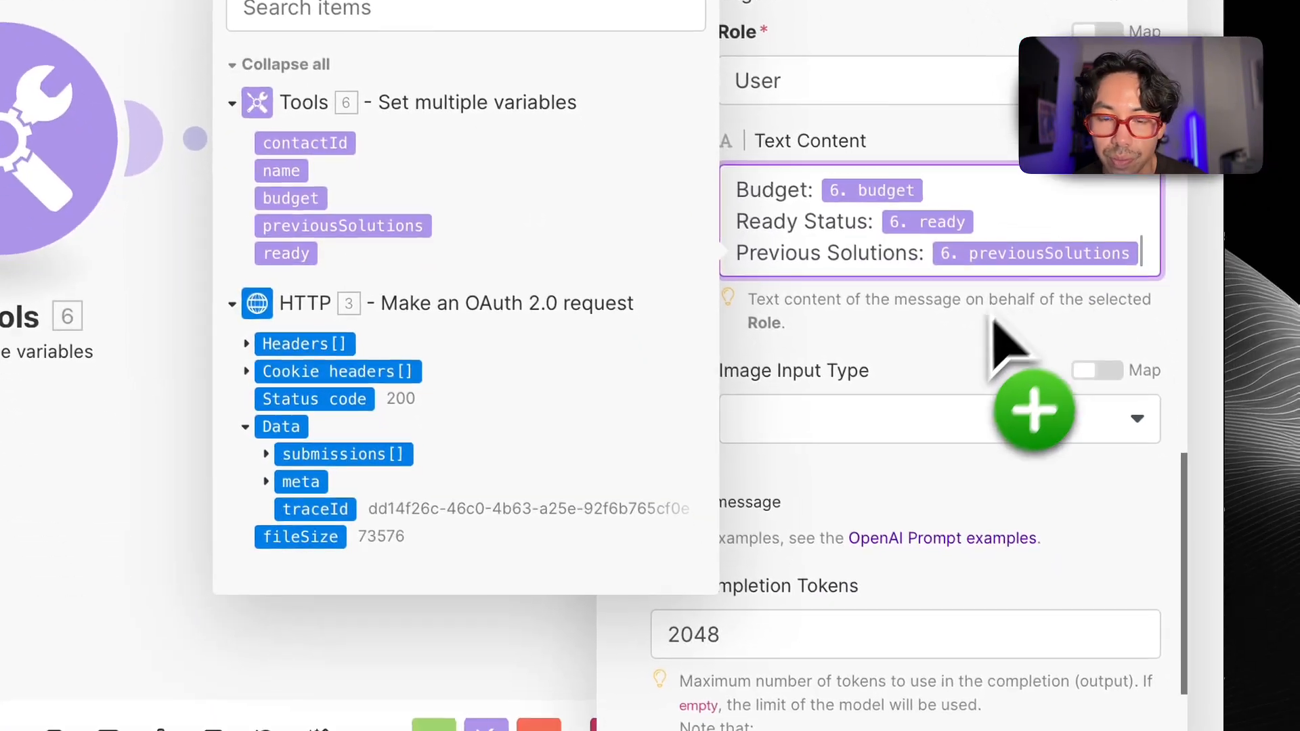
scroll(993, 324, down, 5)
click(1151, 626)
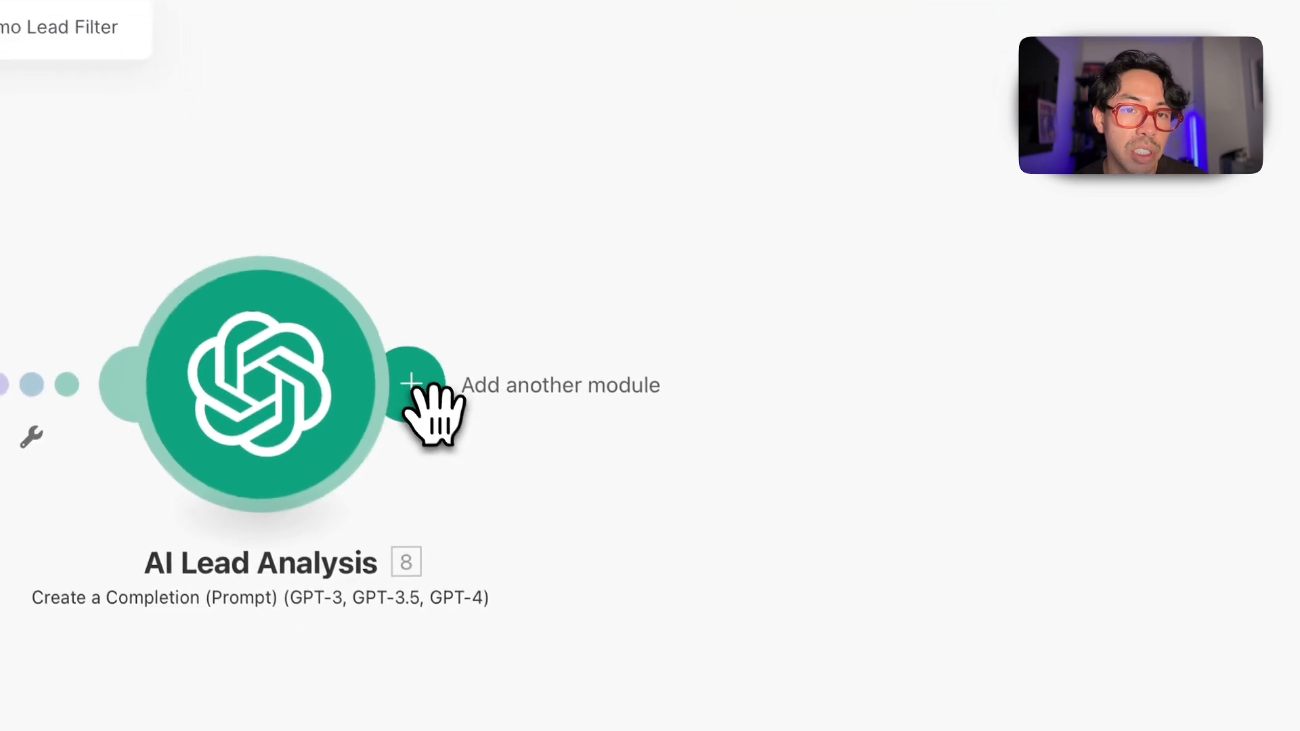
Add a JSON Parse JSON module after AI Lead Analysis, mapping Choices[] Text into its JSON string.
click(411, 383)
scroll(941, 474, down, 5)
scroll(887, 518, up, 2)
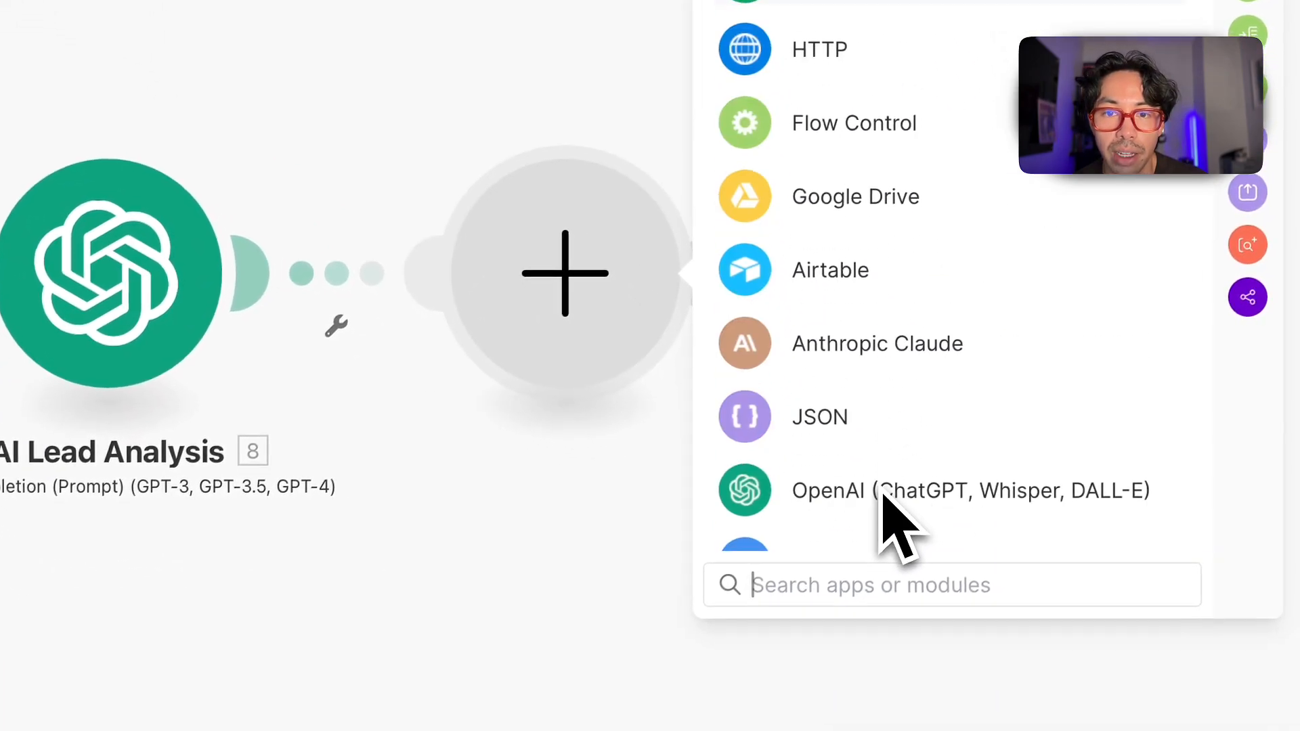
click(854, 392)
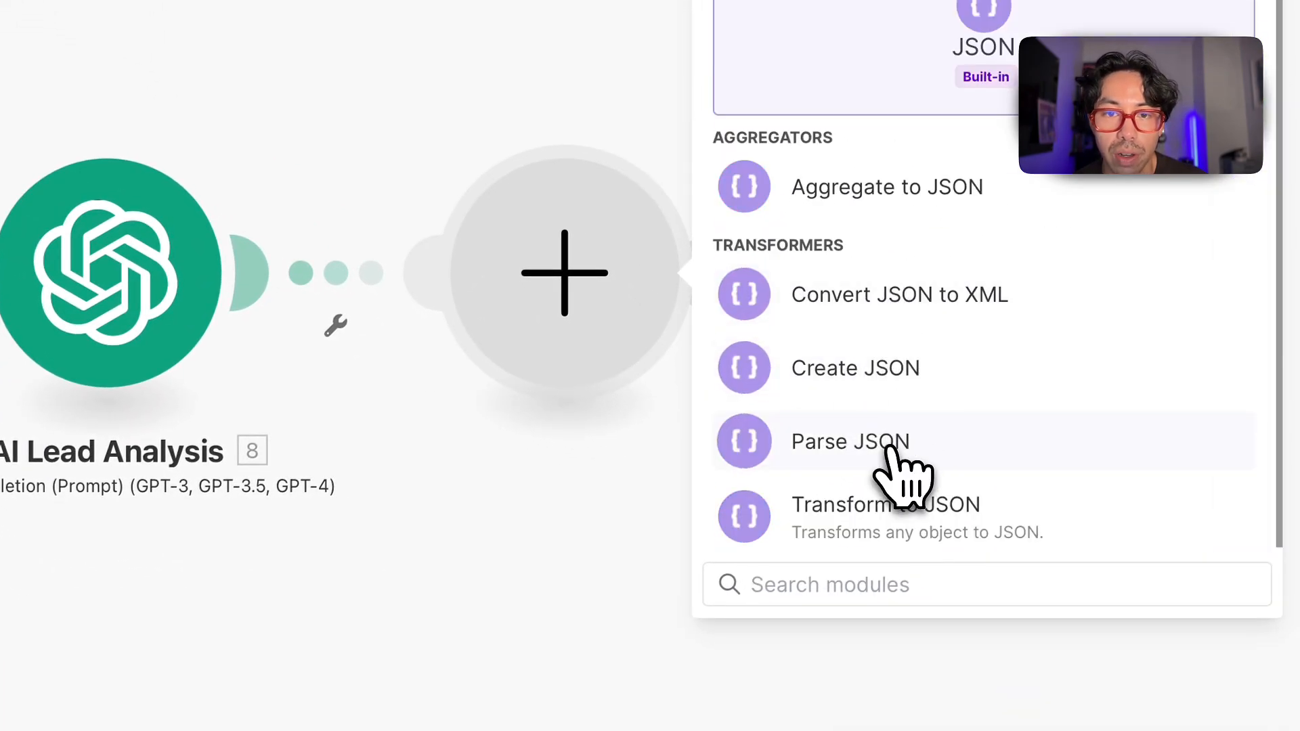
click(880, 443)
click(919, 379)
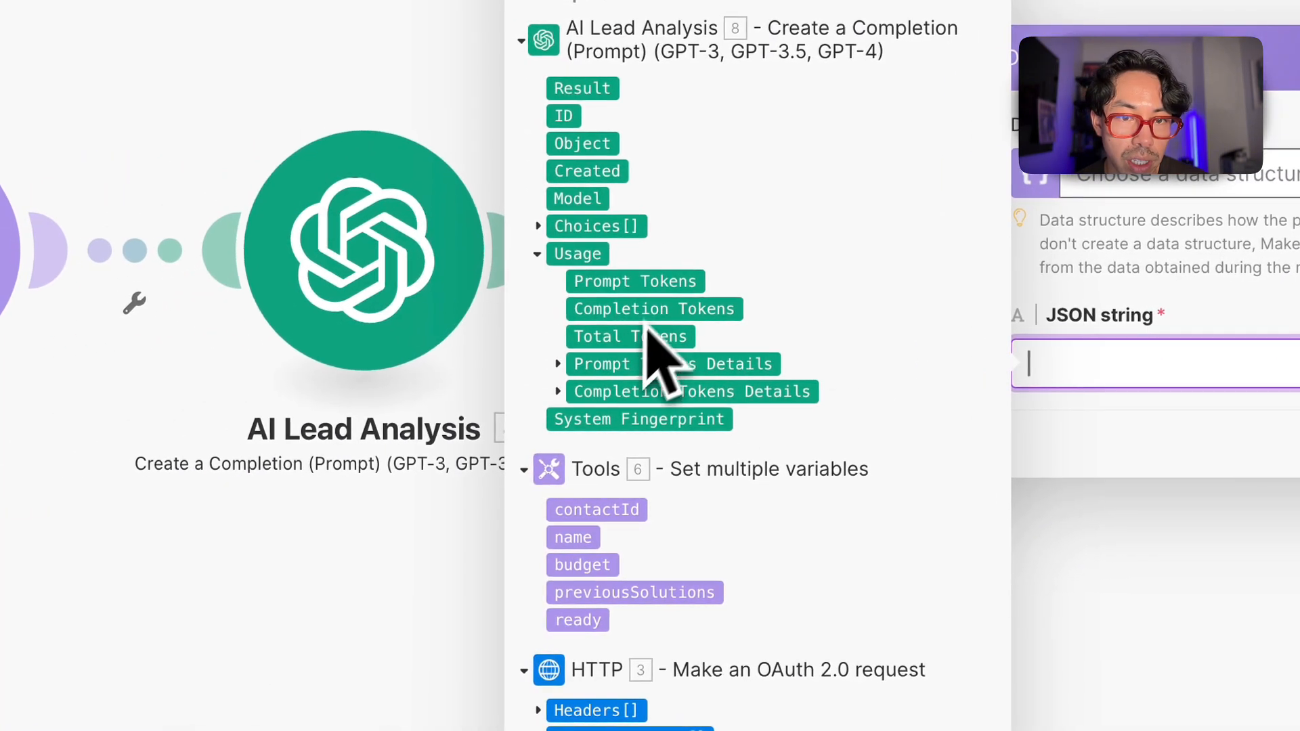
click(613, 363)
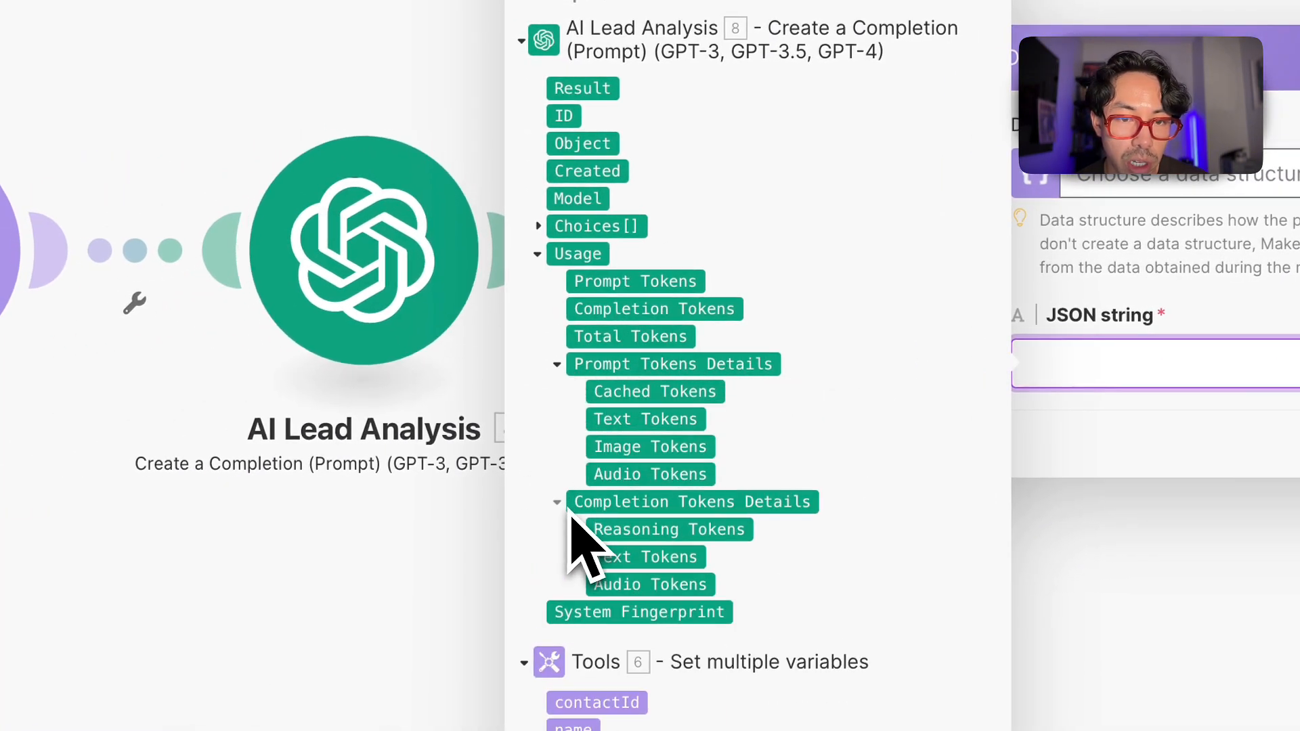
click(548, 231)
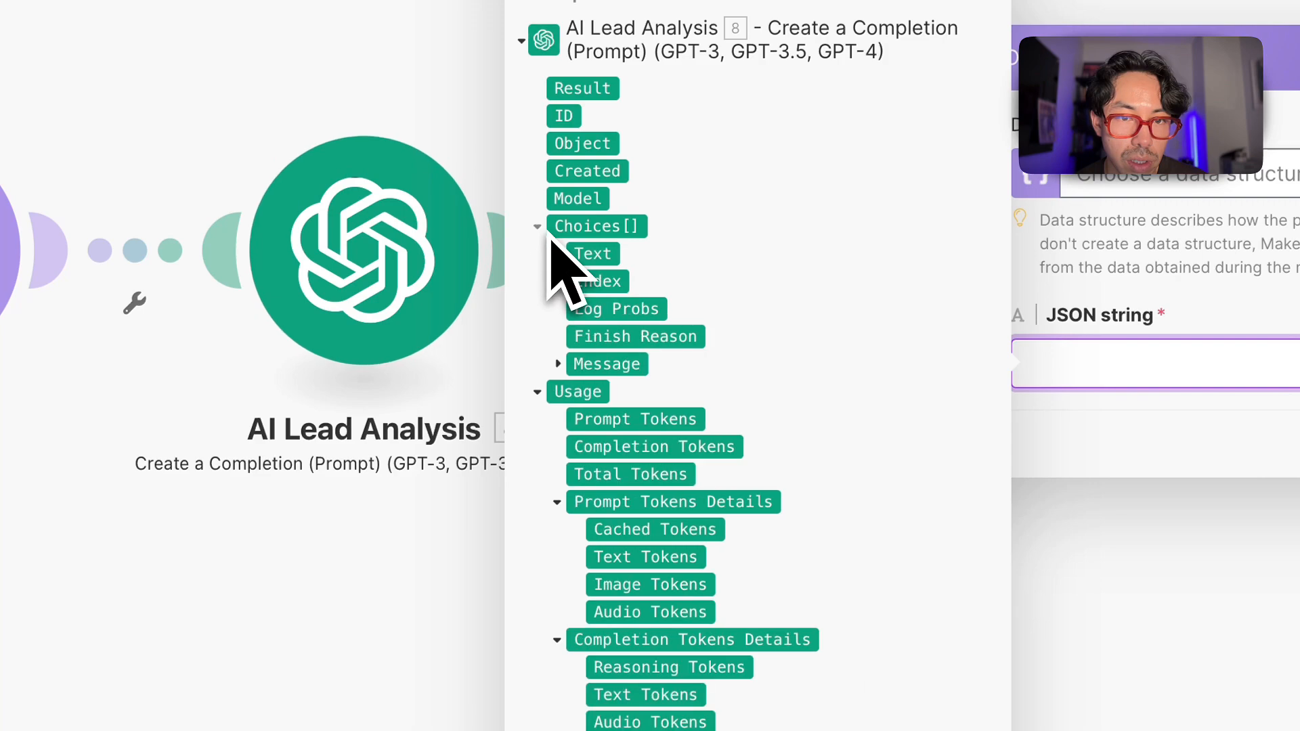
scroll(566, 379, down, 1)
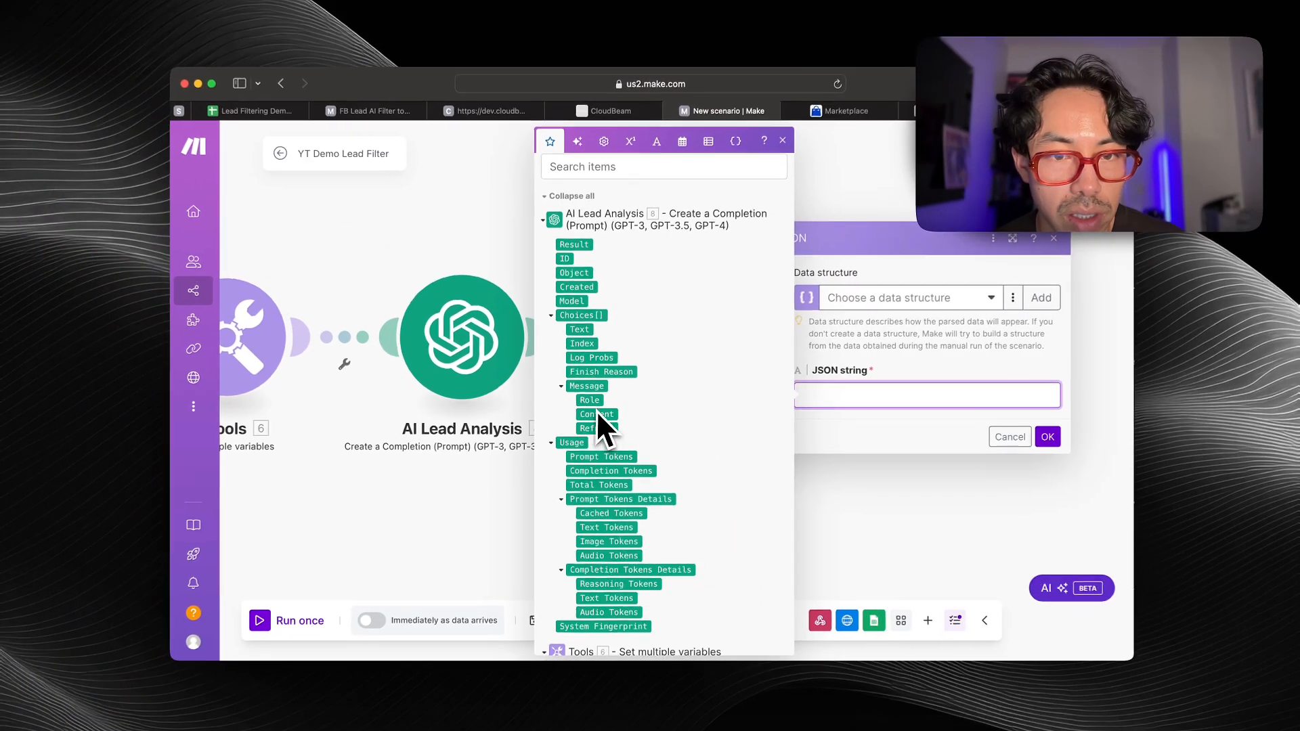
drag(579, 332, 831, 397)
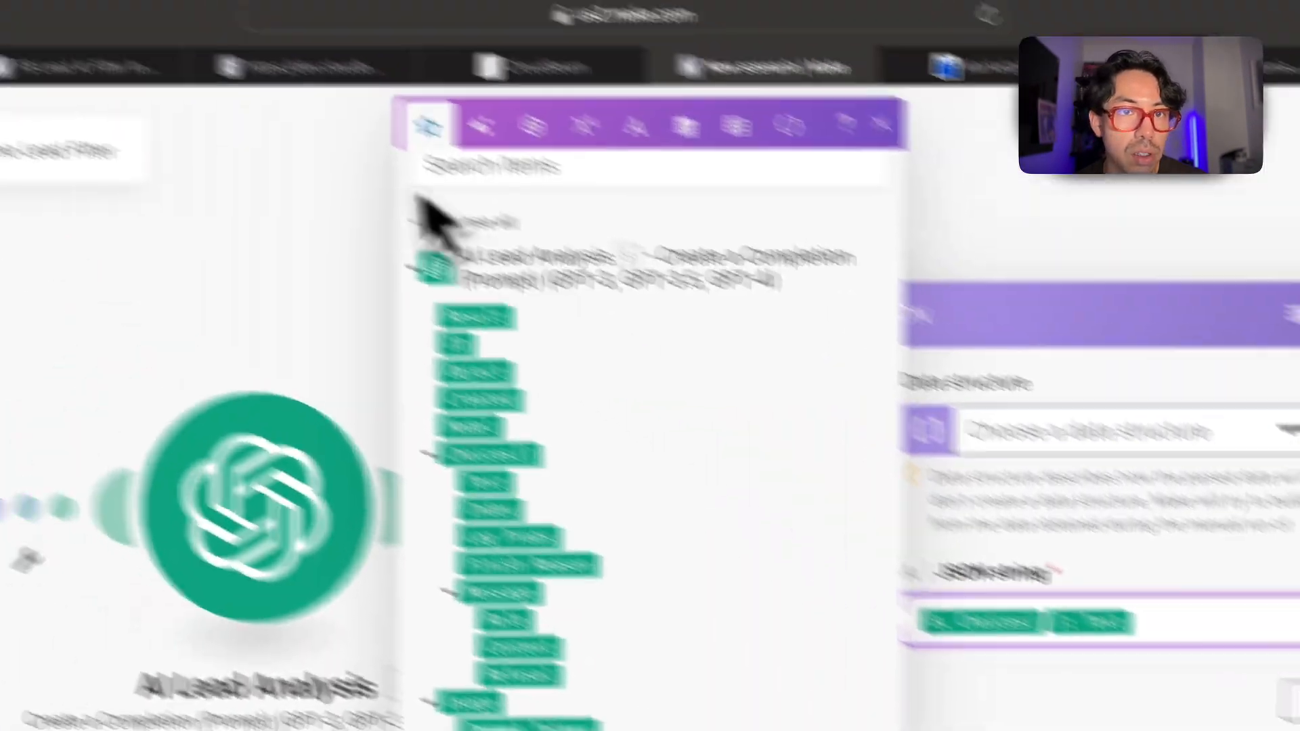
Check the JSON module settings in the reference FB Lead AI Filter scenario.
click(510, 161)
click(357, 152)
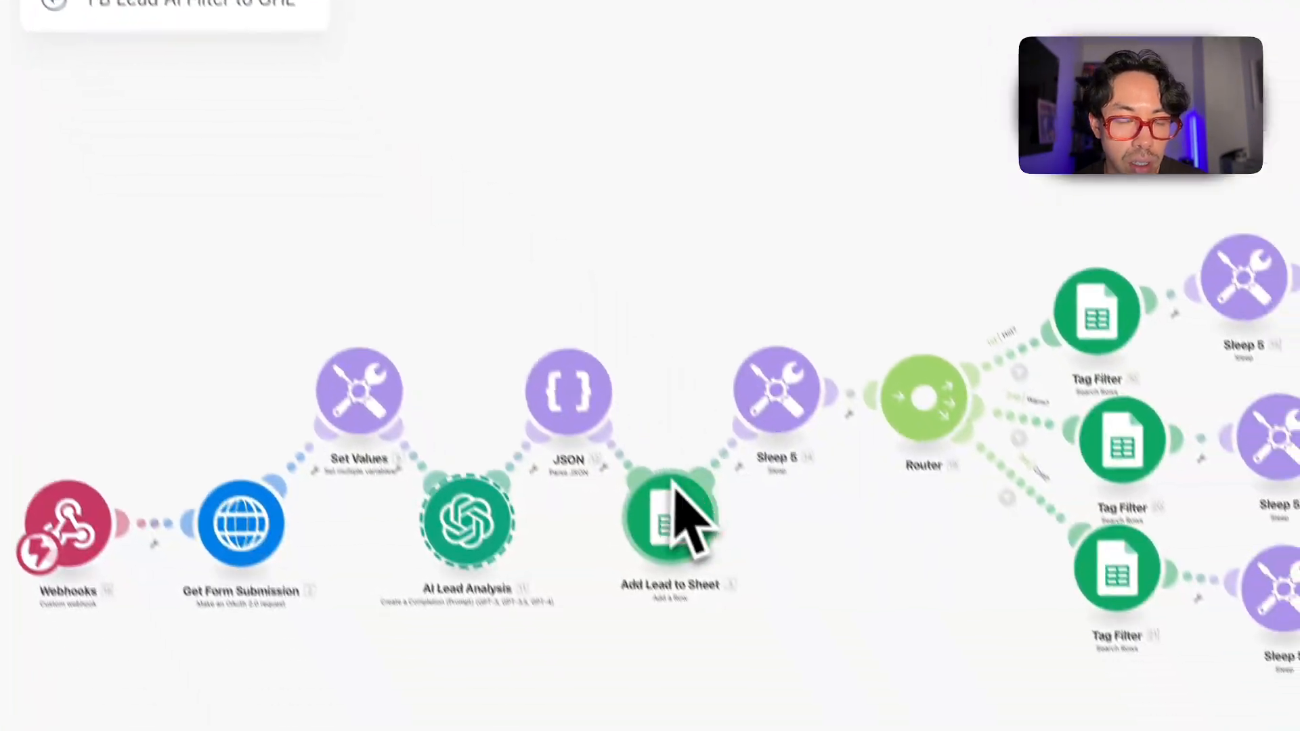
click(621, 334)
click(600, 476)
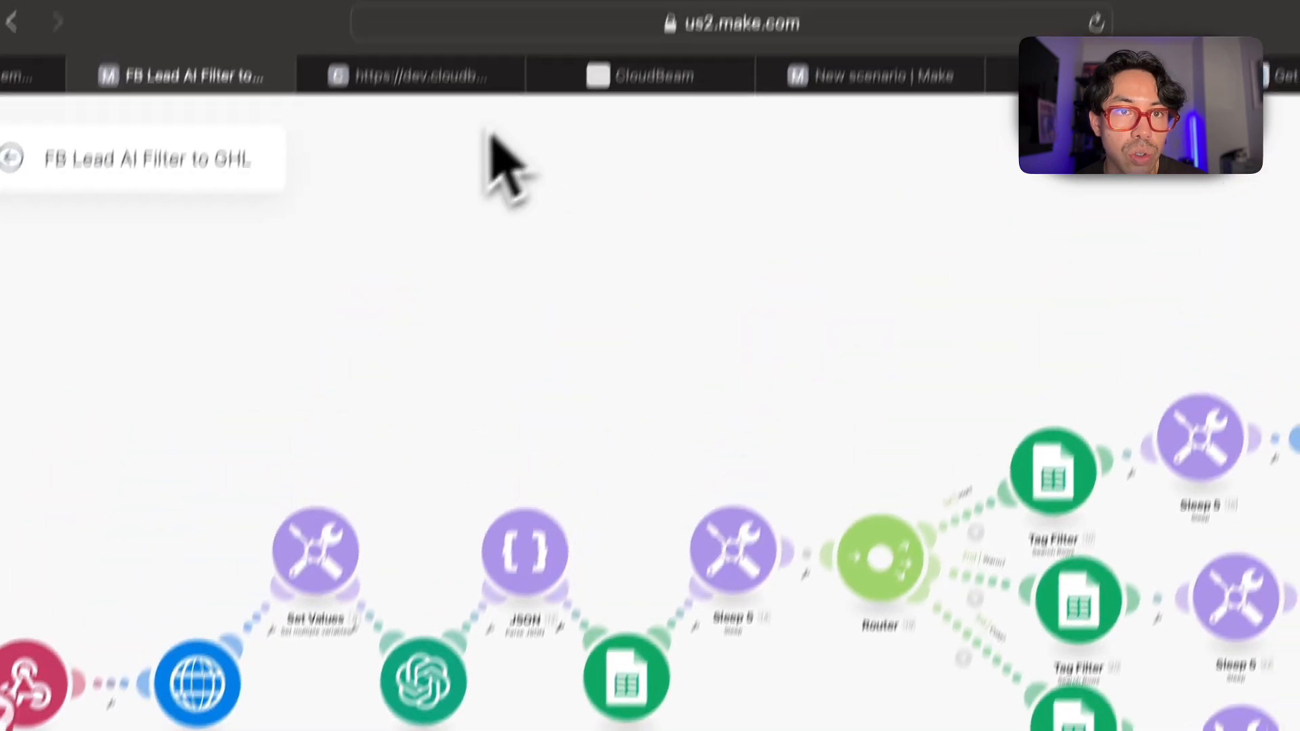
click(407, 156)
click(841, 159)
Map AI Lead Analysis module 8's Result into the JSON string and confirm.
scroll(779, 657, down, 2)
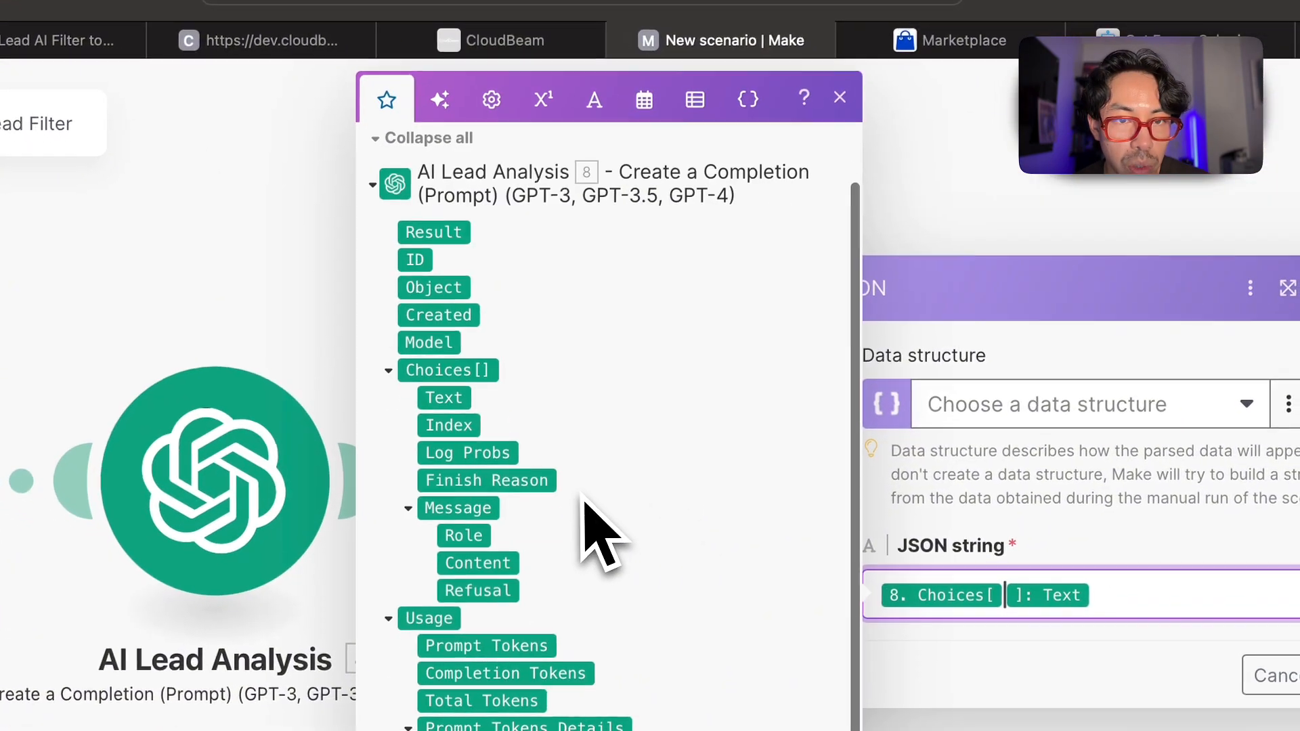
drag(583, 291, 1172, 601)
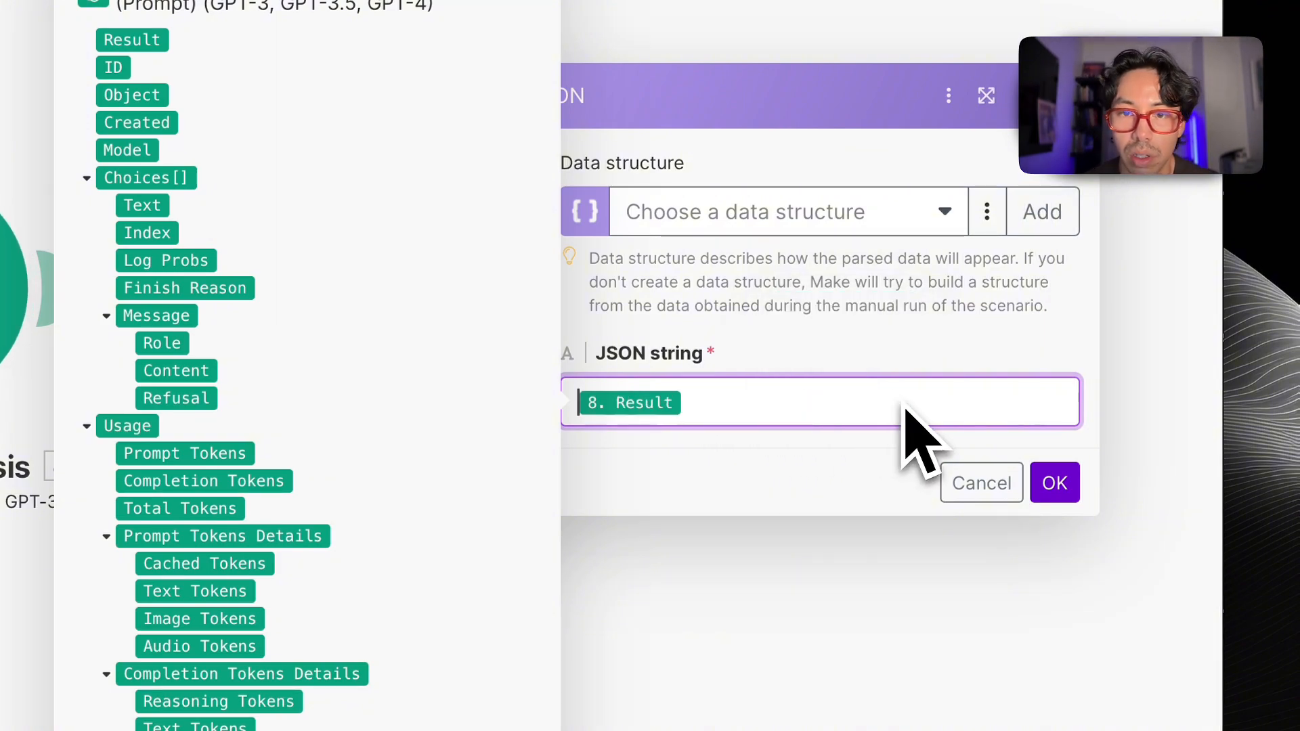
click(1052, 486)
scroll(958, 396, left, 10)
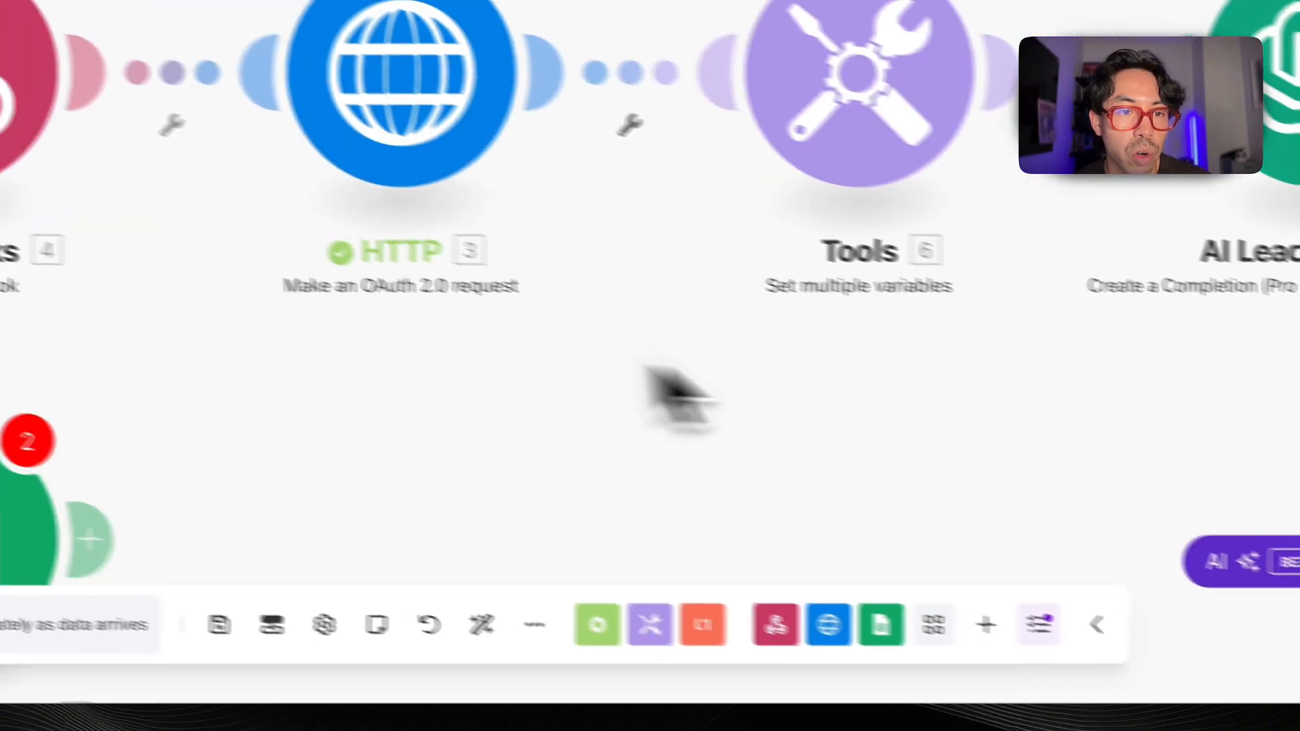
Unlink Webhooks from HTTP, run once, and view JSON output with leadScore 67 and priorityLevel Warm.
drag(643, 366, 821, 339)
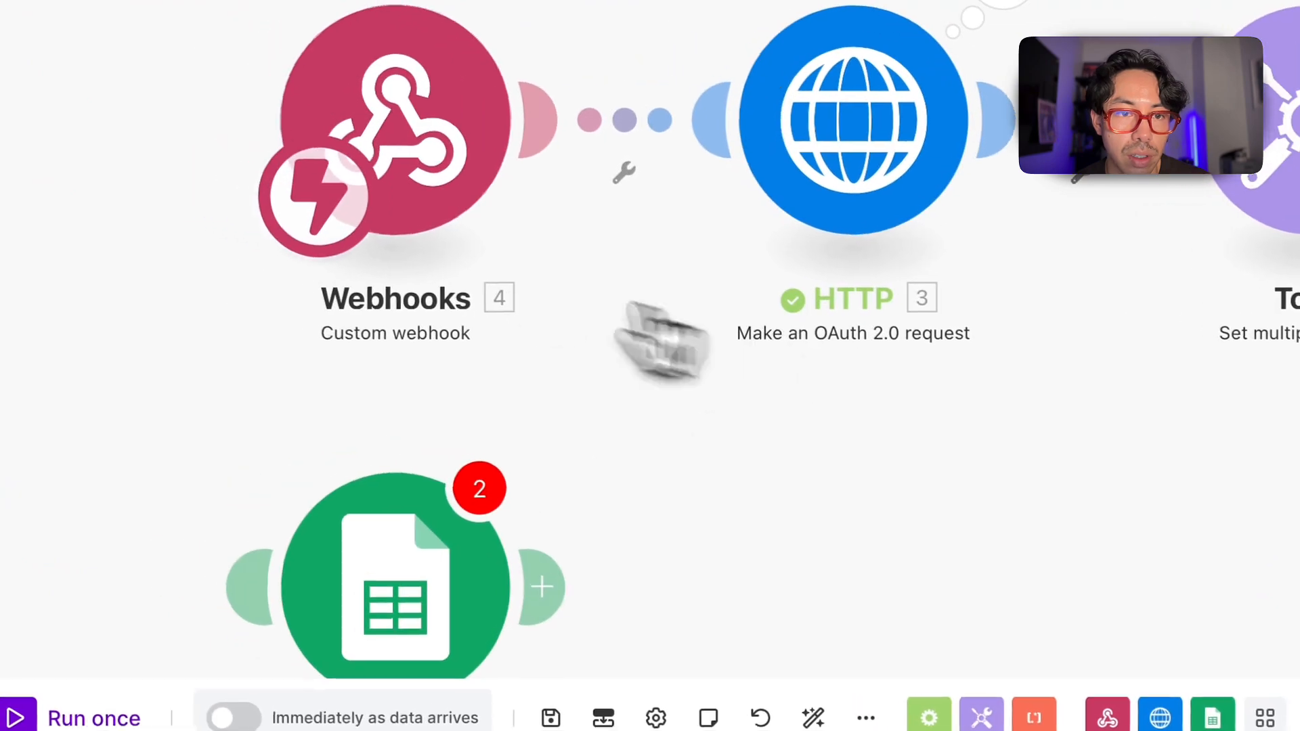
mouse_move(325, 198)
mouse_down()
mouse_move(1056, 271)
mouse_move(450, 484)
mouse_move(325, 203)
mouse_up()
right_click(542, 193)
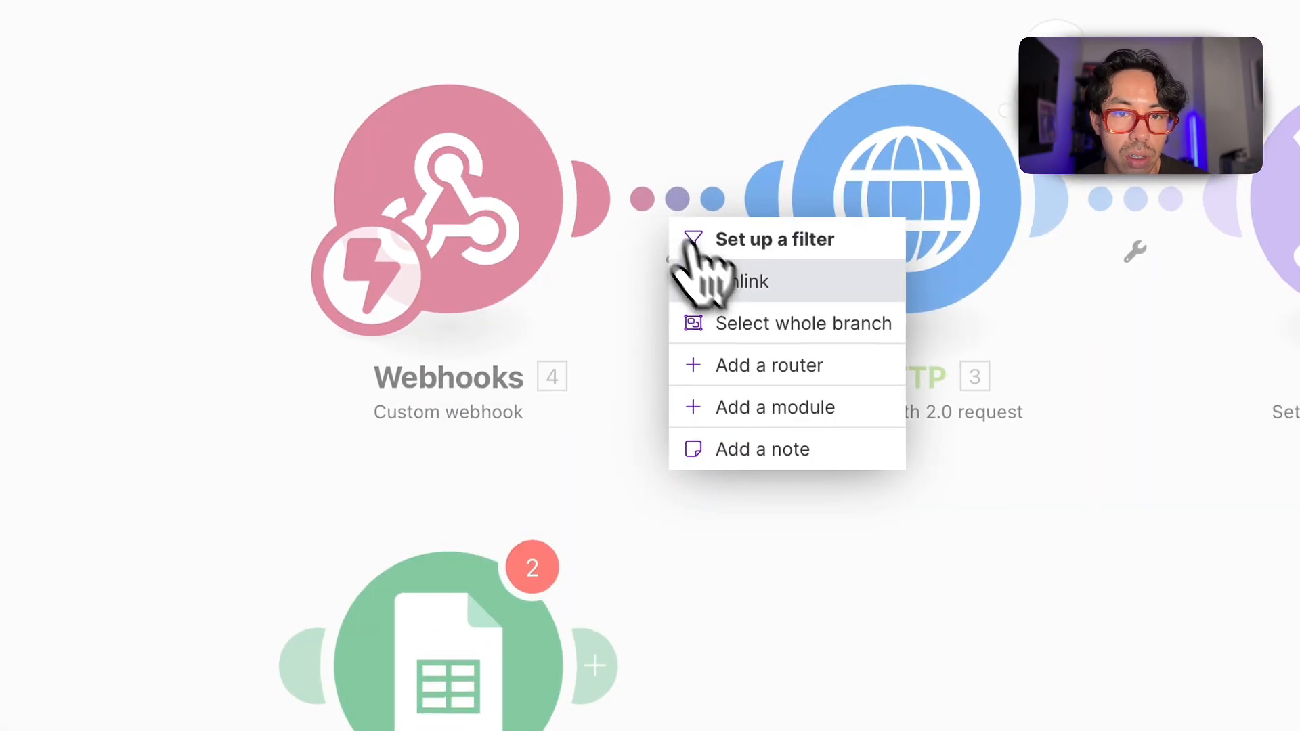
click(698, 279)
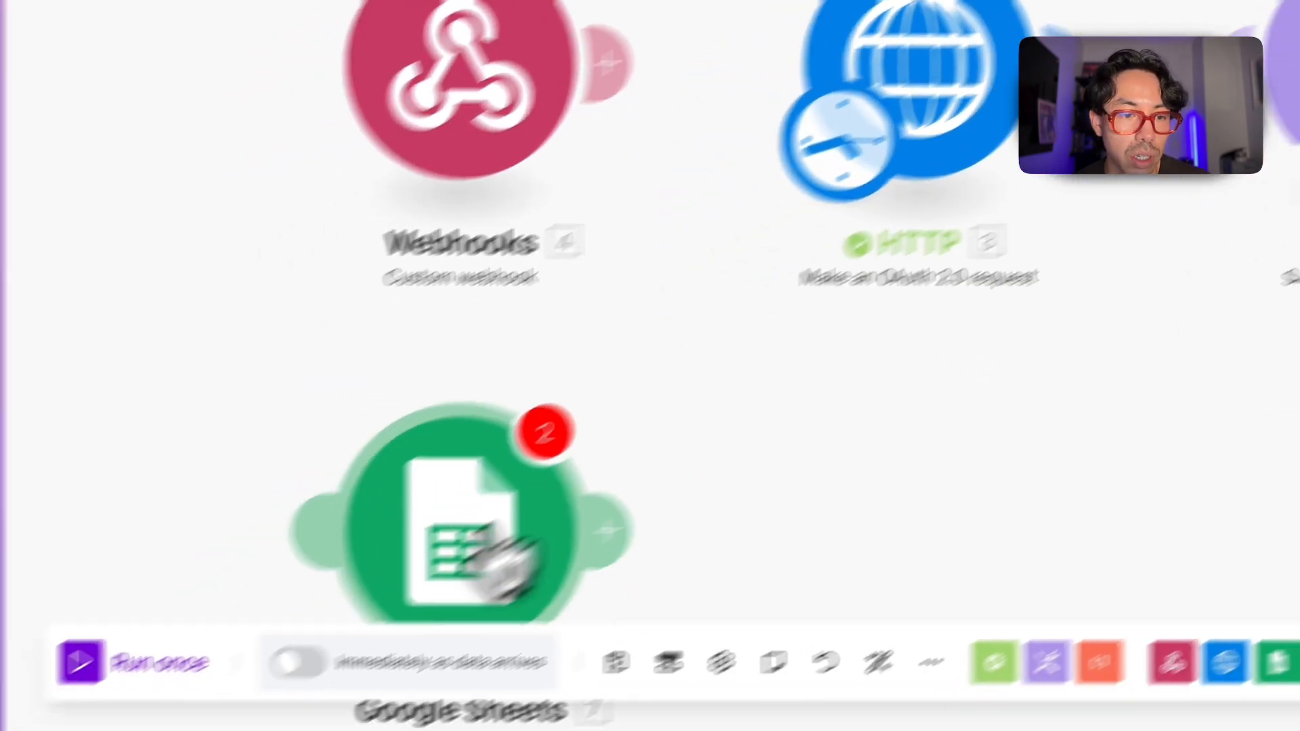
click(267, 590)
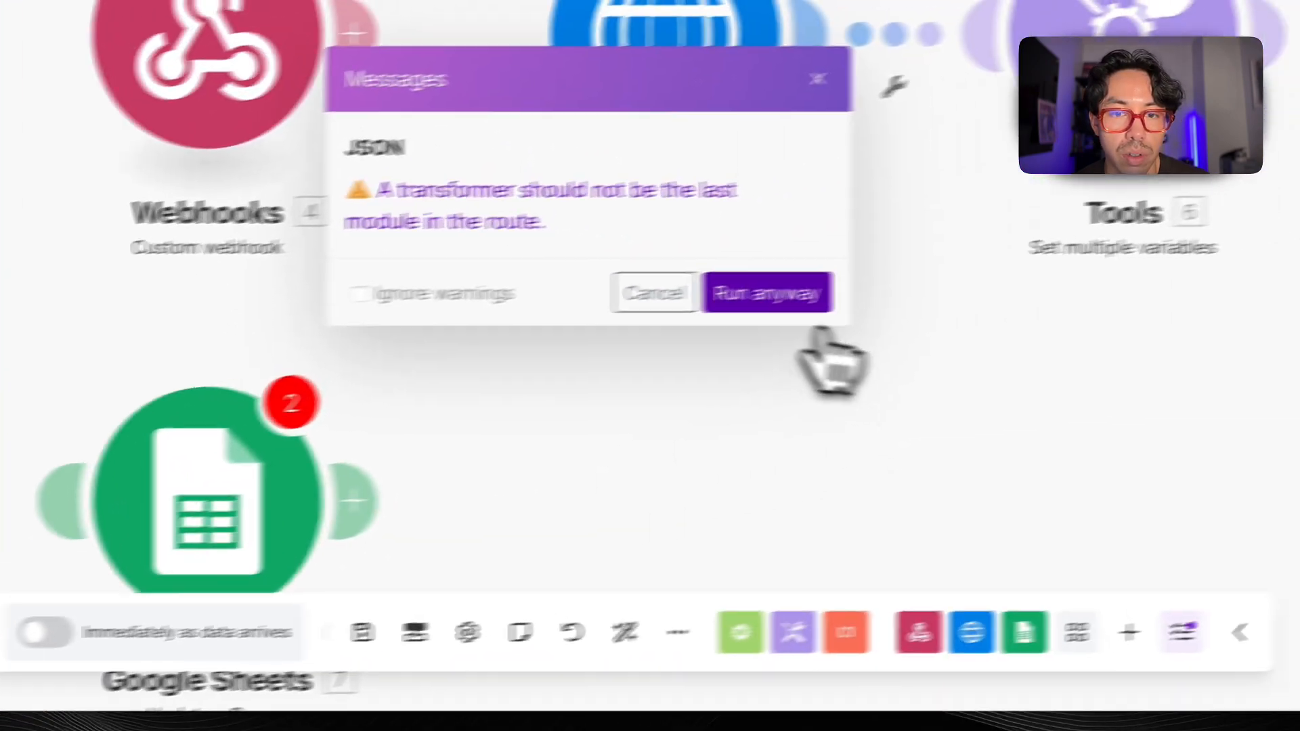
click(805, 298)
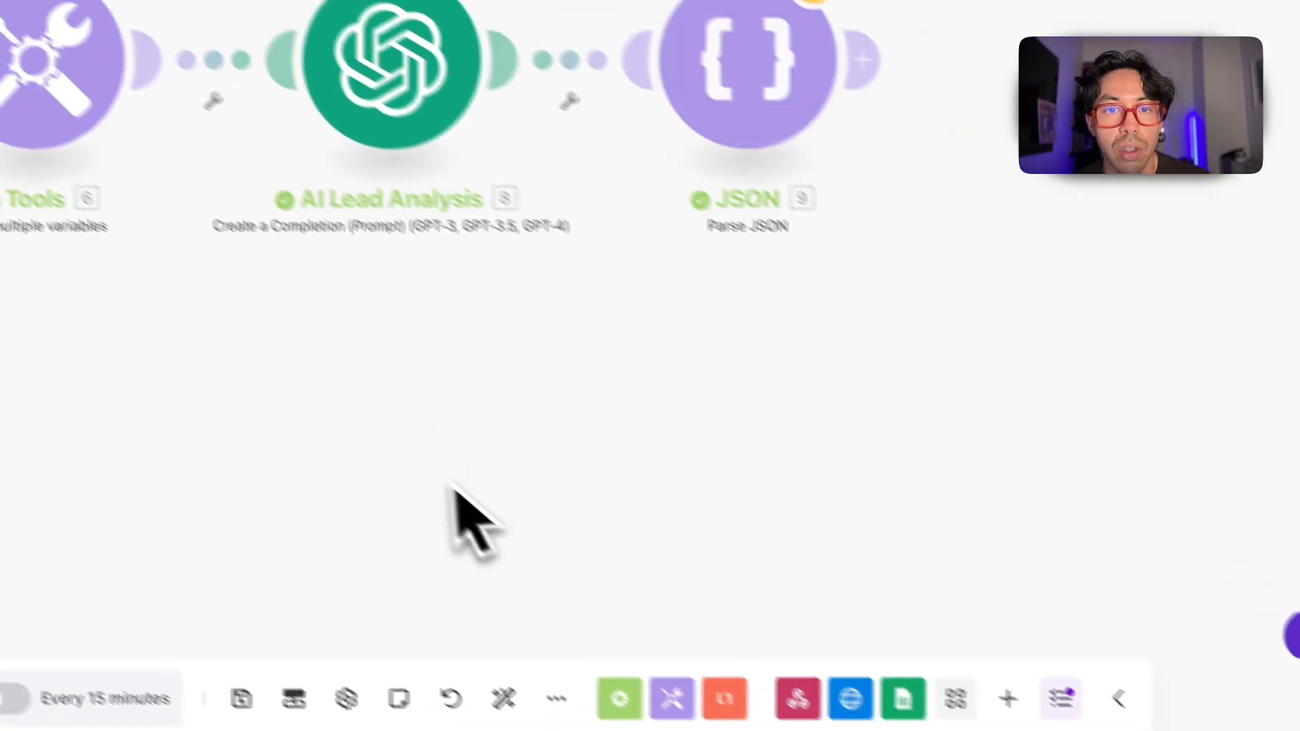
click(927, 6)
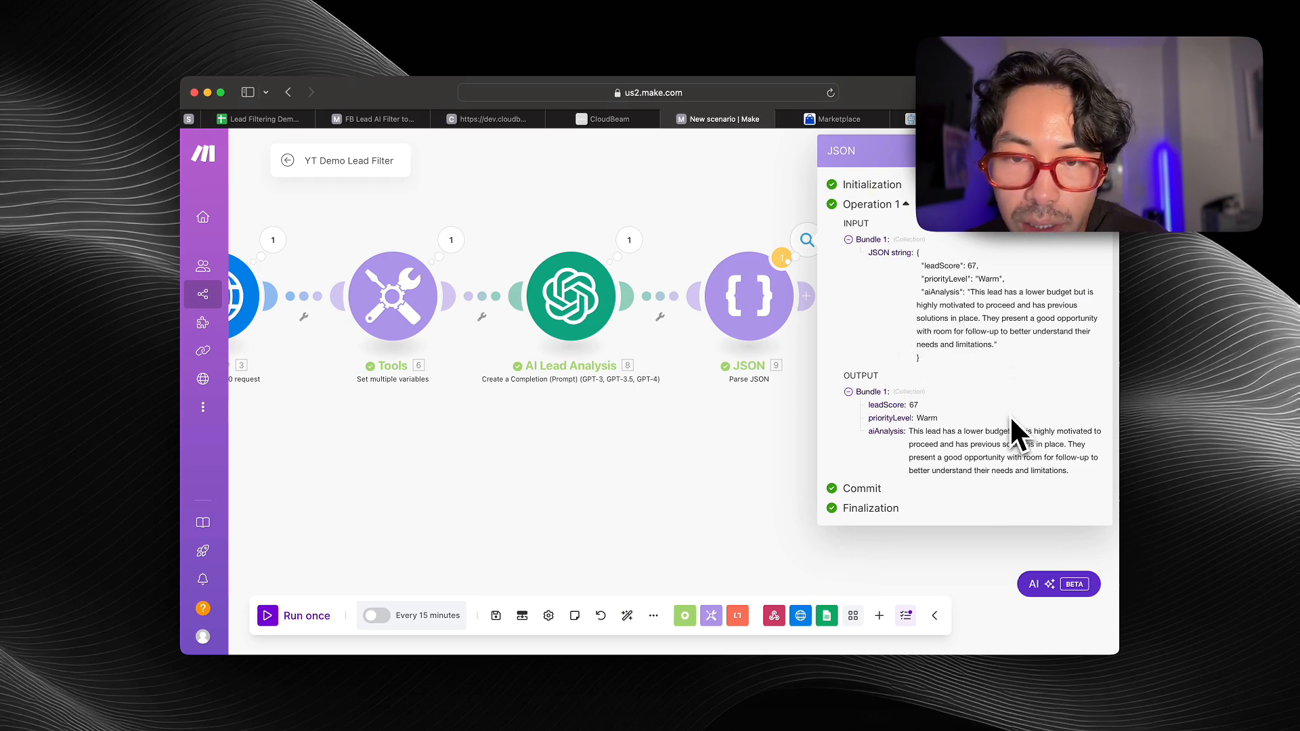
Attach the Google Sheets module after the JSON module on the canvas.
click(801, 502)
drag(792, 503, 614, 507)
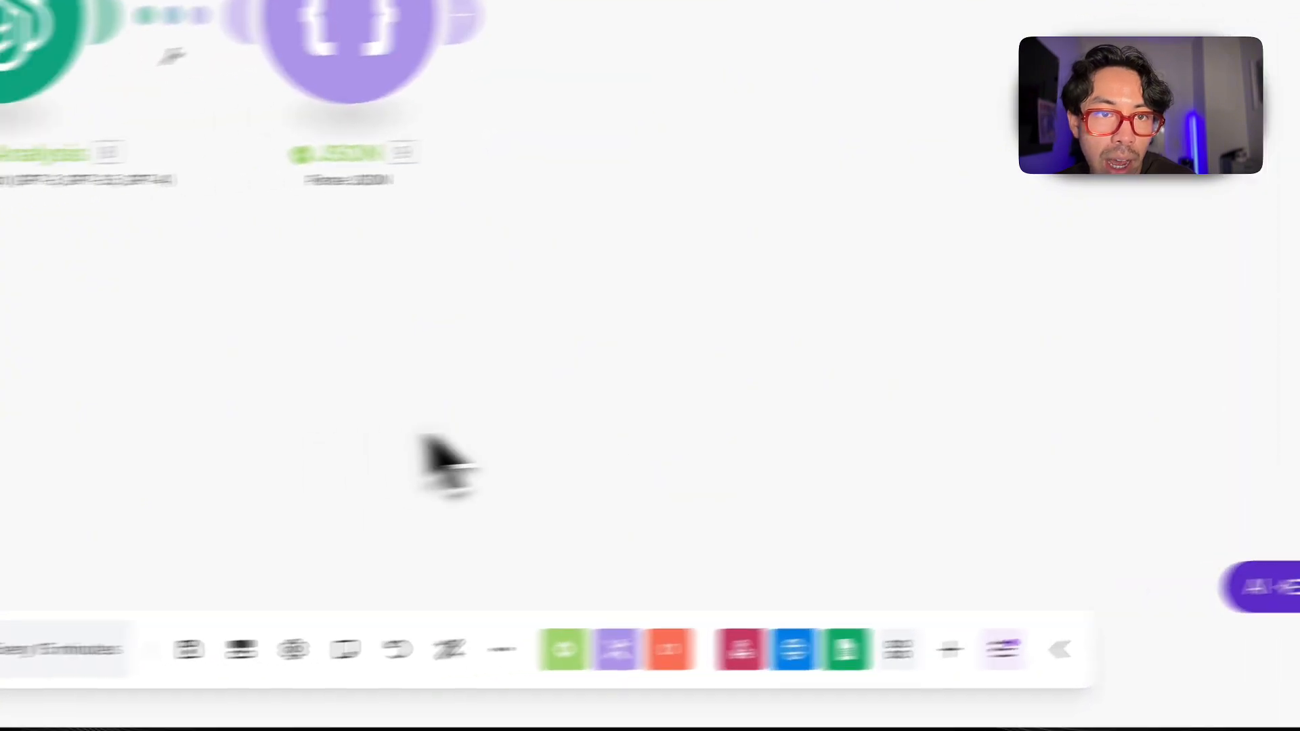
drag(203, 399, 819, 425)
scroll(819, 426, down, 3)
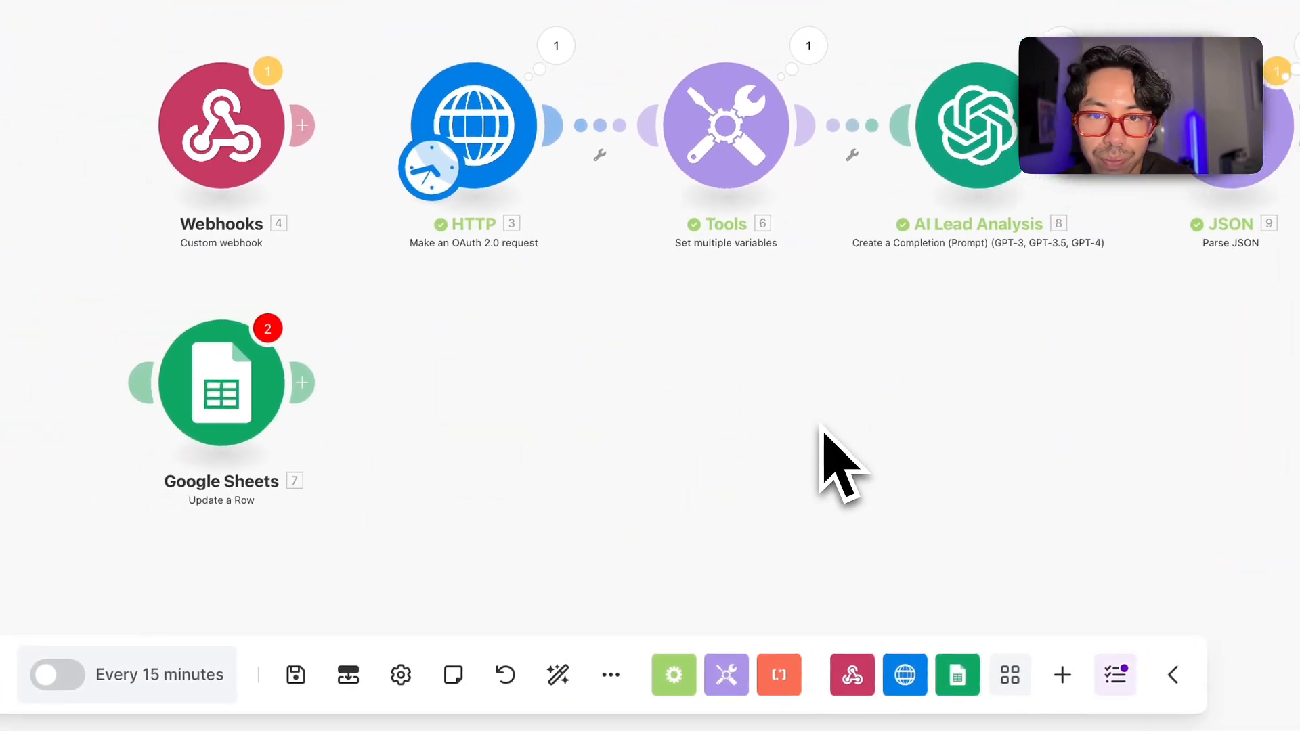
click(995, 314)
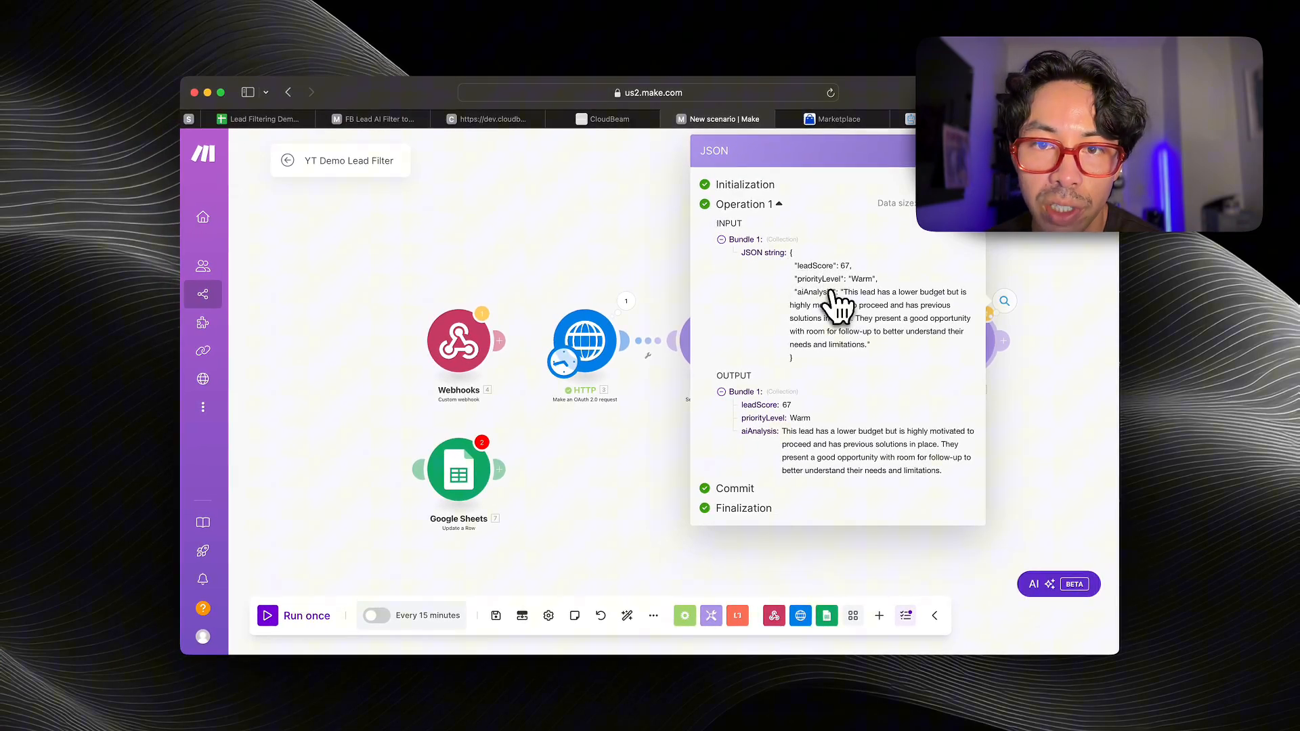
click(677, 453)
drag(460, 471, 1080, 343)
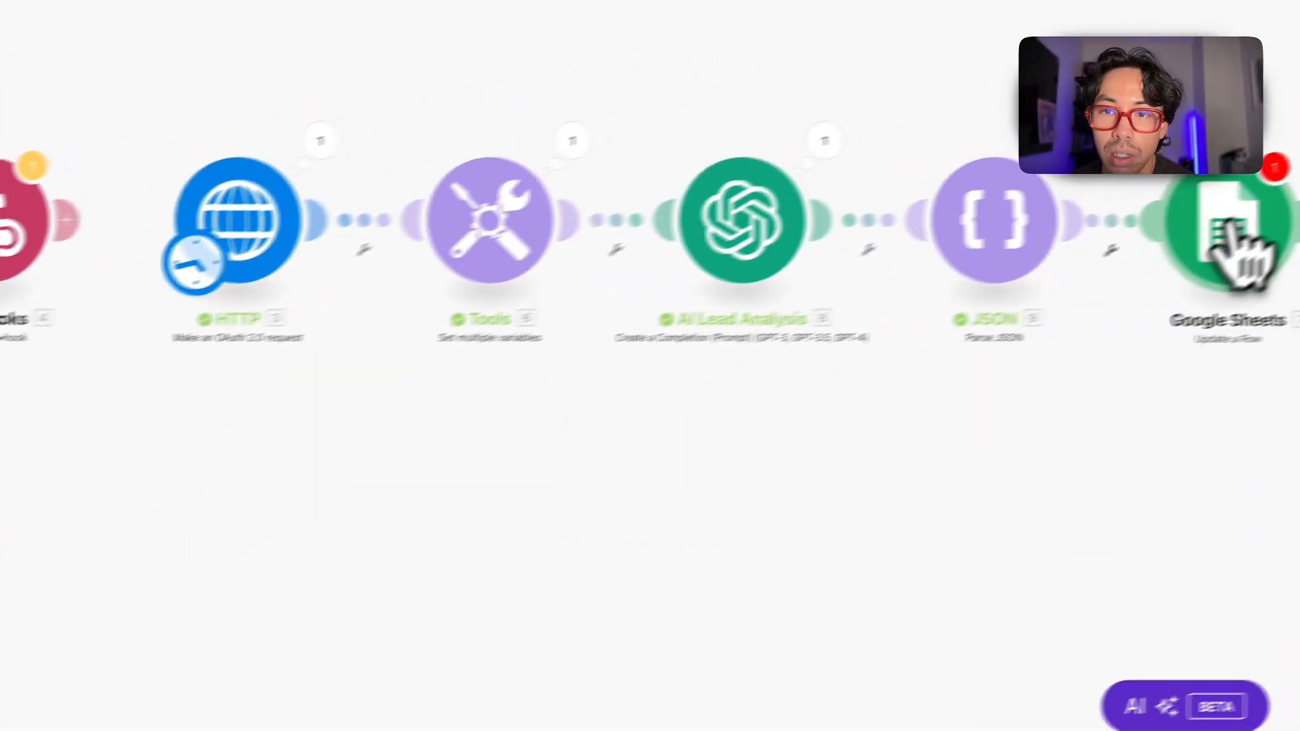
click(1229, 229)
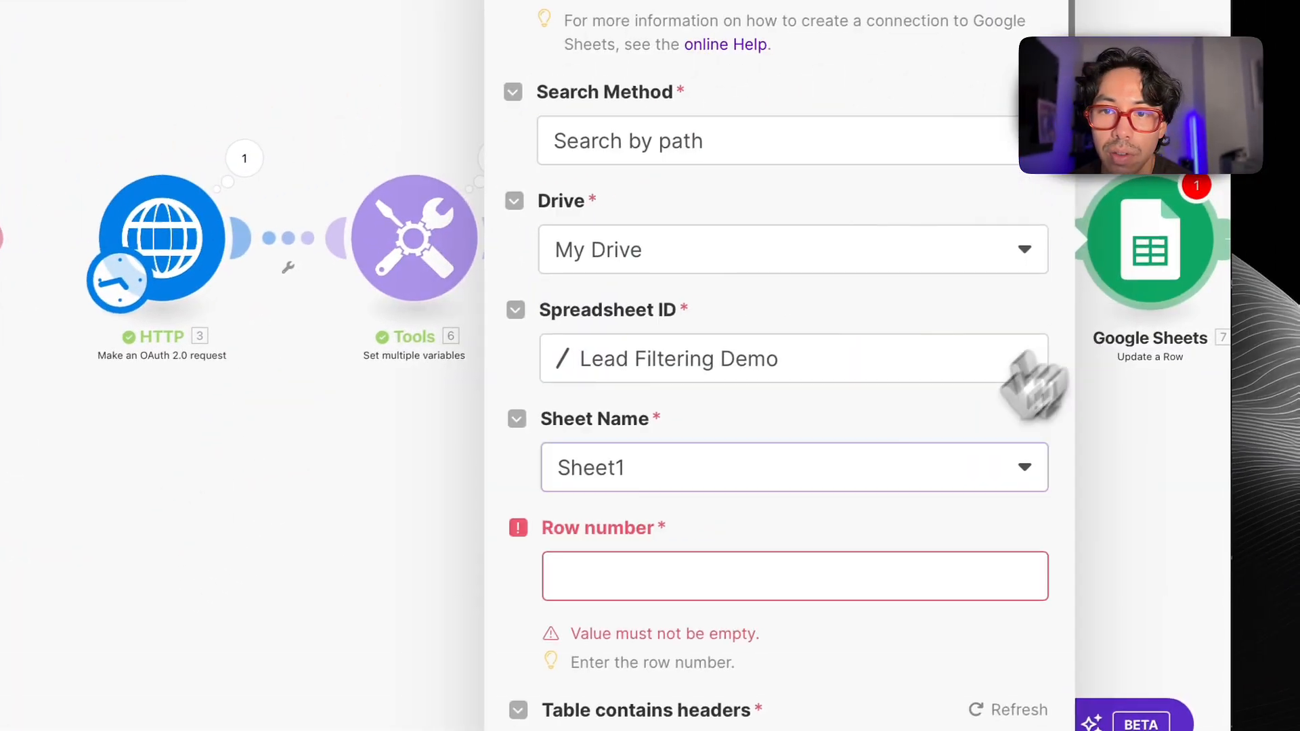
drag(812, 466, 478, 463)
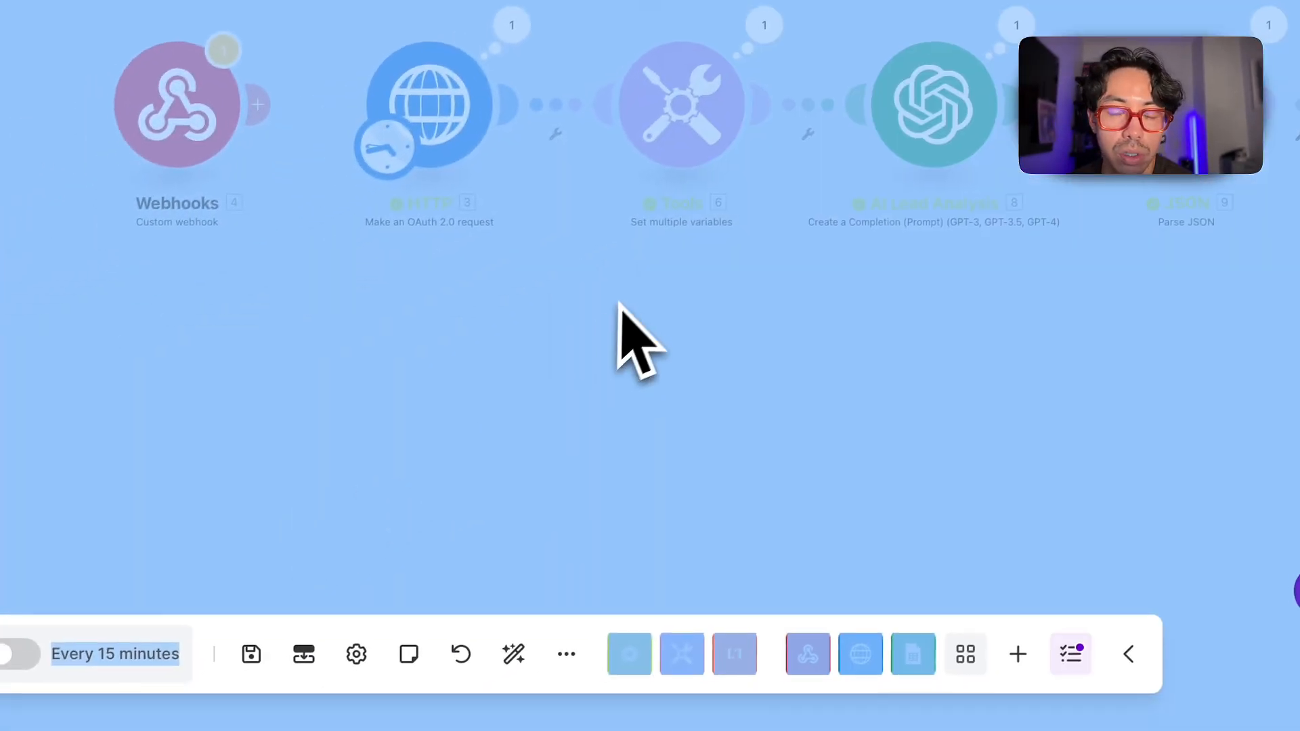
Open the Google Sheets Update a Row settings and inspect the Row number field.
click(827, 331)
right_click(785, 372)
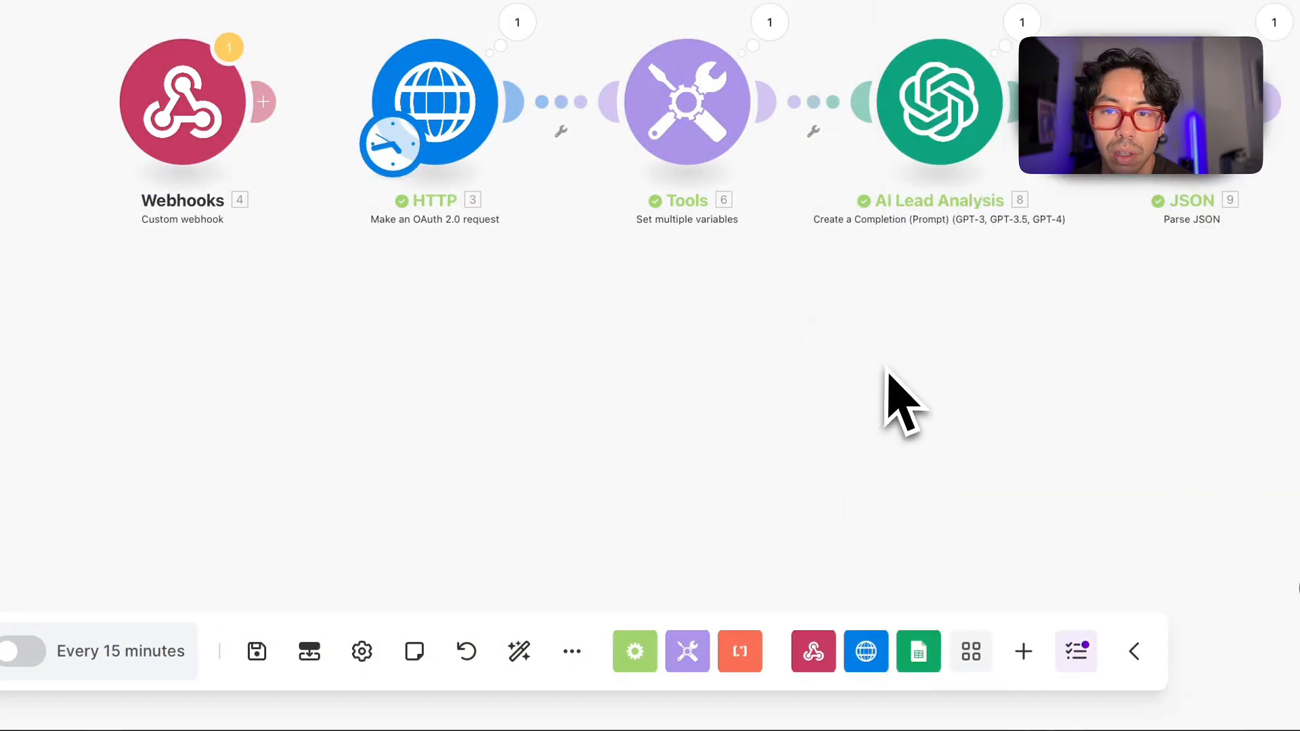
click(726, 264)
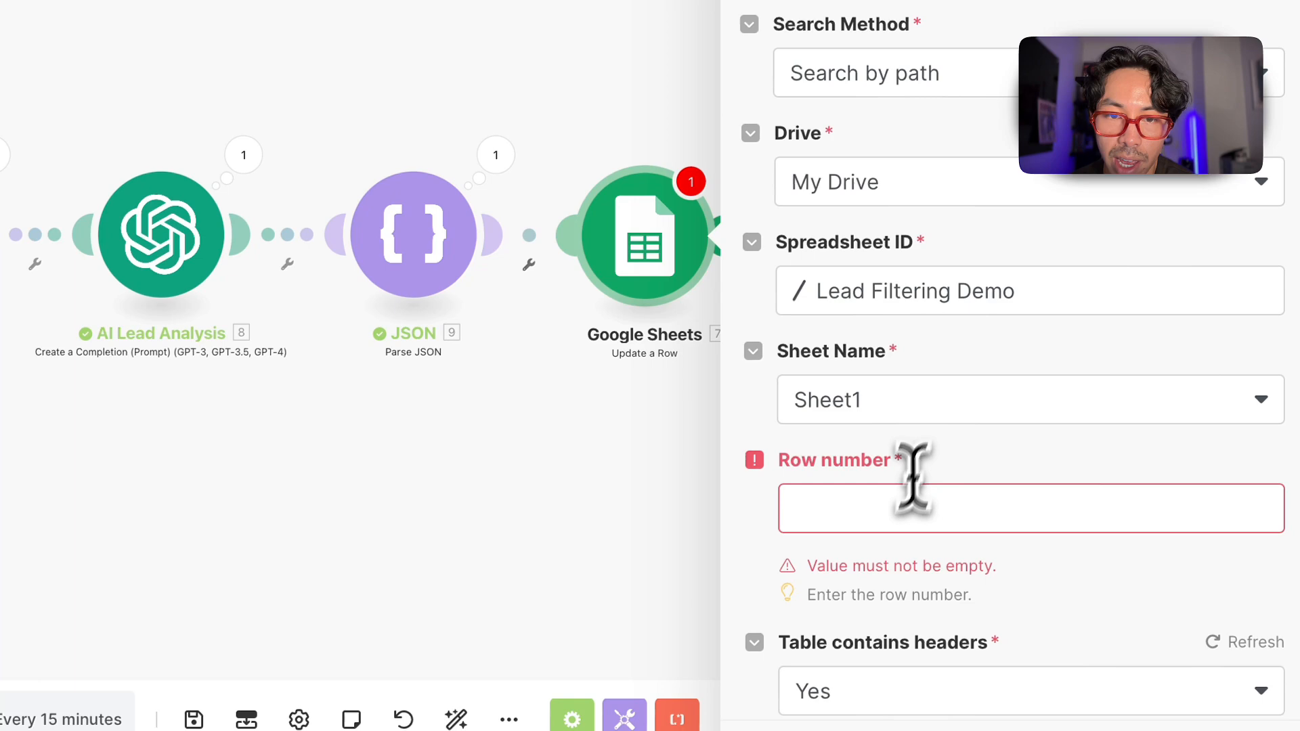
click(902, 505)
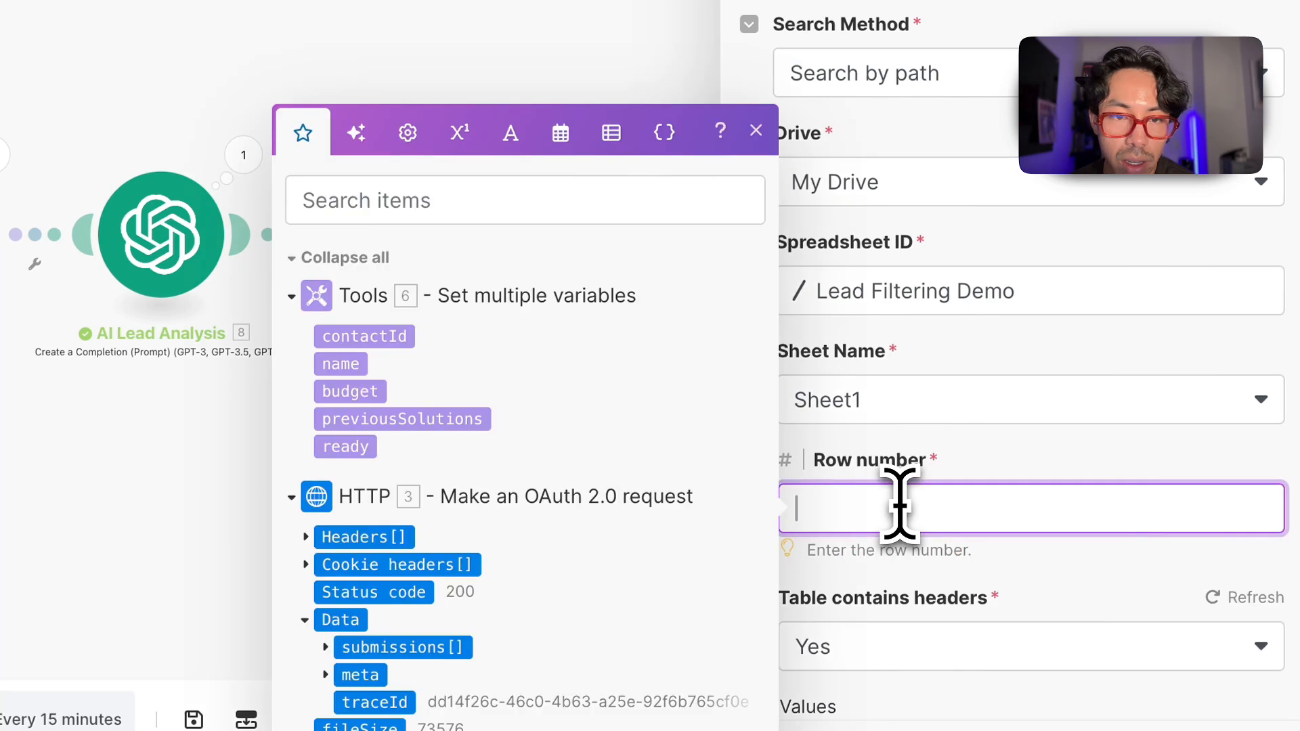
click(261, 486)
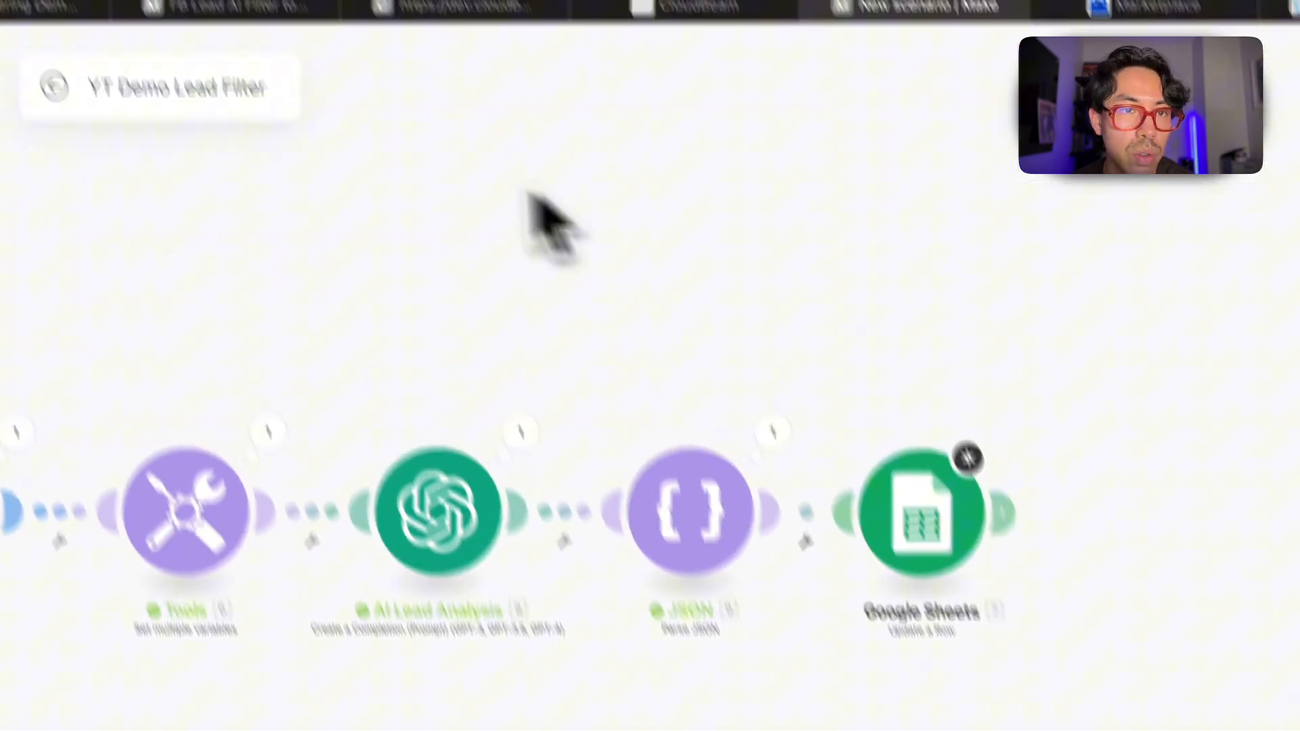
Check the Add Lead to Sheet settings in the FB Lead AI Filter scenario.
click(210, 8)
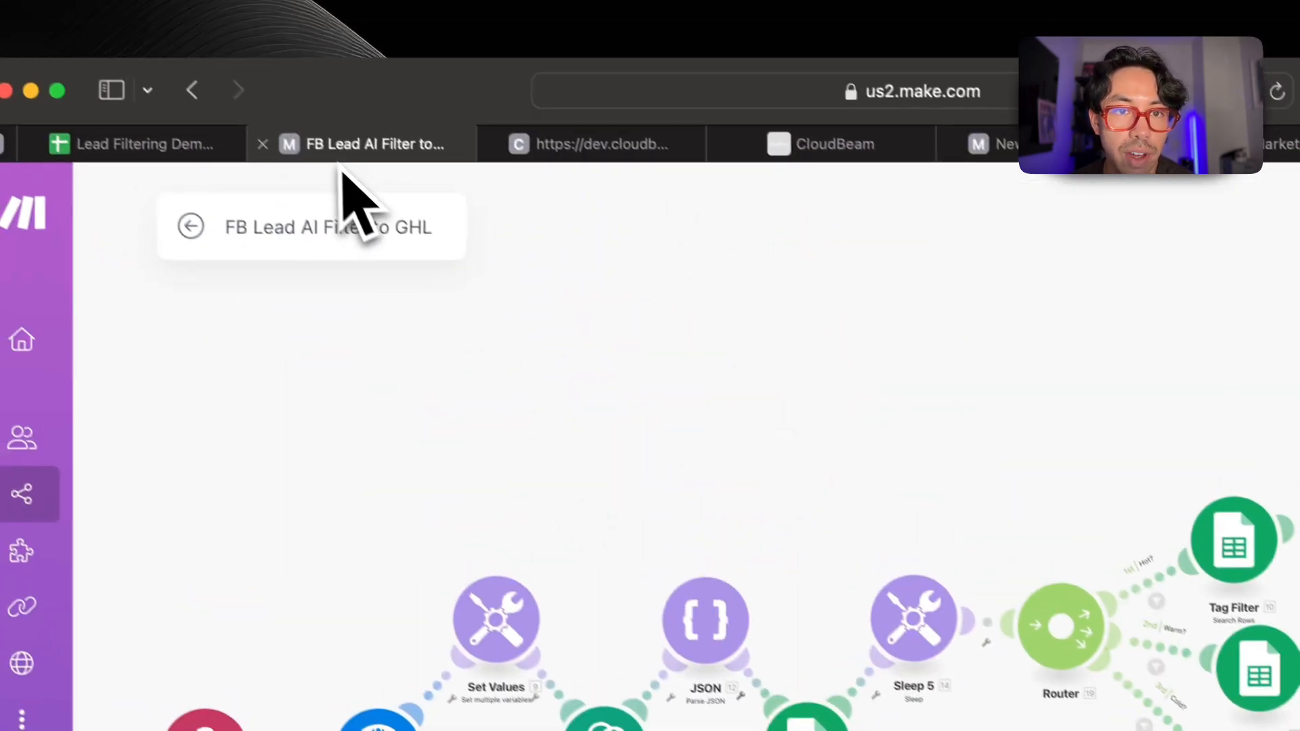
click(717, 496)
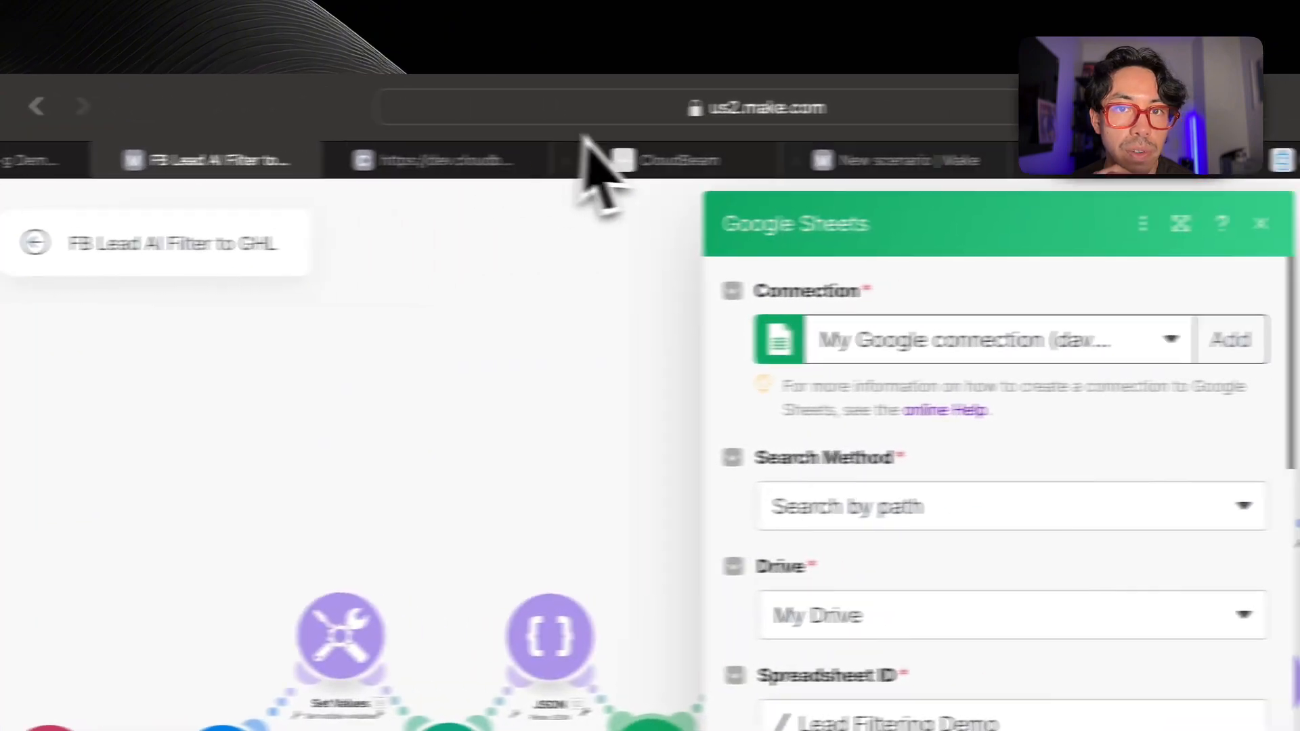
click(762, 165)
Replace the Google Sheets module after JSON and choose the Lead Filtering Demo spreadsheet.
right_click(846, 672)
click(779, 723)
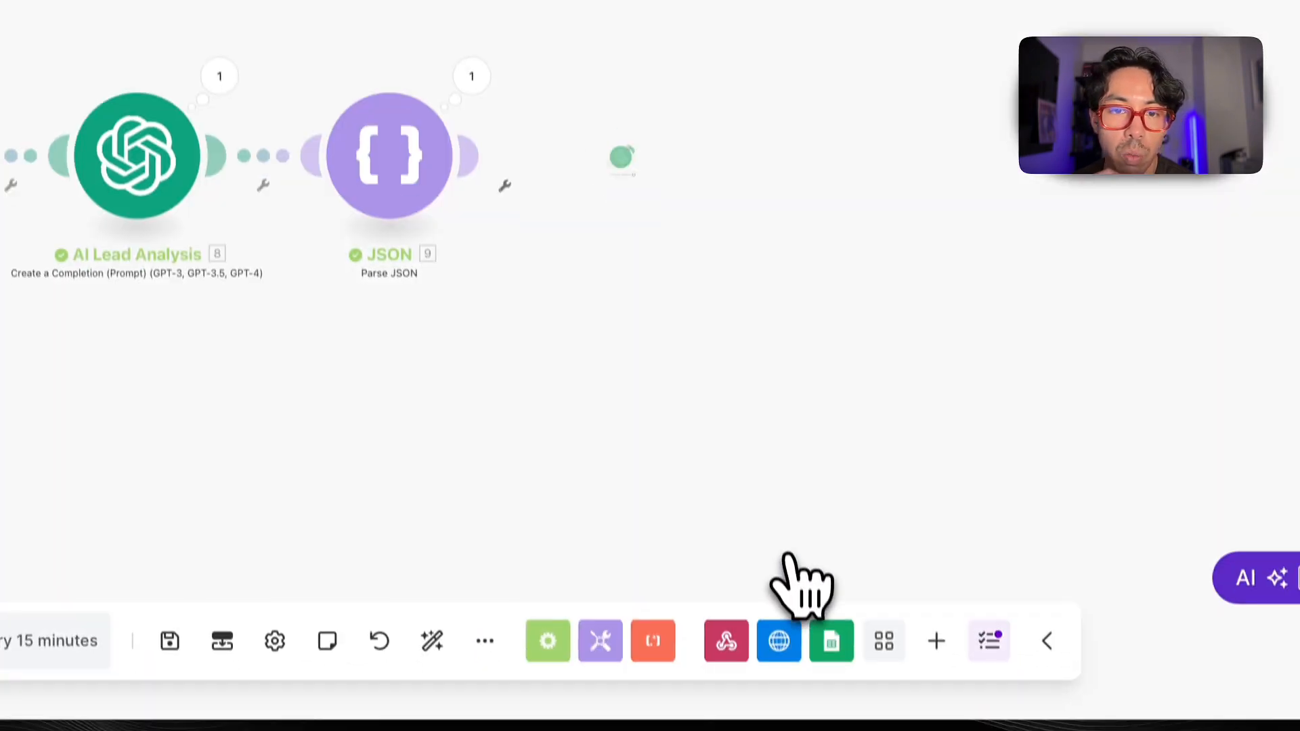
click(528, 289)
click(678, 292)
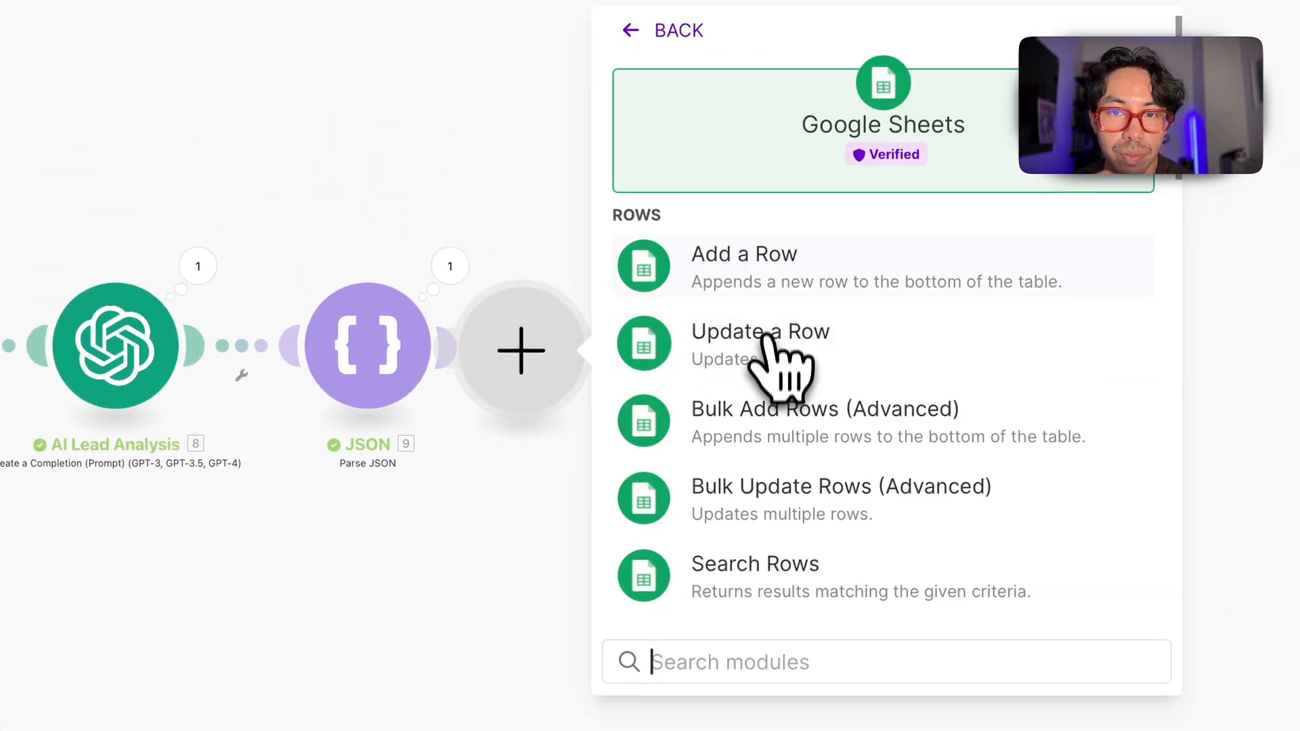
click(775, 296)
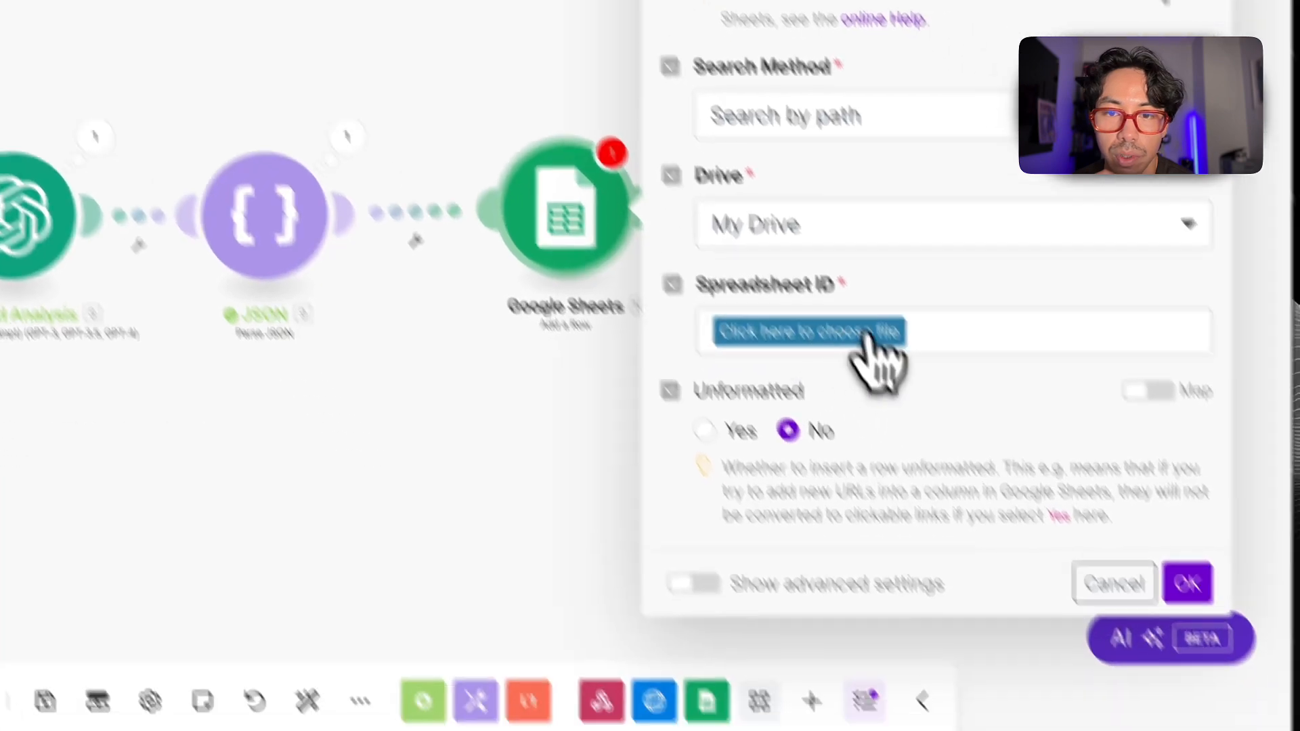
click(972, 466)
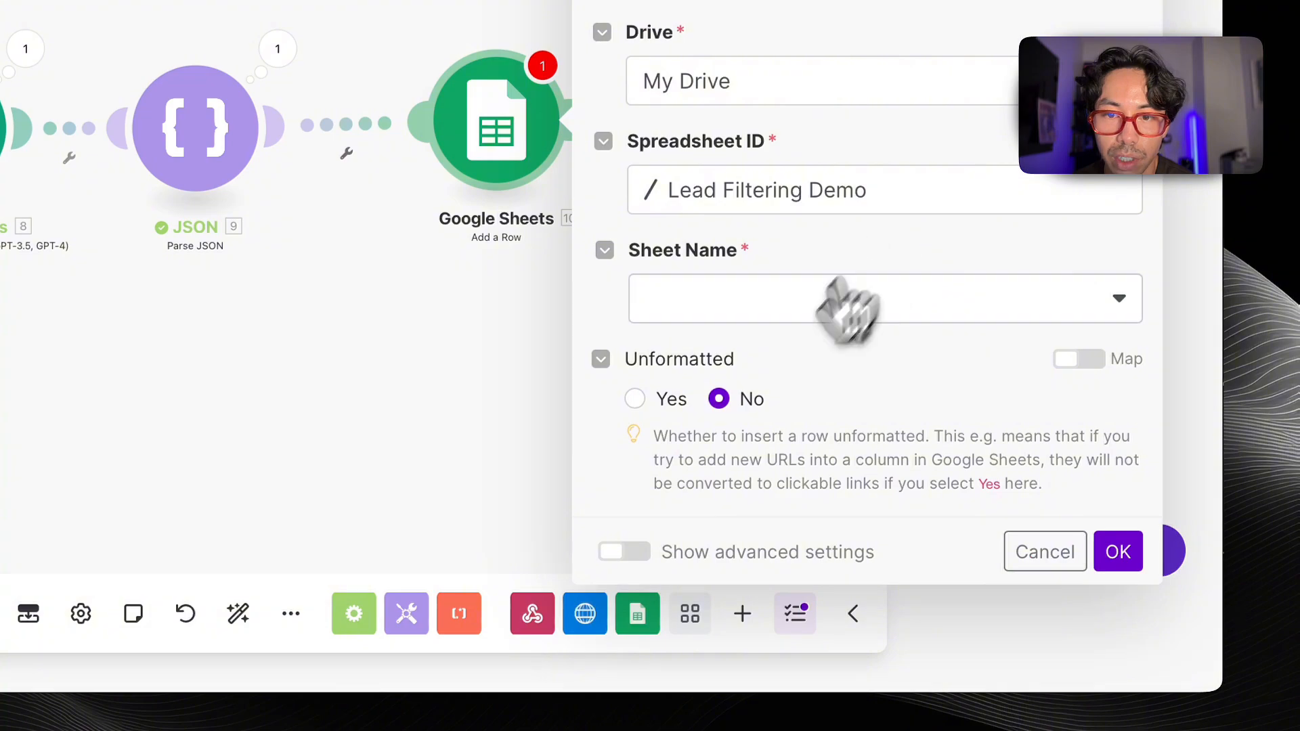
scroll(780, 337, down, 1)
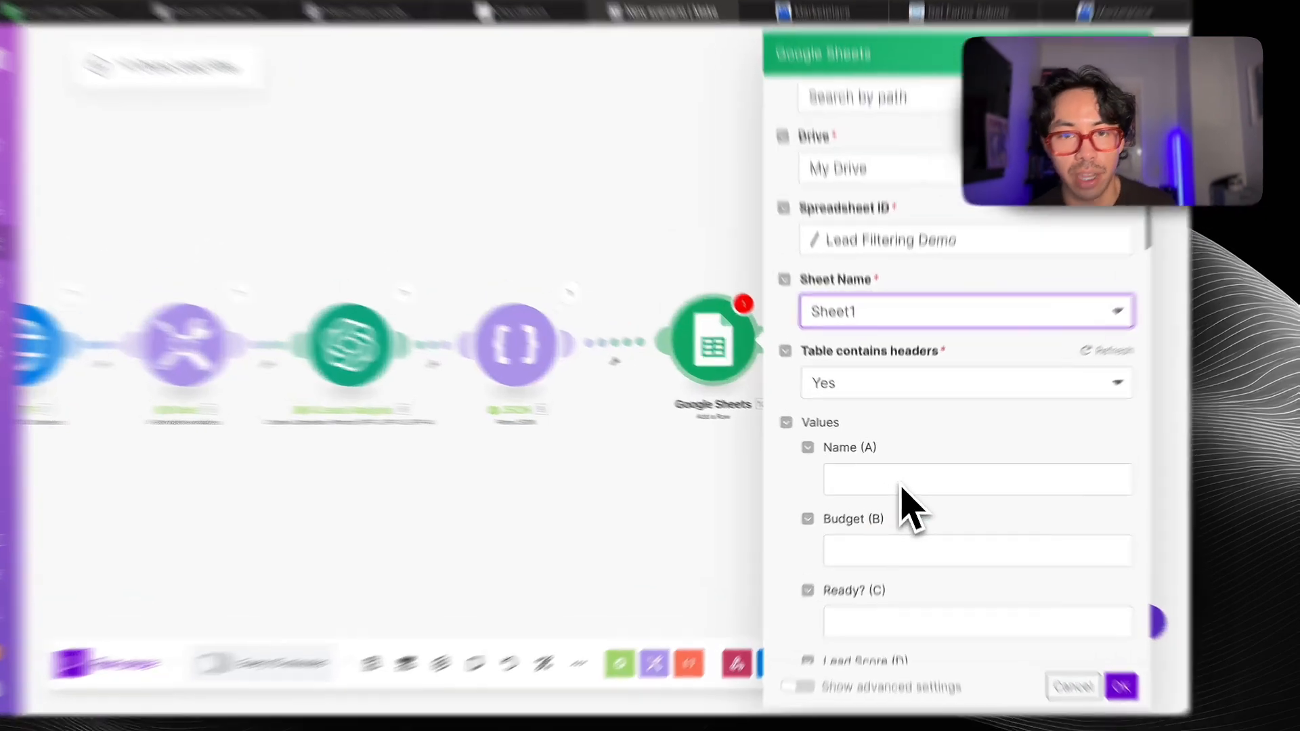
Check the Lead Filtering Demo spreadsheet's columns before filling Name (A).
click(900, 514)
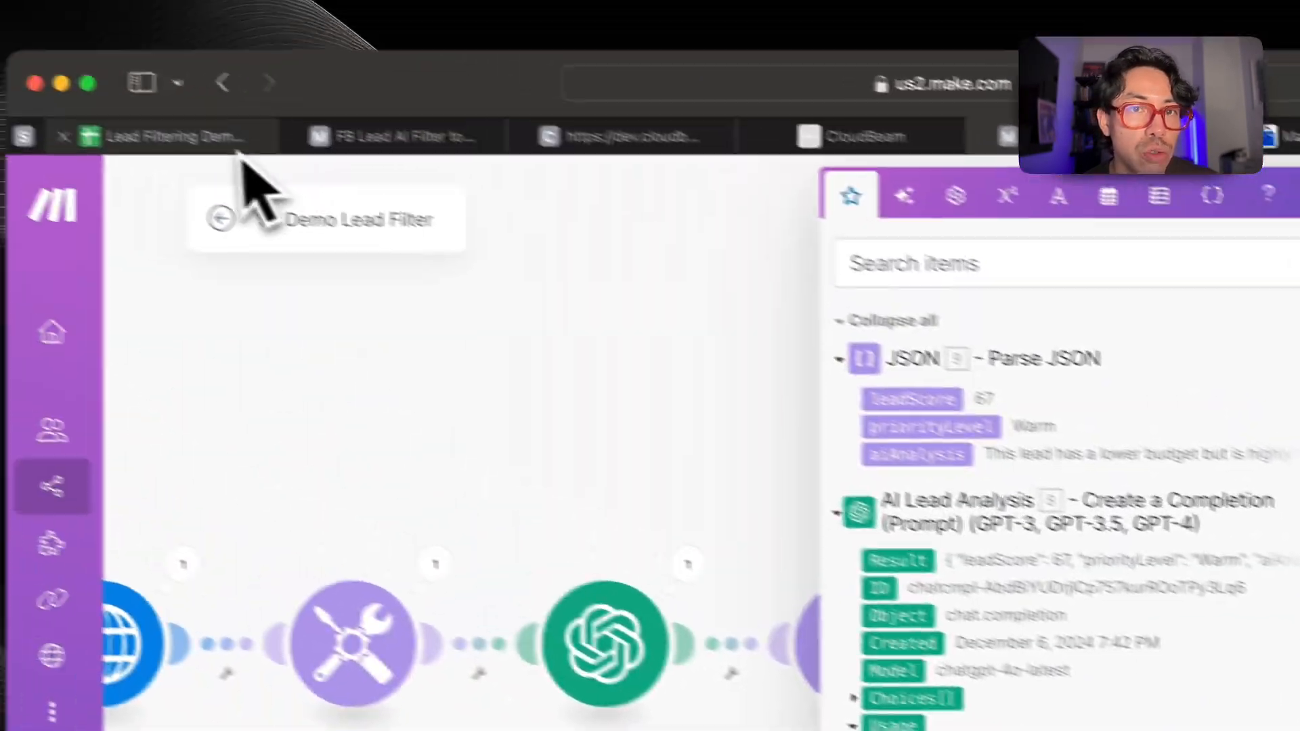
click(236, 138)
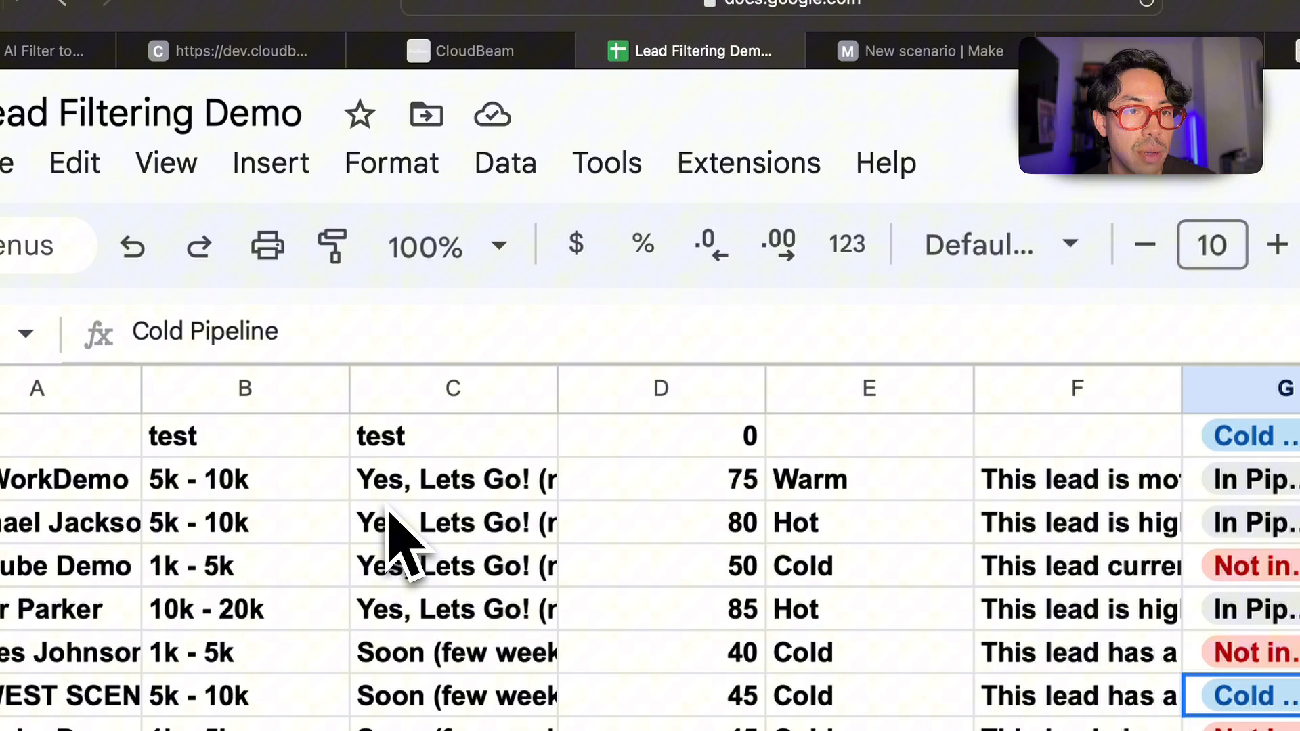
scroll(400, 541, up, 5)
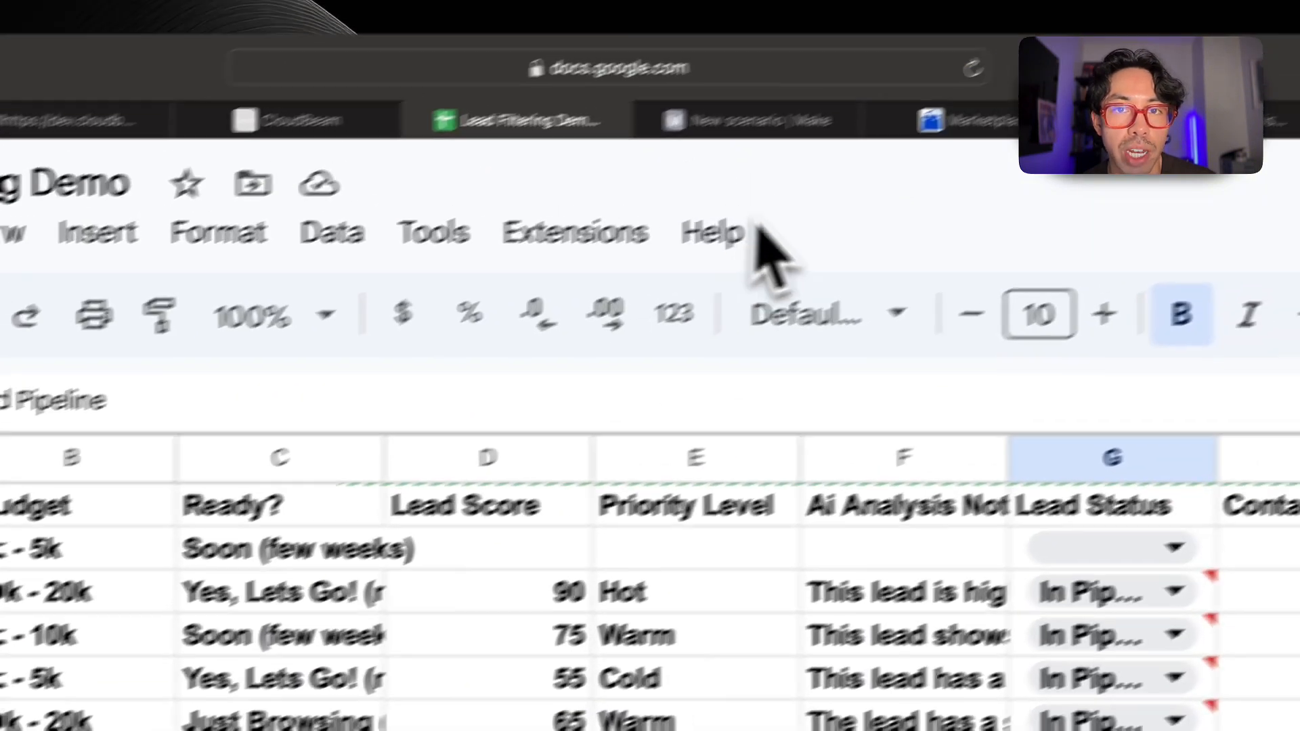
click(935, 51)
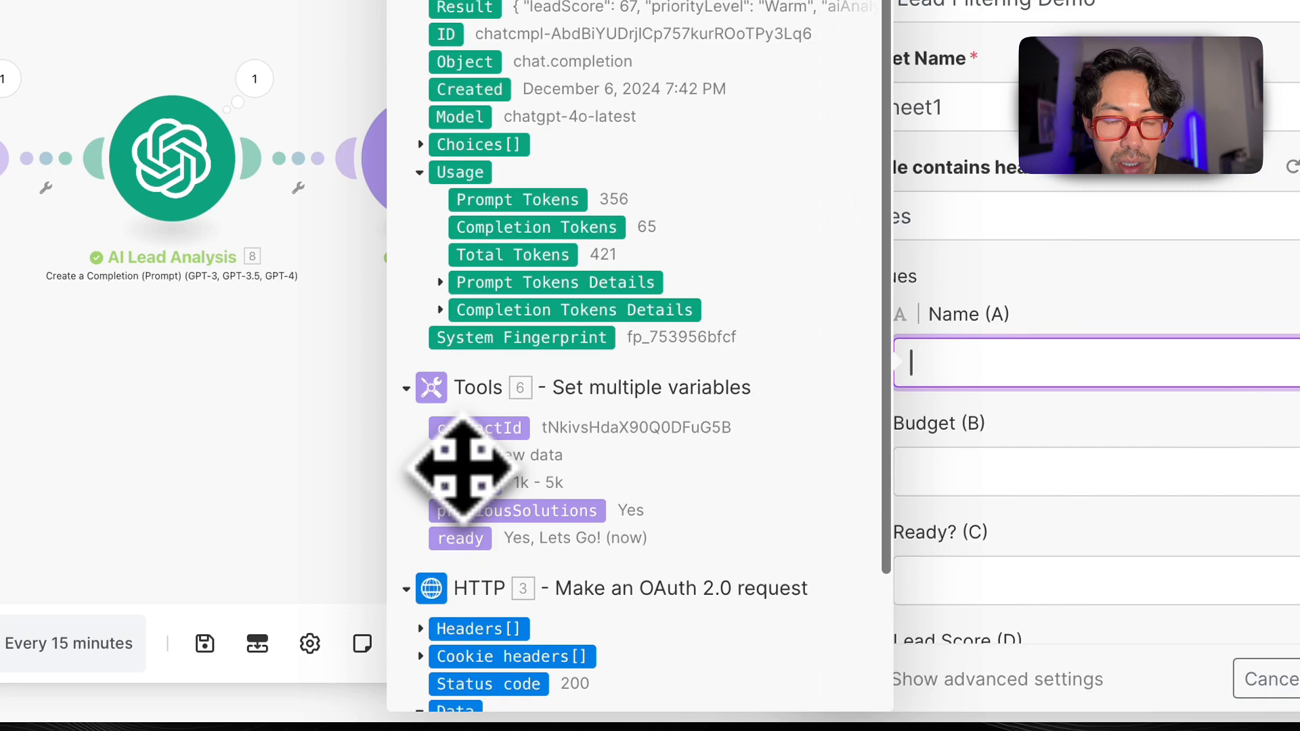
Map the lead's name, budget, leadScore and priorityLevel into their sheet columns.
drag(463, 467, 1001, 365)
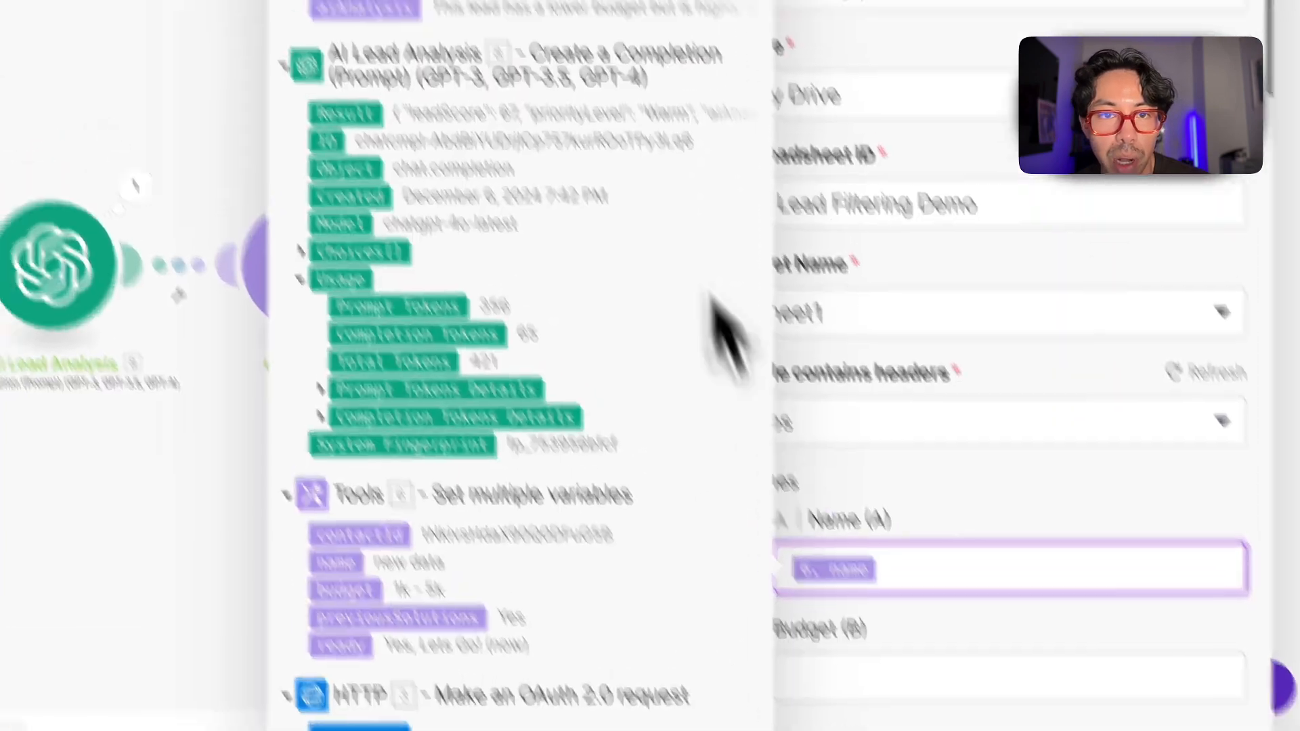
drag(367, 591, 472, 447)
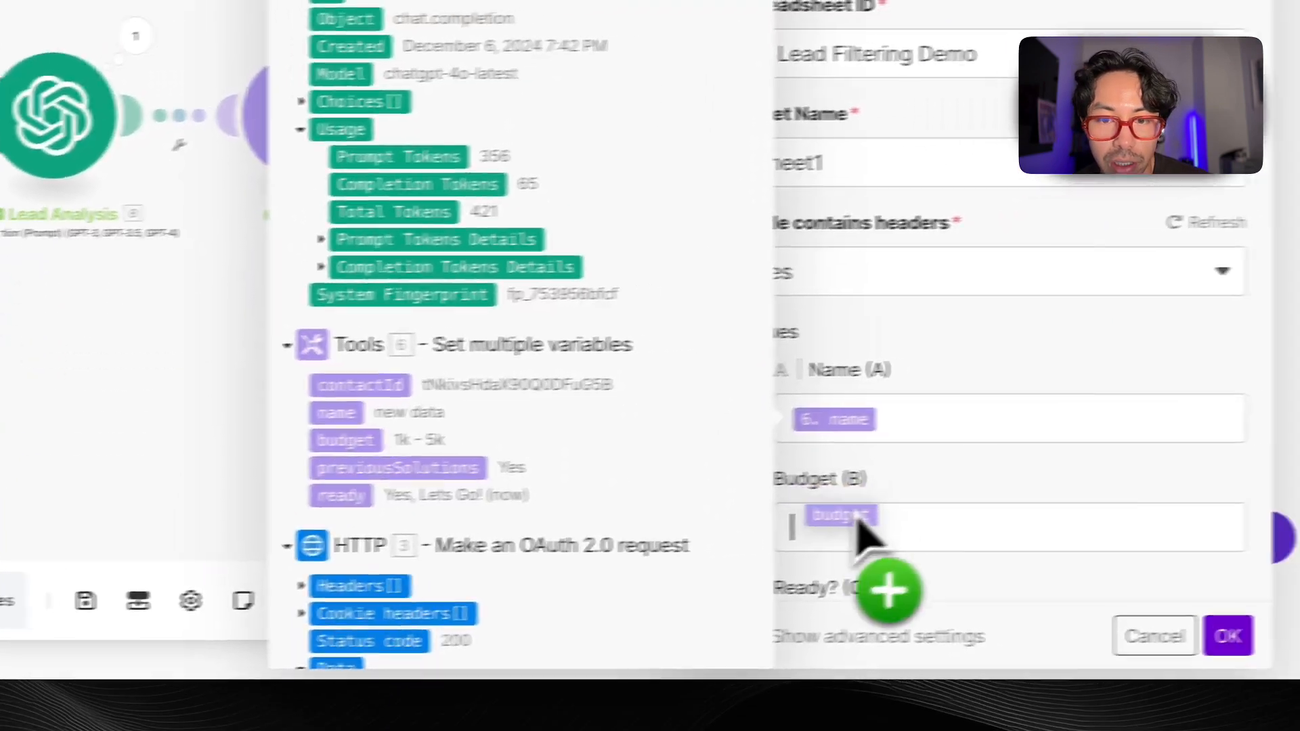
drag(856, 521, 868, 513)
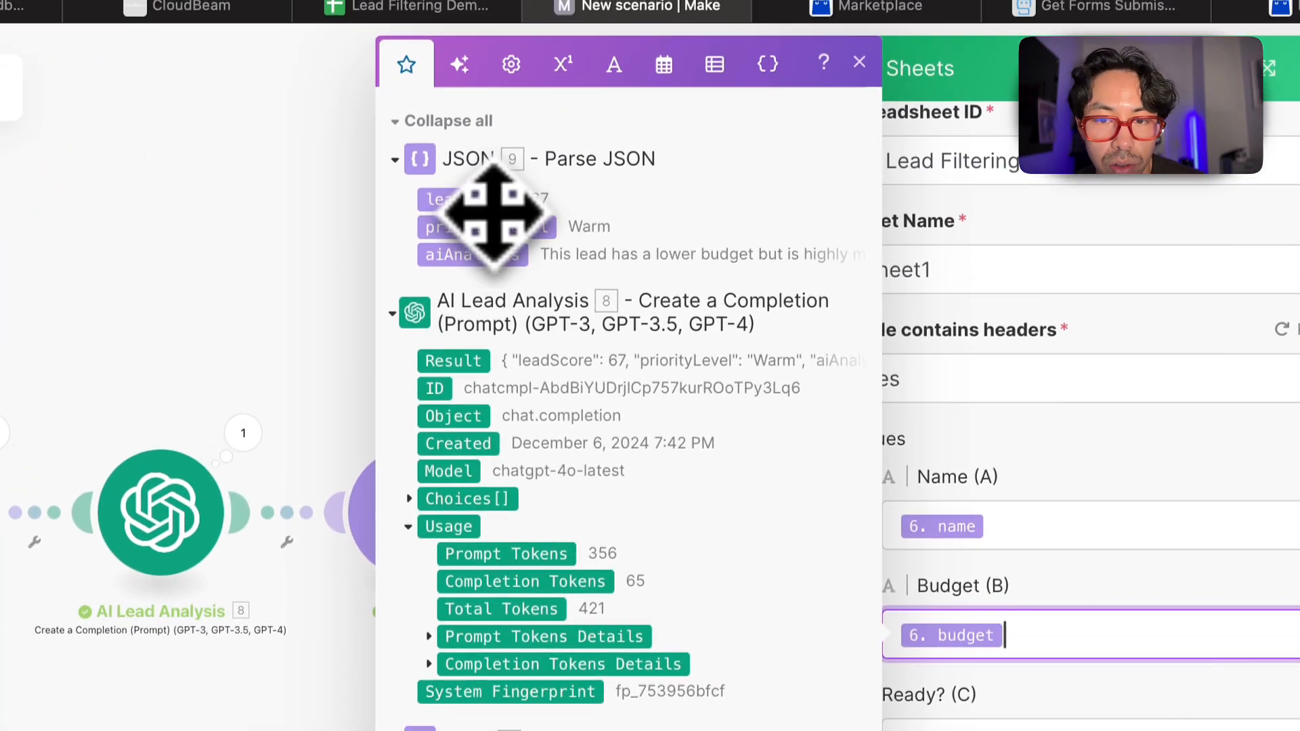
drag(490, 207, 862, 556)
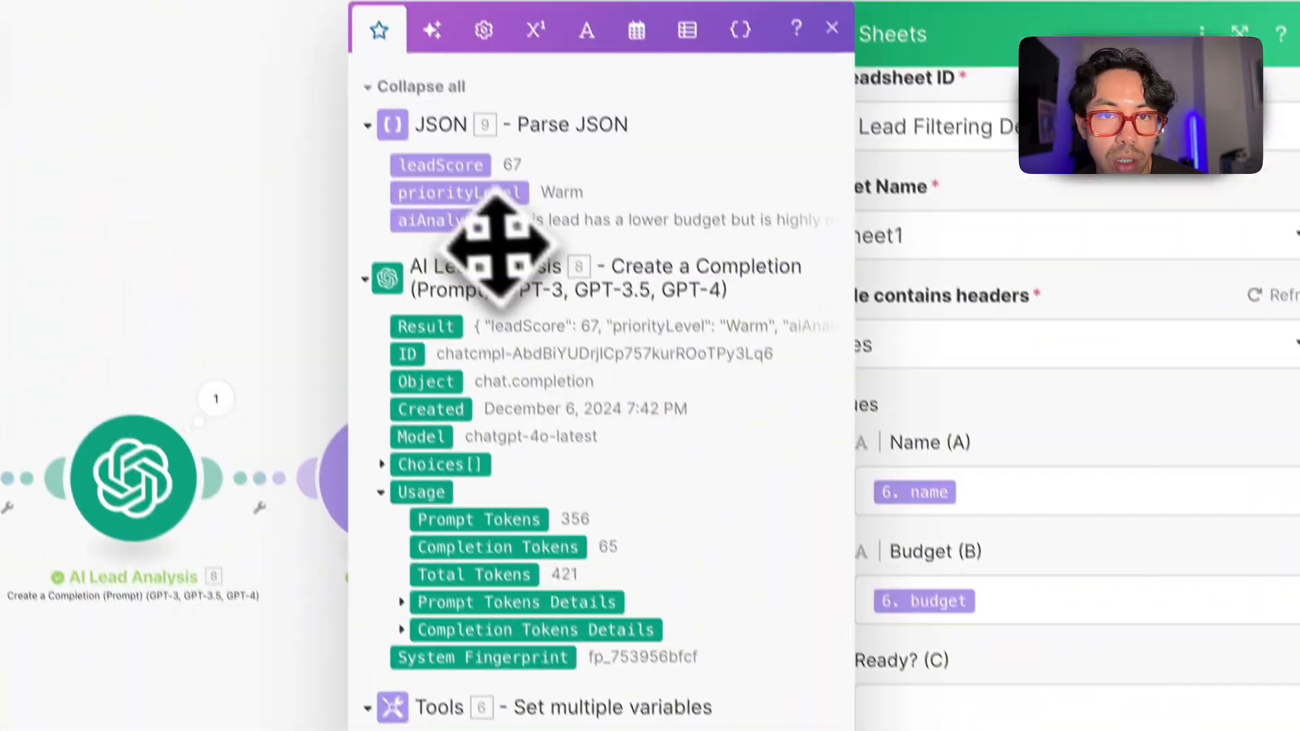
drag(461, 101, 853, 567)
scroll(612, 452, down, 4)
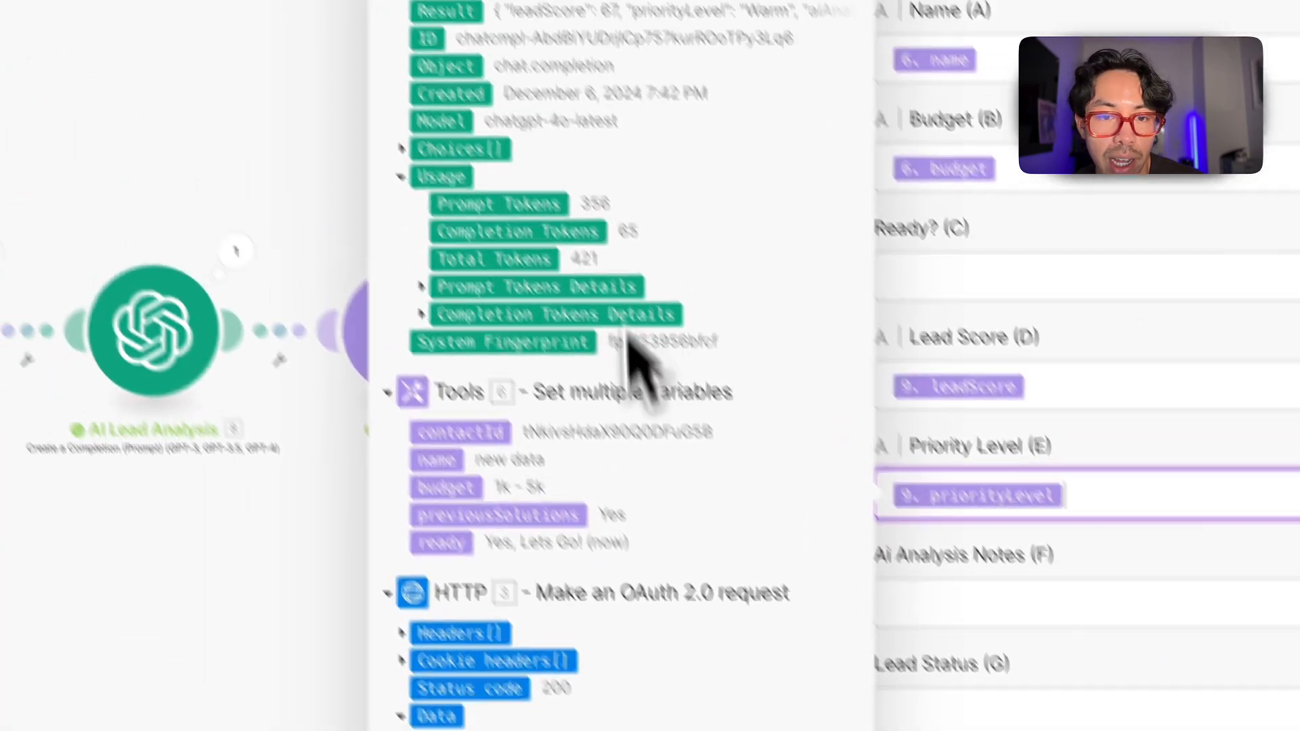
scroll(624, 406, up, 5)
drag(517, 210, 1009, 589)
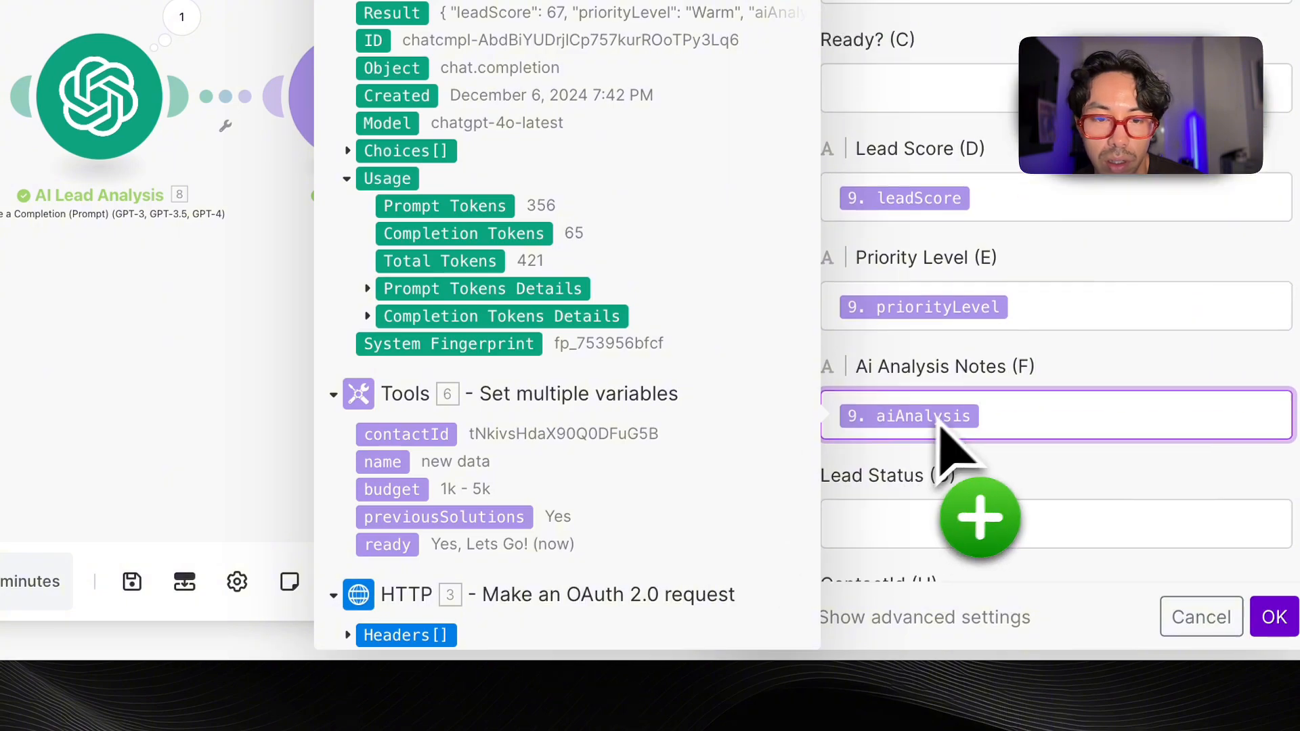
Map the ready value into Ready? (C) and the AI analysis into its notes column.
drag(405, 545, 941, 156)
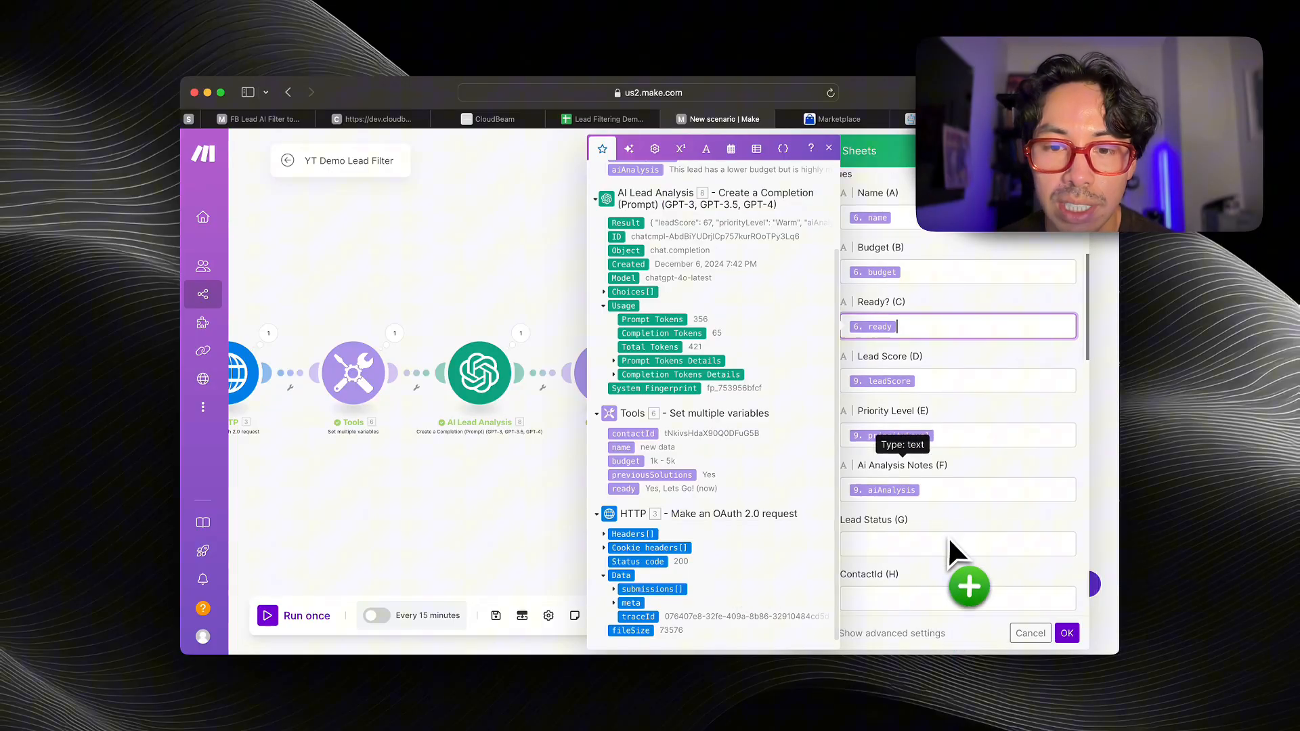
scroll(949, 533, down, 1)
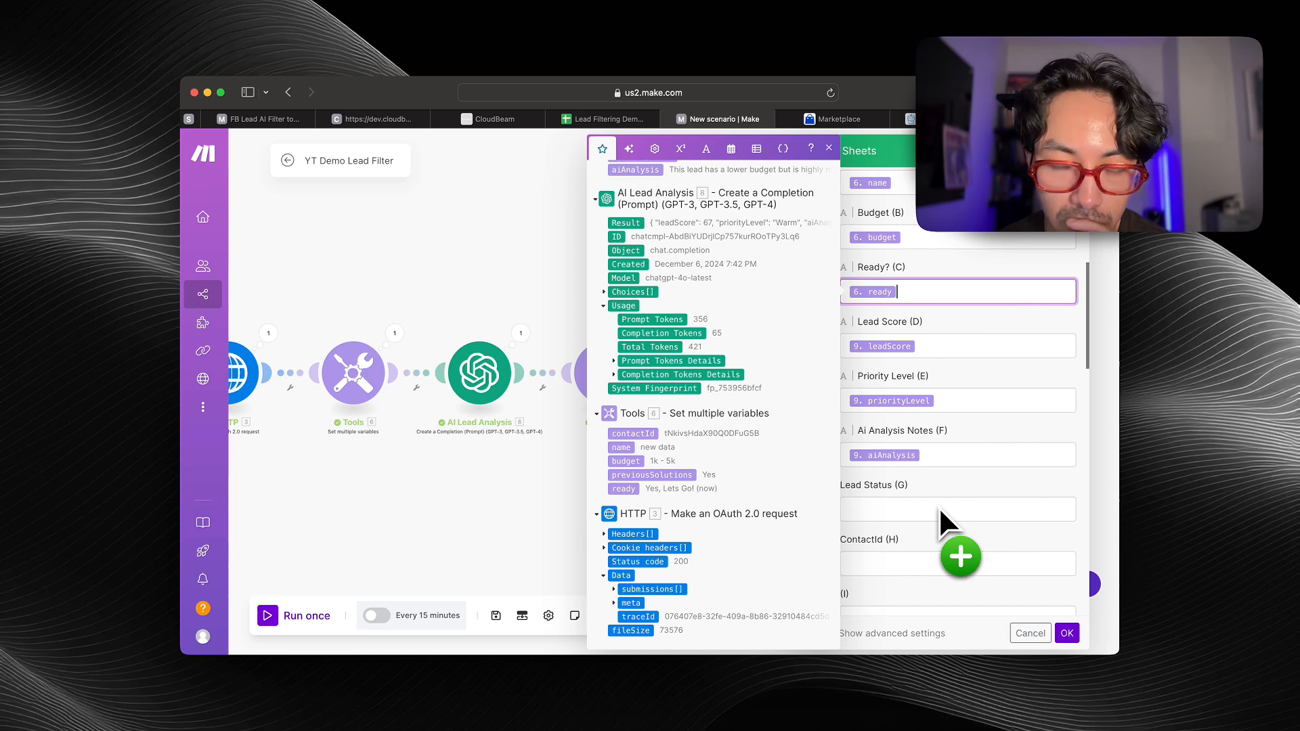
scroll(697, 487, up, 3)
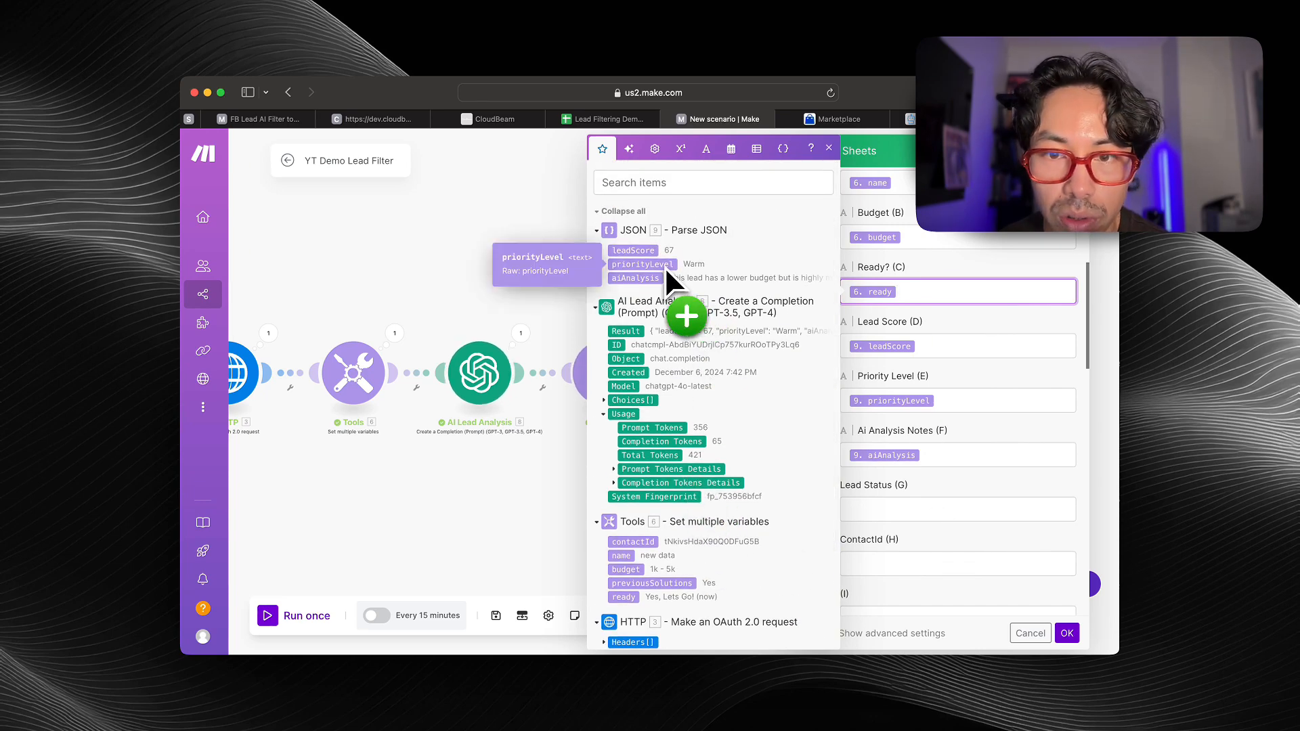
drag(664, 266, 869, 505)
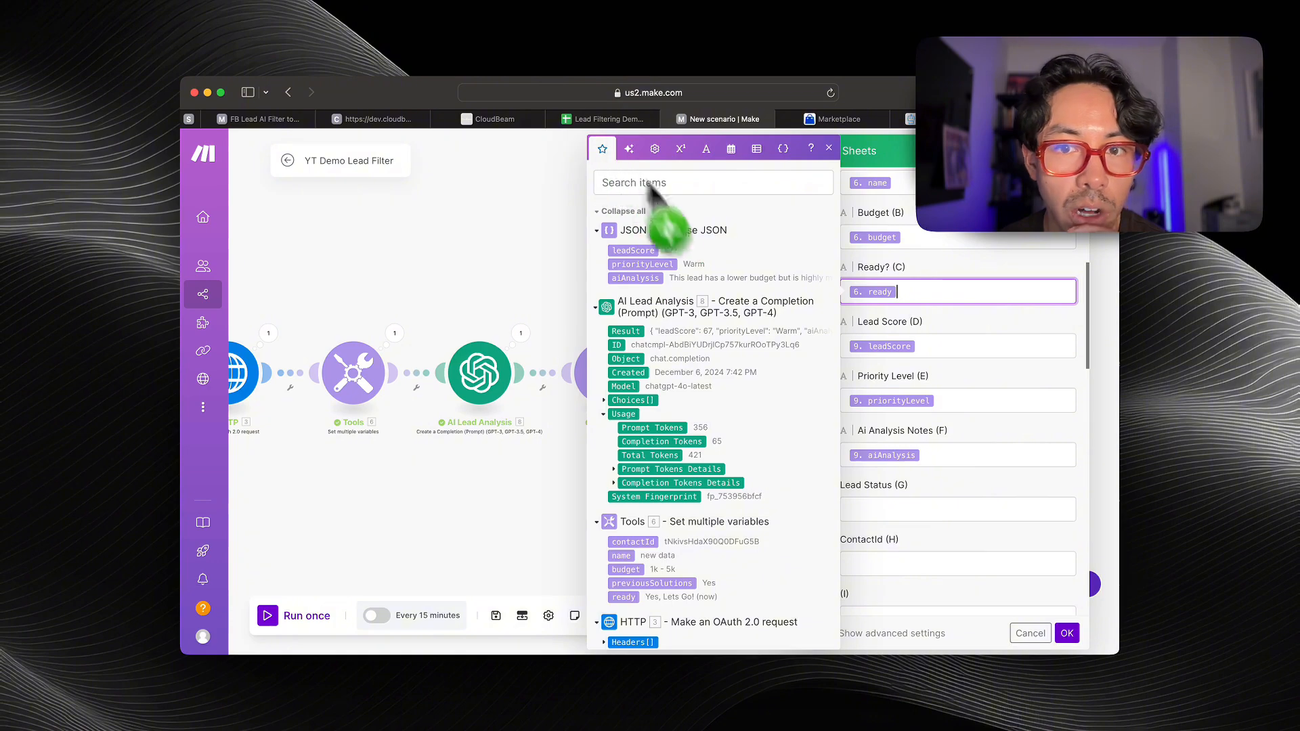
Set Lead Status to 'Not in Pipeline', map contactId into ContactId (H), and save.
click(894, 495)
text(Not)
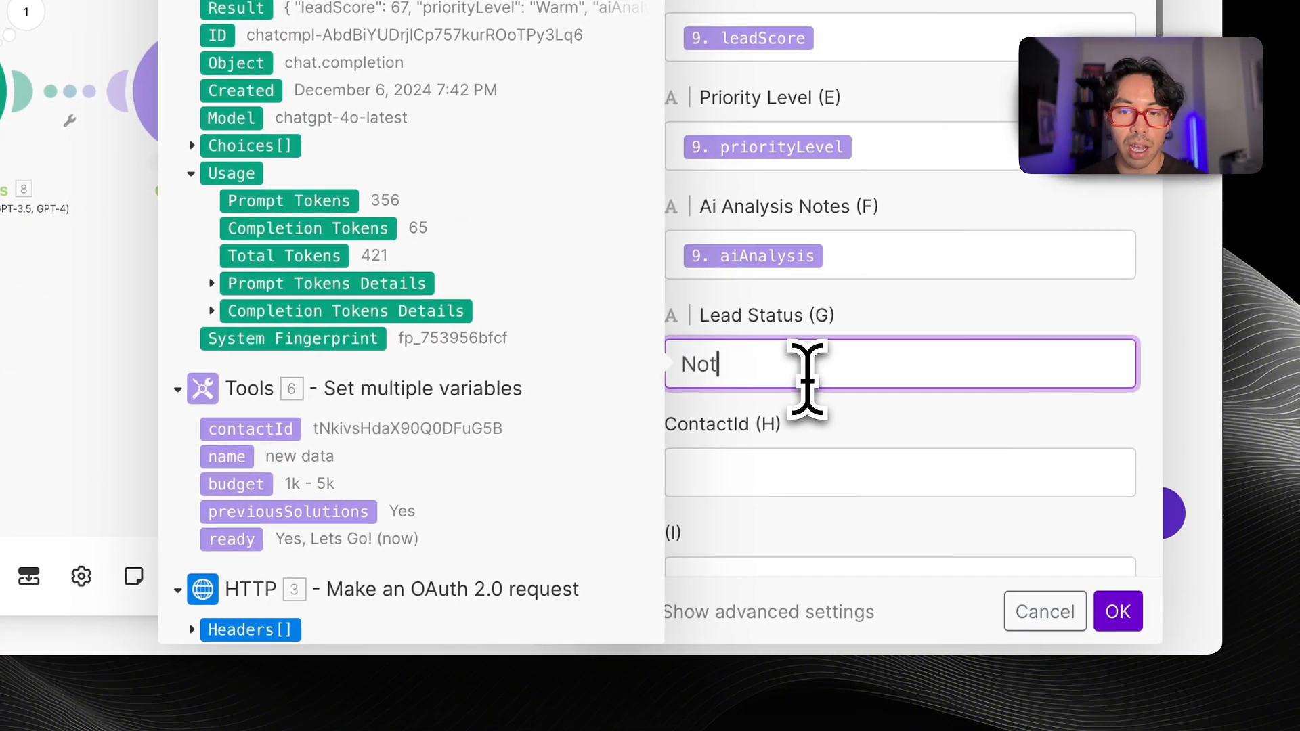
text( in Pipeline)
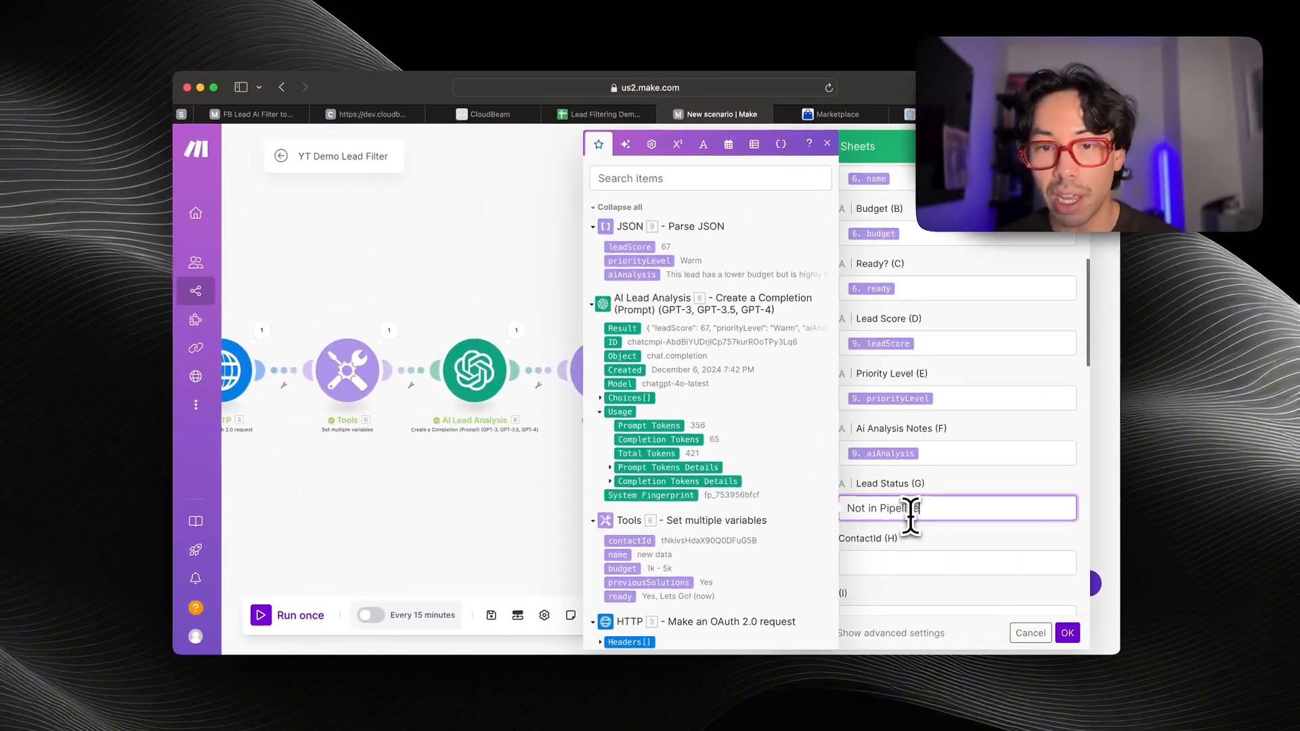
scroll(924, 490, down, 2)
scroll(713, 477, down, 2)
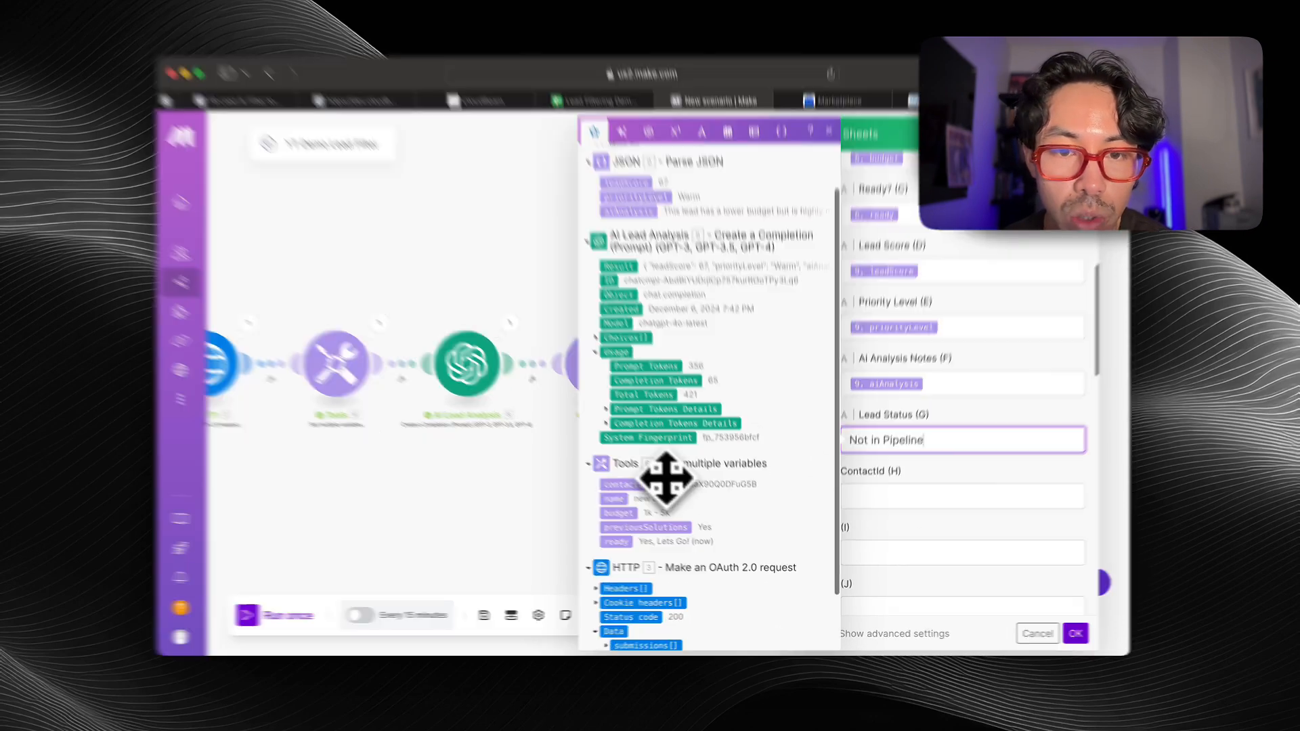
drag(666, 479, 910, 505)
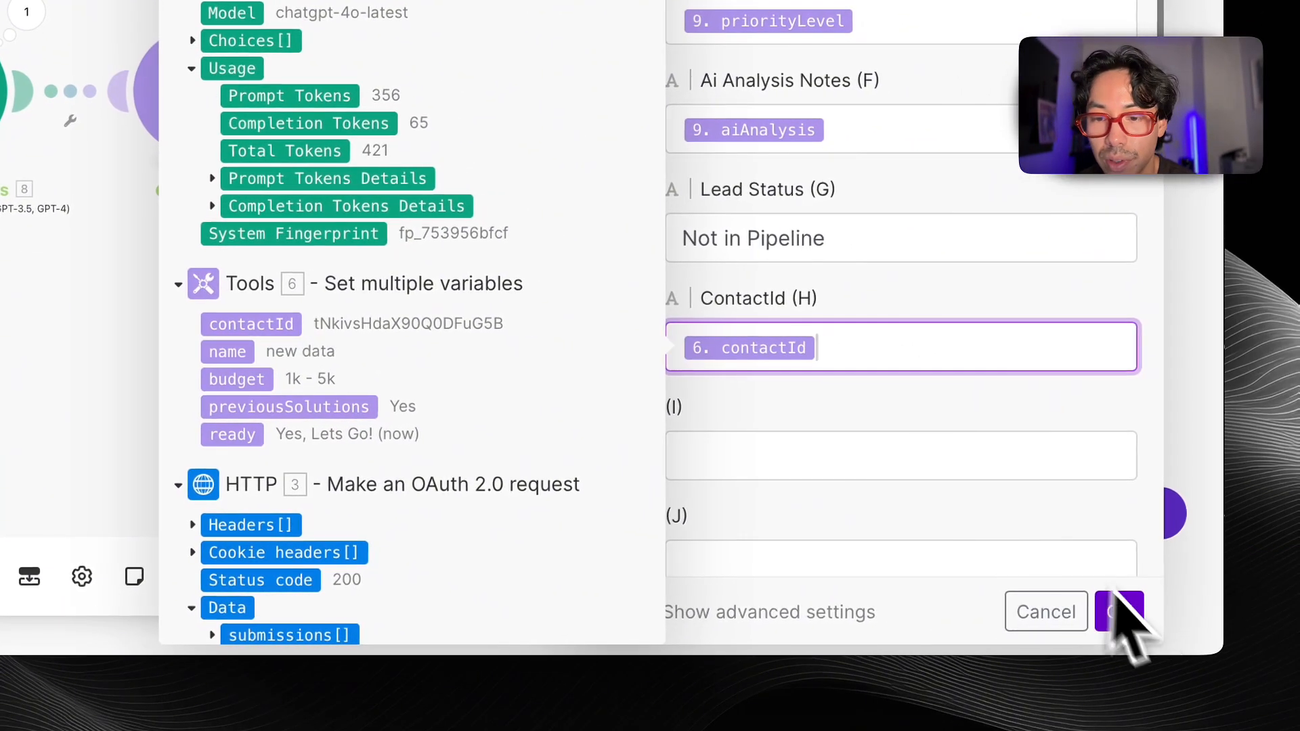
click(1120, 611)
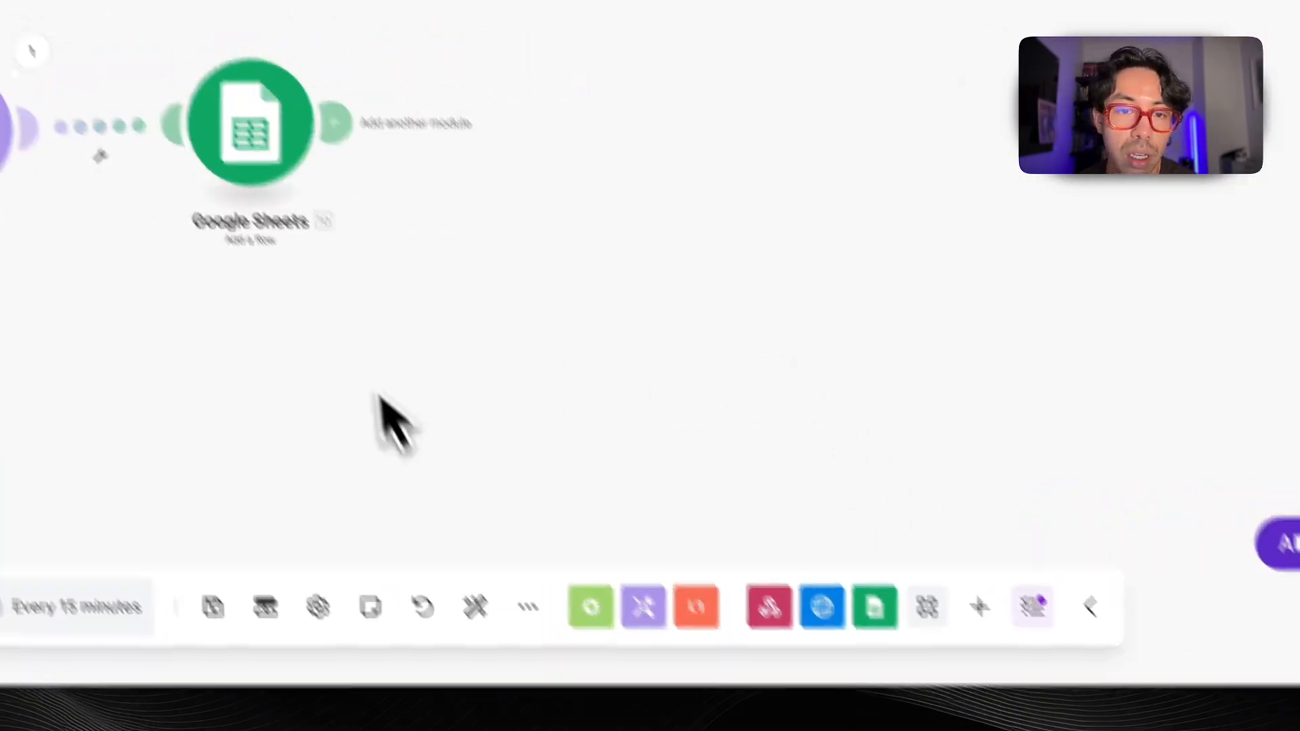
Add a Tools Sleep module after Google Sheets with a 5-second delay.
click(415, 243)
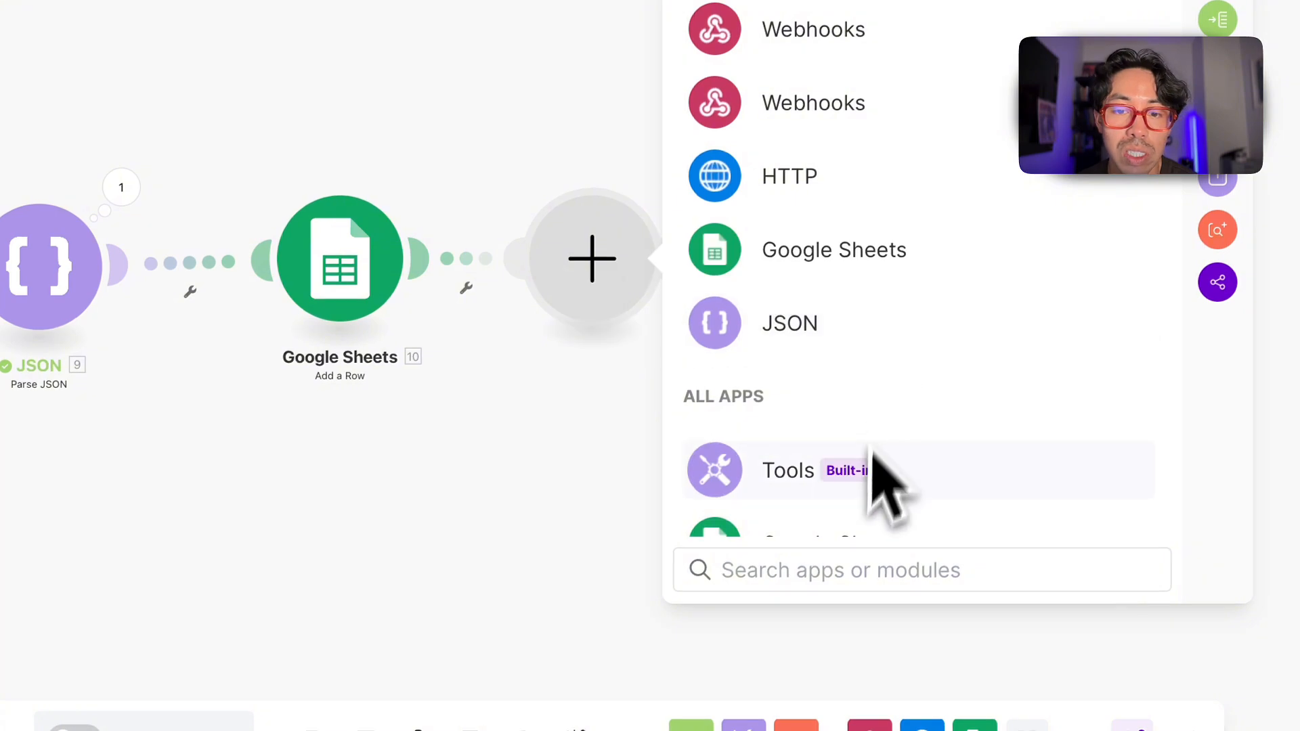
scroll(873, 433, down, 2)
click(863, 362)
scroll(836, 434, down, 4)
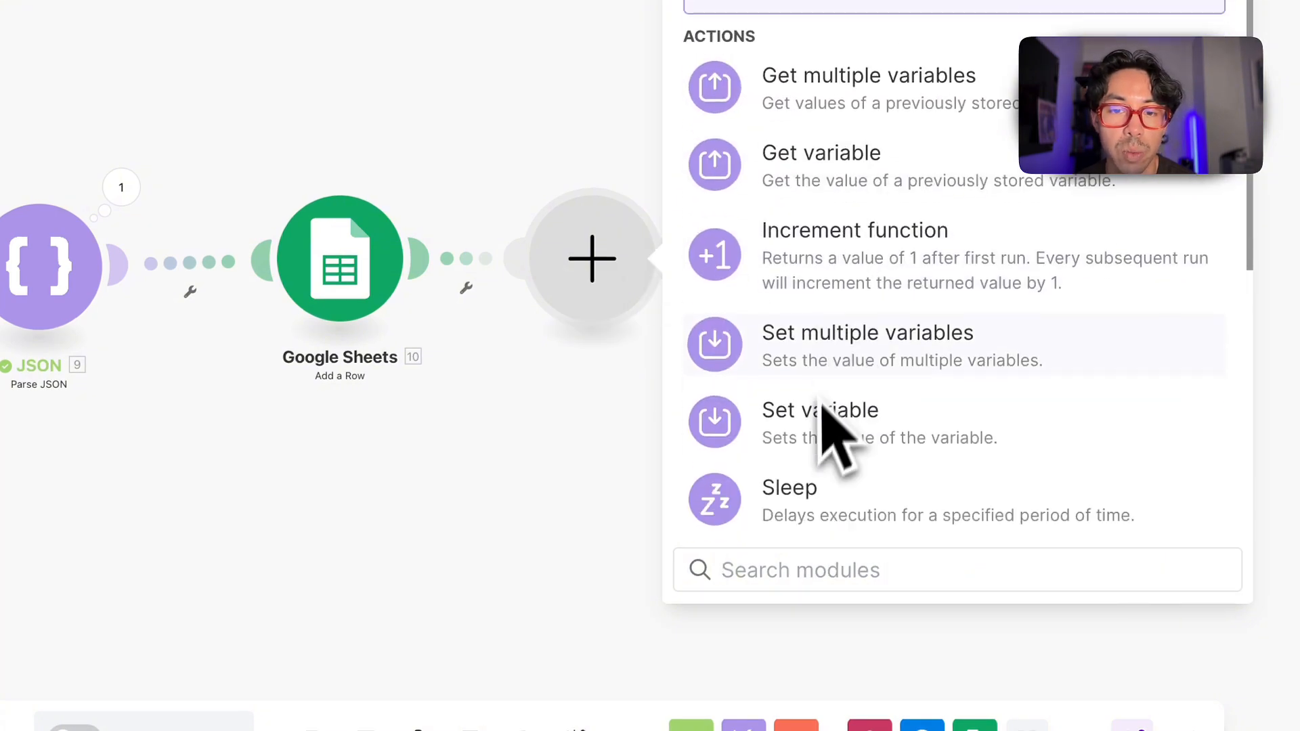
click(850, 318)
click(836, 244)
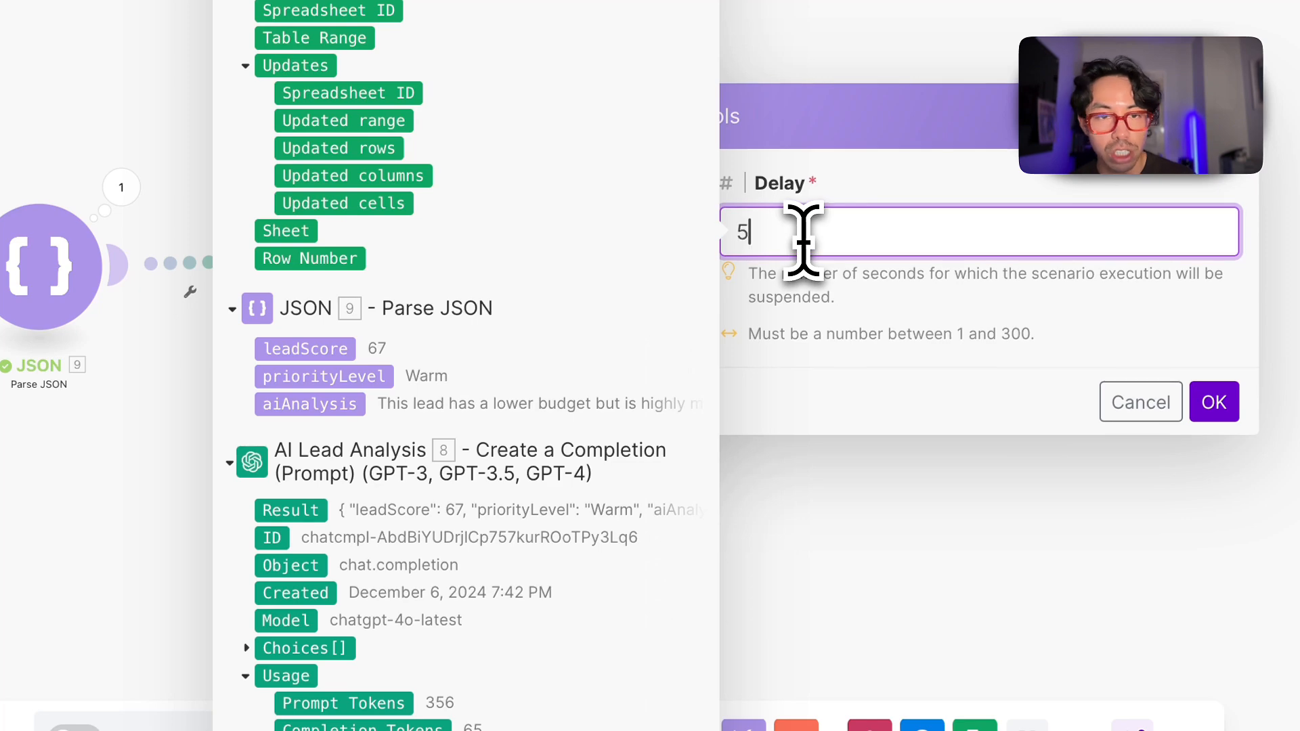
text(5)
click(1213, 402)
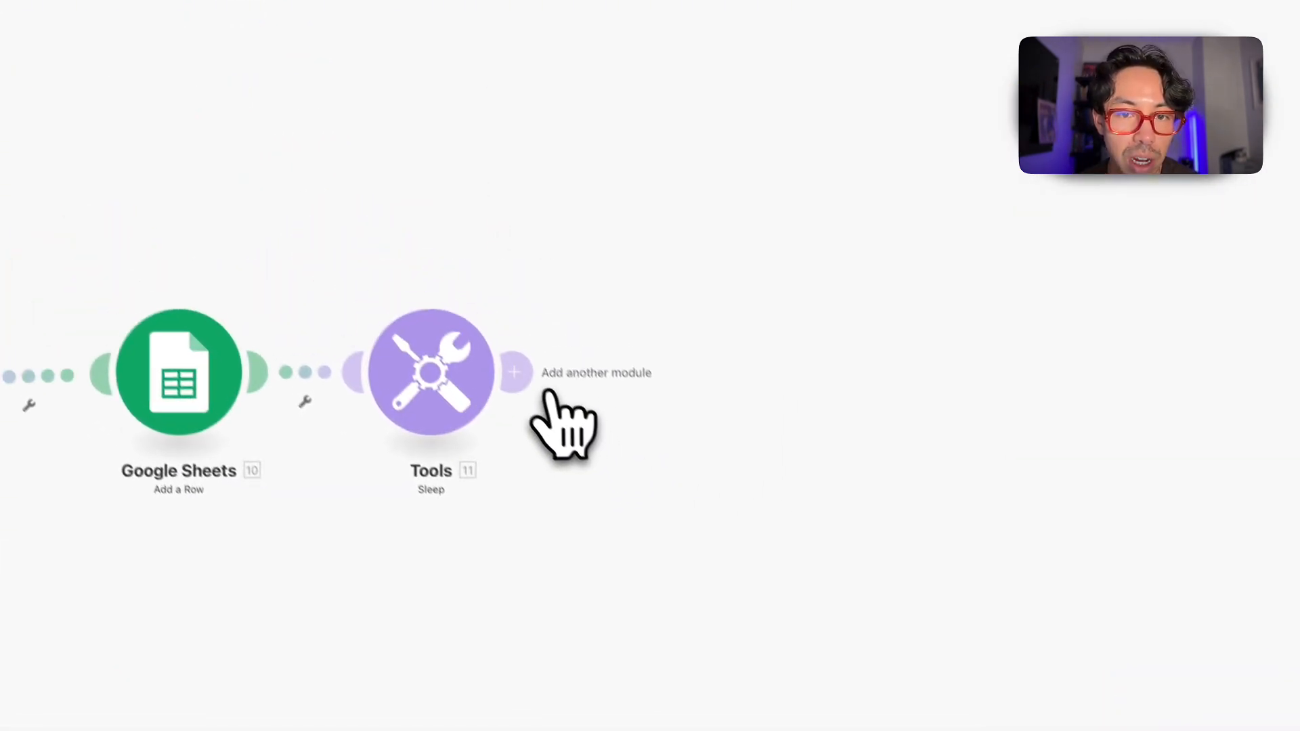
Add a Flow Control Router after the Sleep module.
click(525, 374)
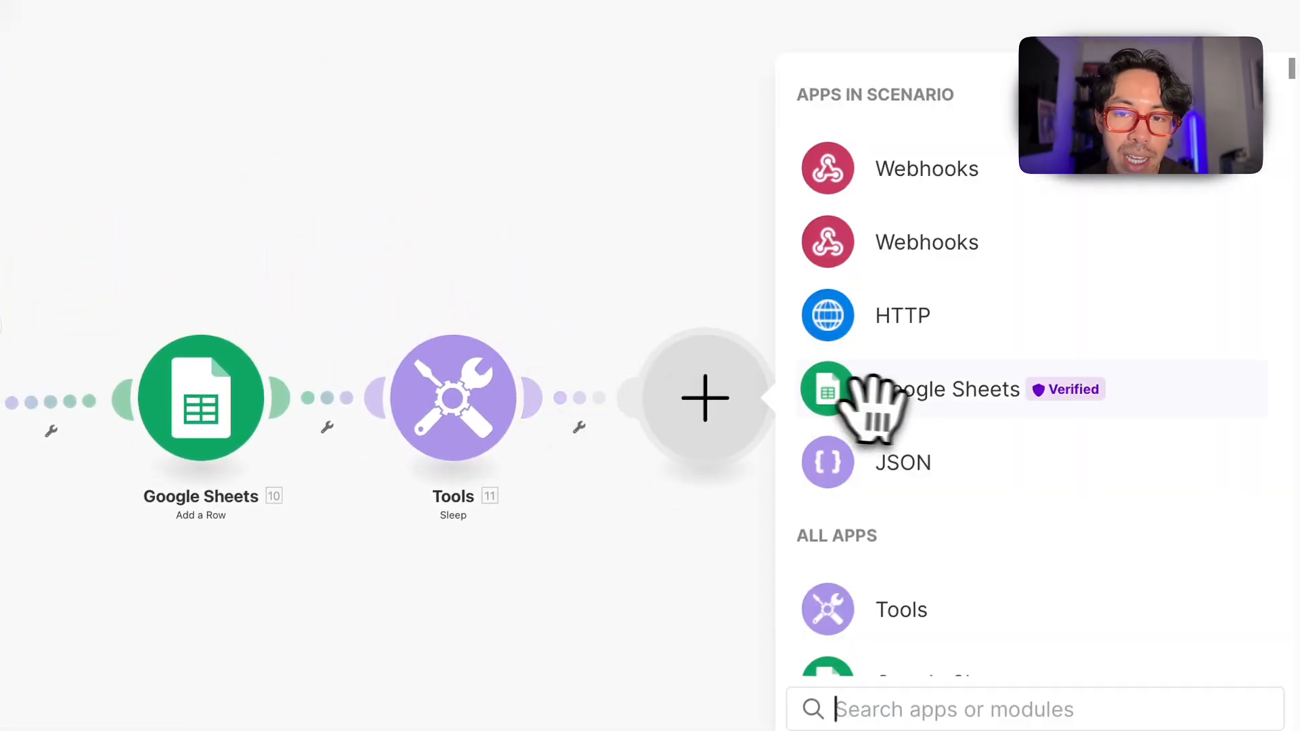
scroll(874, 406, down, 5)
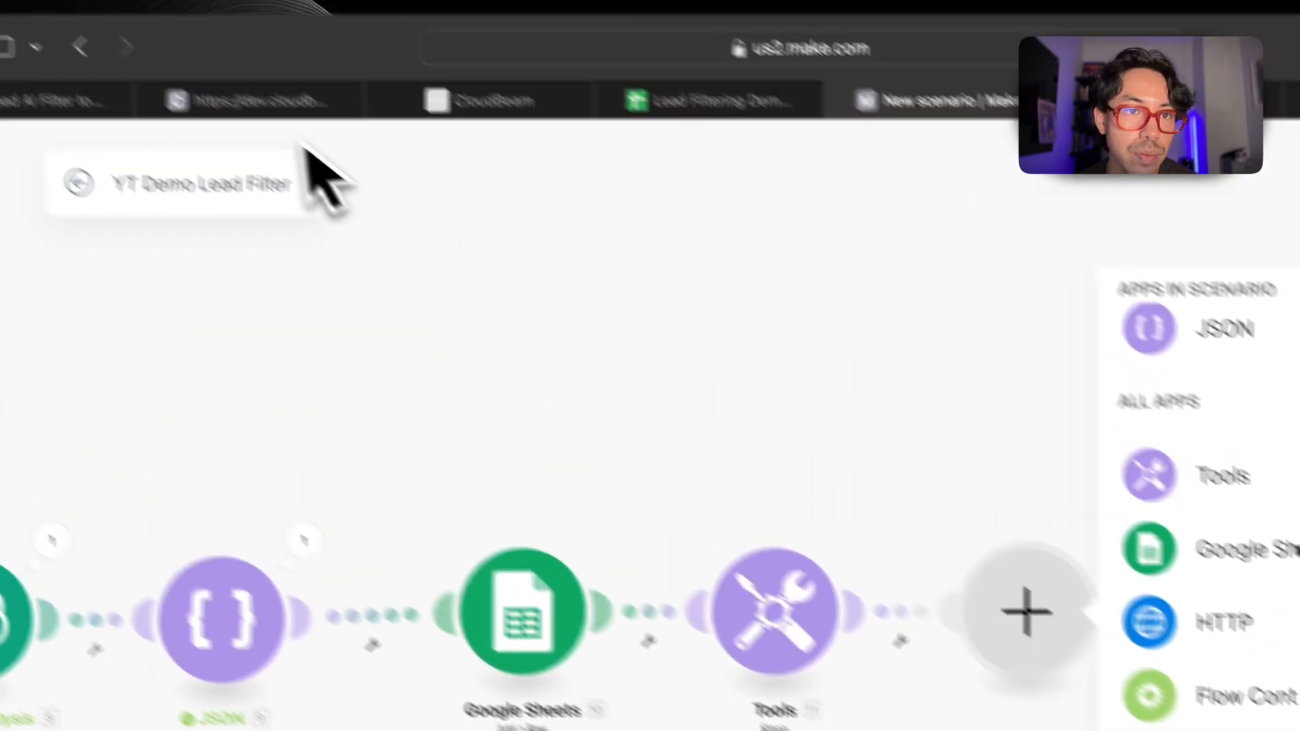
click(271, 96)
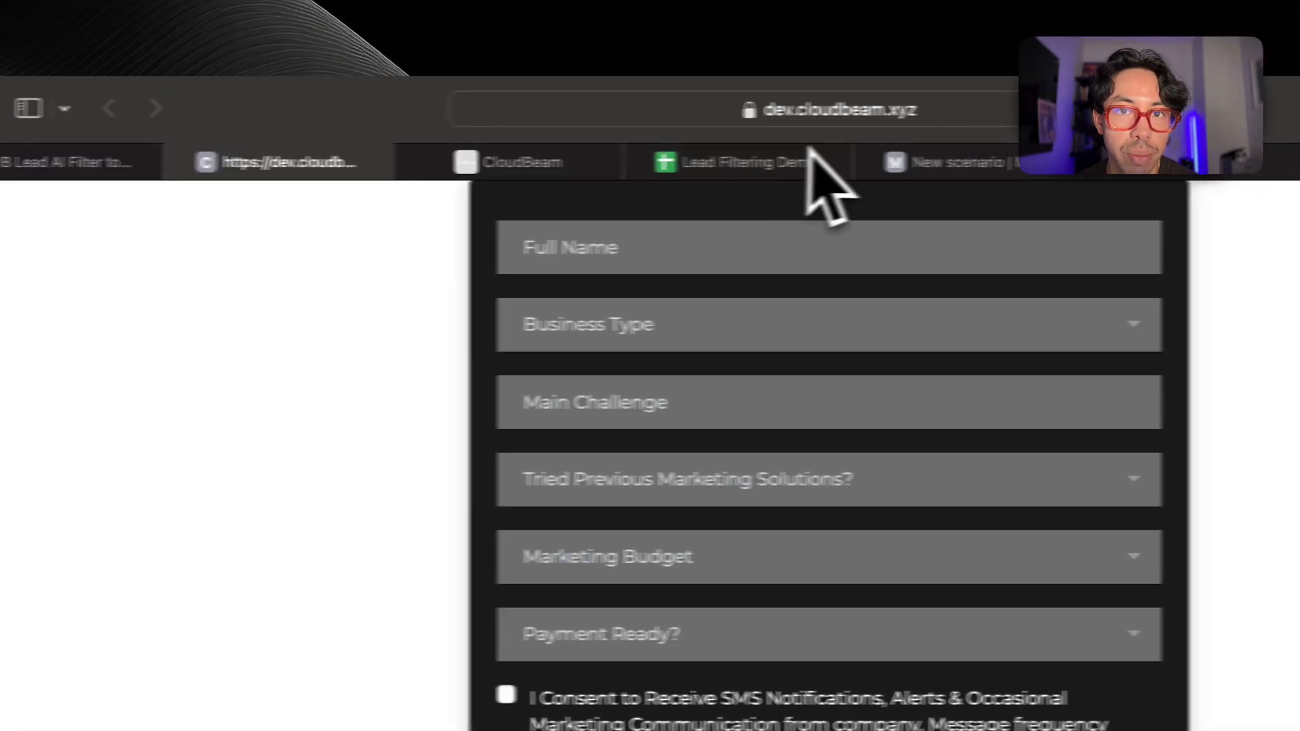
drag(74, 163, 748, 164)
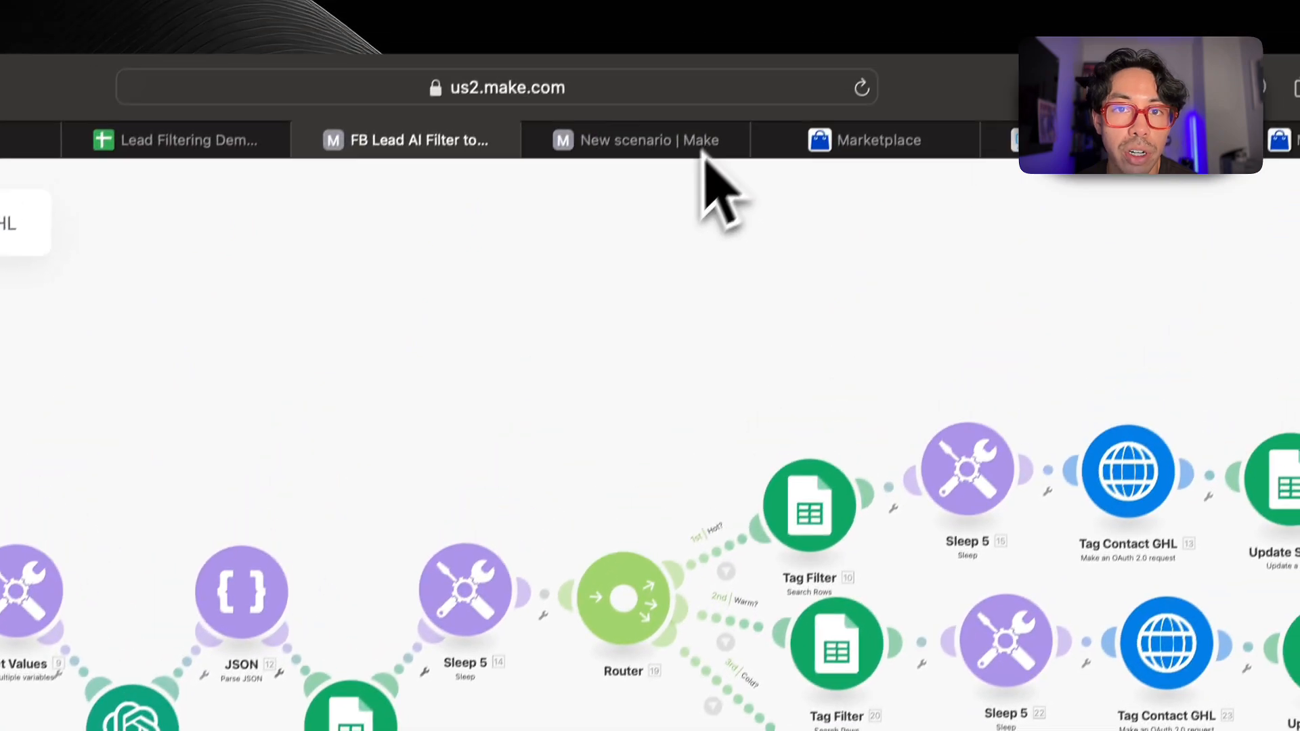
click(701, 152)
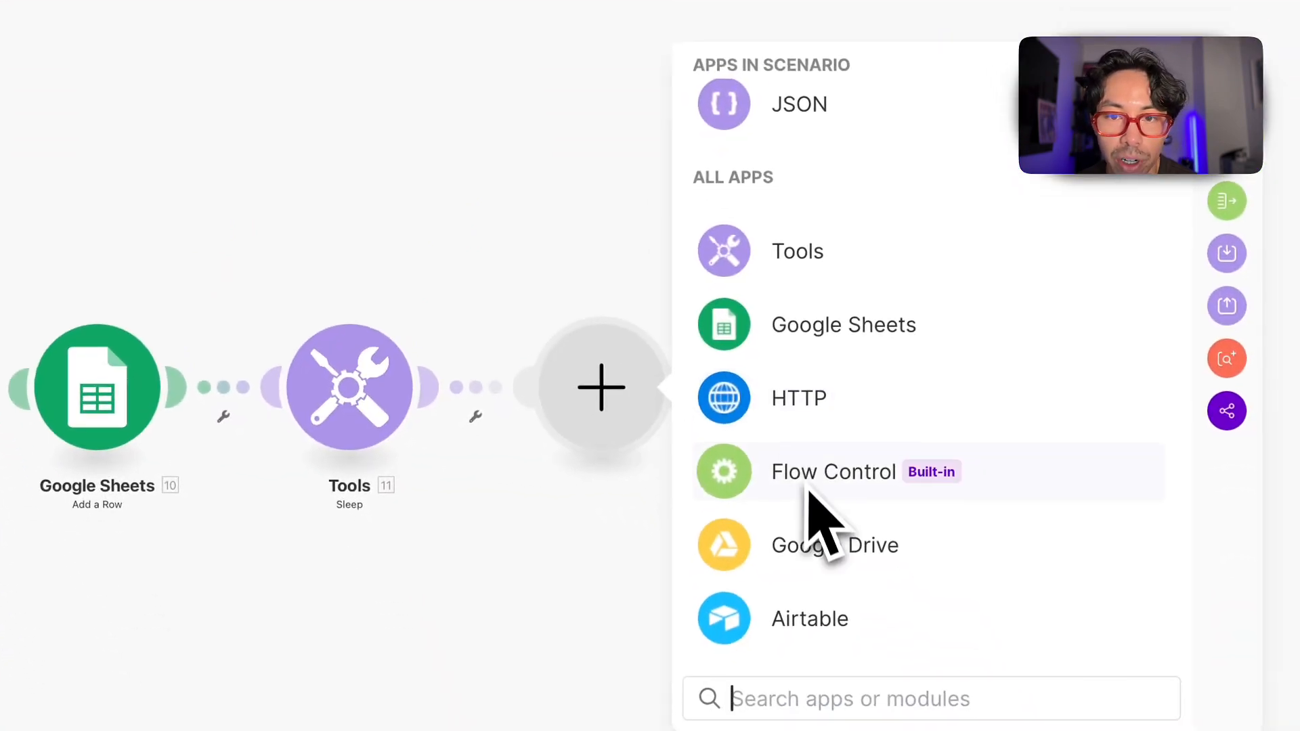
scroll(812, 488, down, 1)
click(812, 473)
click(816, 617)
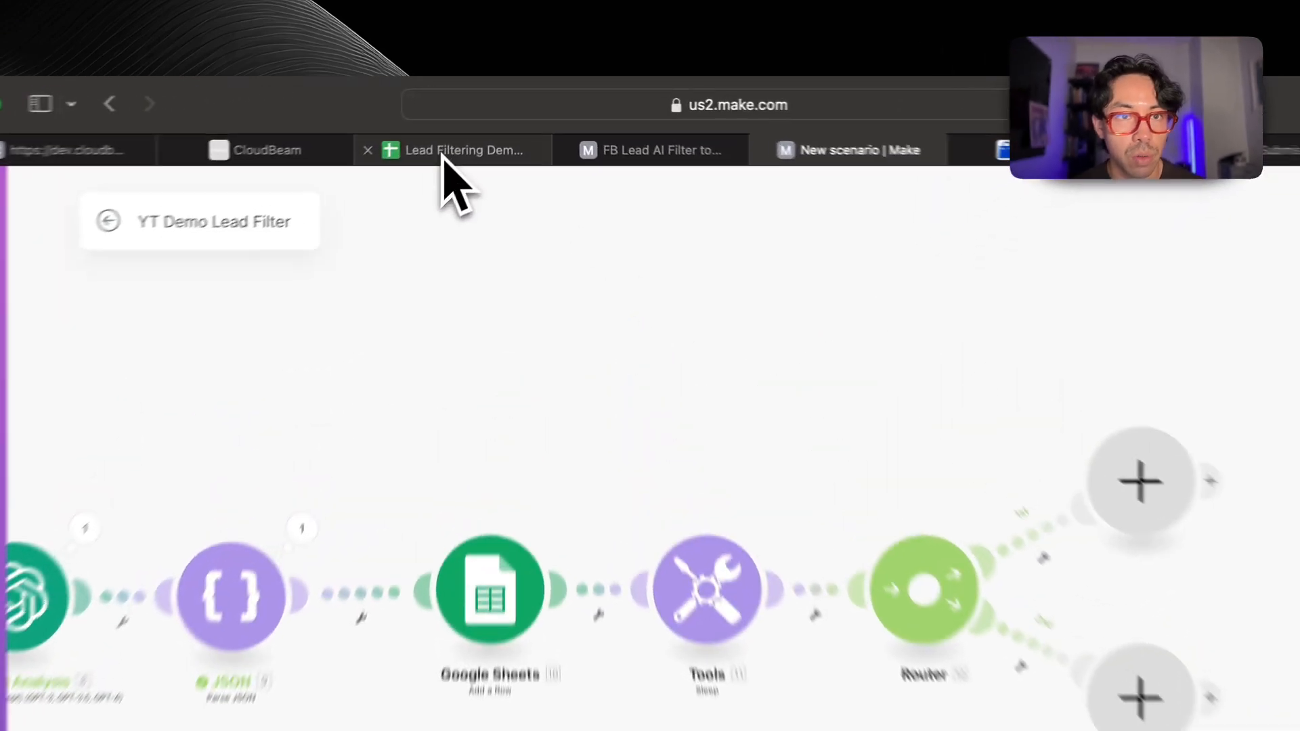
Copy the top route's four modules from the finished reference scenario.
click(596, 120)
drag(961, 518, 686, 514)
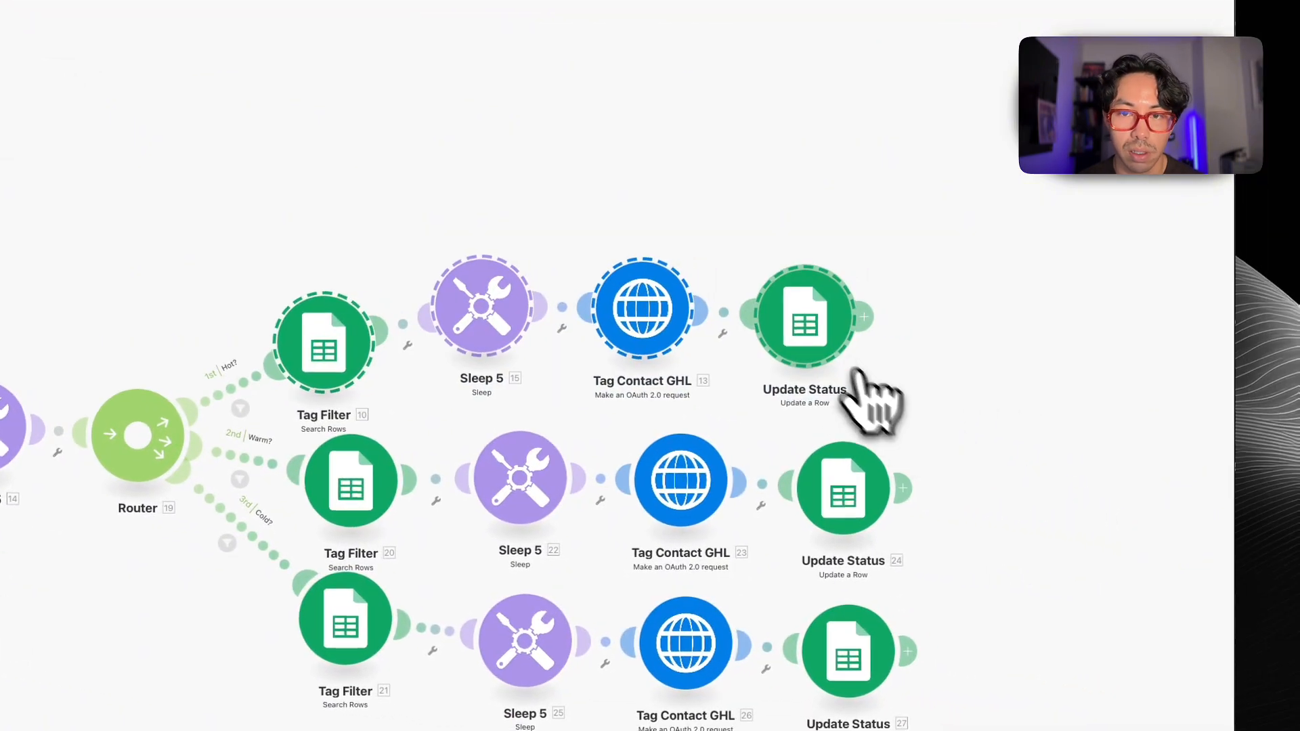
click(1056, 379)
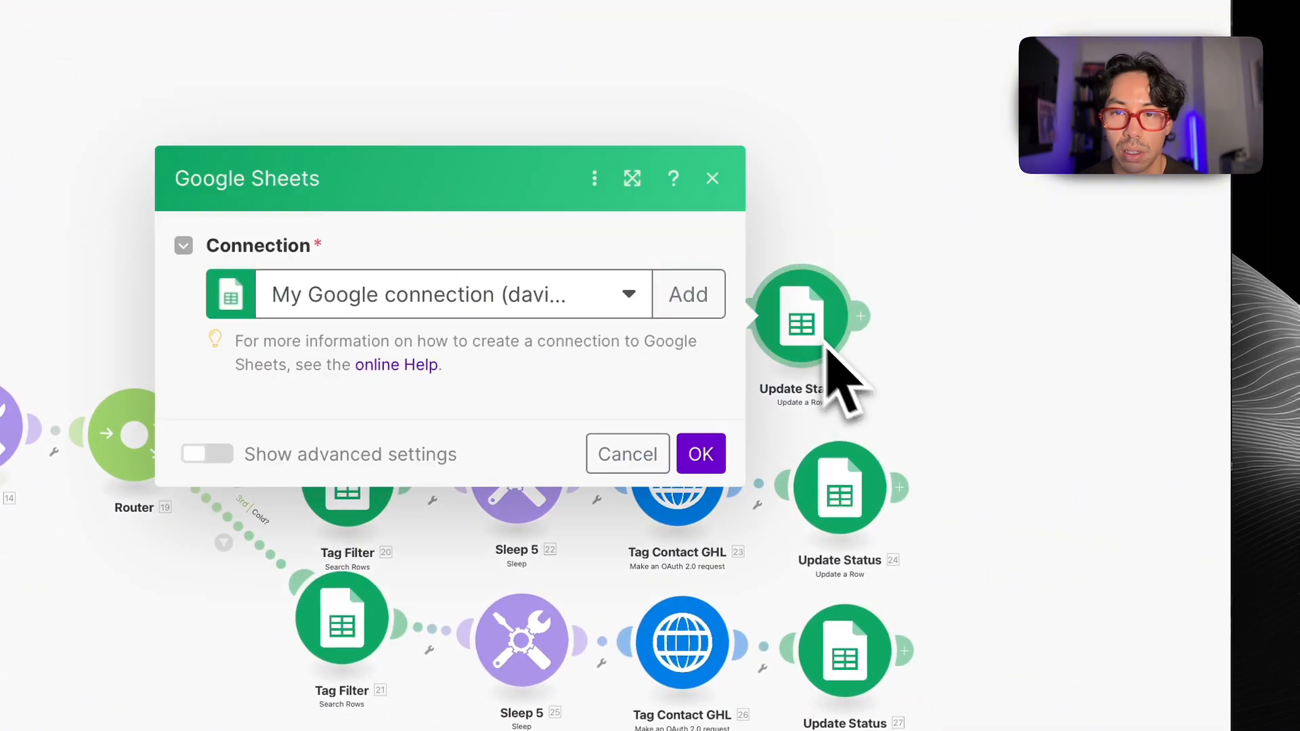
click(883, 440)
drag(226, 235, 905, 415)
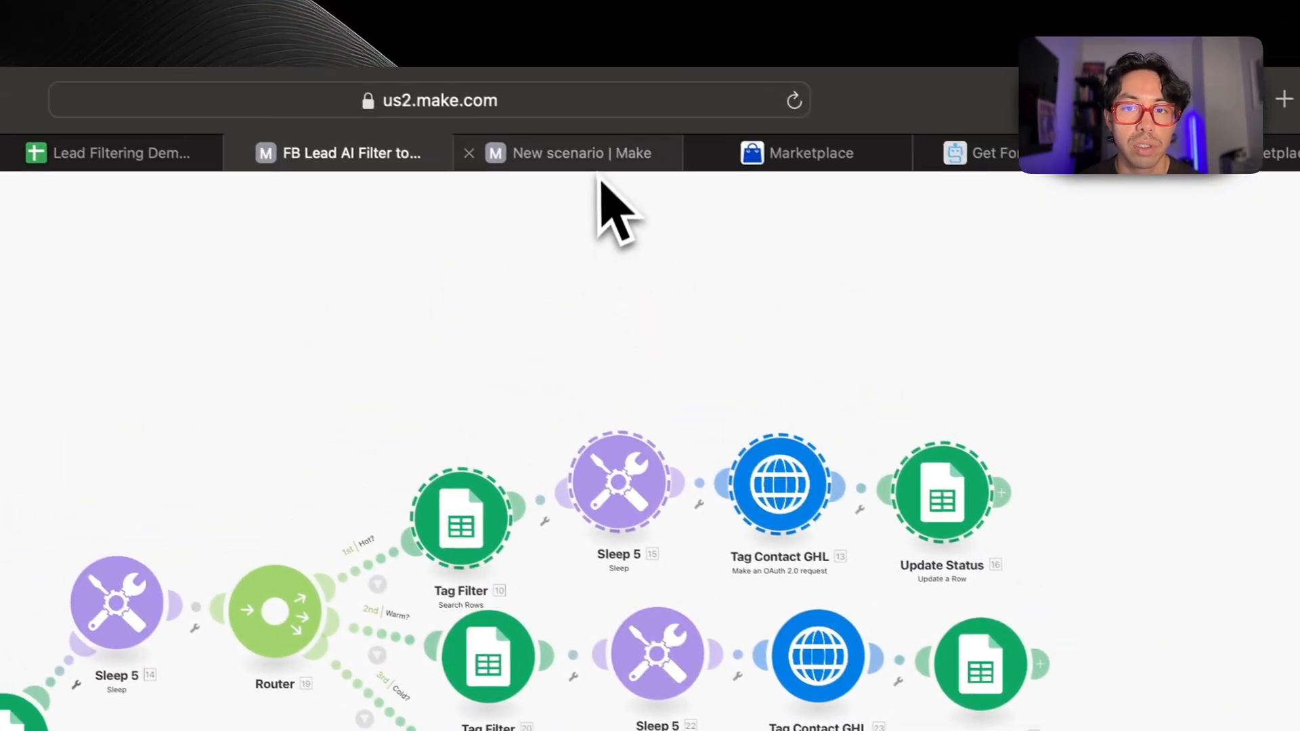
click(514, 95)
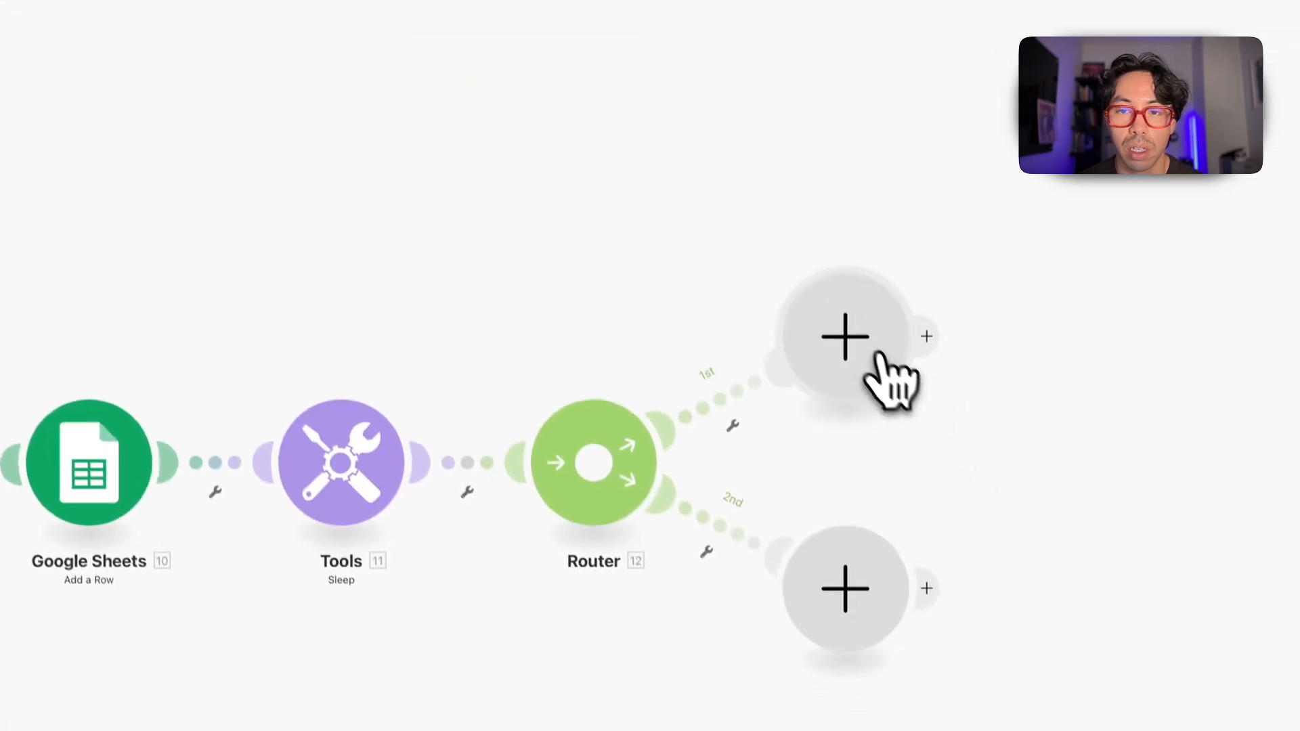
Delete the two empty placeholder modules on the new Router.
click(877, 339)
click(944, 474)
right_click(840, 327)
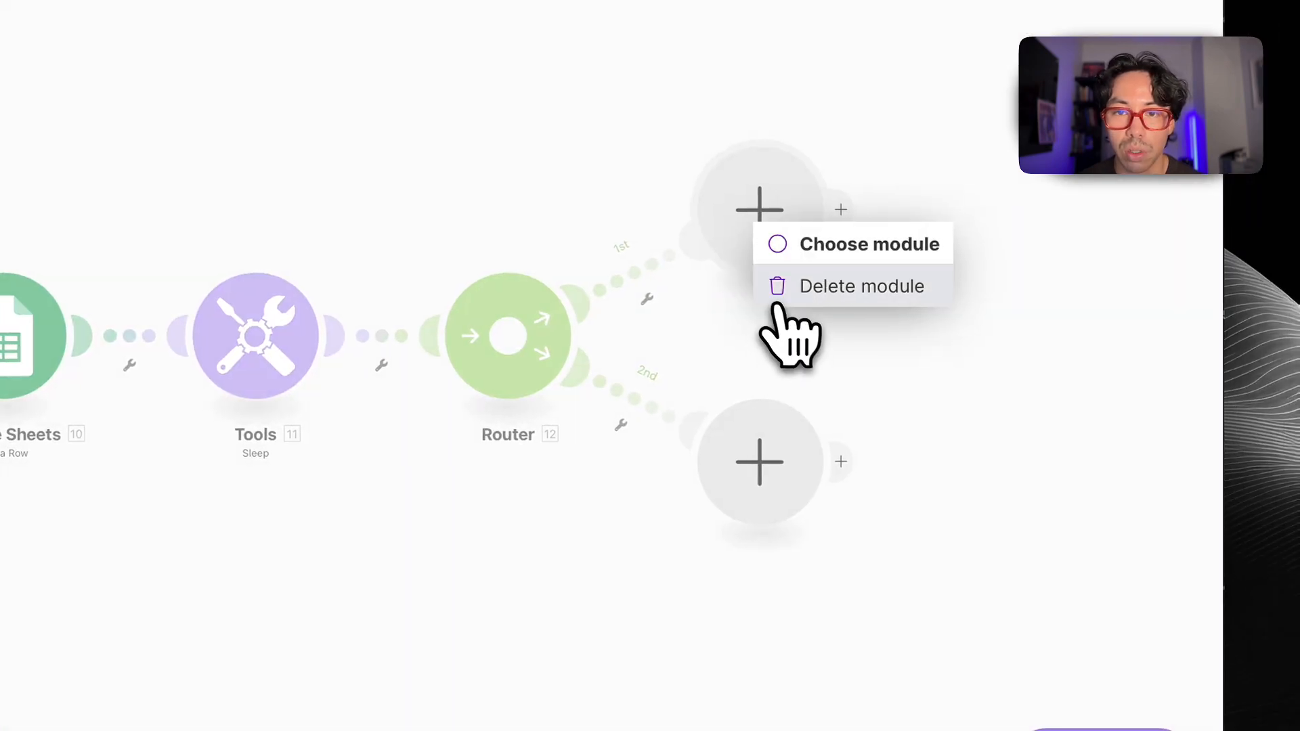
click(862, 398)
right_click(786, 406)
click(806, 476)
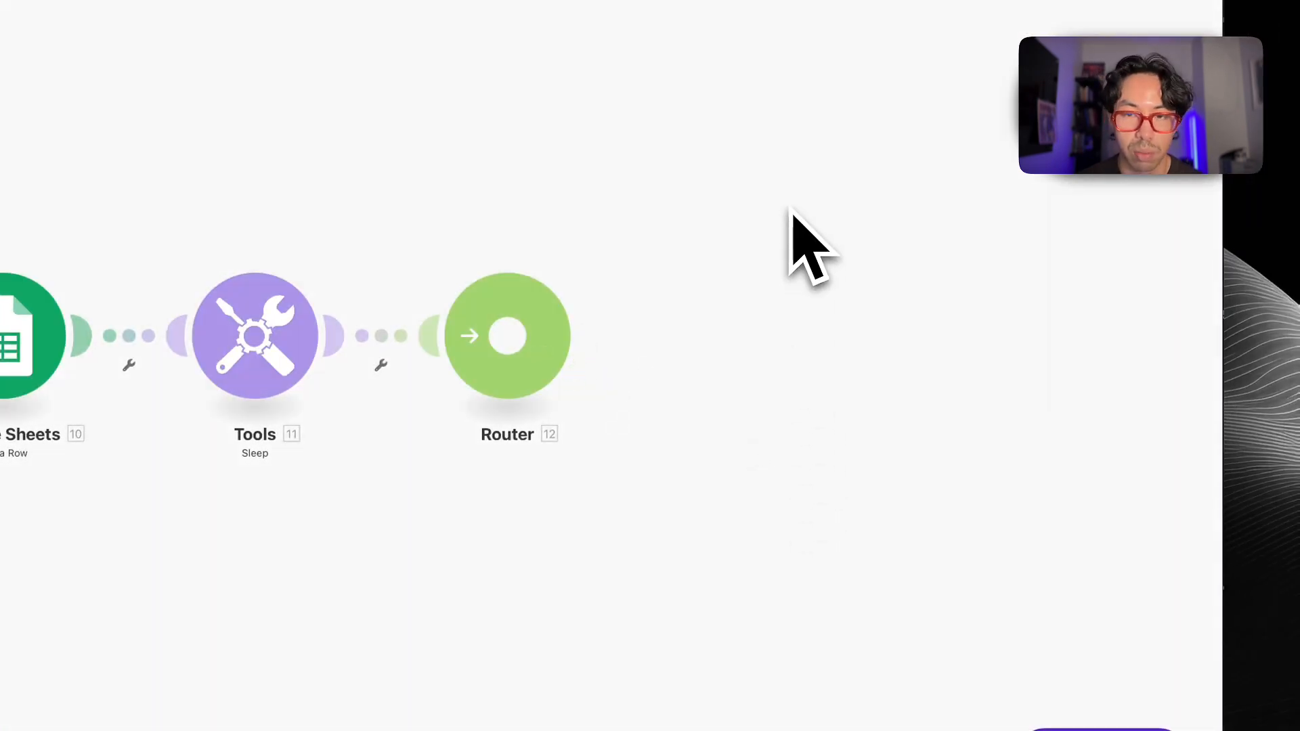
Paste the route three times, link each copy to the Router, and auto-align.
key(ctrl+v)
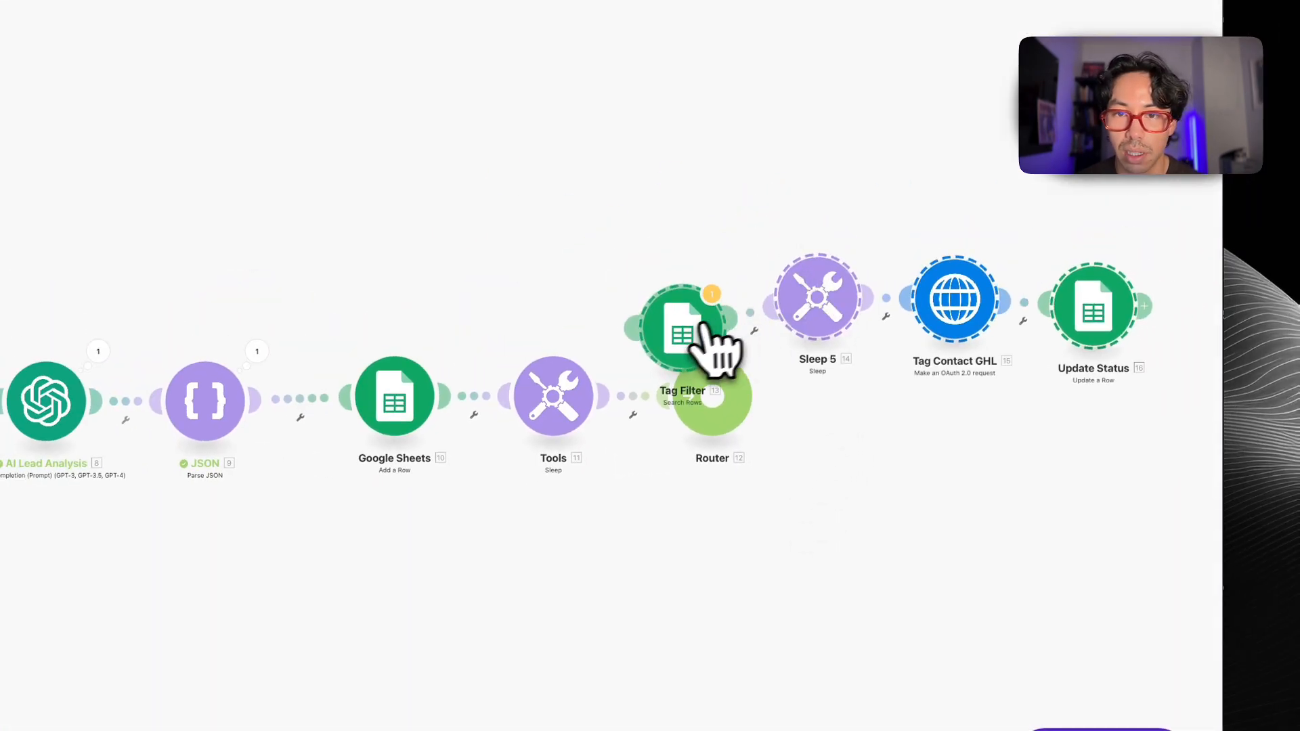
drag(704, 324, 857, 284)
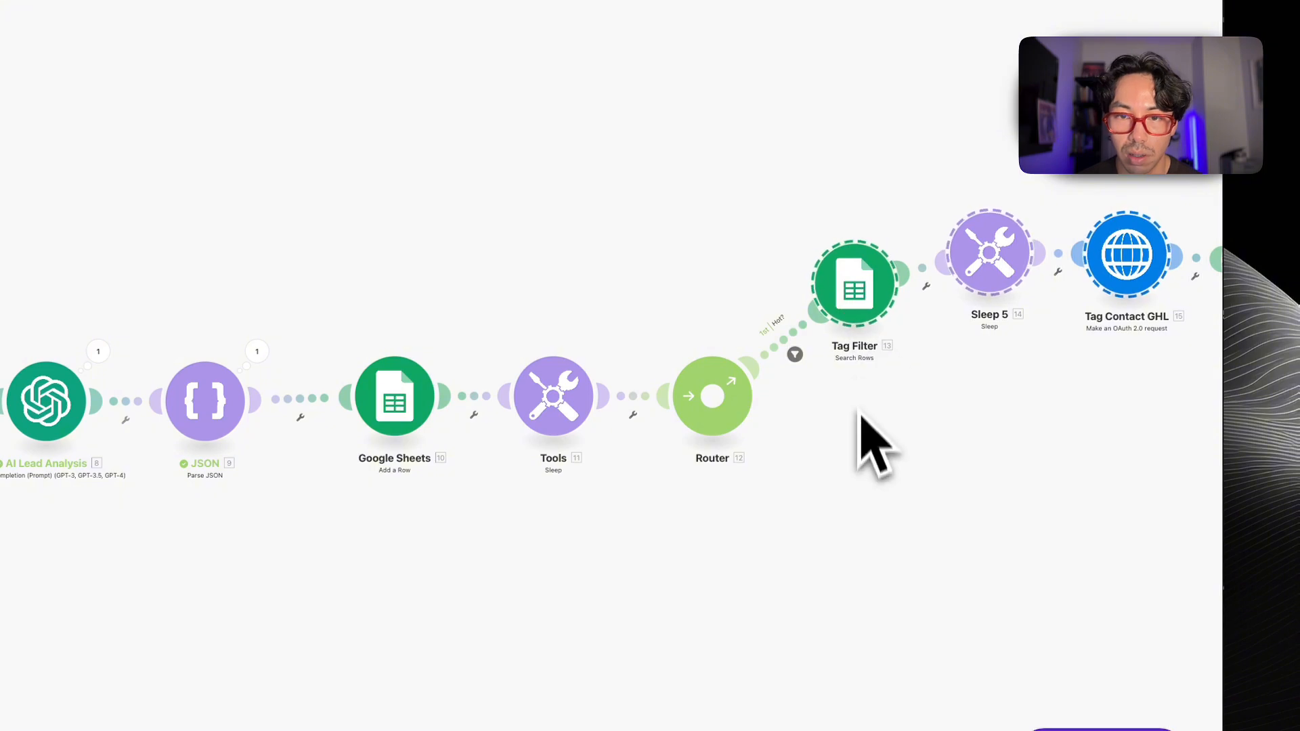
drag(551, 449, 776, 424)
key(ctrl+v)
drag(521, 512, 750, 478)
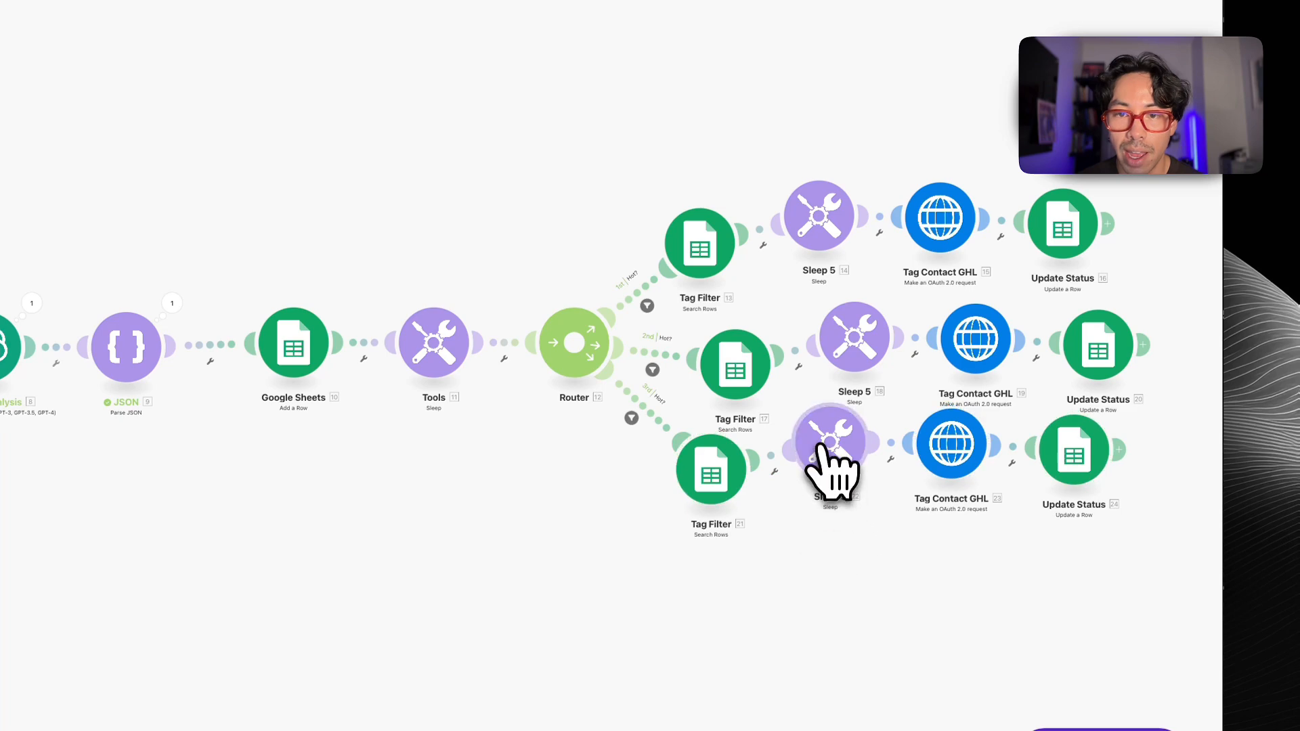
scroll(1016, 481, down, 3)
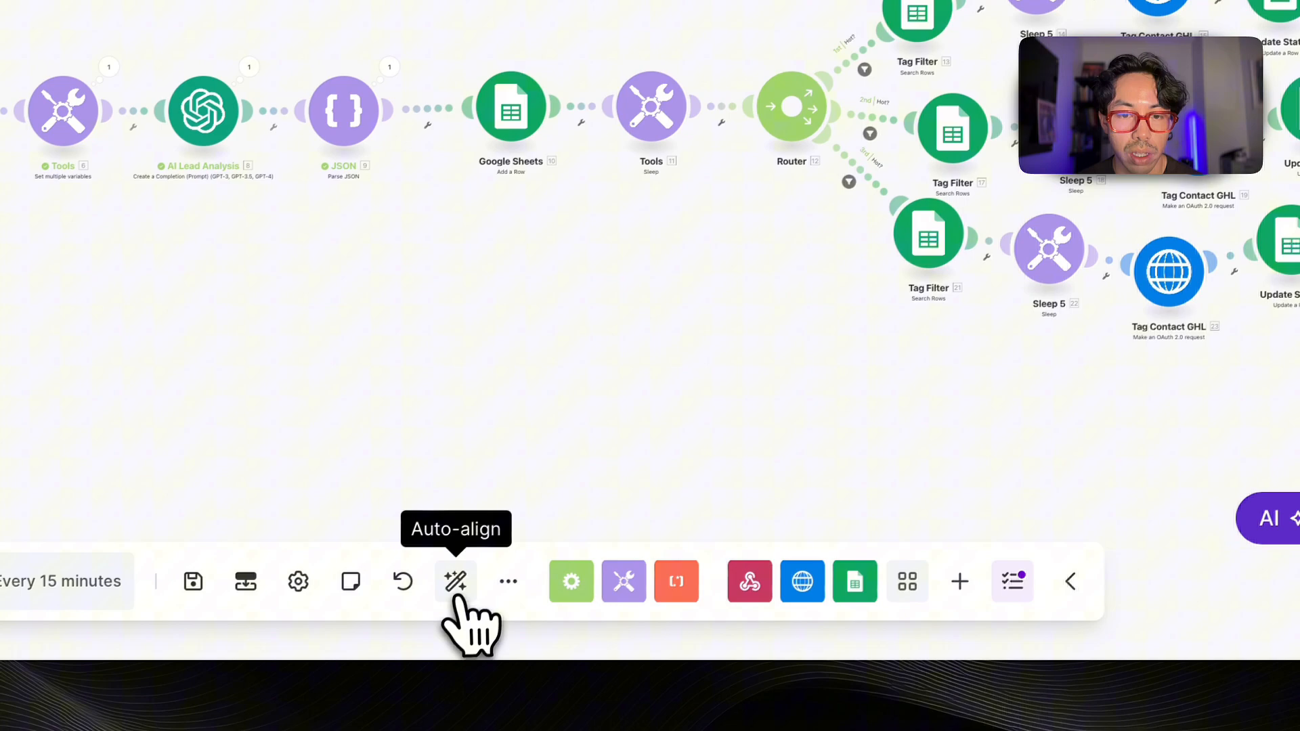
click(237, 711)
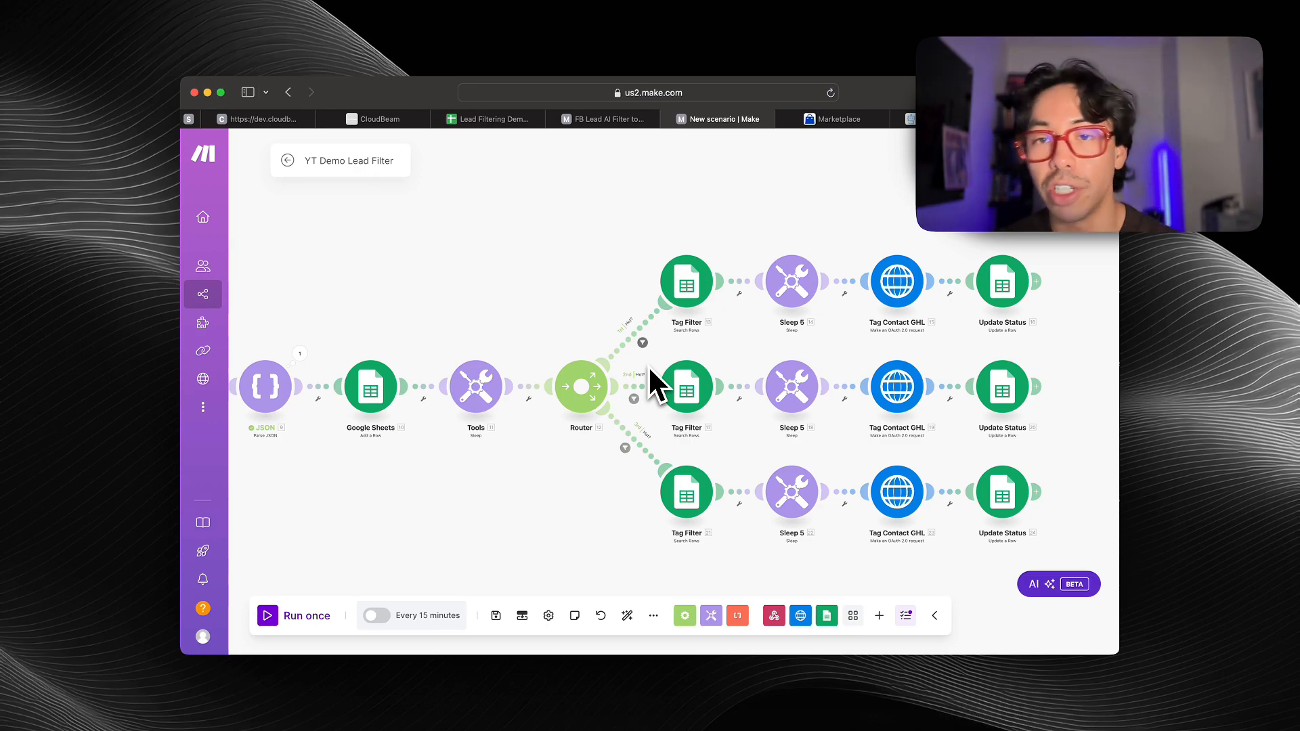
Set the first route's Hot? filter to JSON leadScore greater than or equal to 75.
click(642, 343)
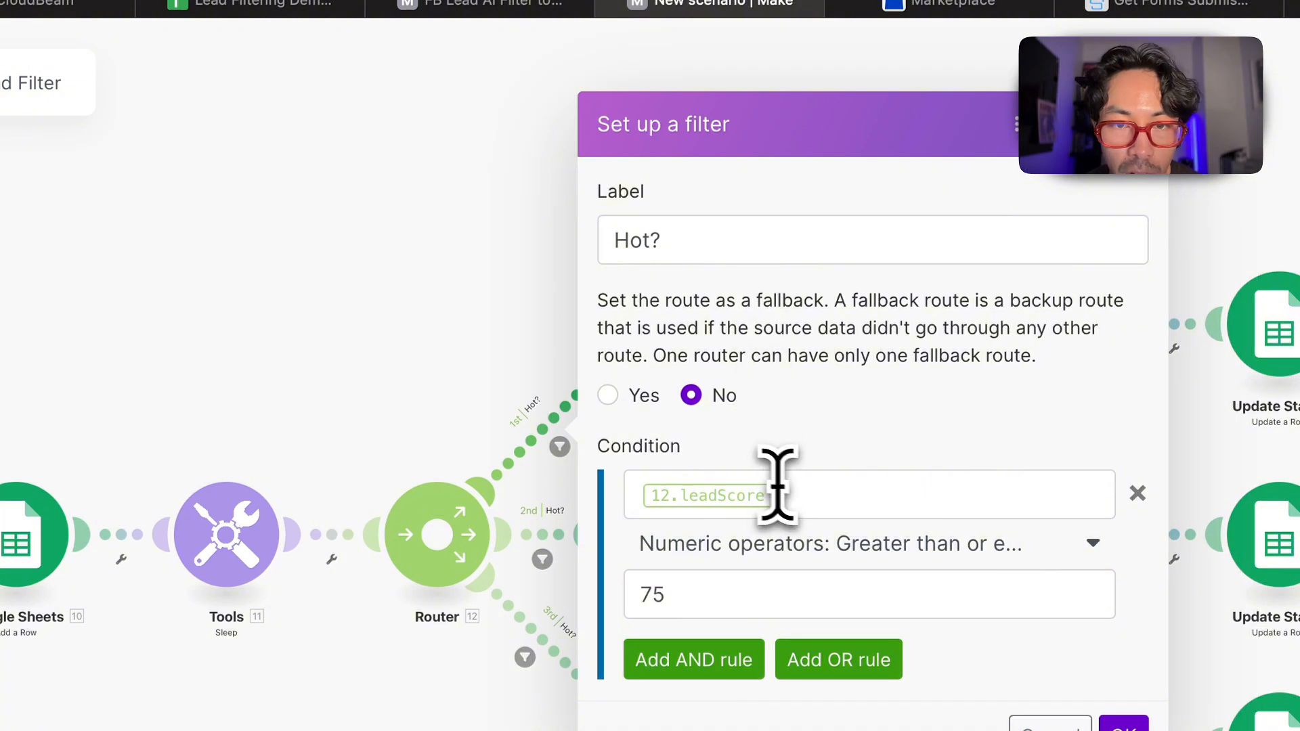
click(827, 499)
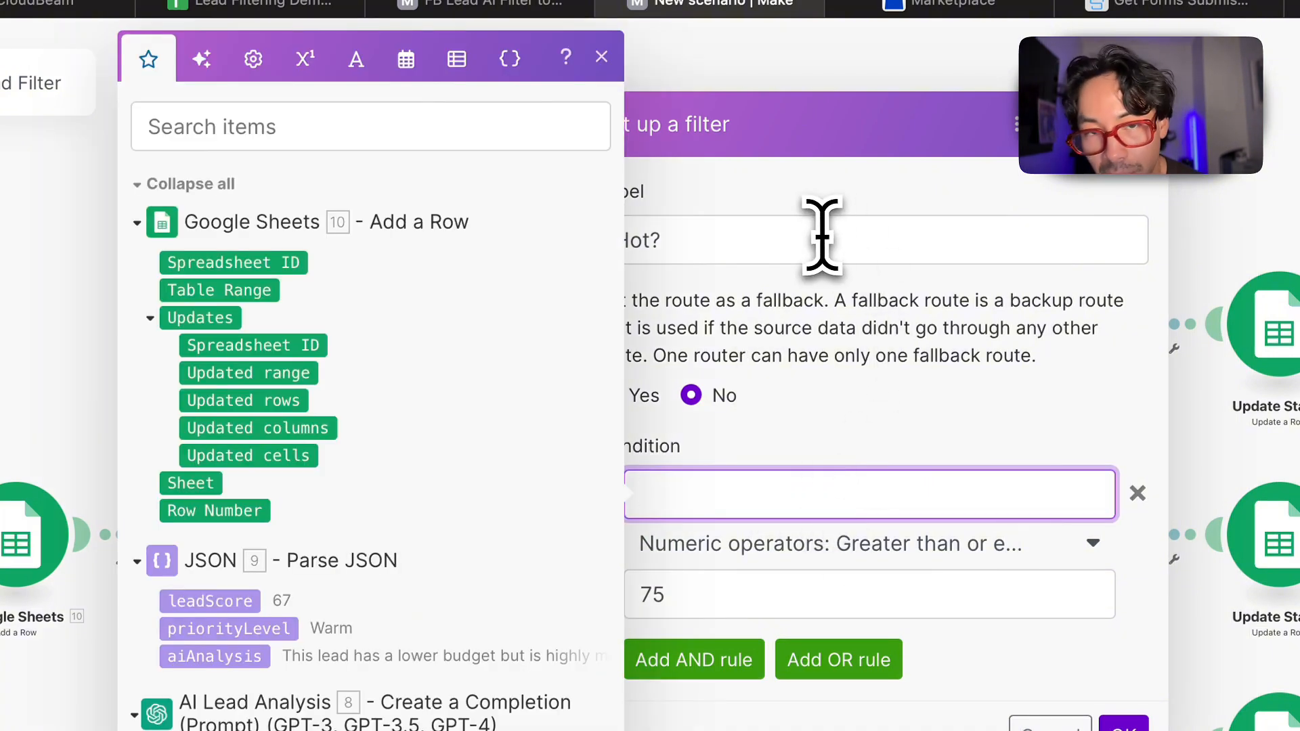
click(821, 235)
click(796, 492)
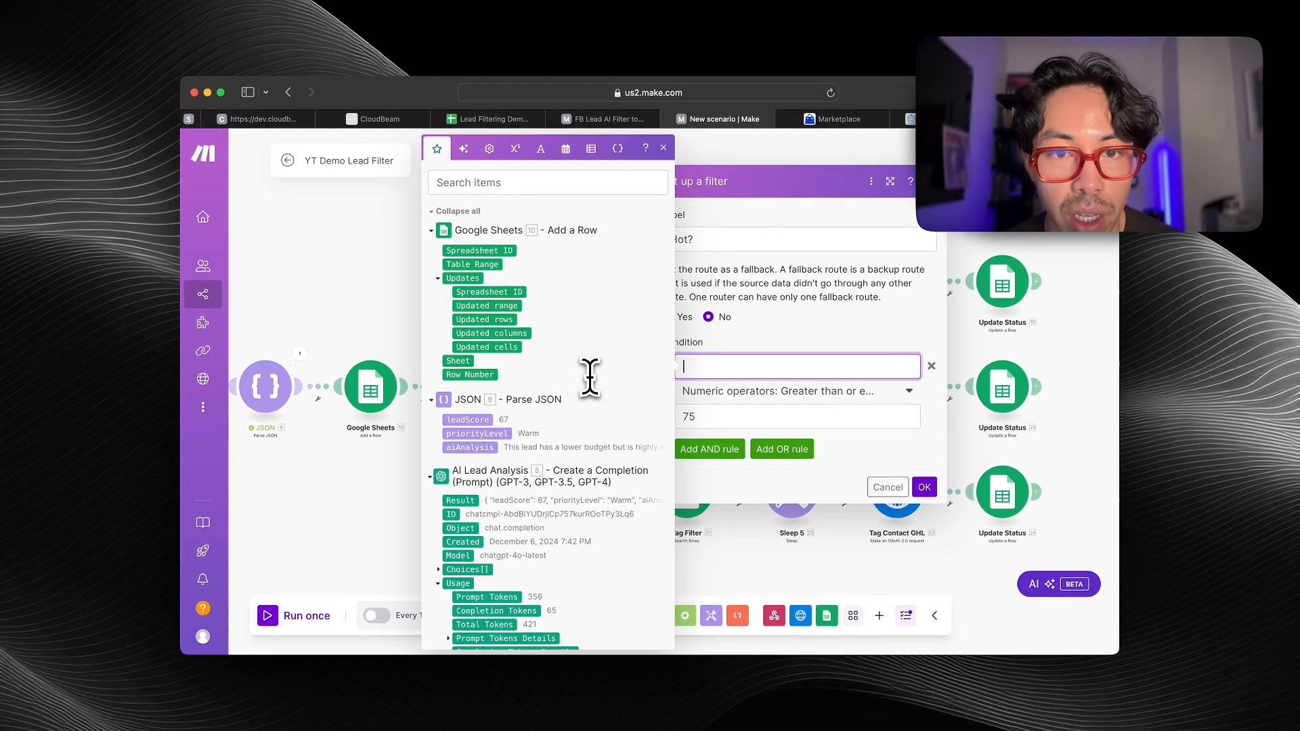
scroll(590, 376, down, 3)
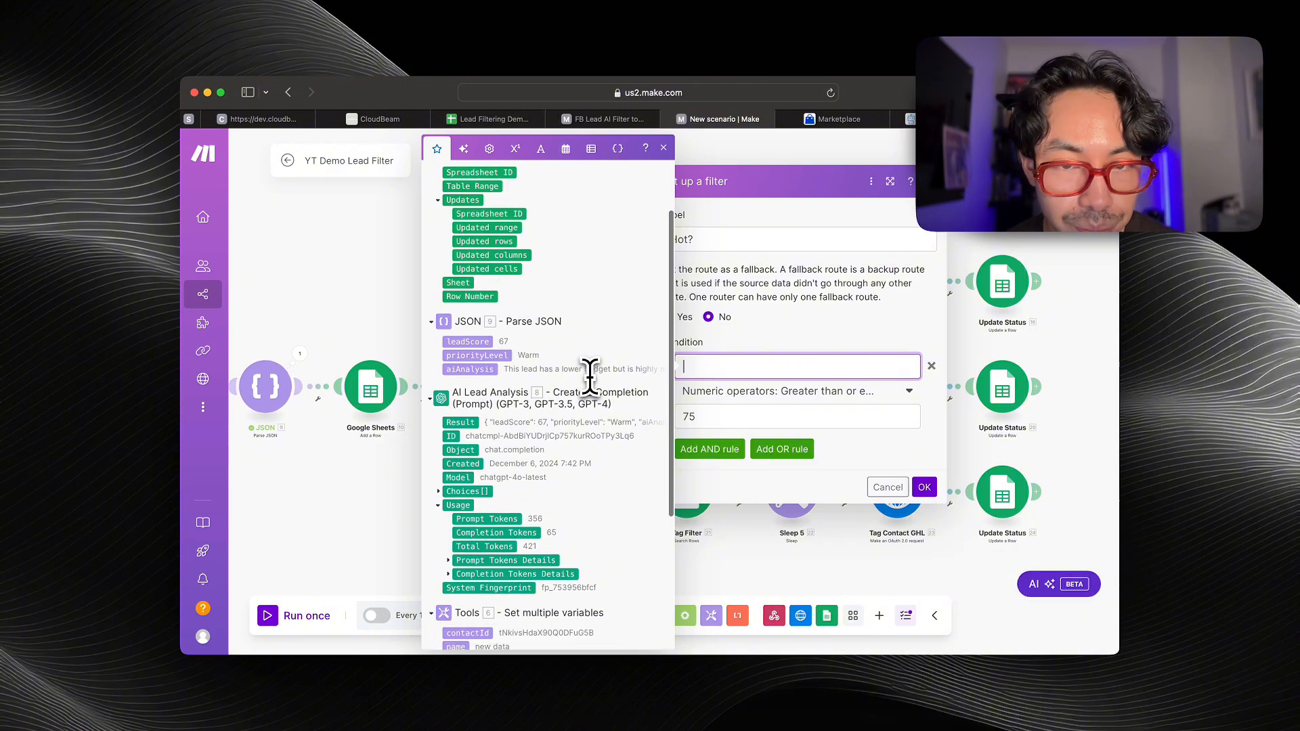
scroll(589, 376, down, 1)
scroll(590, 375, up, 3)
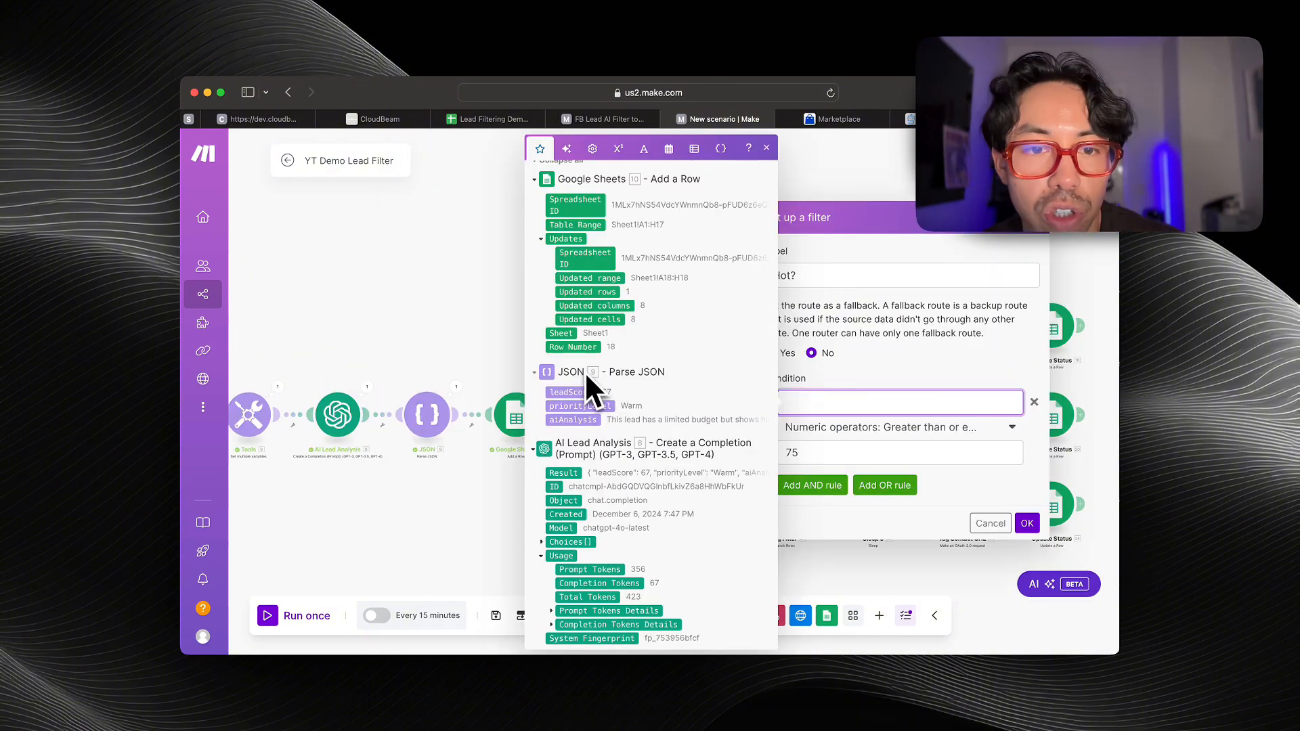
drag(589, 400, 809, 414)
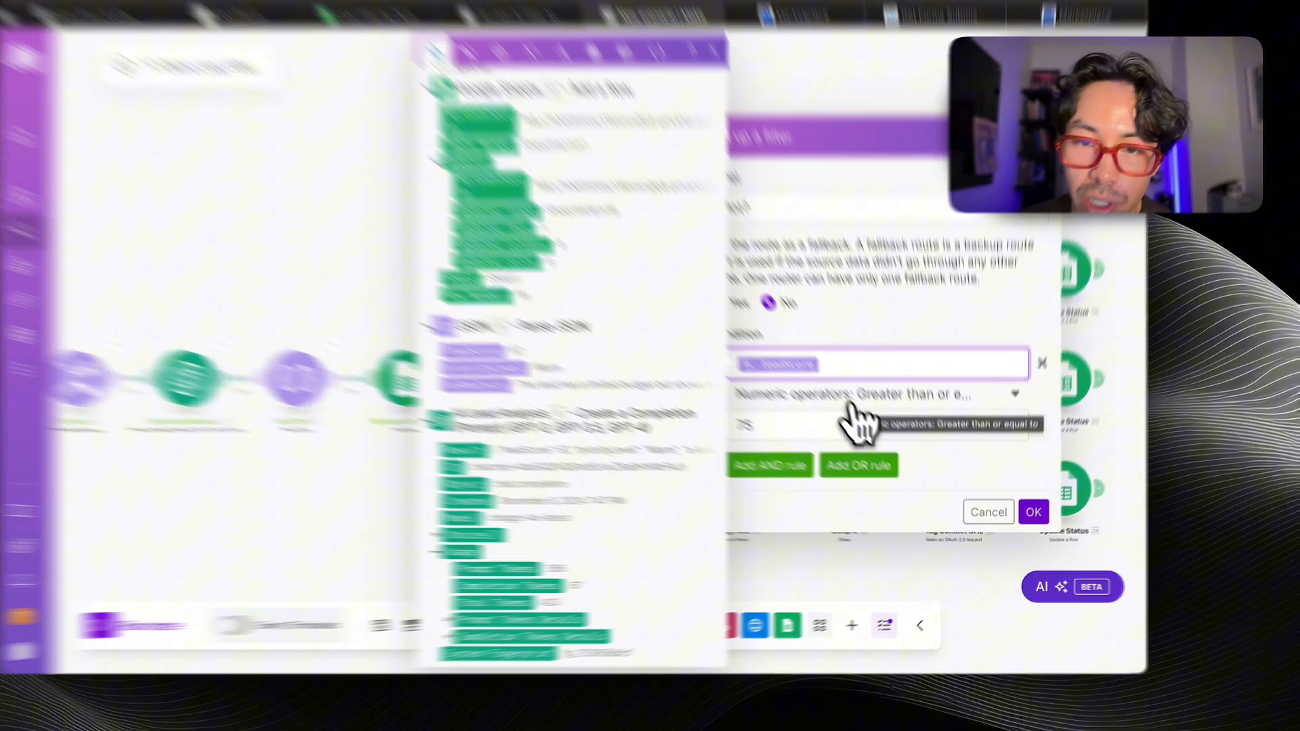
click(880, 430)
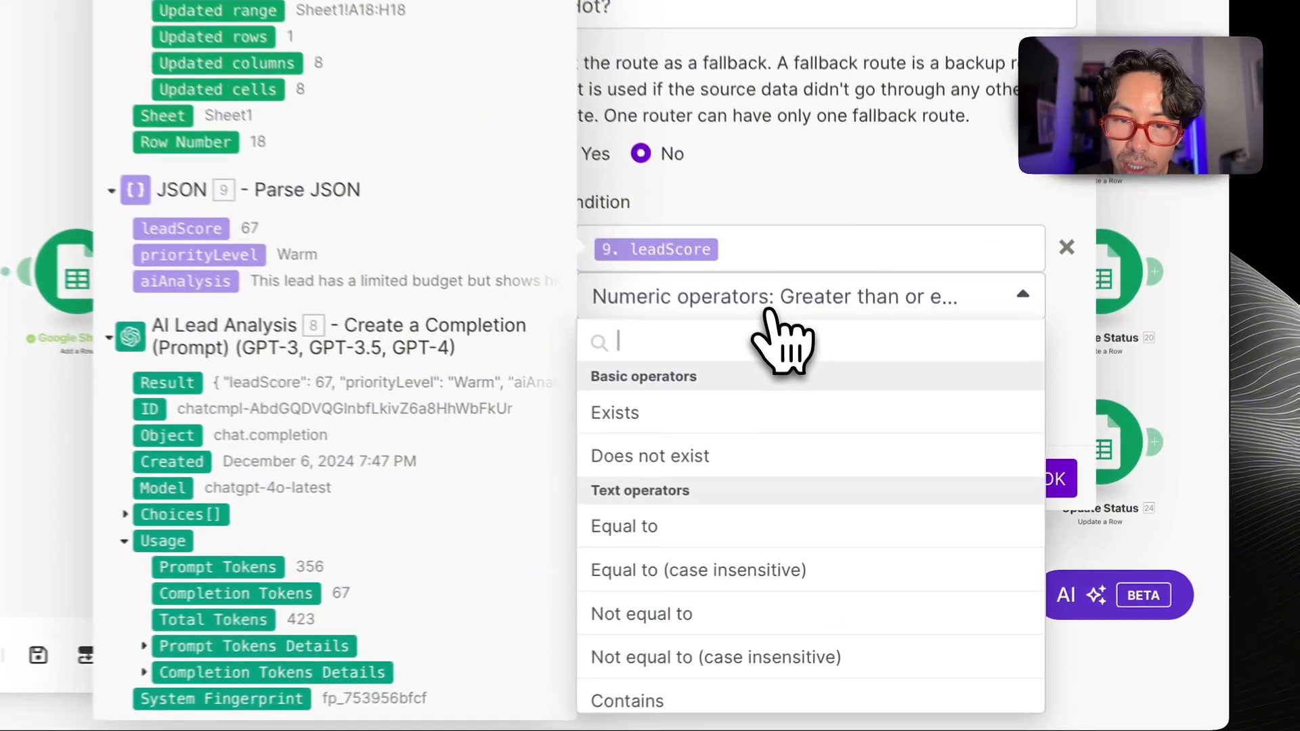
scroll(748, 441, down, 3)
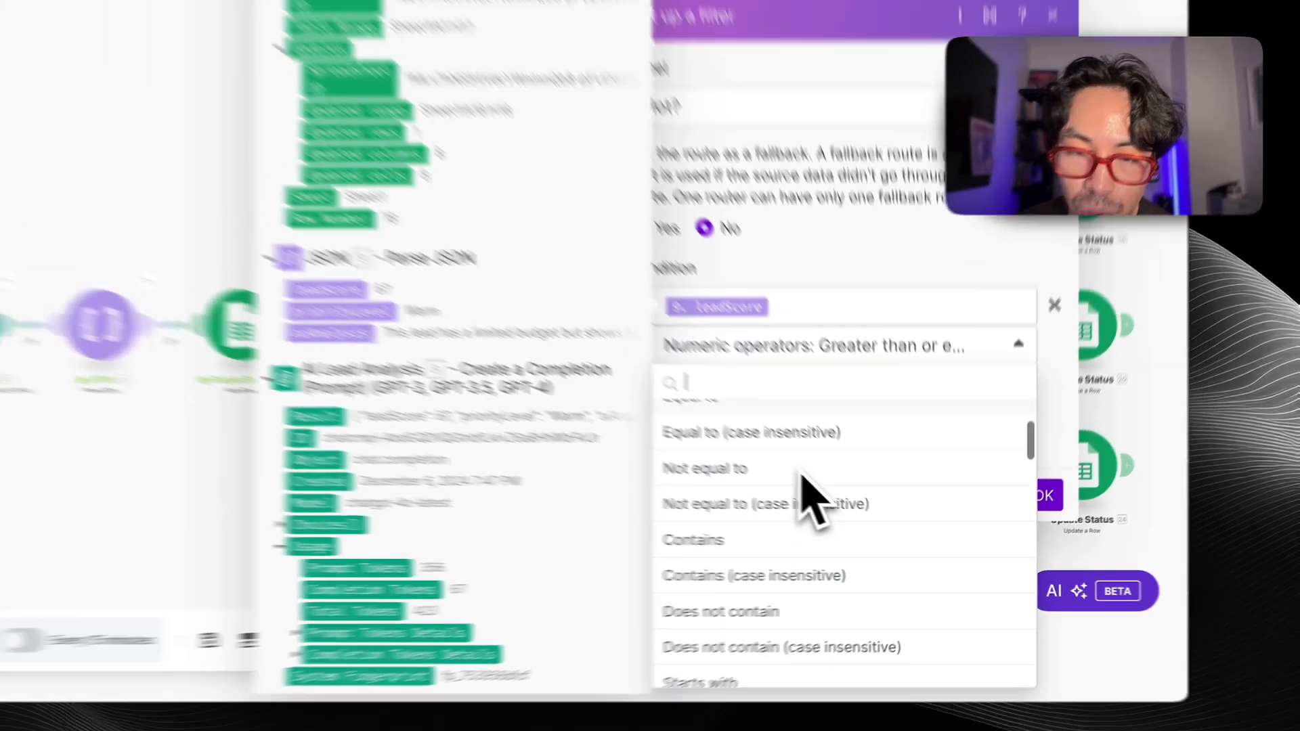
scroll(871, 505, down, 10)
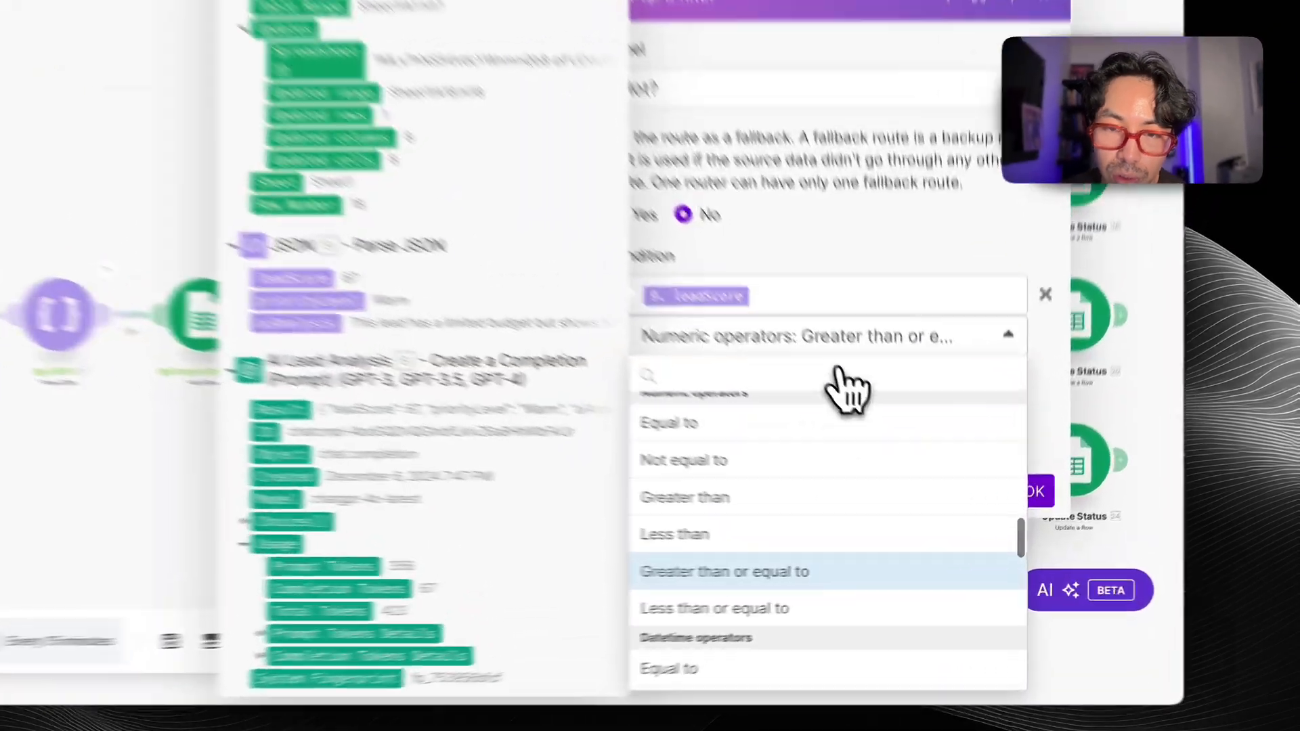
click(925, 430)
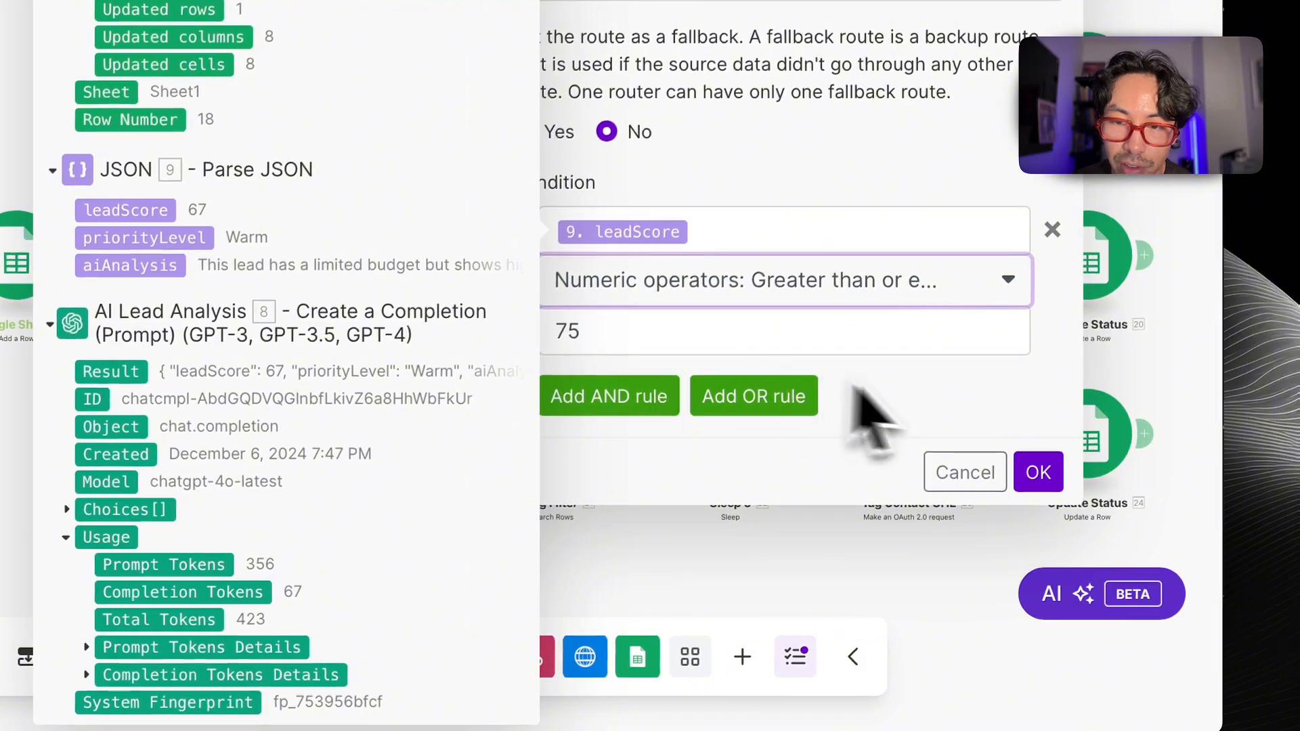
click(1038, 472)
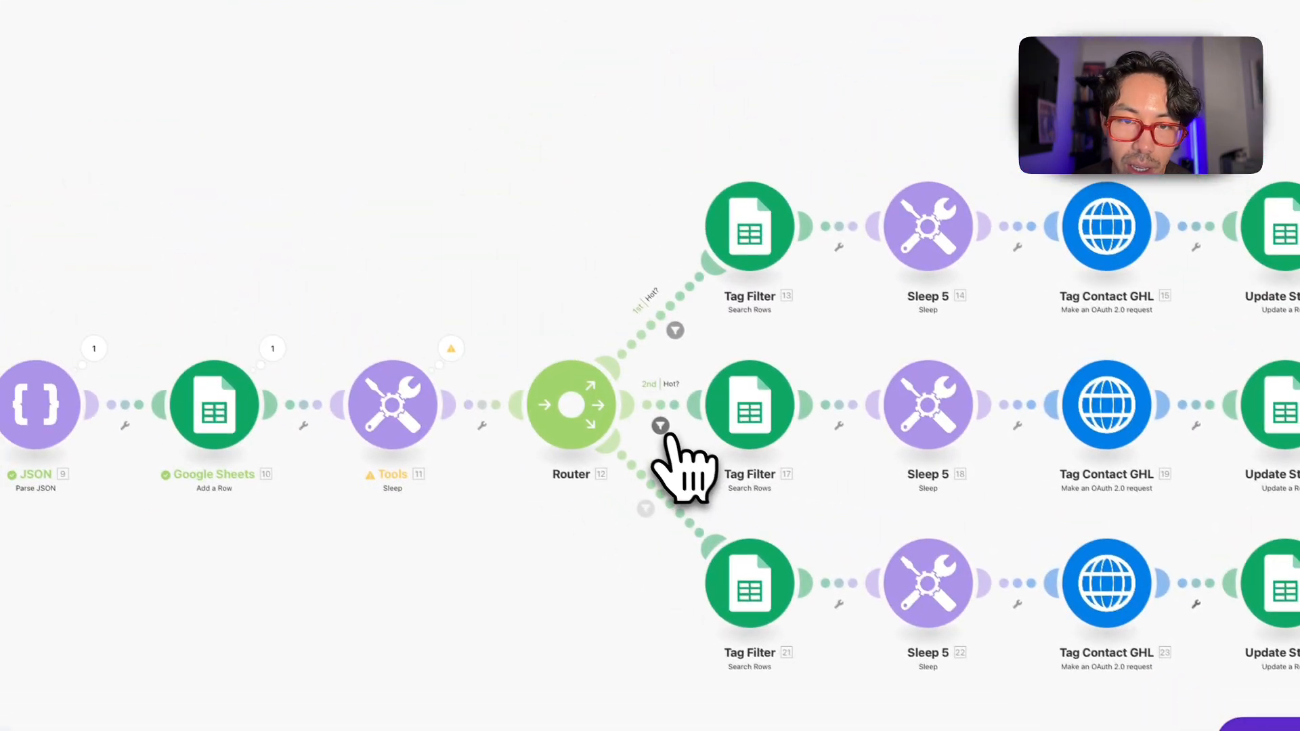
Label the second route's filter 'Warm?' and map JSON leadScore into its condition.
click(662, 428)
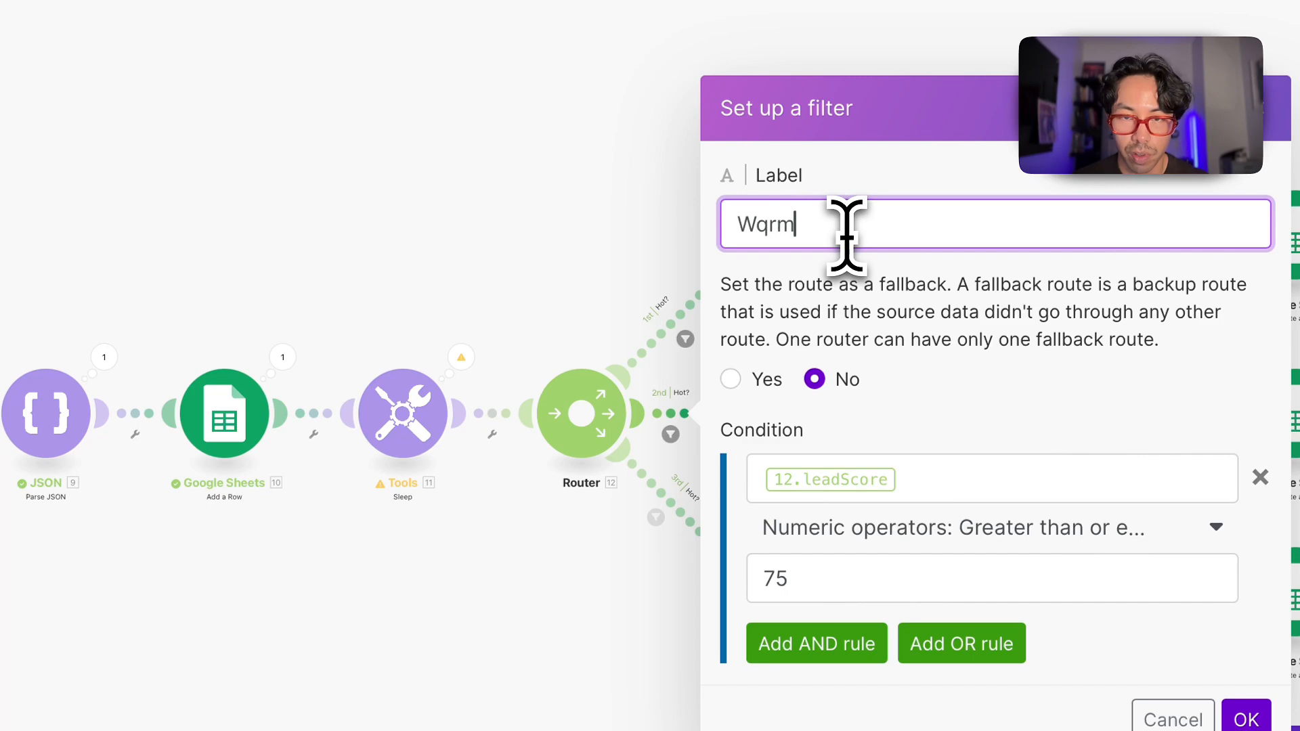
text(Warm?)
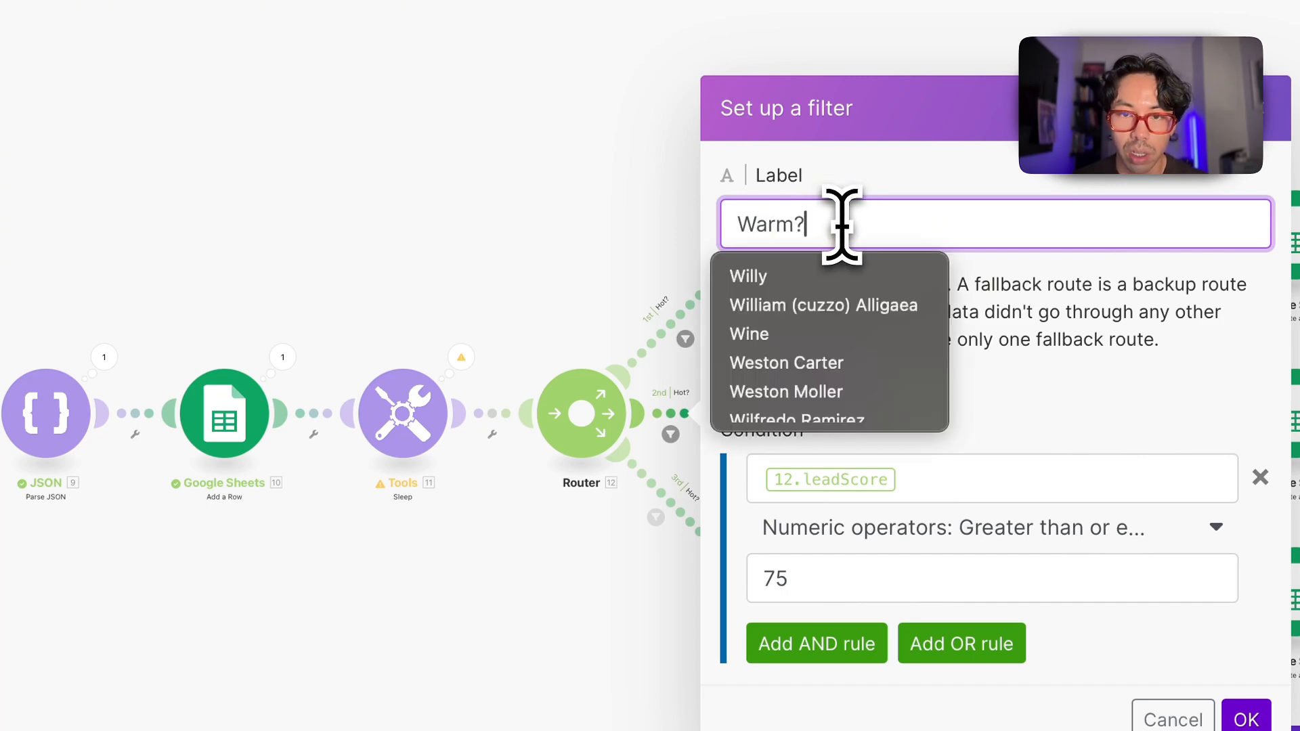
click(927, 481)
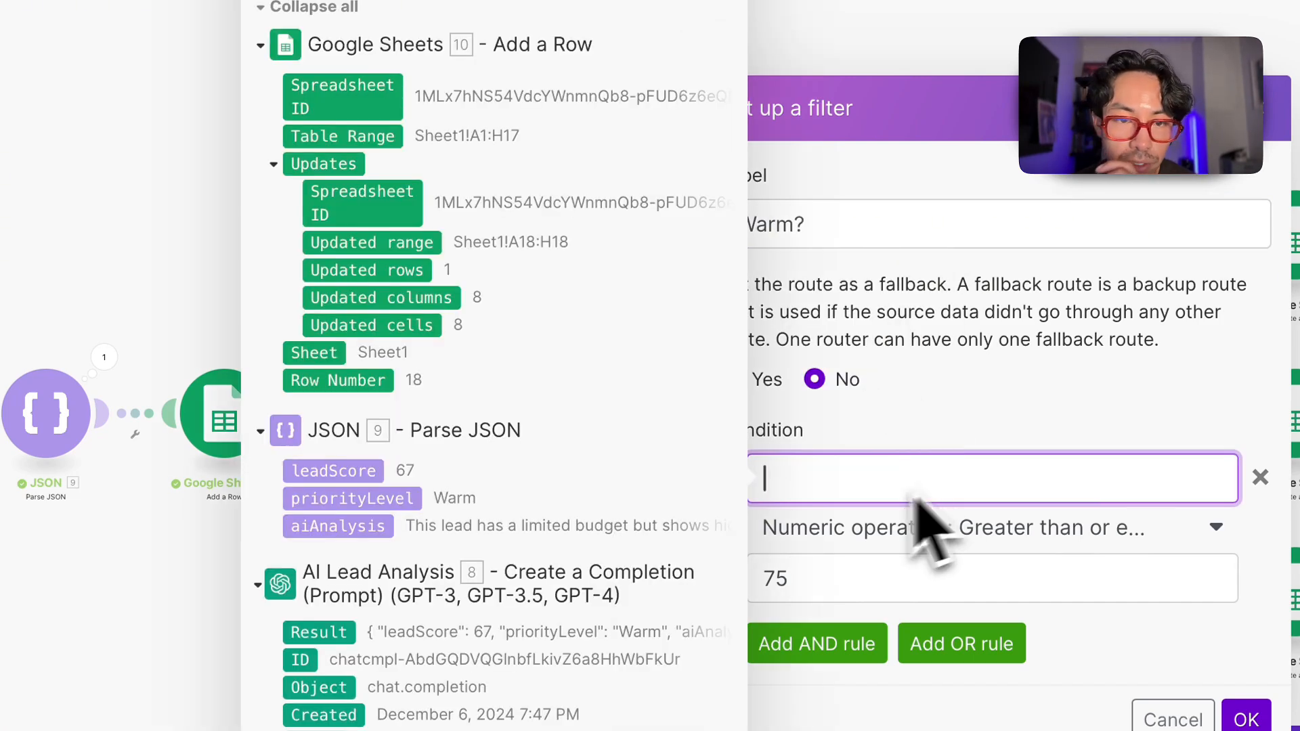
drag(333, 471, 779, 335)
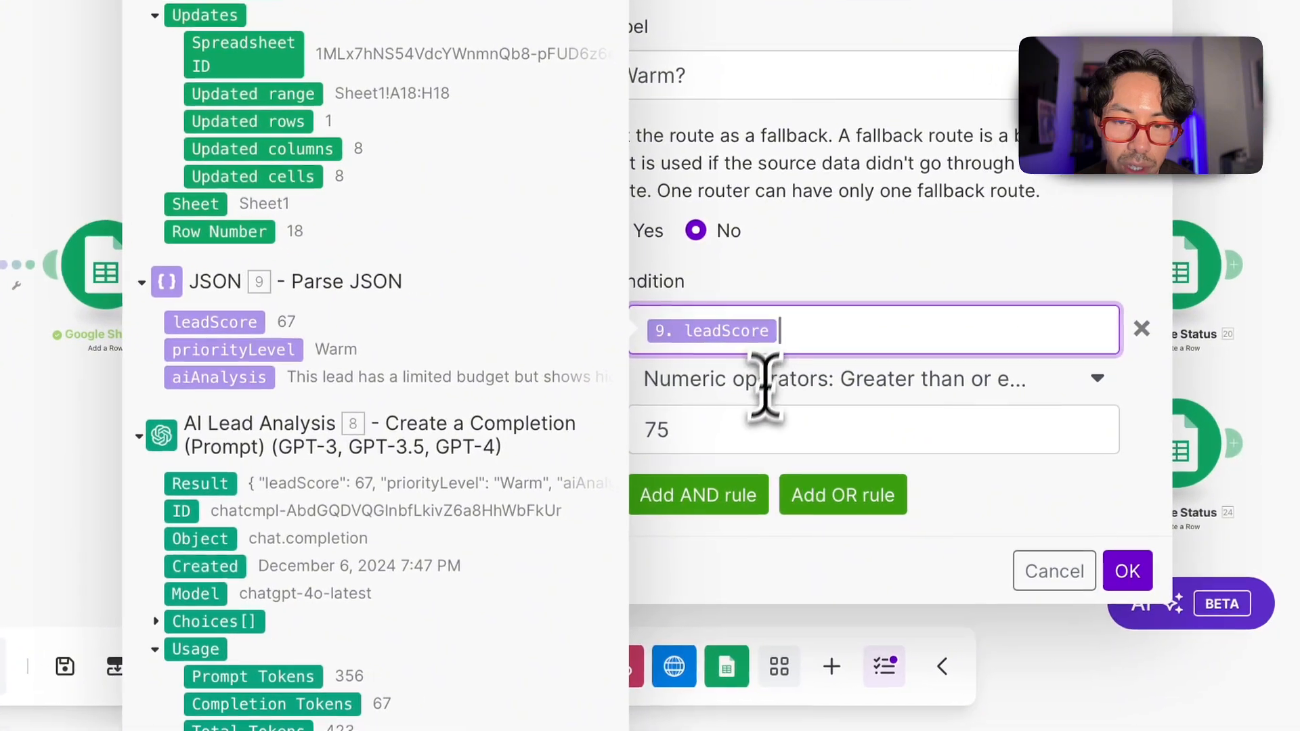
click(758, 423)
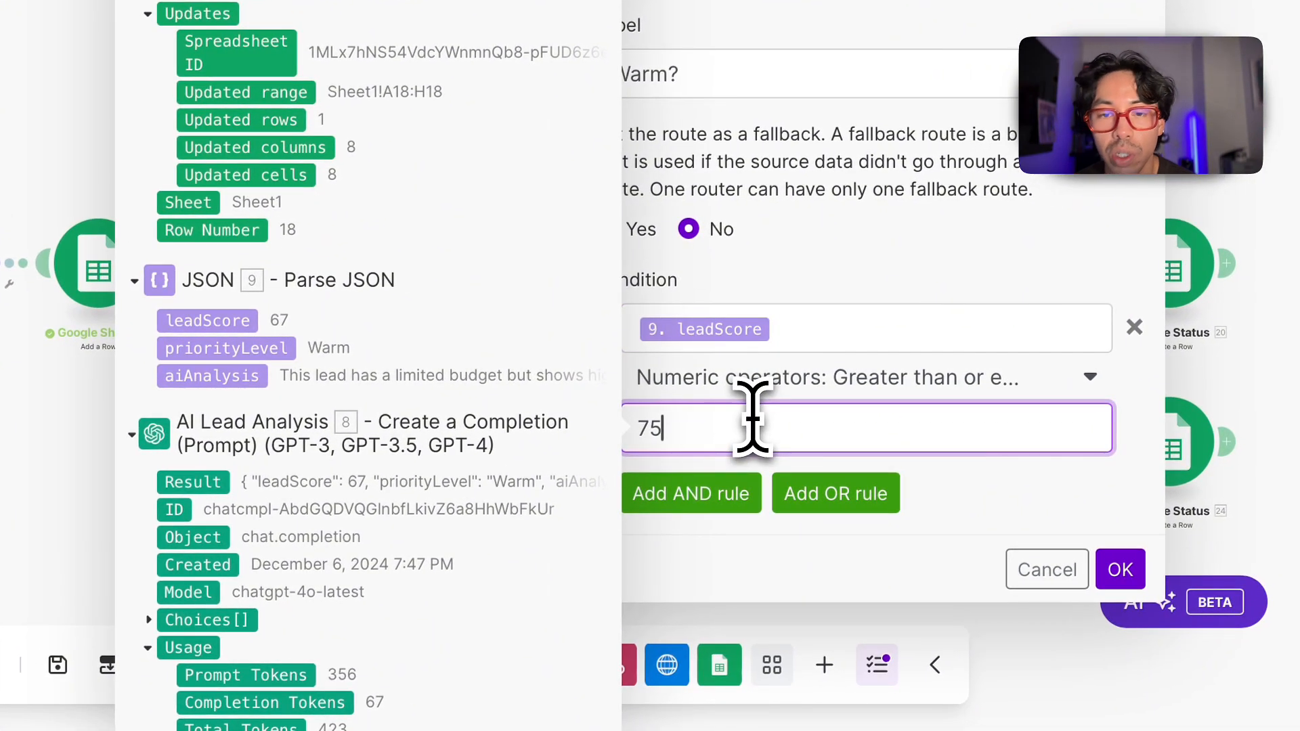
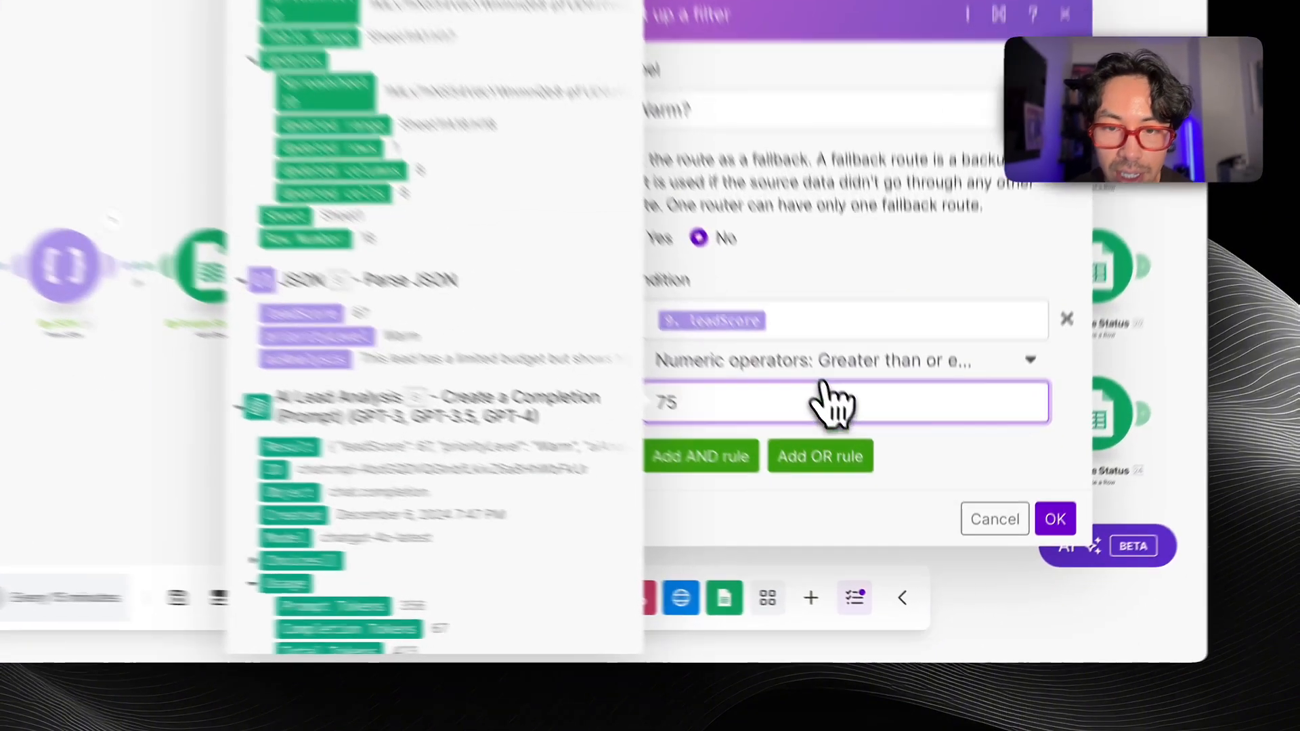
Change the Warm? filter's first leadScore threshold from 75 to 51.
click(886, 471)
scroll(886, 533, down, 3)
scroll(790, 423, up, 1)
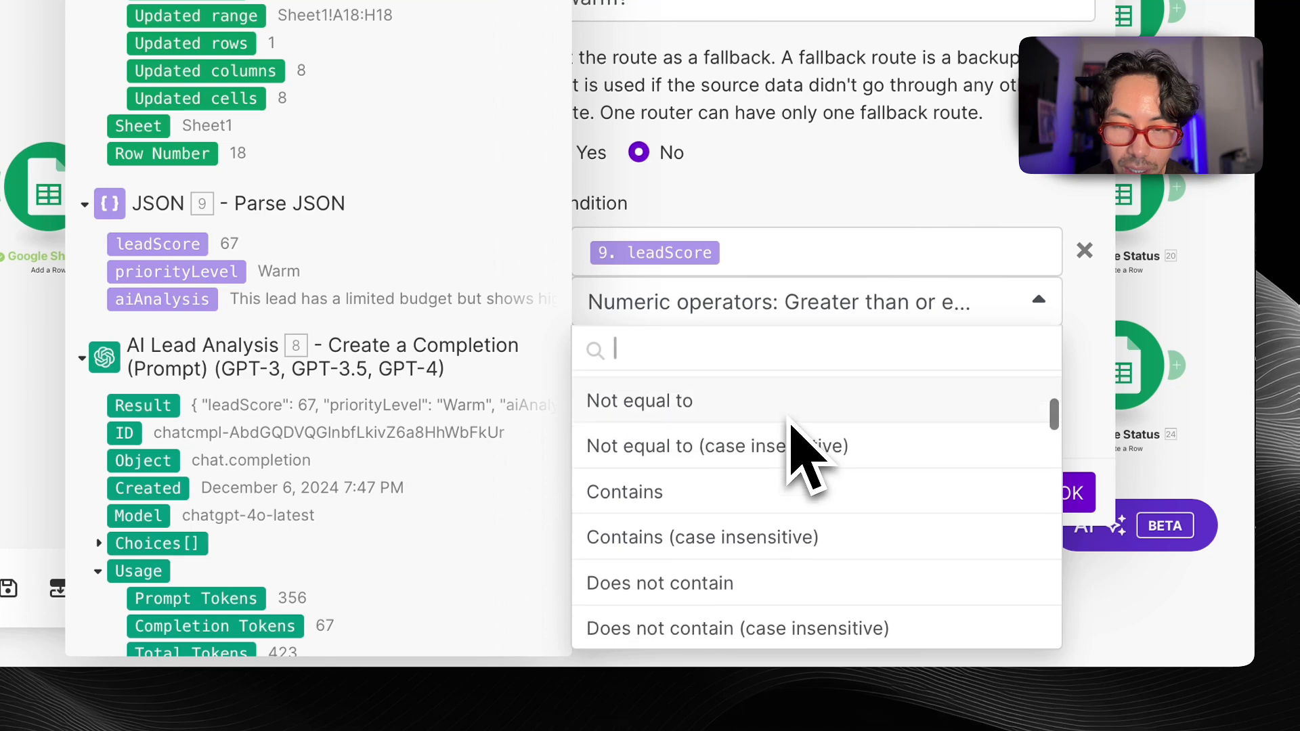
click(832, 317)
click(785, 350)
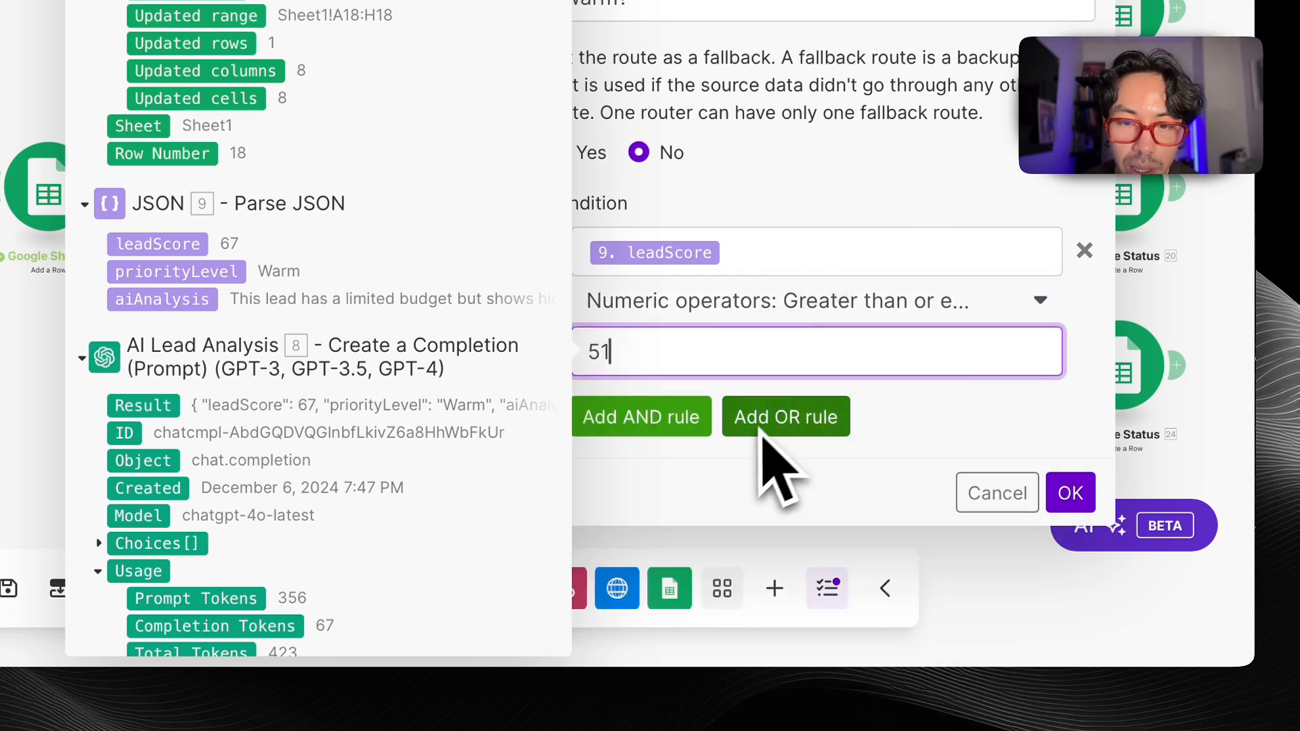
Add an AND rule requiring leadScore less than or equal to 74, and save the filter.
click(660, 423)
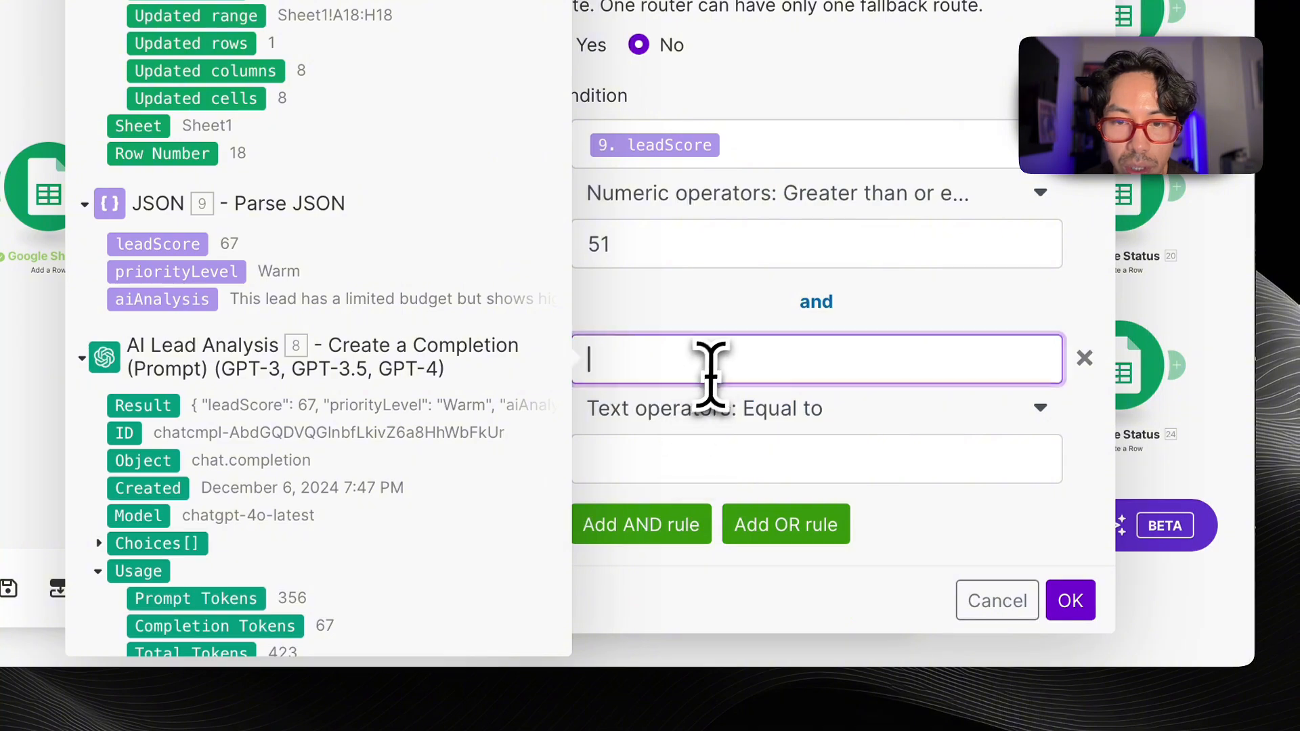
click(723, 406)
scroll(769, 339, down, 5)
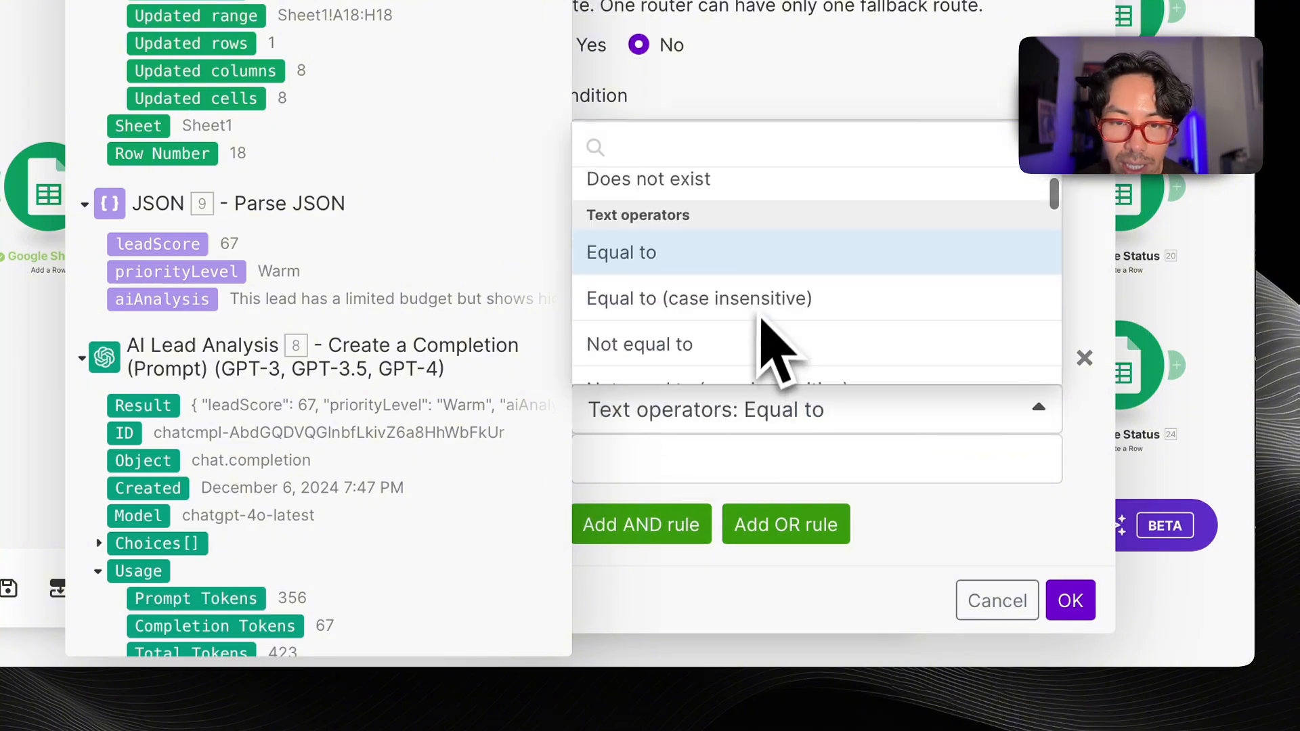
scroll(761, 303, down, 10)
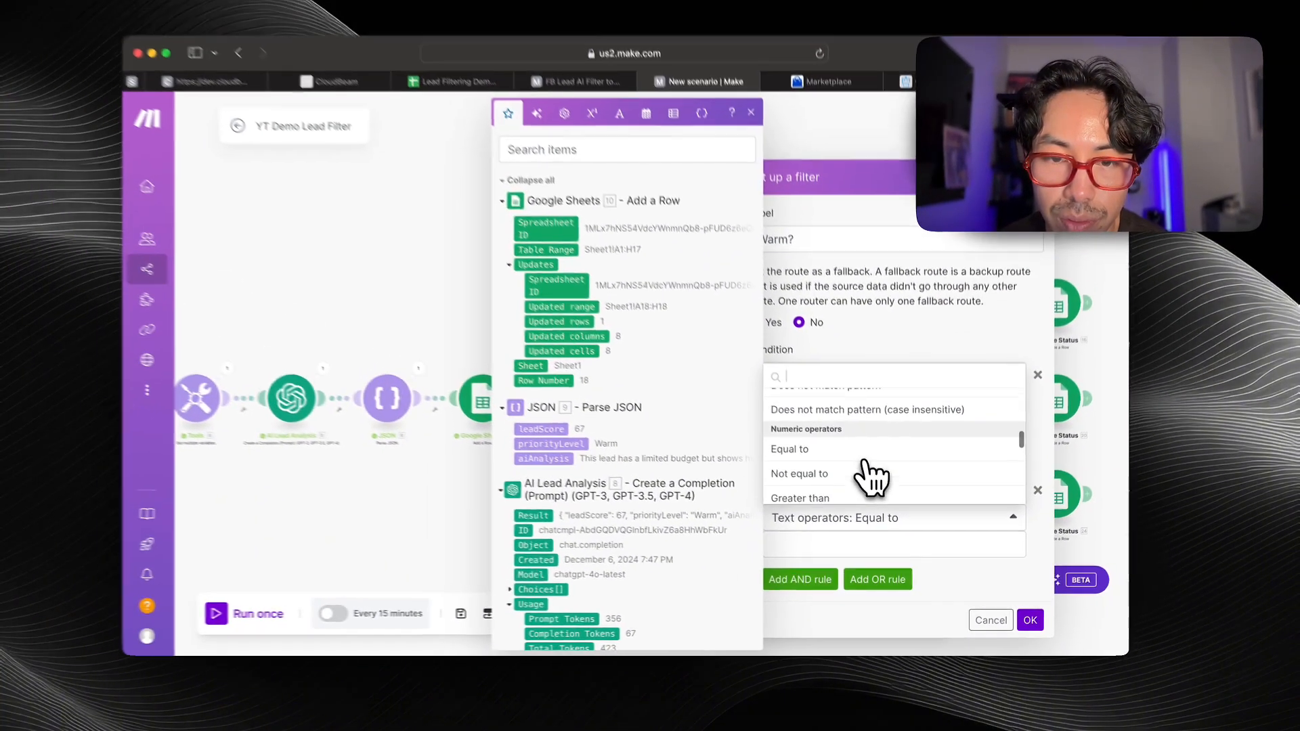
click(872, 467)
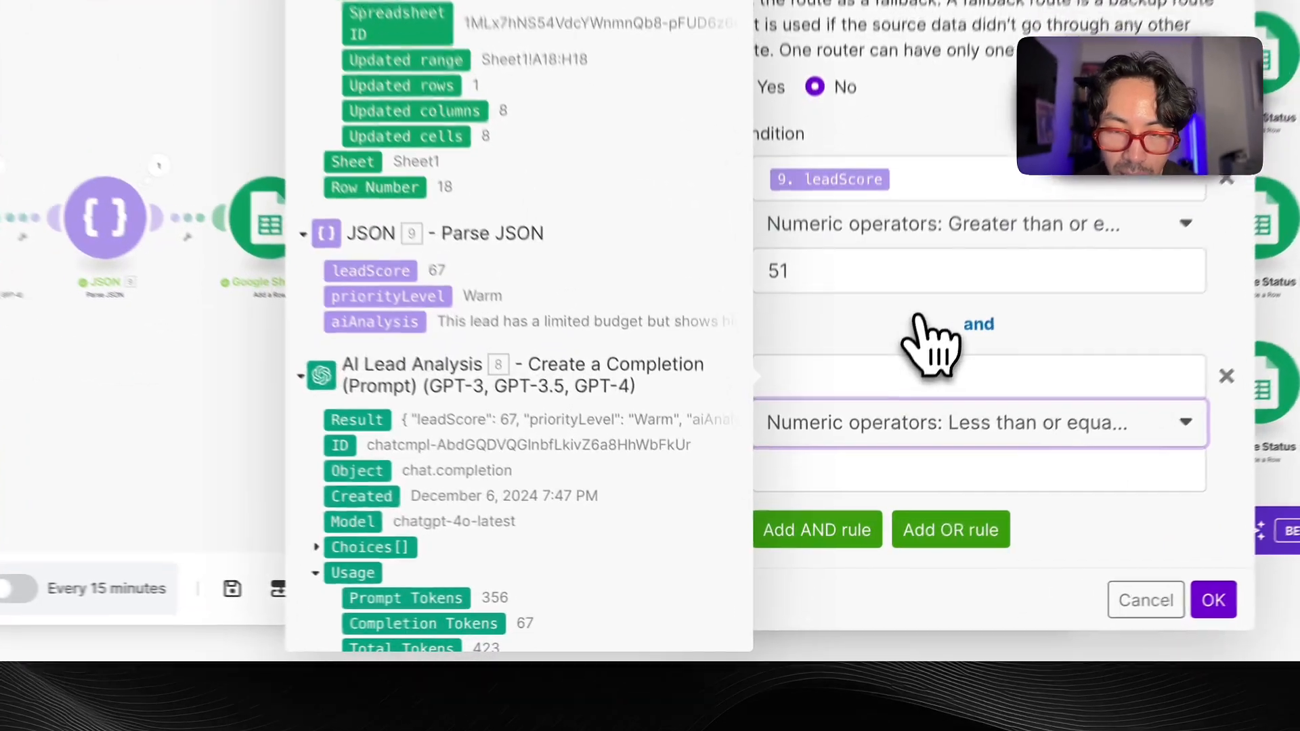
click(847, 557)
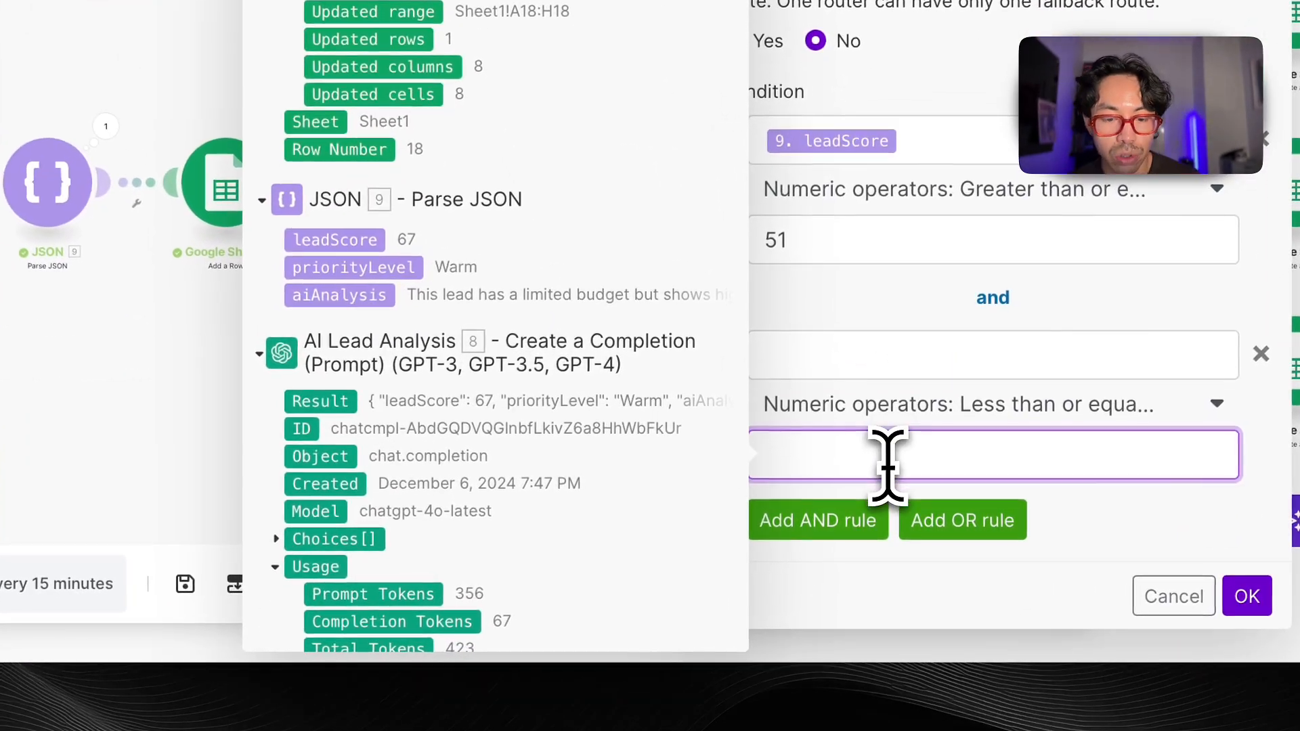
text(74)
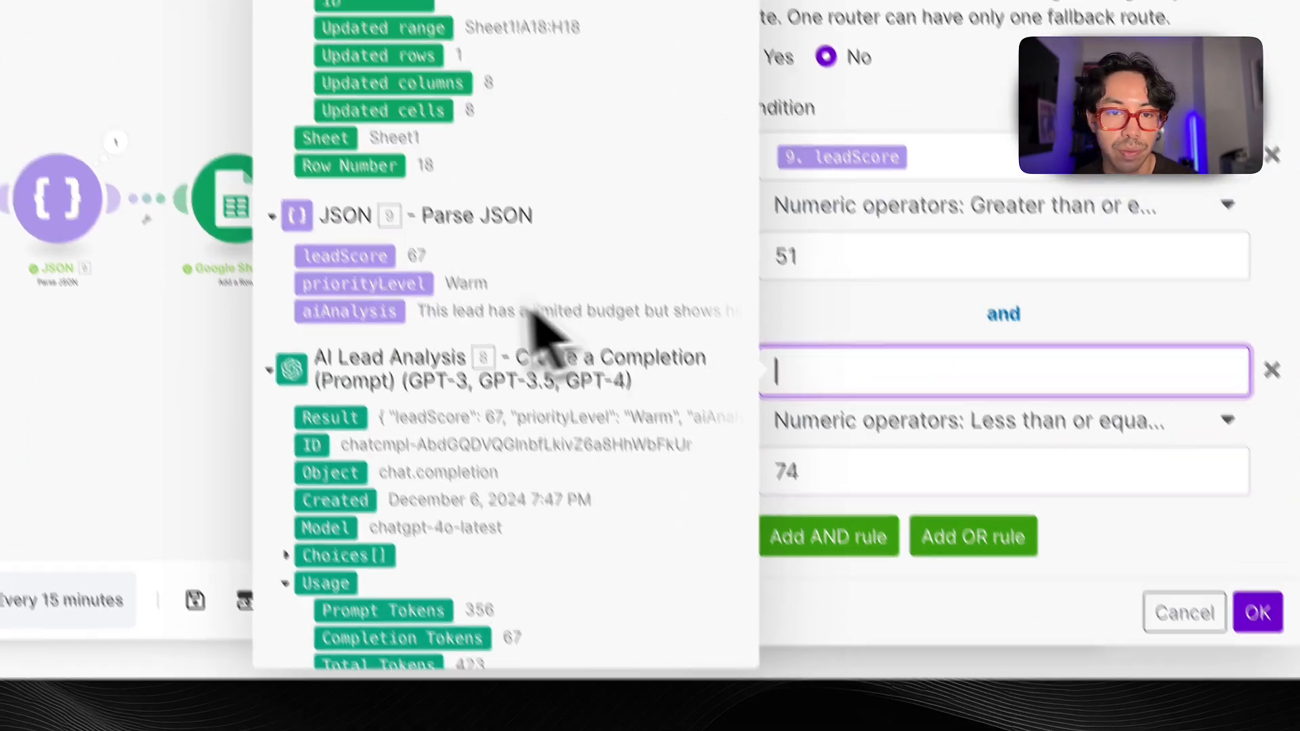
drag(335, 239, 846, 355)
click(1044, 590)
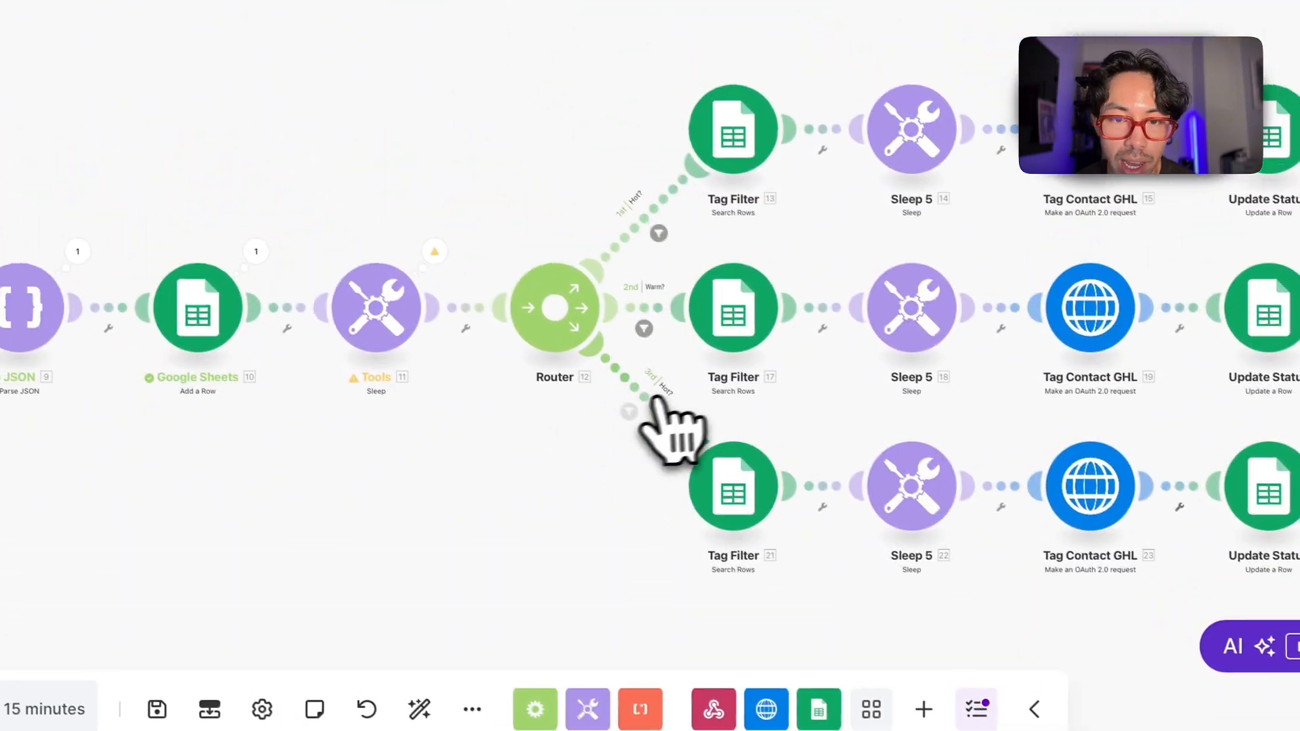
Set the third route's filter to 9.priorityLevel text Equal to 'cold', replacing 12.leadScore, and save it.
click(639, 420)
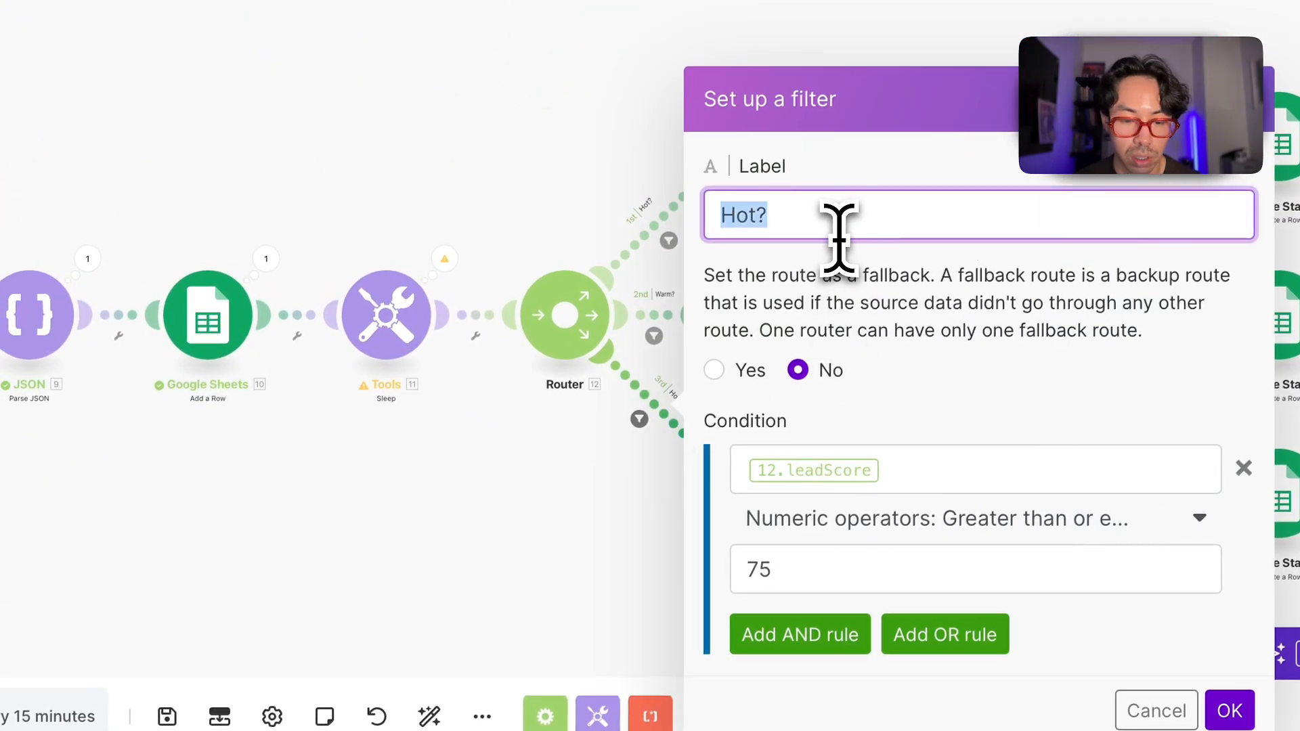
click(928, 468)
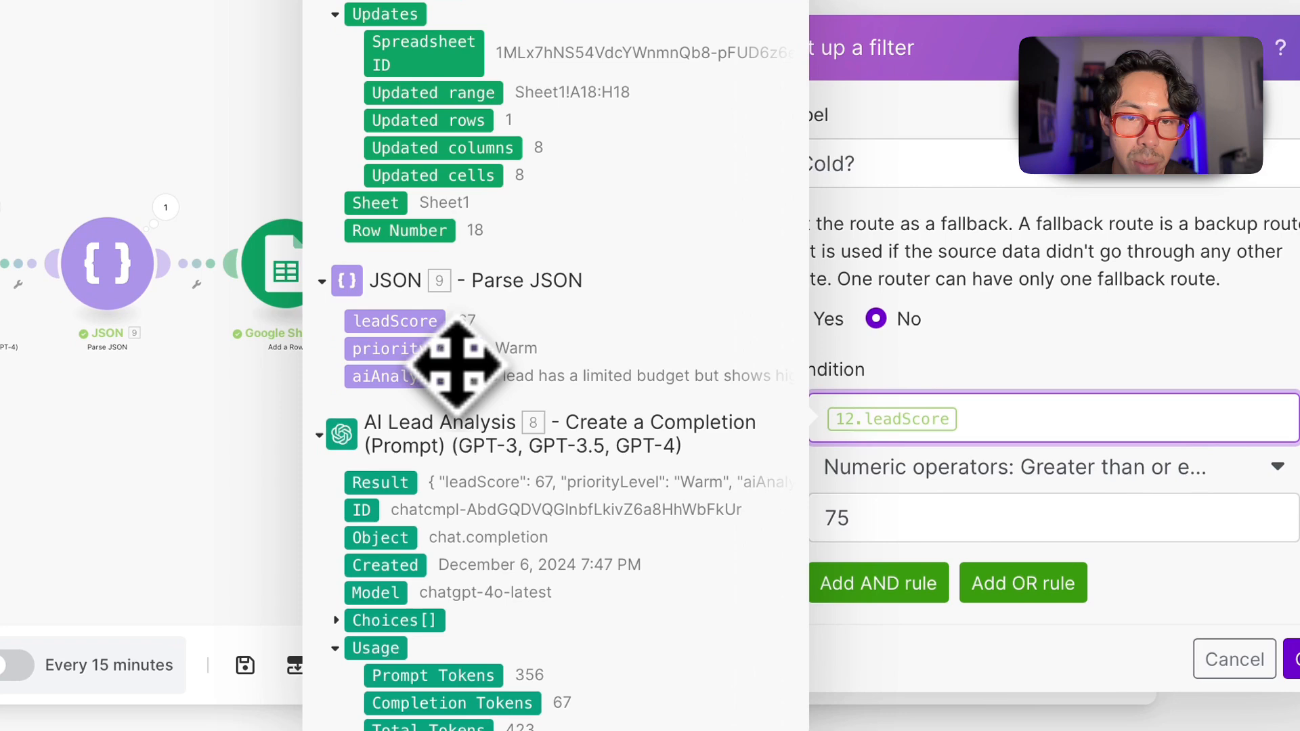
drag(455, 352, 1077, 430)
click(957, 418)
key(BackSpace)
click(699, 394)
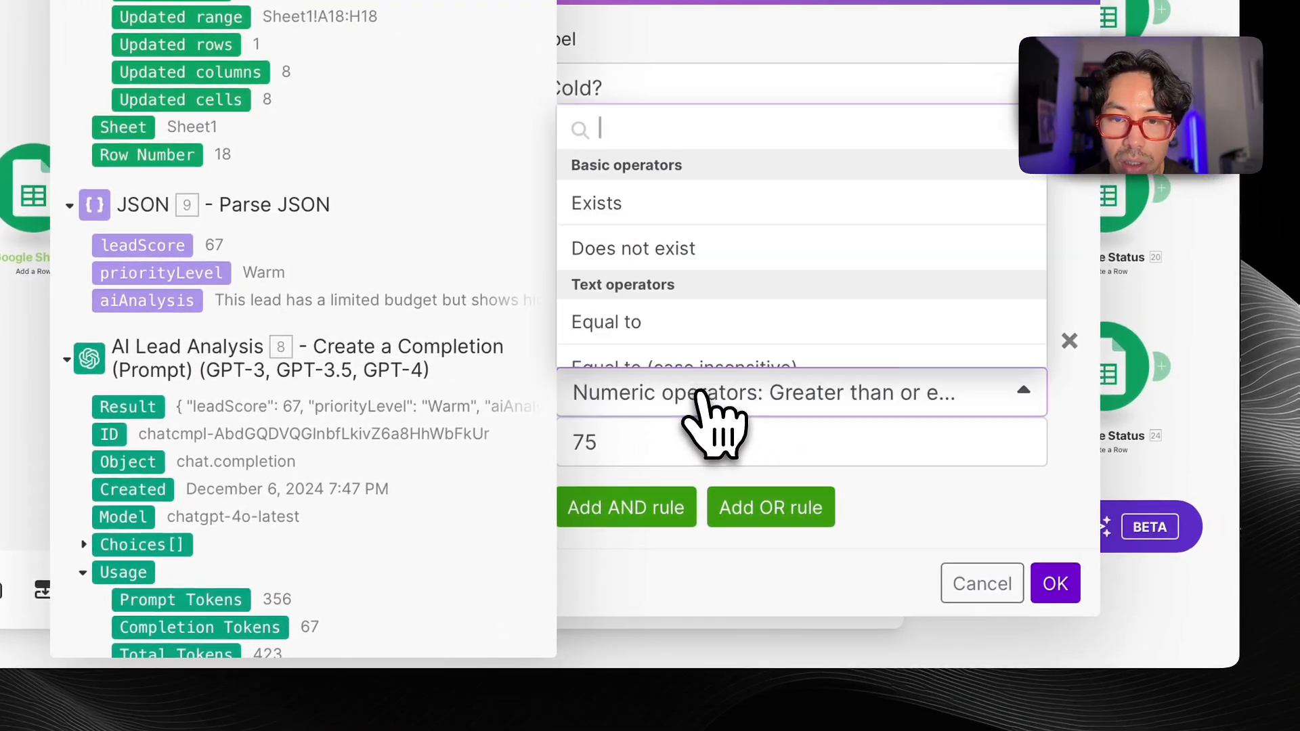
scroll(738, 319, down, 3)
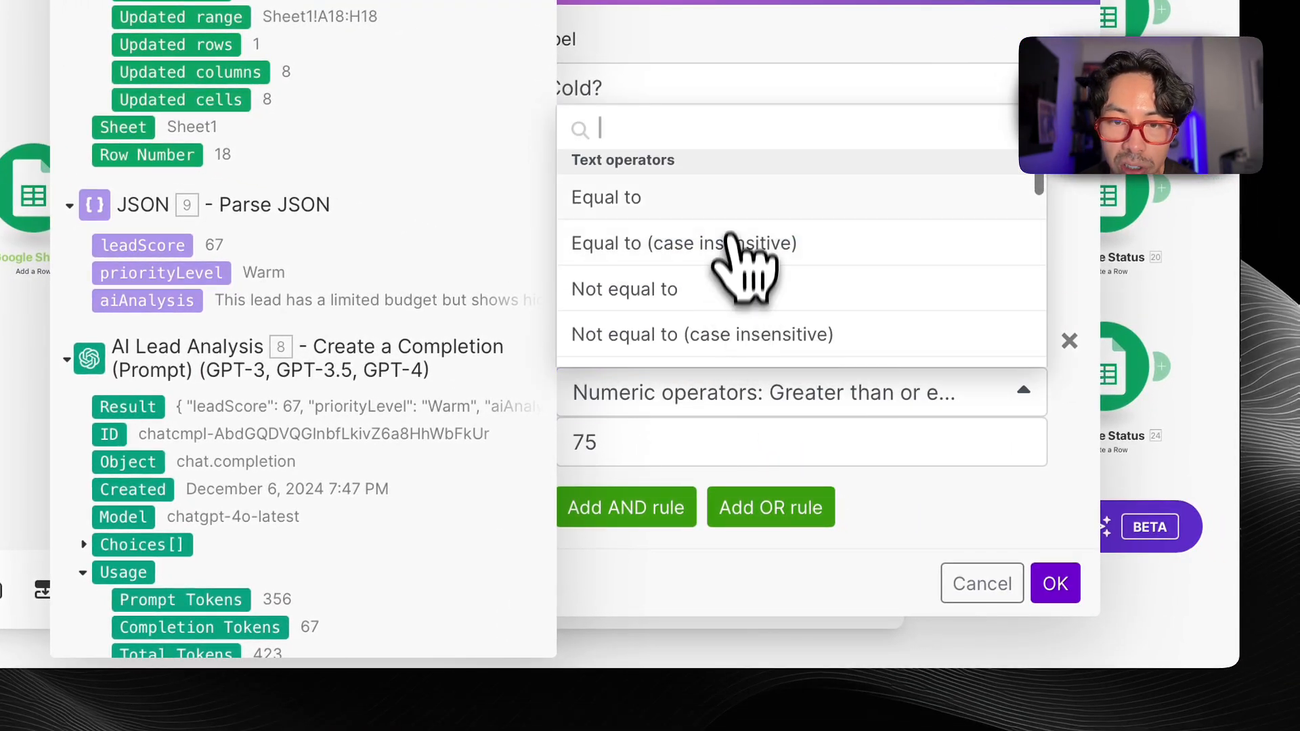
click(735, 216)
click(708, 406)
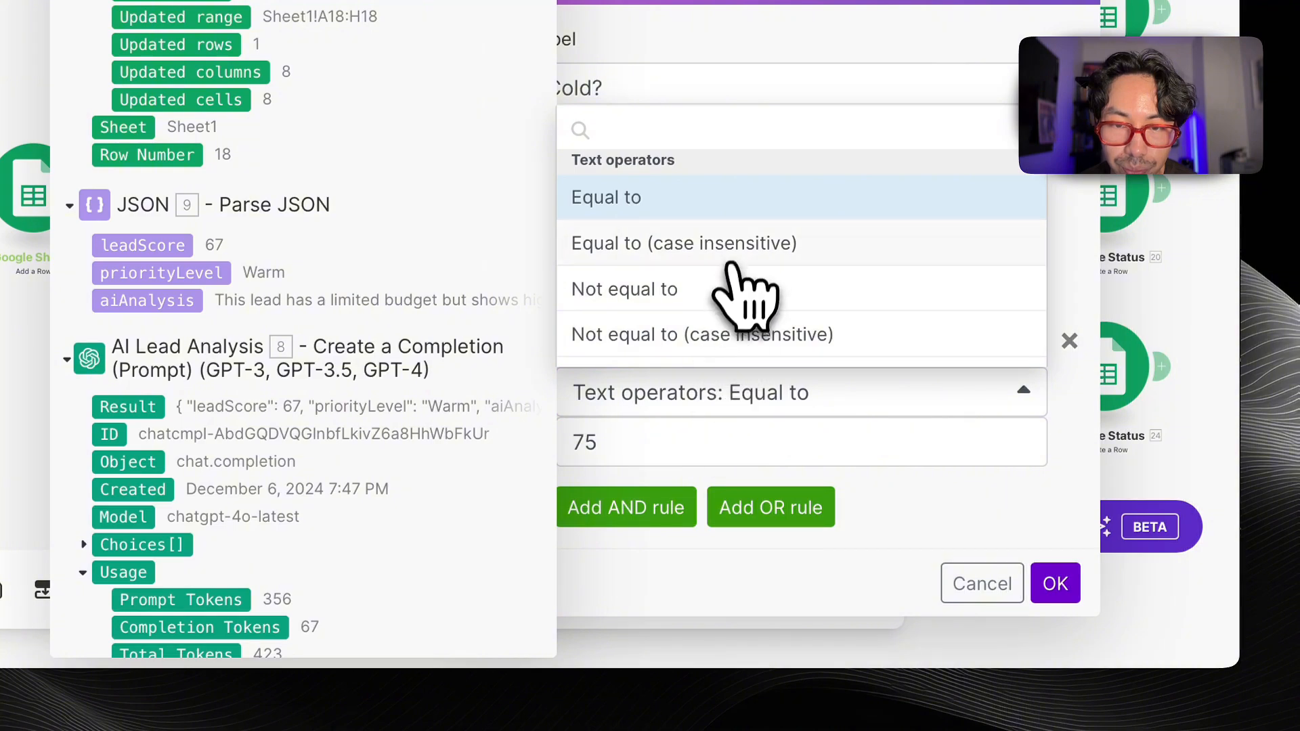
click(716, 215)
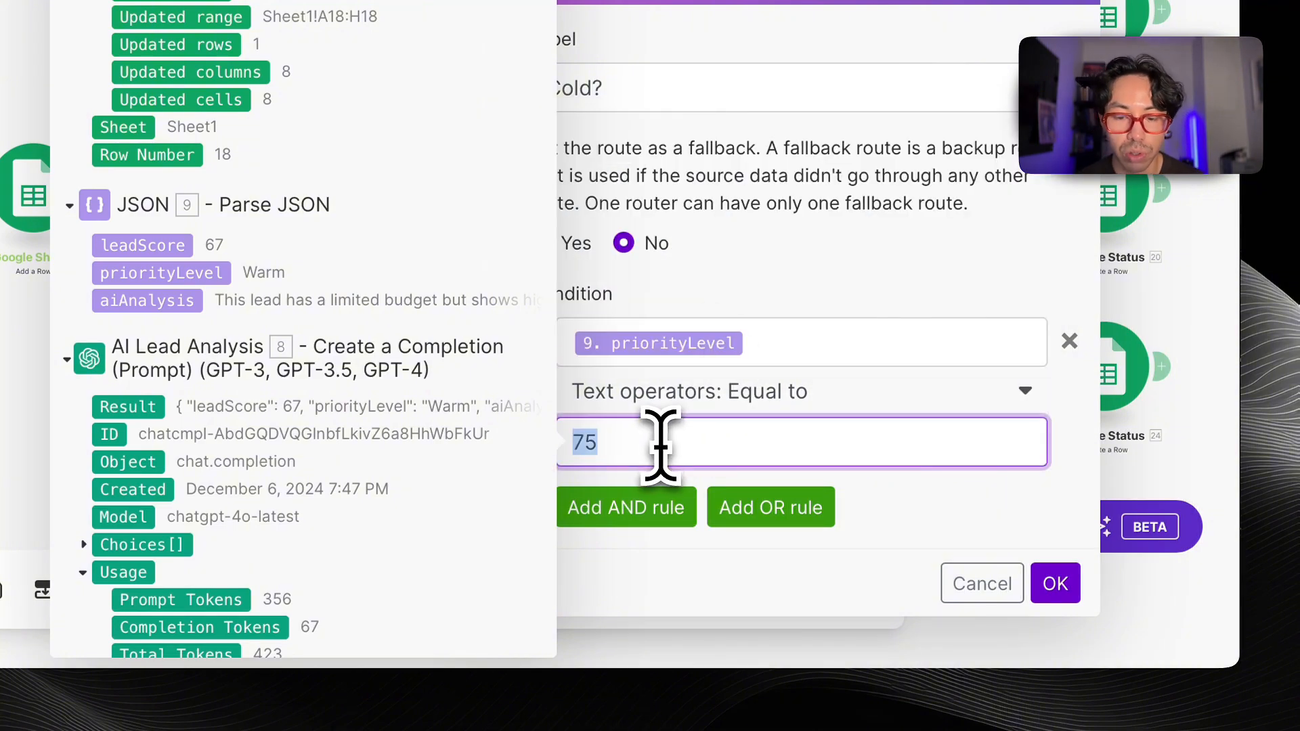
click(1039, 571)
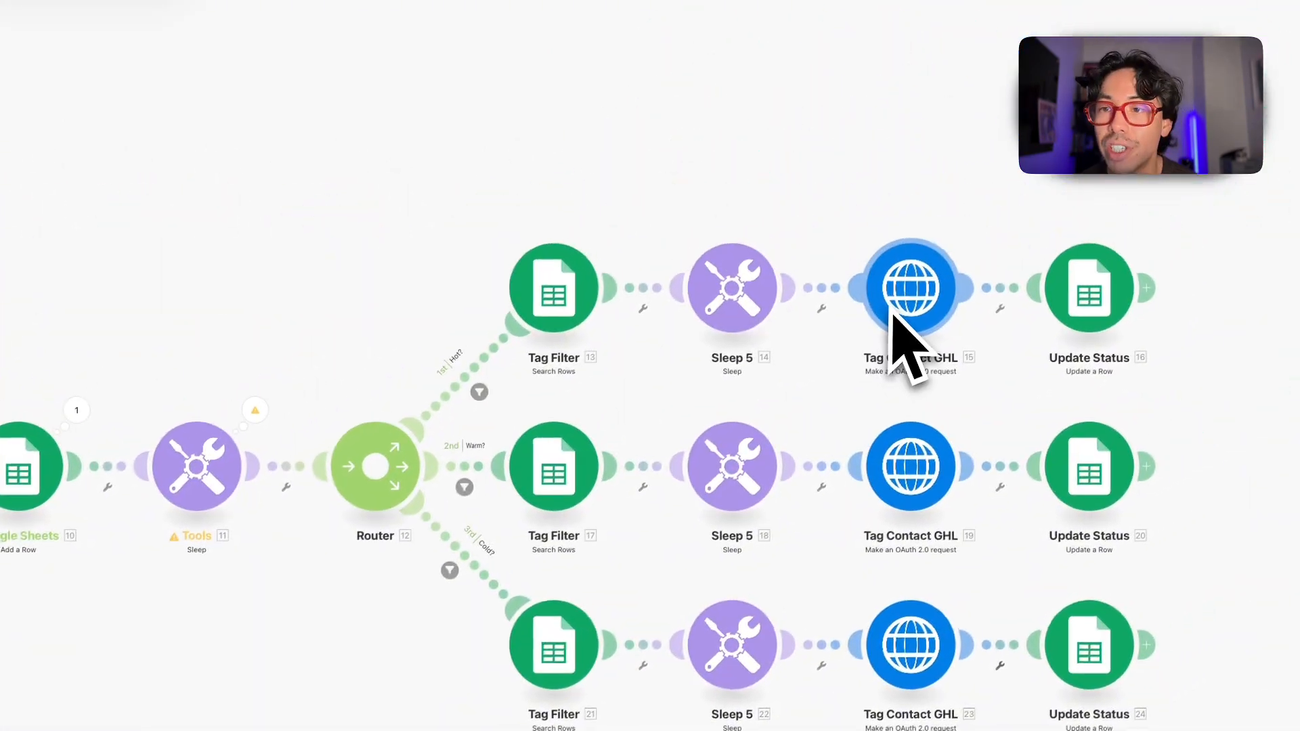
In the Hot route's Tag Filter, set the first rule's column to Priority Level (E).
click(549, 477)
click(540, 293)
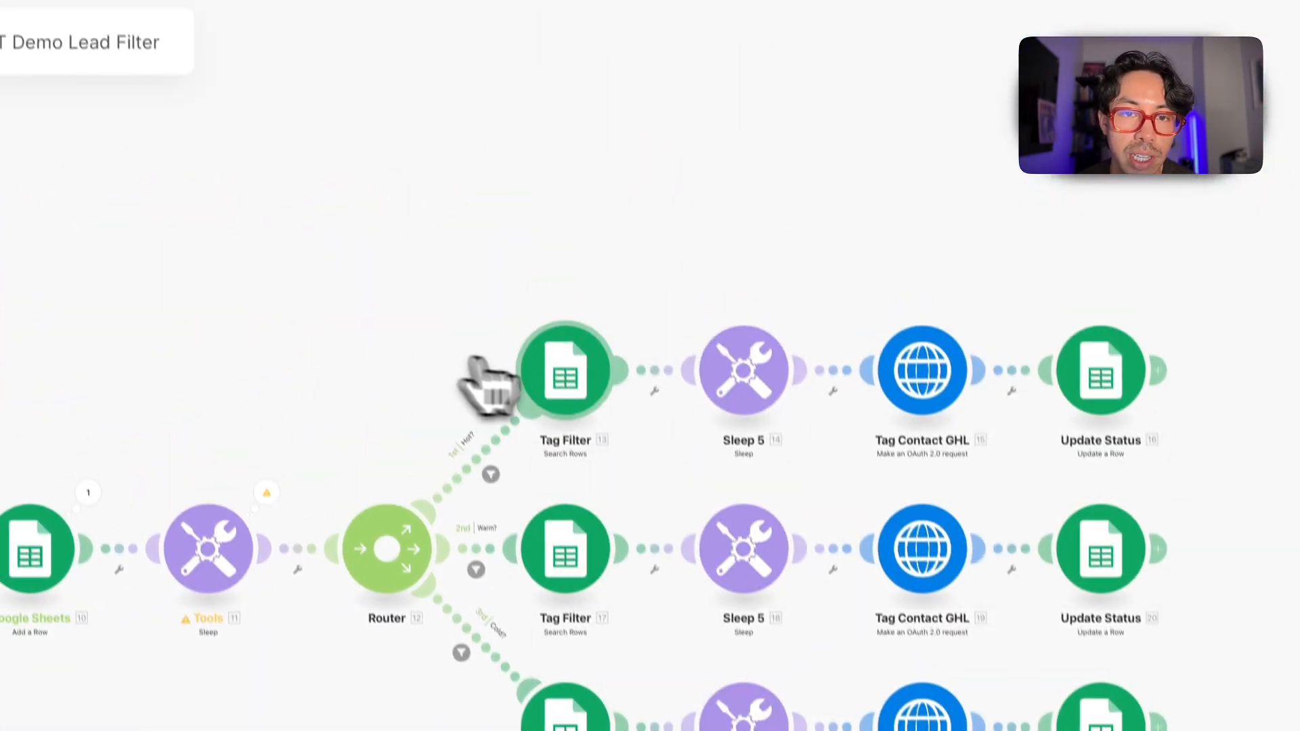
scroll(815, 440, down, 5)
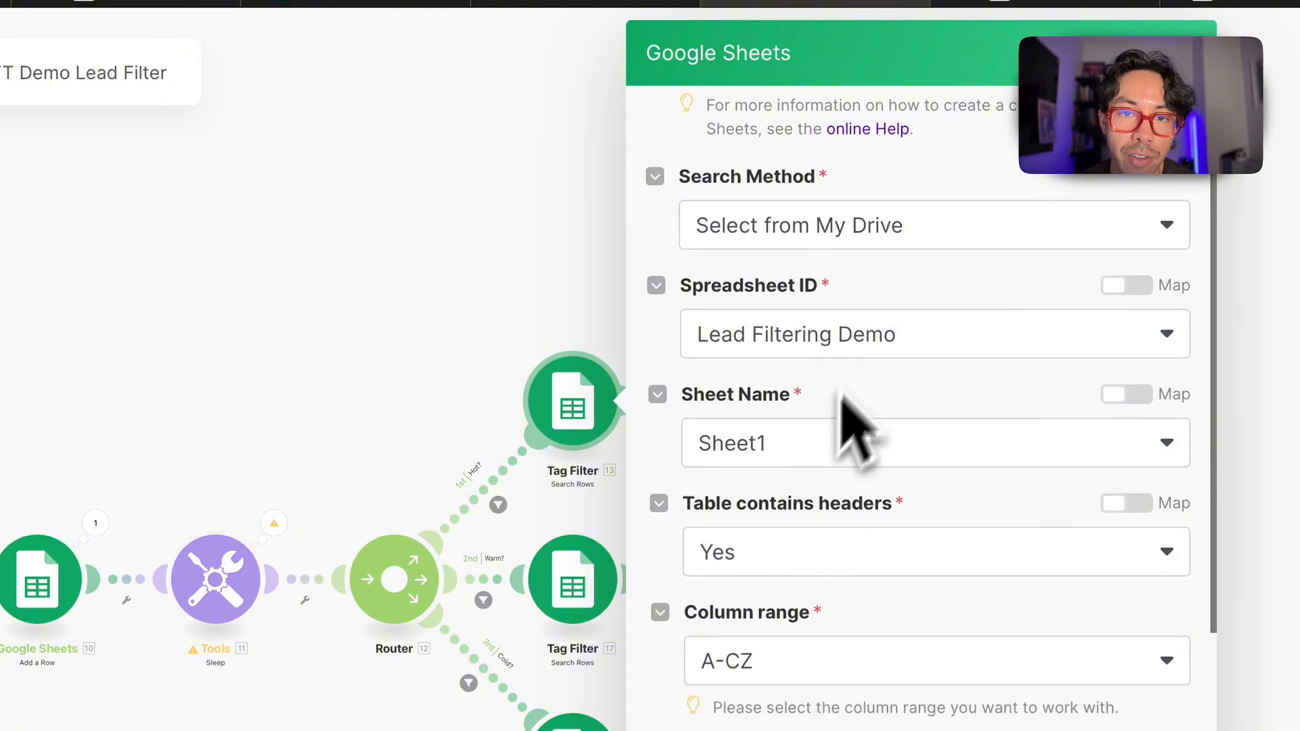
scroll(795, 305, down, 5)
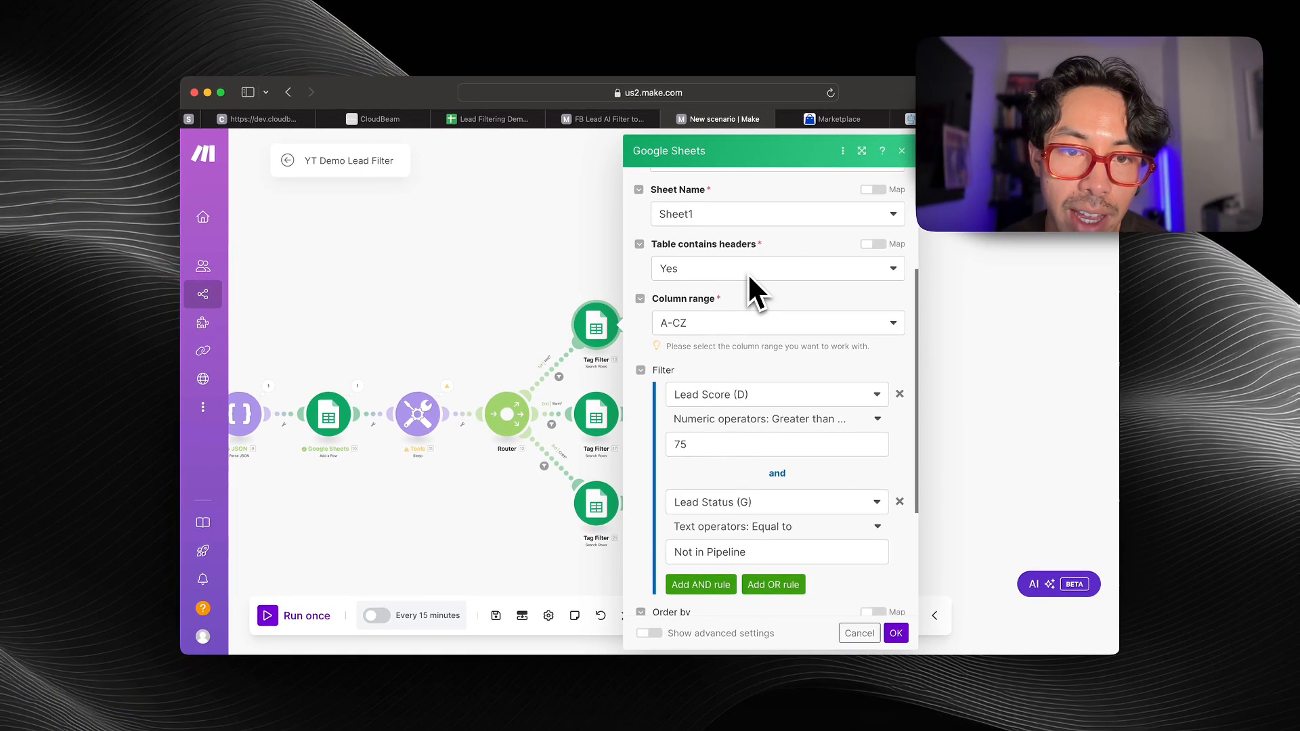
scroll(747, 274, down, 2)
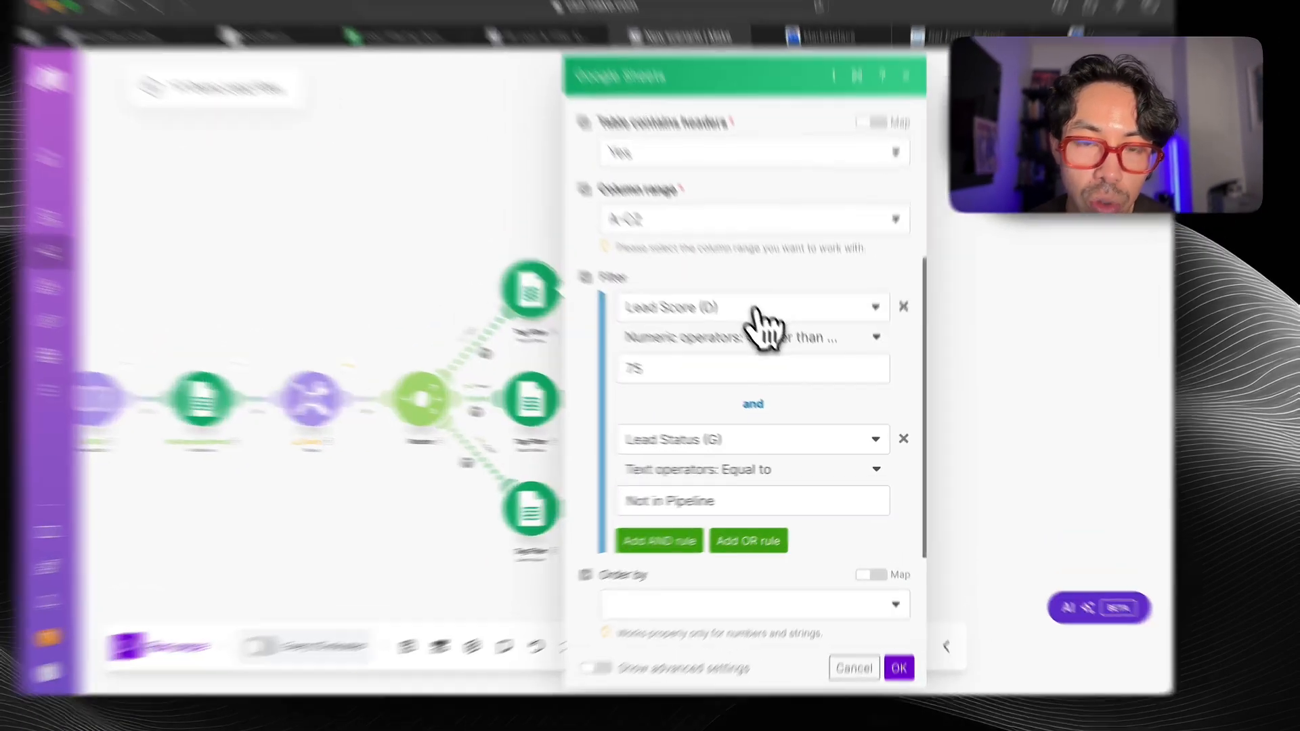
click(775, 340)
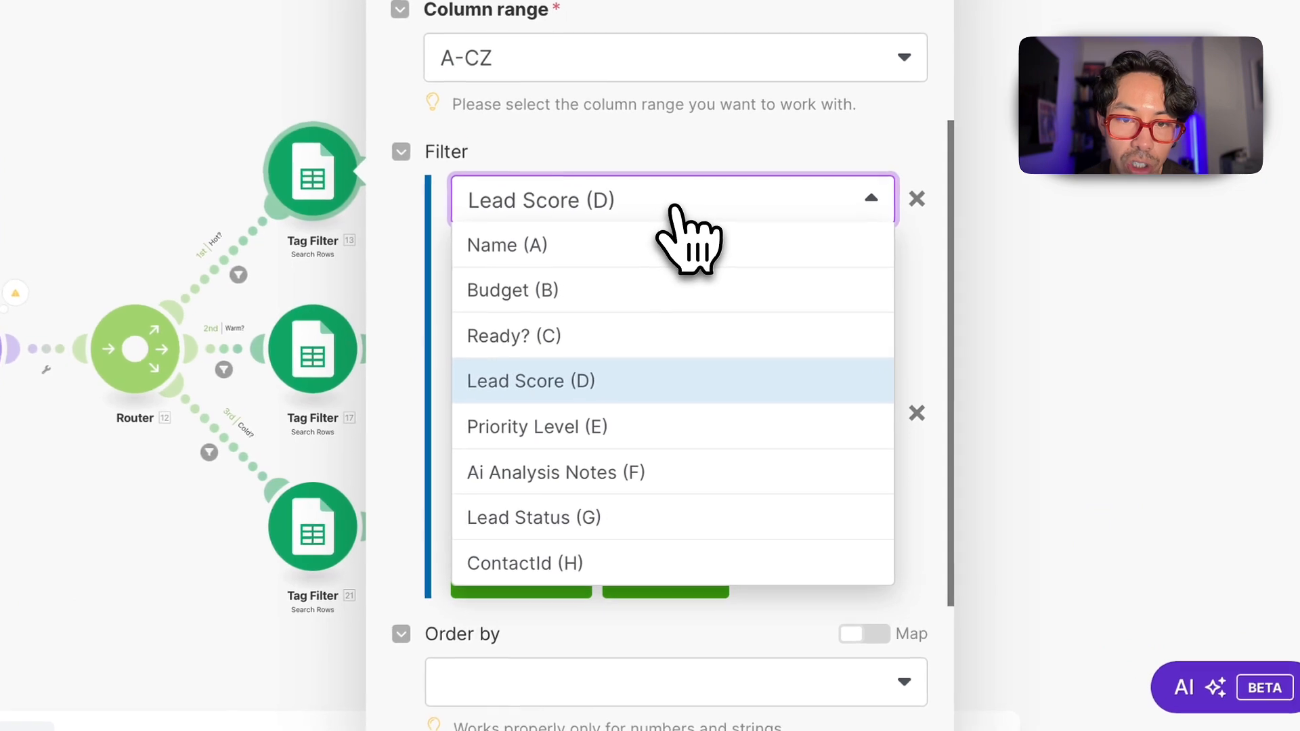
click(652, 417)
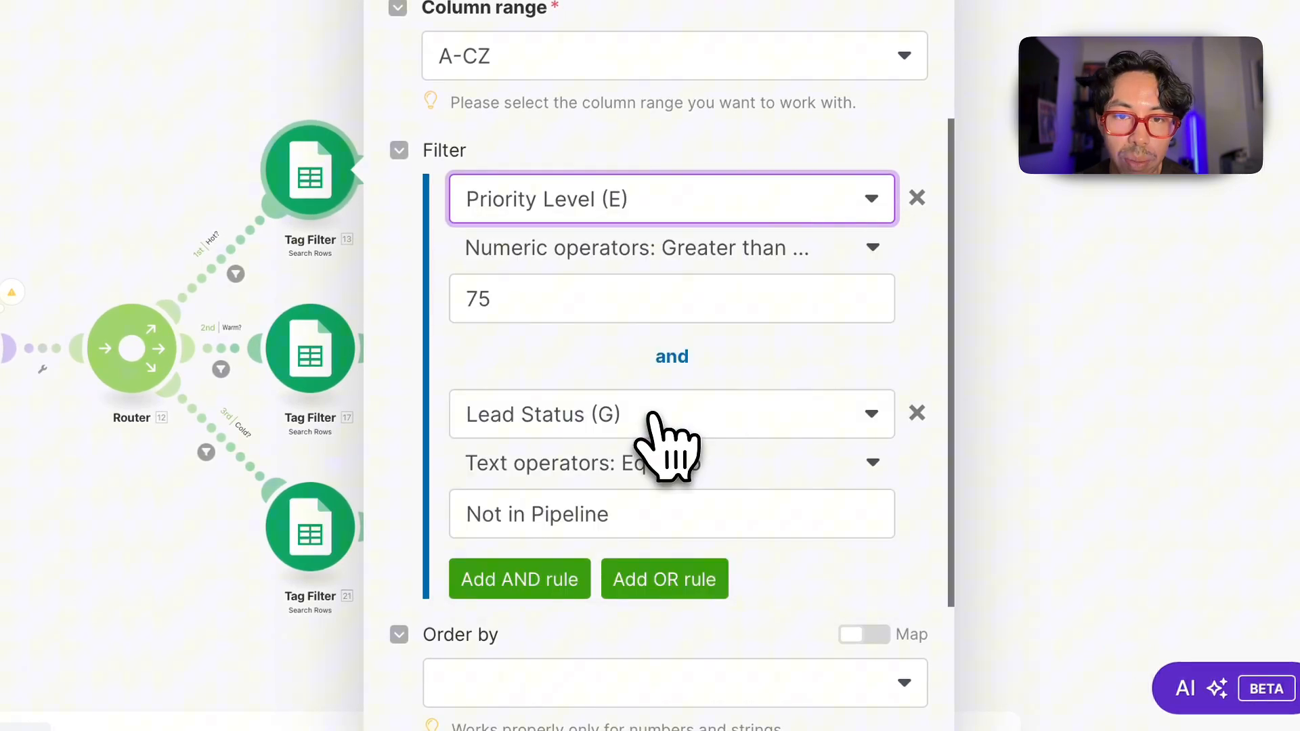
click(701, 223)
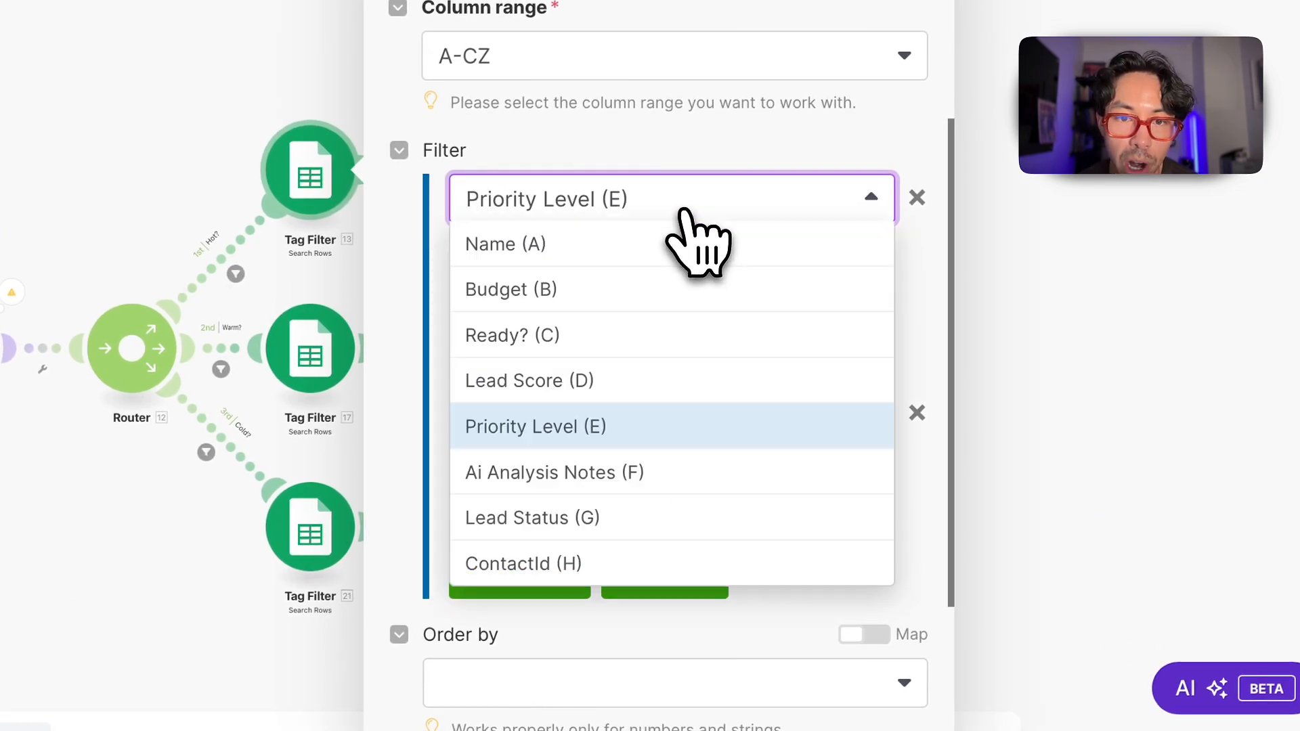
click(651, 423)
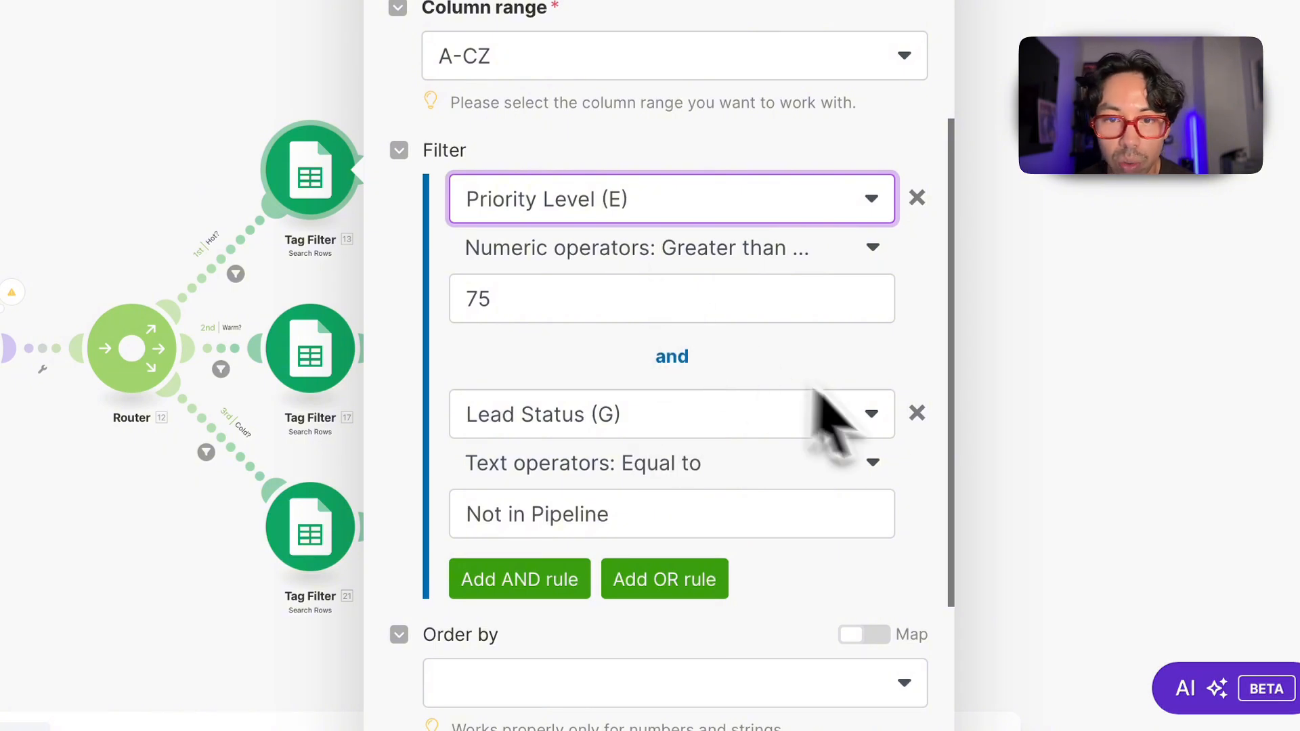
Make that rule text Equal to 'Hot', matching the capitalisation used in the sheet.
click(635, 315)
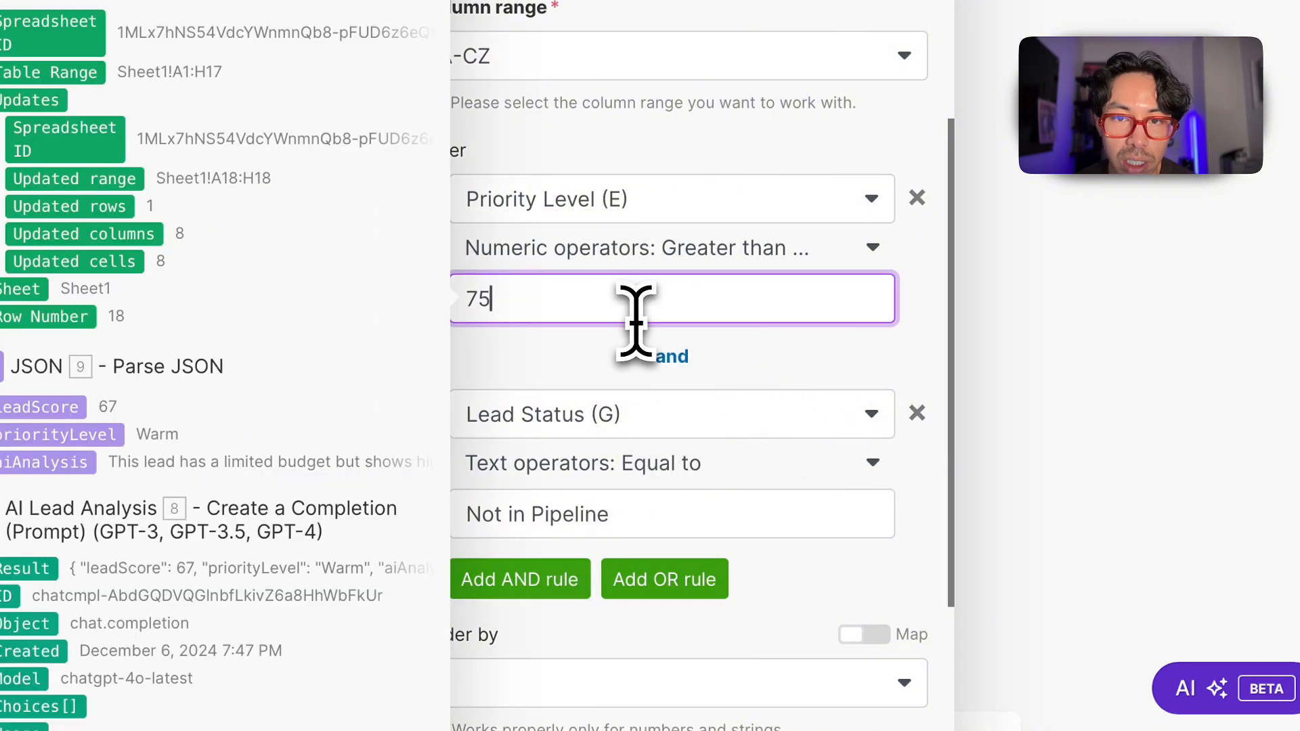
click(670, 251)
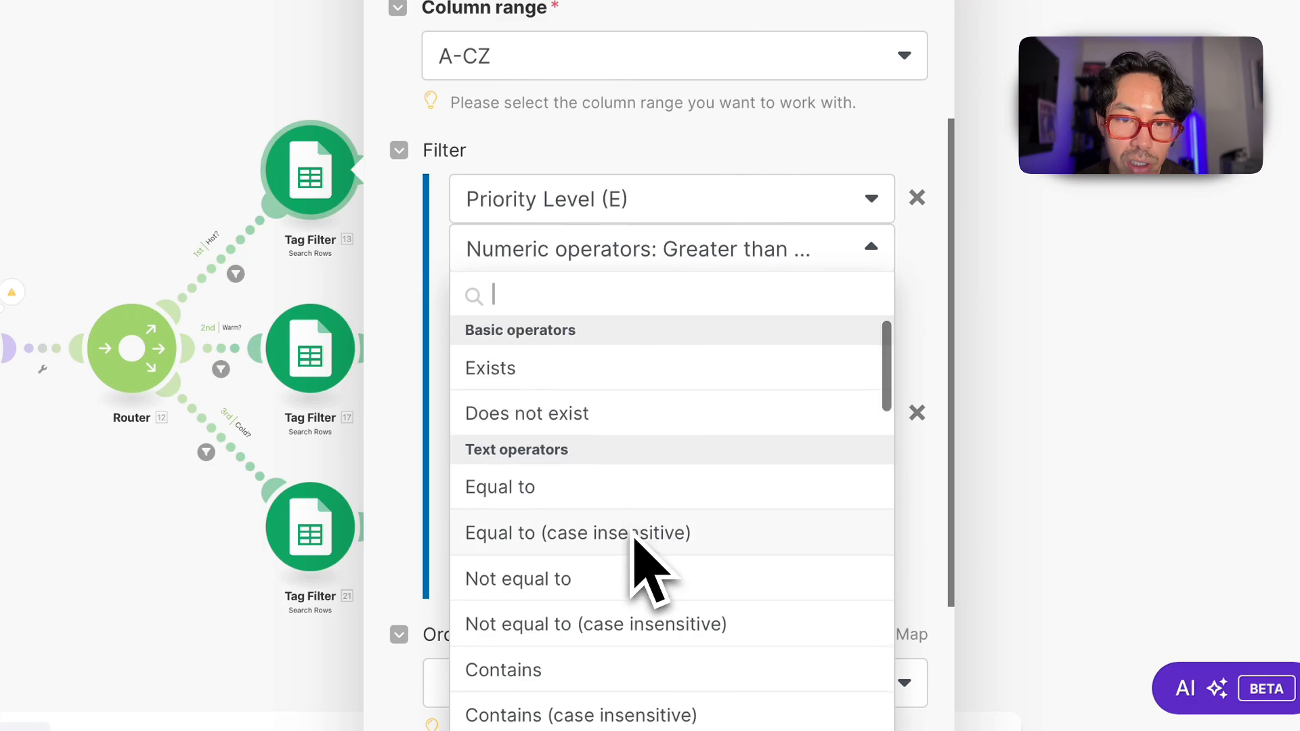
click(636, 486)
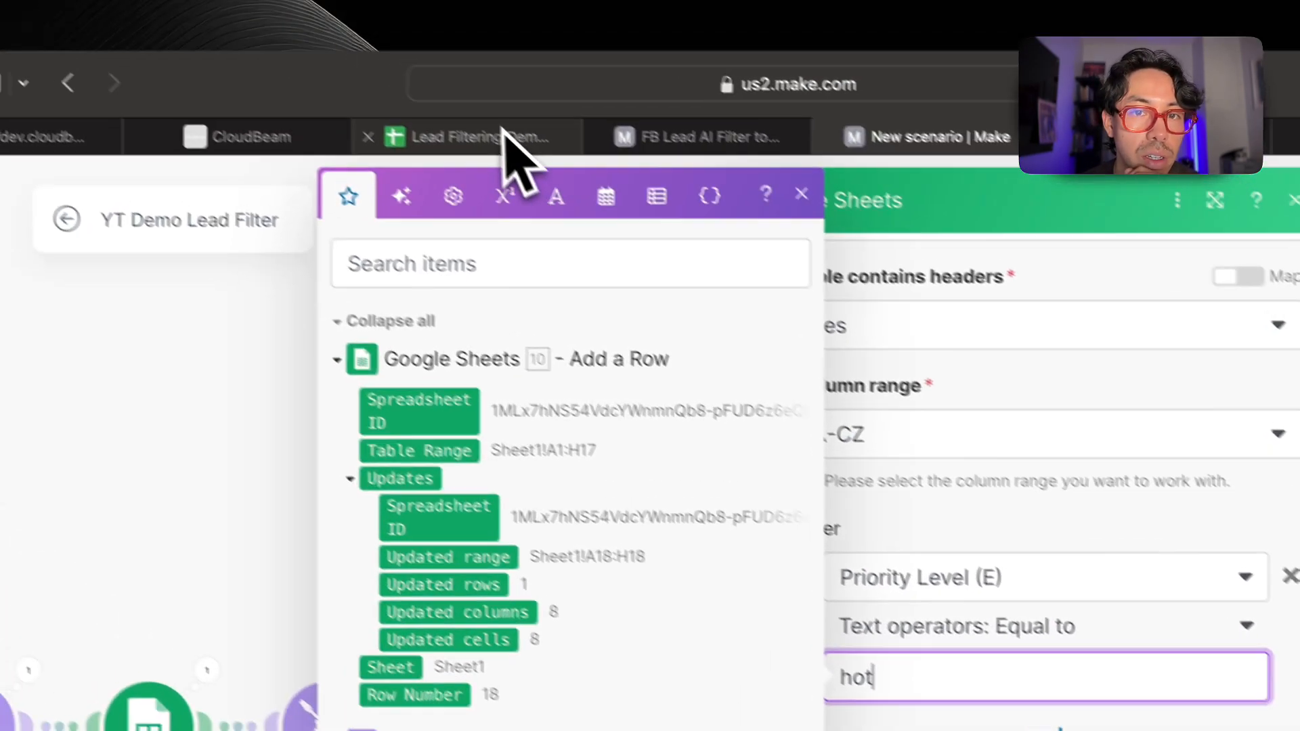
click(504, 135)
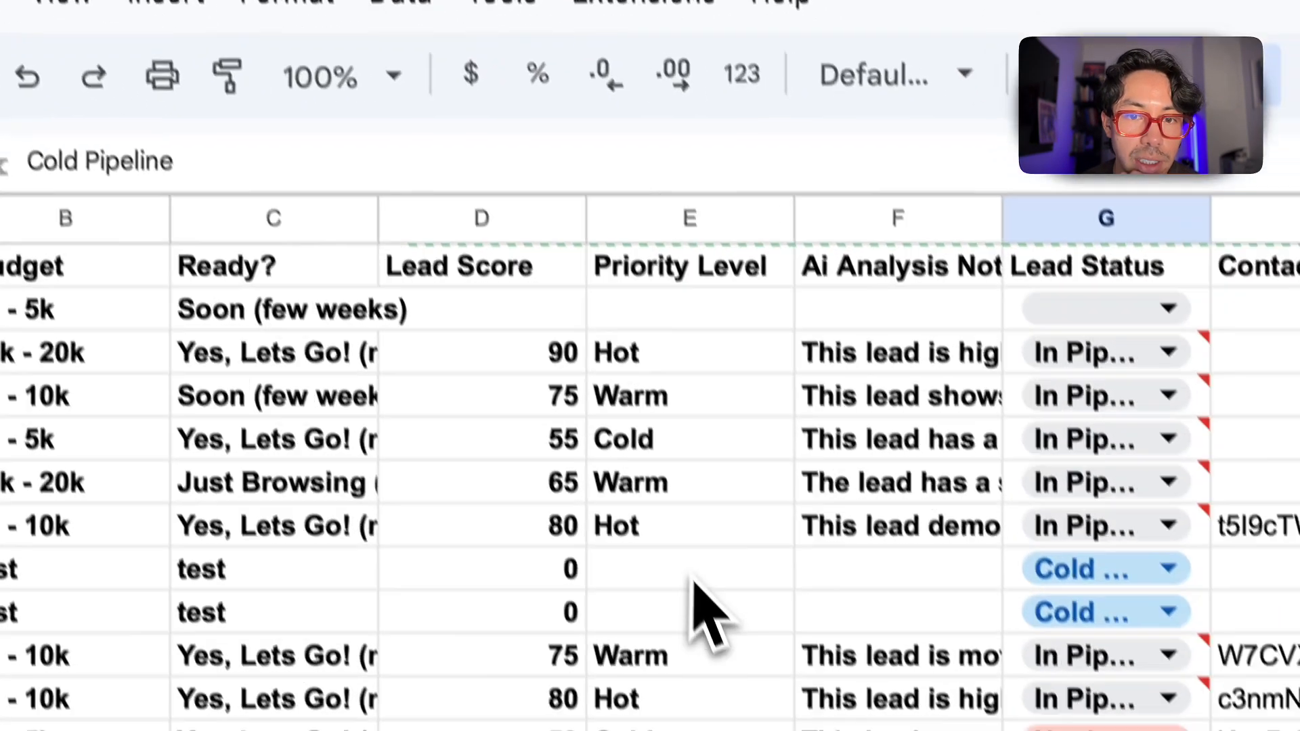
scroll(691, 576, right, 1)
scroll(691, 575, down, 1)
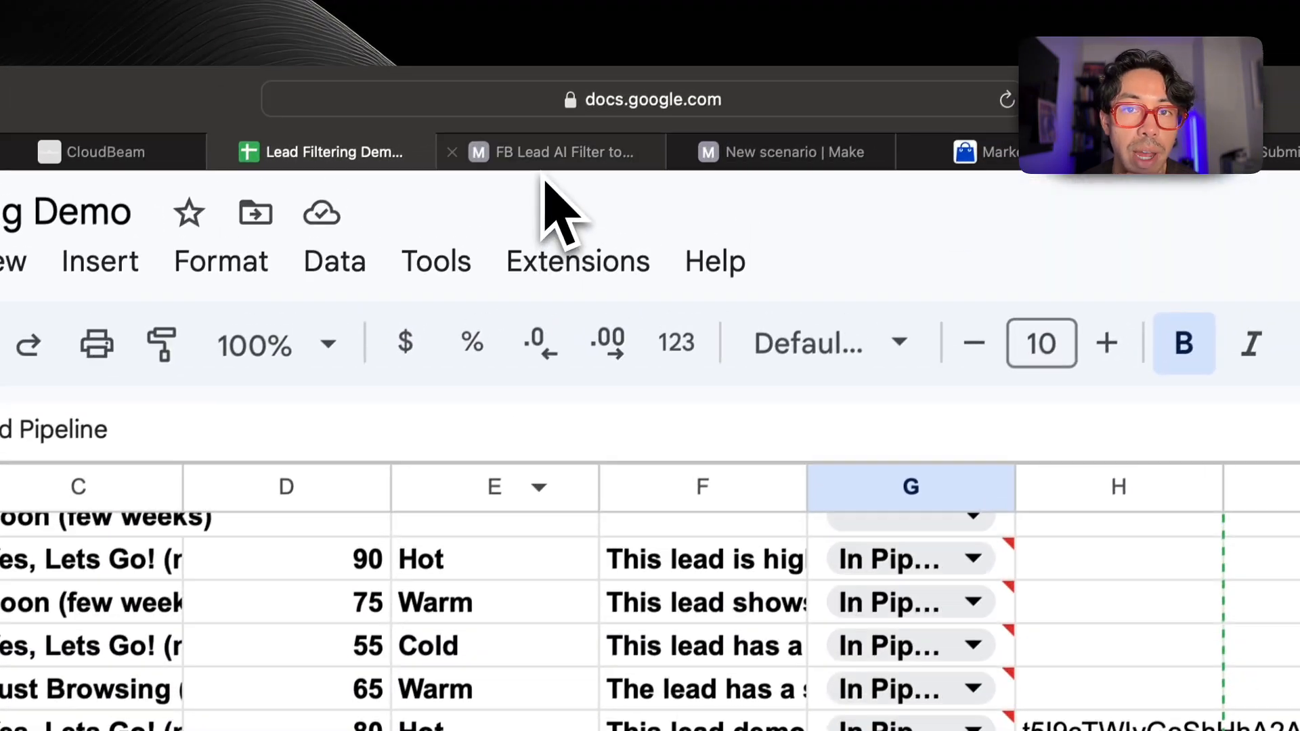
click(779, 152)
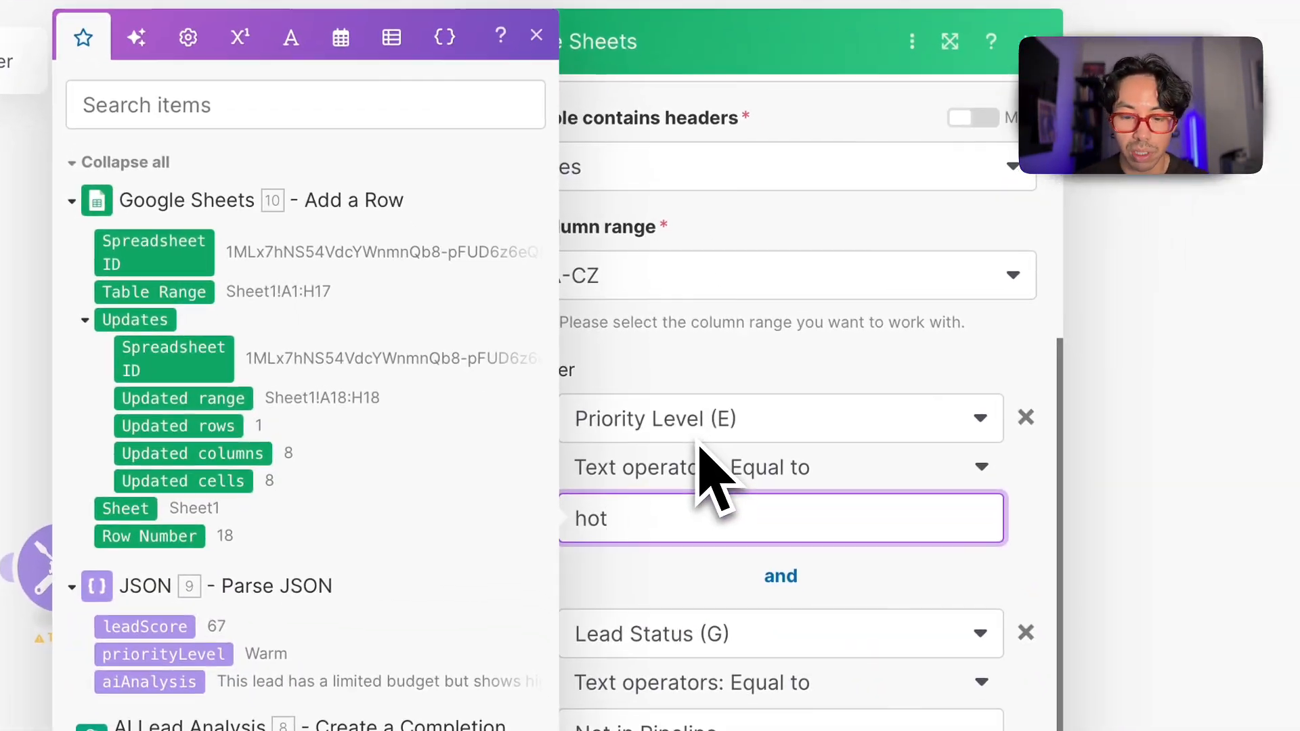
key(BackSpace)
key(BackSpace)
key(BackSpace)
text(Hot)
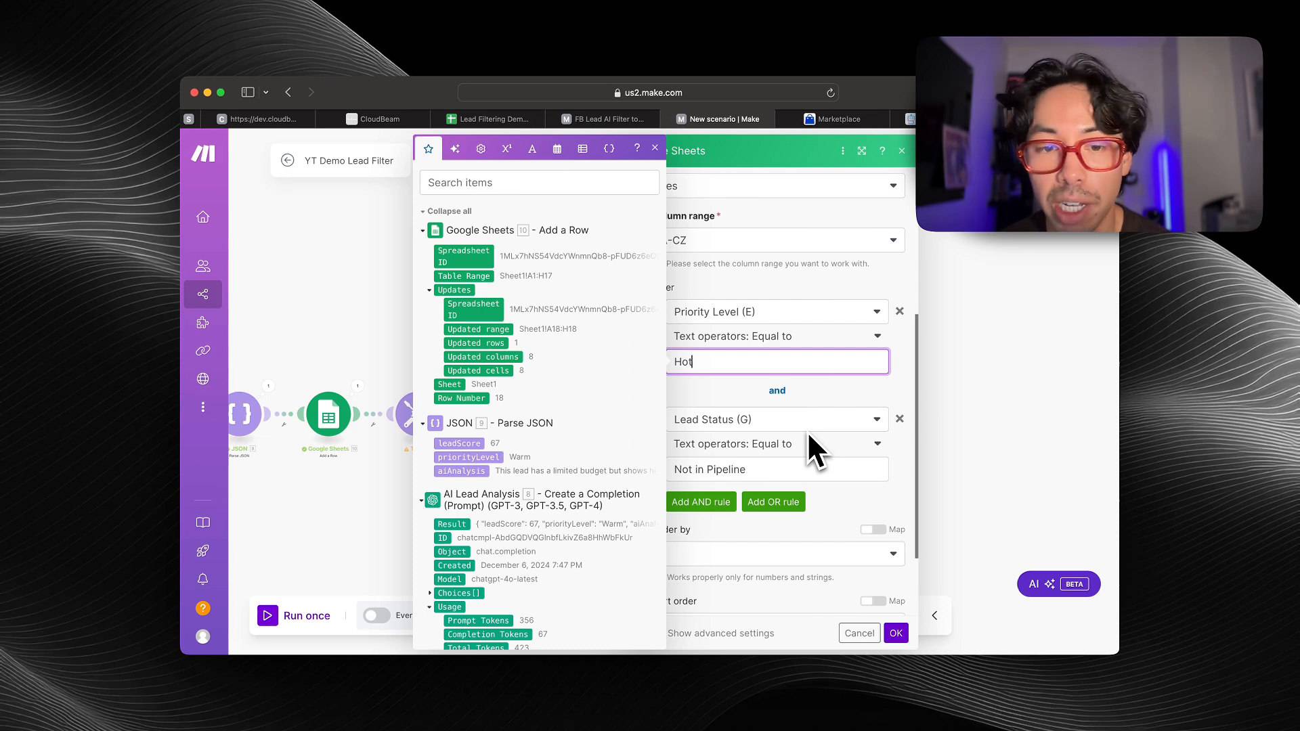
scroll(807, 431, down, 1)
scroll(813, 460, left, 1)
scroll(809, 471, right, 1)
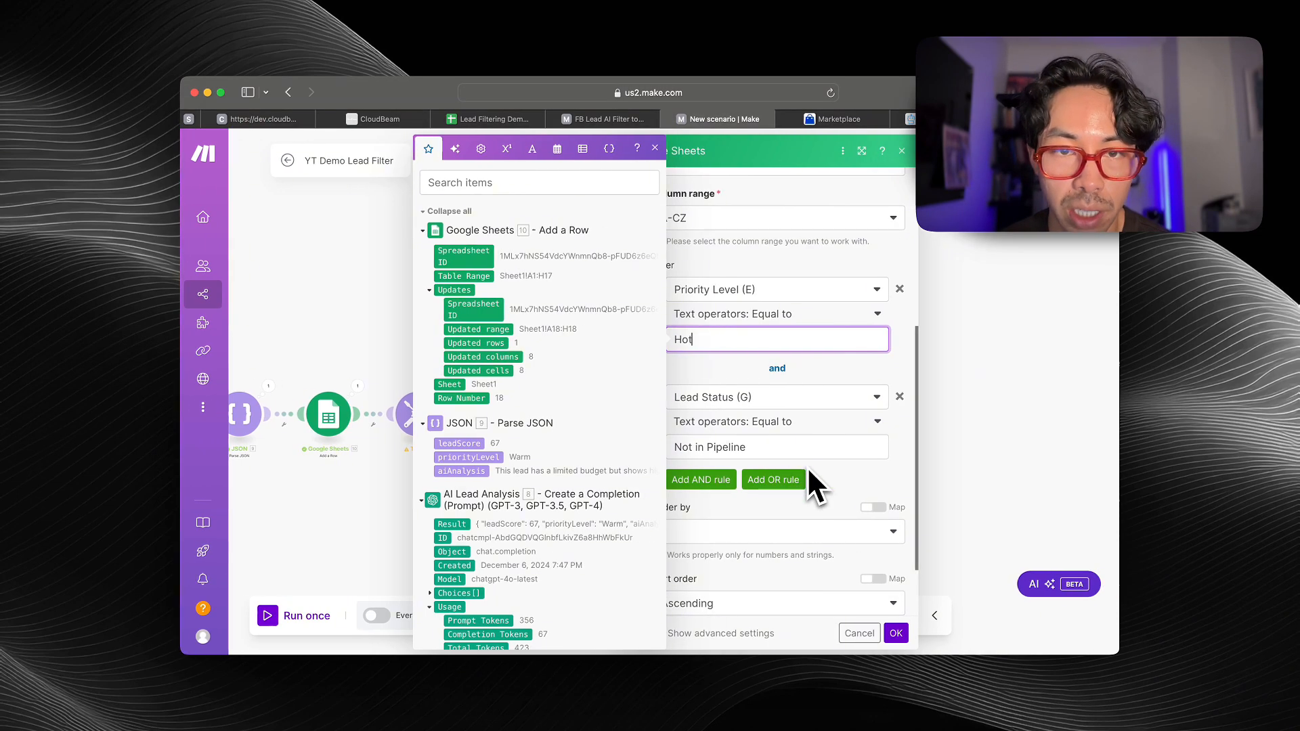
scroll(809, 471, up, 5)
scroll(809, 470, up, 2)
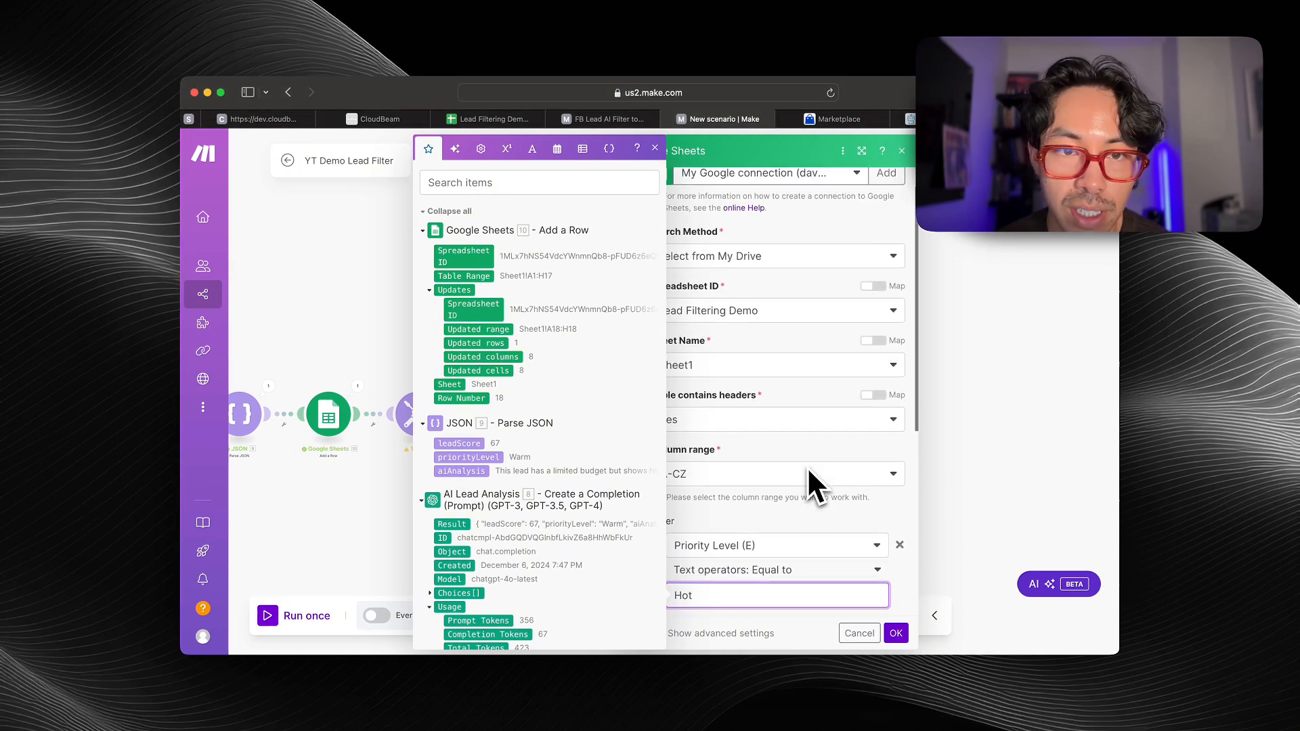
scroll(808, 467, down, 6)
scroll(807, 449, down, 1)
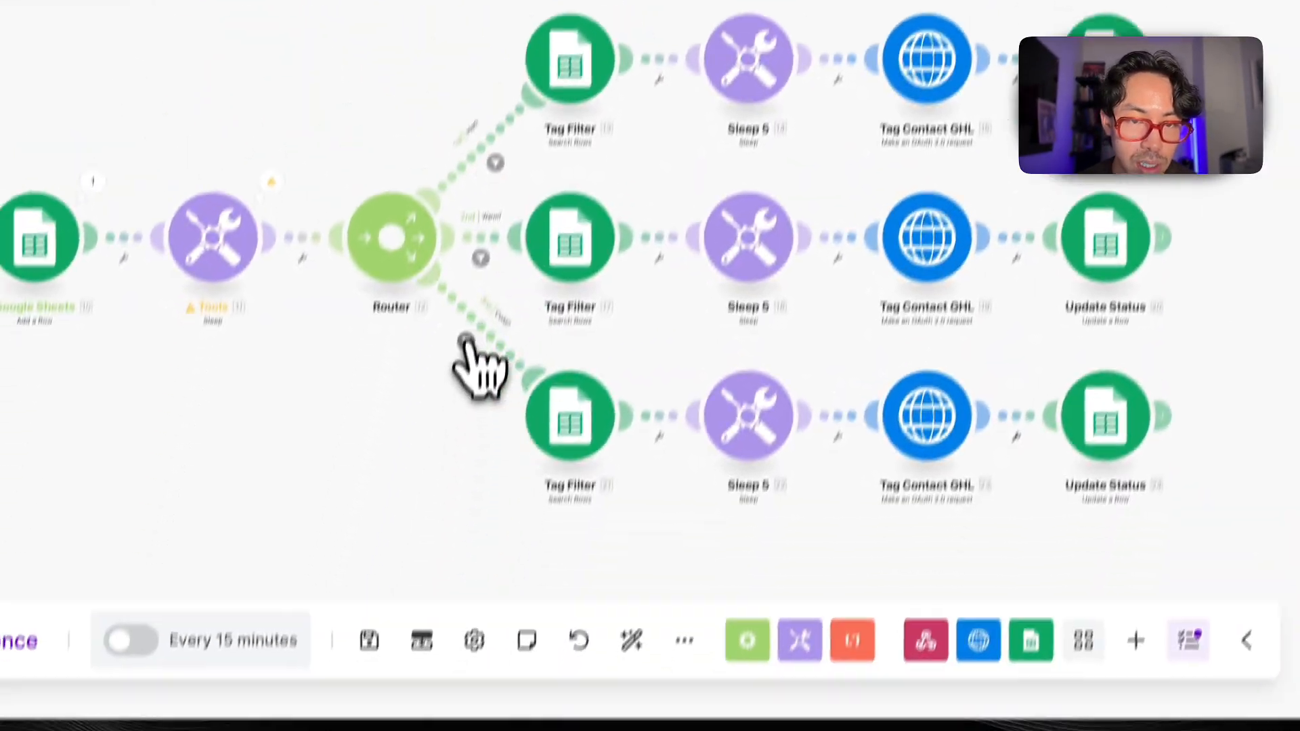
Review the Cold? route filter's condition value and close it.
click(231, 425)
click(601, 425)
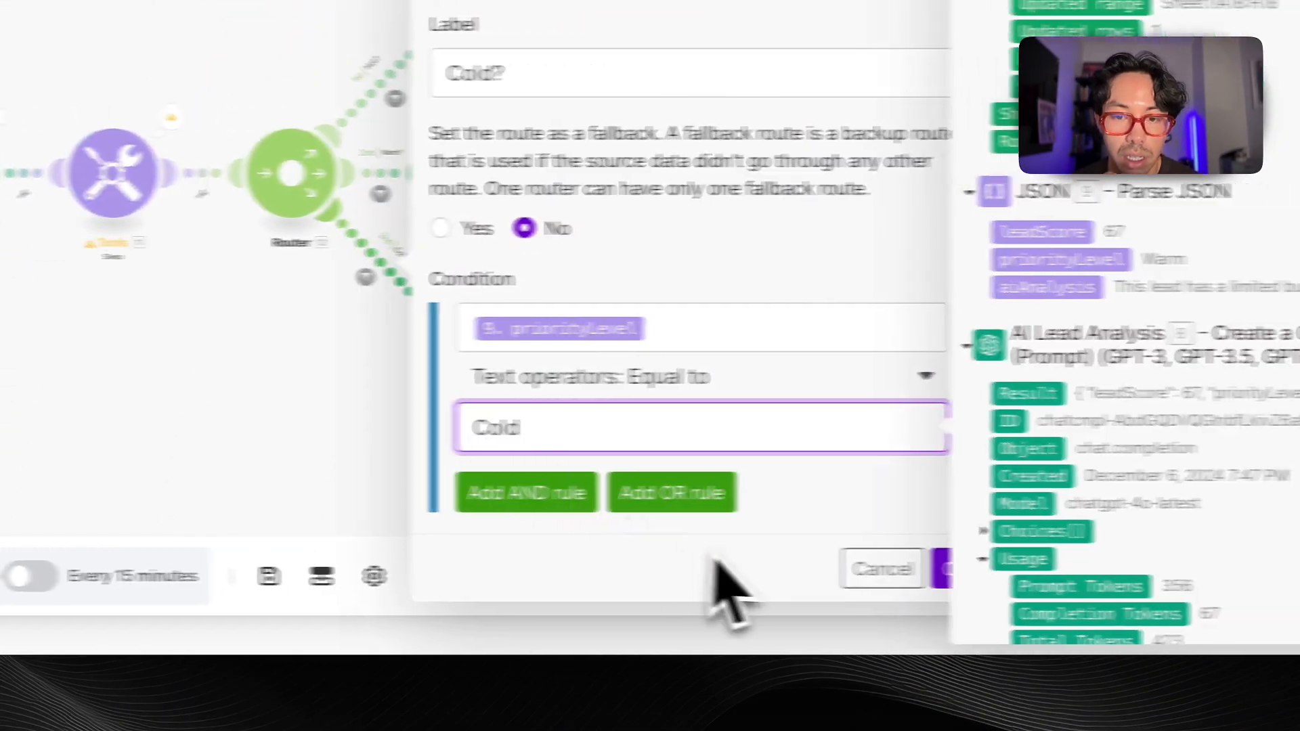
click(1055, 569)
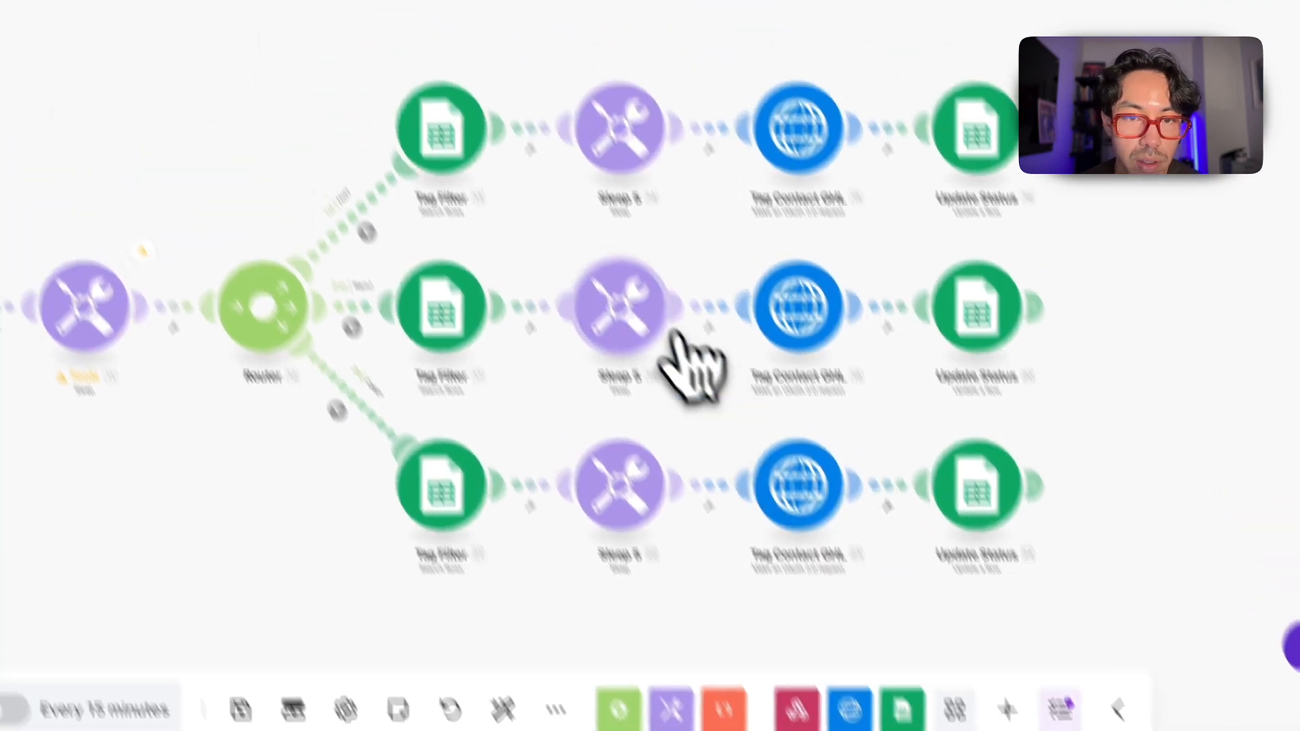
Switch the Warm route Tag Filter's first rule column from Lead Score to Priority Level (E).
click(509, 405)
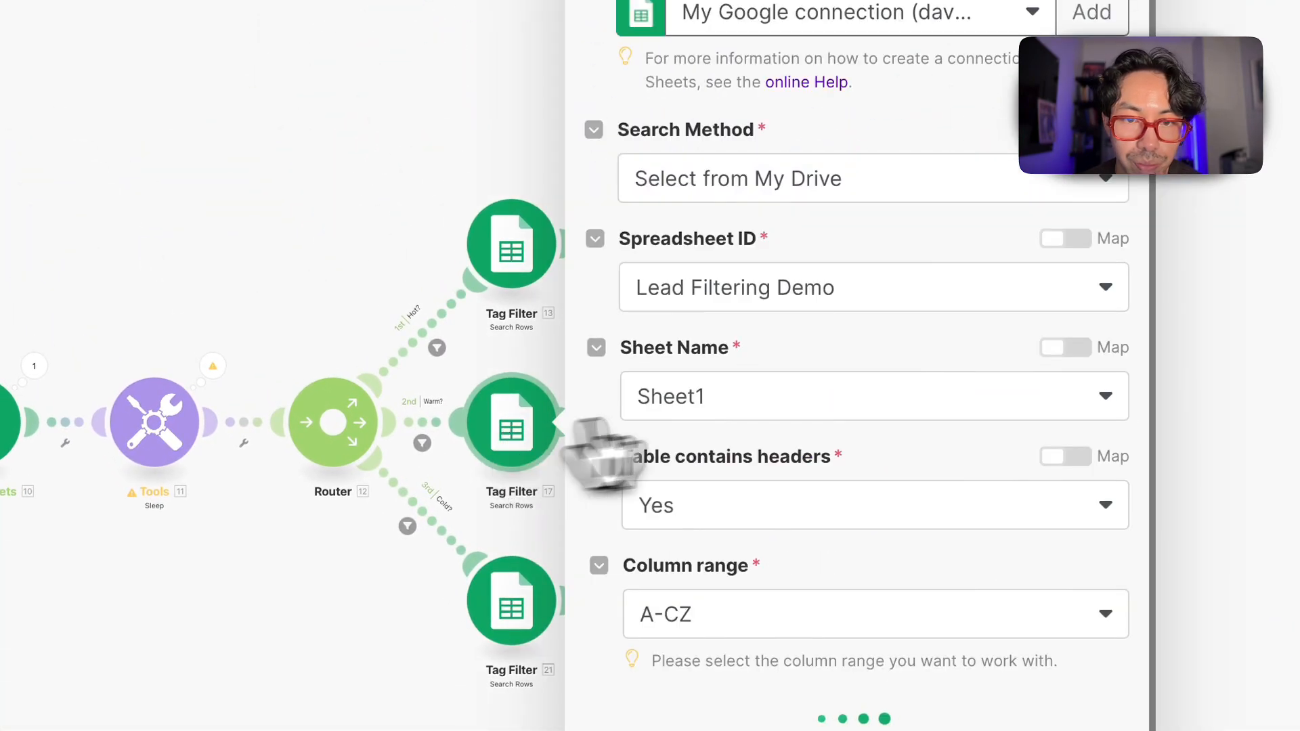
scroll(827, 429, down, 5)
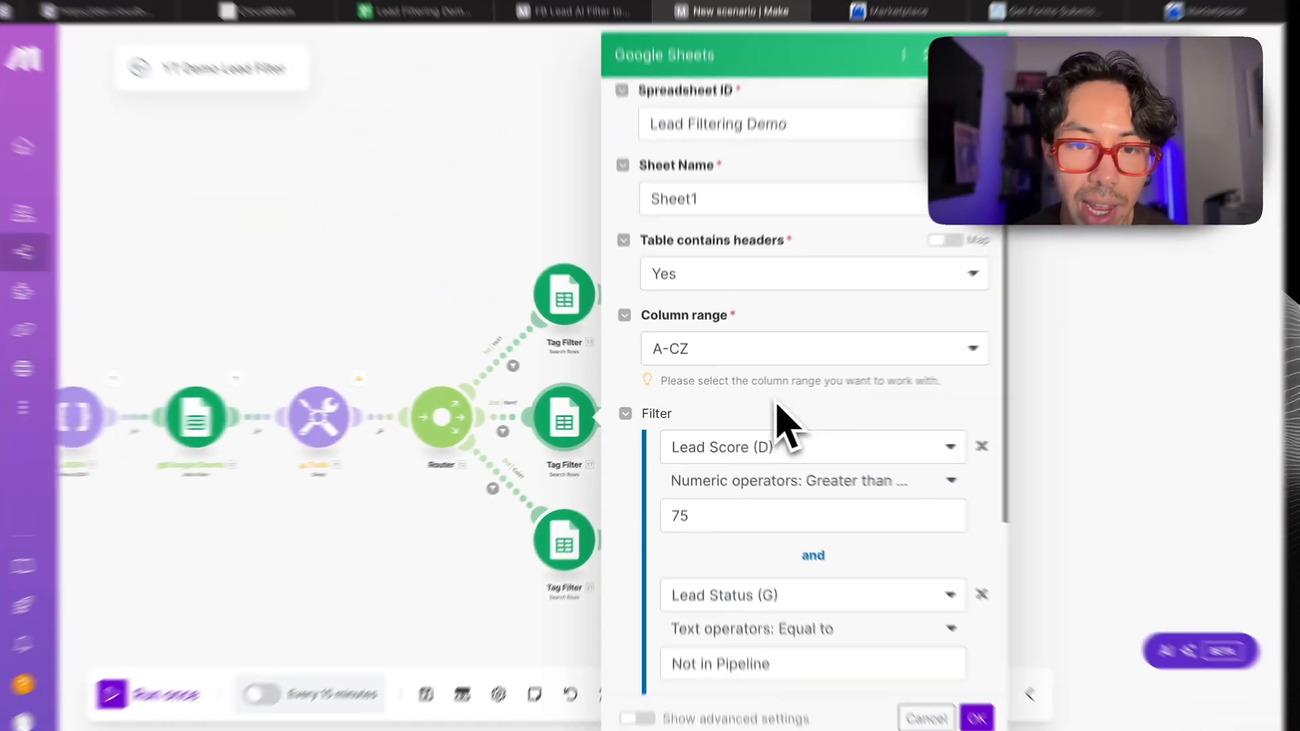
scroll(752, 400, up, 2)
scroll(750, 401, down, 2)
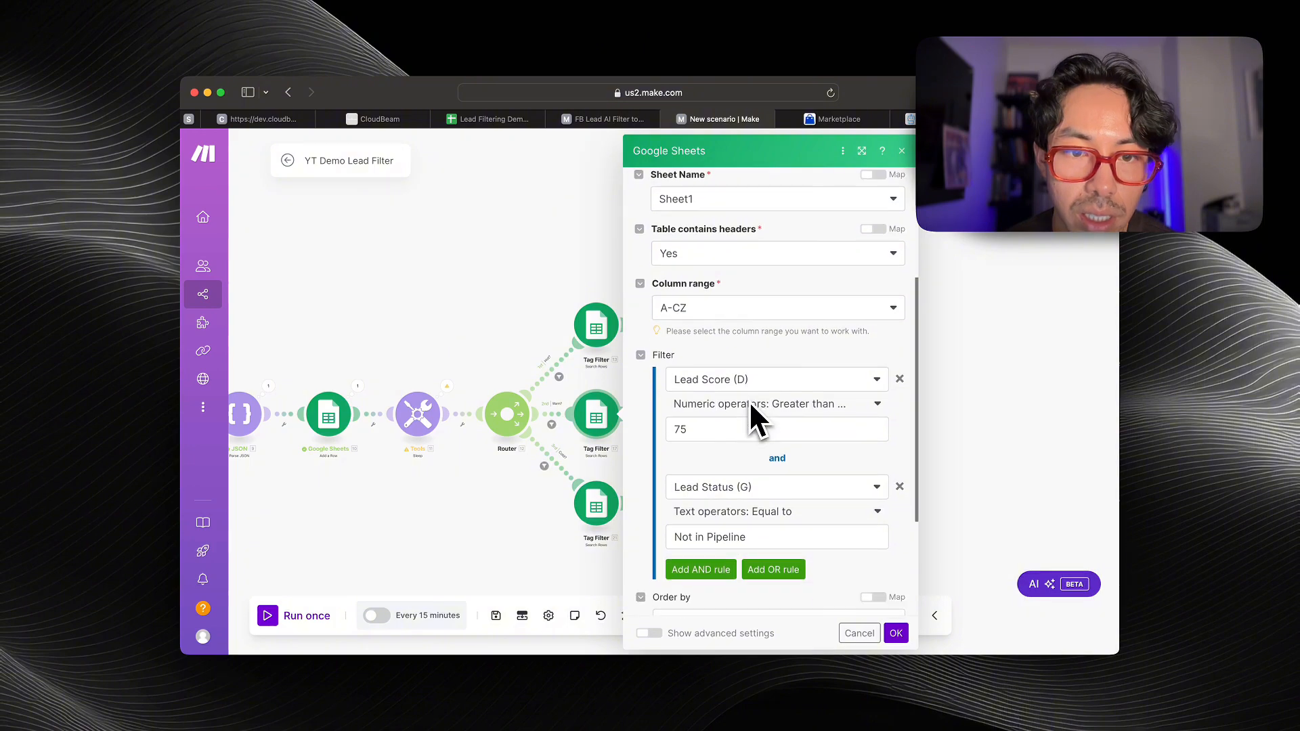
scroll(749, 400, down, 1)
scroll(748, 400, up, 1)
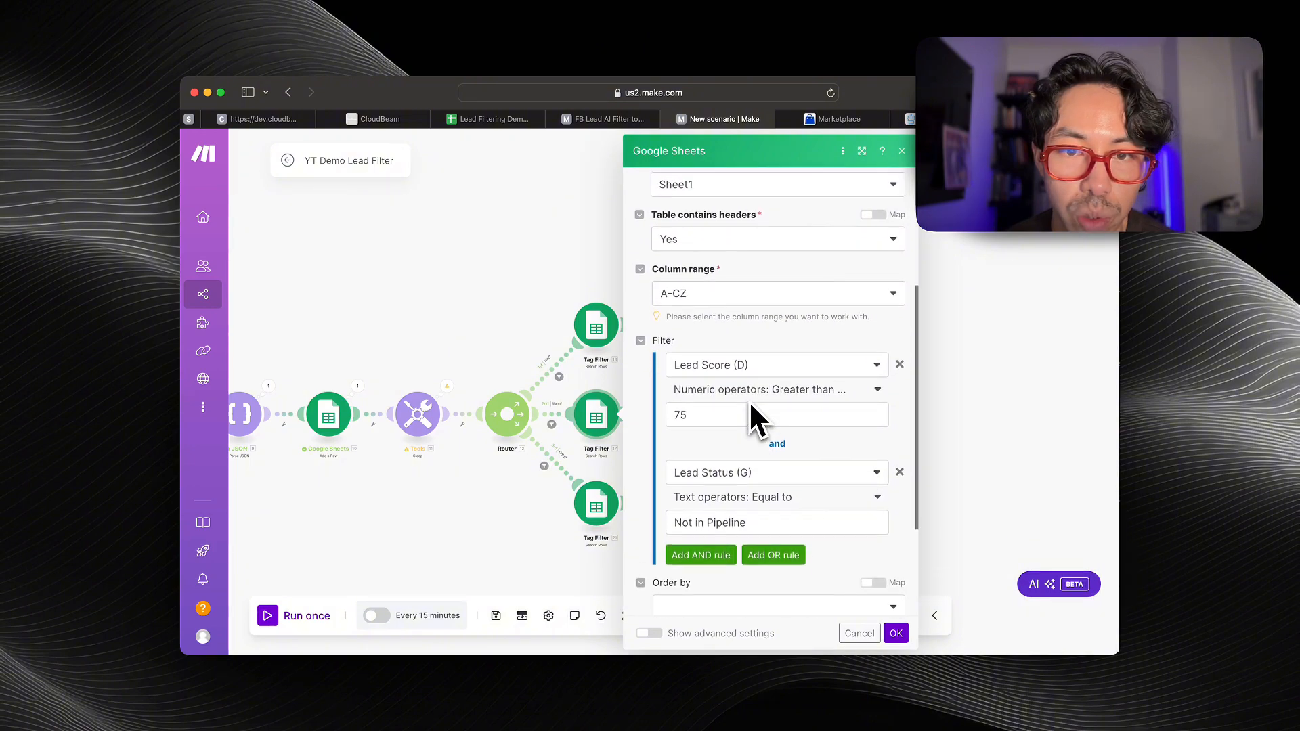
click(802, 360)
click(656, 467)
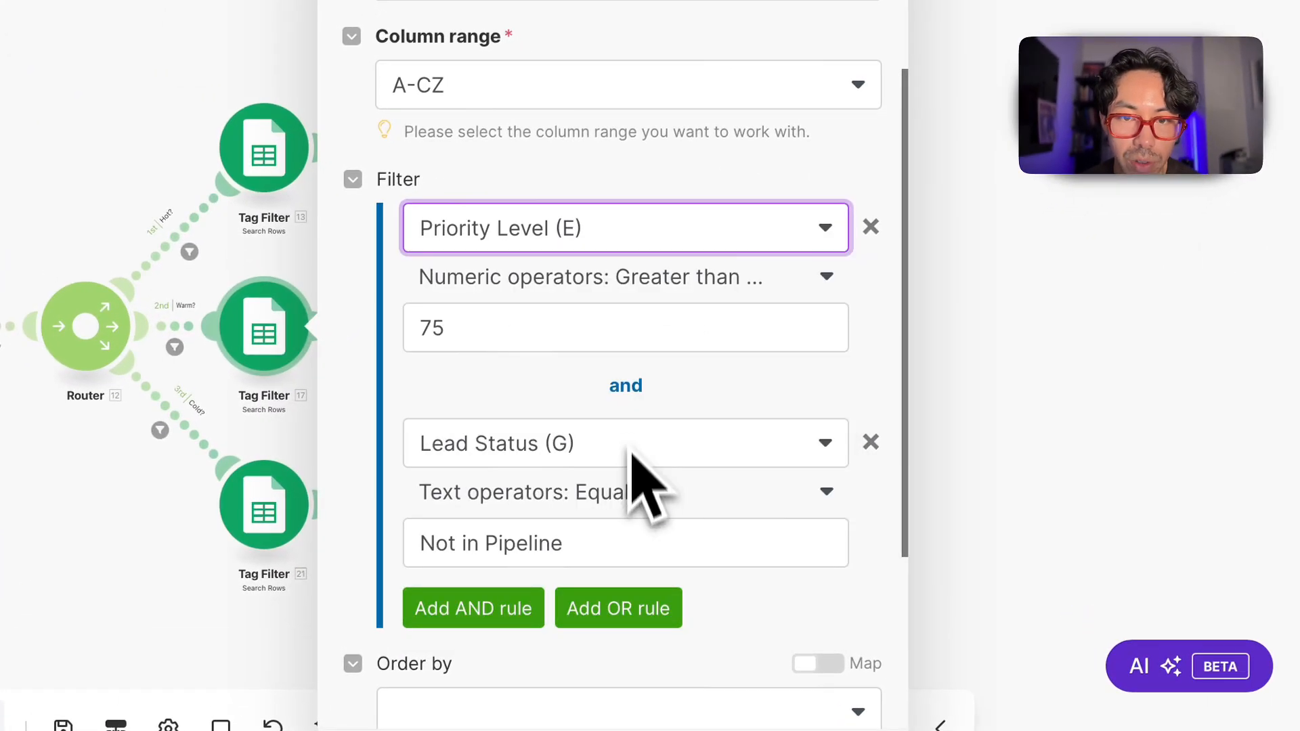
Set that rule to text Equal to Warm, save, and reopen the Tag Filter to verify.
click(643, 346)
click(546, 277)
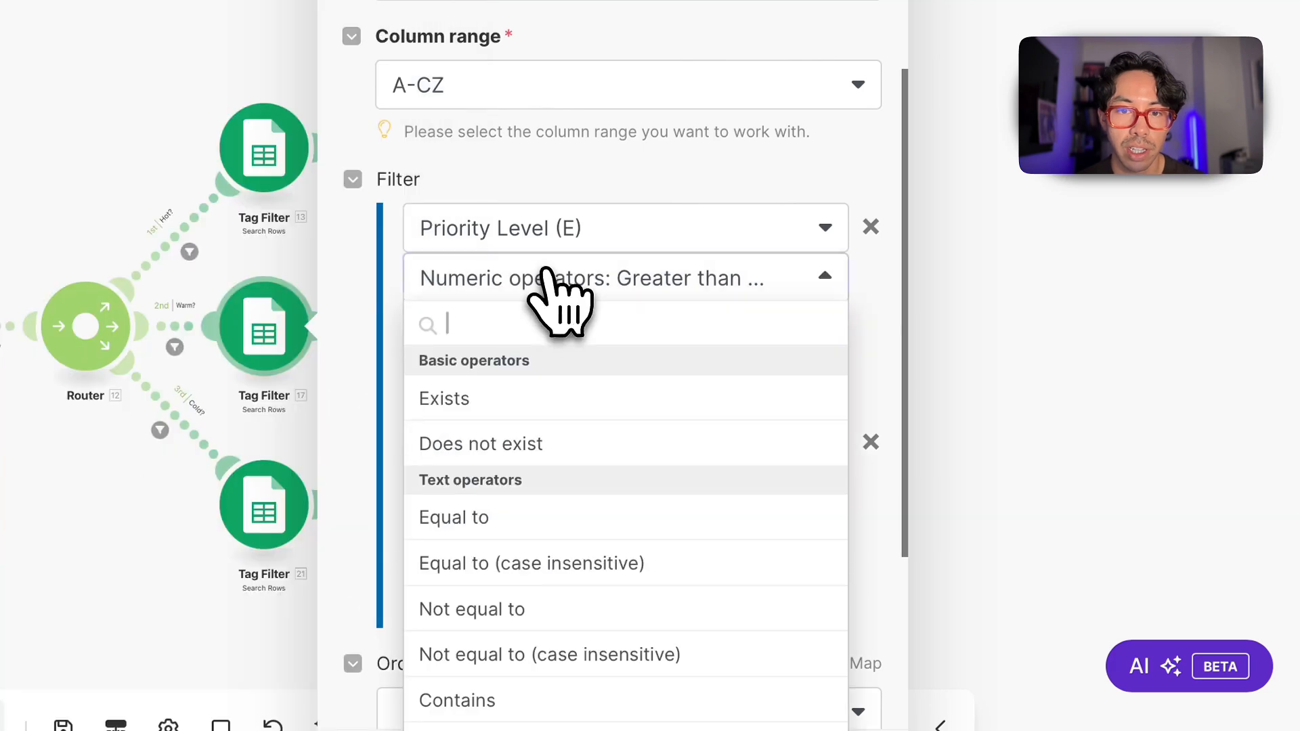
scroll(552, 428, down, 2)
click(554, 436)
click(552, 341)
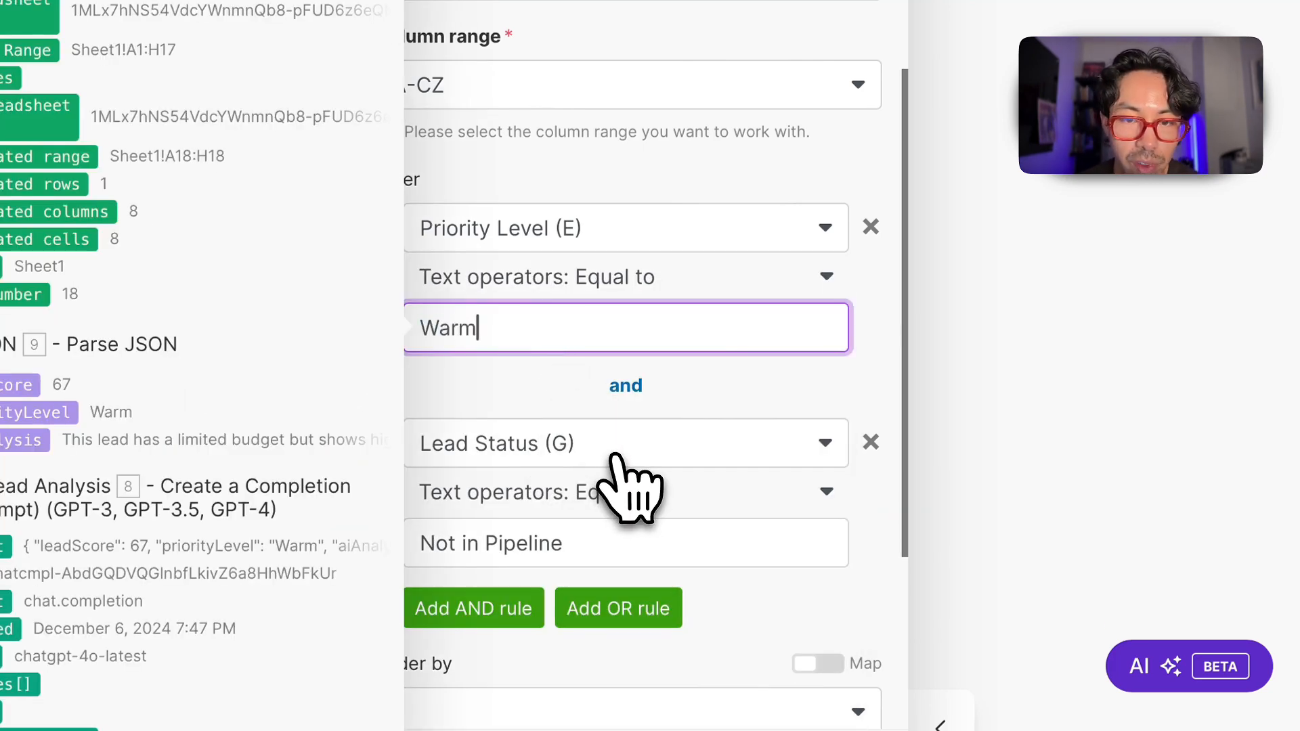
click(669, 498)
click(927, 403)
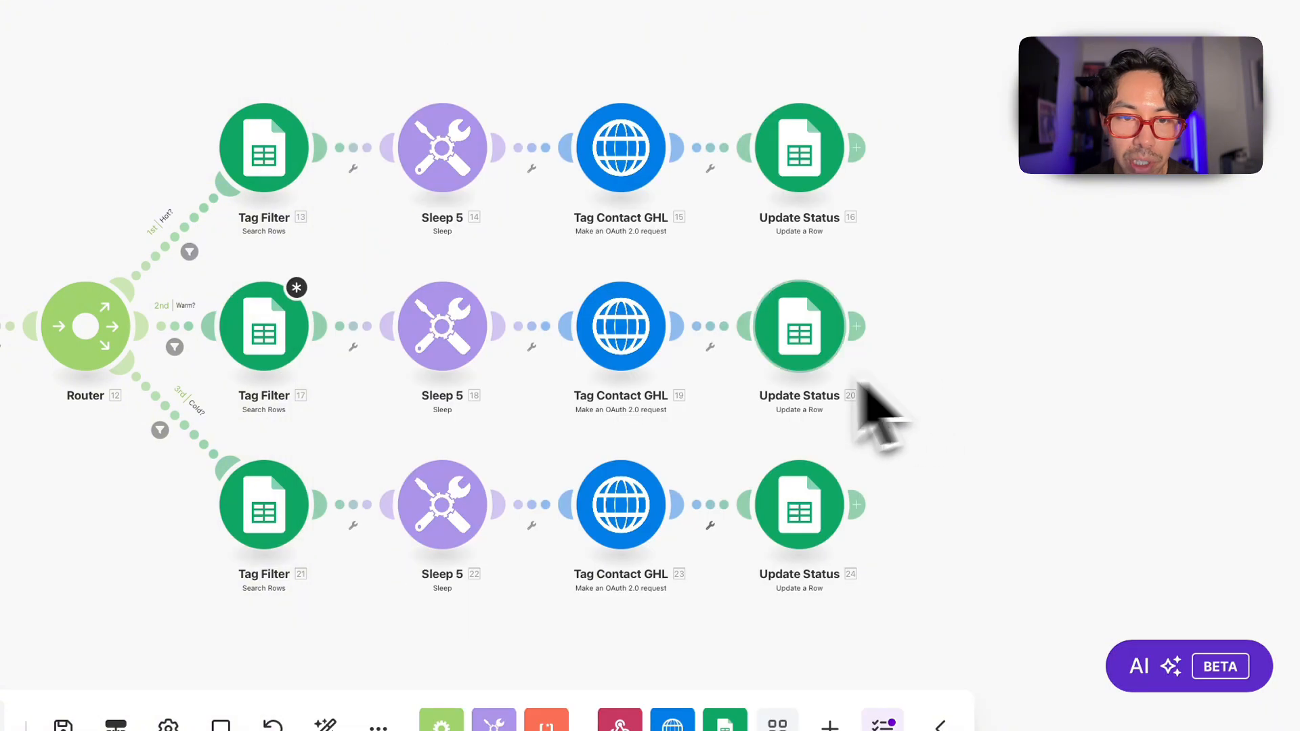
click(274, 338)
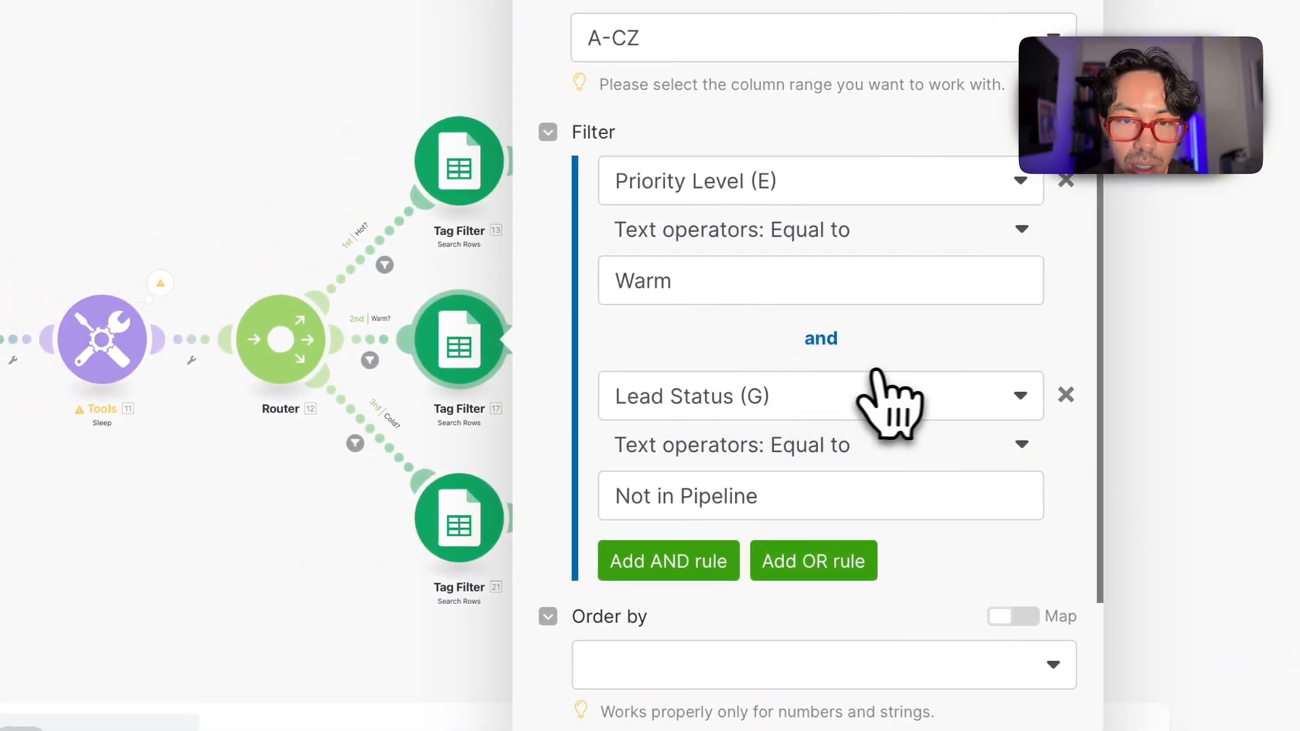
scroll(878, 372, down, 3)
scroll(880, 373, up, 4)
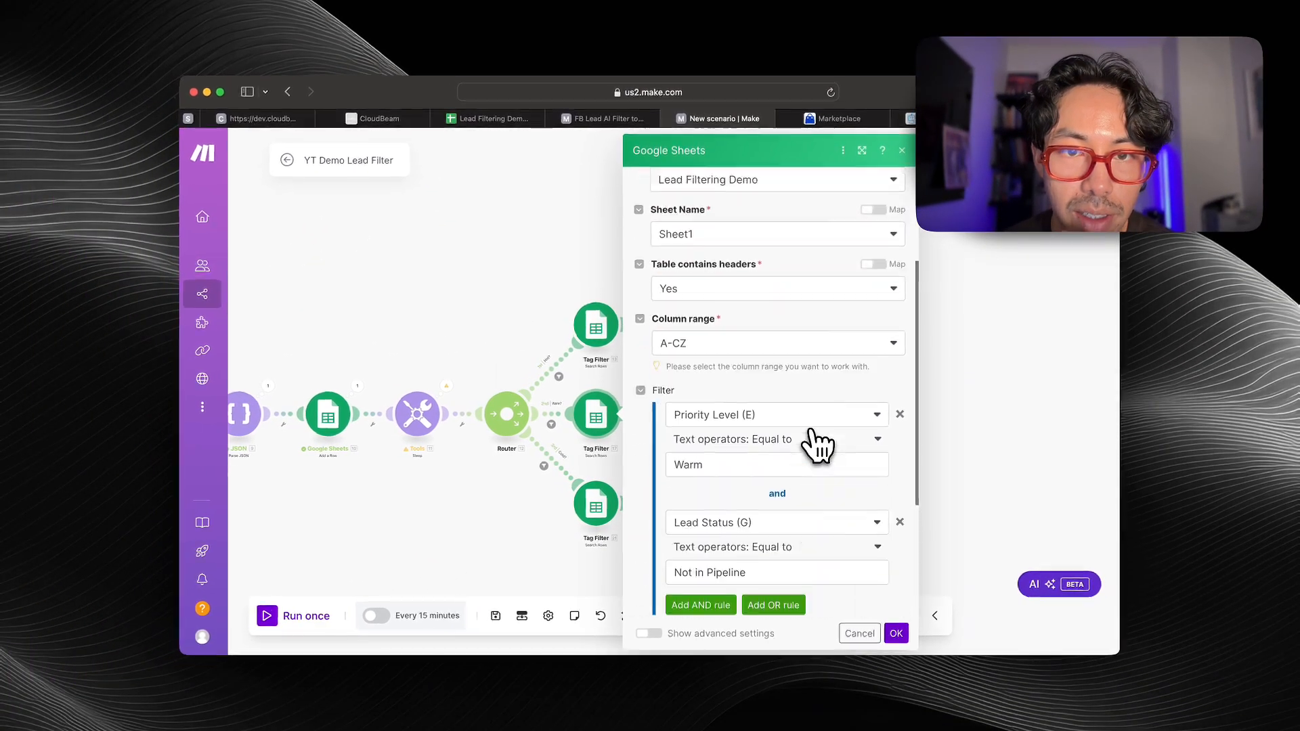
scroll(817, 443, up, 3)
scroll(816, 444, down, 8)
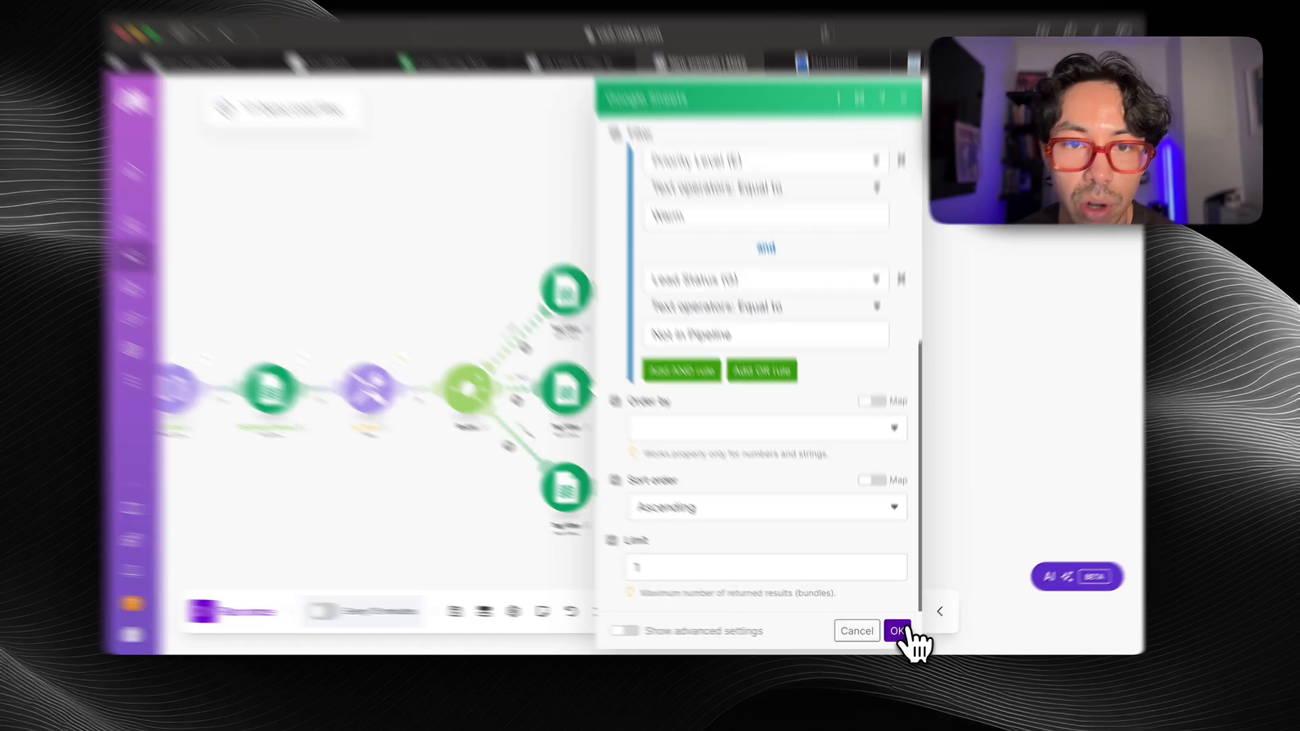
Confirm the Warm Tag Filter, then set the Cold Tag Filter's first rule to Priority Level (E) equals Cold.
click(896, 633)
click(595, 506)
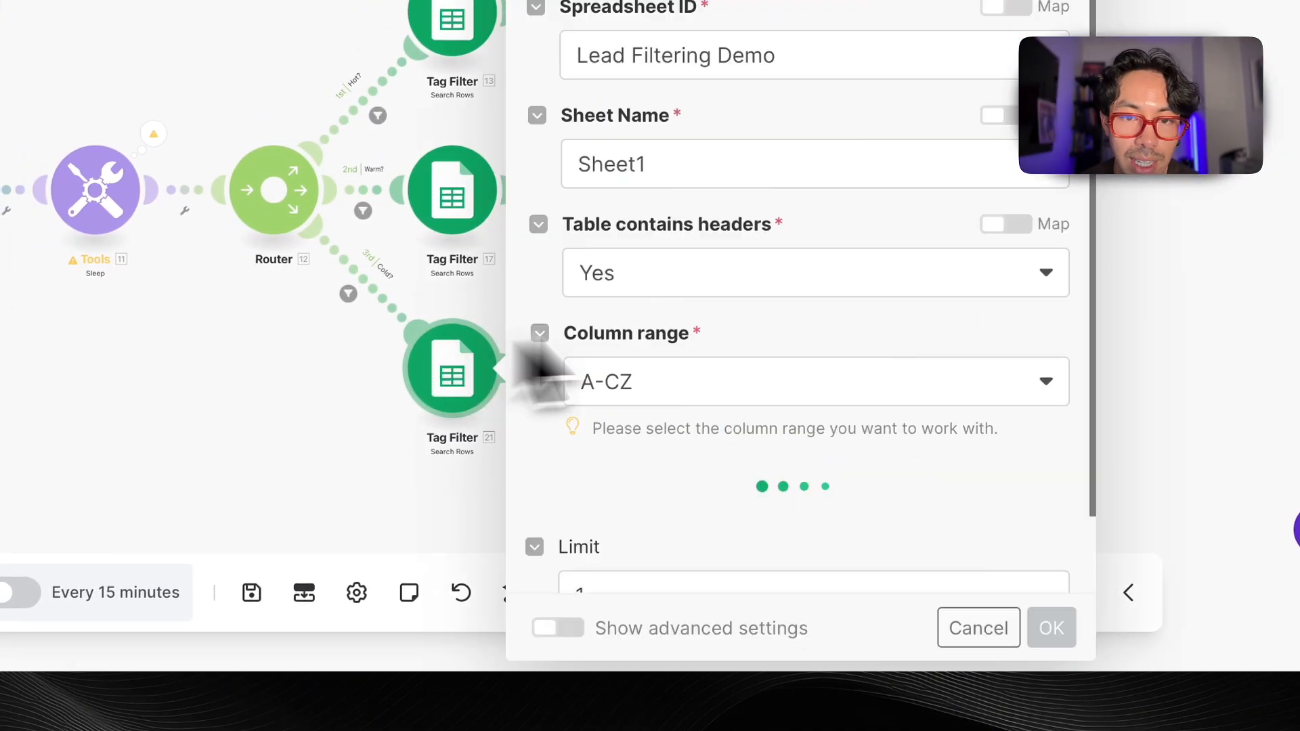
scroll(820, 271, down, 5)
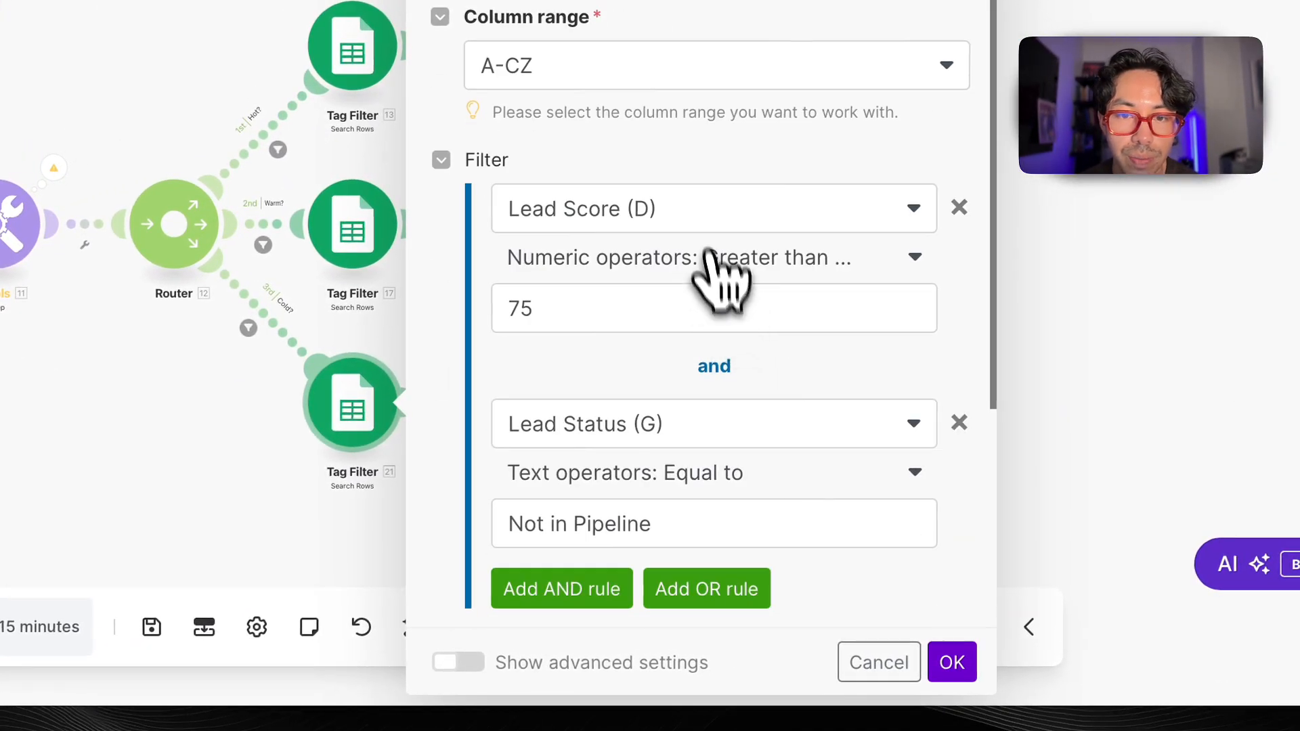
click(689, 228)
click(666, 436)
double_click(596, 315)
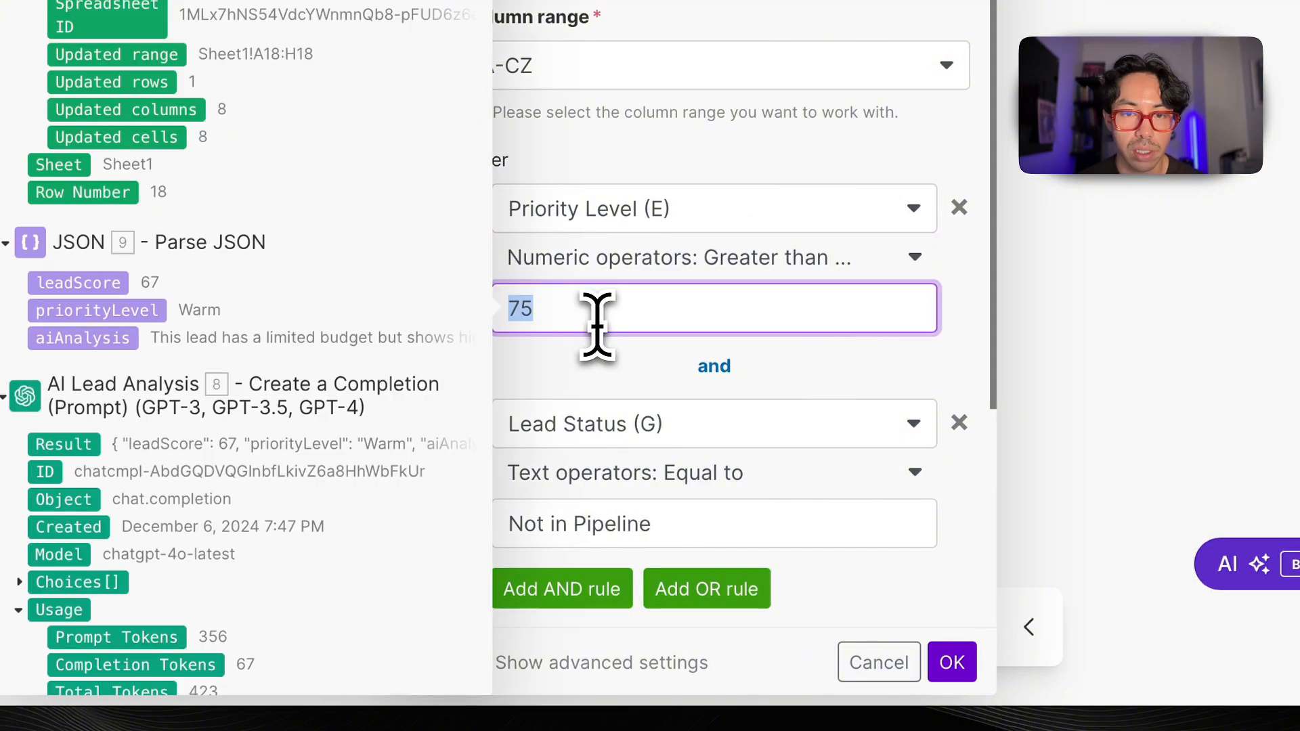
text(Cold)
scroll(777, 428, down, 4)
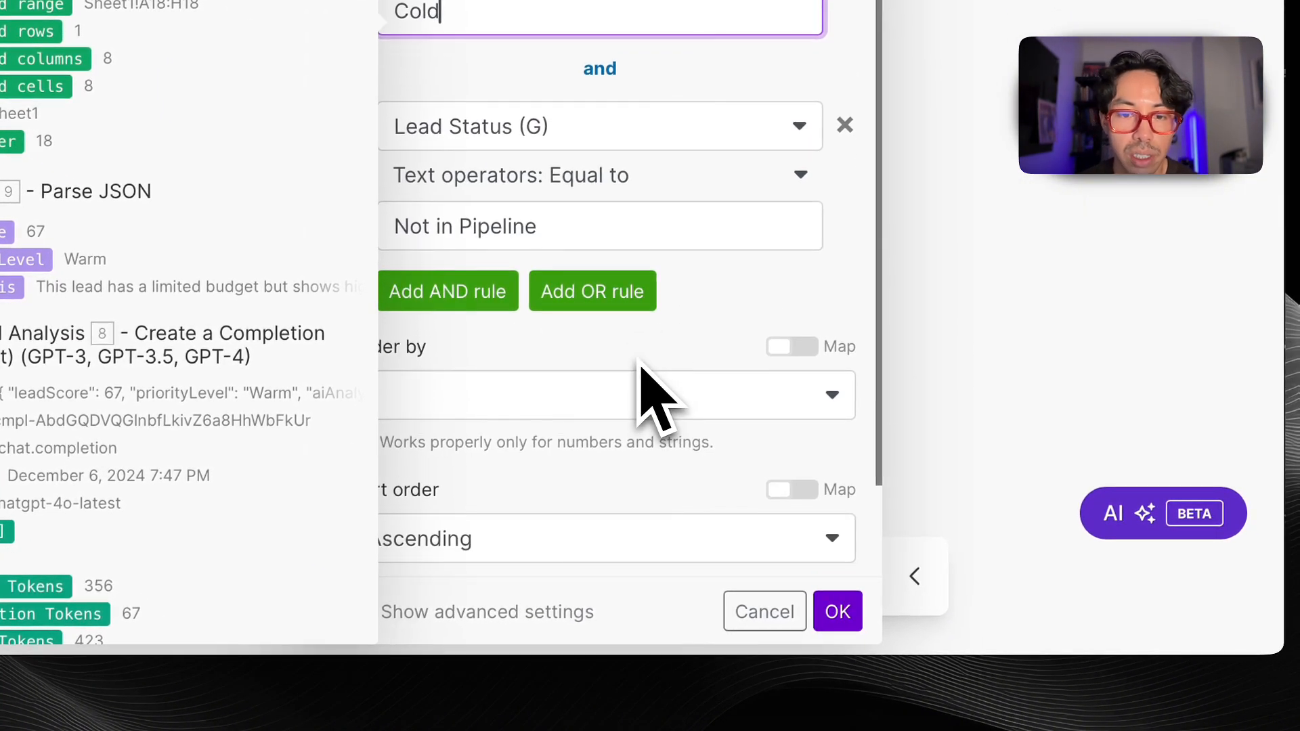
scroll(643, 382, down, 2)
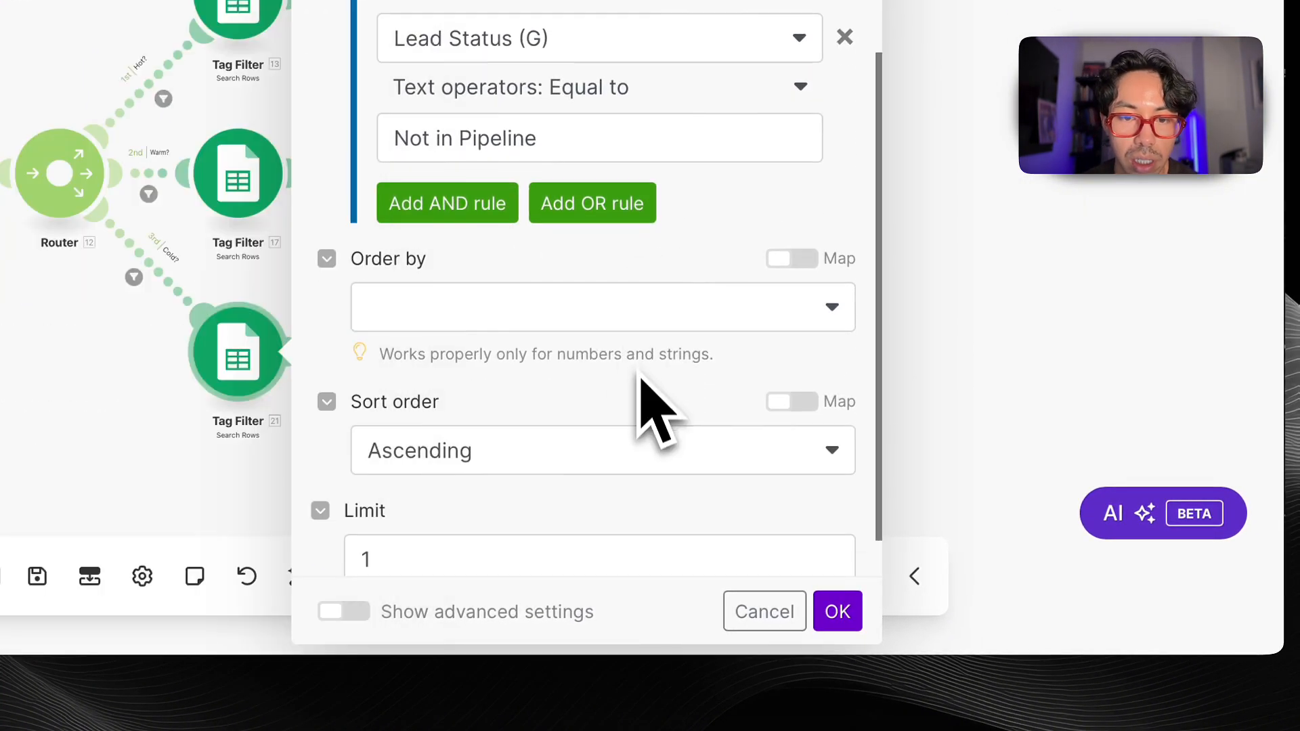
scroll(743, 480, down, 2)
click(837, 610)
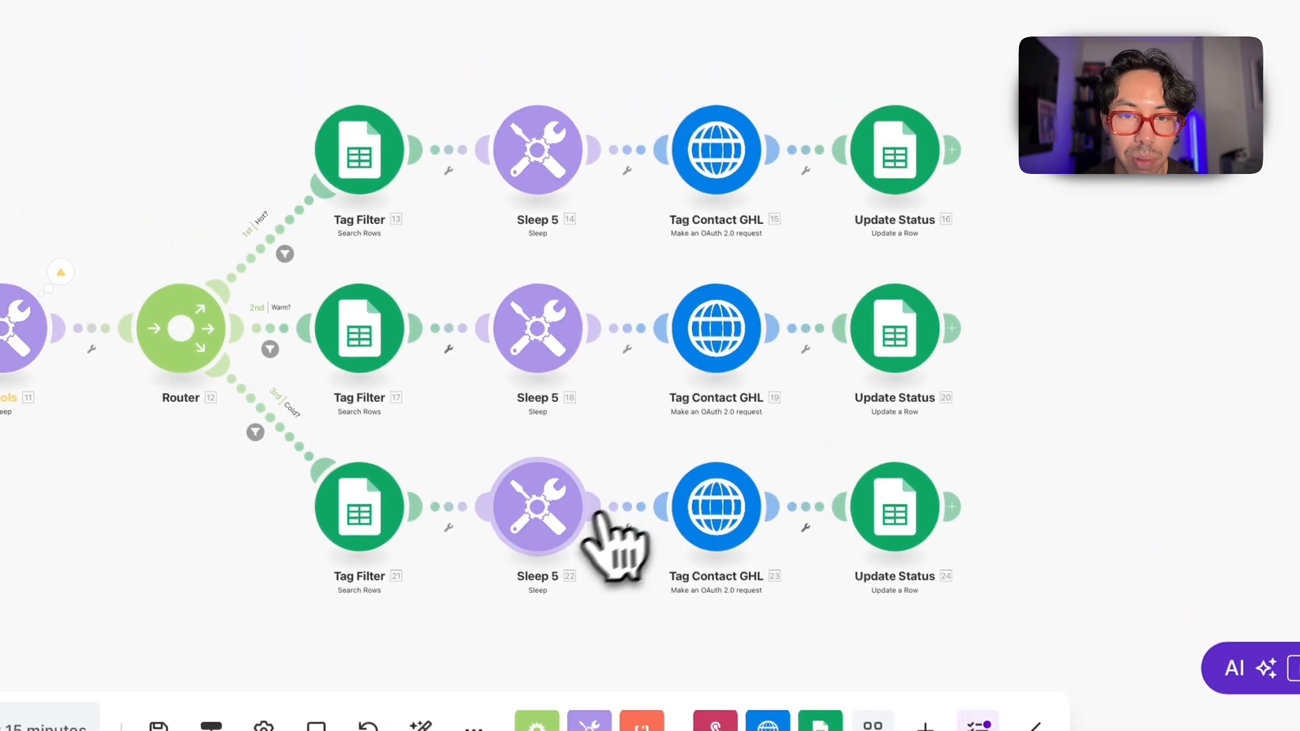
Open the Tag Contact GHL request and compare it against the Form Submissions, Update tag and scopes docs.
click(588, 6)
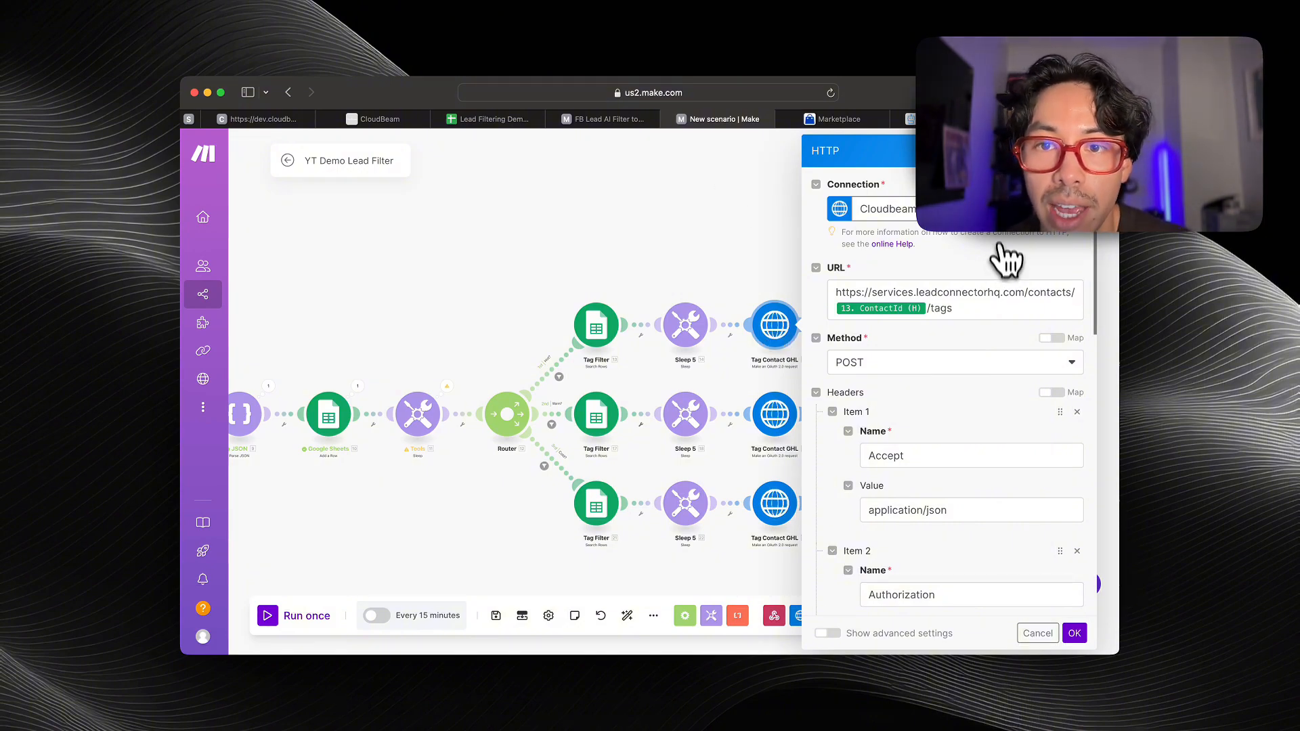
click(975, 120)
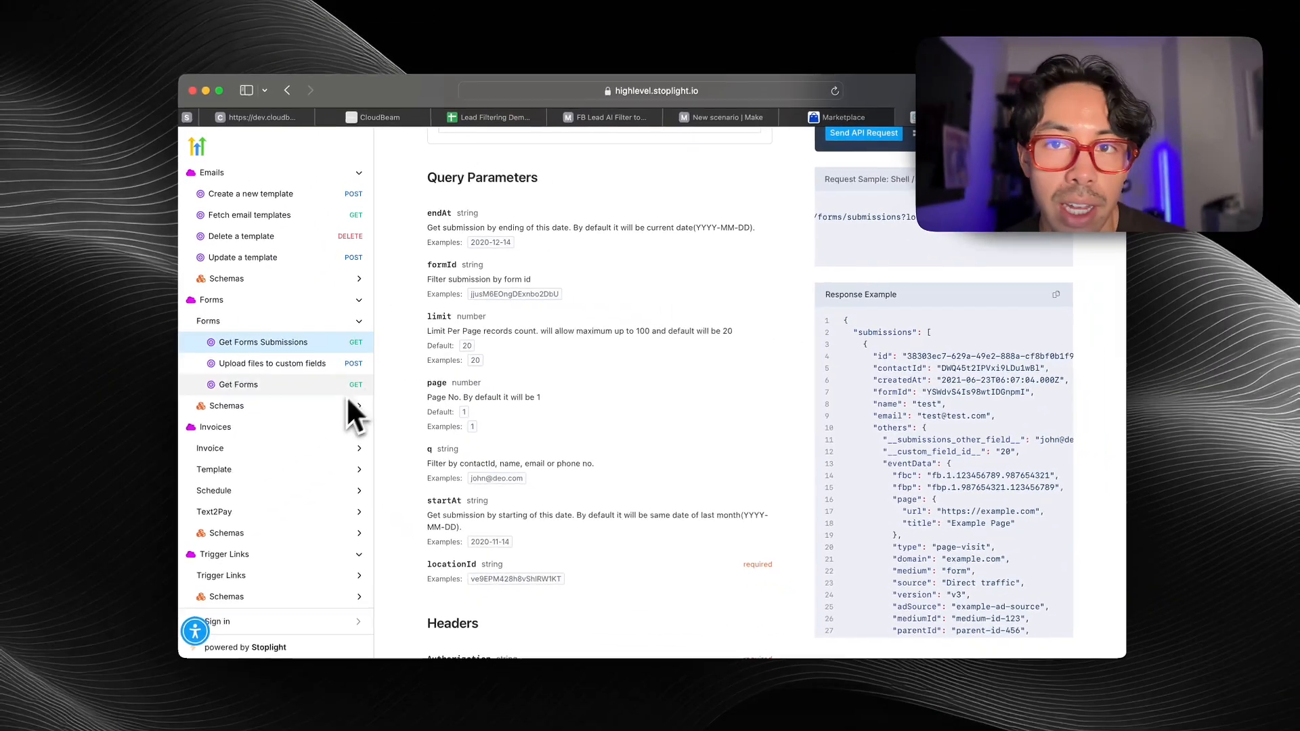
scroll(354, 501, down, 4)
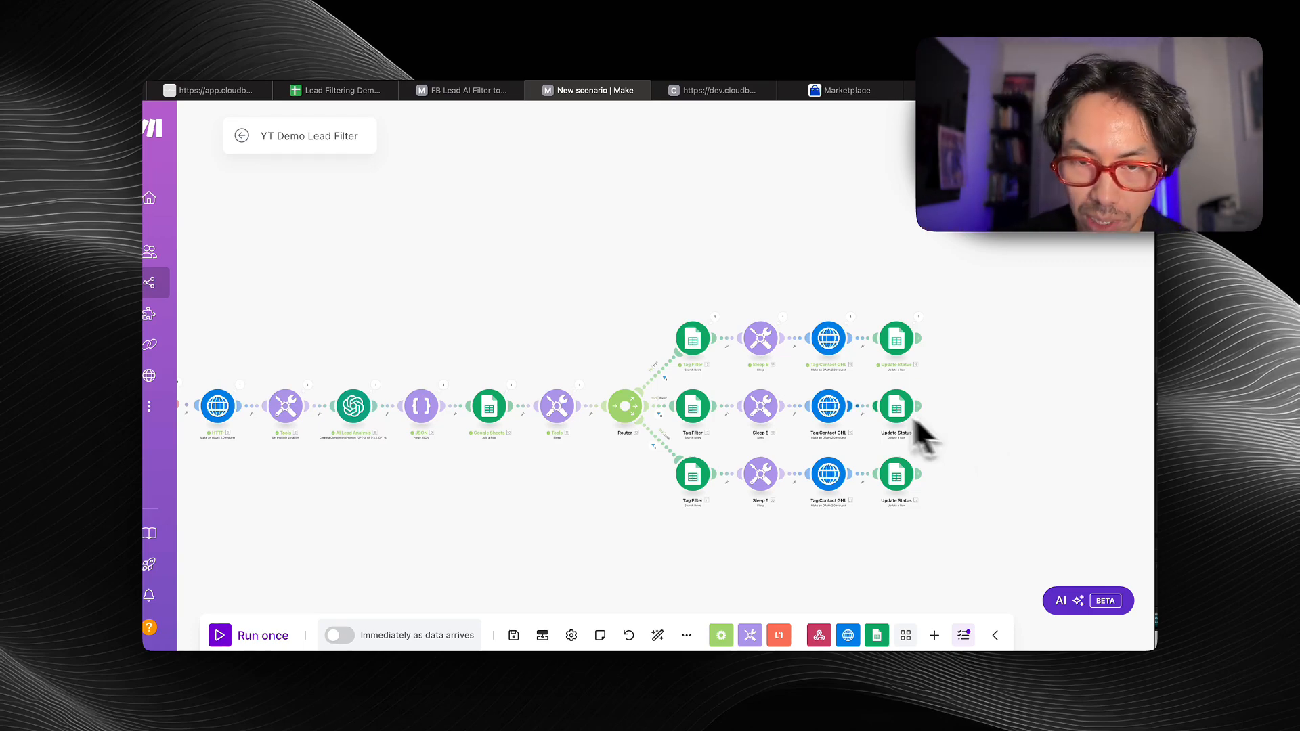
scroll(864, 415, up, 3)
click(680, 371)
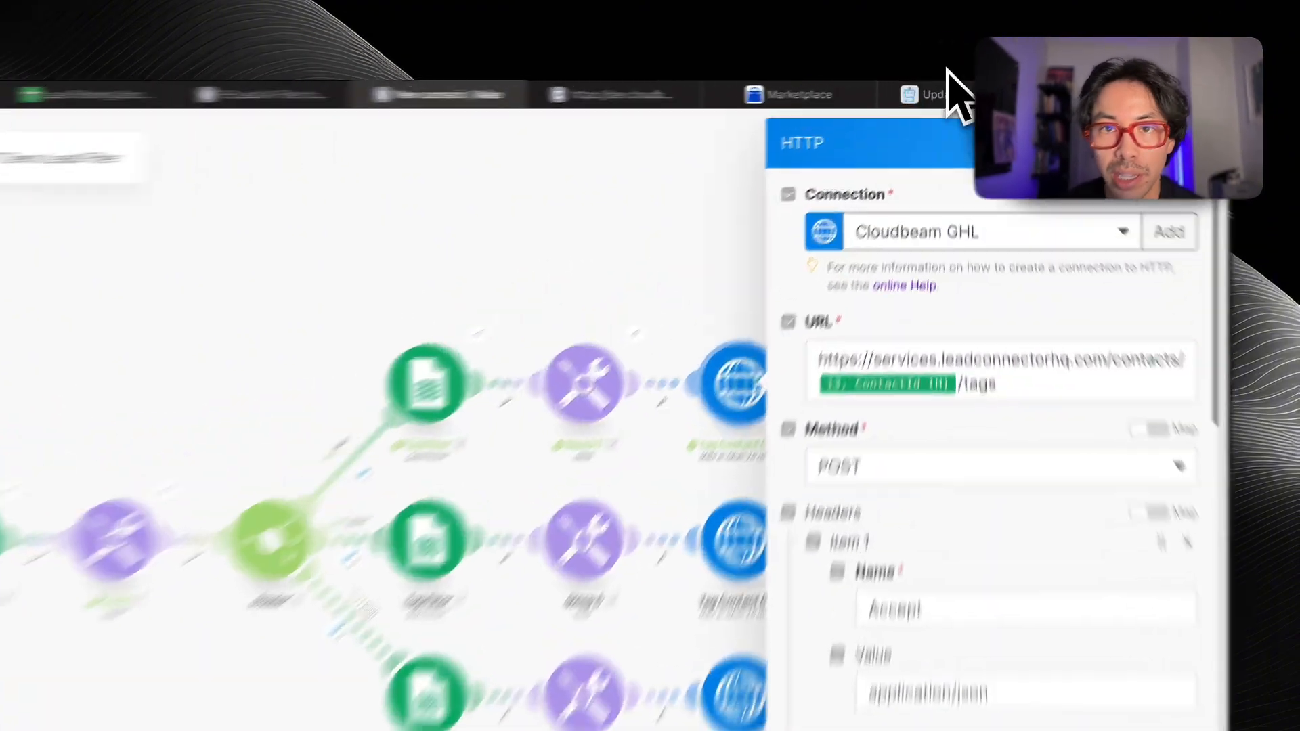
click(962, 90)
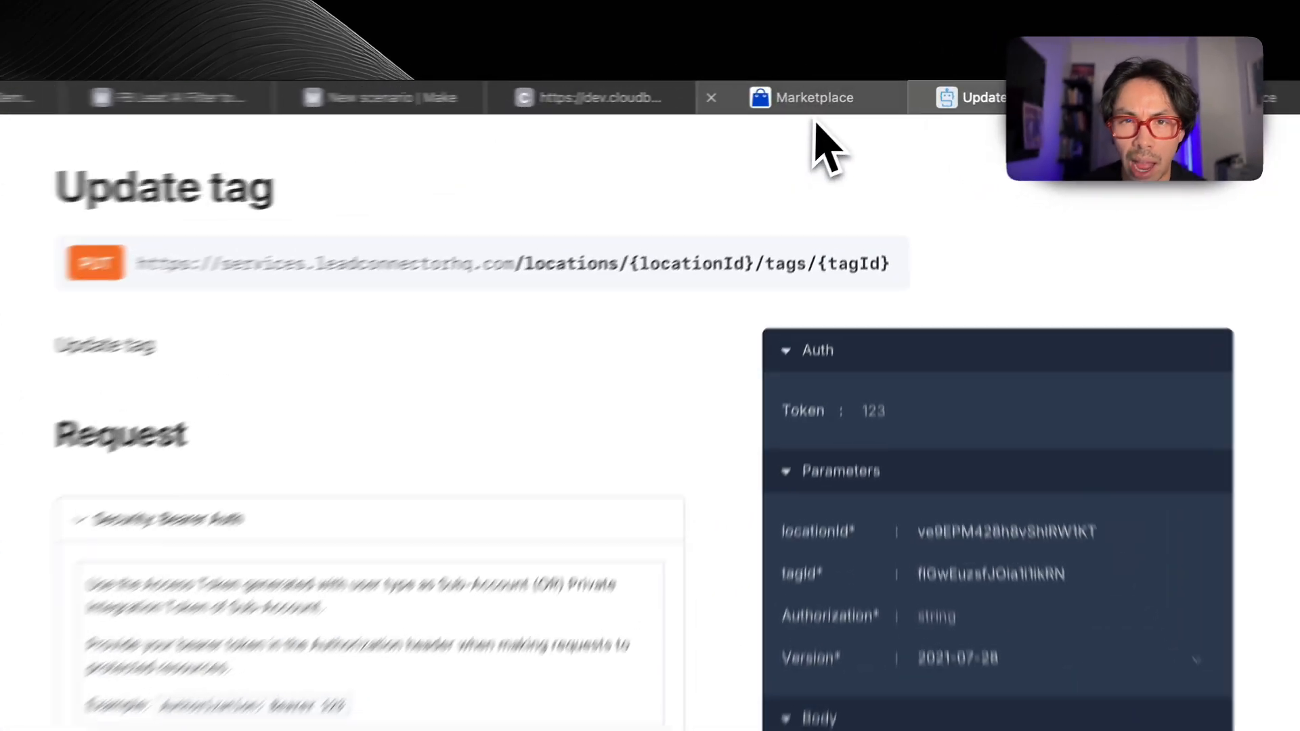
click(872, 95)
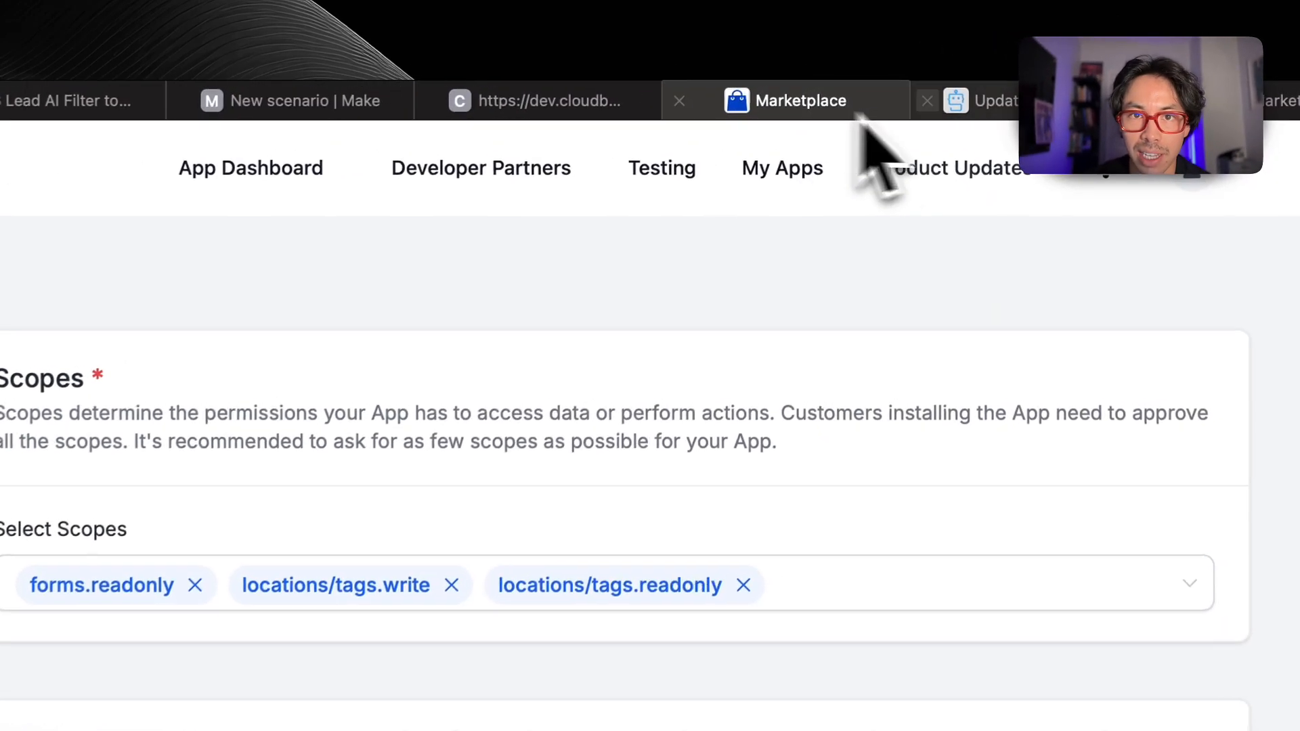
click(295, 100)
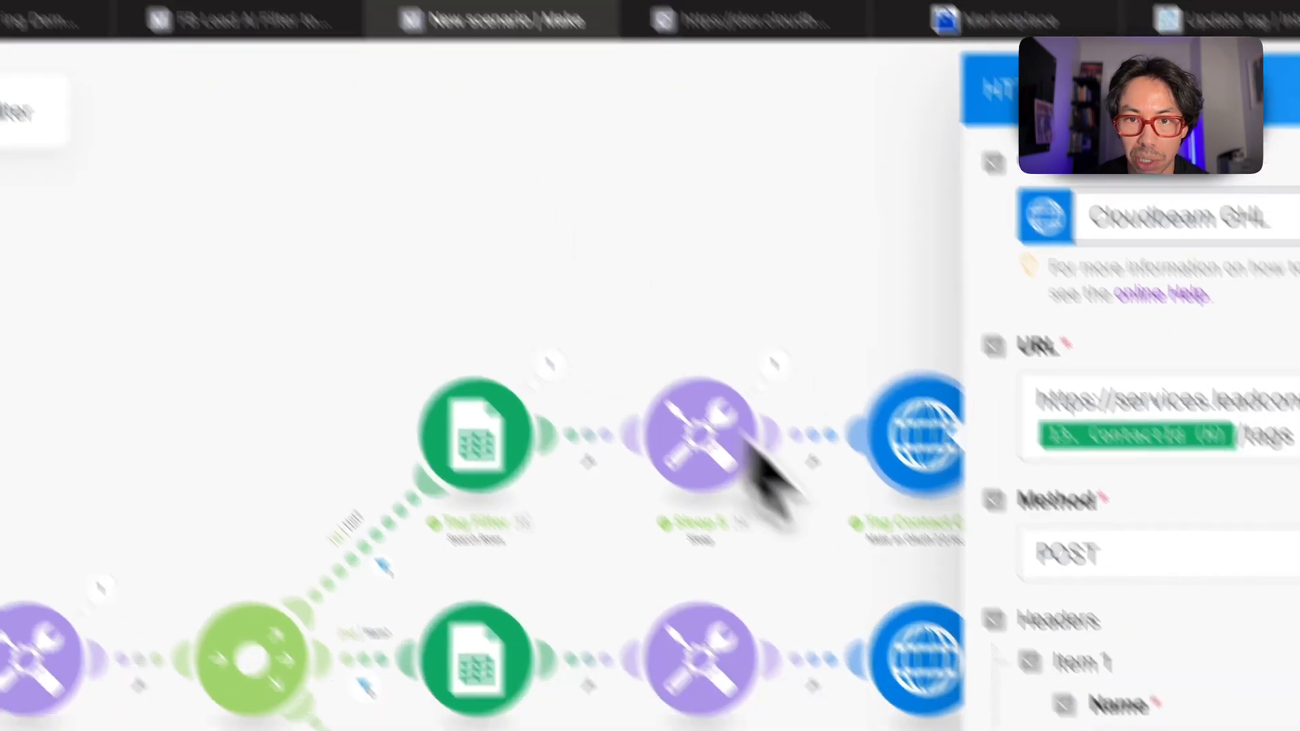
Keep the top Tag Contact GHL request's method set to POST.
click(1176, 547)
click(1209, 545)
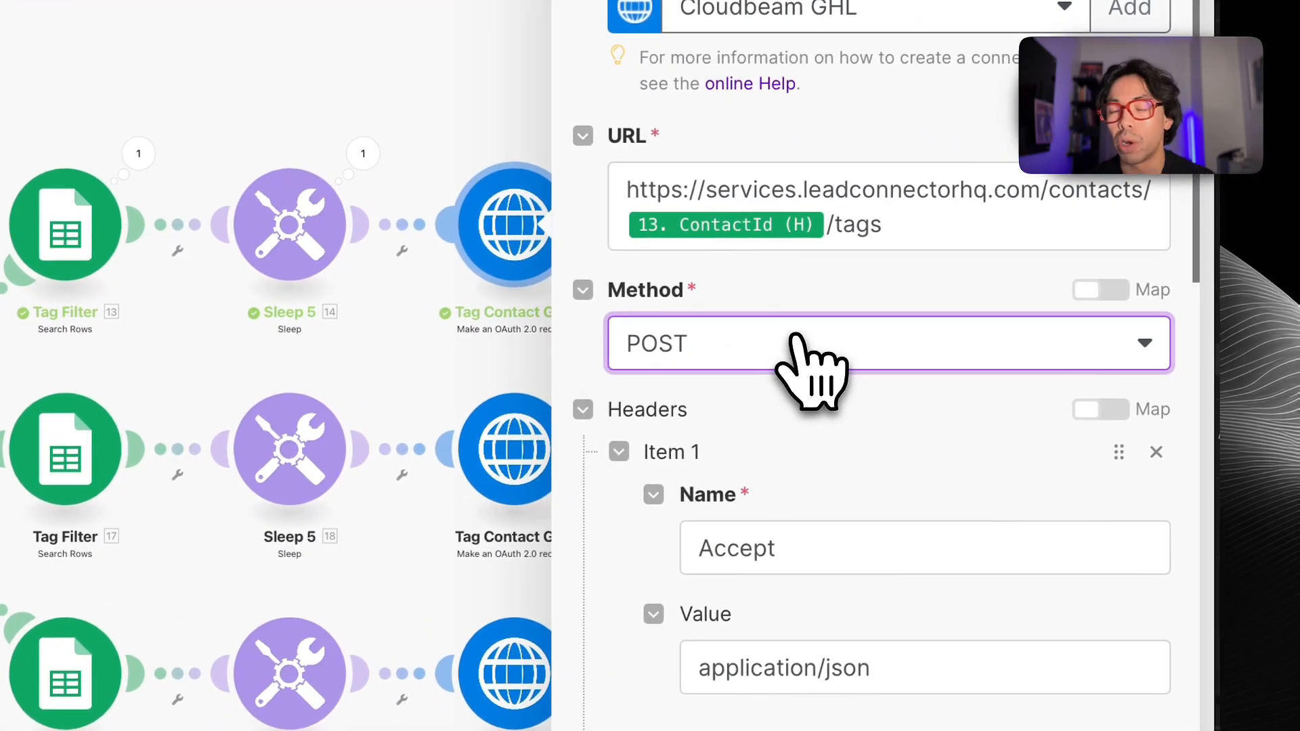
click(797, 338)
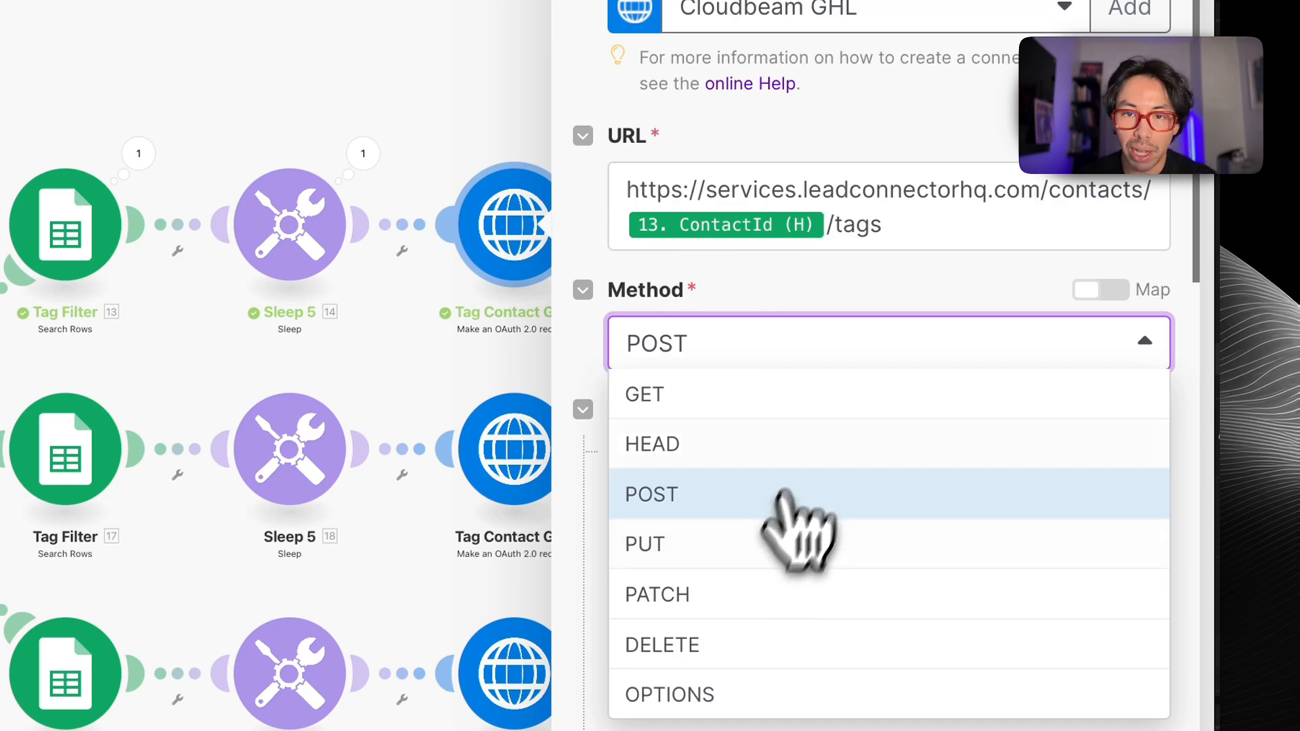
click(823, 336)
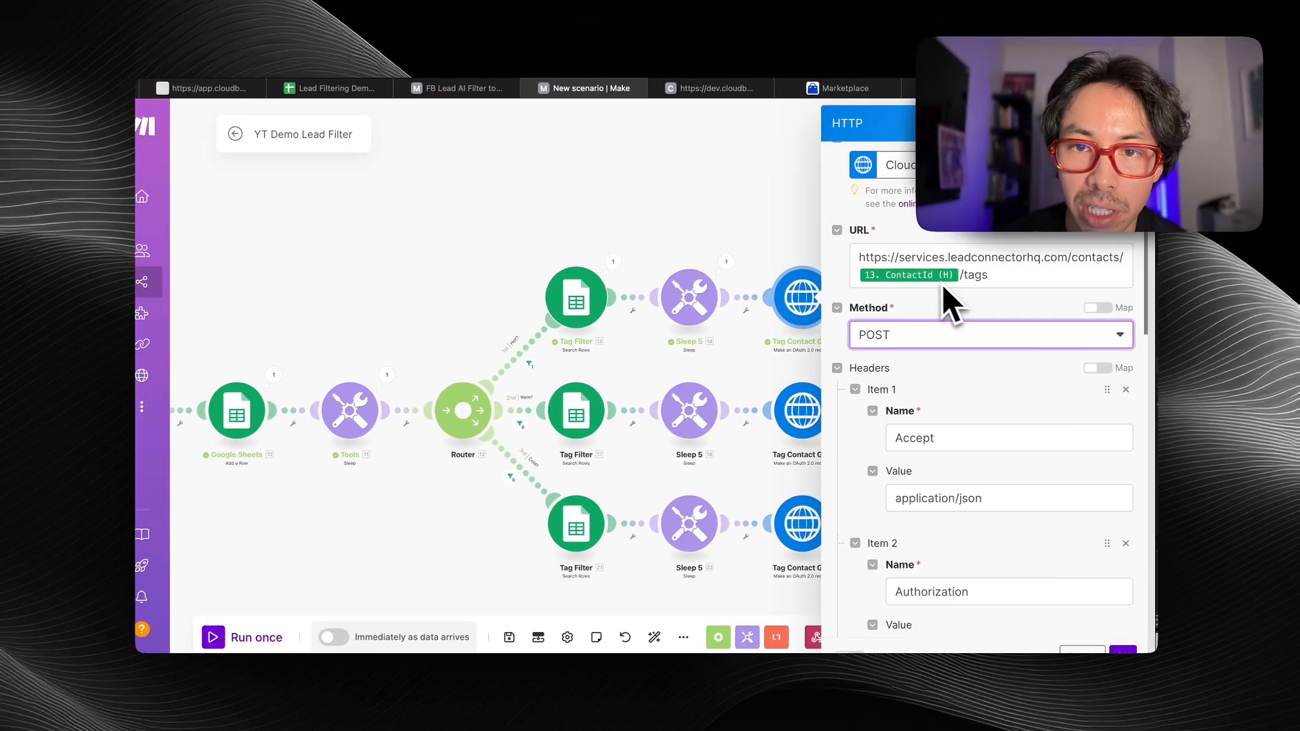
mouse_move(935, 285)
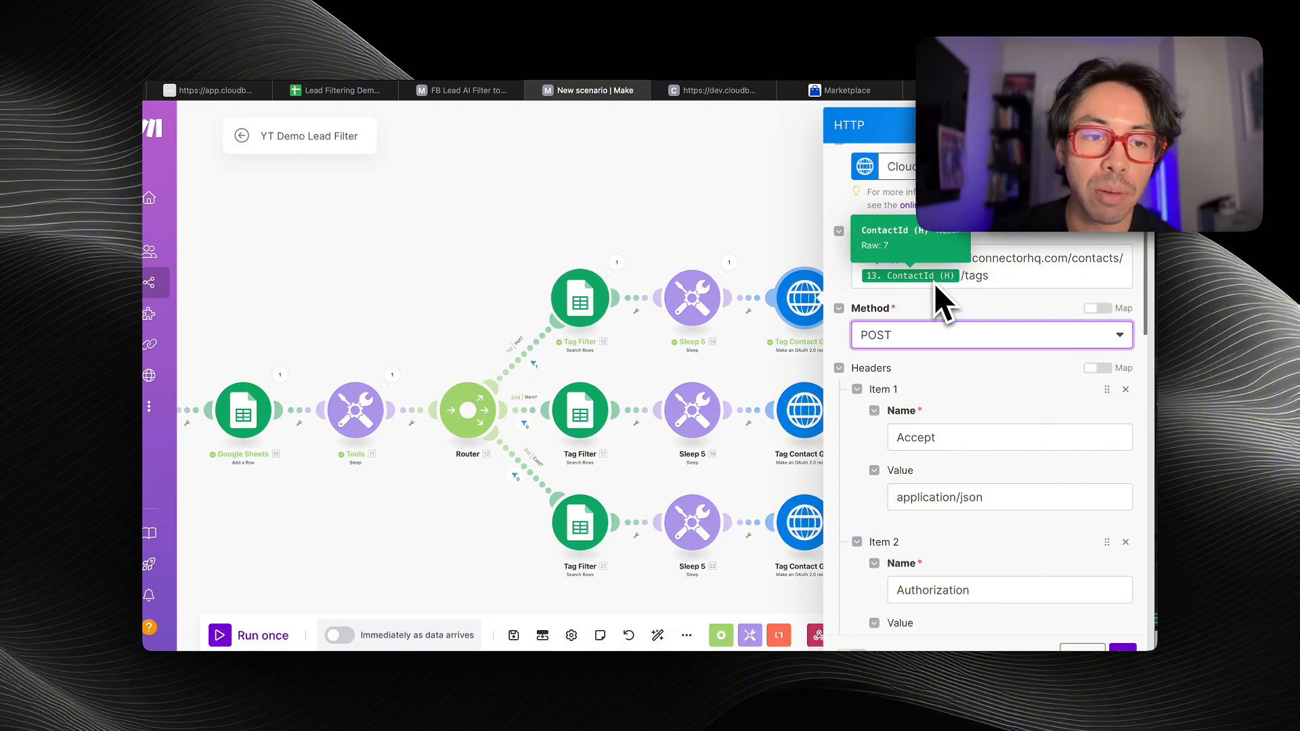
scroll(562, 422, left, 2)
scroll(532, 430, left, 2)
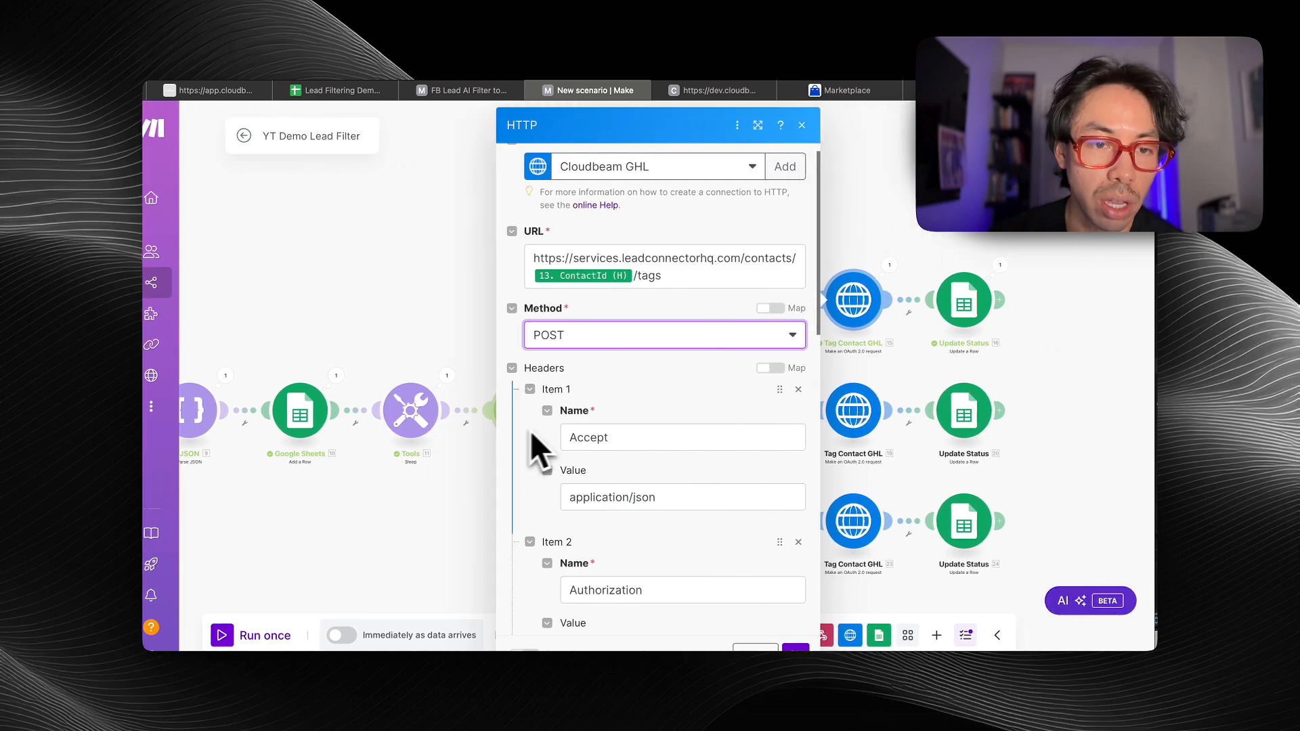
click(953, 187)
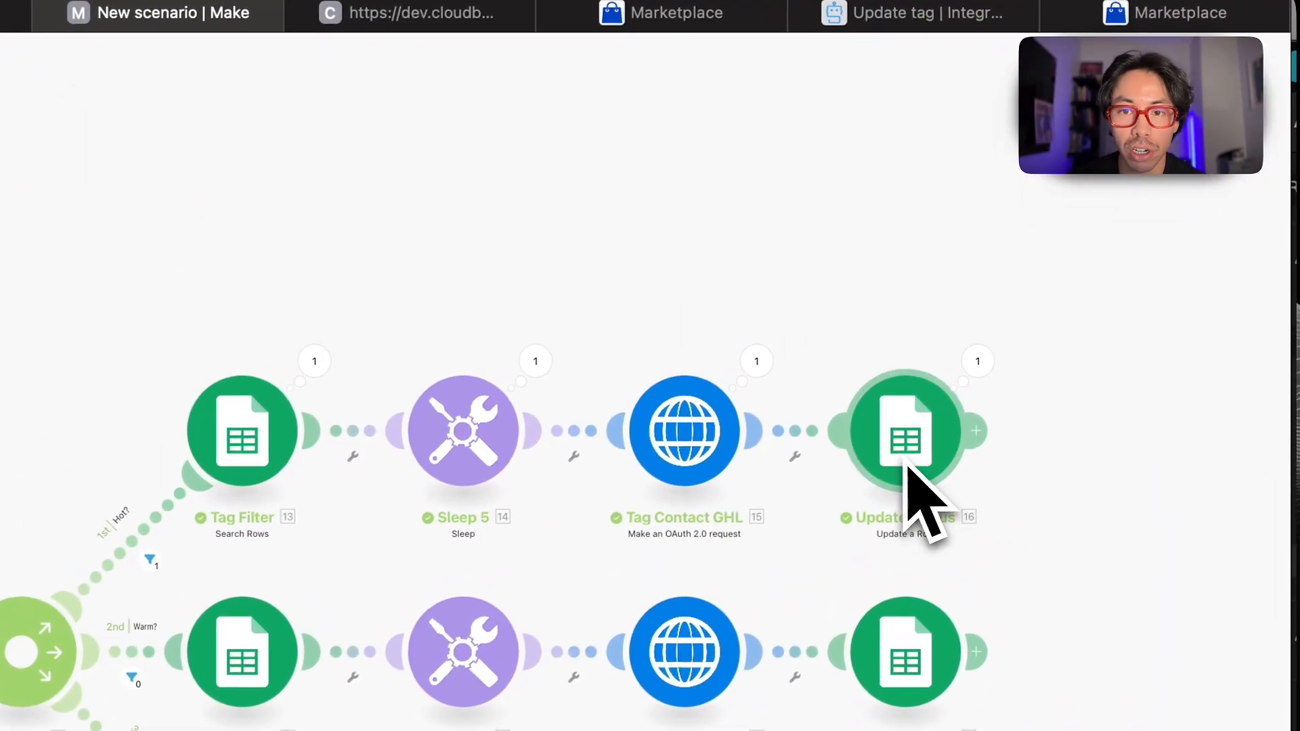
Review the request's headers and its raw JSON body {"tags": ["hot lead"]}.
click(735, 407)
scroll(431, 601, down, 5)
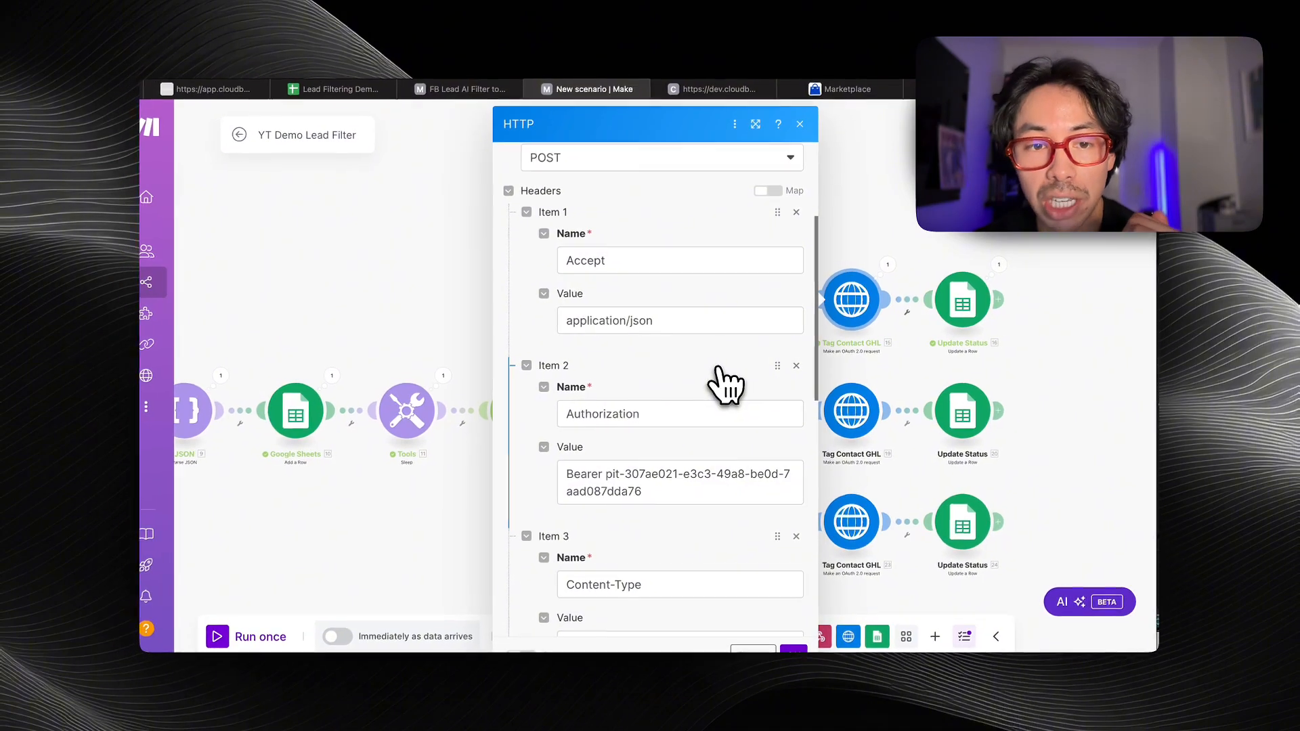
scroll(726, 386, down, 1)
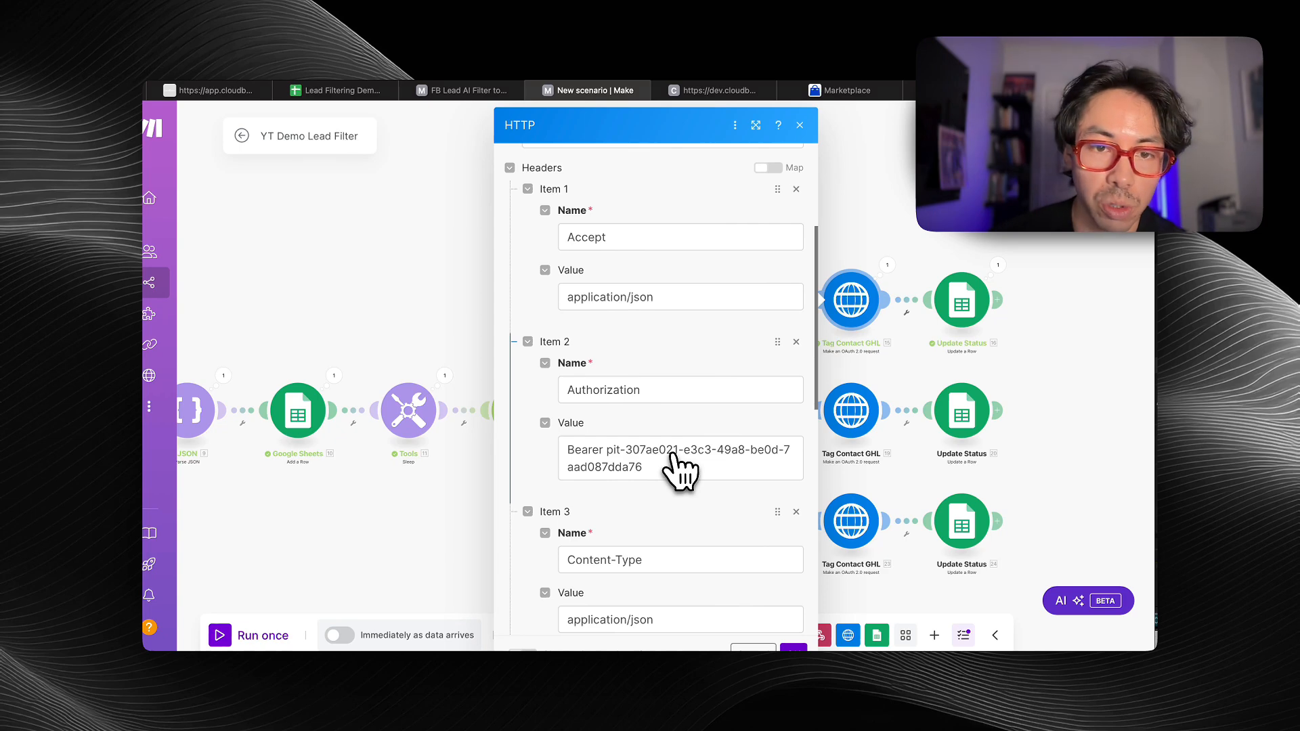
scroll(677, 467, down, 1)
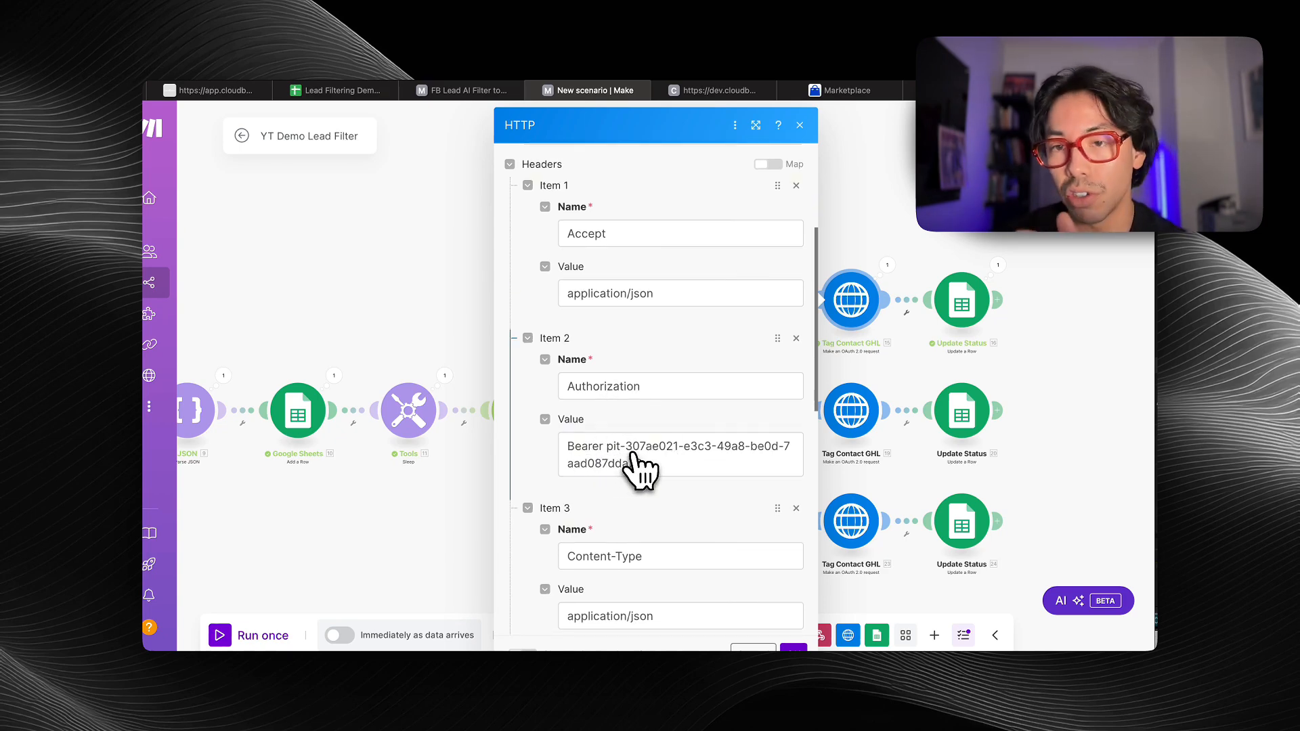
scroll(636, 467, down, 4)
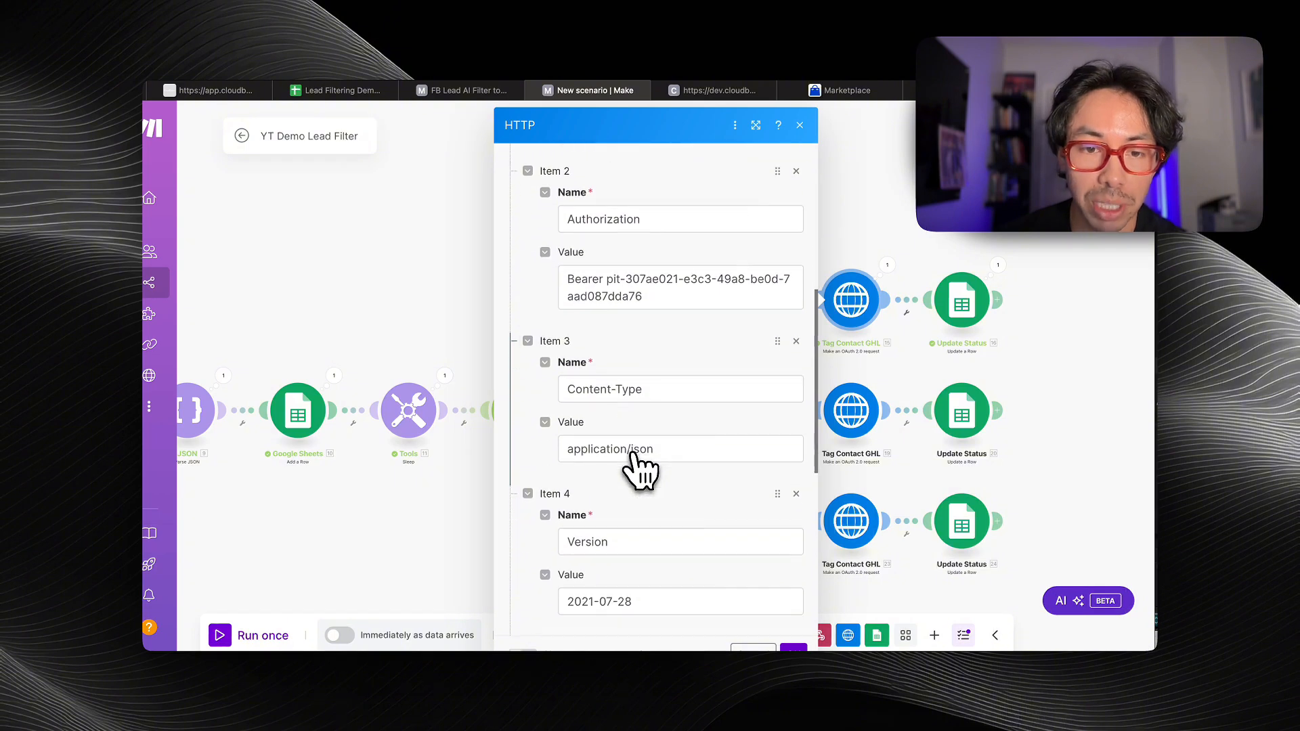
scroll(640, 470, down, 1)
scroll(613, 461, down, 1)
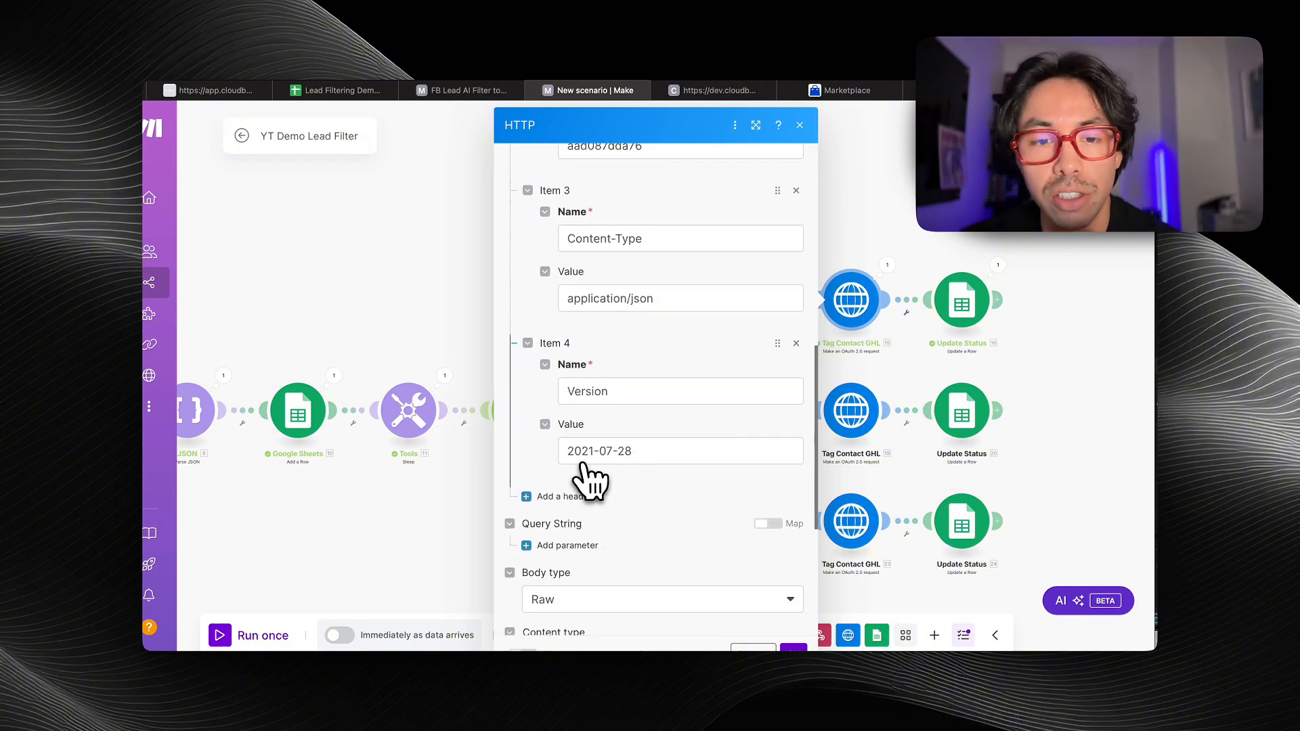
scroll(589, 481, down, 5)
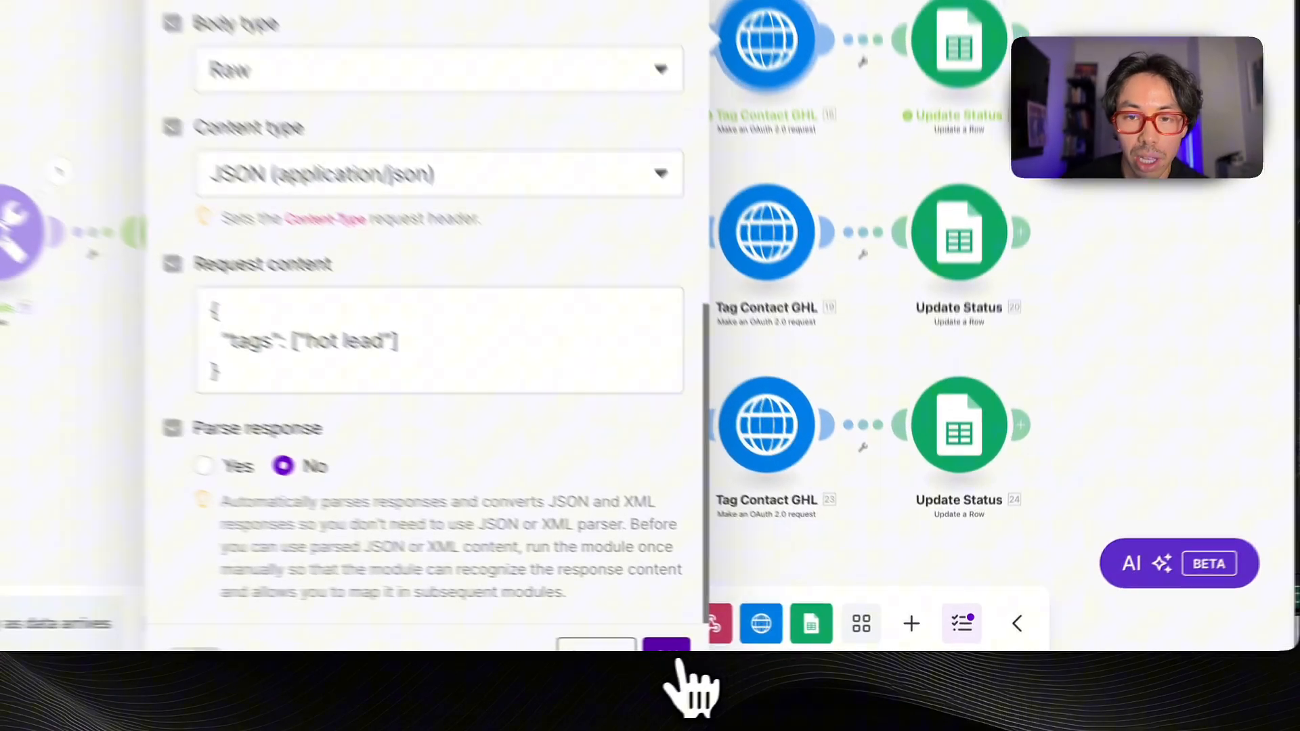
Change the middle Tag Contact GHL request body's tag from 'hot lead' to 'warm lead'.
click(794, 648)
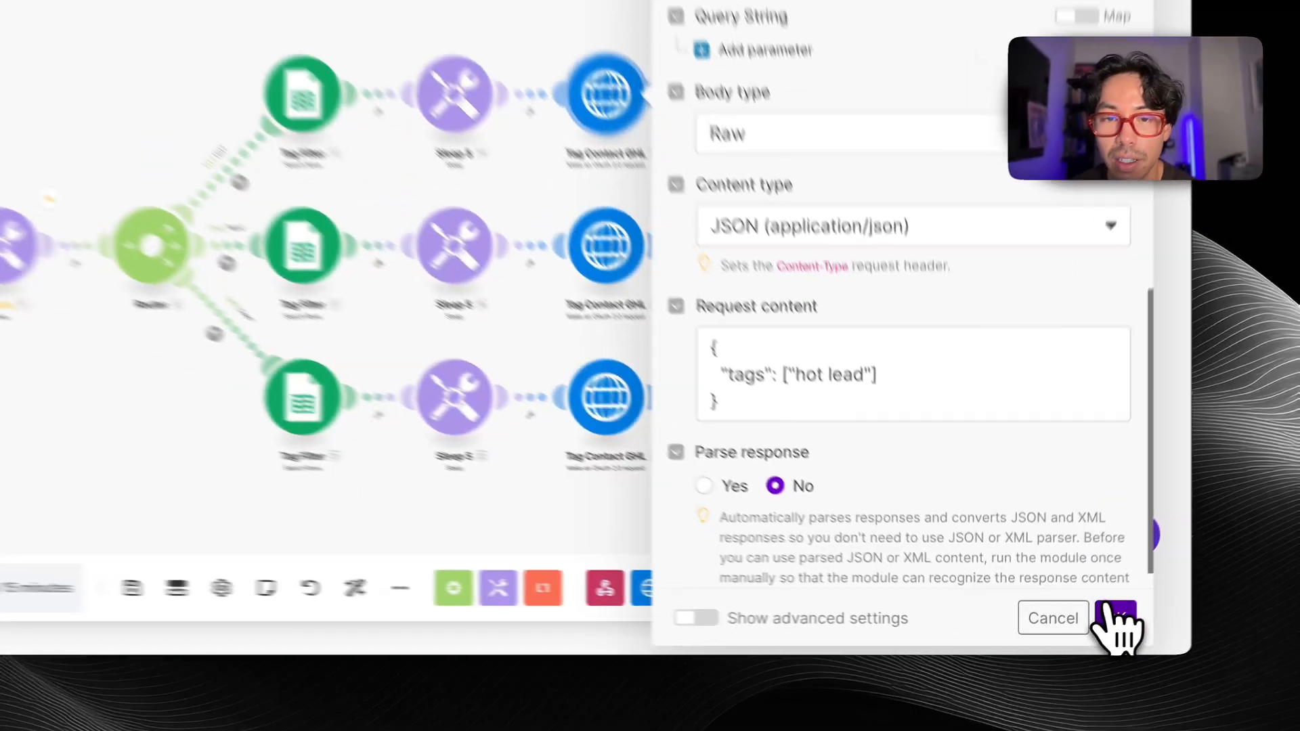
click(1066, 627)
click(575, 196)
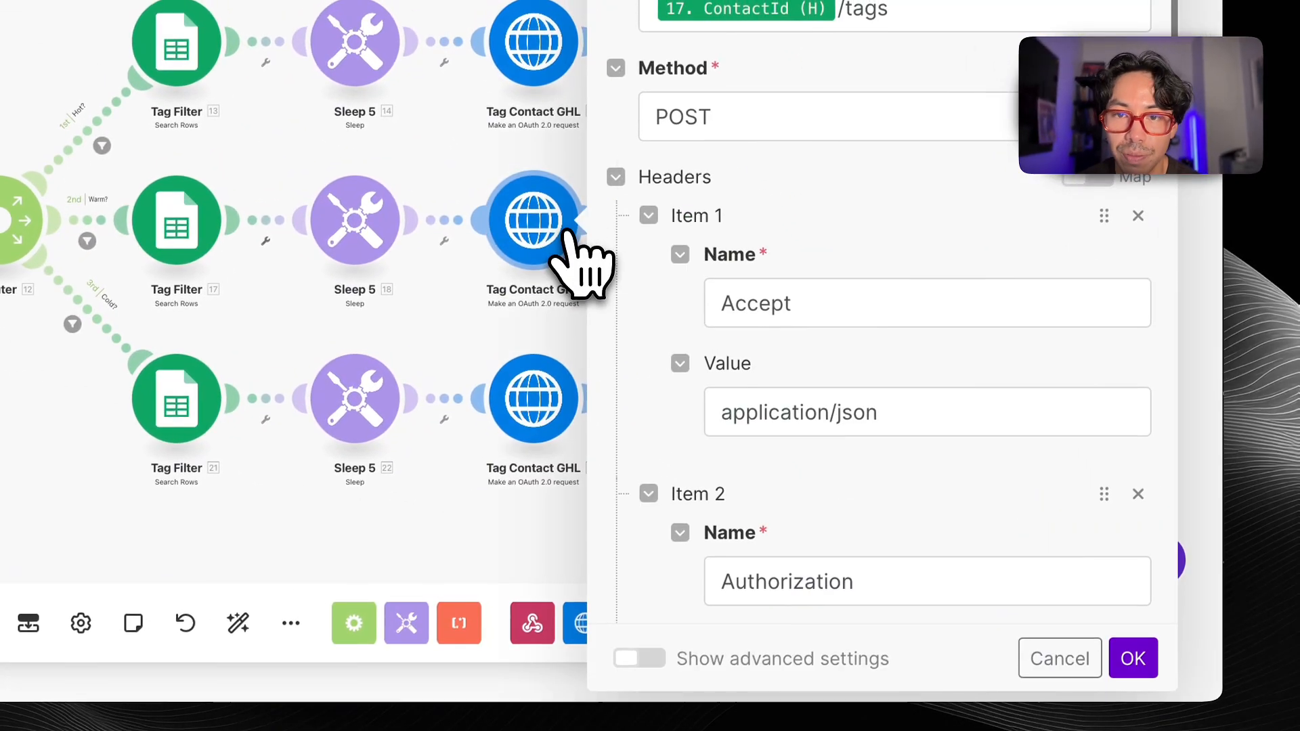
scroll(850, 255, down, 5)
scroll(842, 230, down, 10)
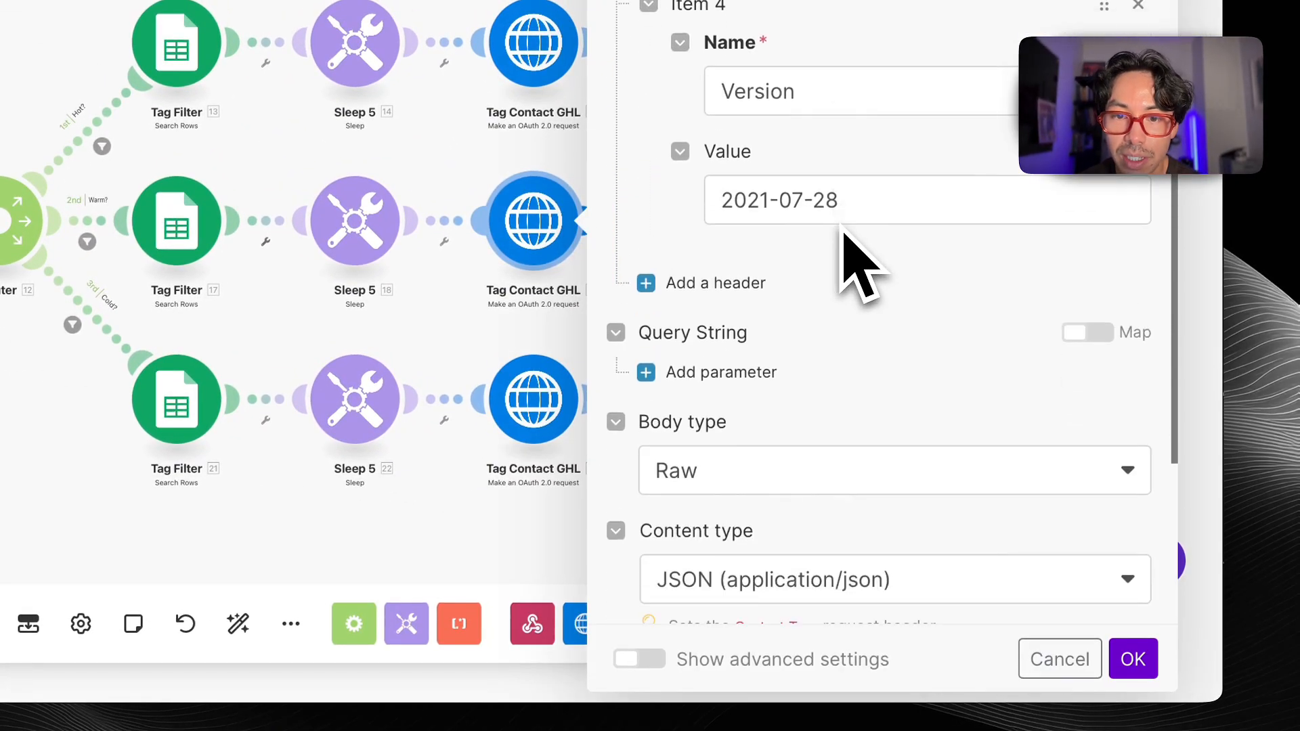
scroll(853, 457, down, 1)
double_click(773, 386)
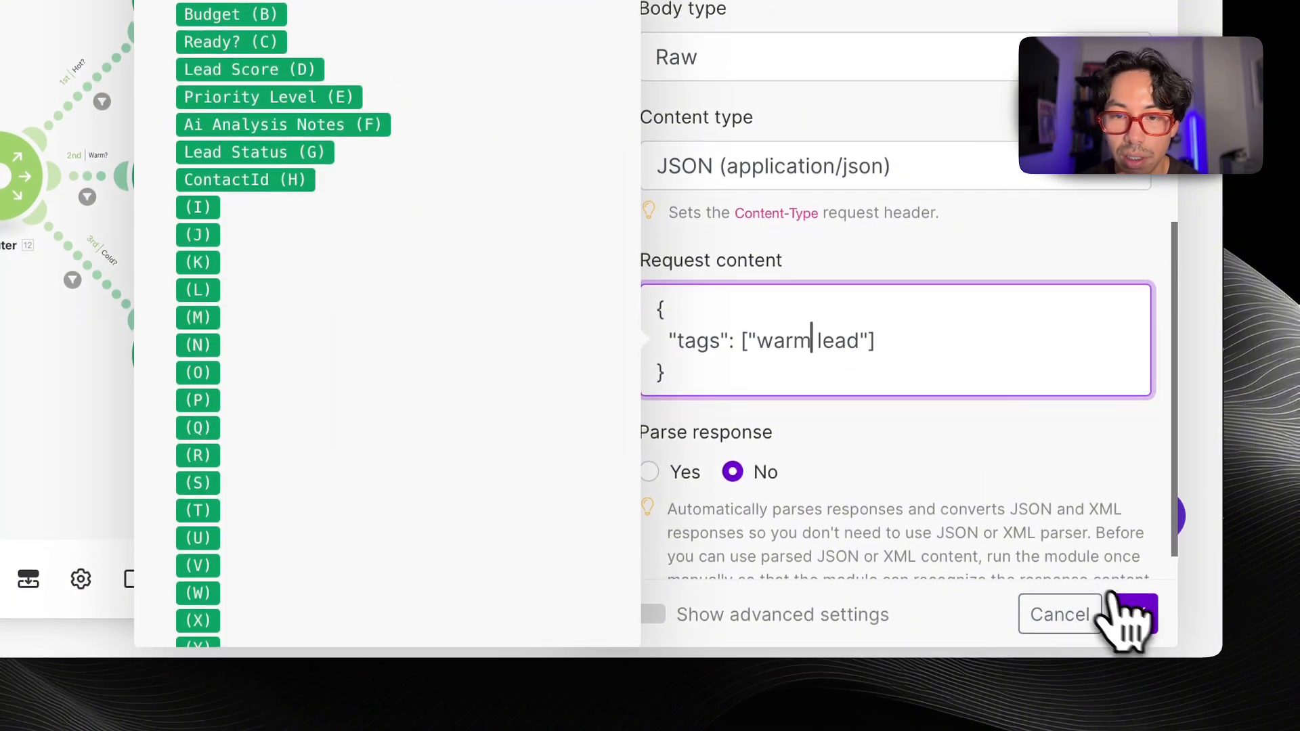
click(1133, 659)
Change the bottom request body's tag from 'hot lead' to 'cold lead'.
click(562, 423)
scroll(822, 338, down, 15)
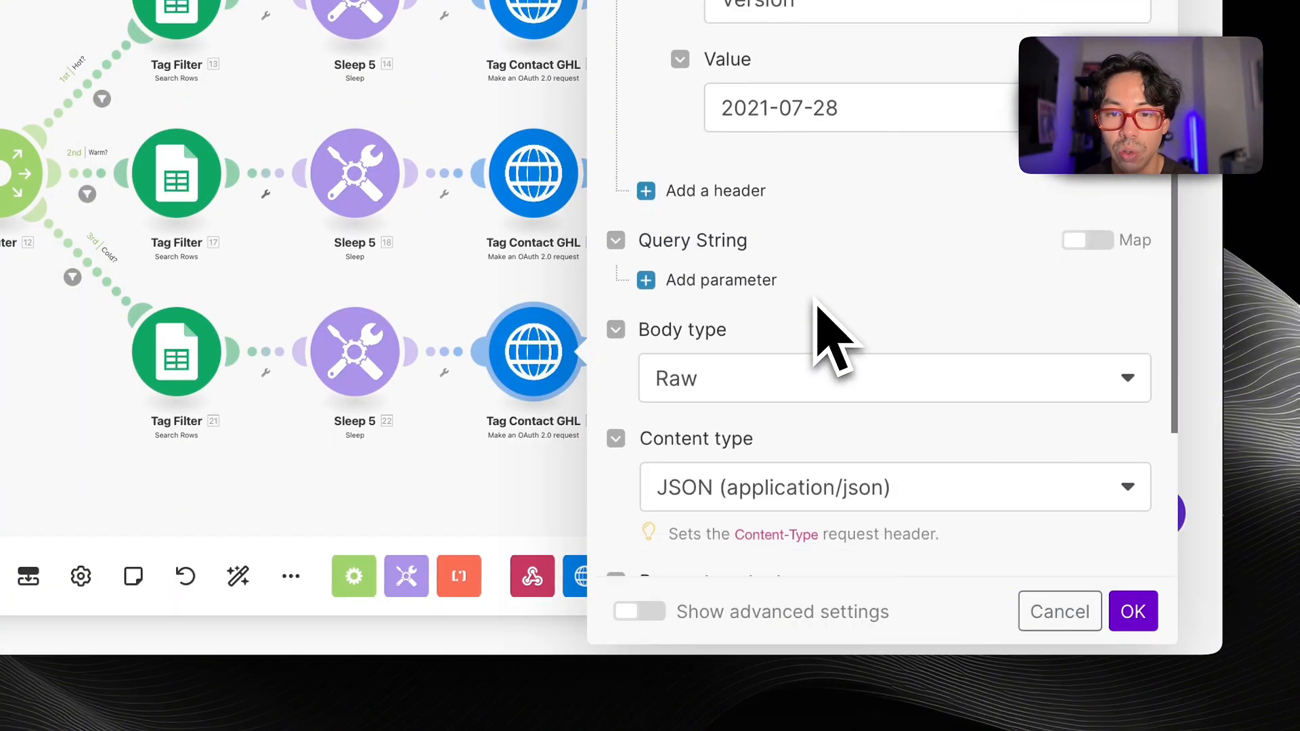
double_click(777, 281)
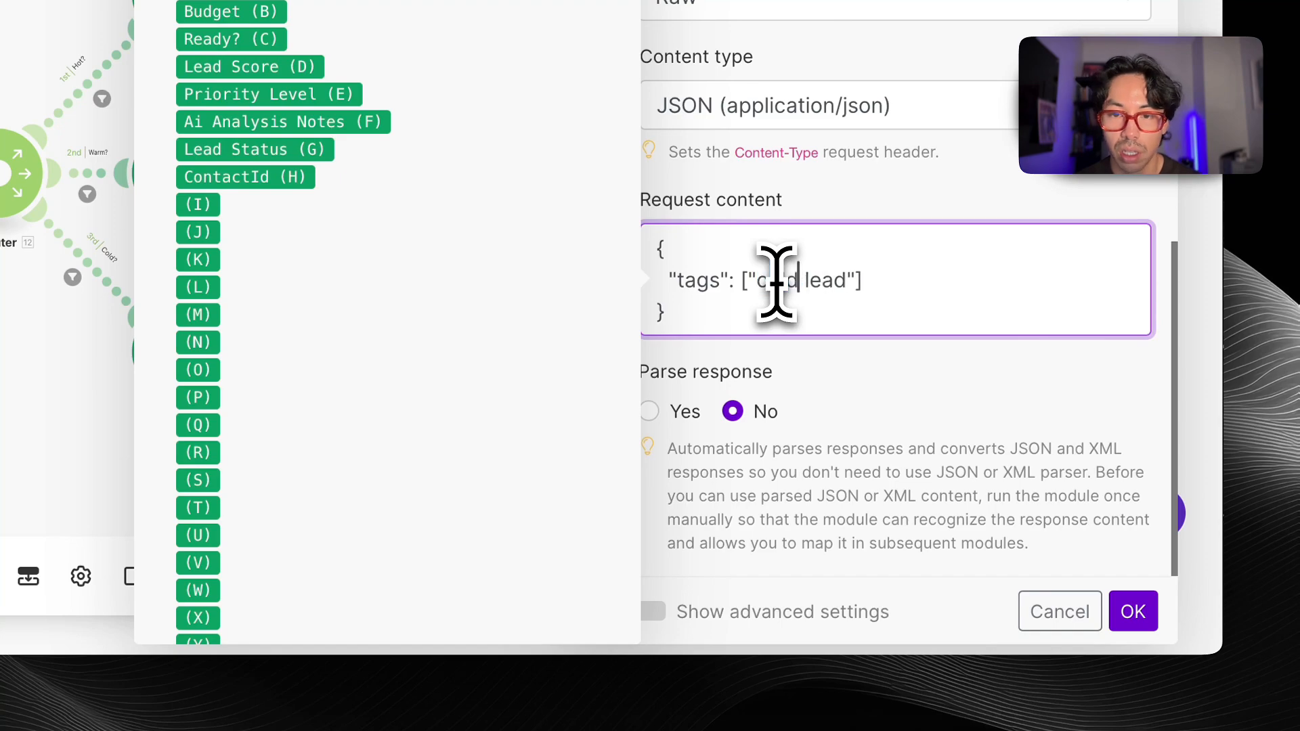
click(1133, 612)
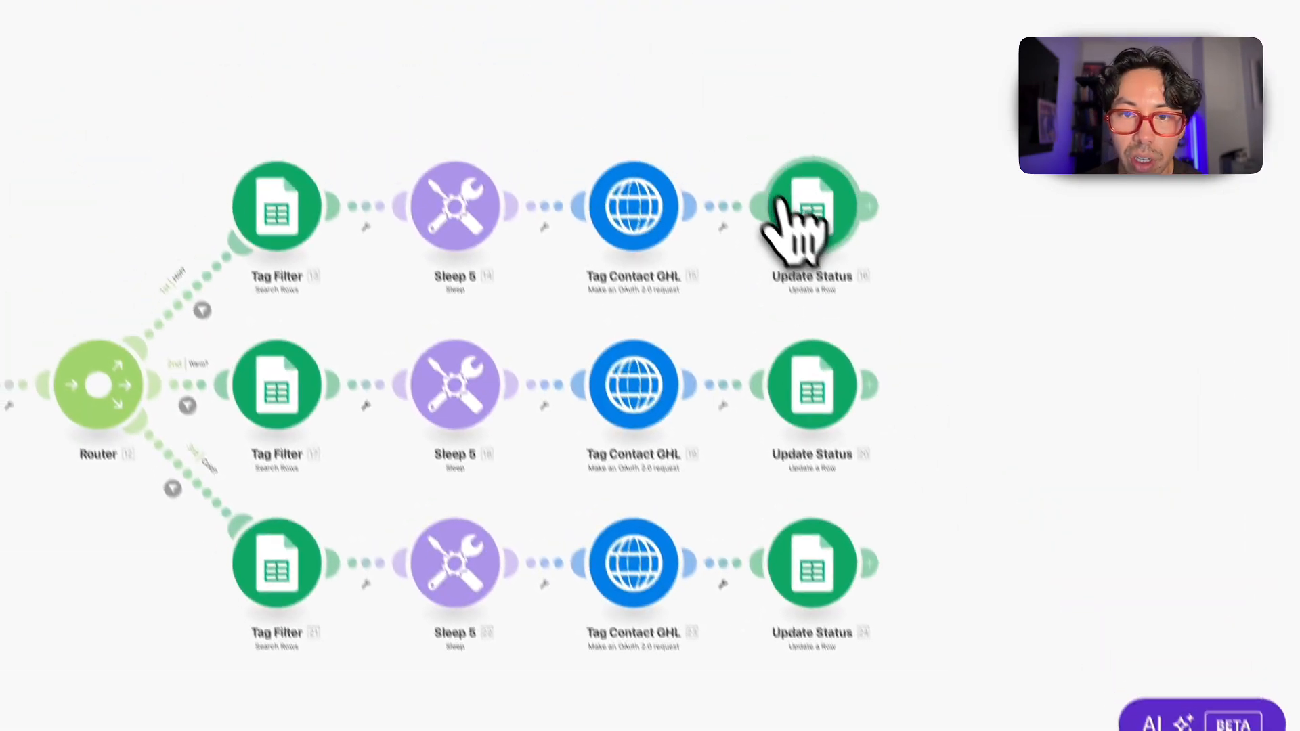
Replace 'Hot' in the middle Update Status module's Lead Status (G) value with its branch's status.
click(708, 40)
scroll(545, 342, down, 5)
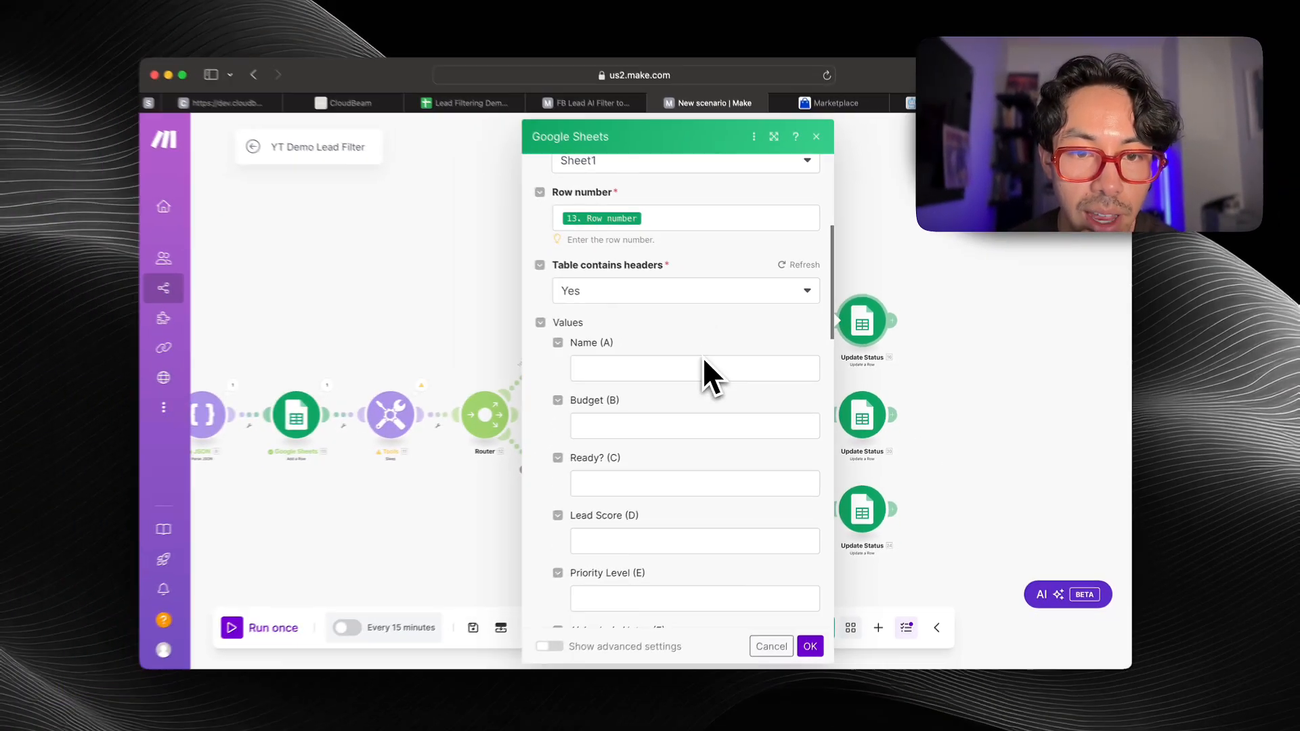
scroll(626, 366, down, 5)
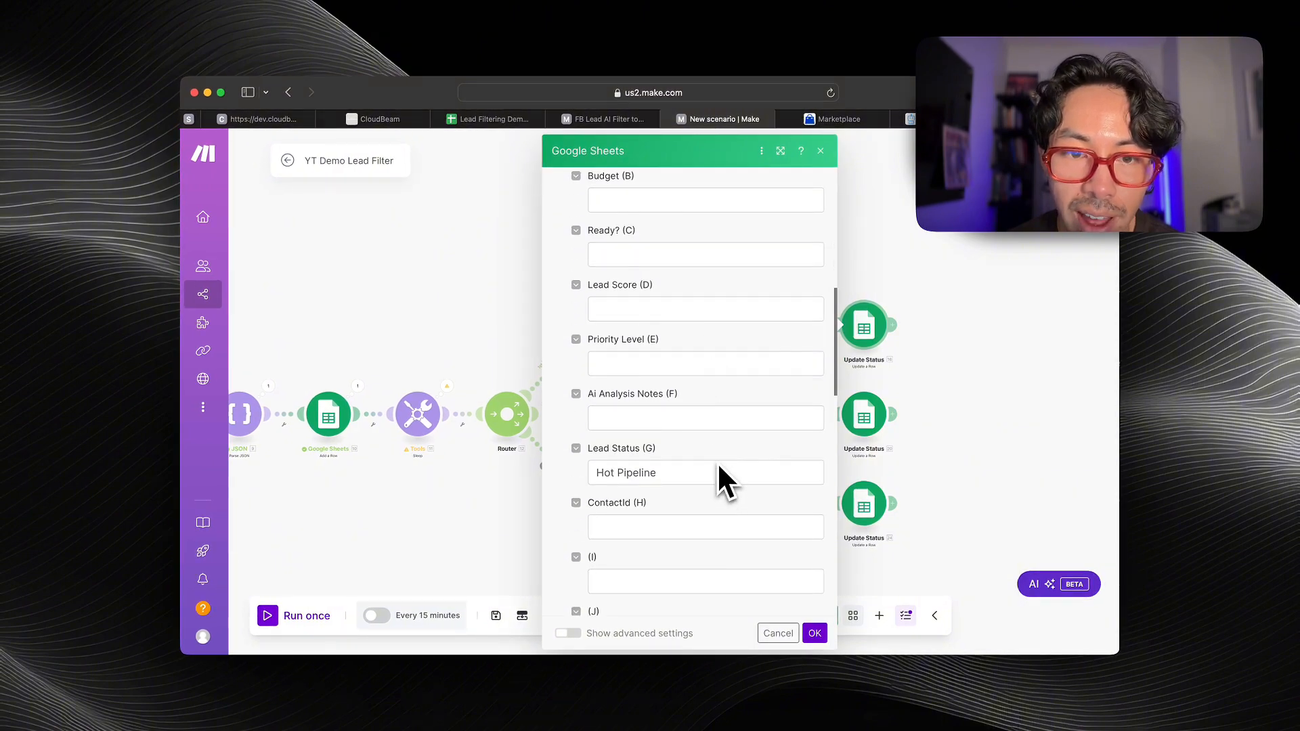
click(862, 409)
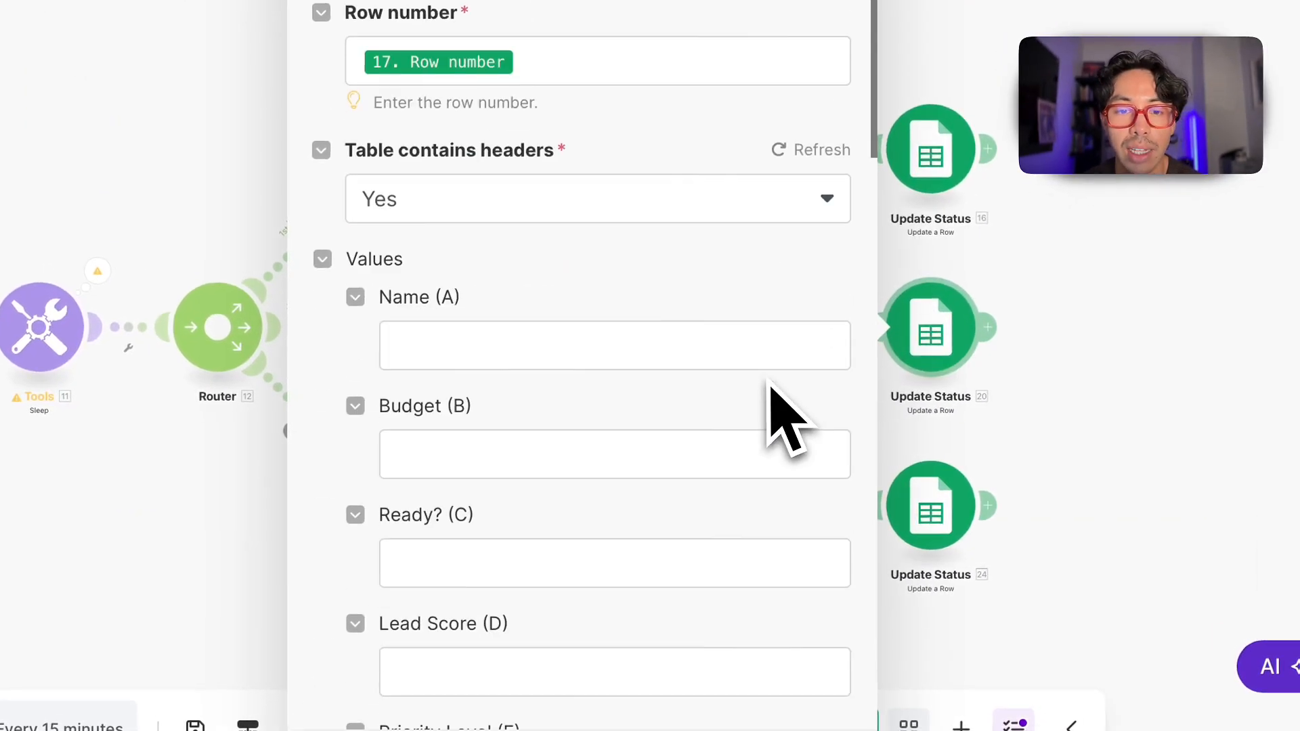
double_click(412, 451)
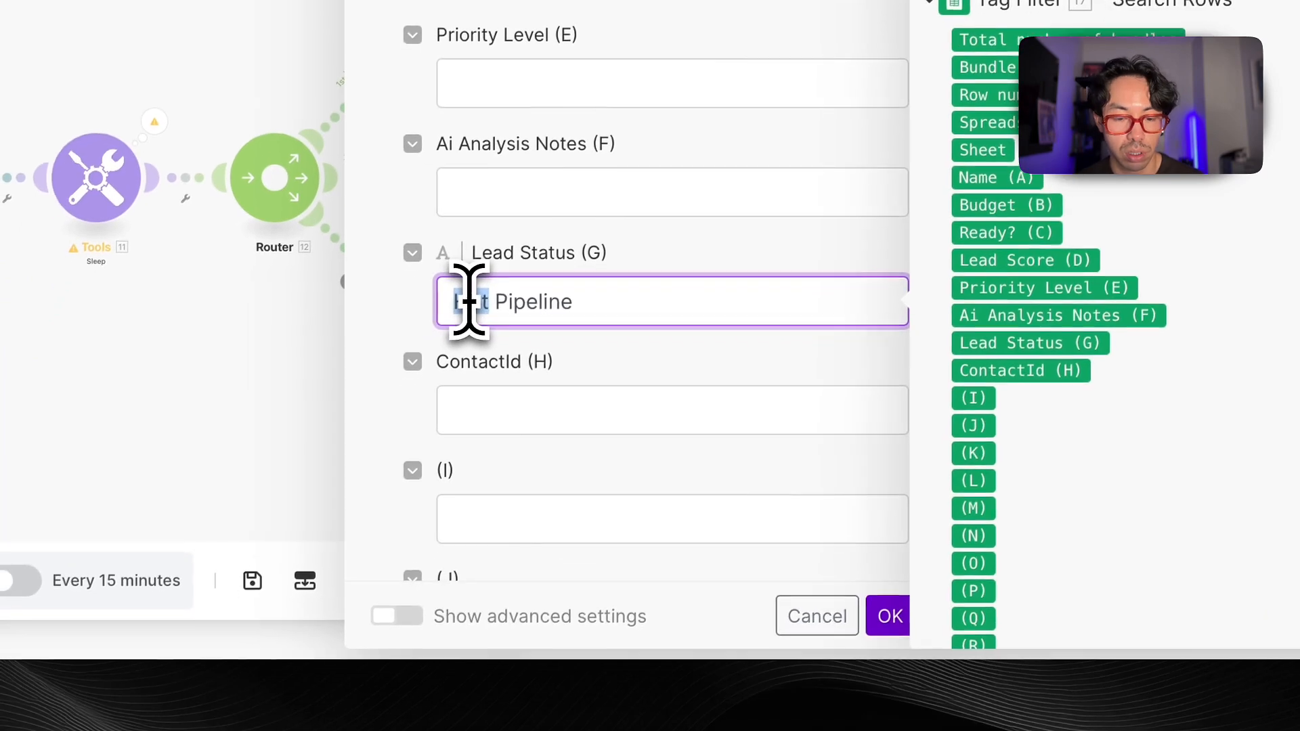
click(891, 611)
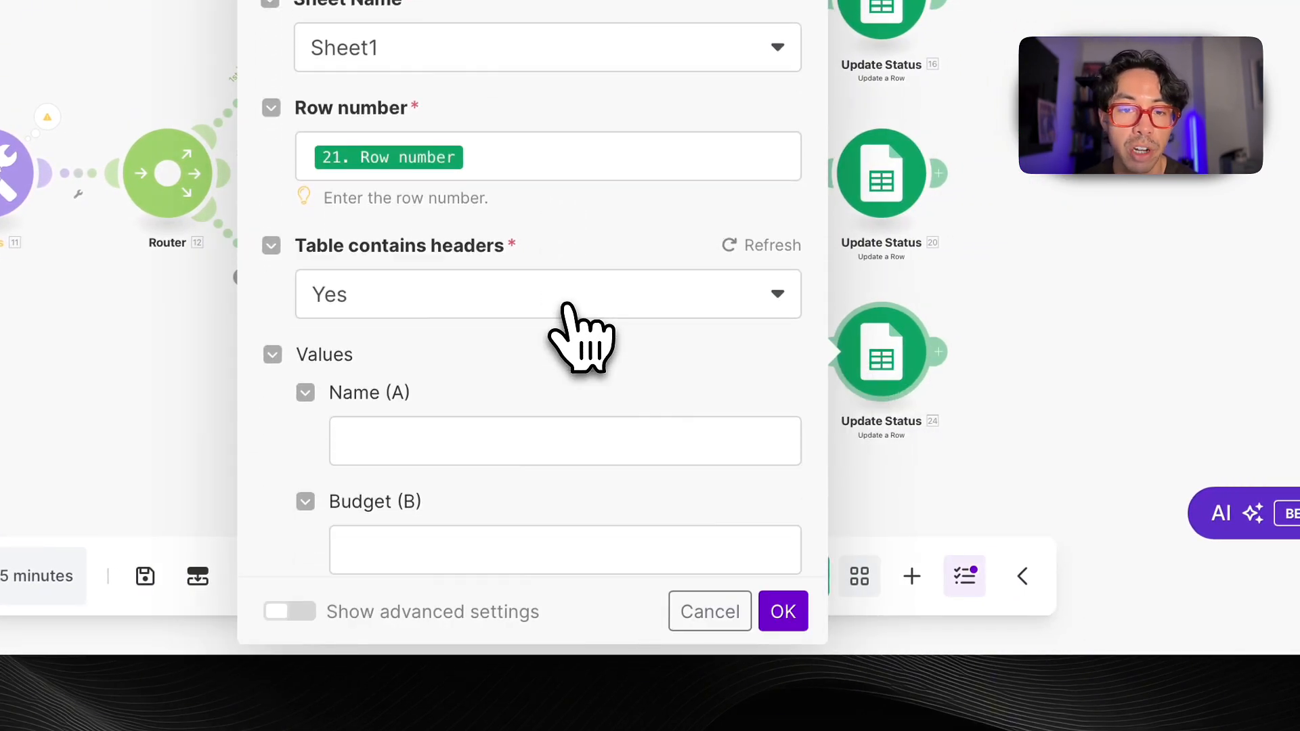
Update the bottom module's Lead Status (G) value likewise and check its mapped Row number.
scroll(566, 312, down, 5)
click(364, 116)
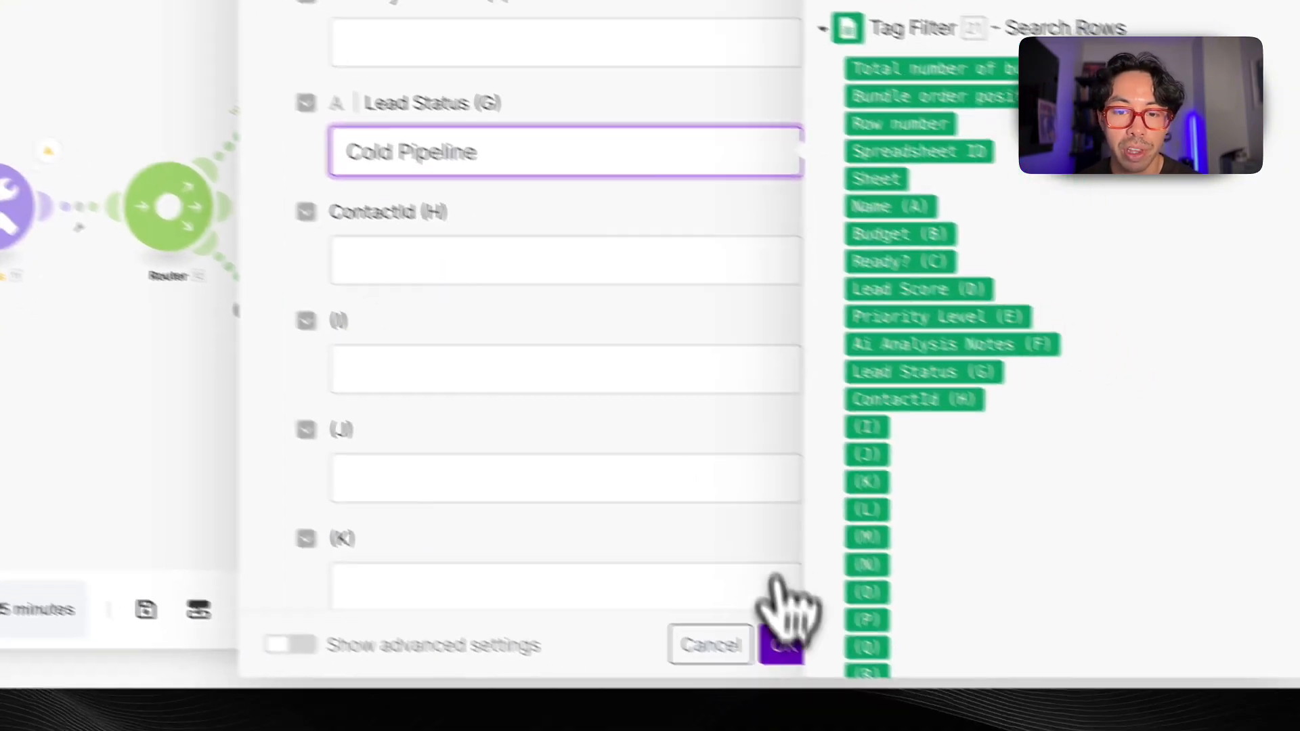
click(907, 700)
click(806, 359)
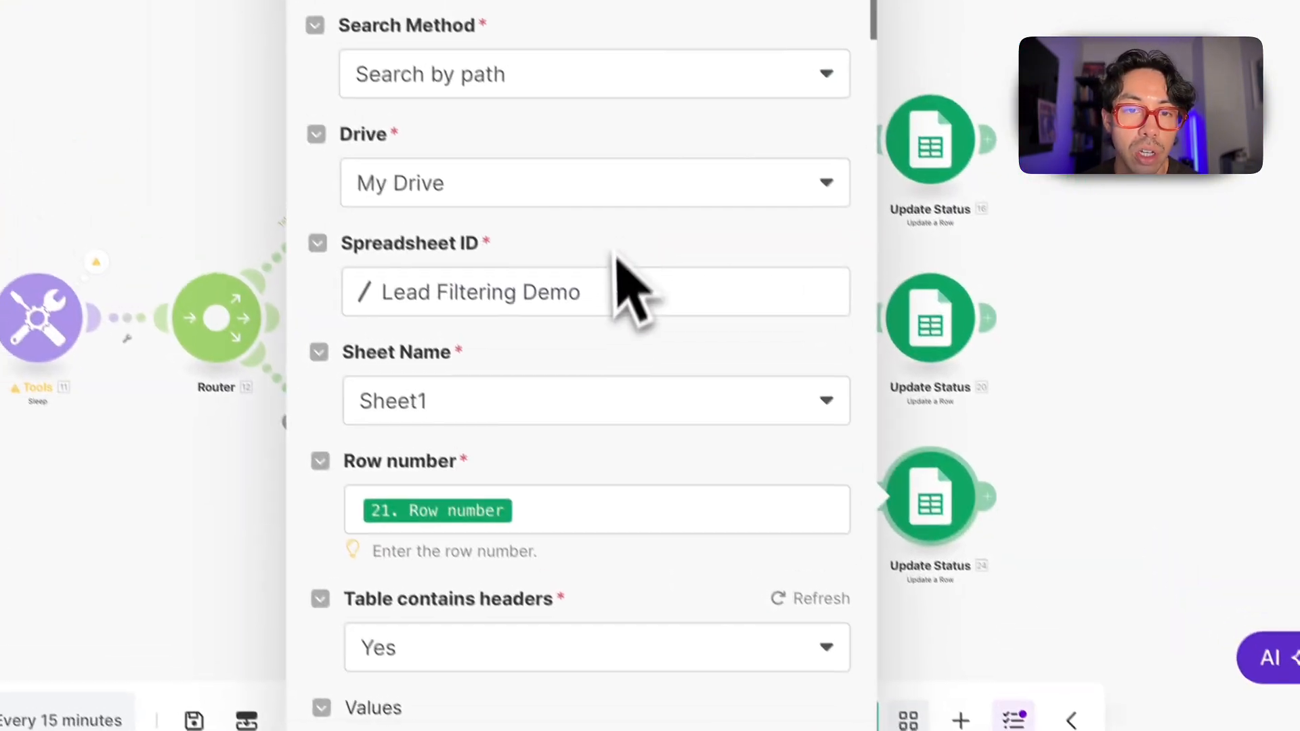
click(593, 509)
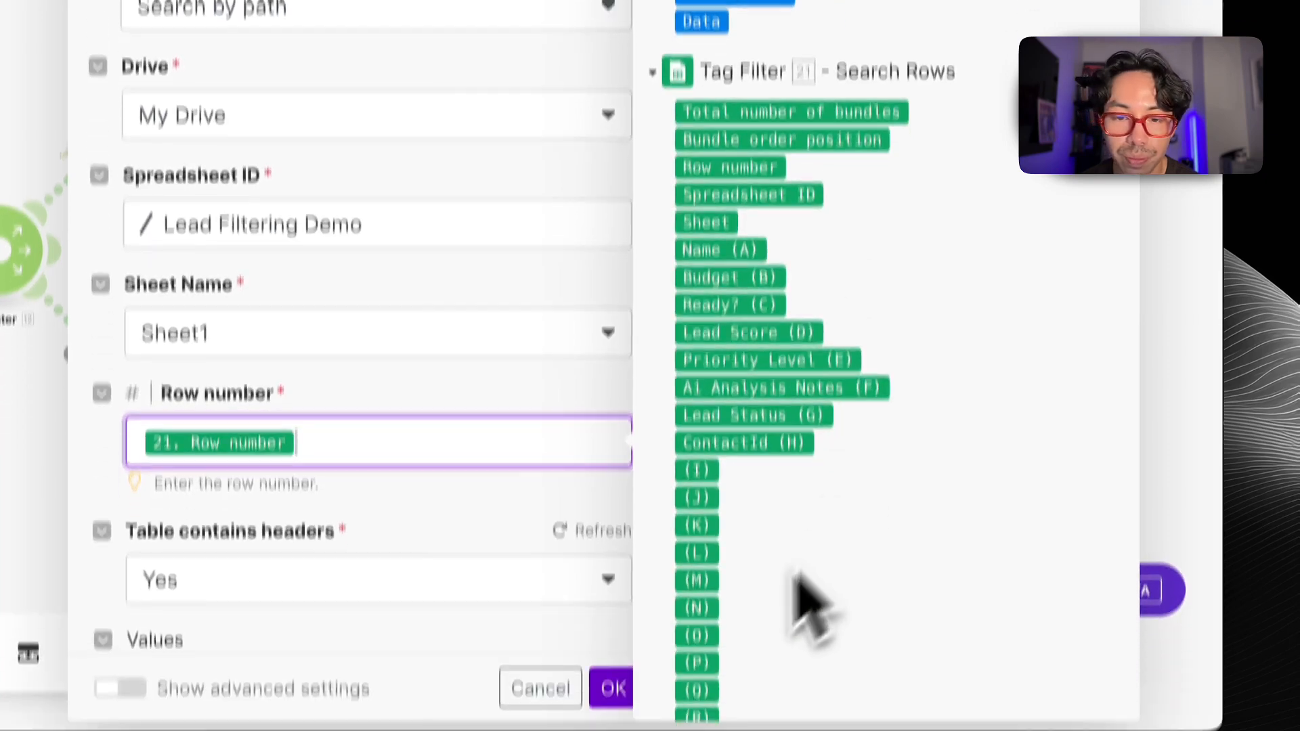
click(609, 688)
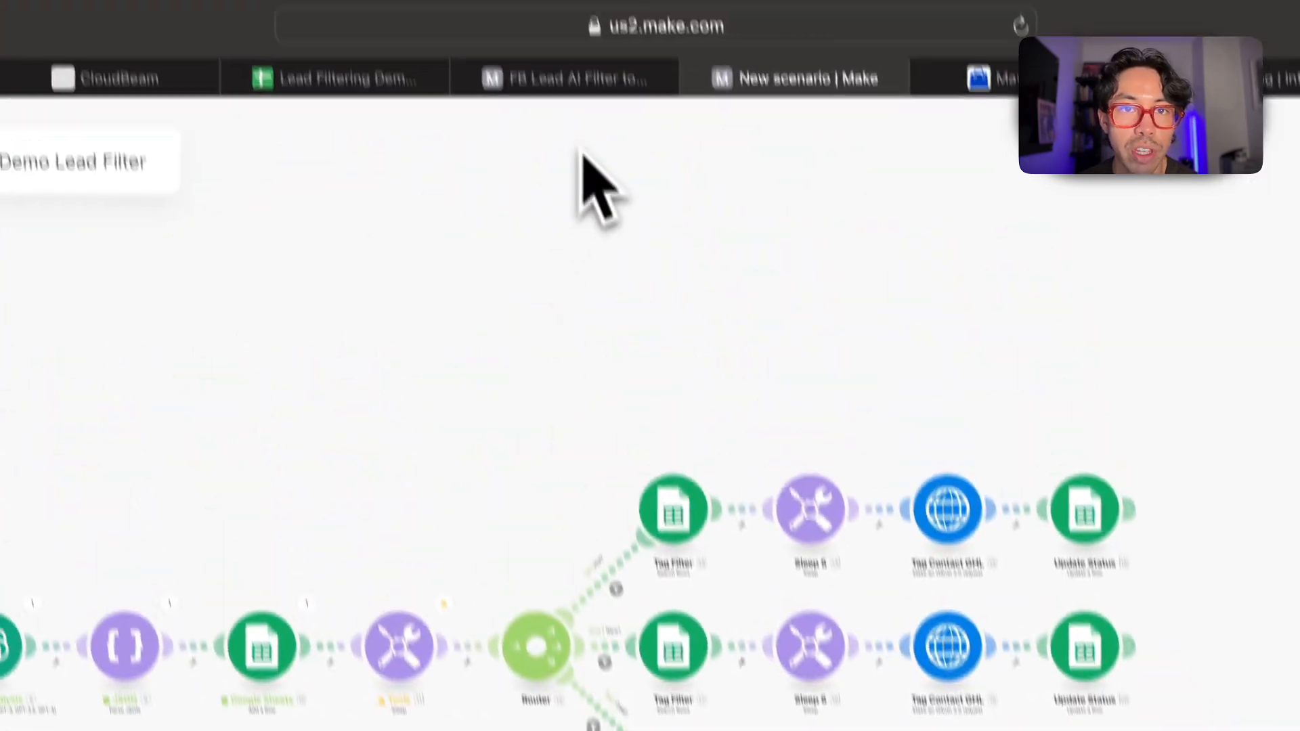
Save the scenario, move the Webhooks trigger beside HTTP, and bring up CloudBeam's access token page.
click(601, 162)
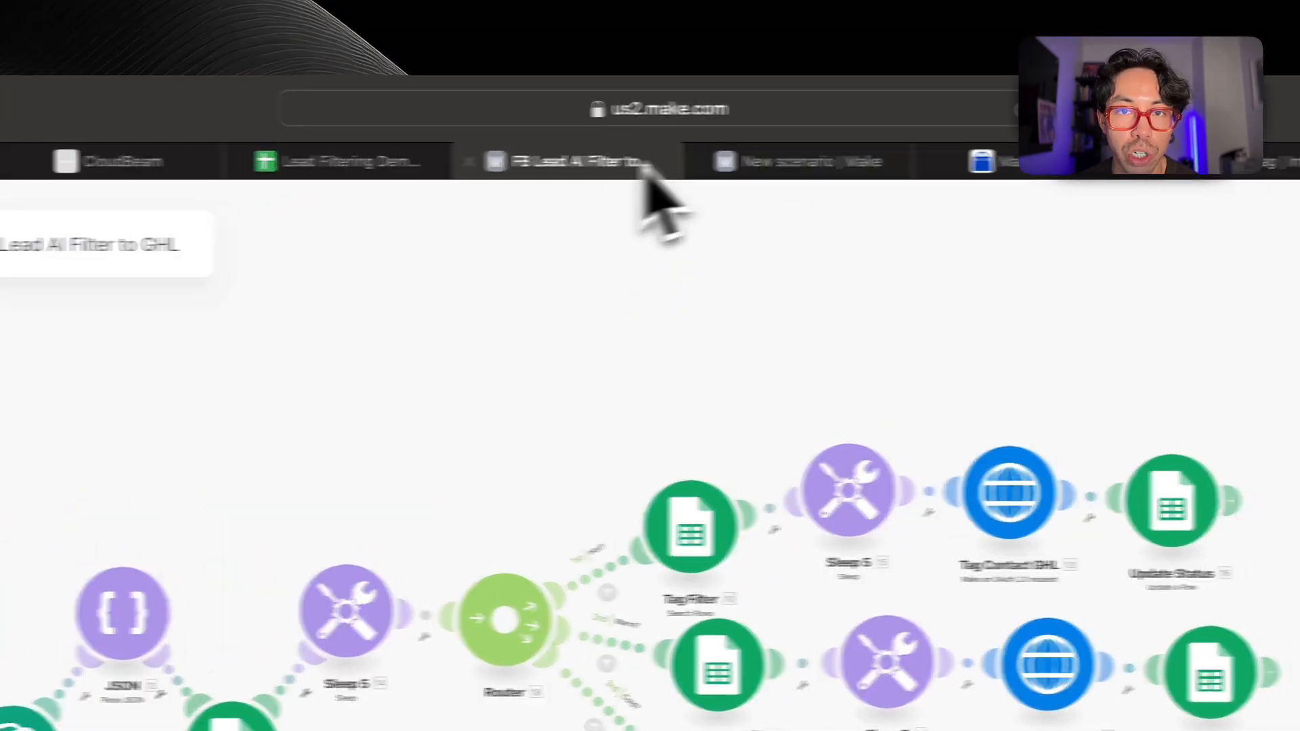
click(670, 176)
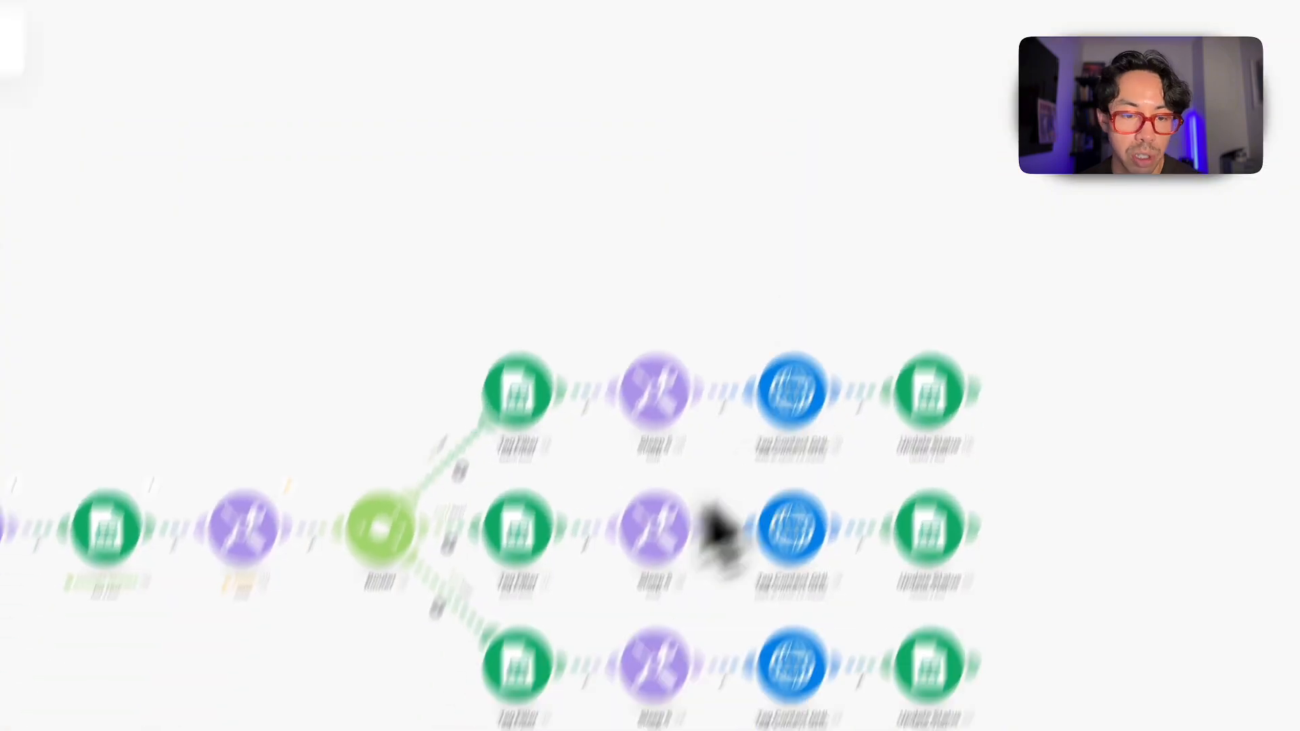
key(super+s)
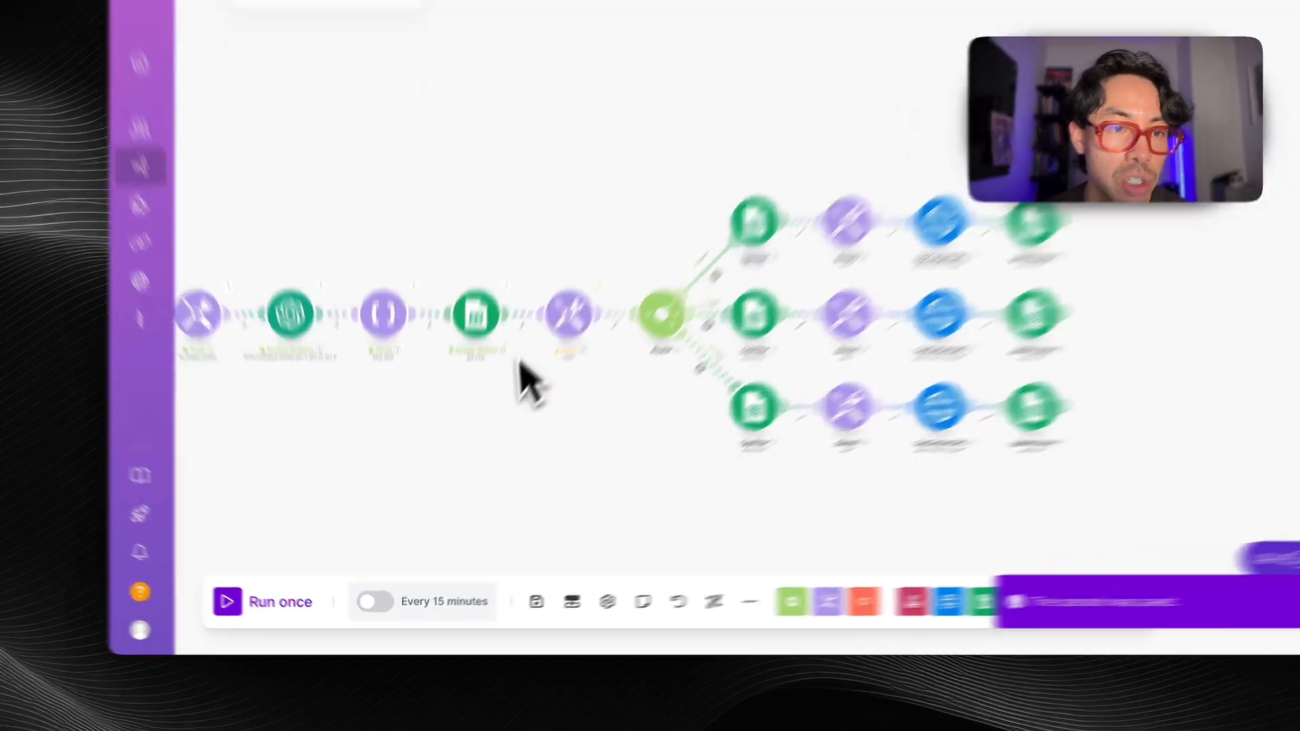
scroll(486, 438, left, 4)
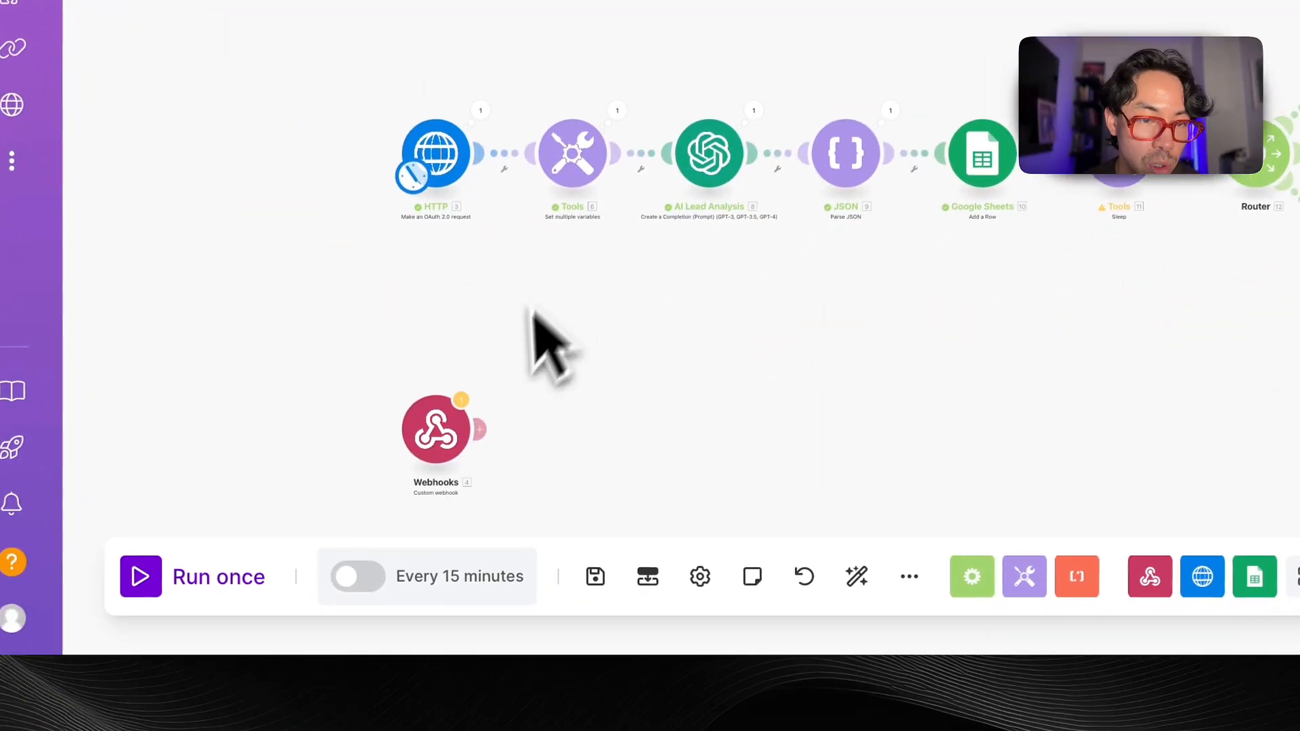
drag(433, 443, 379, 181)
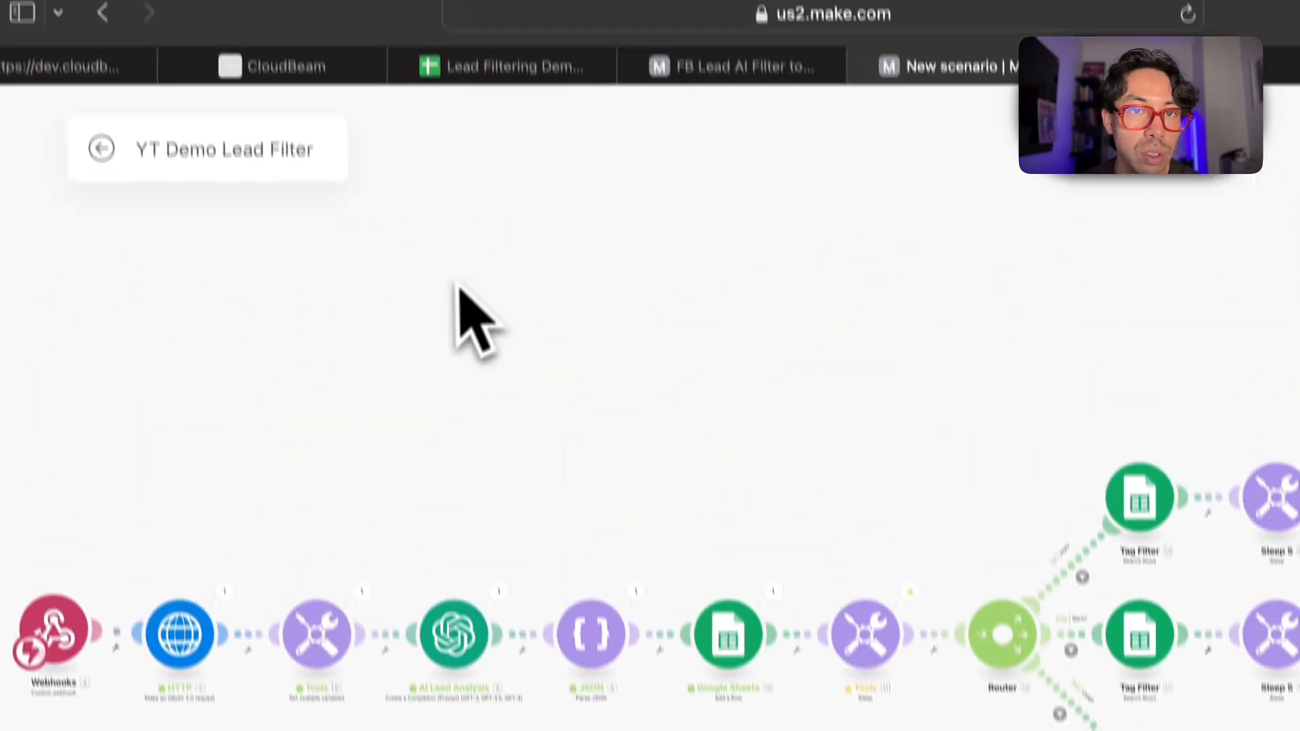
click(755, 71)
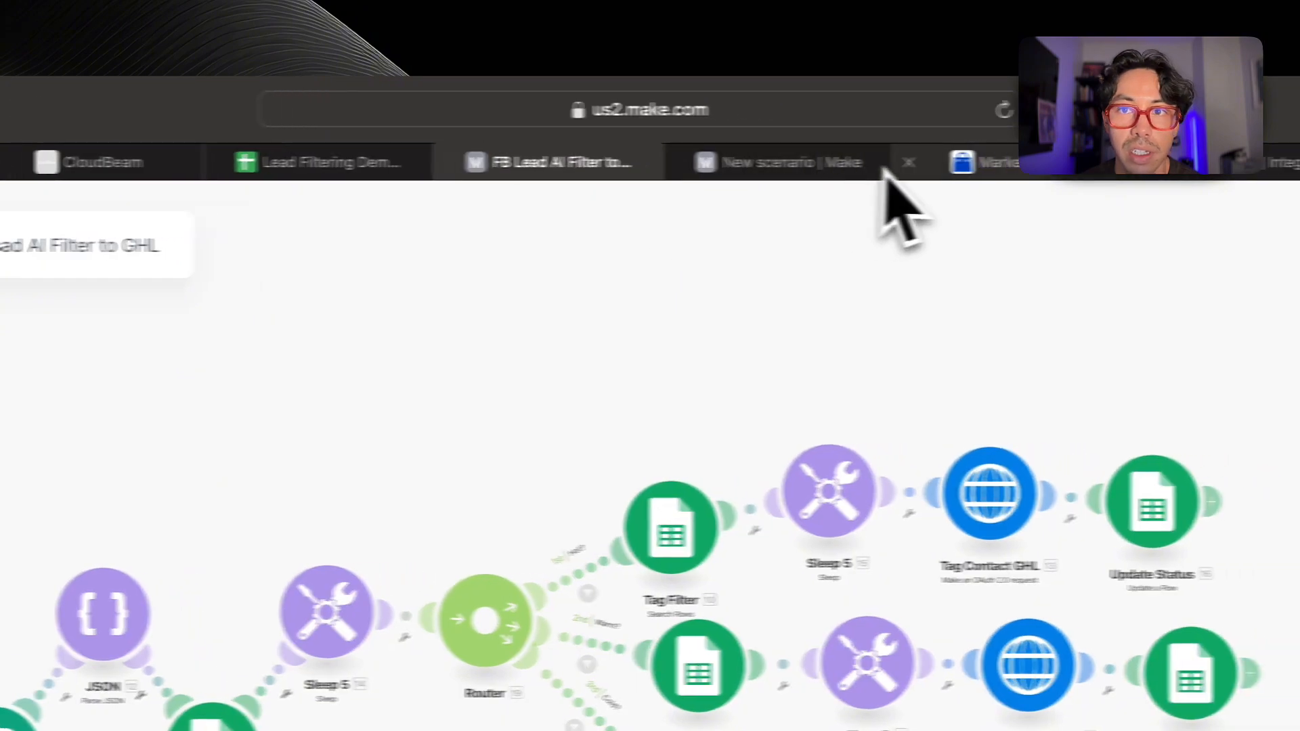
click(101, 162)
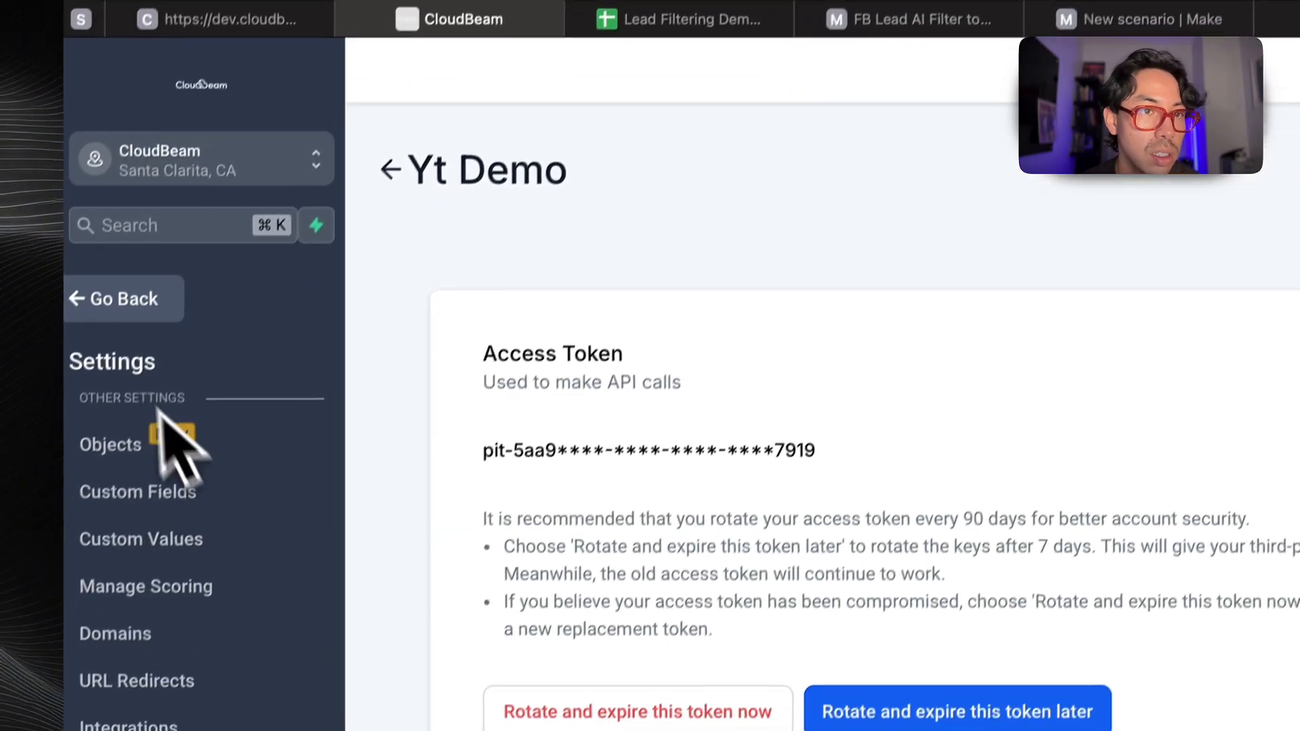
Move the lead form page beside the Make scenario and reload it for a fresh entry.
click(141, 299)
drag(243, 26, 1040, 4)
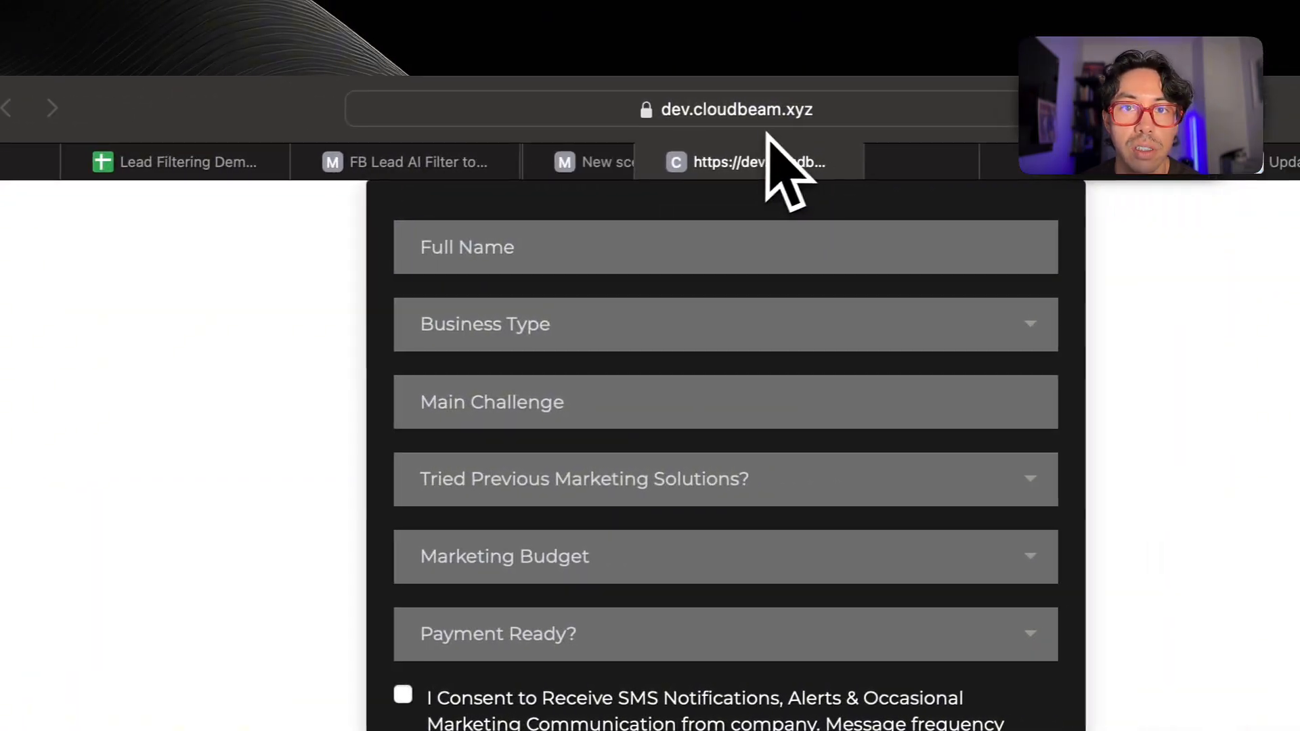
drag(766, 133, 792, 132)
click(914, 109)
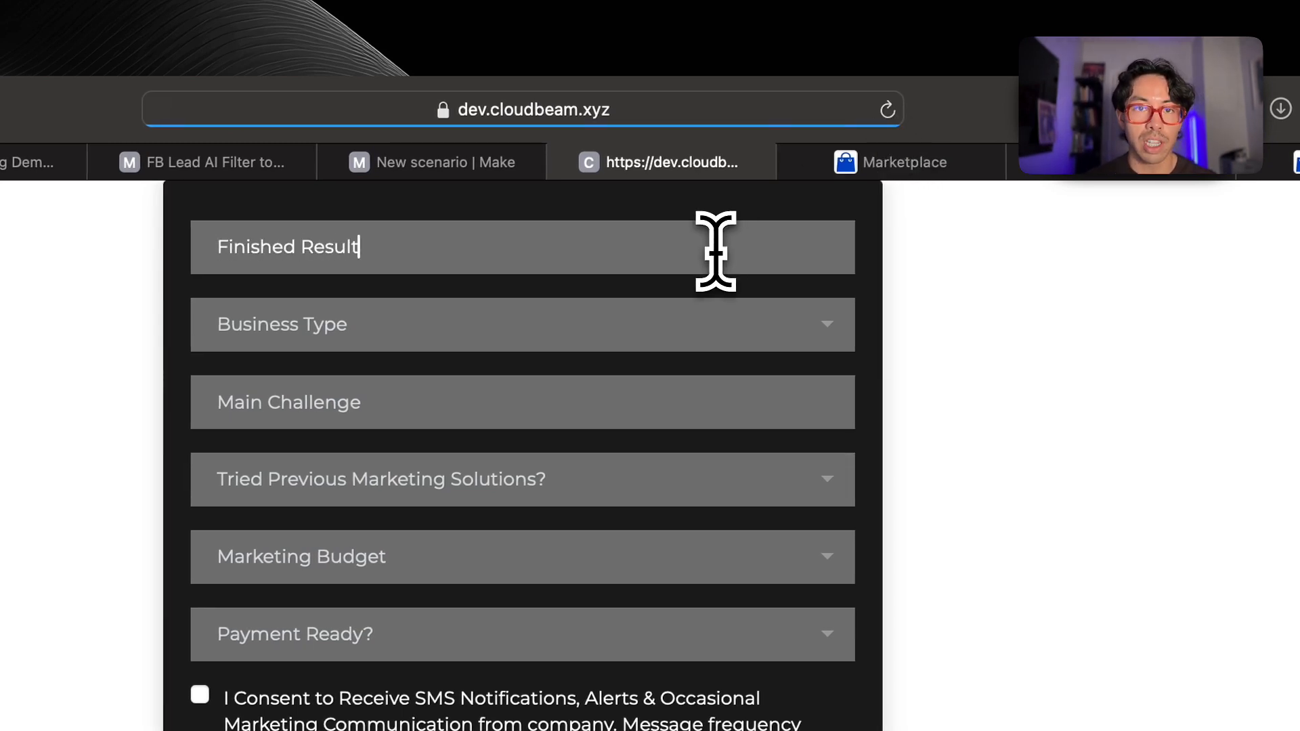
Submit a test lead: Local Service Business, Yes to previous marketing, 10k - 20k budget, paying now.
click(697, 318)
click(501, 414)
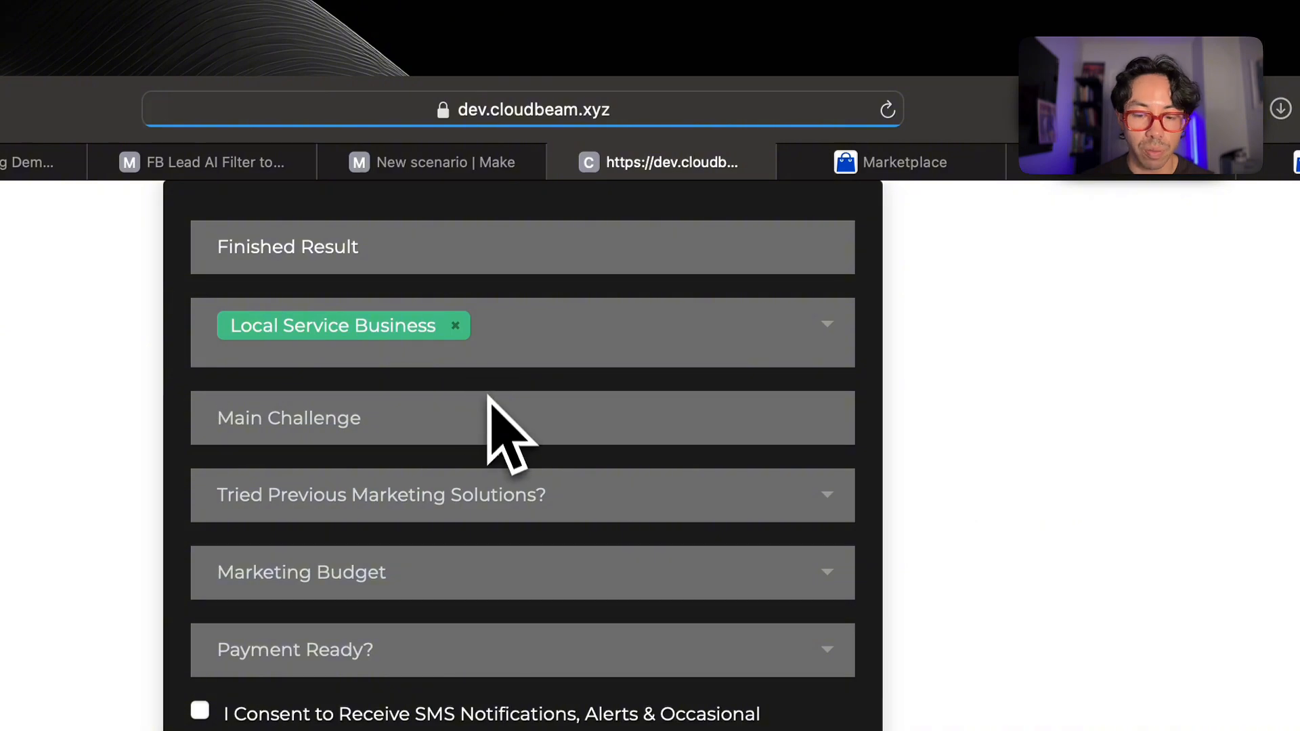
click(436, 489)
click(406, 542)
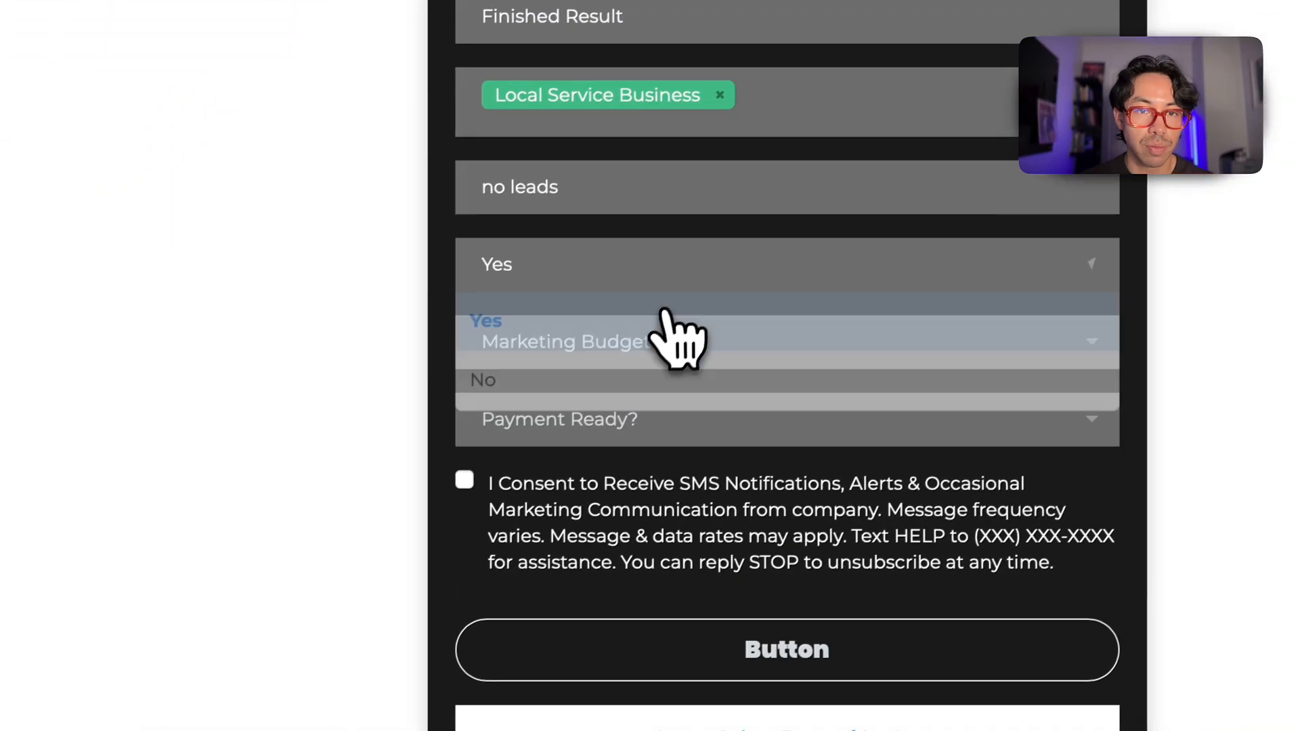
click(405, 512)
click(673, 308)
click(660, 339)
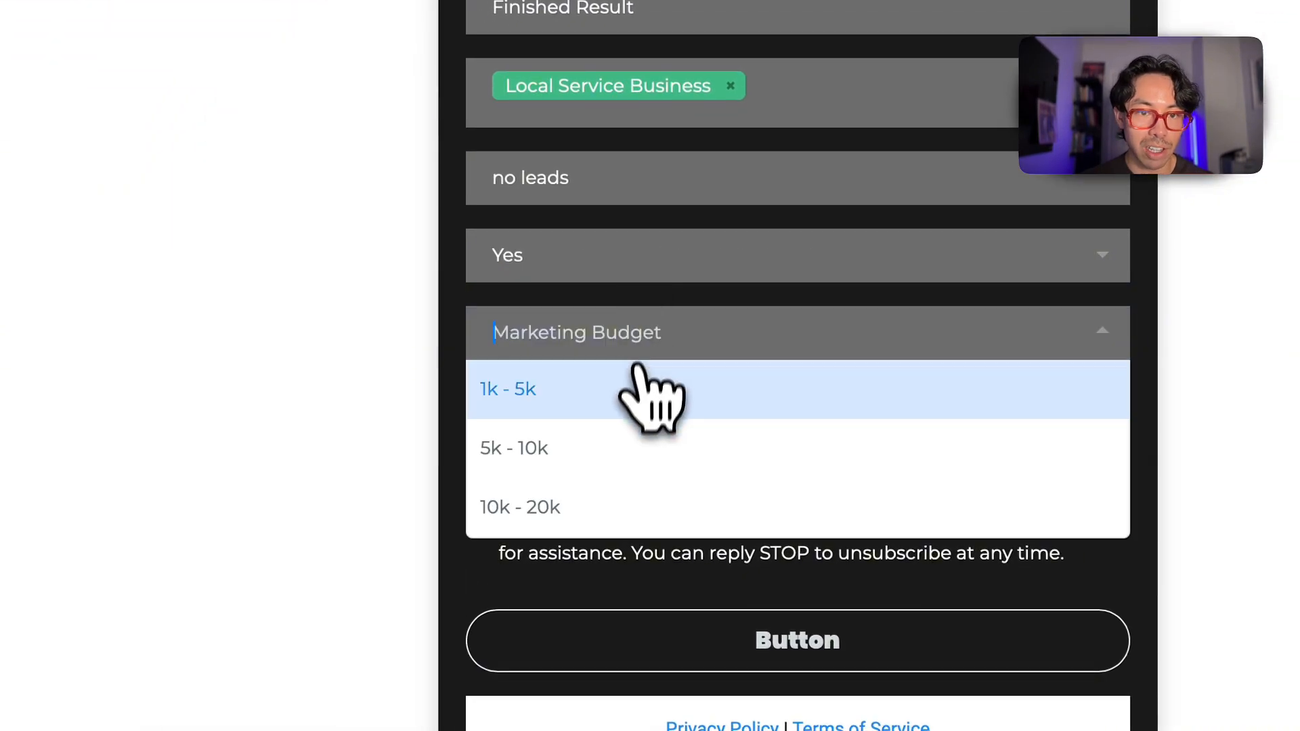
click(606, 514)
click(609, 413)
click(618, 465)
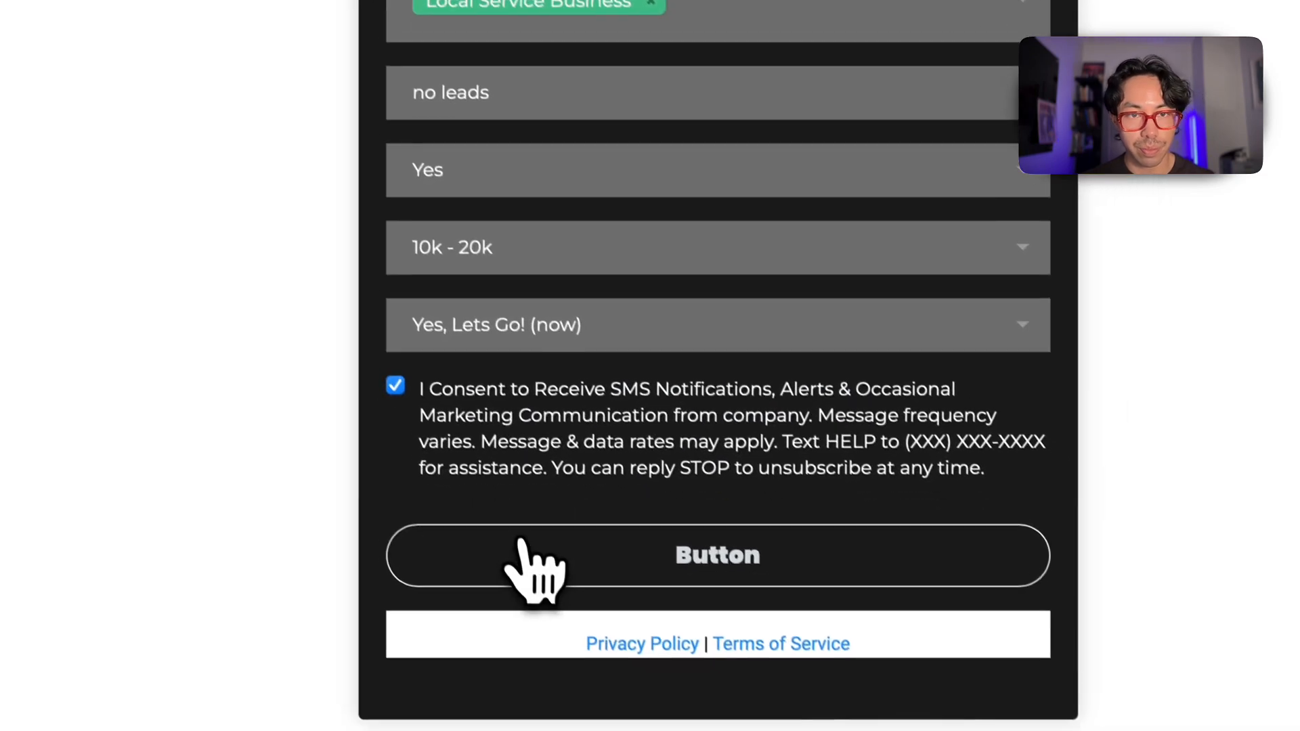
click(612, 640)
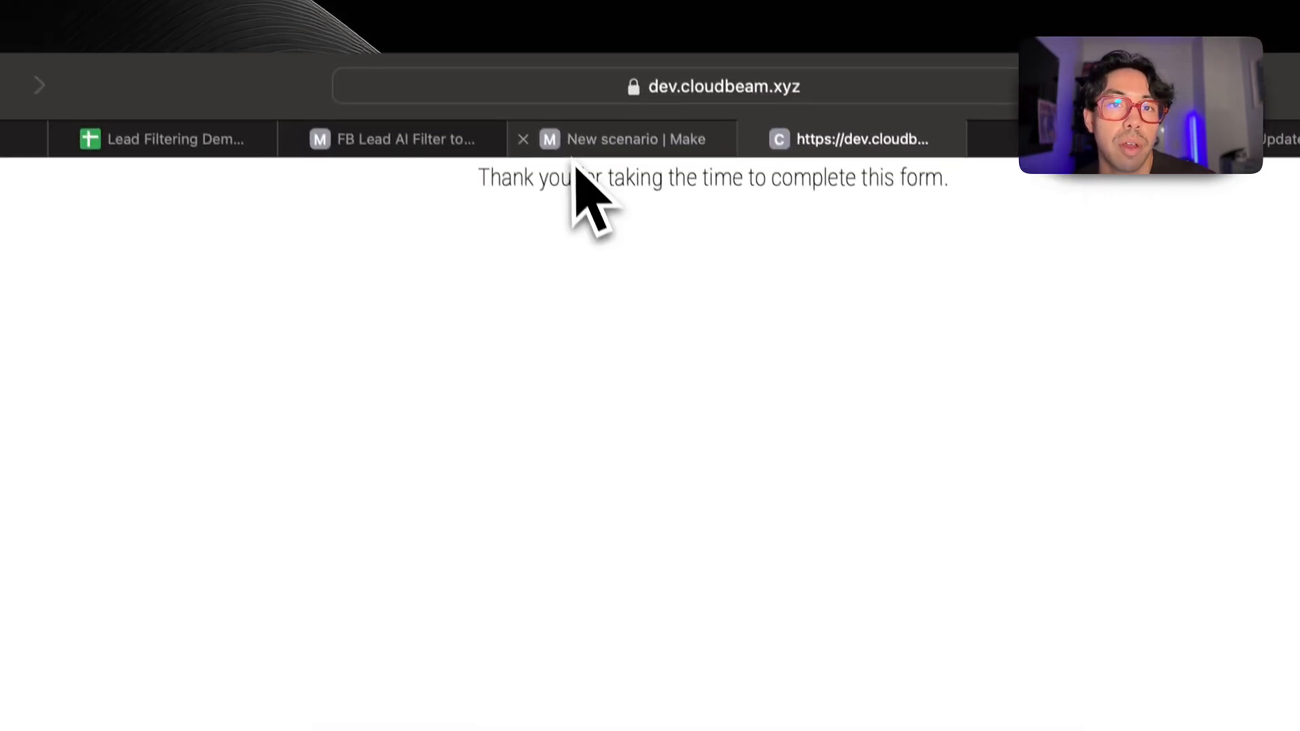
Run the YT Demo Lead Filter scenario once, then reload the lead form for another entry.
click(572, 155)
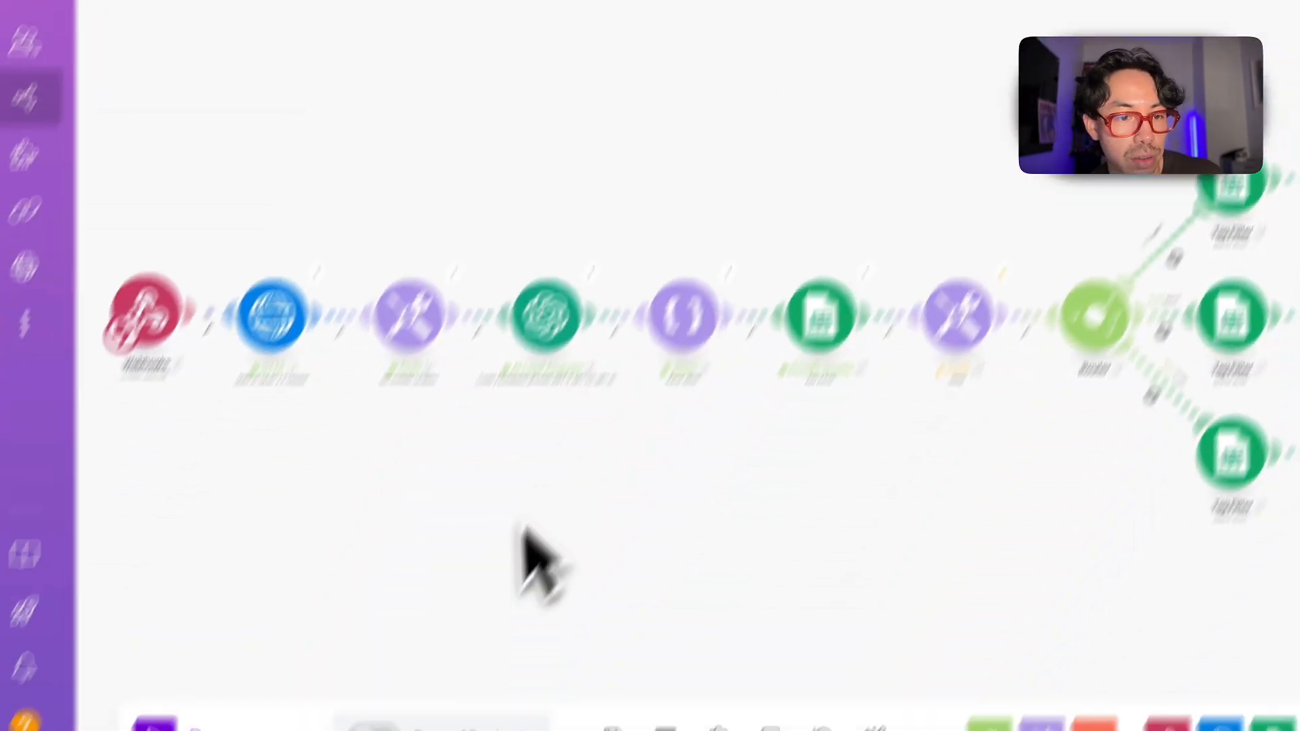
click(245, 592)
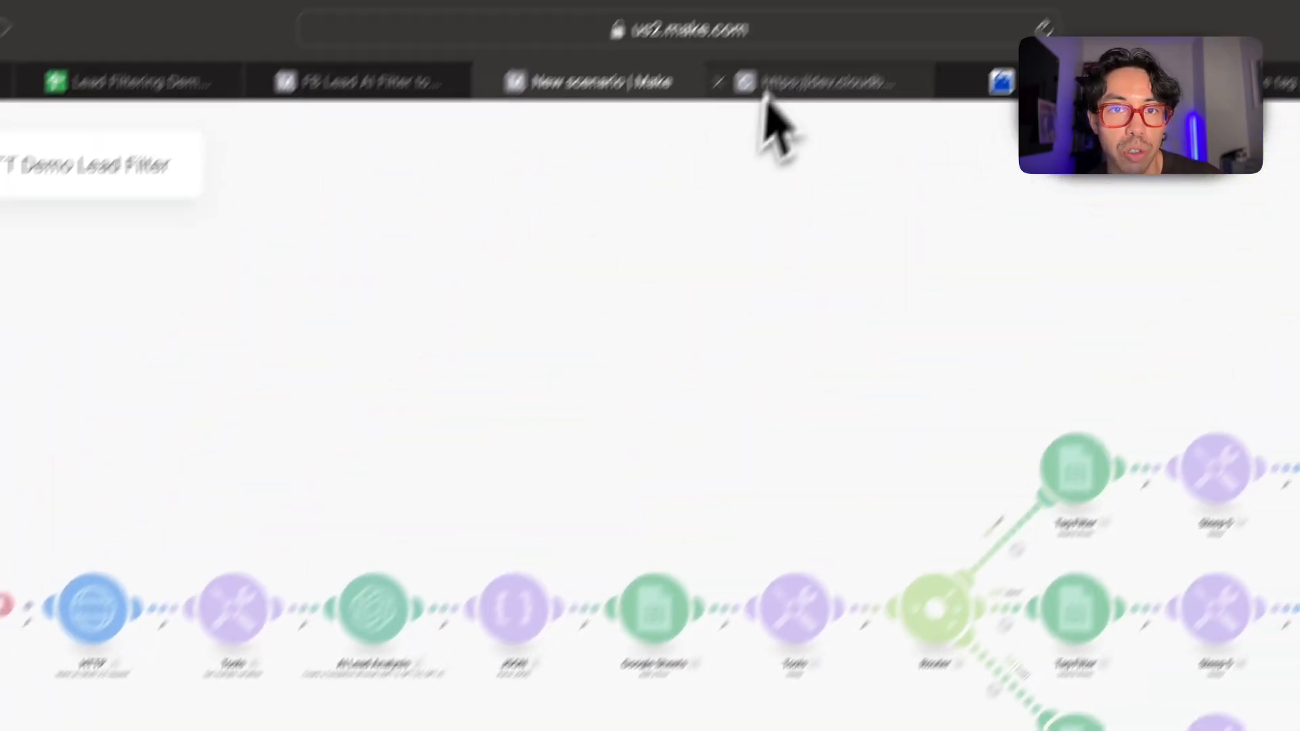
click(772, 85)
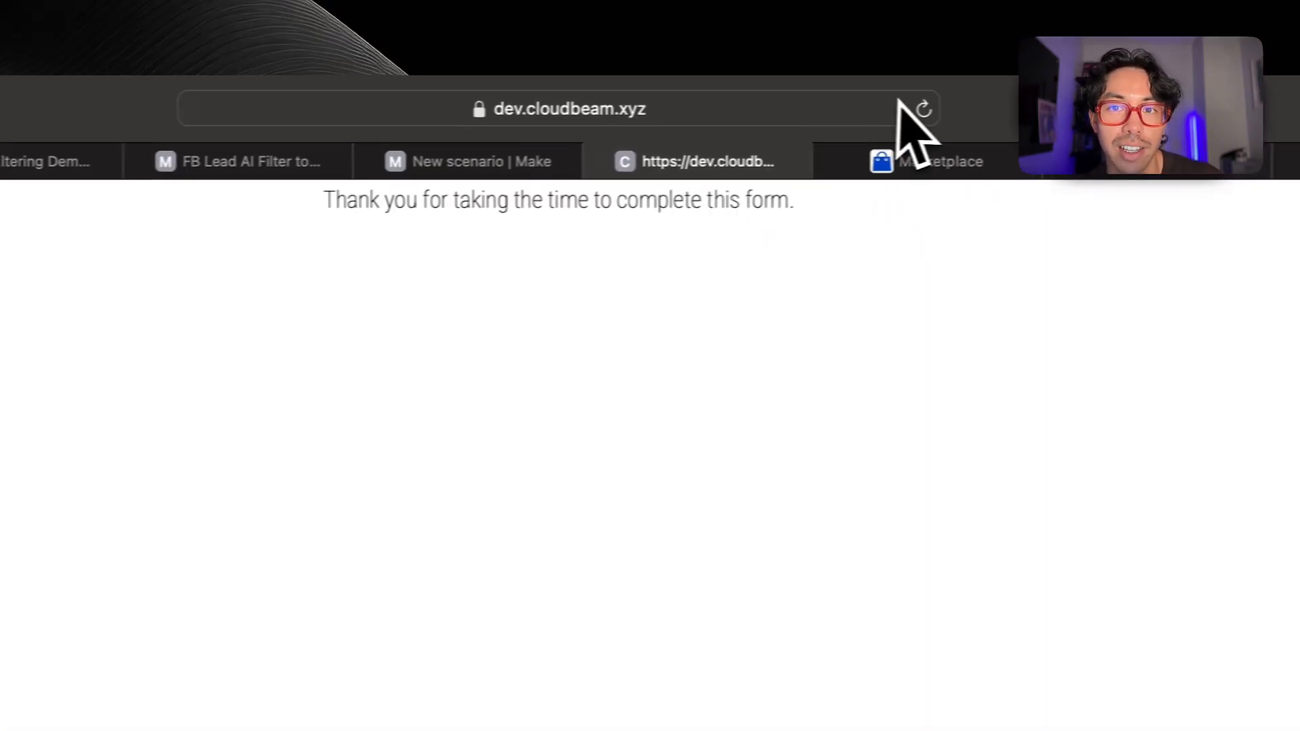
click(1043, 29)
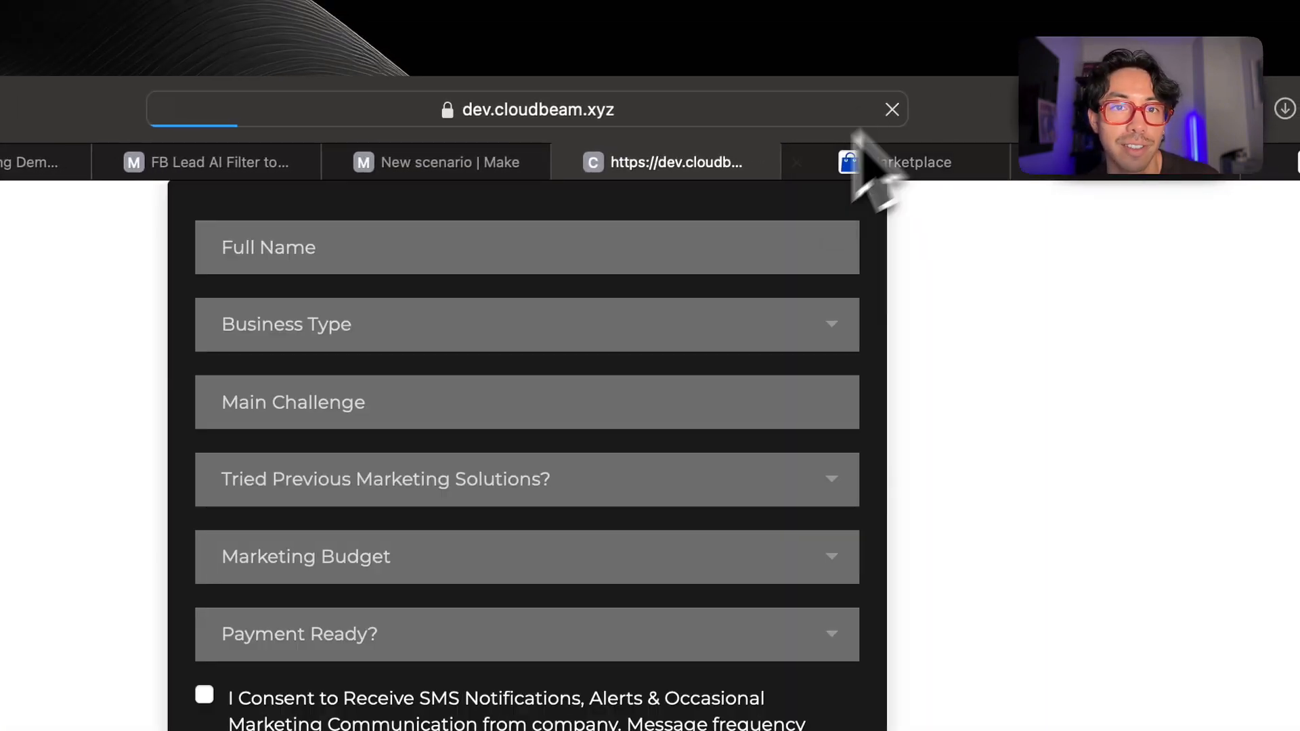
Submit lead 'Hottest Lead Around': Local Service Business, no previous marketing, 10k - 20k budget, paying now.
click(485, 271)
text(Hottest Lead Around)
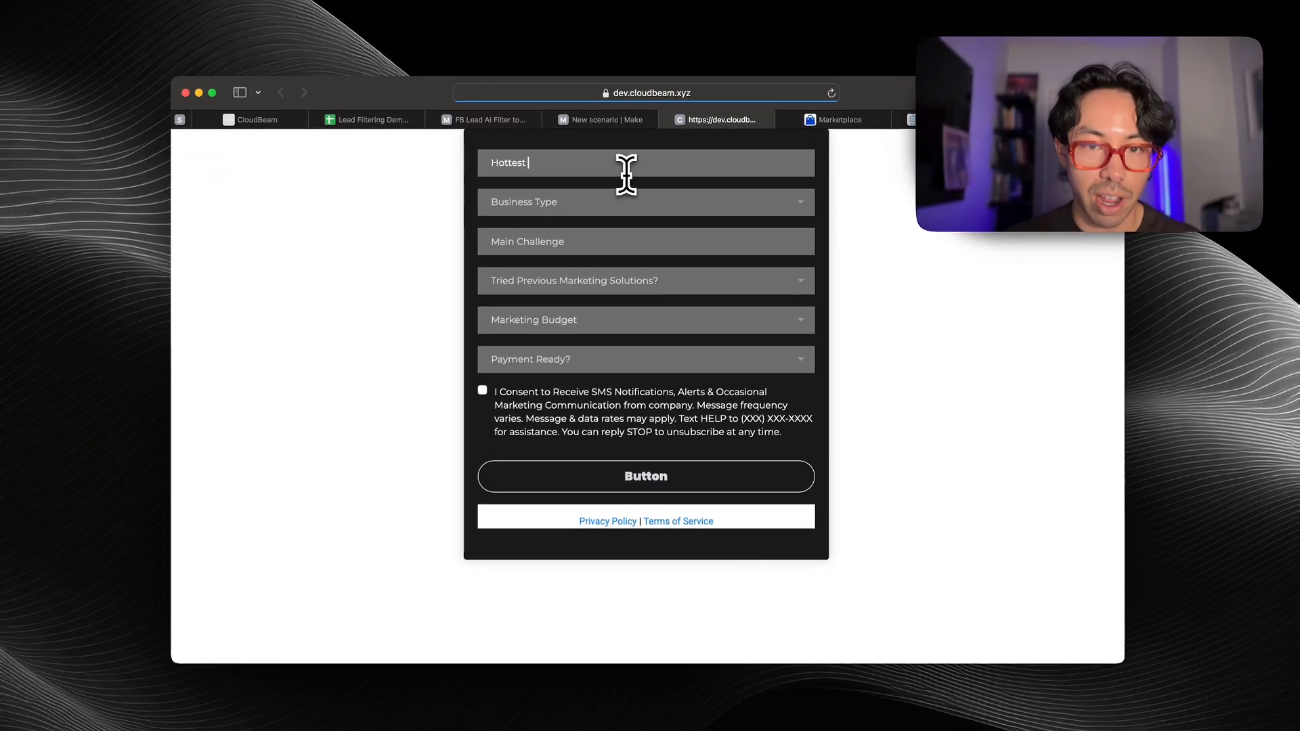
click(609, 199)
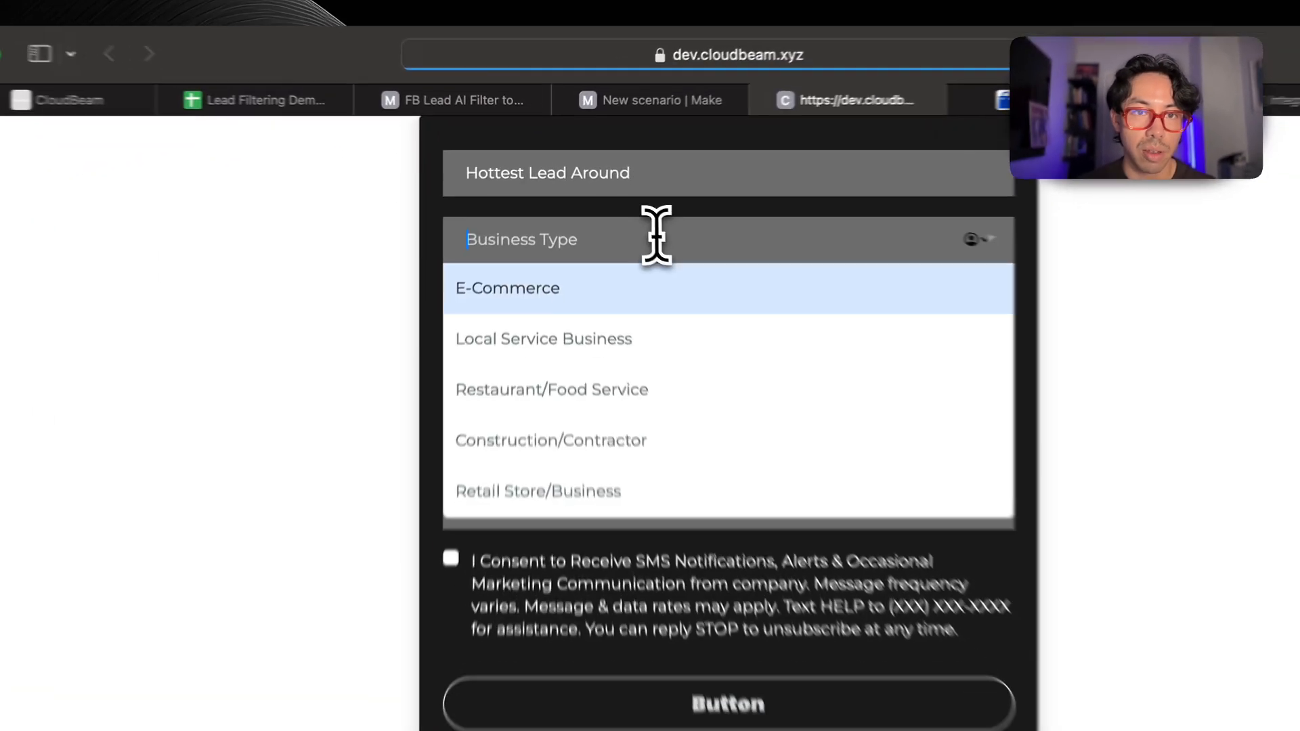
click(572, 254)
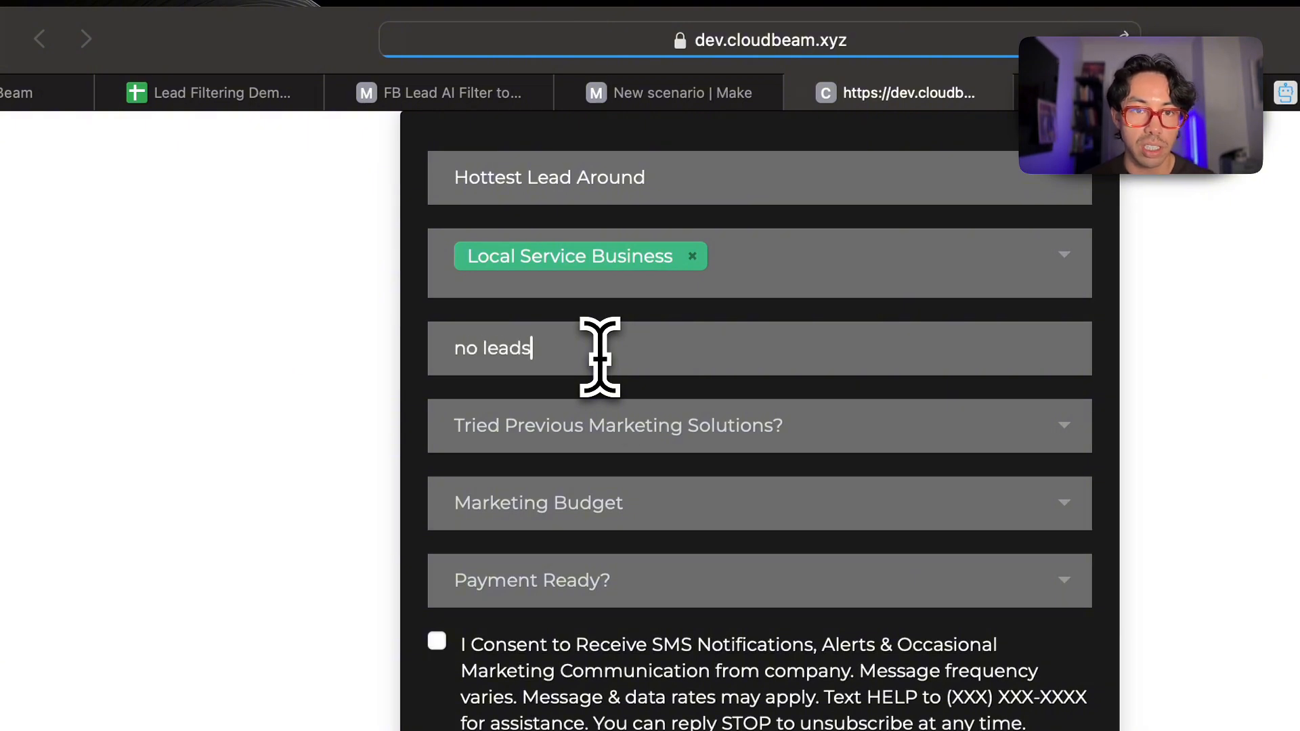
click(542, 436)
click(535, 540)
click(532, 511)
click(533, 677)
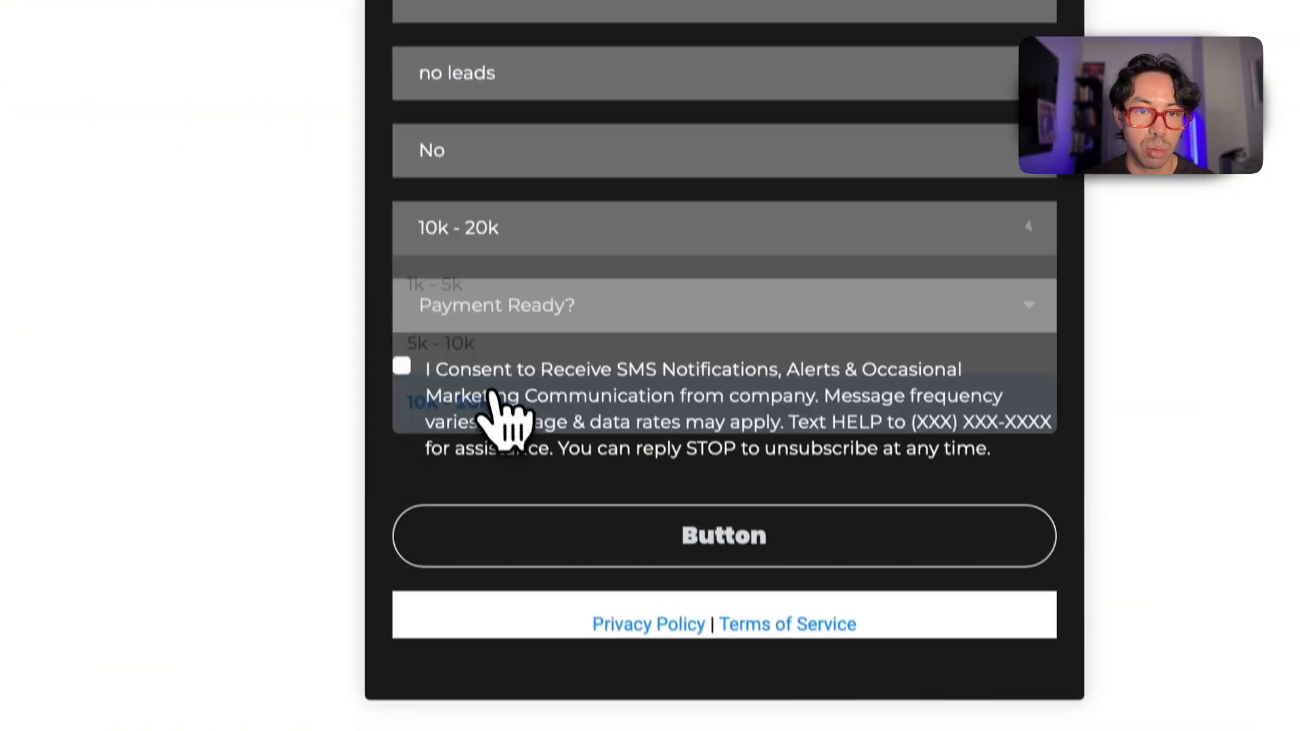
click(541, 320)
click(550, 365)
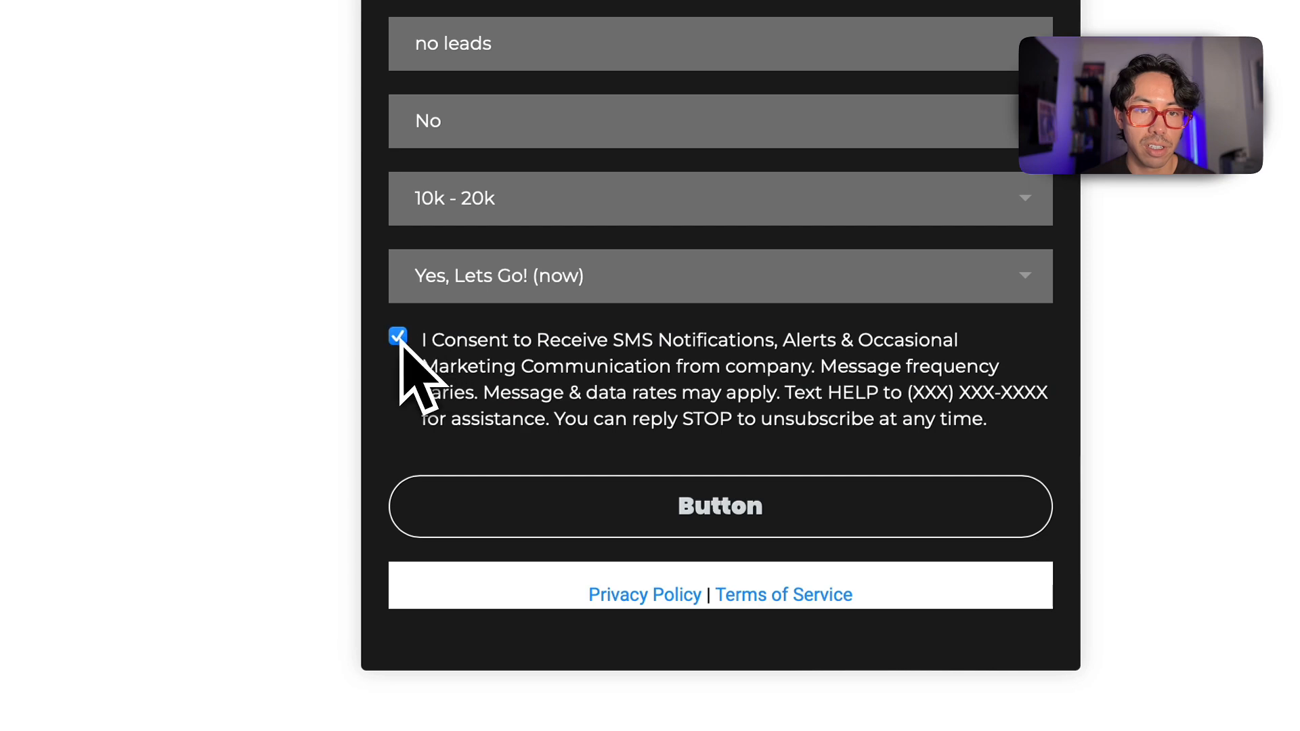
click(522, 494)
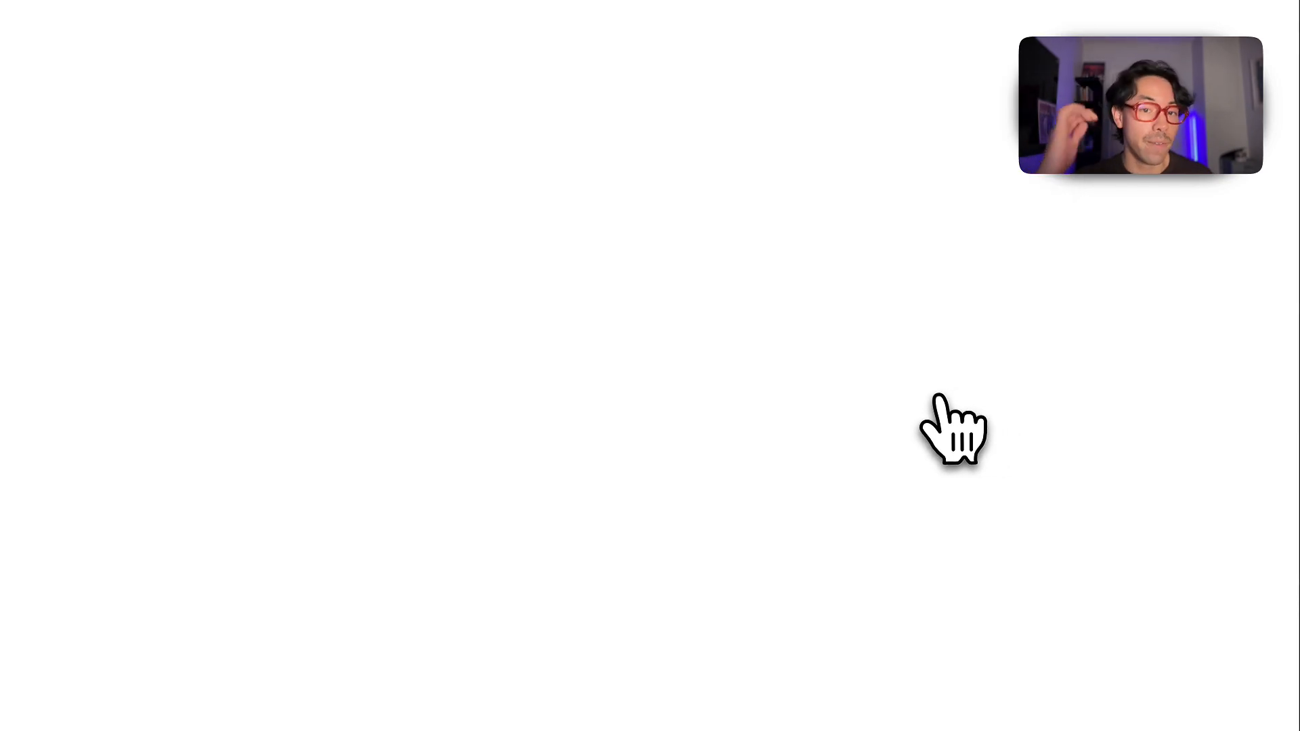
Watch the running scenario route the new lead, then go to the Lead Filtering Demo sheet.
click(487, 169)
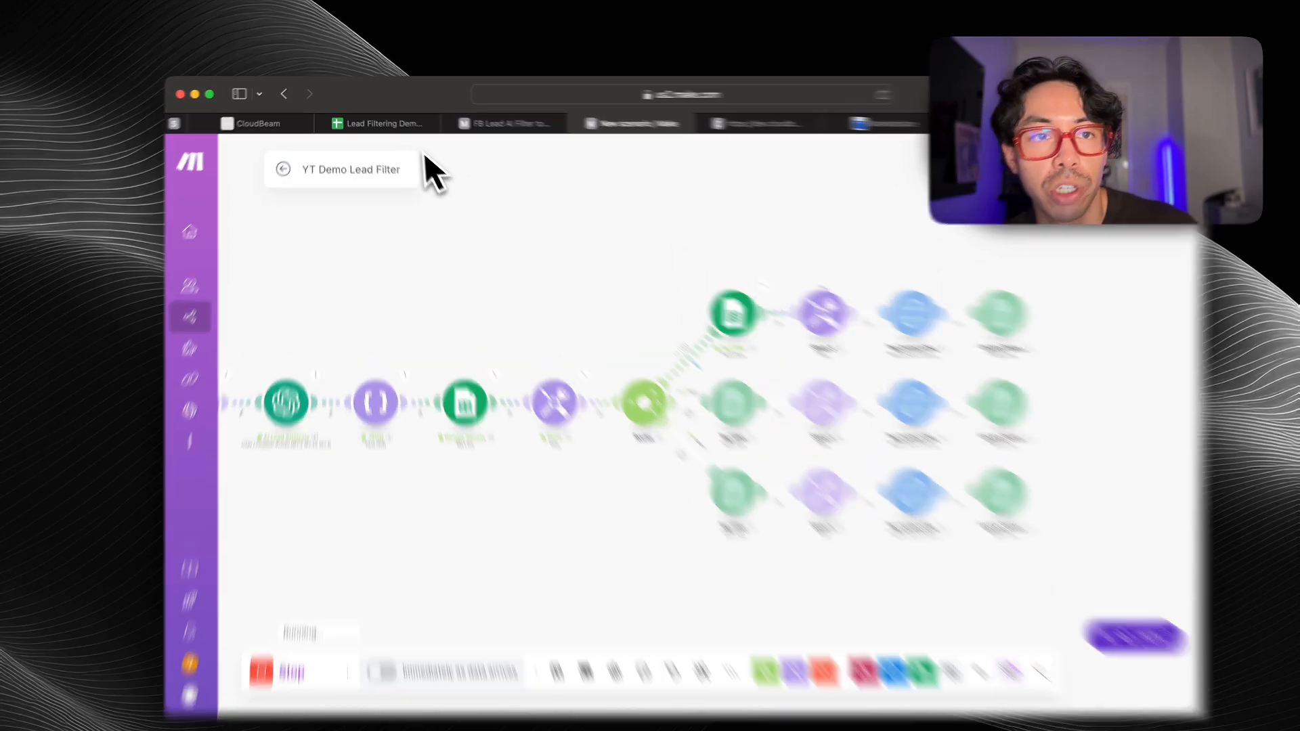
click(385, 120)
Scroll the lead sheet to row 19 and check 'Hottest Lead Around' shows score 76, Hot Pipeline.
scroll(568, 453, down, 4)
scroll(567, 454, left, 1)
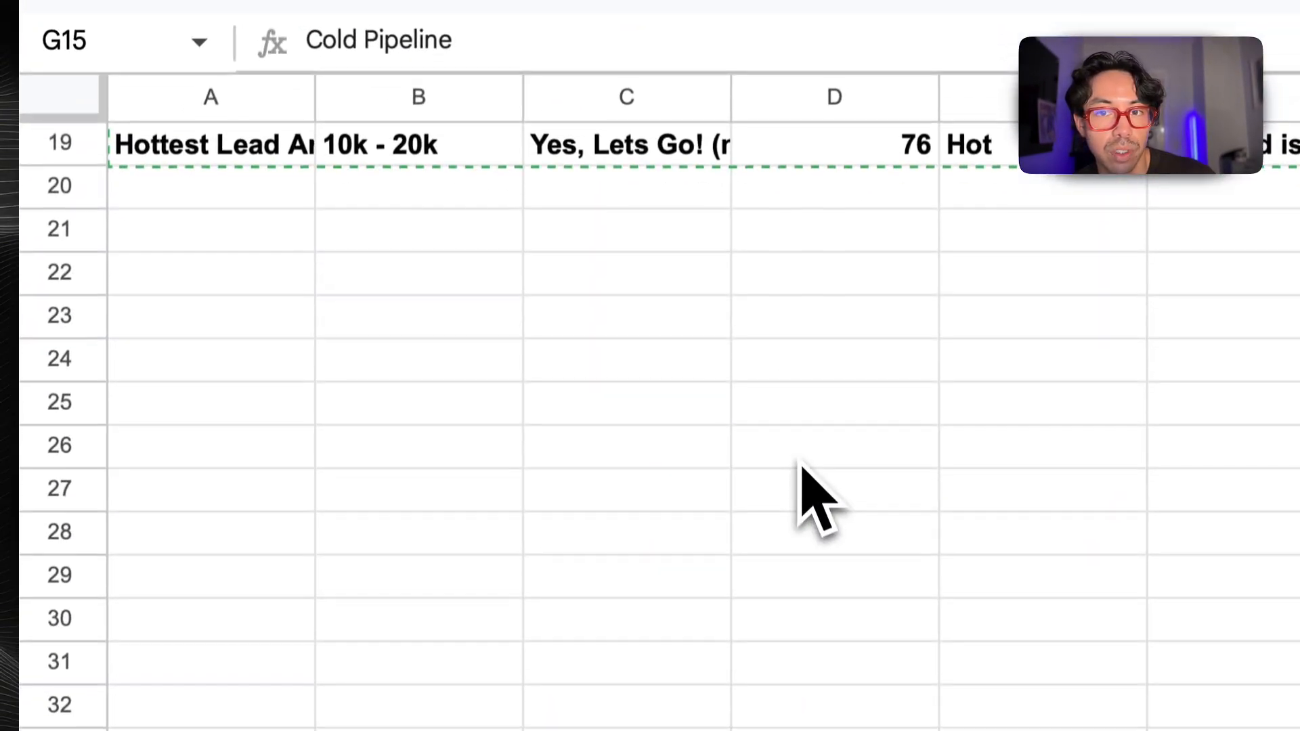
scroll(802, 466, up, 2)
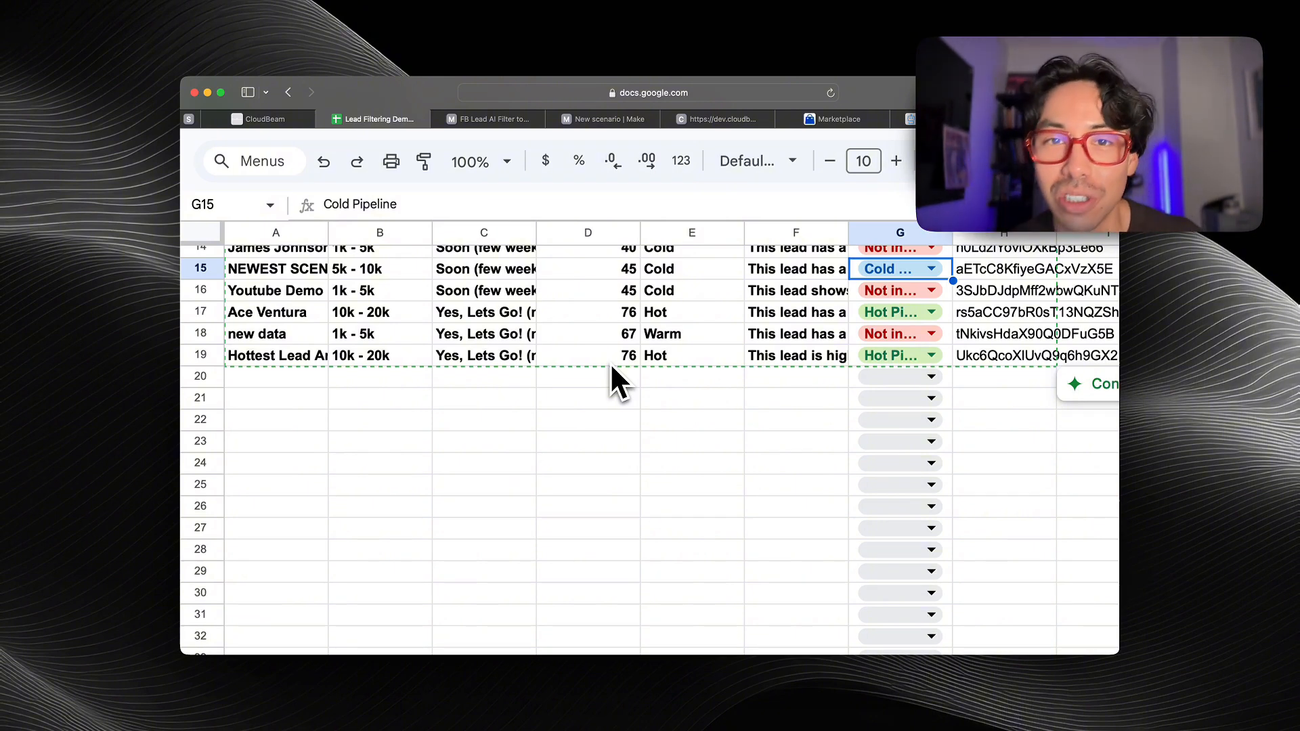
scroll(610, 363, up, 3)
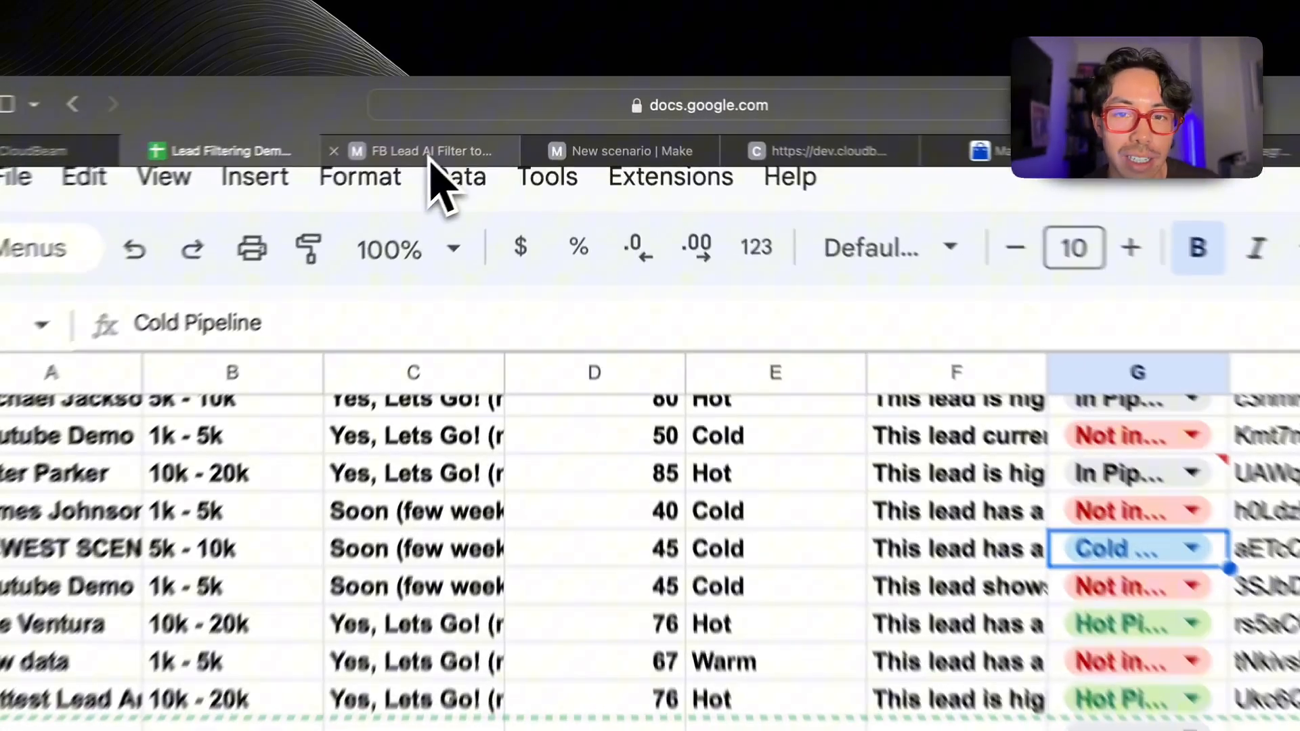
Check the Tag Contact GHL request output: status 201 with the hot lead tag added.
click(431, 160)
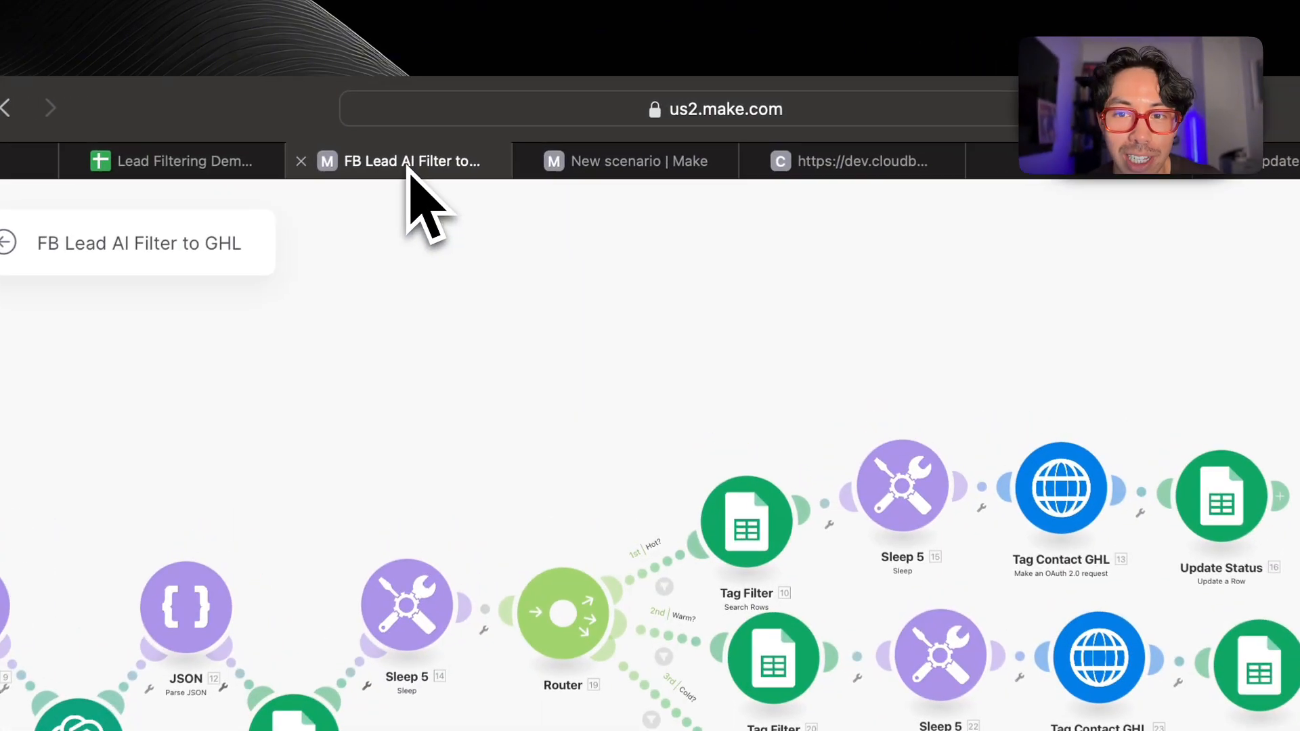
click(677, 162)
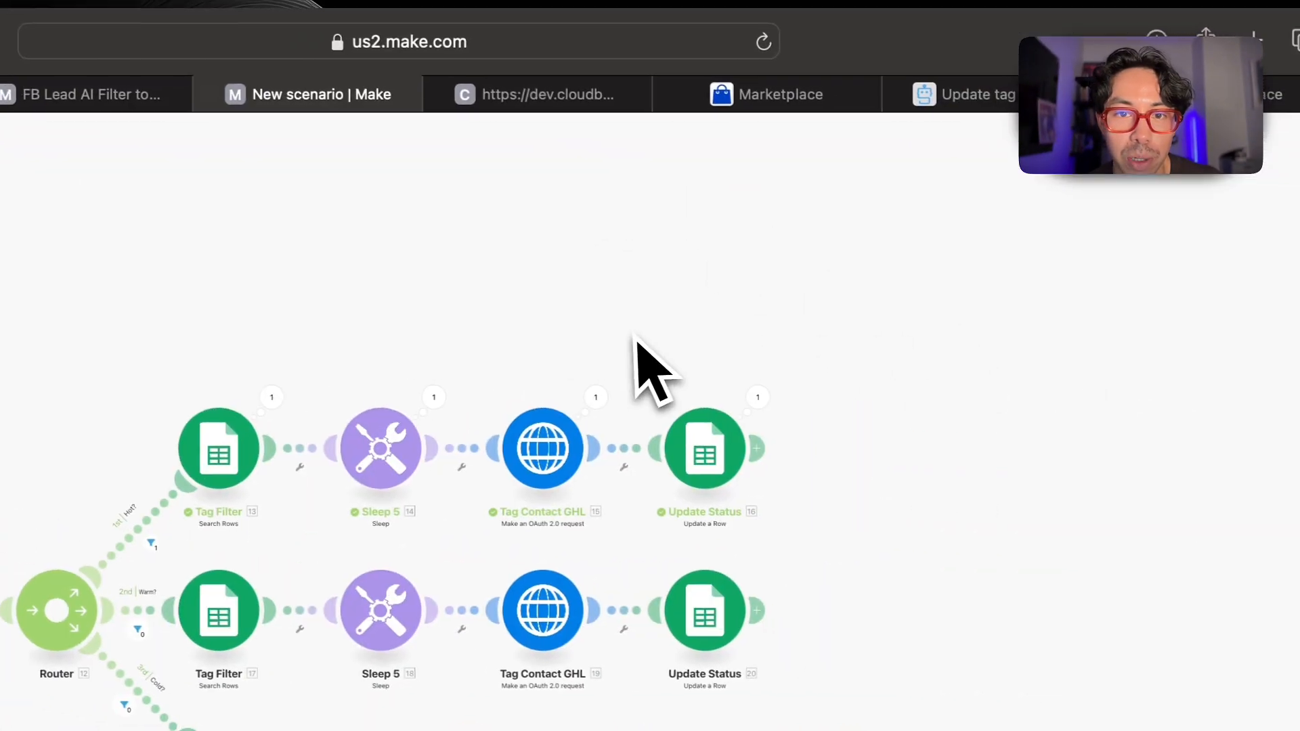
click(966, 406)
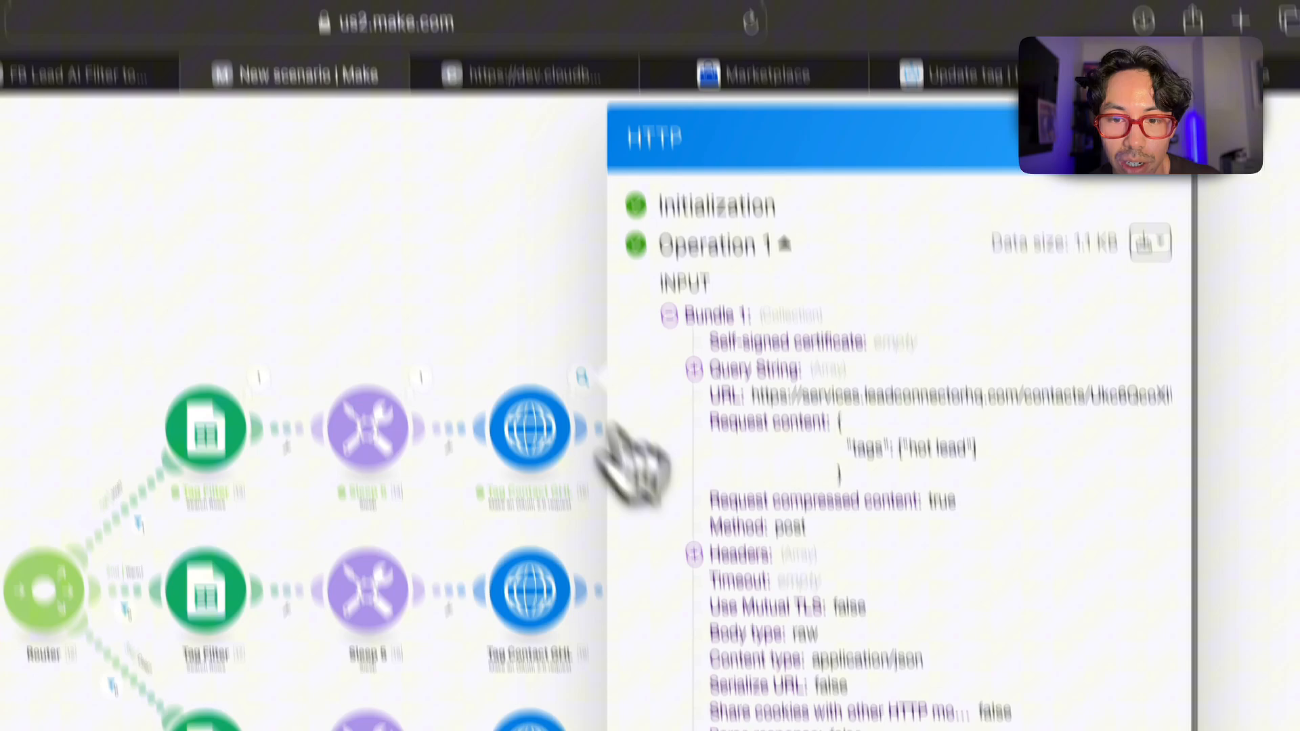
scroll(745, 542, down, 2)
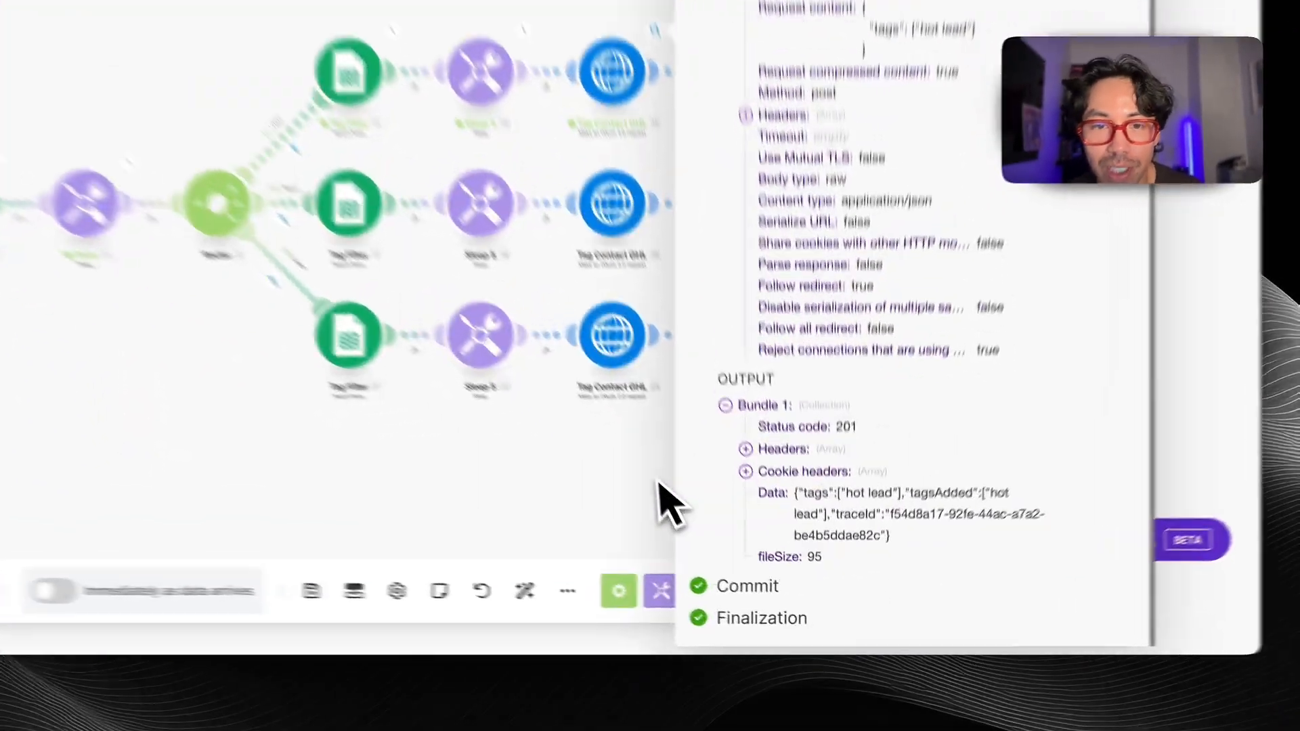
click(694, 558)
Pan the canvas to frame the whole YT Demo Lead Filter scenario and its routed branches.
scroll(690, 557, down, 3)
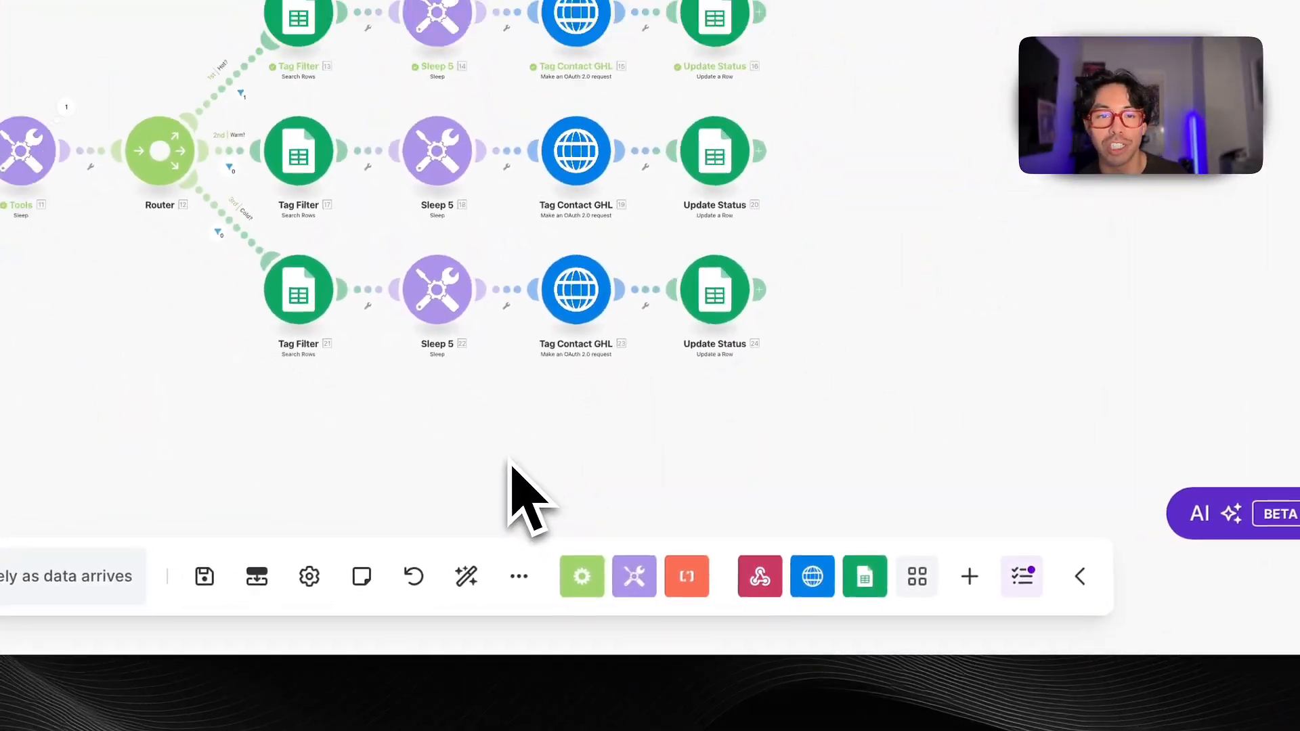
scroll(688, 560, down, 2)
drag(689, 559, 753, 561)
drag(644, 468, 706, 432)
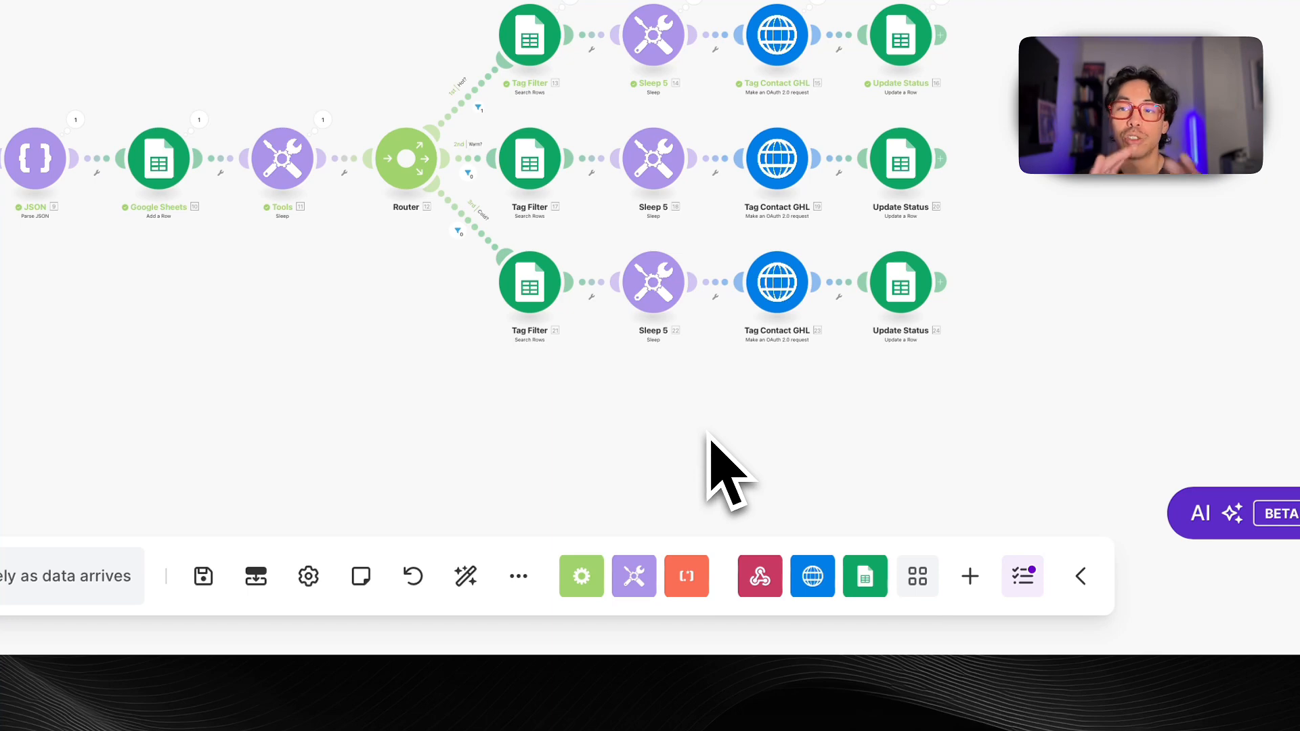